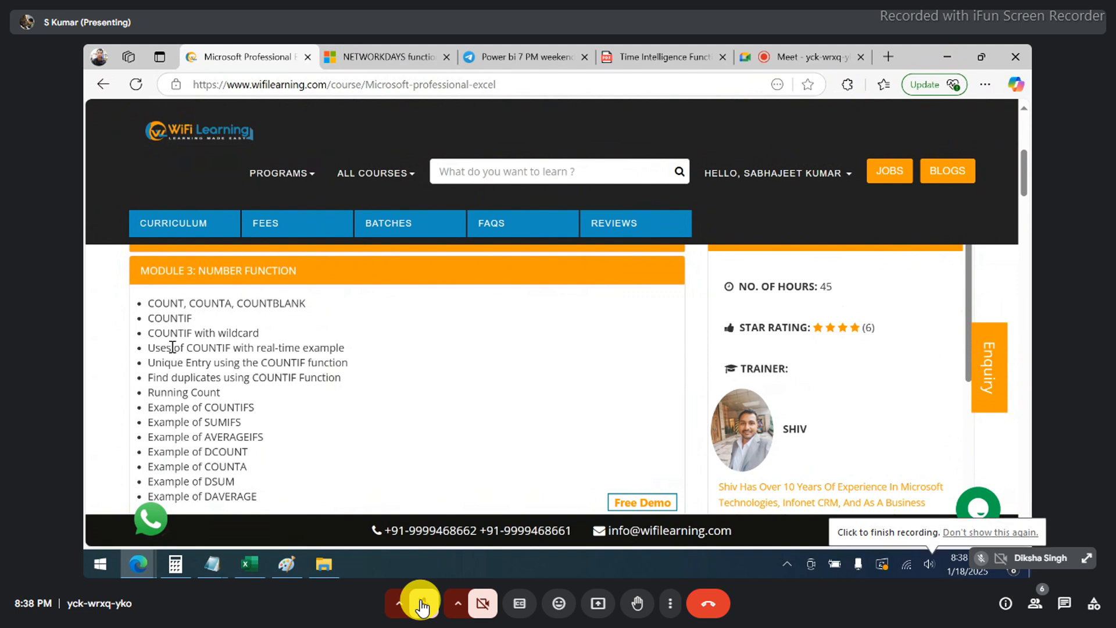
- Unmute the microphone in the meeting and check the list of participants
click(422, 606)
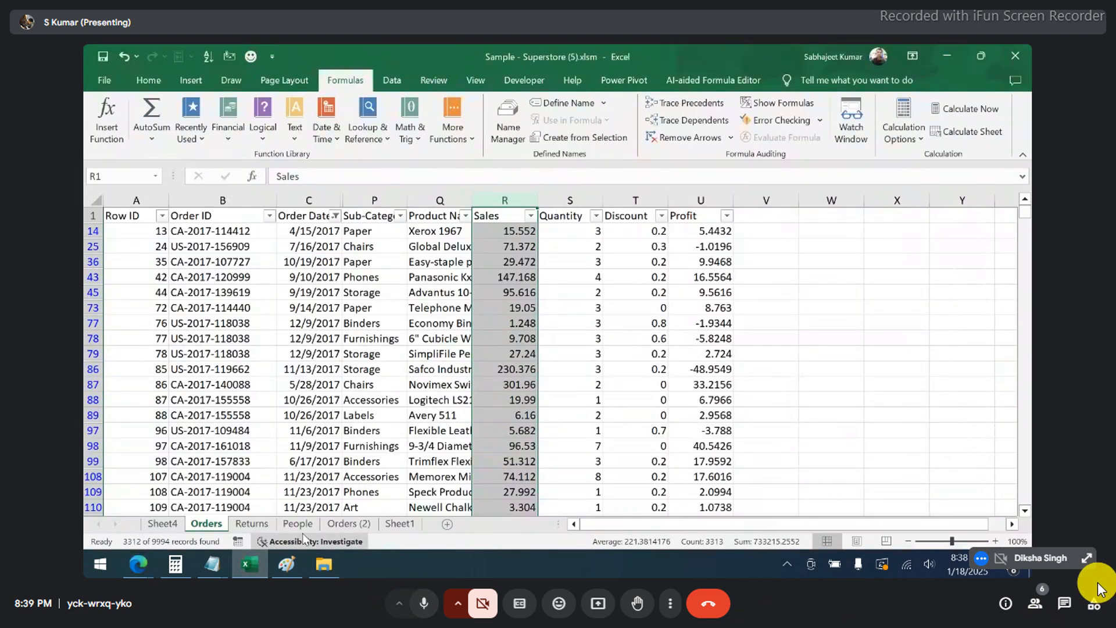
click(1034, 605)
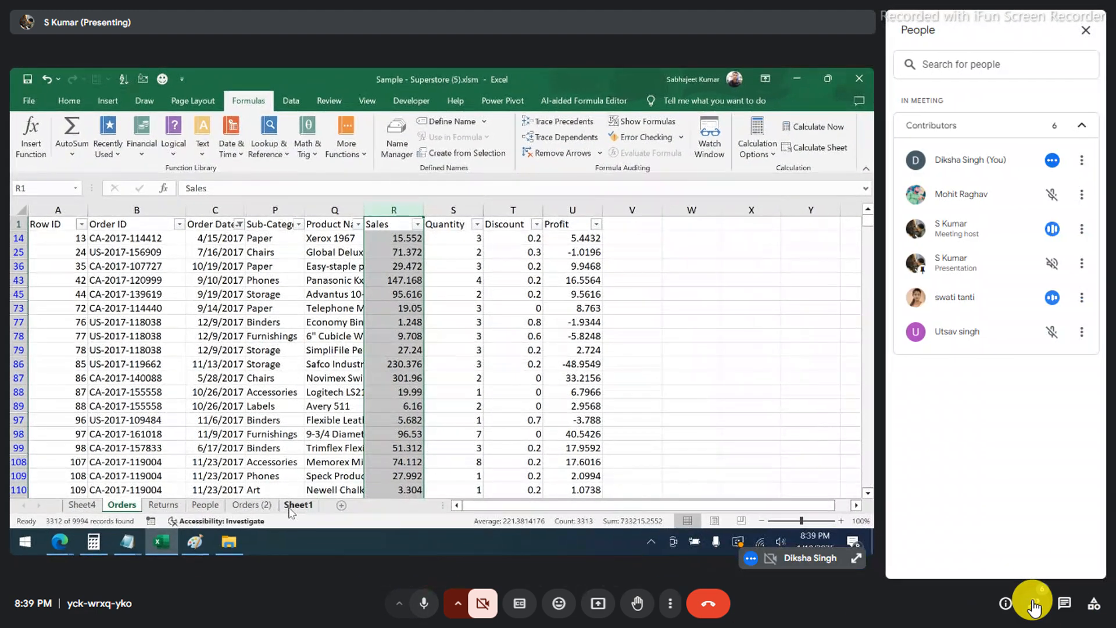
click(1034, 605)
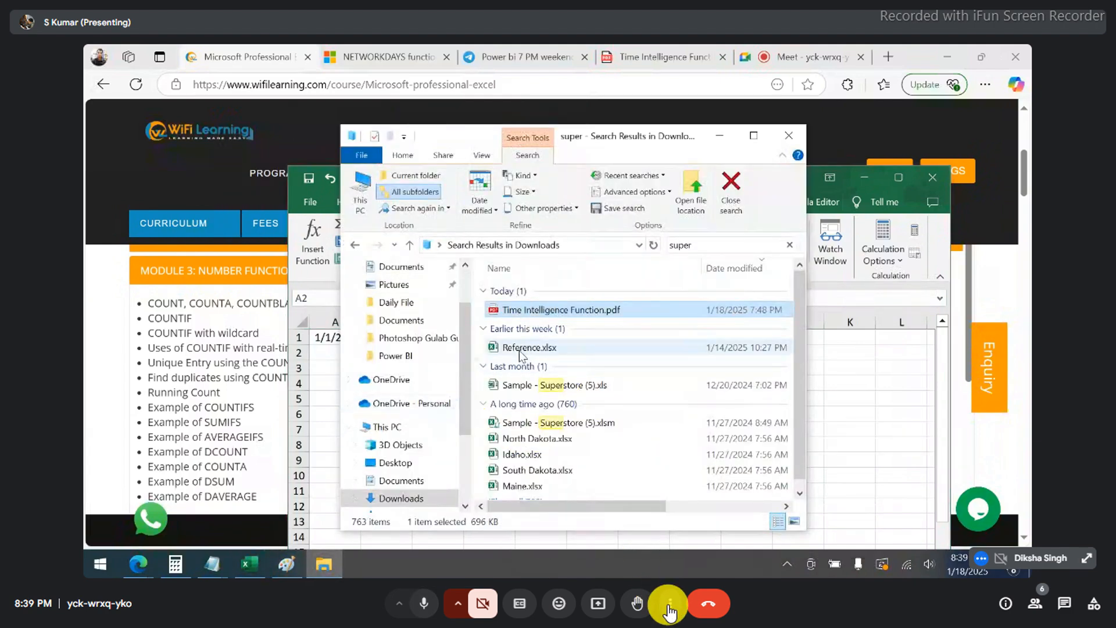
- Exit and re-enter full screen for the meeting, and mute the microphone
click(671, 604)
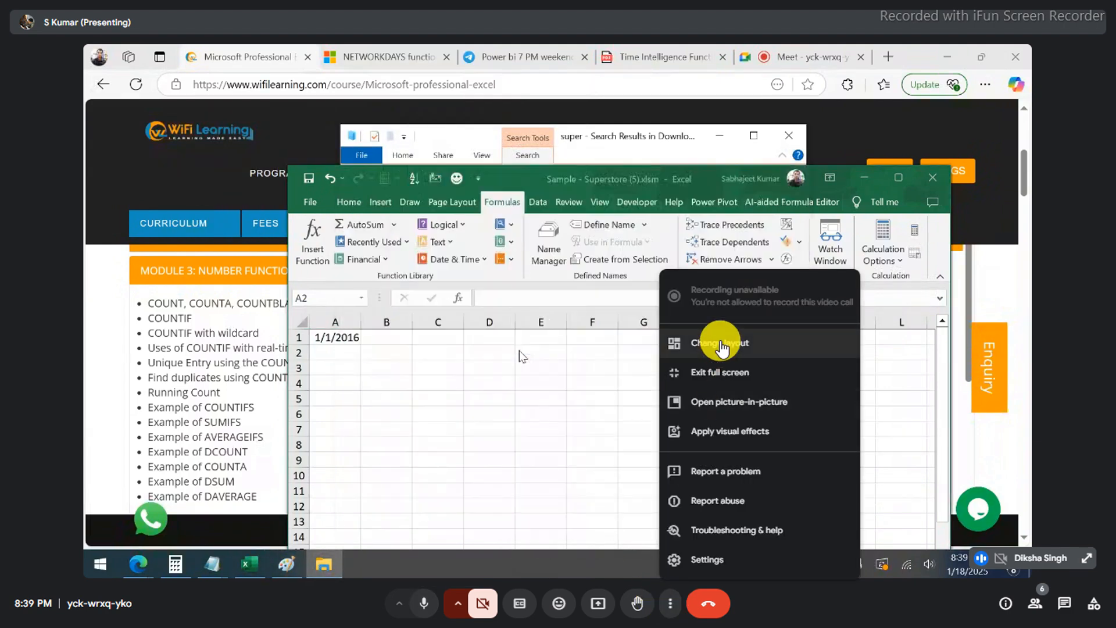
click(721, 372)
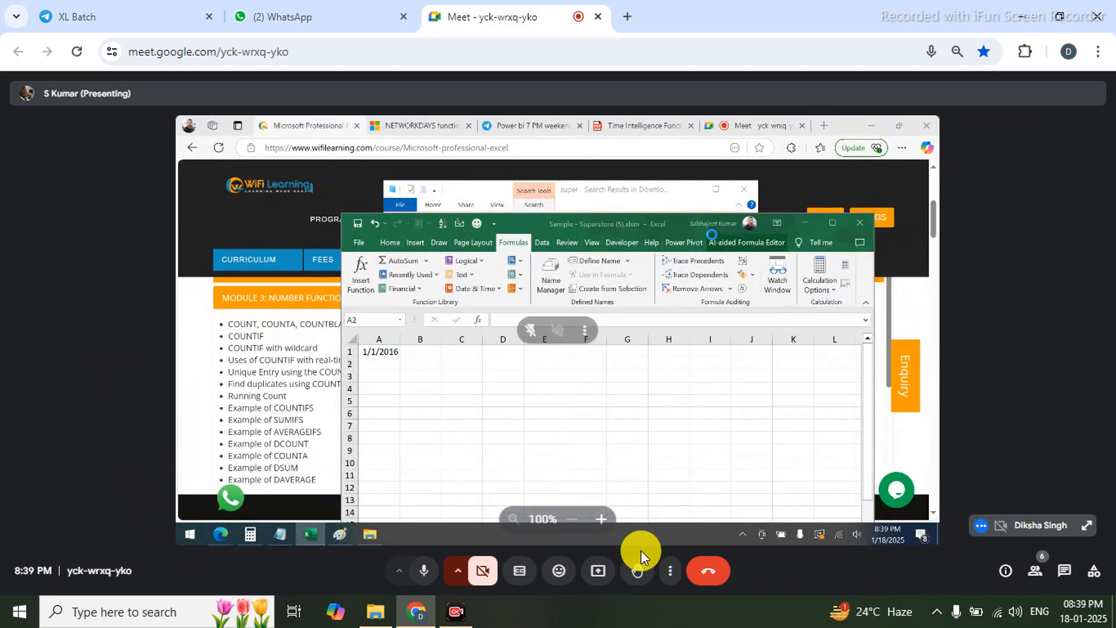
click(670, 570)
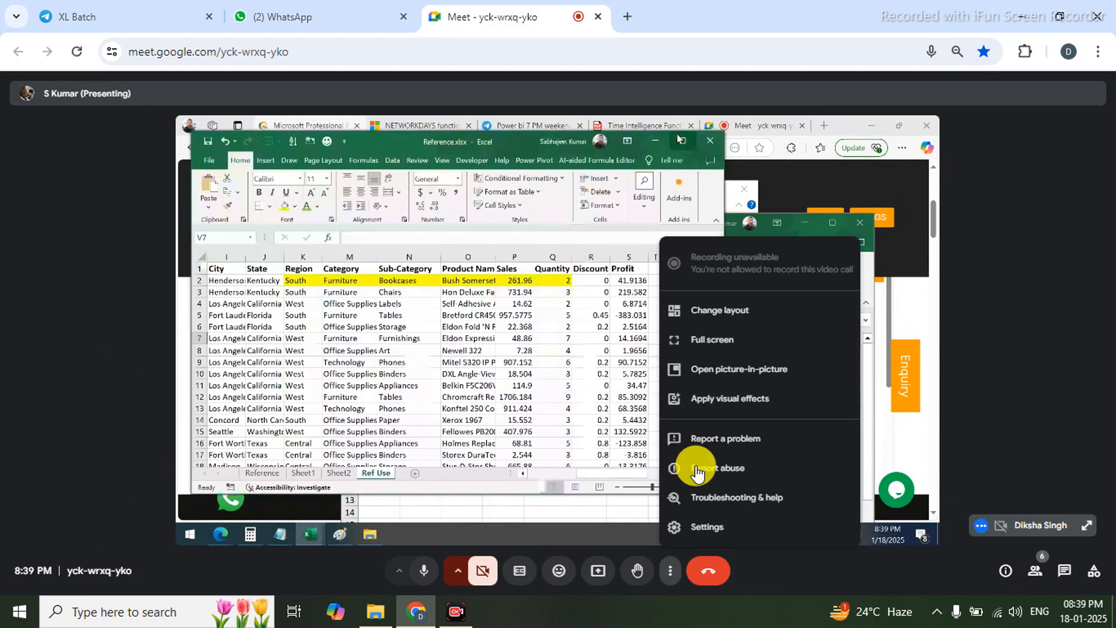
click(693, 334)
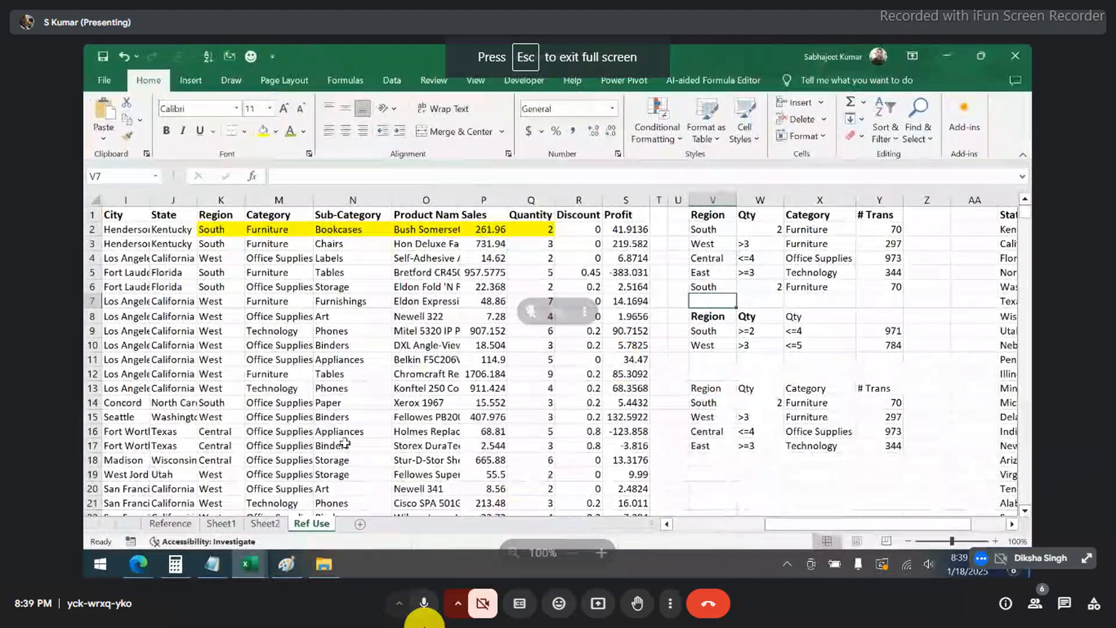
click(418, 610)
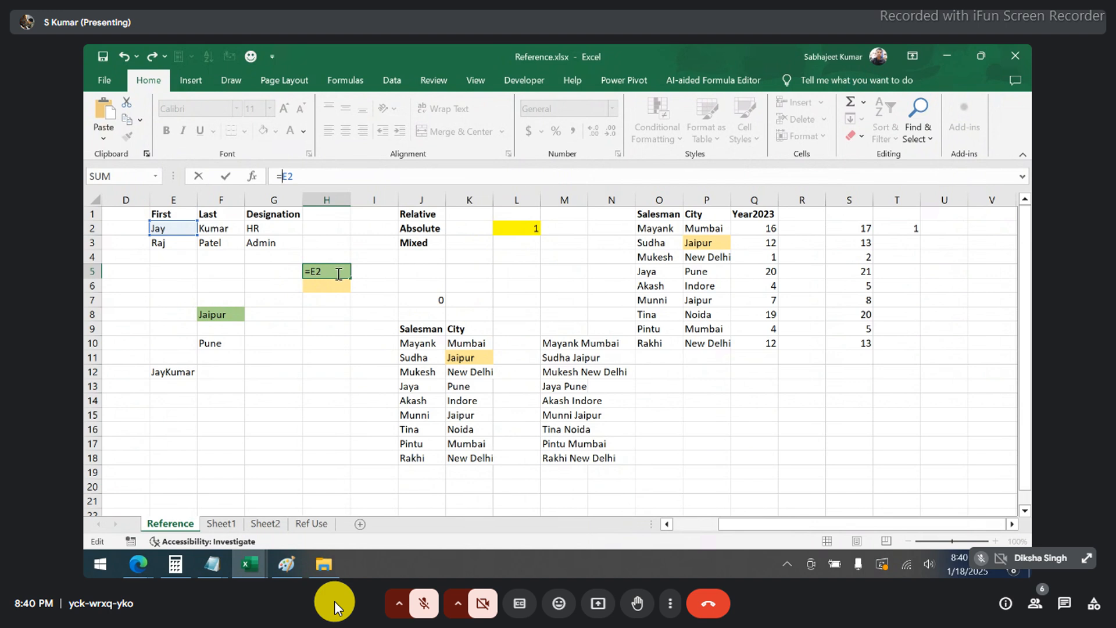
- Confirm the formula =E2 in cell H5 and examine which cell it references
key(Return)
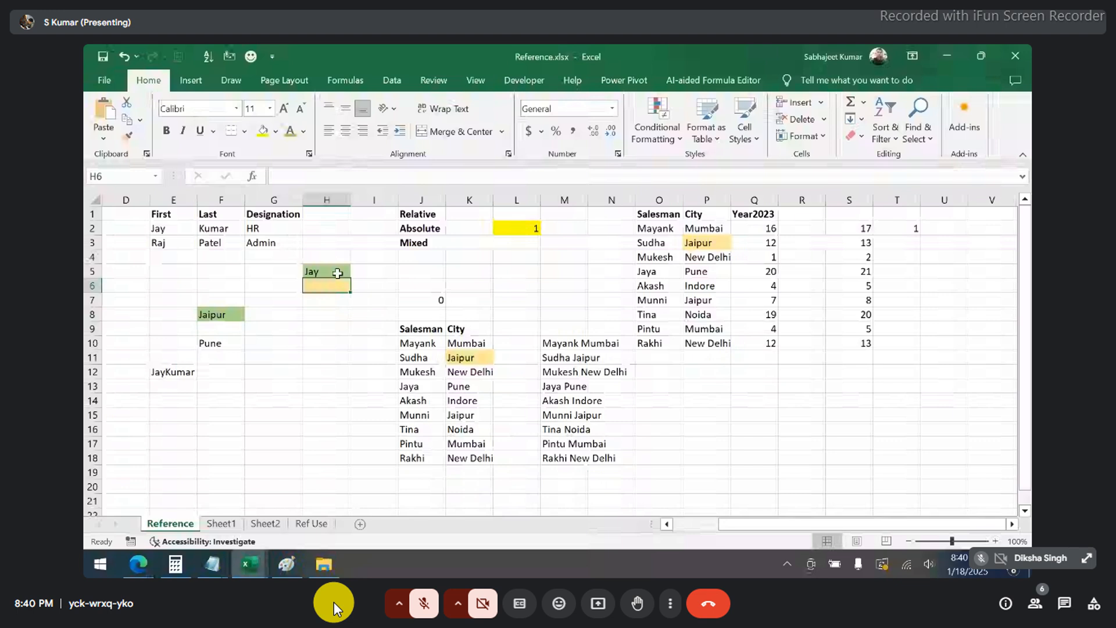
click(337, 273)
double_click(287, 176)
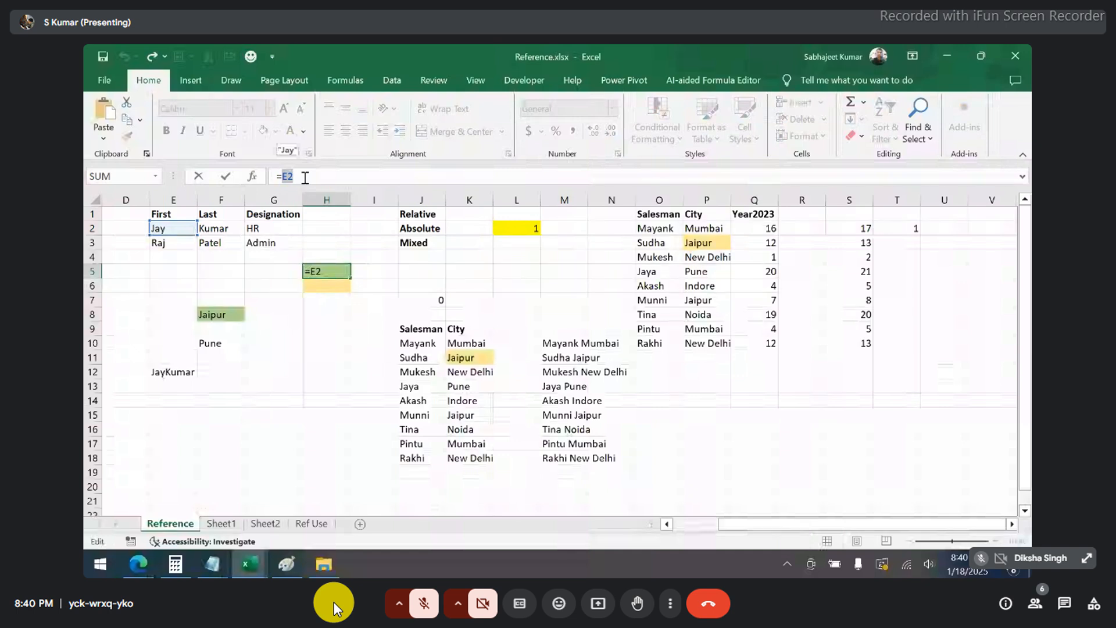
key(Escape)
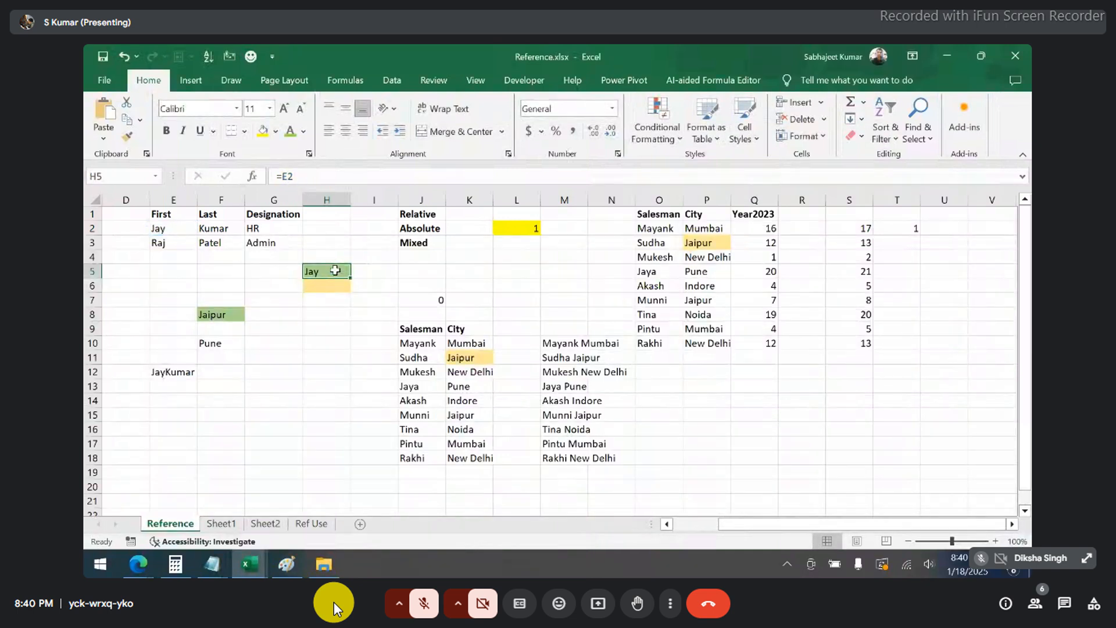
key(ctrl+c)
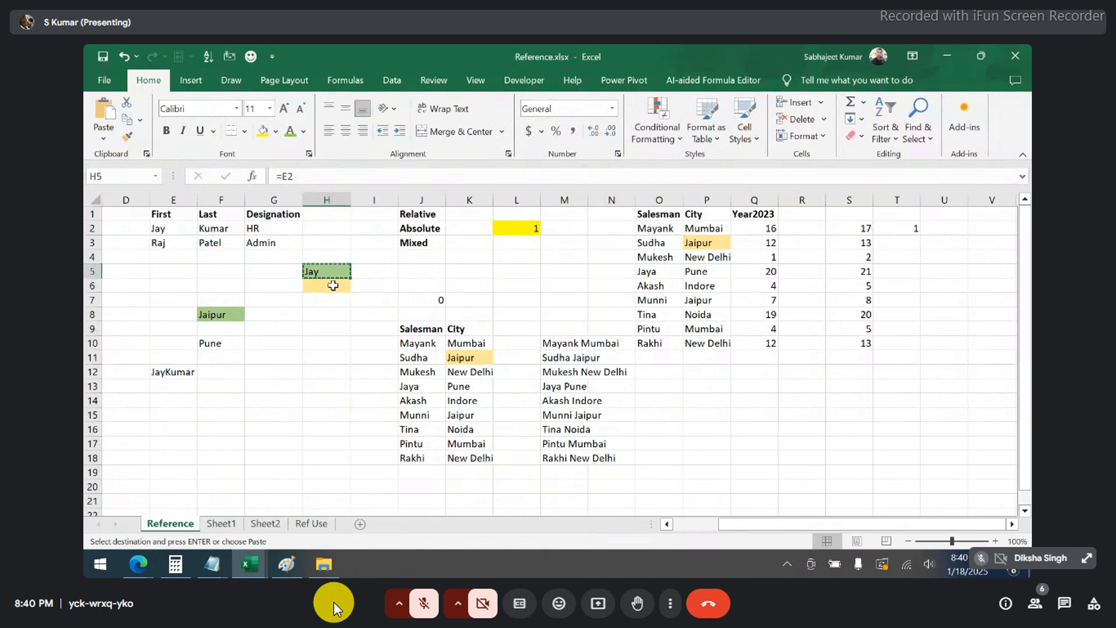
click(333, 287)
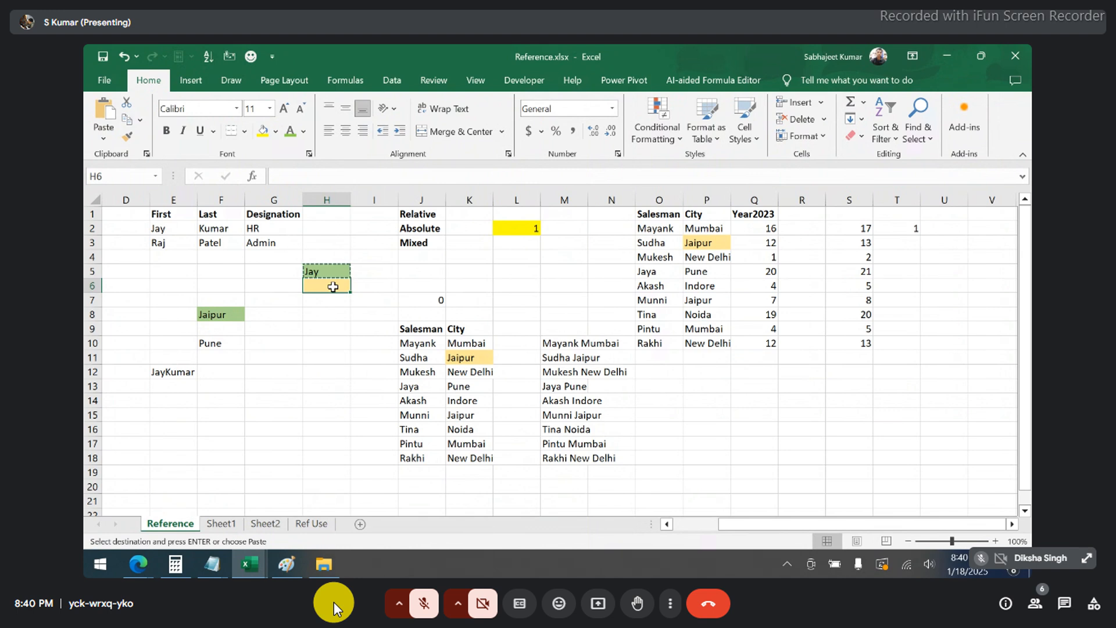
drag(326, 269, 338, 394)
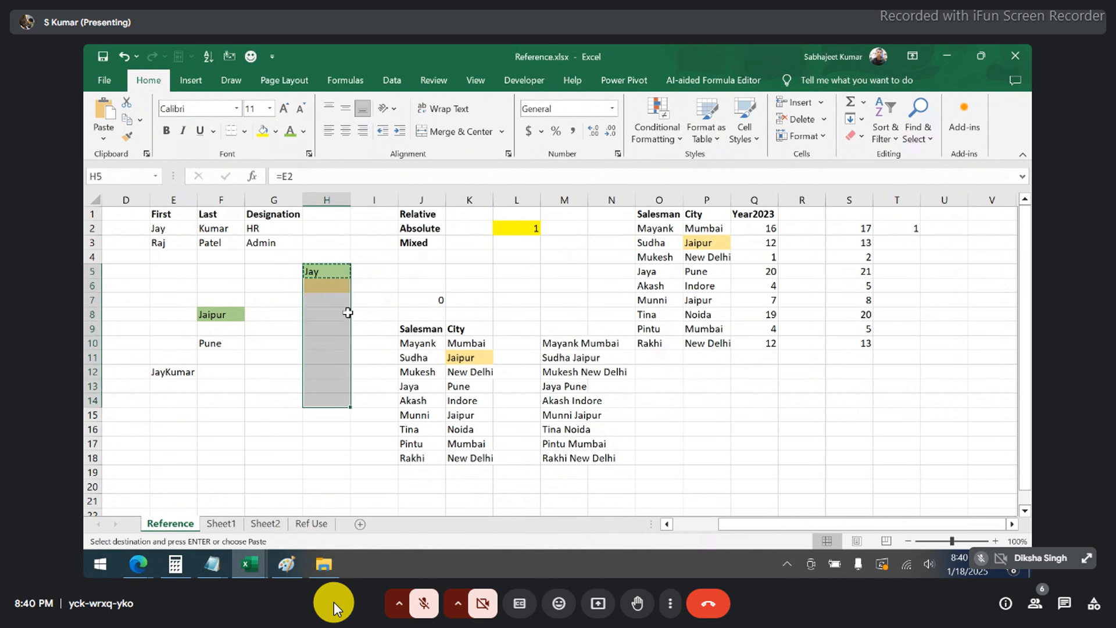
drag(336, 267, 336, 265)
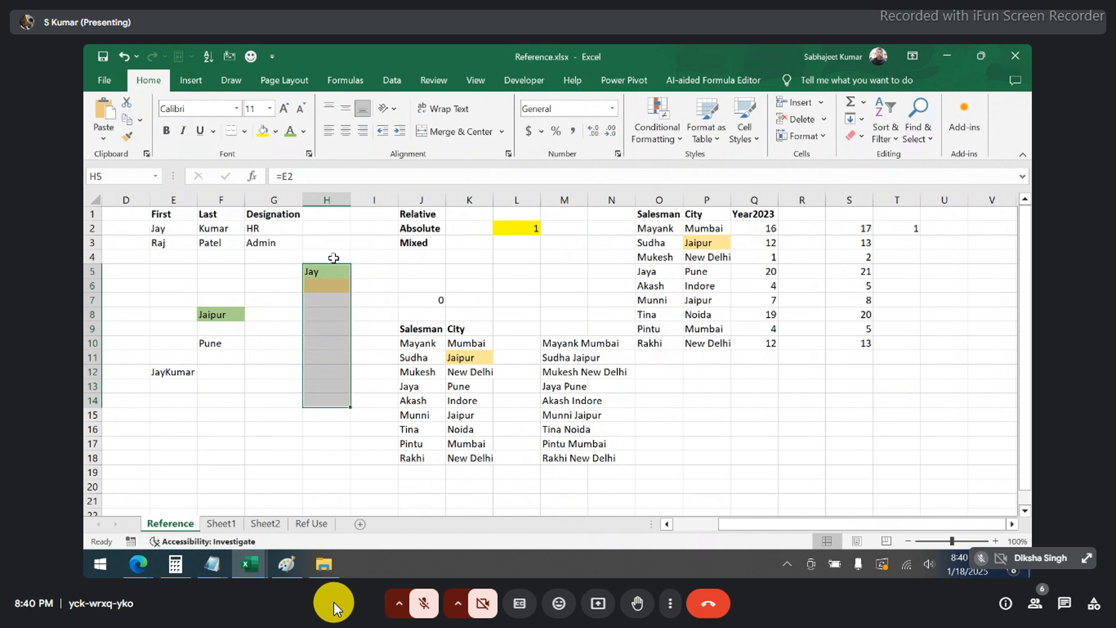
click(334, 258)
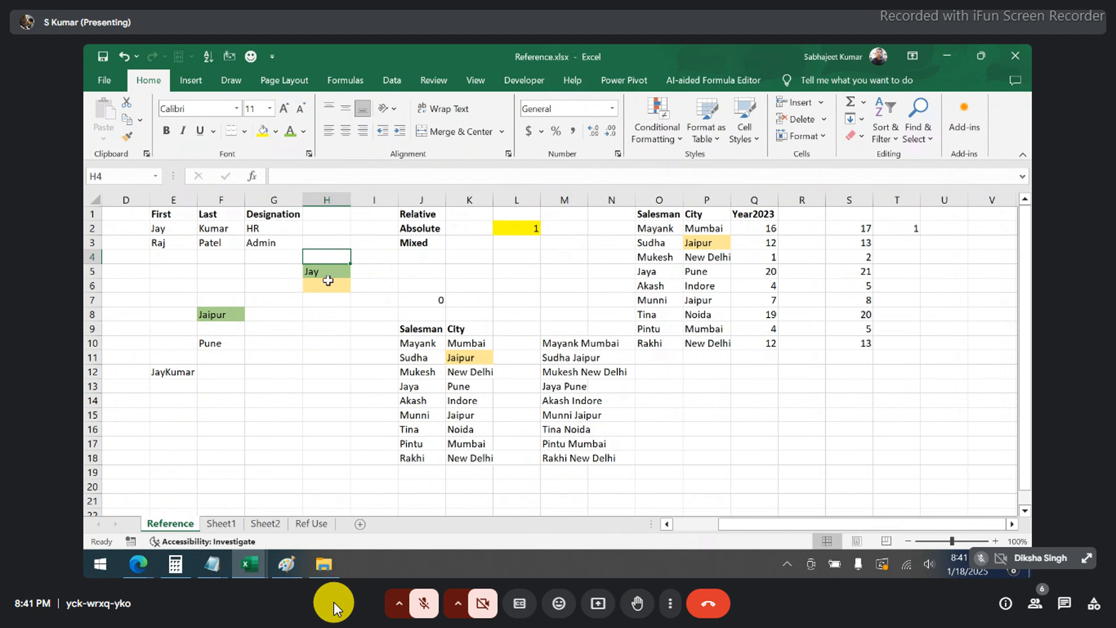
- Copy the formula from cell H5 and paste it into H6
click(325, 283)
click(324, 273)
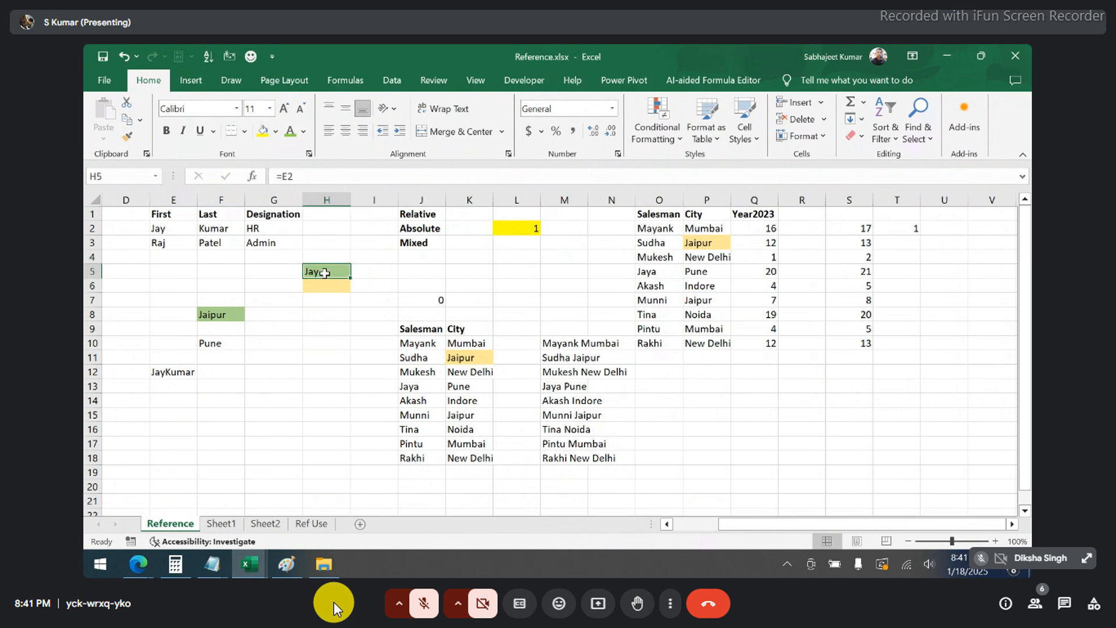
key(ctrl+c)
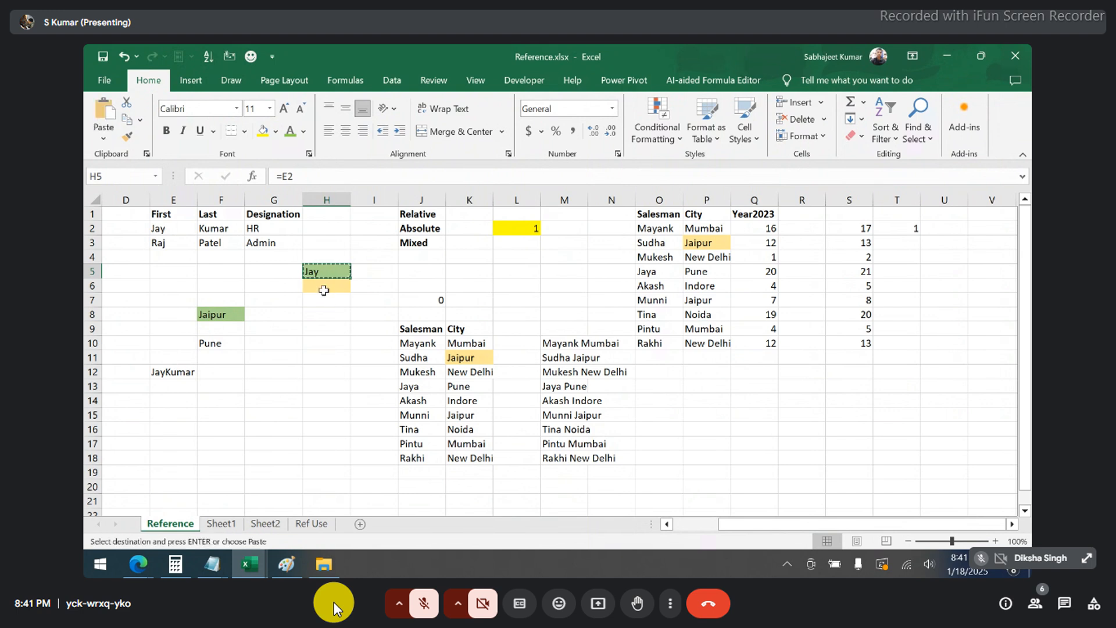
click(324, 288)
key(ctrl+v)
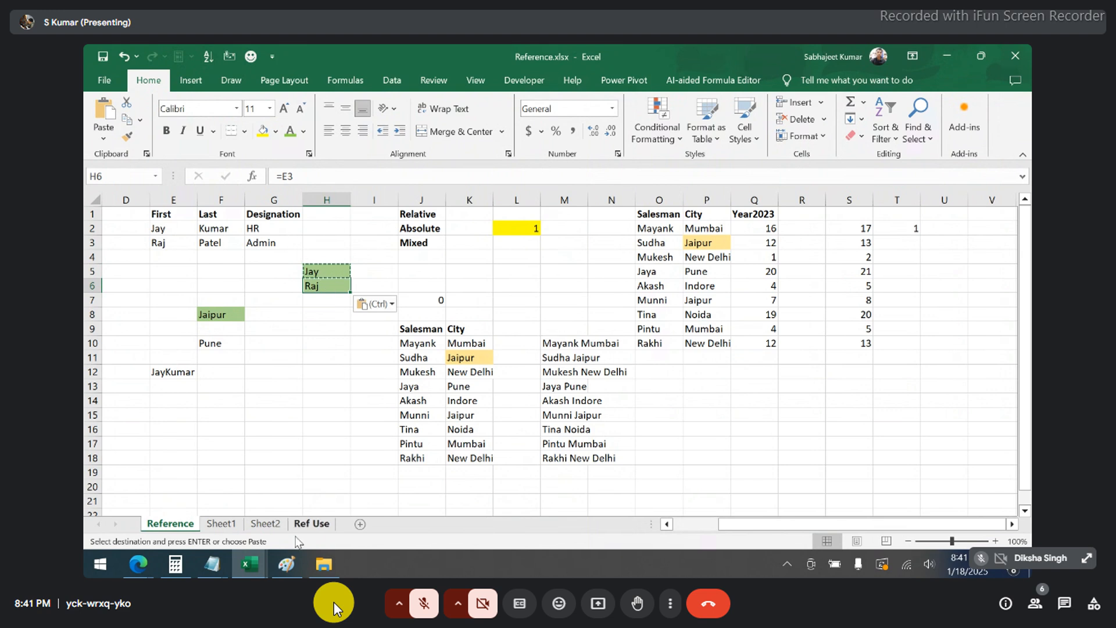
- Switch to Paint and start a blank canvas without keeping the old drawing
click(286, 564)
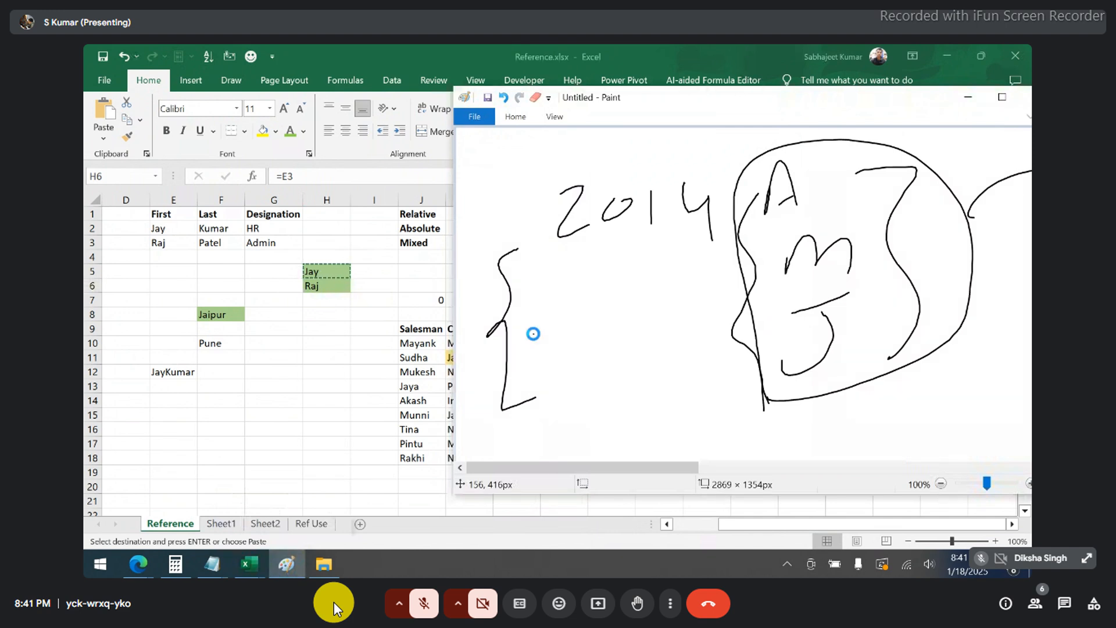
key(alt+F4)
key(n)
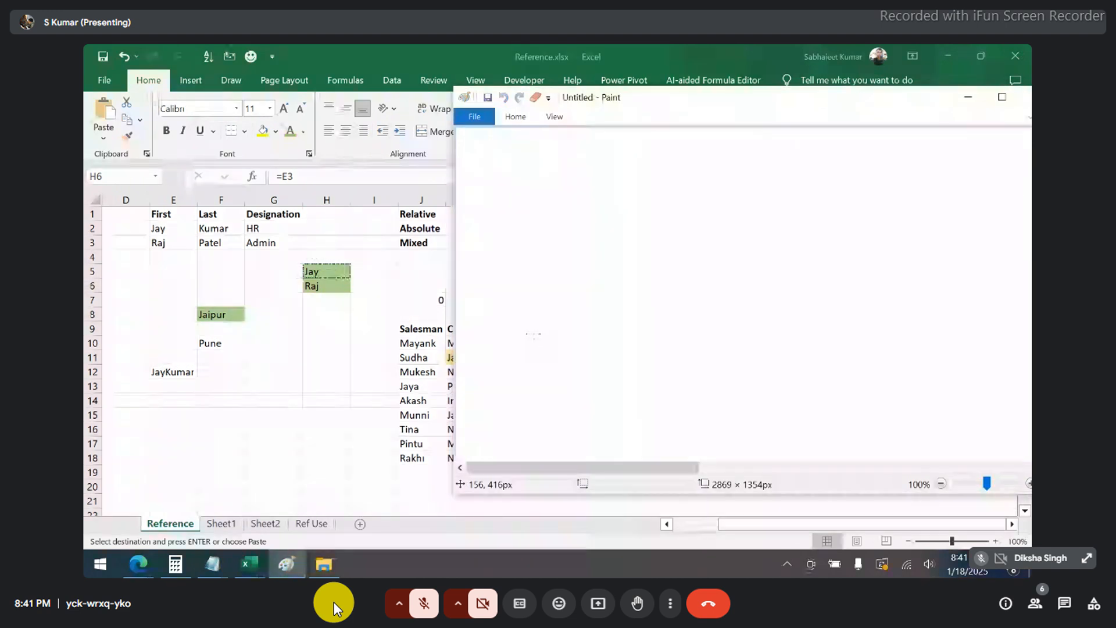
- Handwrite an underlined E2 on the canvas, with the notes "1 – r" and "0 – c" beneath it
drag(553, 155, 555, 196)
drag(583, 161, 623, 186)
drag(538, 222, 609, 207)
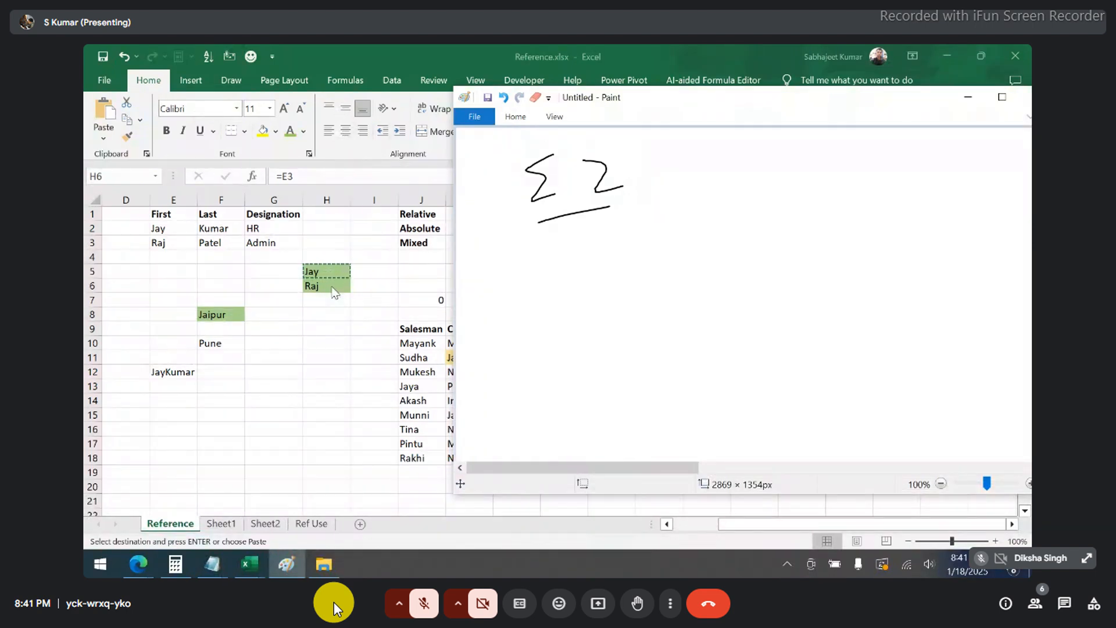
mouse_move(556, 251)
mouse_down()
mouse_move(555, 282)
mouse_move(643, 247)
mouse_up()
drag(695, 230, 756, 212)
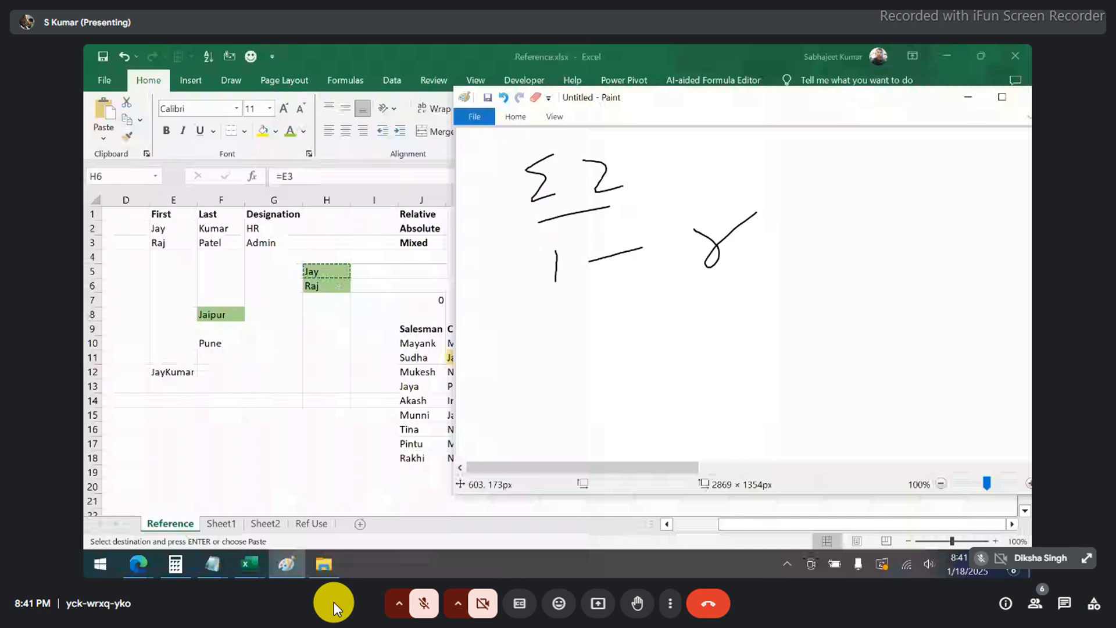
mouse_move(572, 328)
mouse_down()
mouse_move(593, 354)
mouse_move(581, 324)
mouse_move(696, 304)
mouse_up()
drag(762, 280, 781, 313)
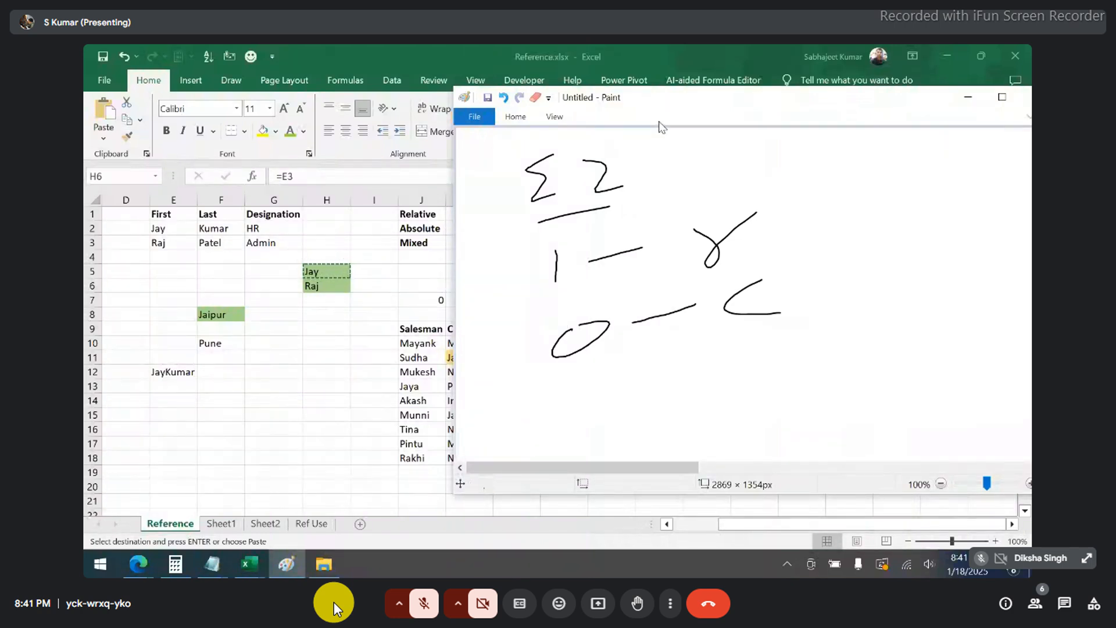
- Circle E2, draw an arrow from it to a circled E3, and underline the row and column notes
mouse_move(637, 151)
mouse_down()
mouse_move(507, 210)
mouse_move(605, 154)
mouse_move(749, 163)
mouse_up()
mouse_move(719, 149)
mouse_down()
mouse_move(750, 165)
mouse_move(710, 193)
mouse_up()
drag(863, 146, 850, 196)
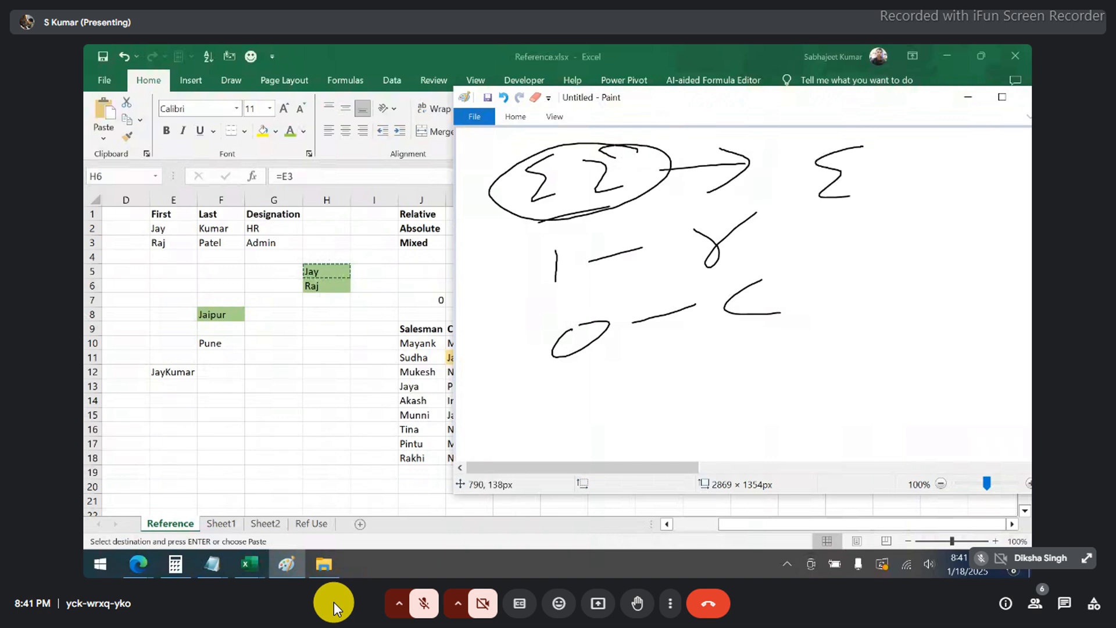
mouse_move(555, 395)
mouse_down()
mouse_move(747, 344)
mouse_move(664, 382)
mouse_up()
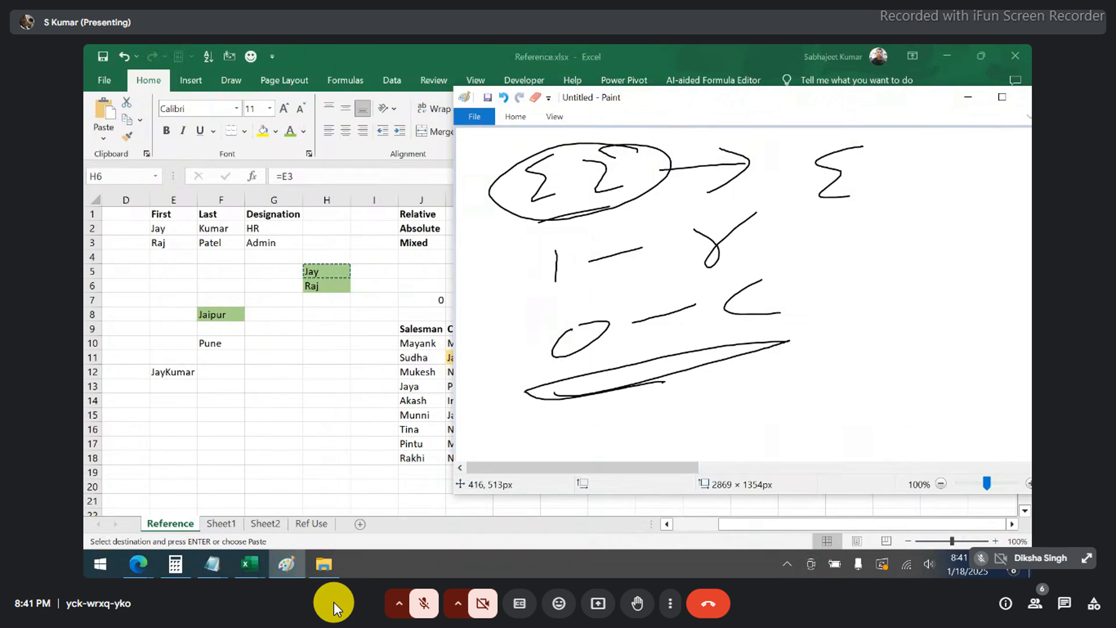
mouse_move(889, 157)
mouse_down()
mouse_move(901, 161)
mouse_move(871, 206)
mouse_up()
mouse_move(923, 144)
mouse_down()
mouse_move(816, 228)
mouse_move(807, 150)
mouse_up()
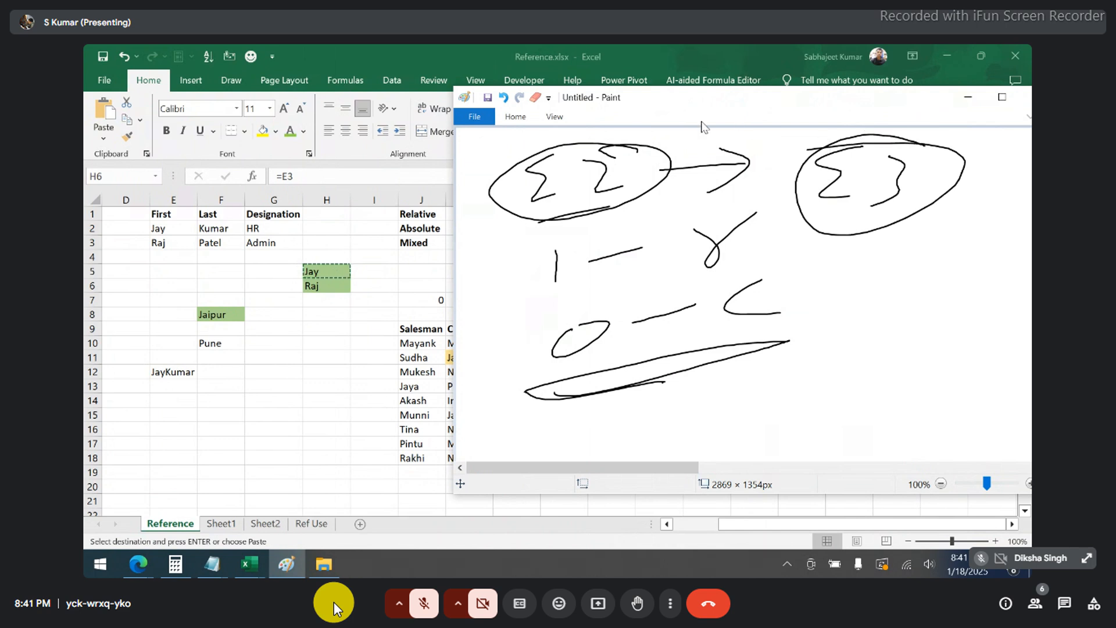
- Switch back to the Excel workbook and examine the cell reference in H5's formula
click(327, 269)
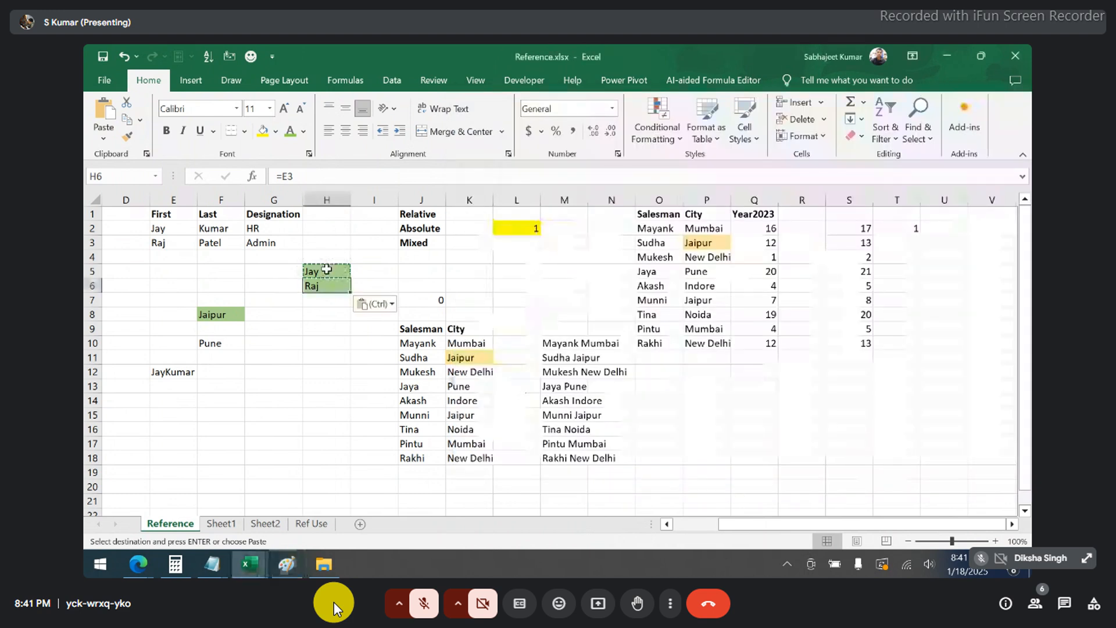
click(326, 269)
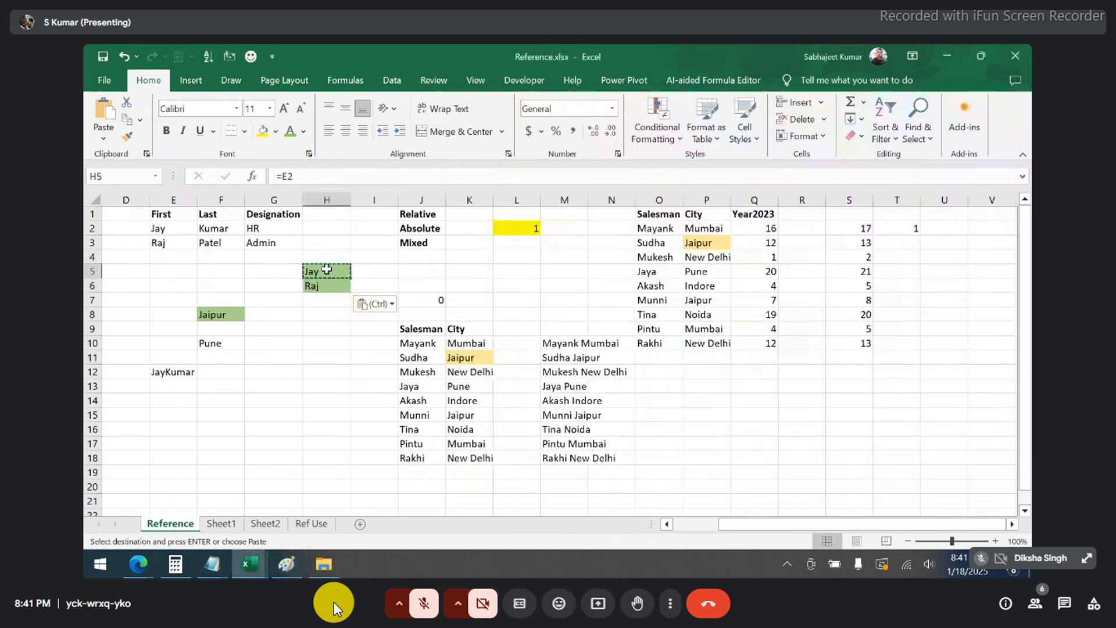
double_click(326, 269)
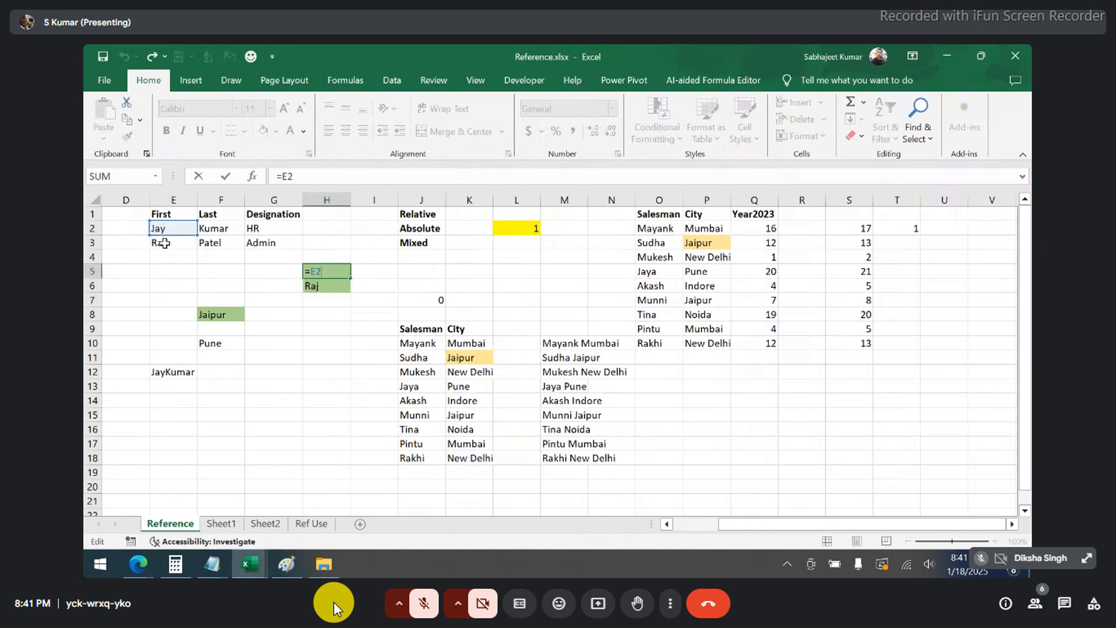
key(ctrl+Return)
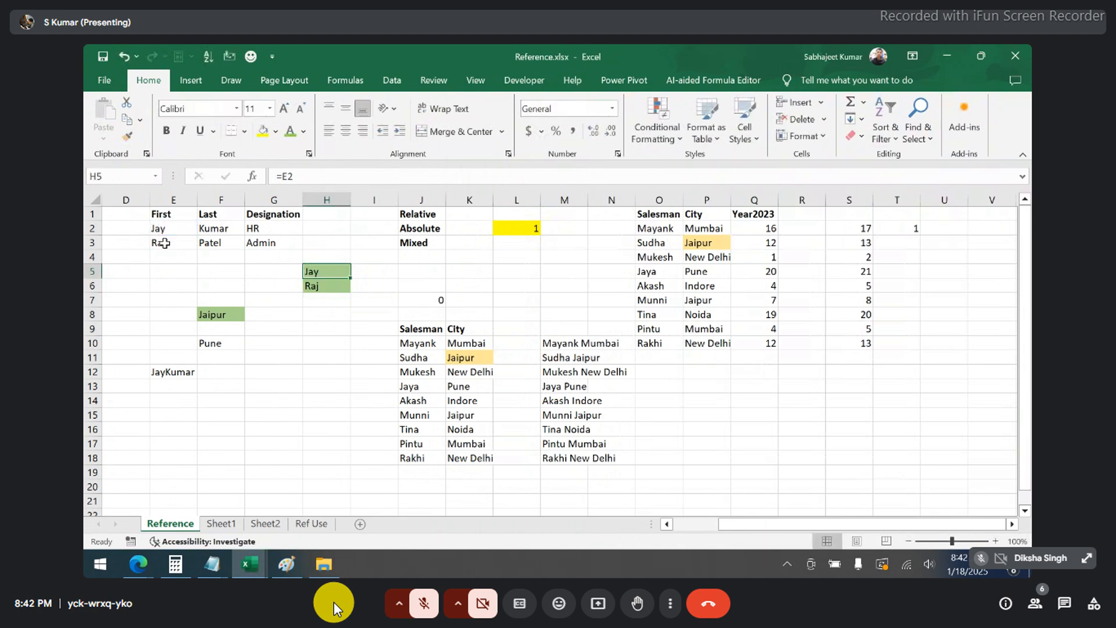
- Fill cell H5 with yellow
key(ctrl+c)
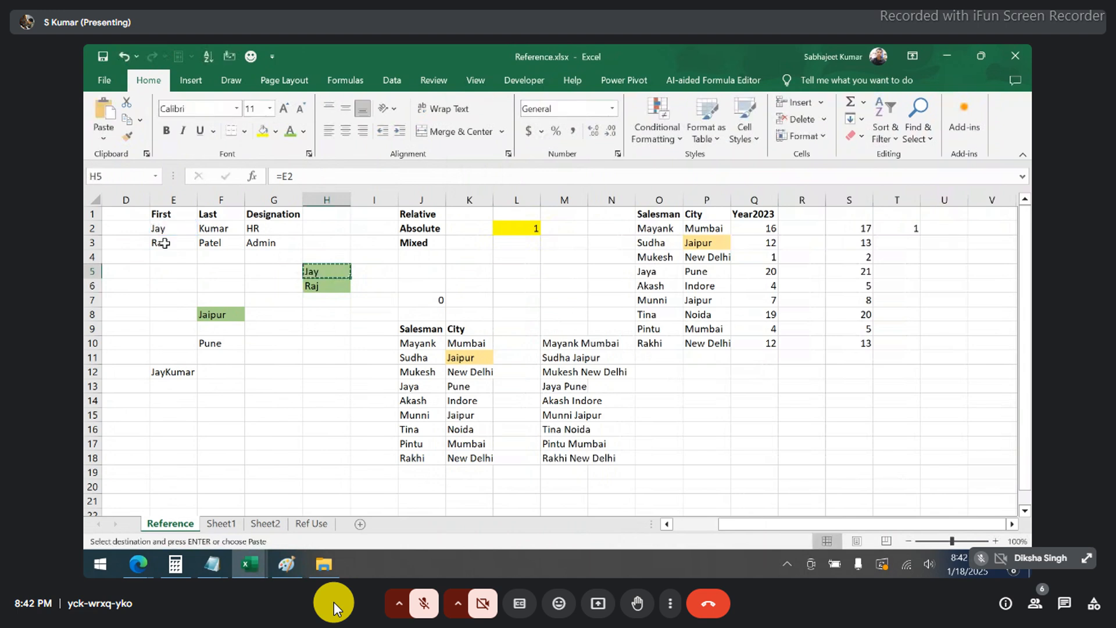
click(262, 131)
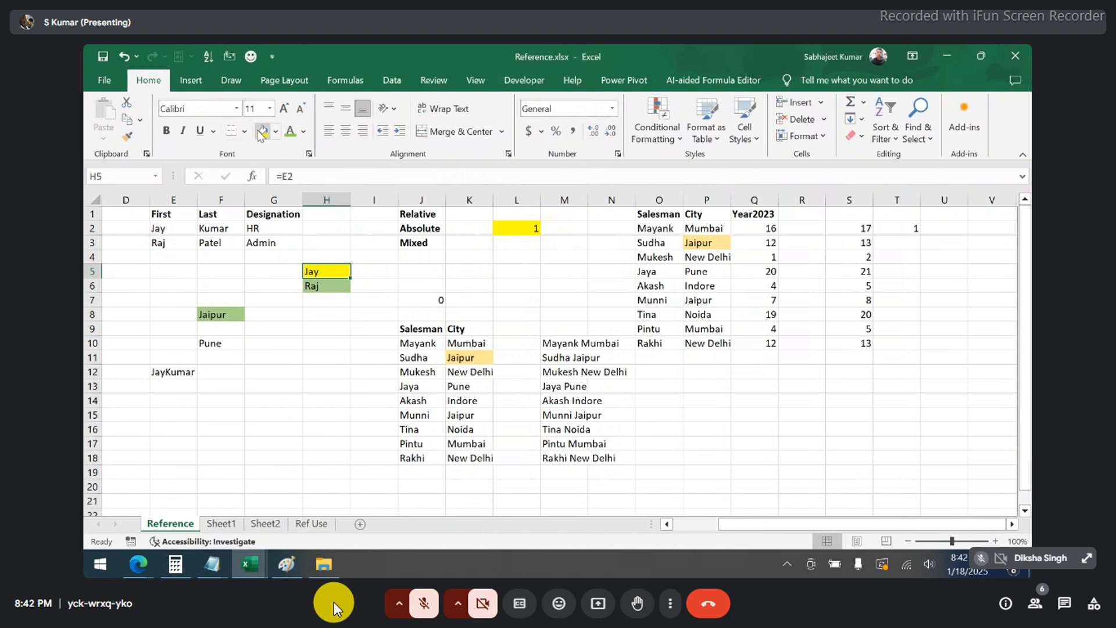
click(410, 286)
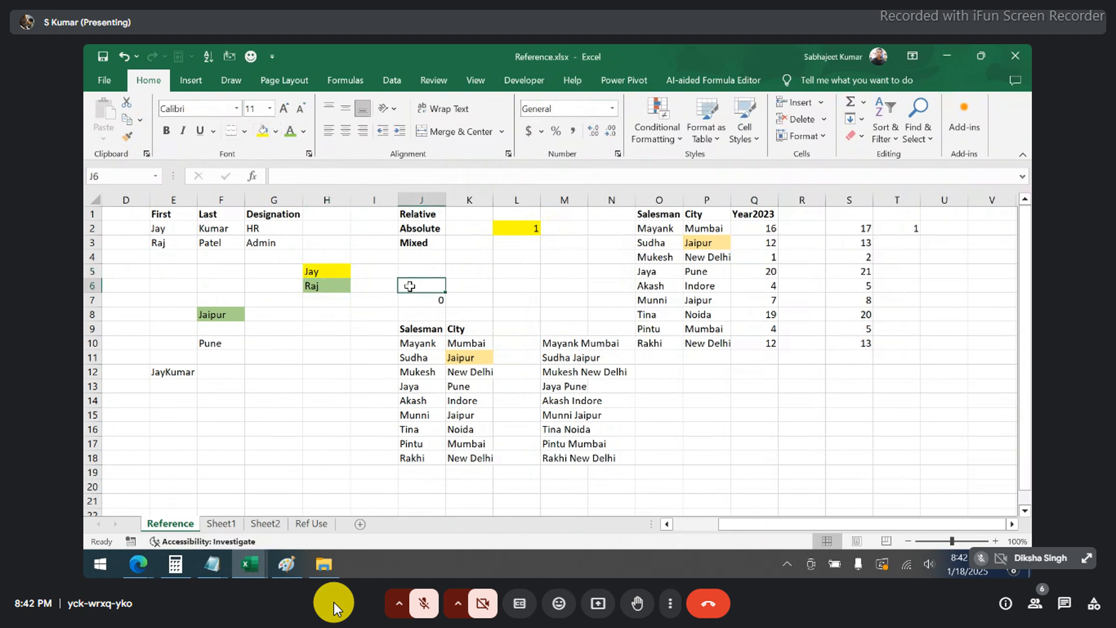
- Copy the formula from H5 into K6 and inspect the cell that the pasted formula references
click(331, 268)
key(ctrl+c)
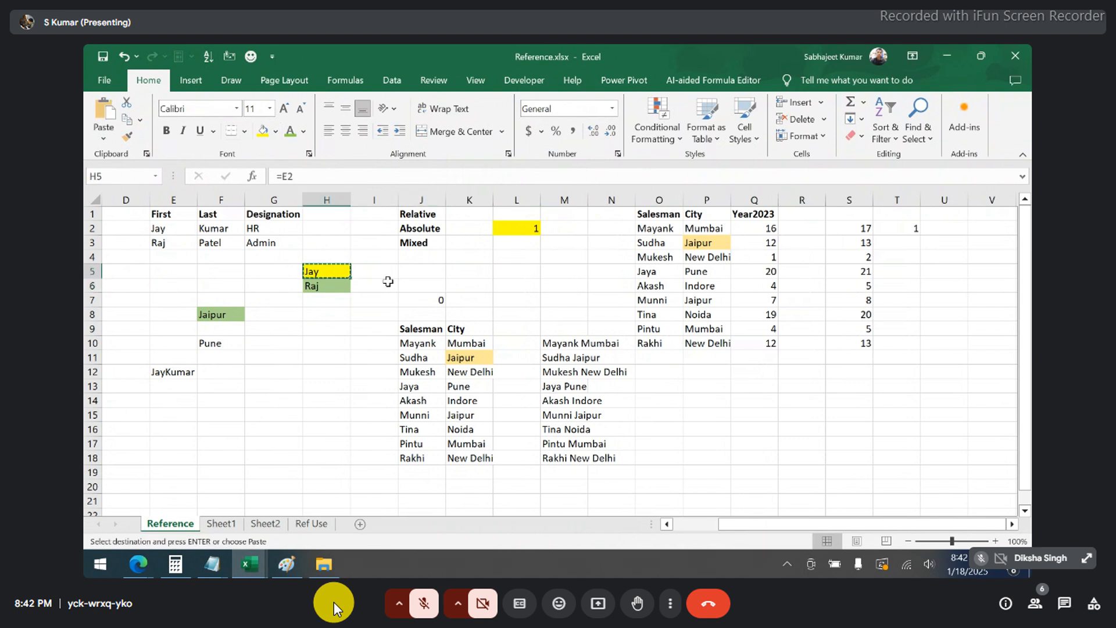
click(438, 286)
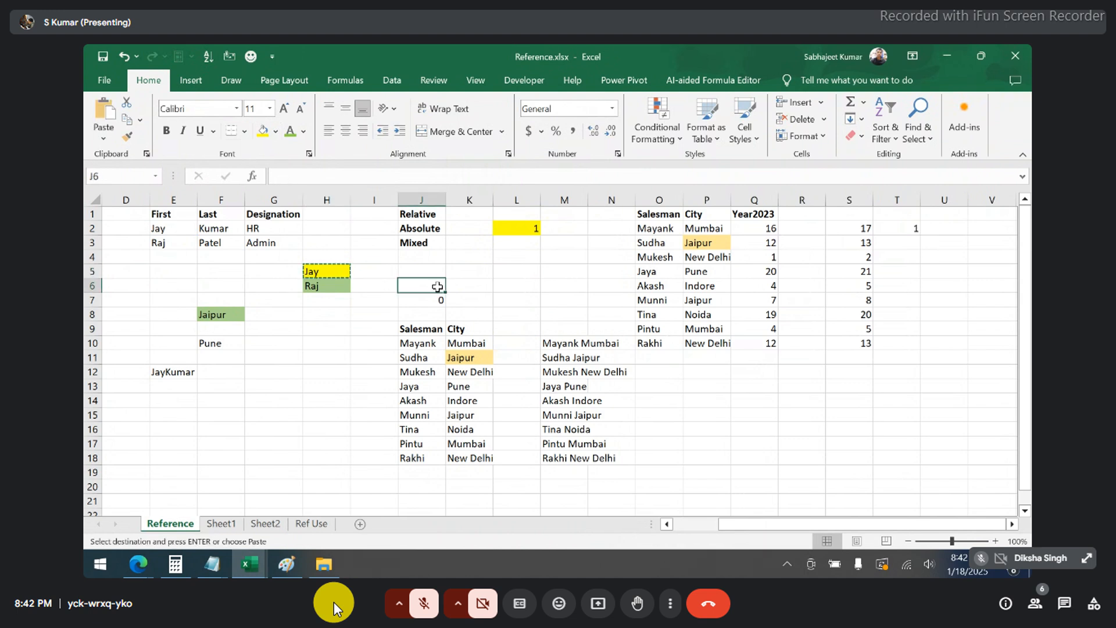
click(457, 286)
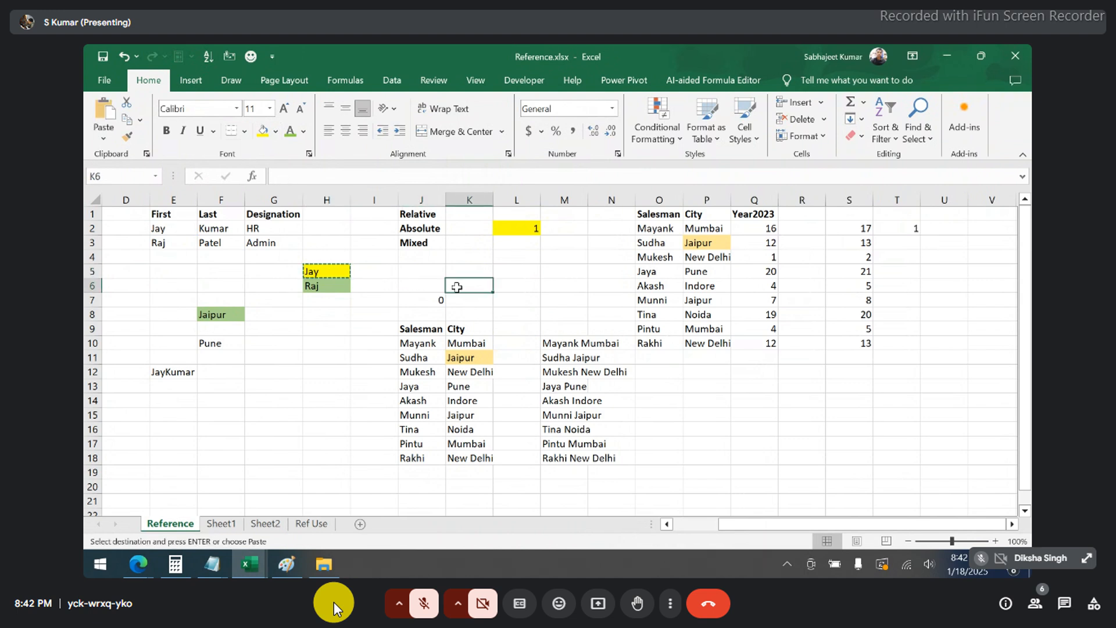
key(ctrl+v)
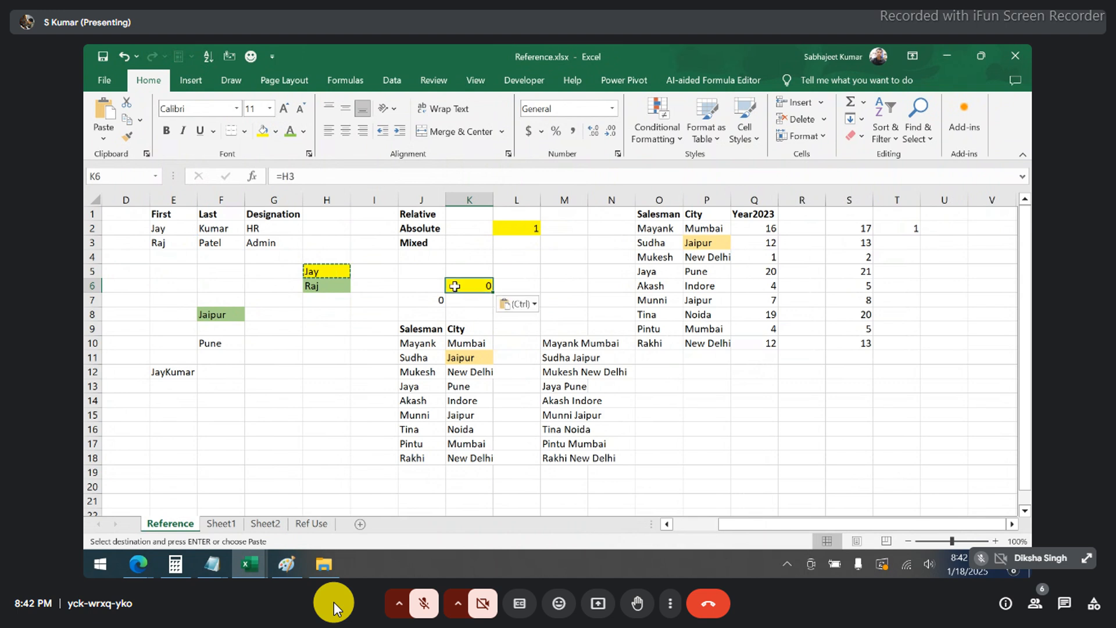
double_click(455, 287)
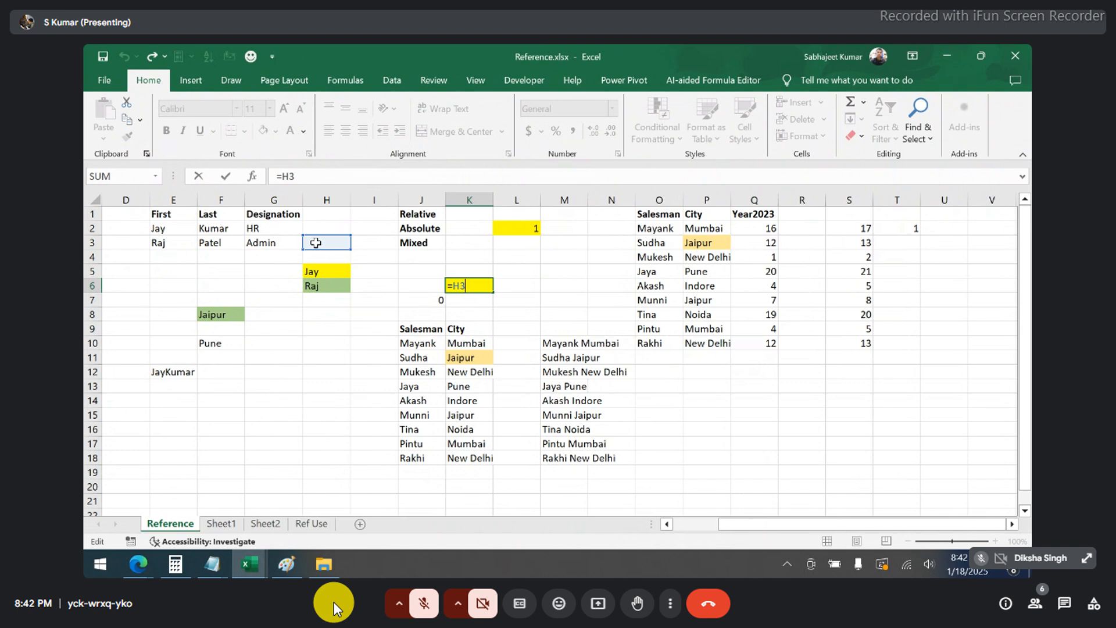
key(Return)
key(Up)
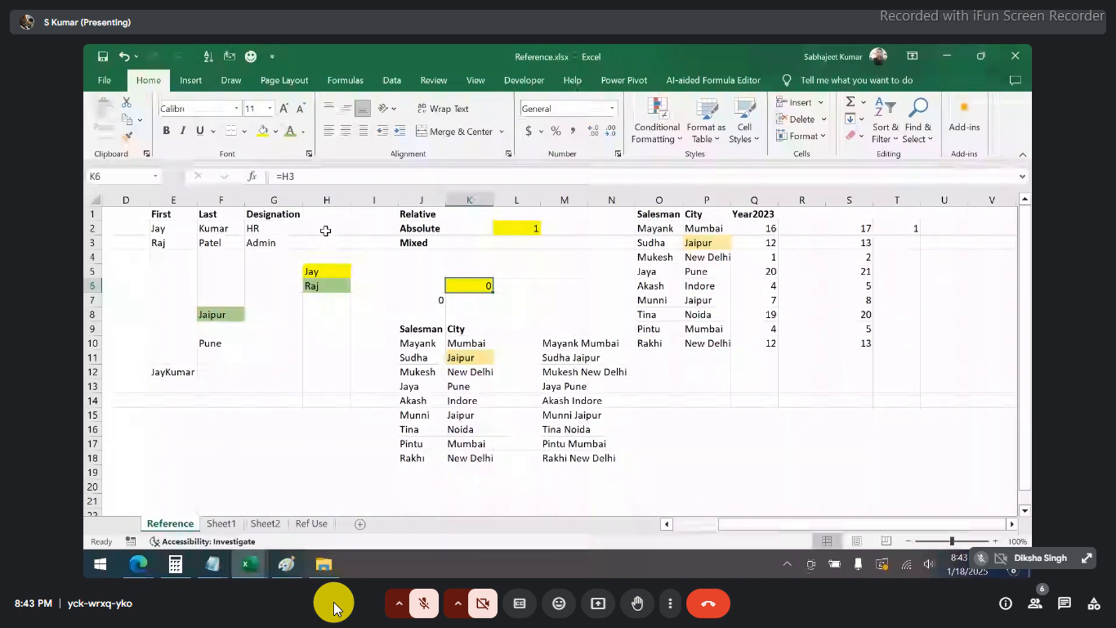
- Fill cell E2 with yellow to match the fill of H5
click(326, 271)
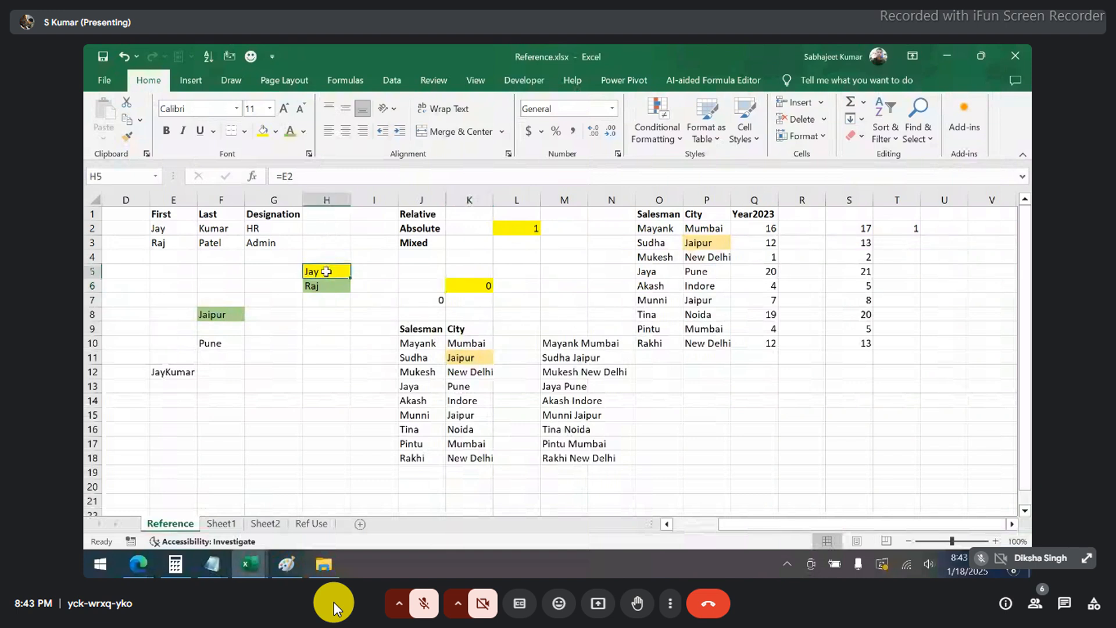
key(ctrl+c)
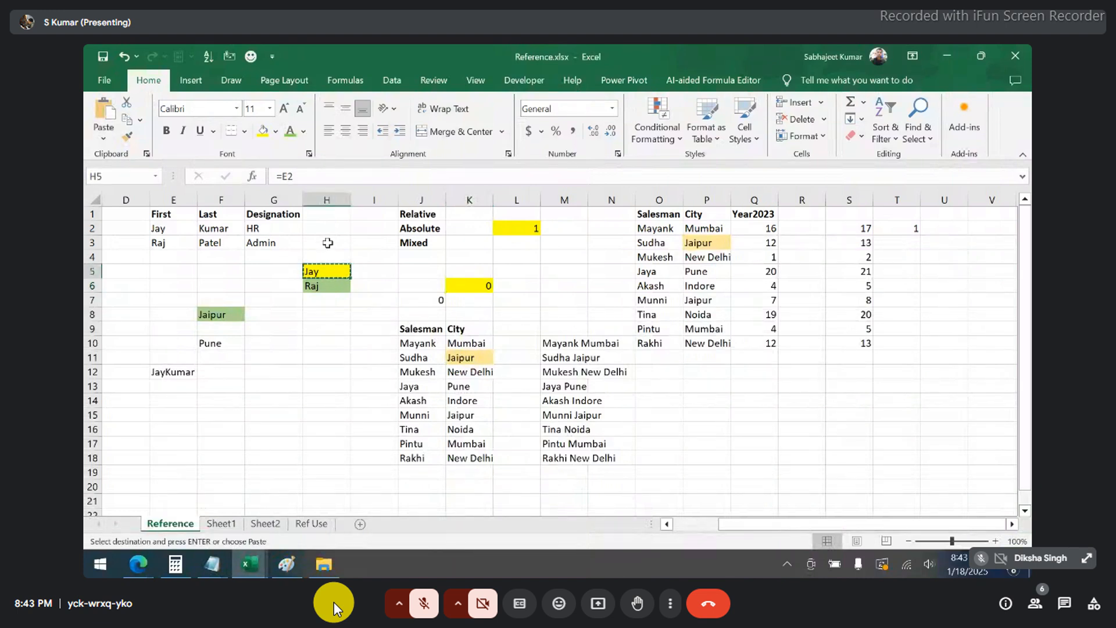
click(328, 242)
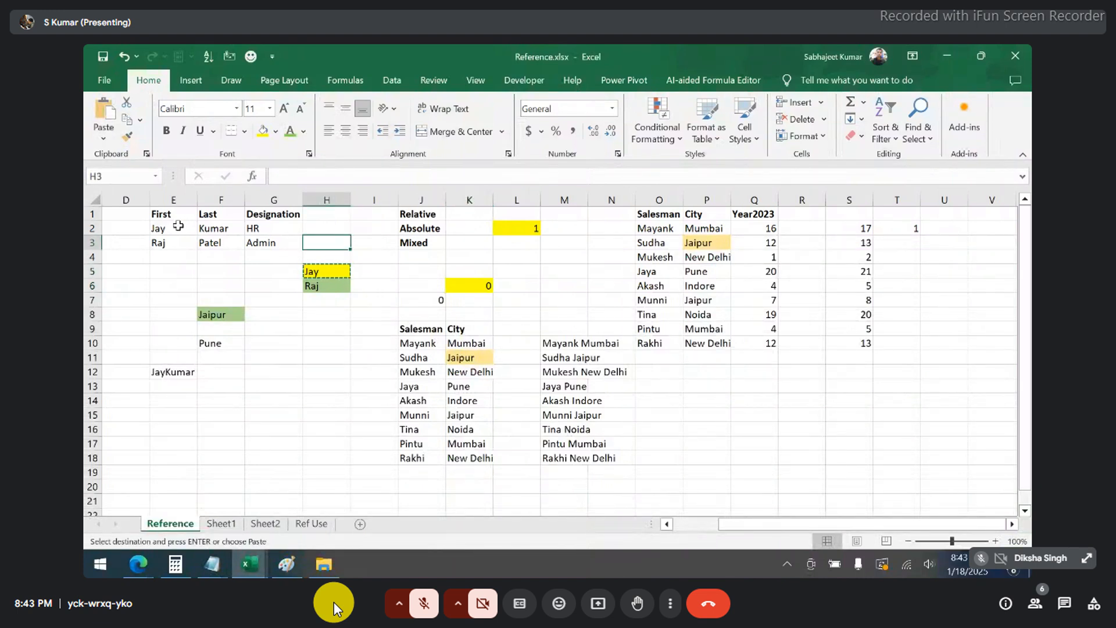
click(178, 226)
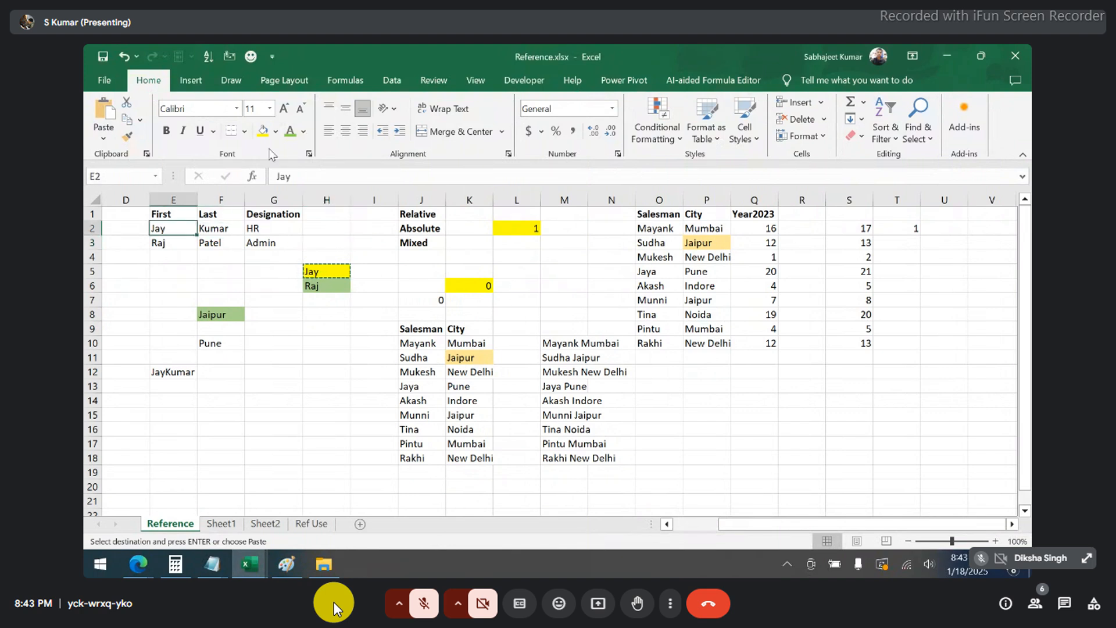
click(262, 134)
- Inspect the cell reference in H5's formula and leave the formula as it is
click(331, 273)
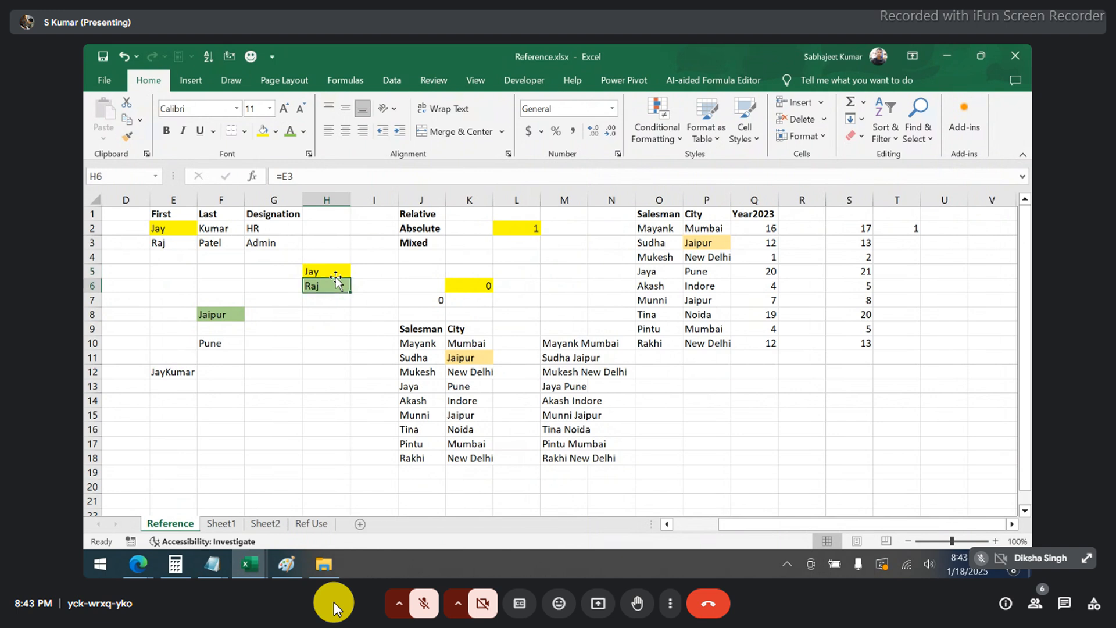
double_click(335, 272)
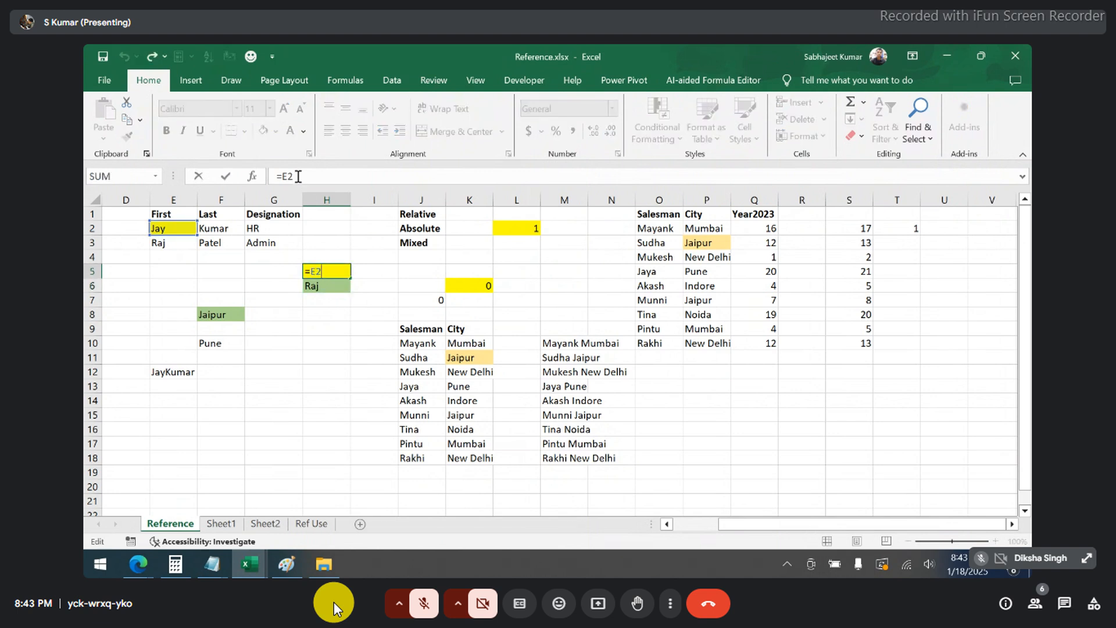
drag(294, 176, 271, 174)
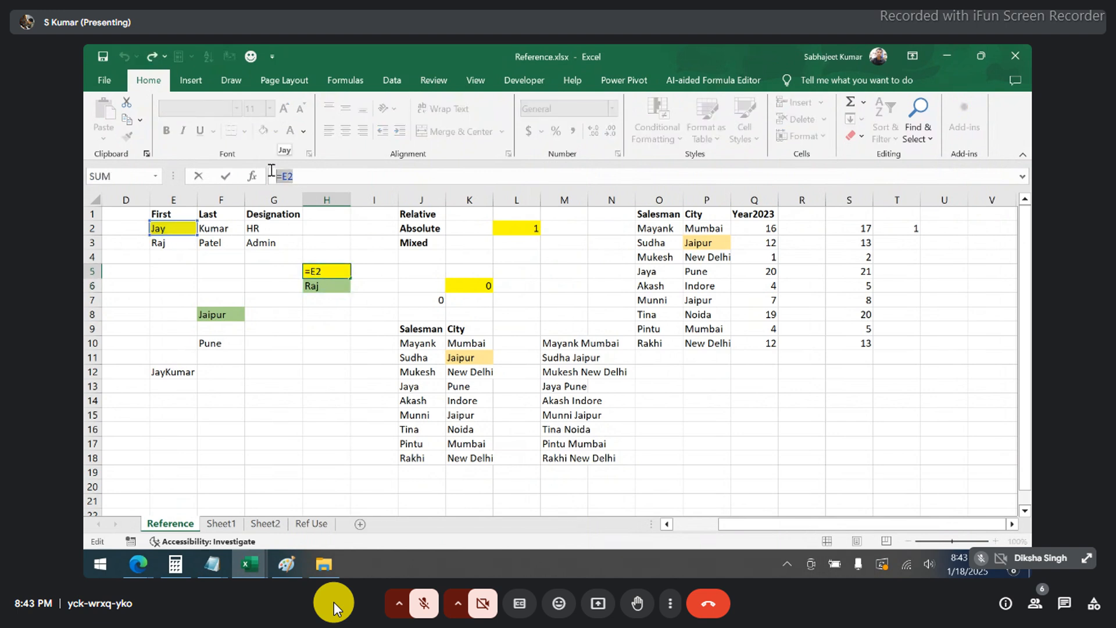
key(Escape)
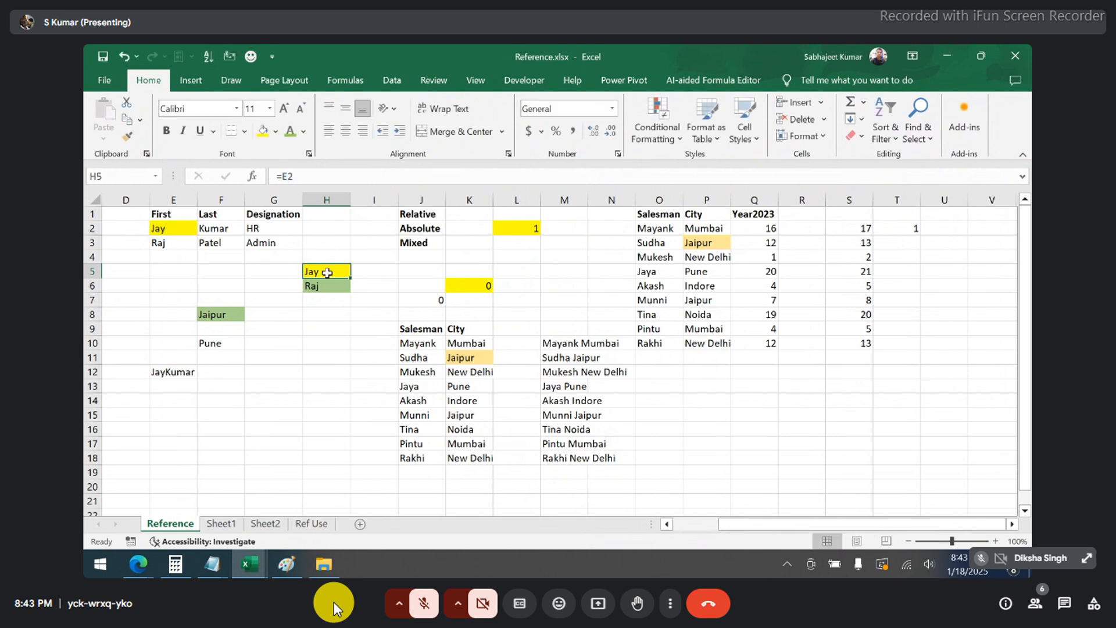
- Copy the formula from H5 into H4, one row above it
key(ctrl+c)
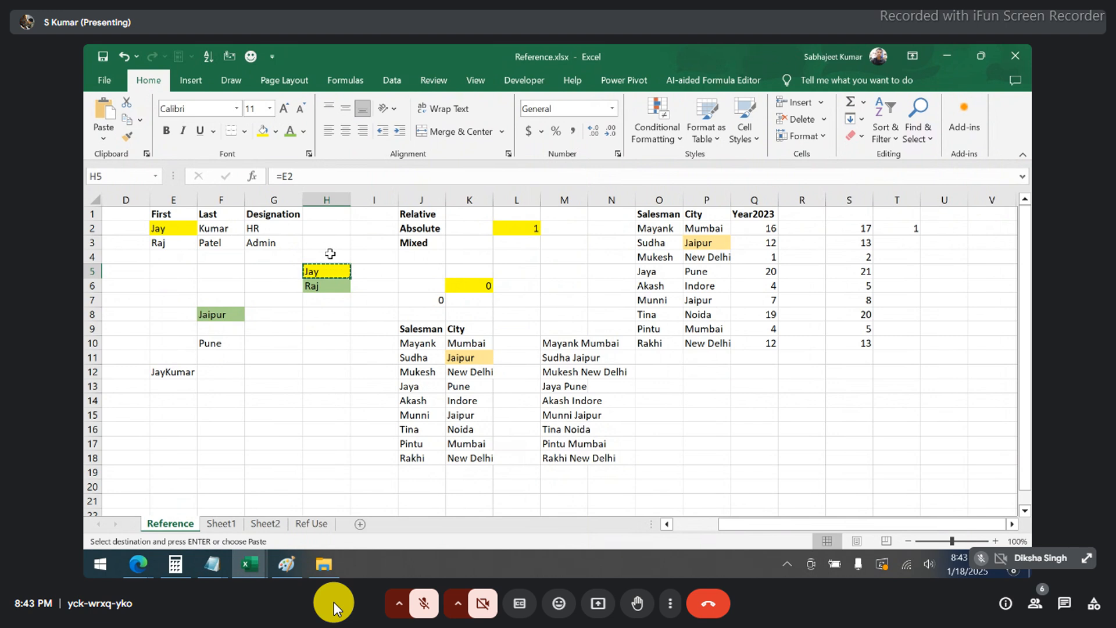
click(329, 253)
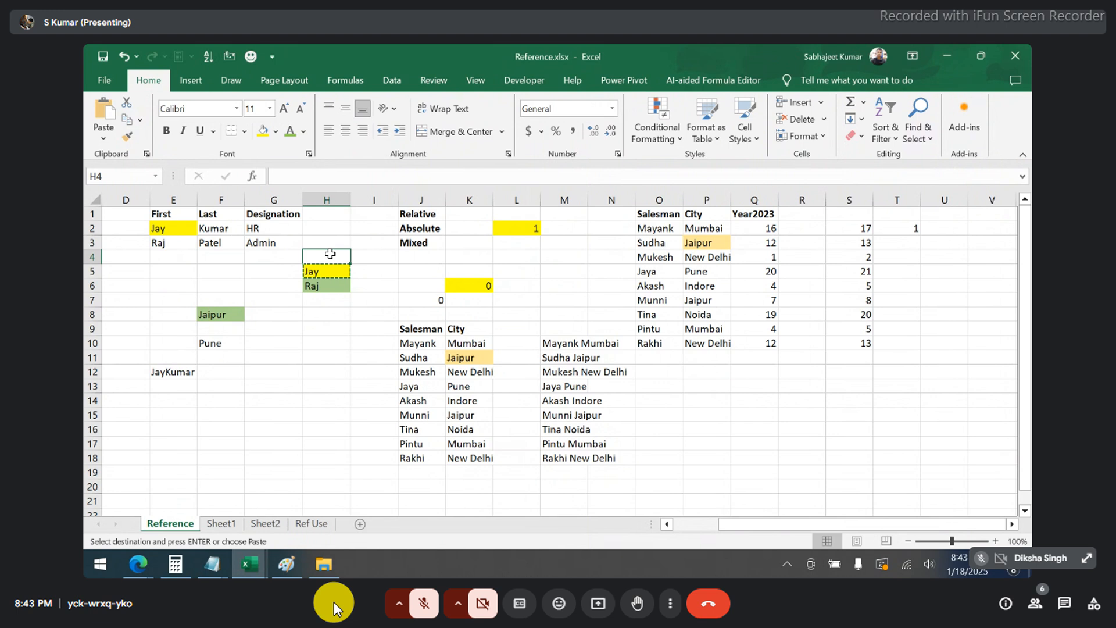
key(ctrl+v)
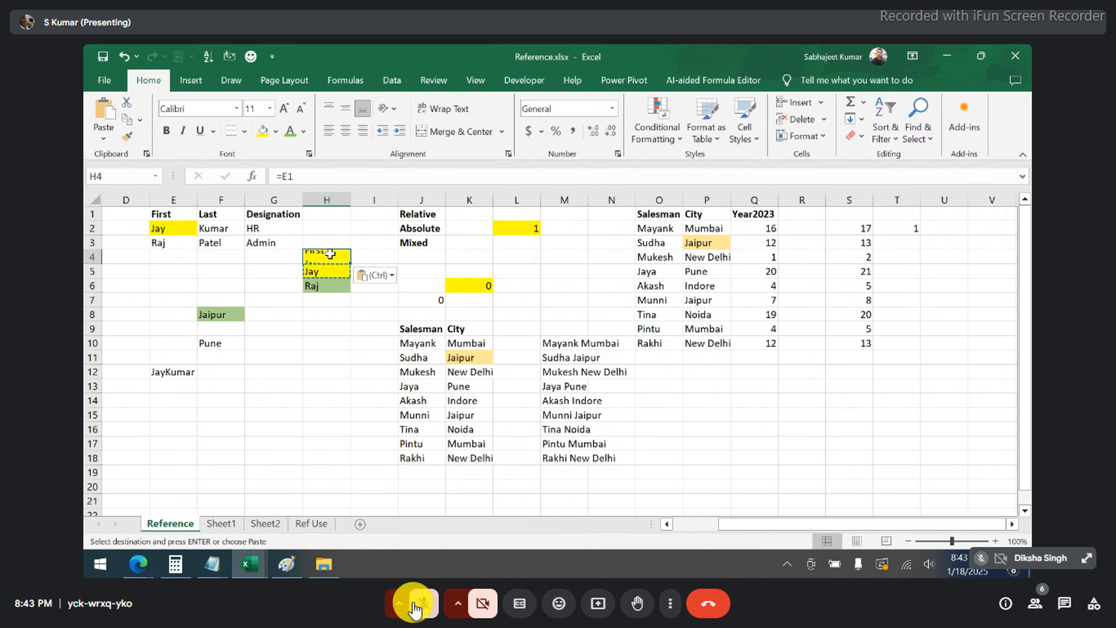
- Unmute the meeting microphone briefly twice, muting it again each time
click(414, 607)
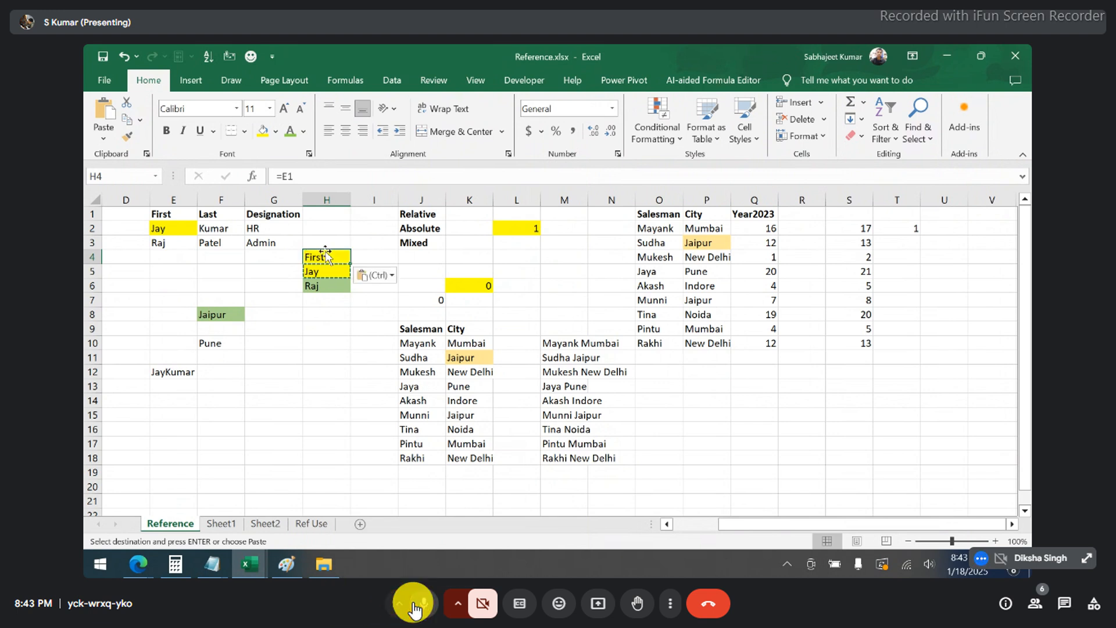
click(415, 607)
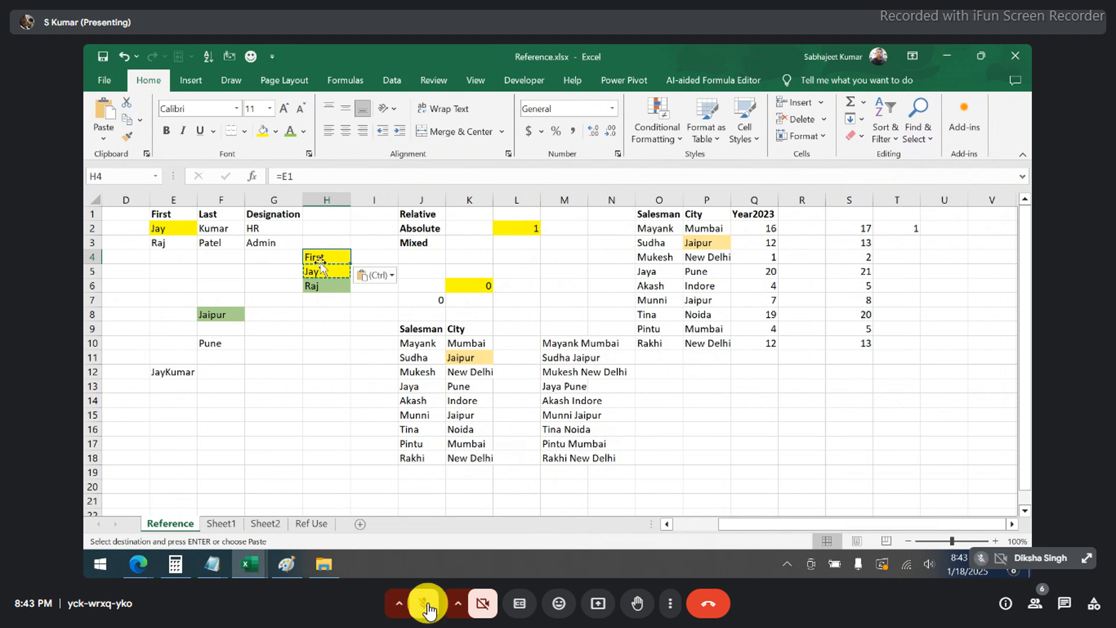
click(428, 609)
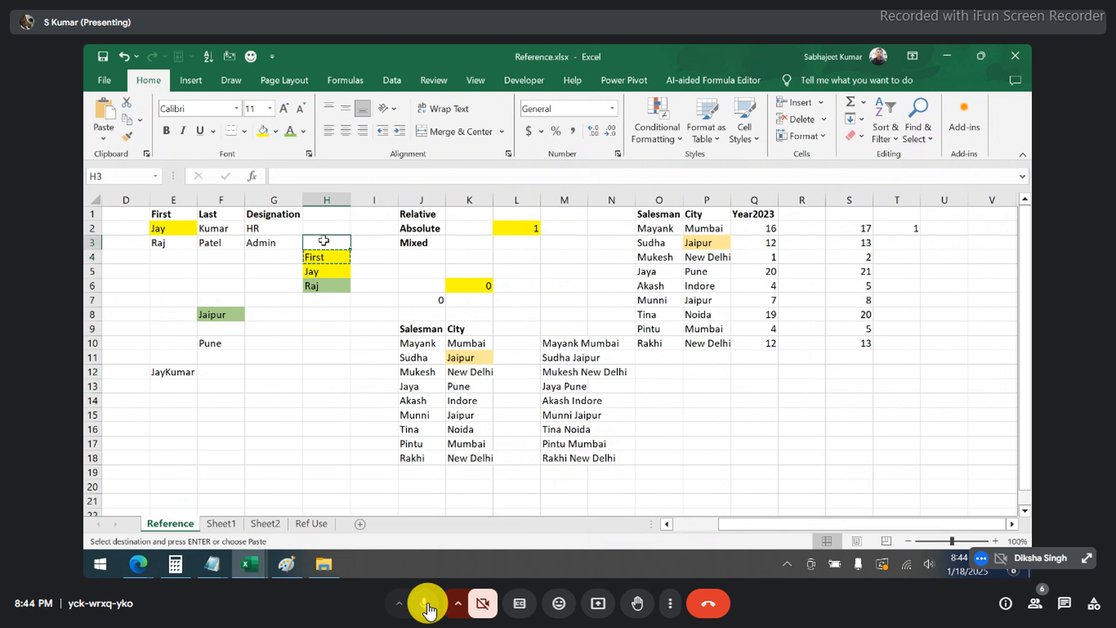
click(429, 610)
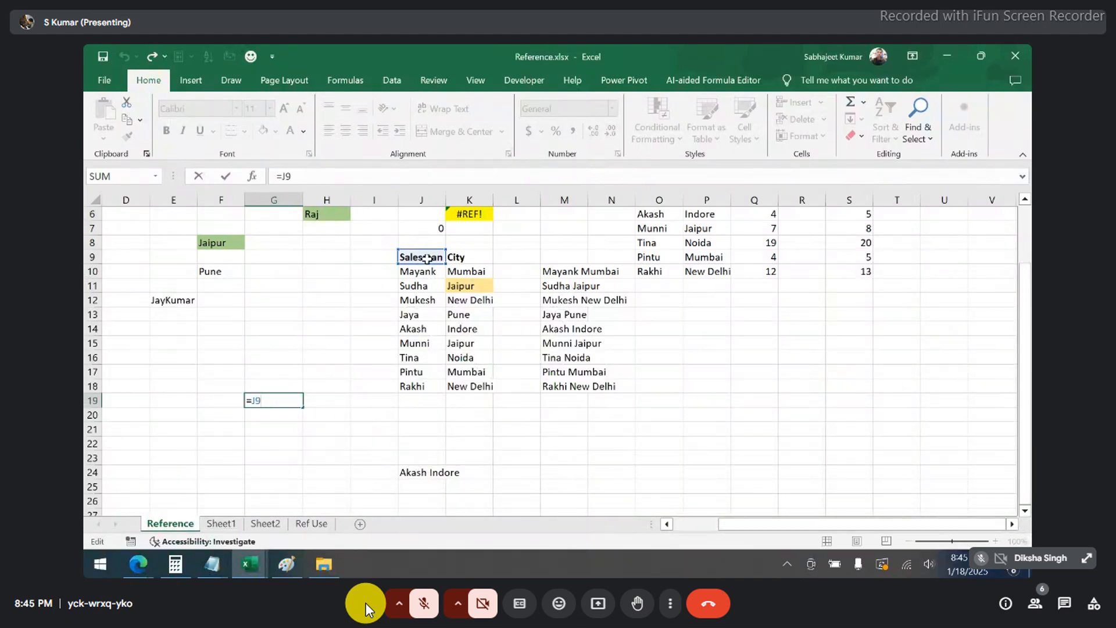
- Close the open formula in G19 and fill cell M14 with yellow
click(459, 257)
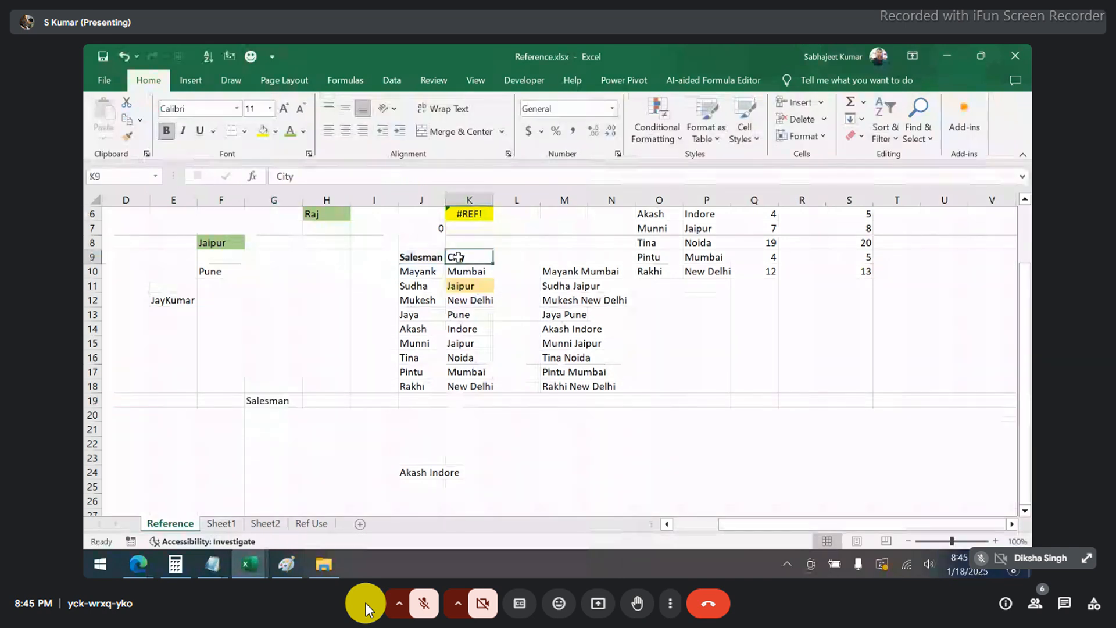
click(503, 256)
click(552, 258)
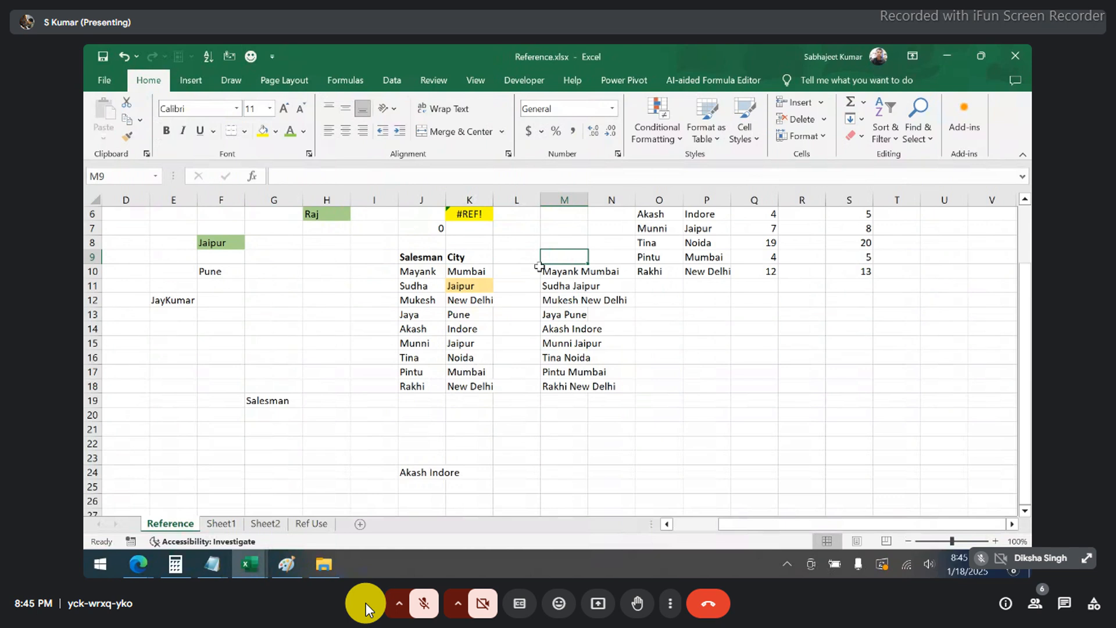
key(Down)
key(Down)
key(Down)
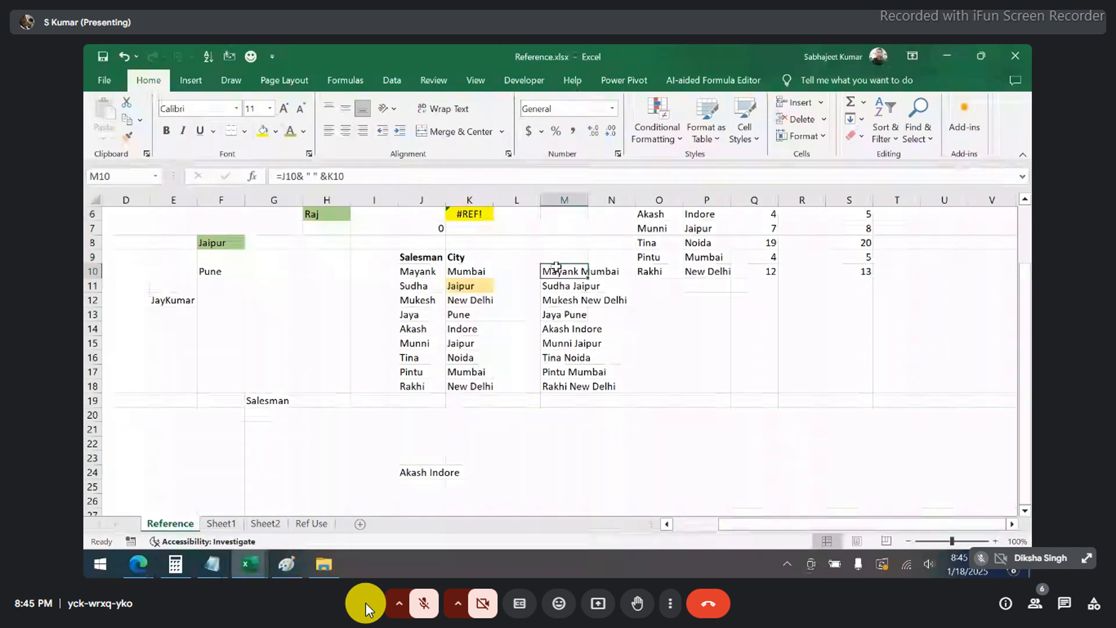
key(Down)
key(Down)
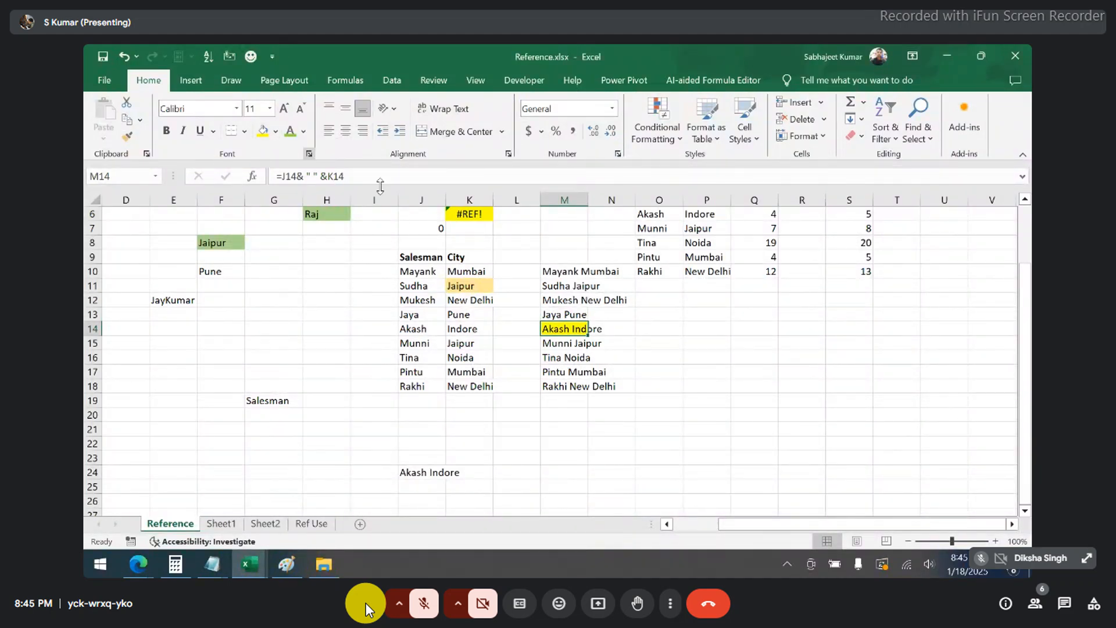
click(680, 356)
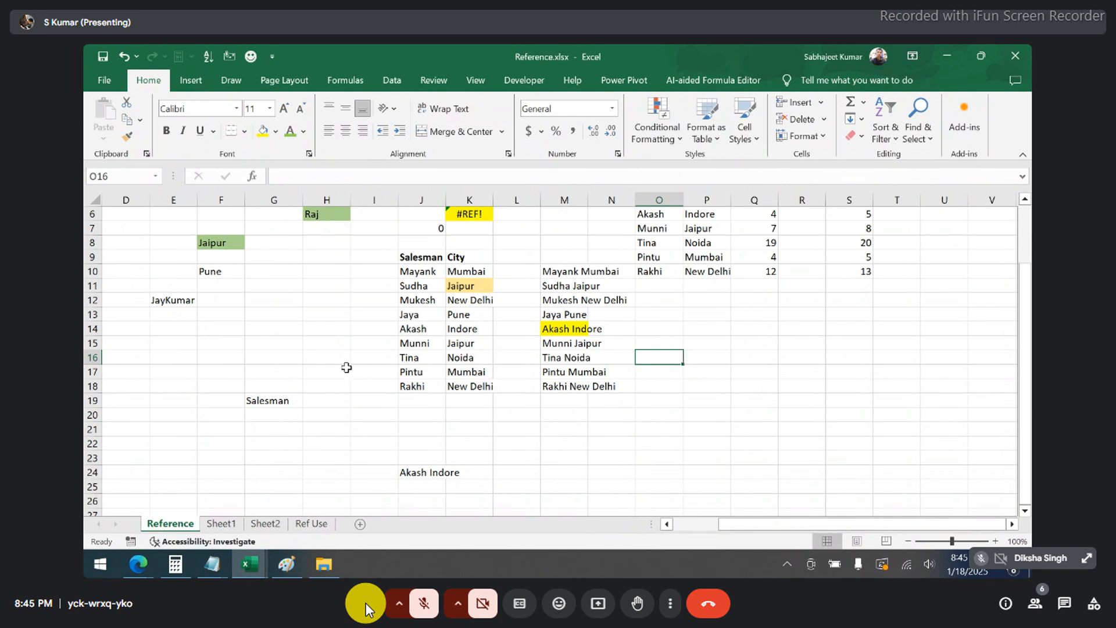
- Inspect the cell reference in G19's formula and leave the formula as it is
click(281, 389)
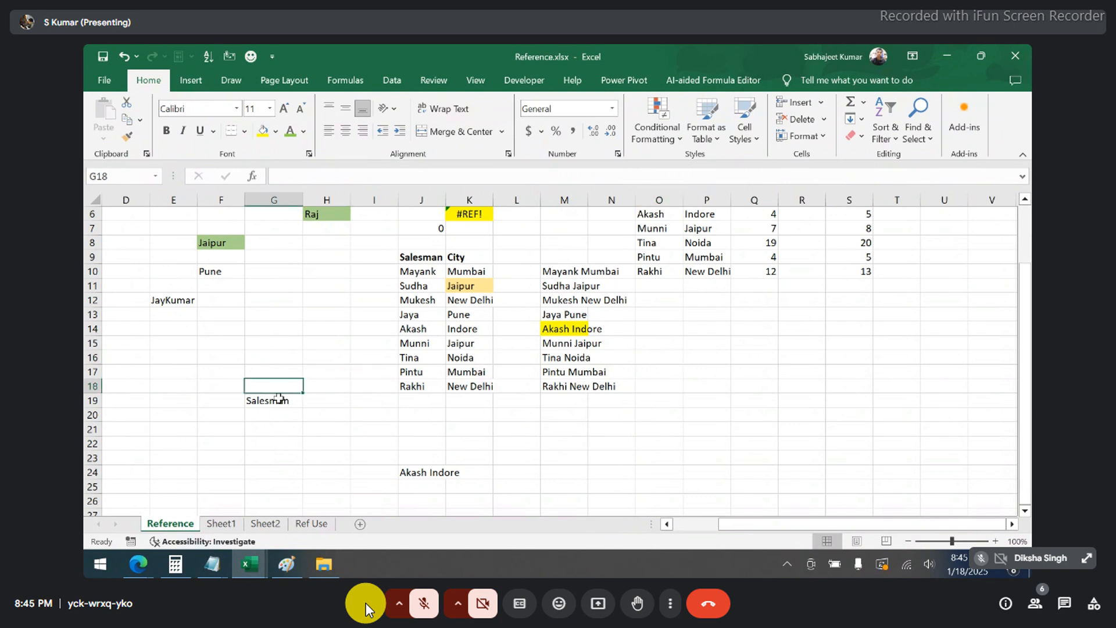
click(280, 398)
click(319, 178)
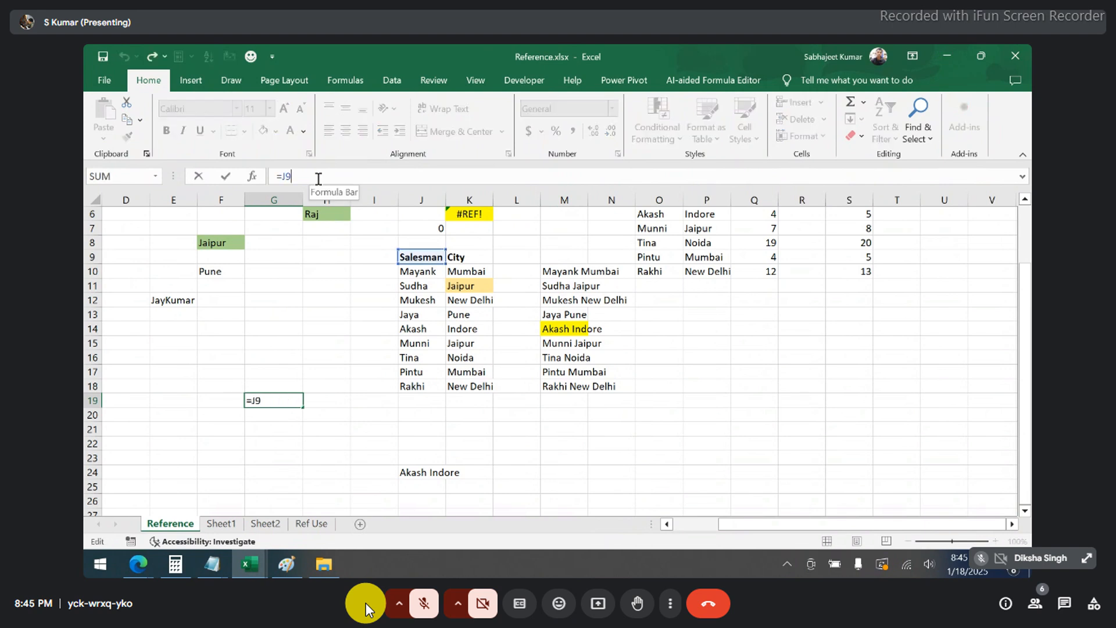
key(Escape)
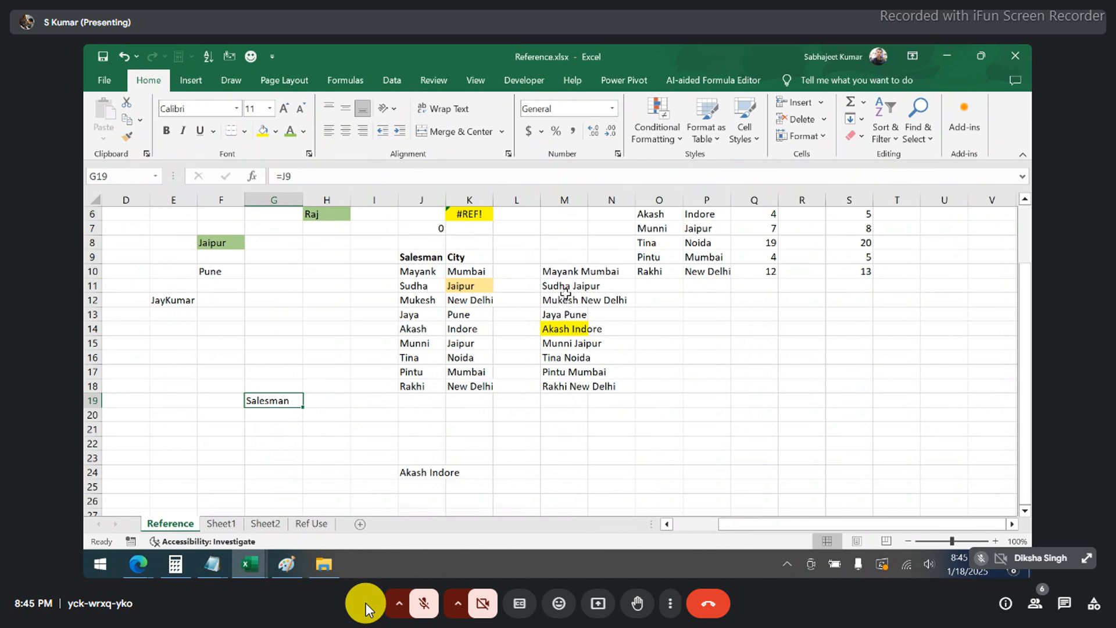
- Clear all contents from column S, next to the Year2023 table
scroll(565, 293, up, 2)
scroll(566, 294, right, 3)
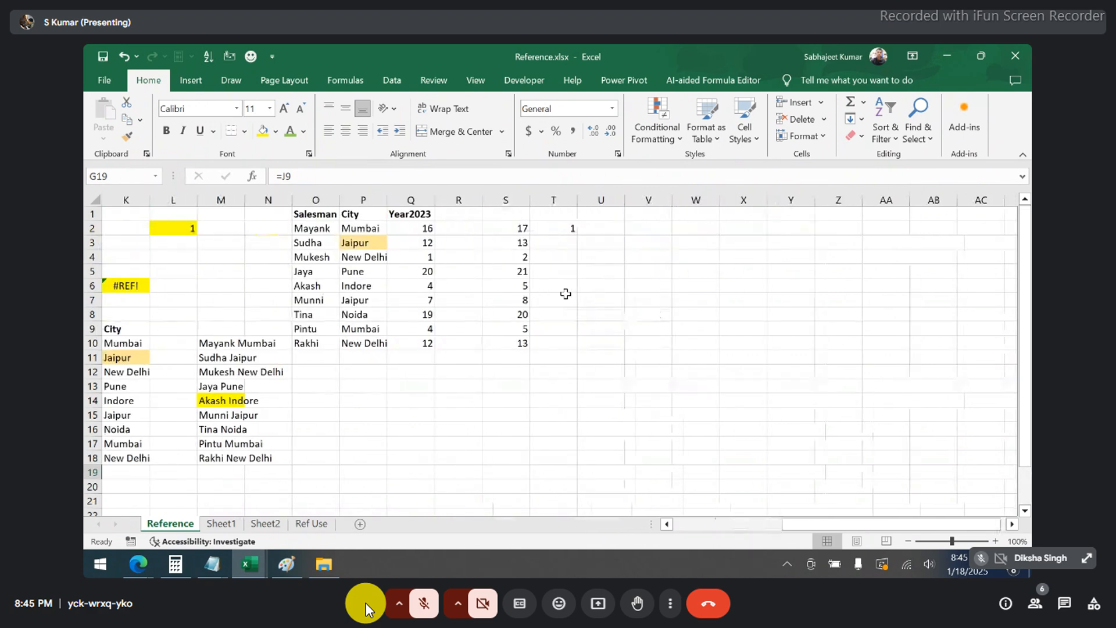
scroll(566, 293, left, 5)
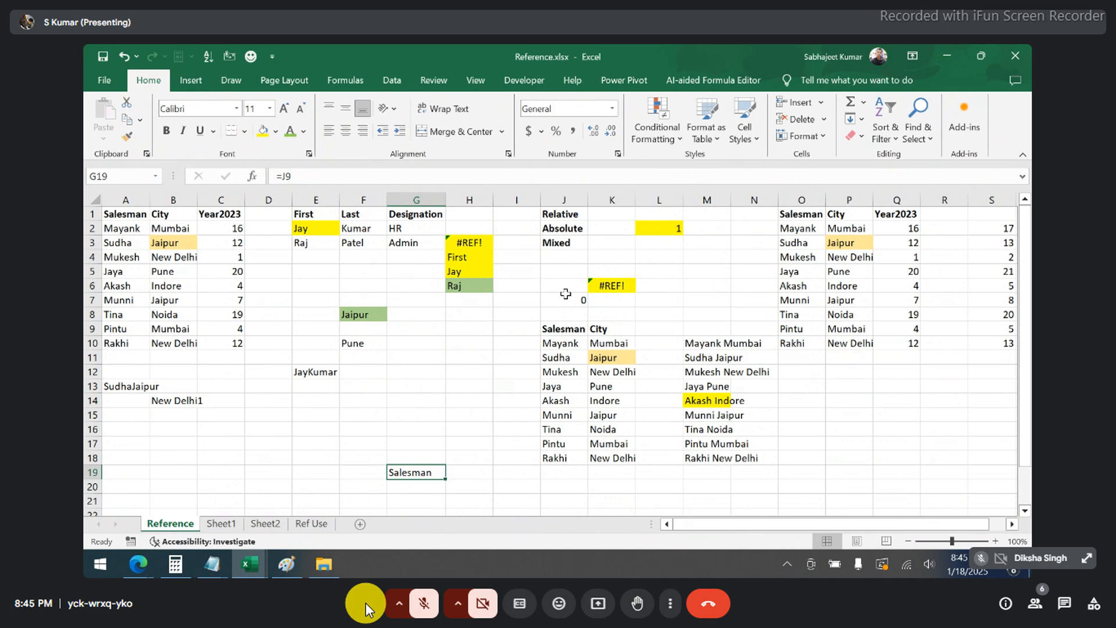
key(Right)
key(Right)
key(Right)
key(Right)
key(Right)
key(Right)
key(Right)
key(Right)
key(Right)
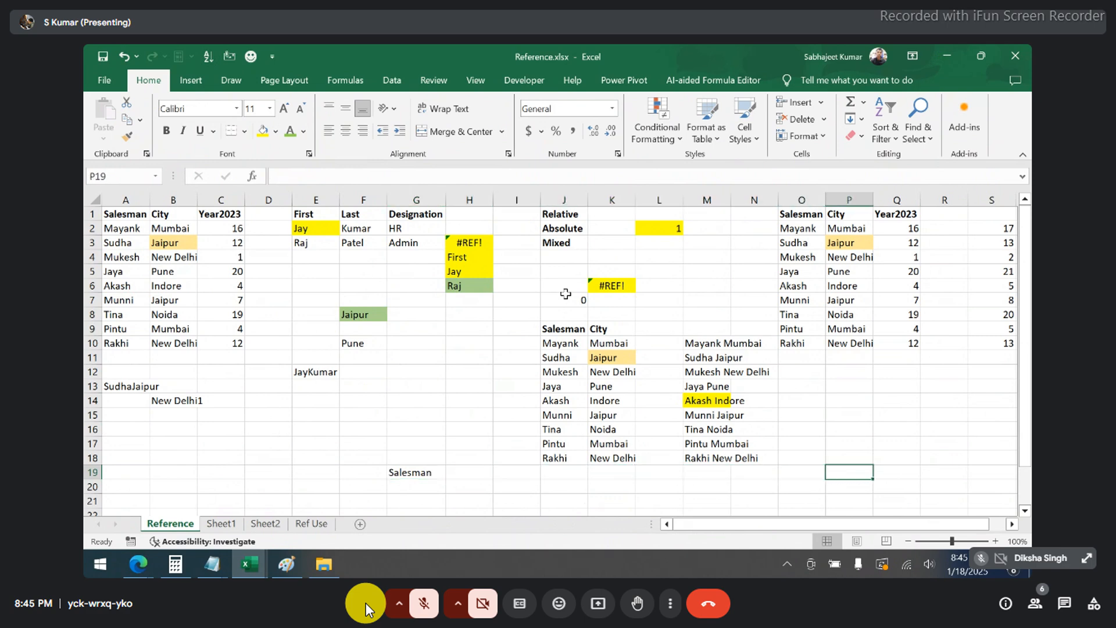
key(Right)
key(Right)
key(Right)
key(Right)
key(Right)
key(Right)
key(Right)
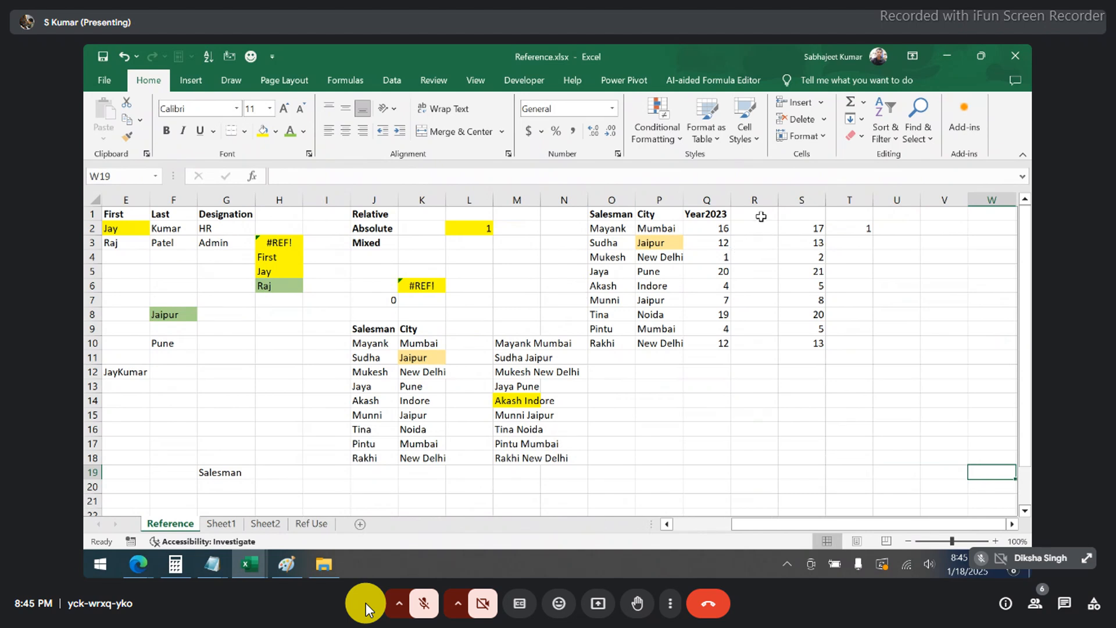
click(791, 199)
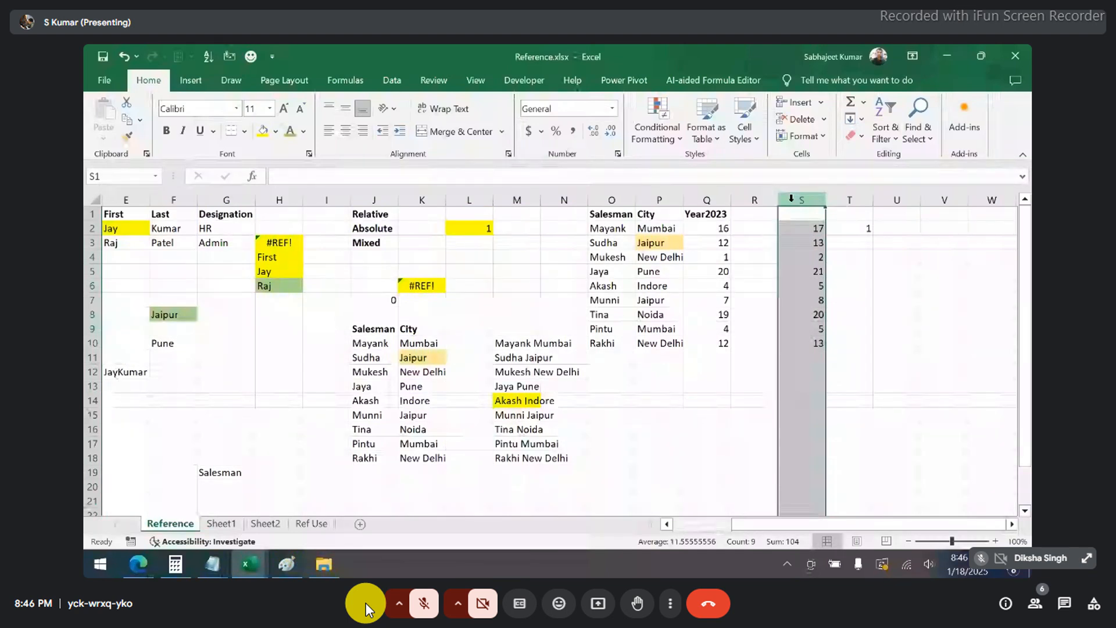
key(Delete)
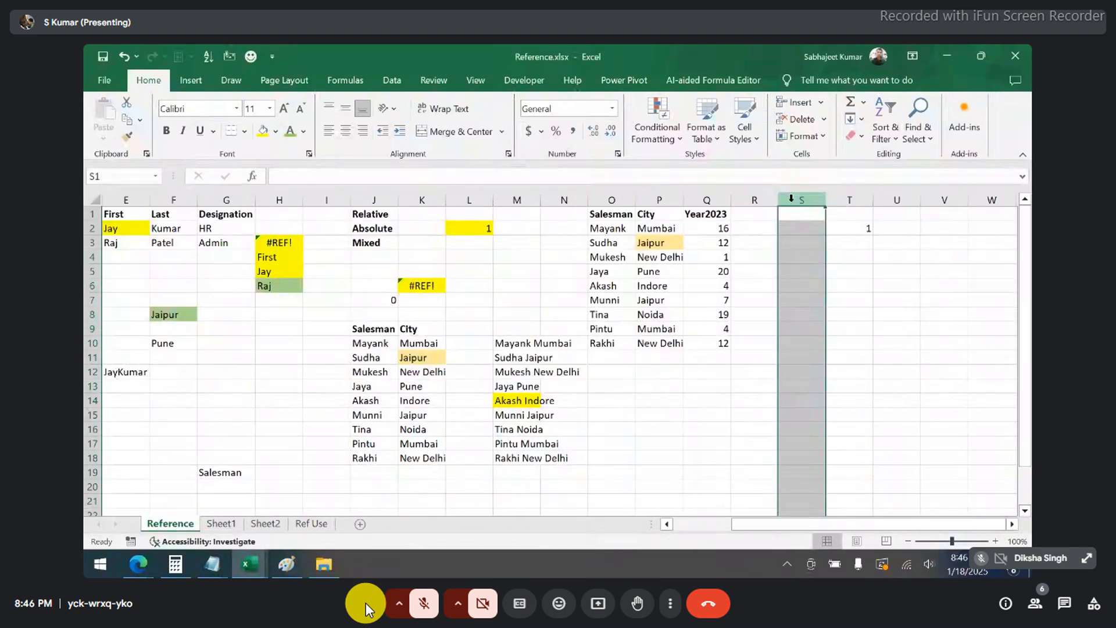
- Enter the formula =Q2+1 in cell S2, beside the Year2023 table
click(798, 229)
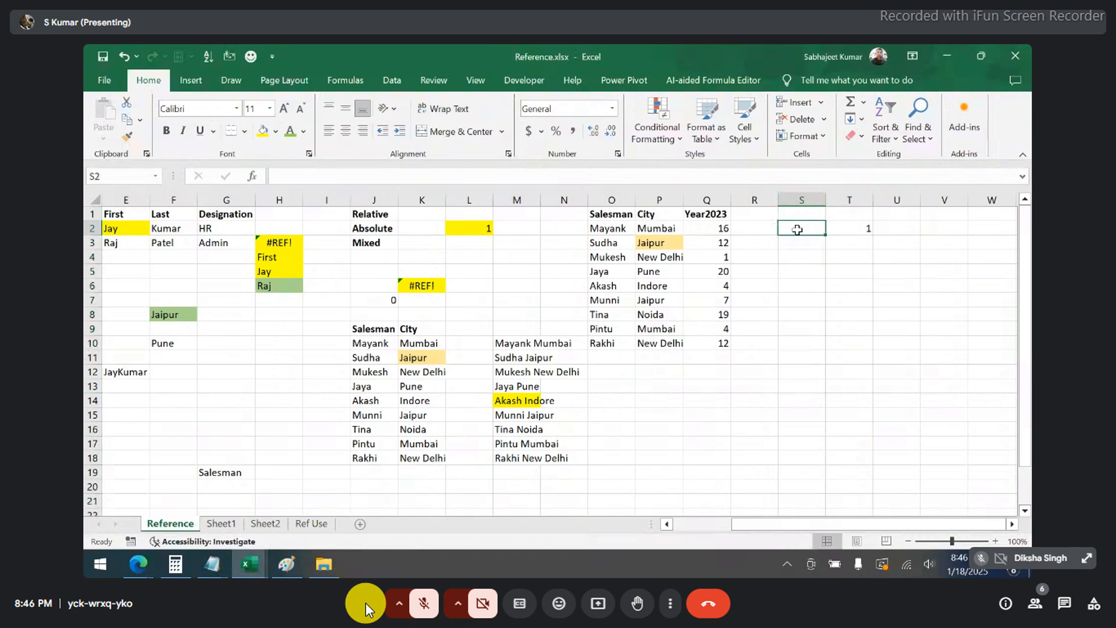
text(=)
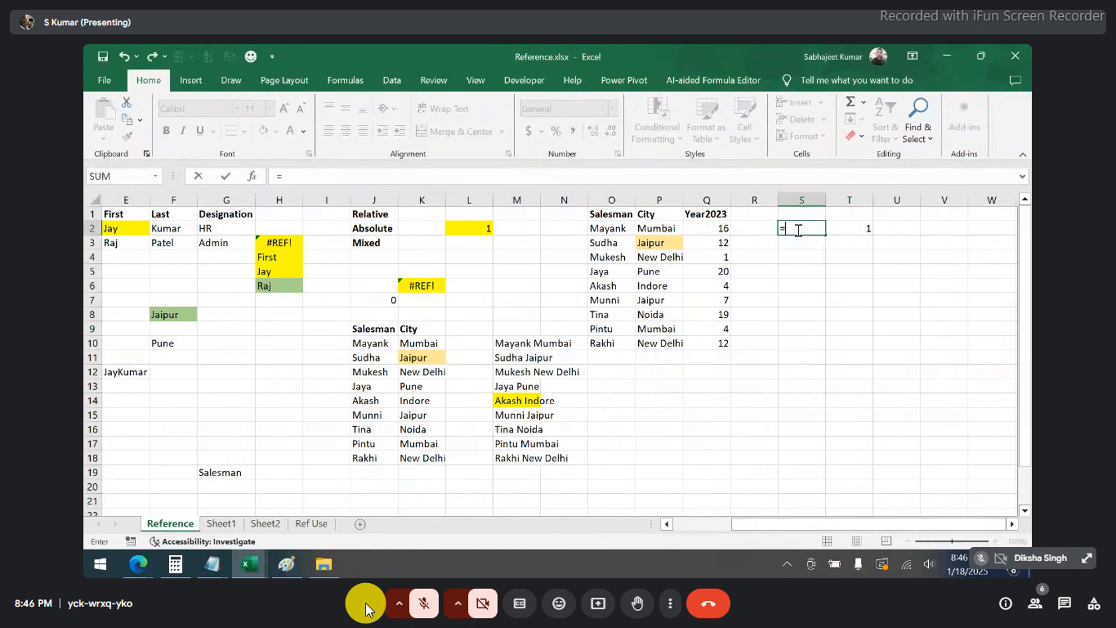
click(717, 228)
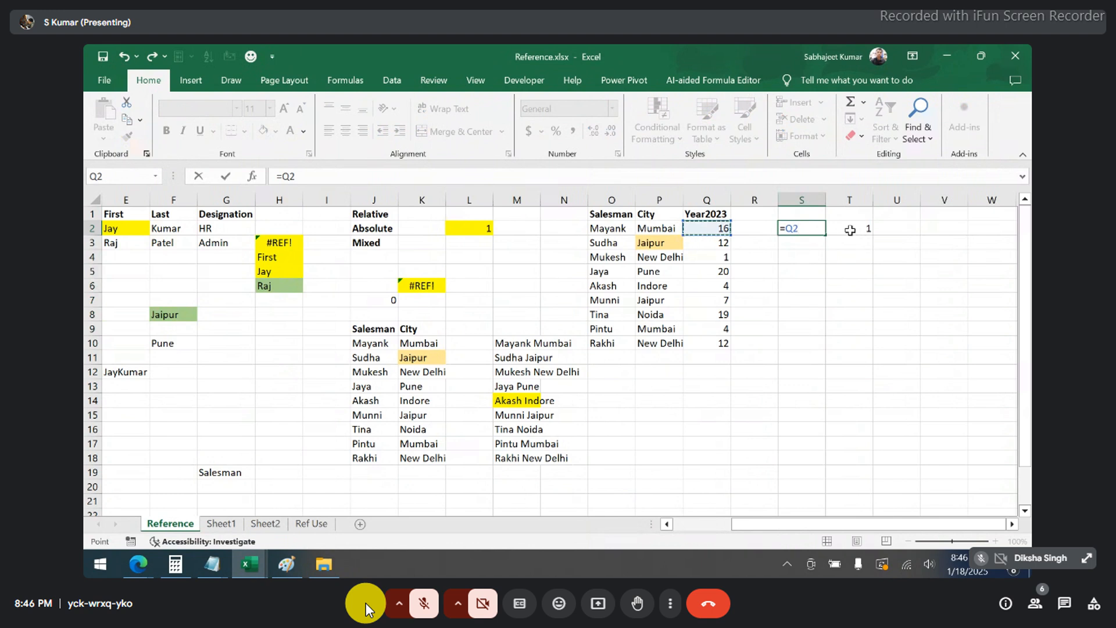
text(+1)
key(Return)
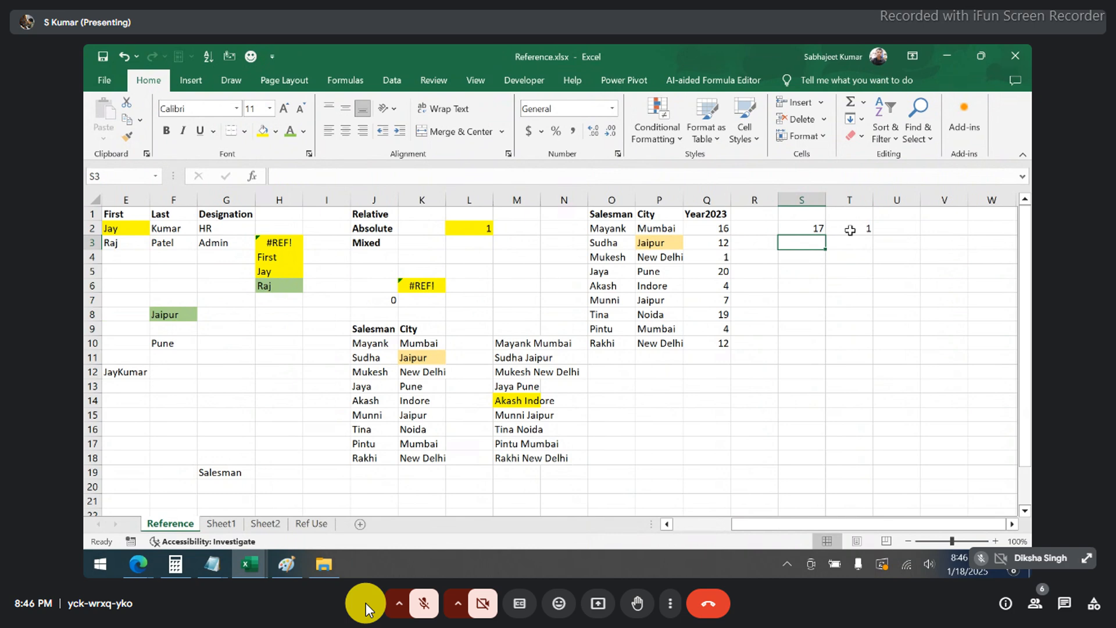
text(+)
click(702, 243)
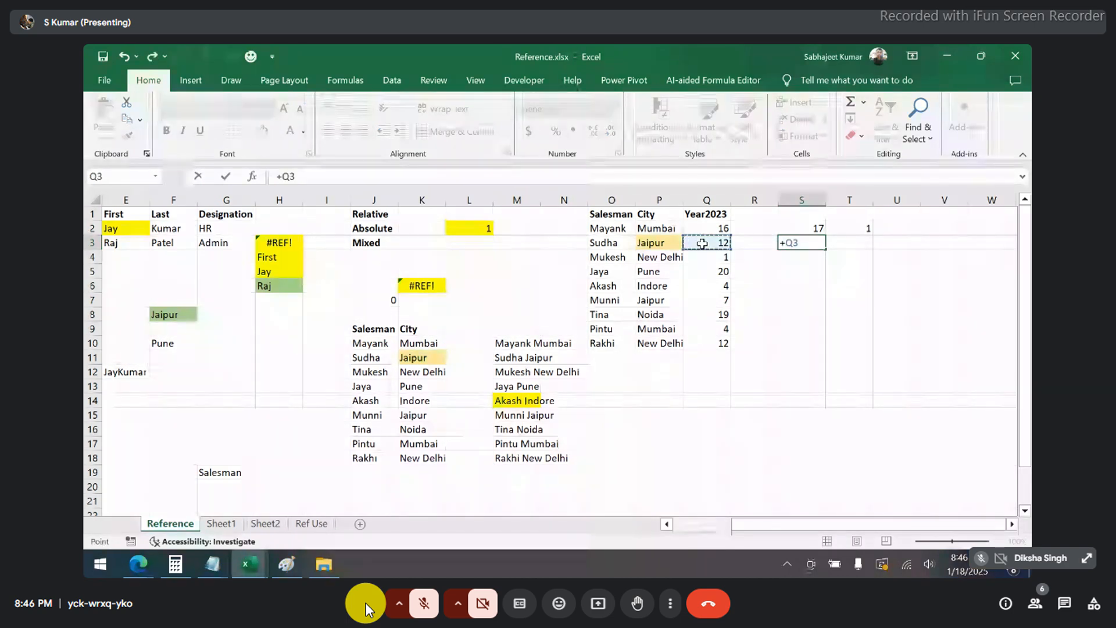
key(Escape)
- Enter the formula =Q3+1 in cell S3 and clear it from the cell again
text(=)
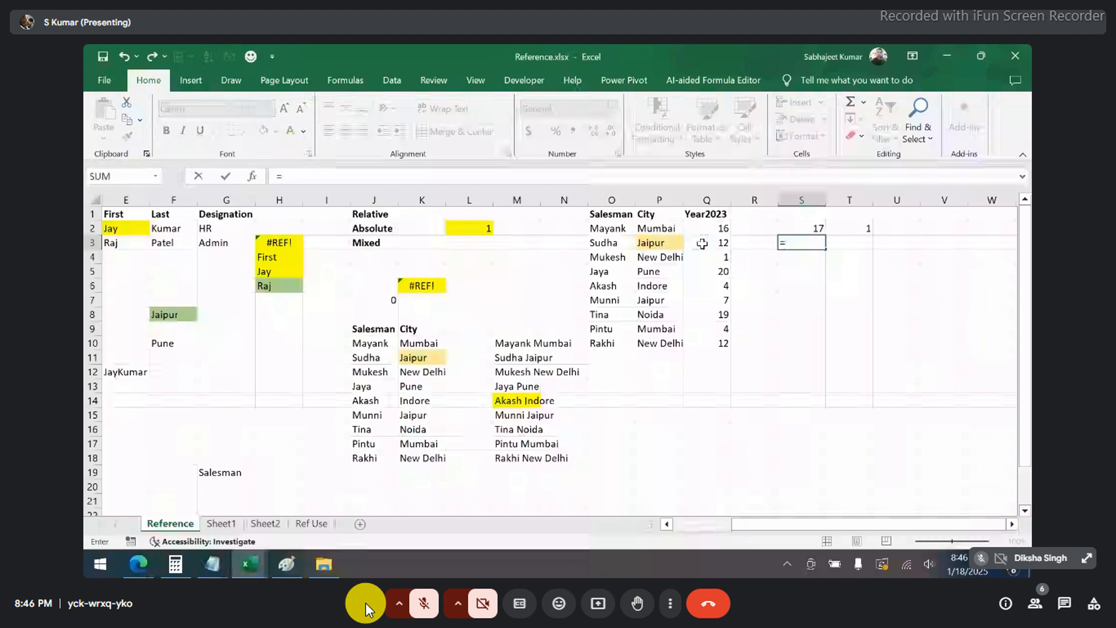
click(702, 244)
text(+1)
key(Return)
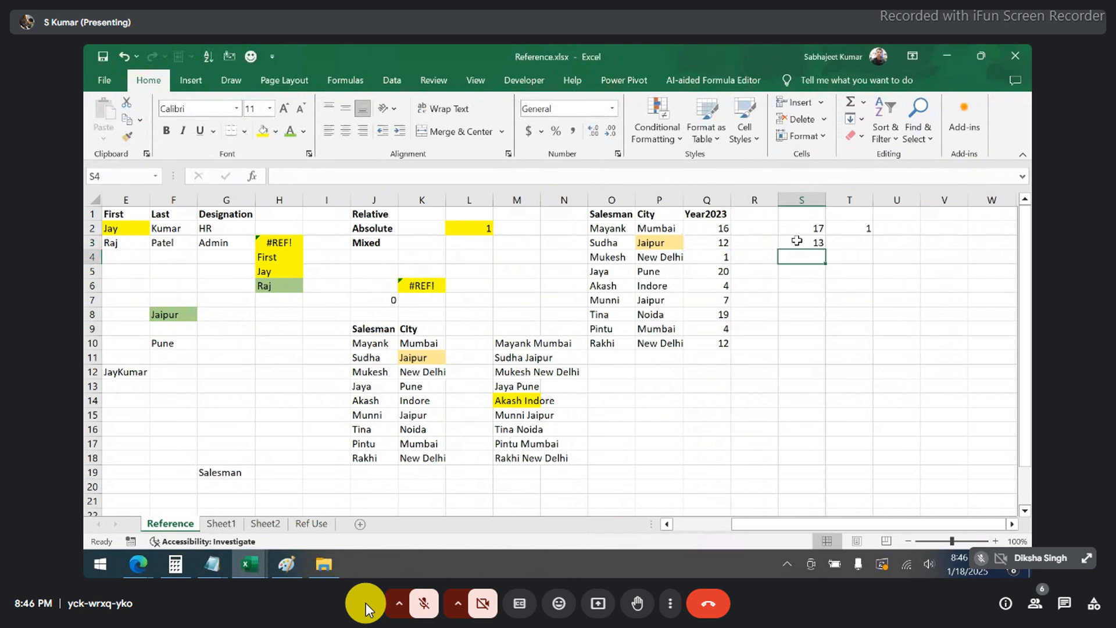
click(796, 241)
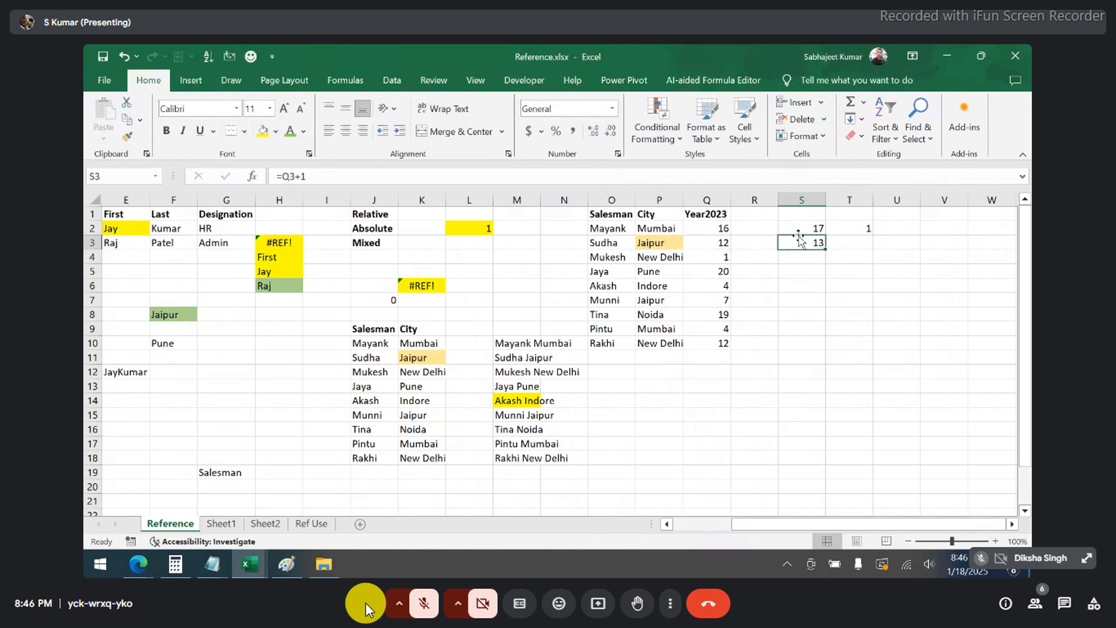
key(Delete)
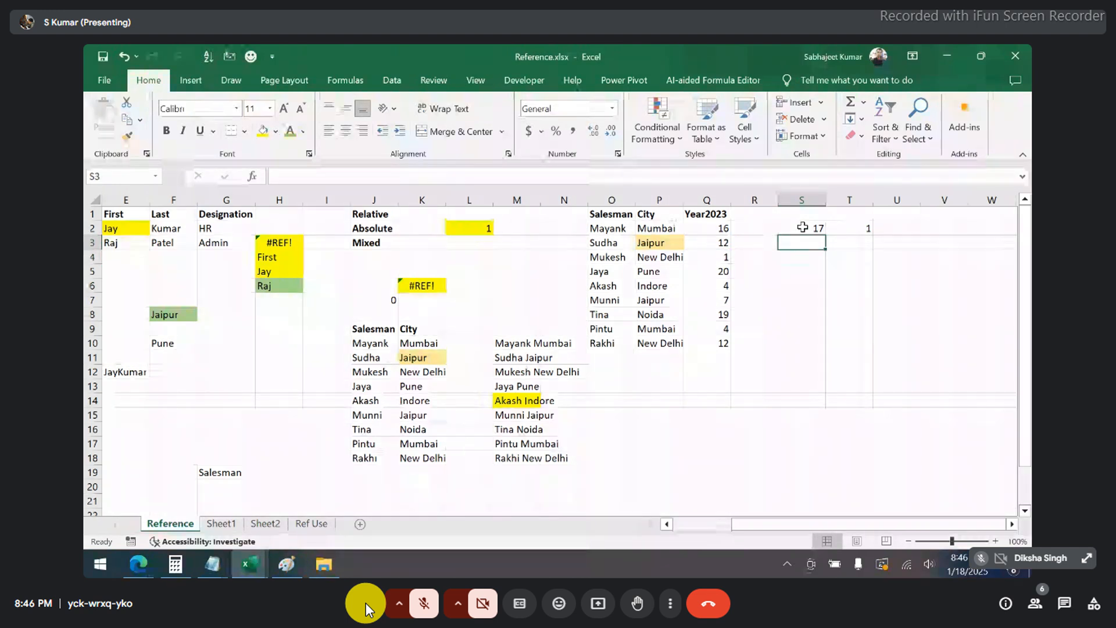
- Check the formula in S2 and copy it down through S10
click(802, 227)
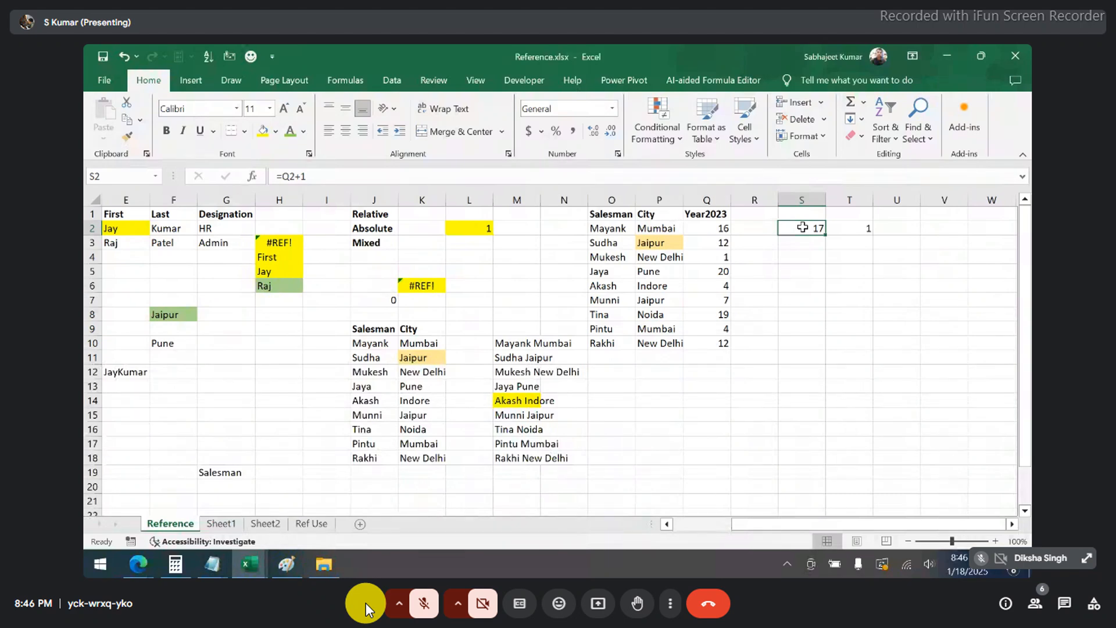
double_click(802, 227)
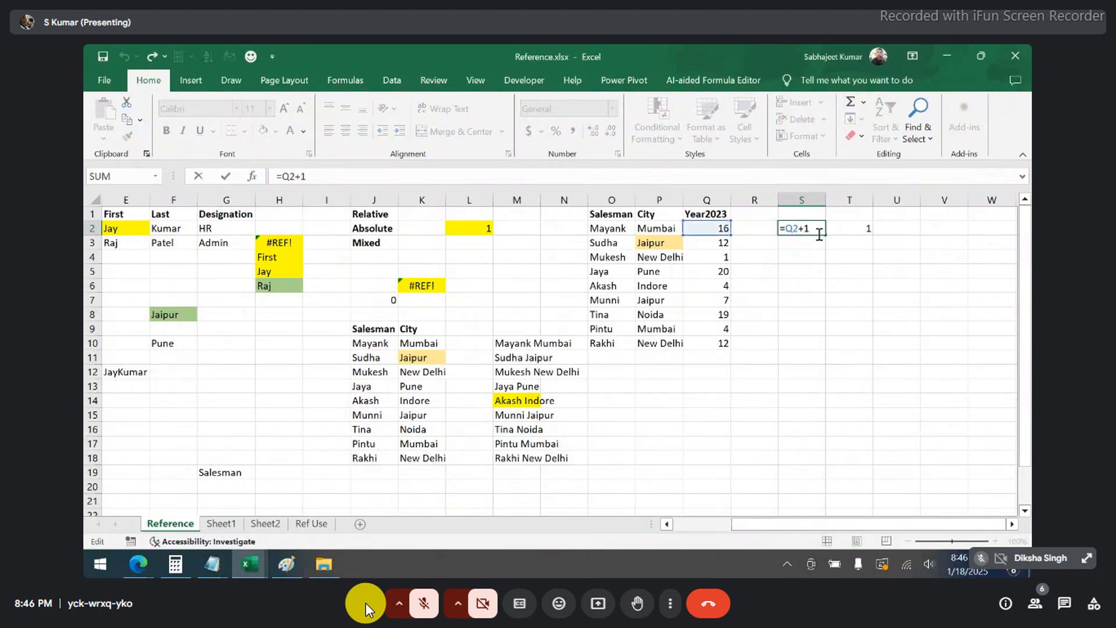
key(Escape)
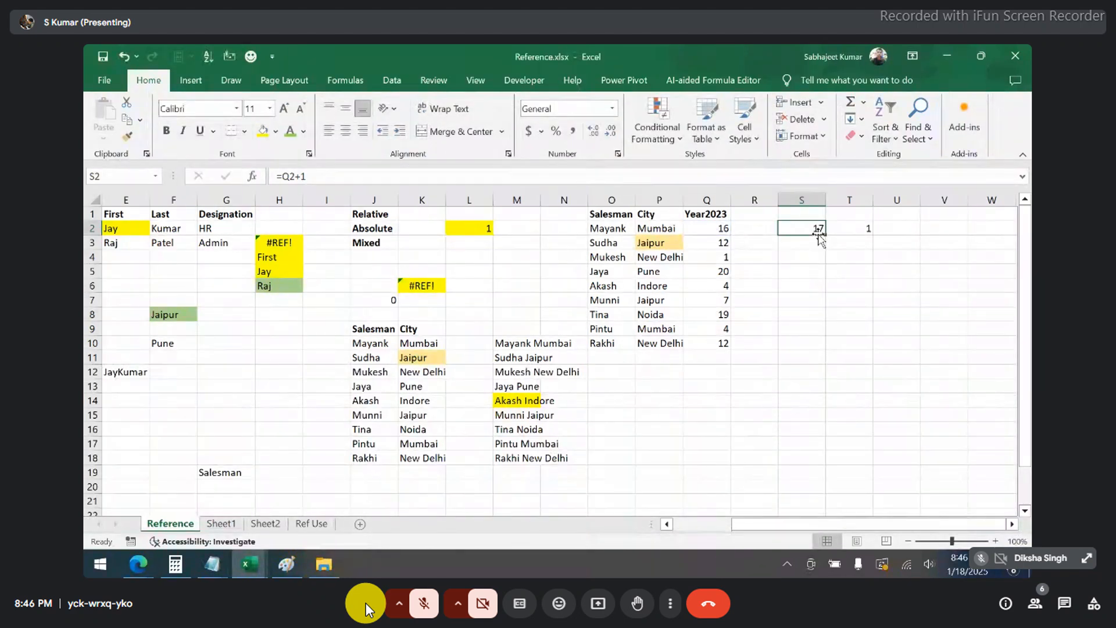
key(ctrl+c)
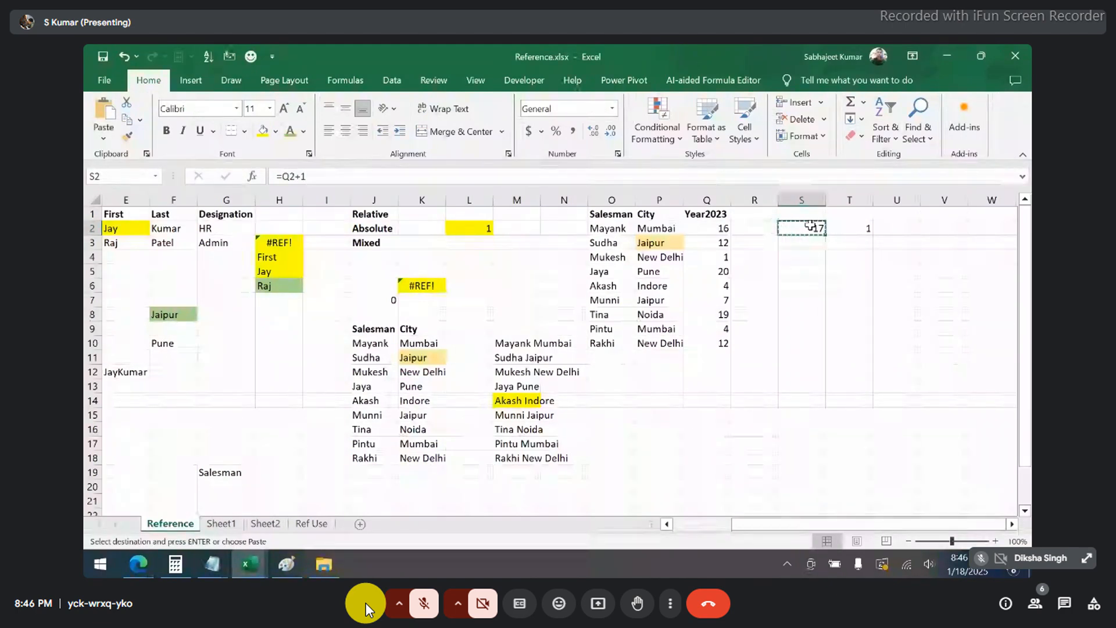
drag(810, 225, 802, 342)
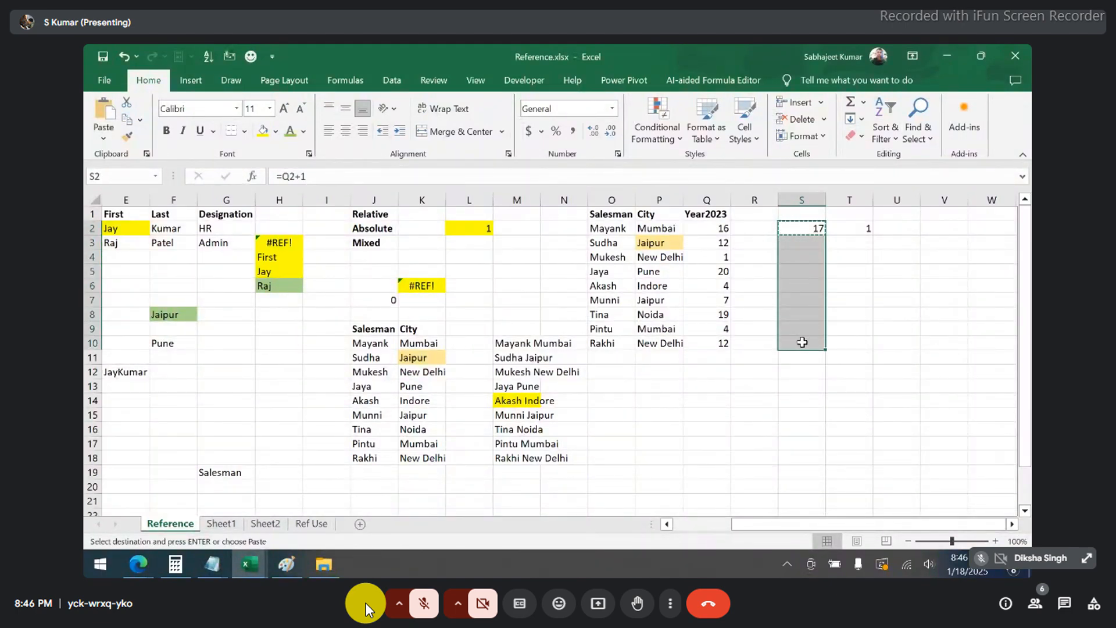
key(ctrl+v)
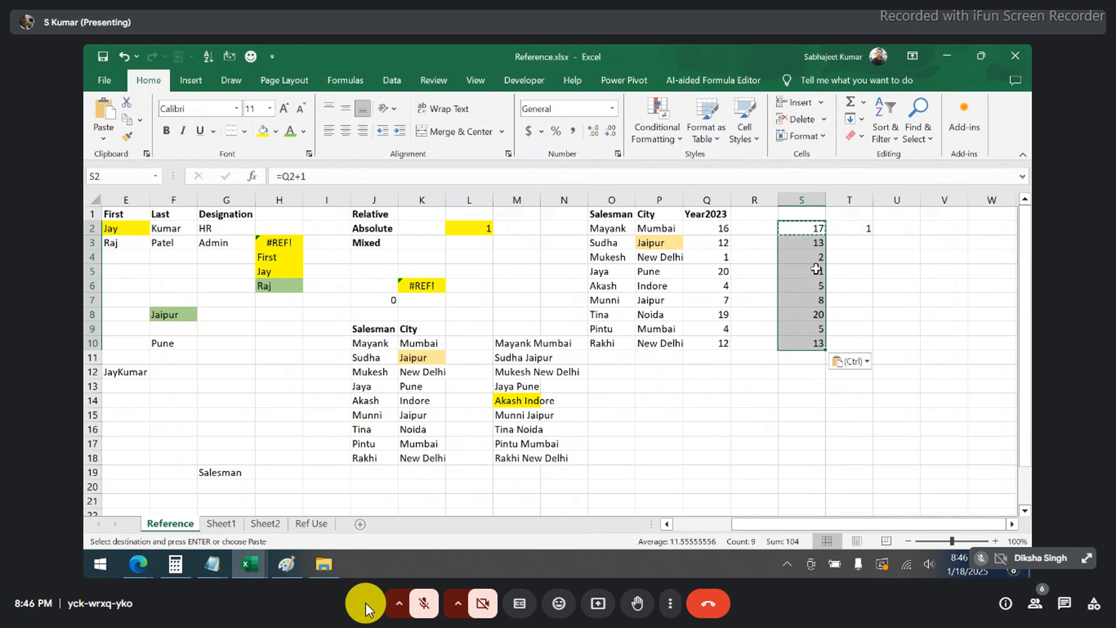
- Inspect the cell reference and the constant in S2's formula, leaving the formula as it is
double_click(791, 226)
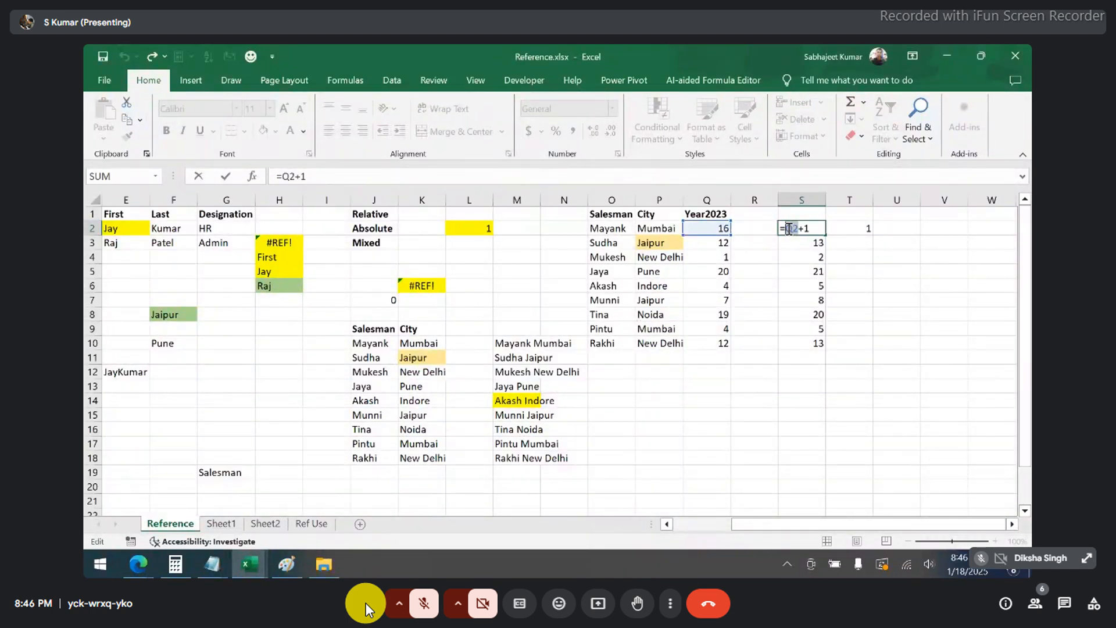
double_click(805, 228)
double_click(790, 228)
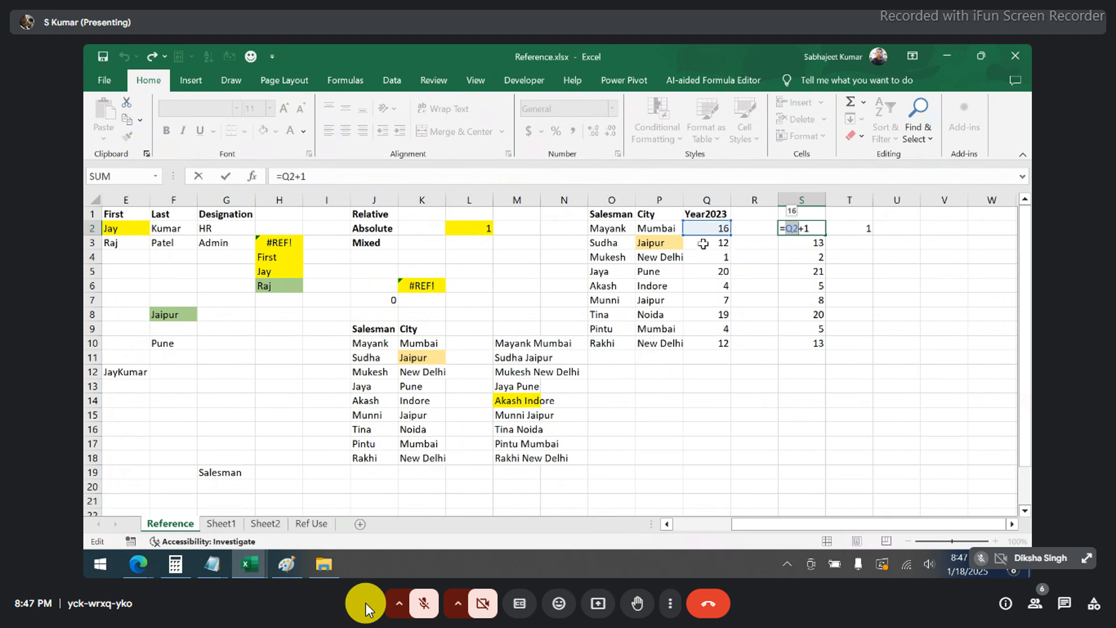
click(793, 243)
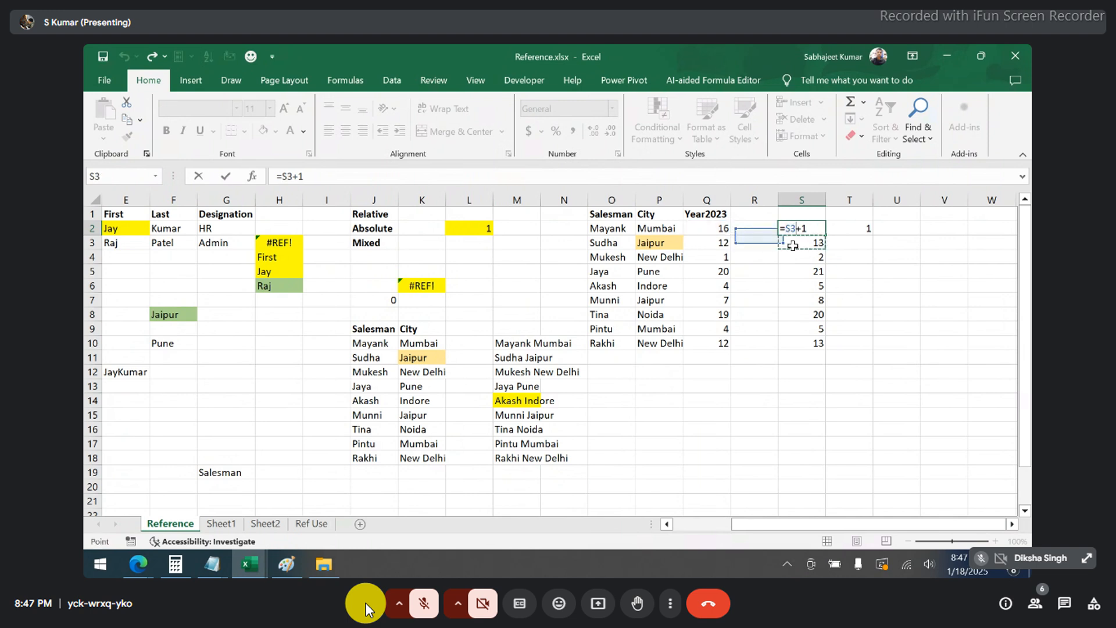
key(Escape)
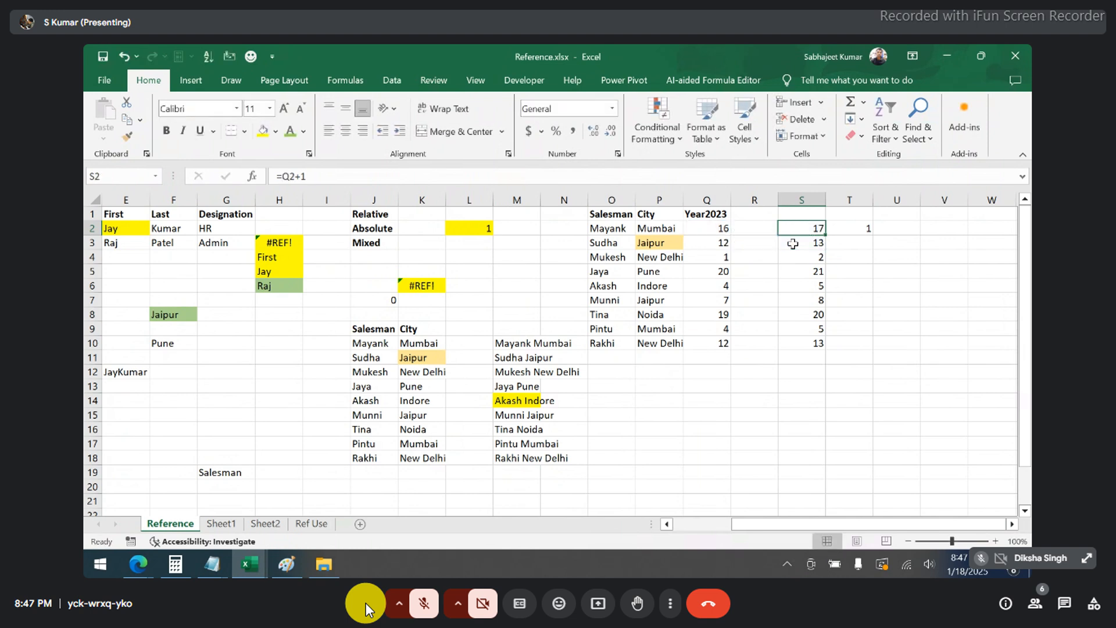
- Inspect the row references in the copied formulas in S3, S4 and S5 without changing them
double_click(793, 244)
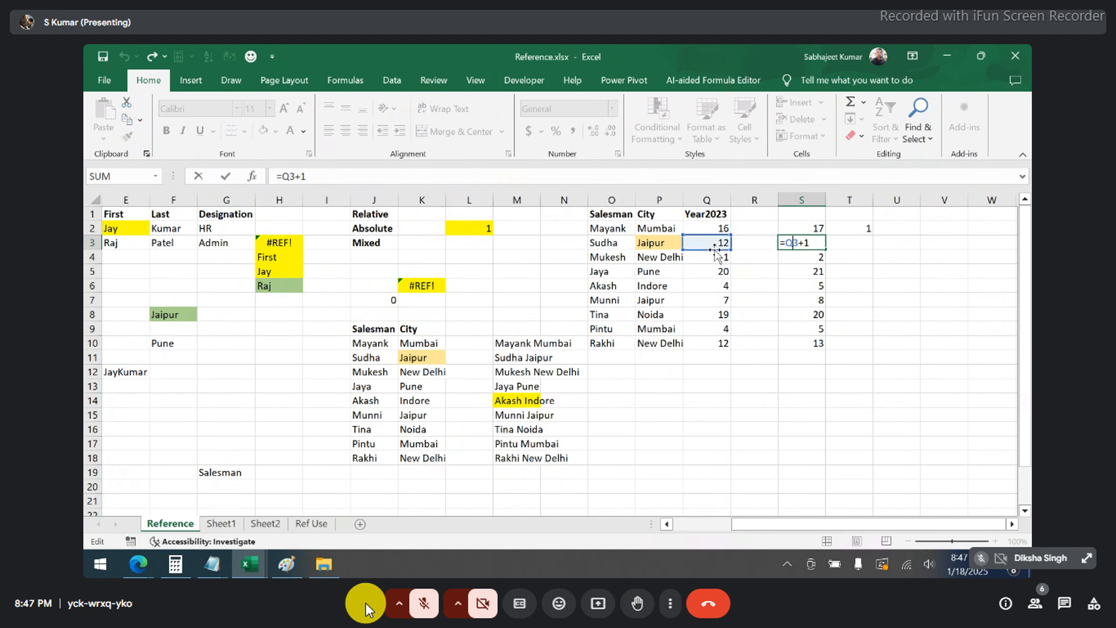
click(803, 256)
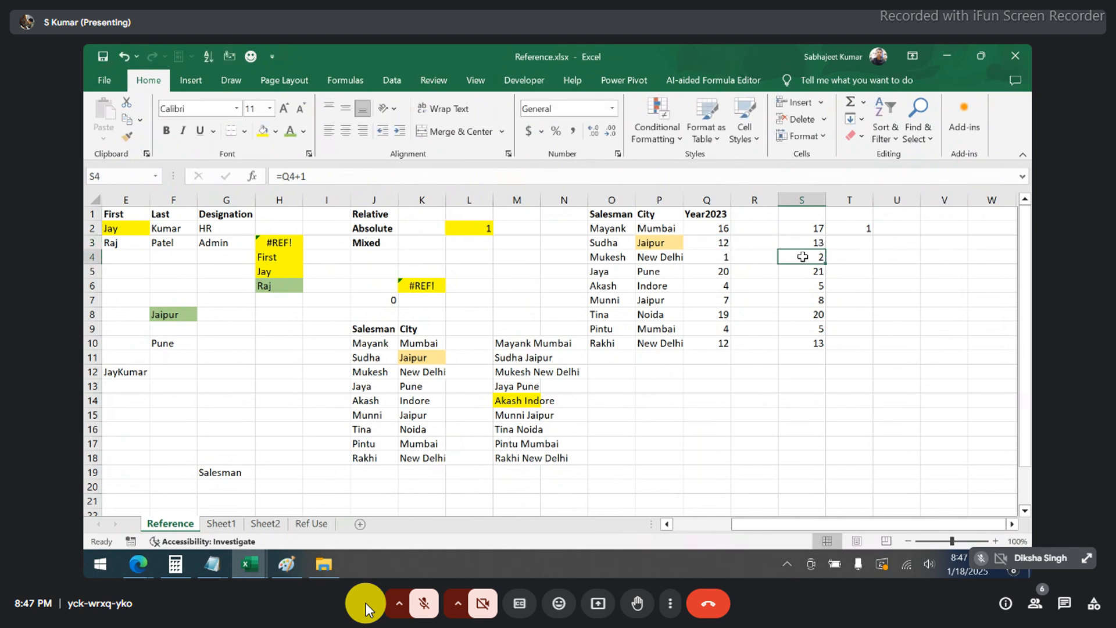
double_click(802, 256)
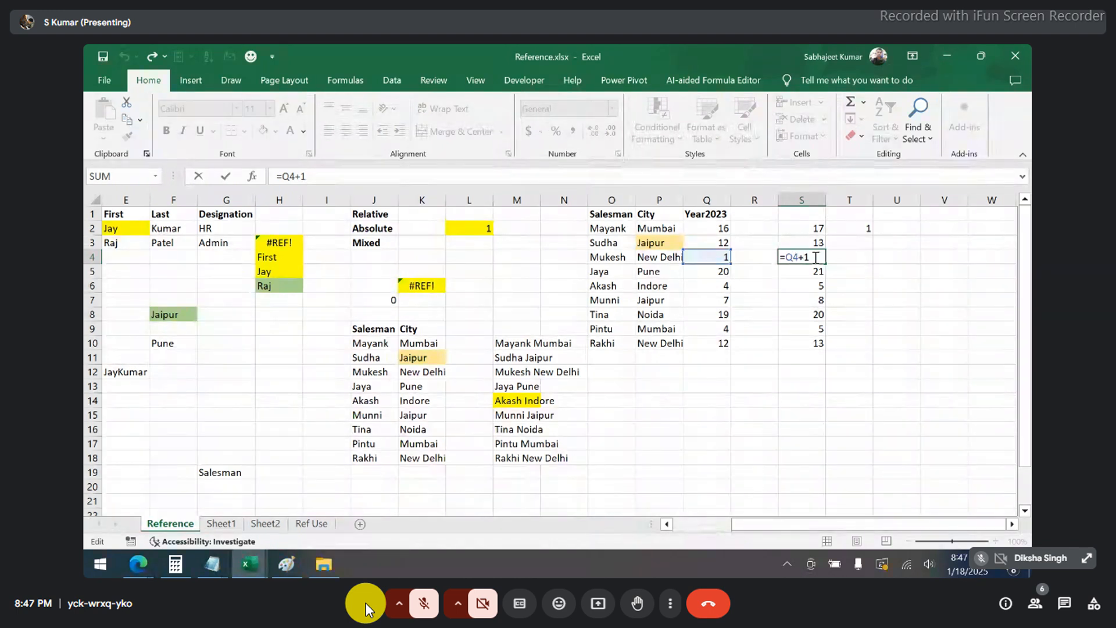
key(BackSpace)
click(810, 271)
key(Escape)
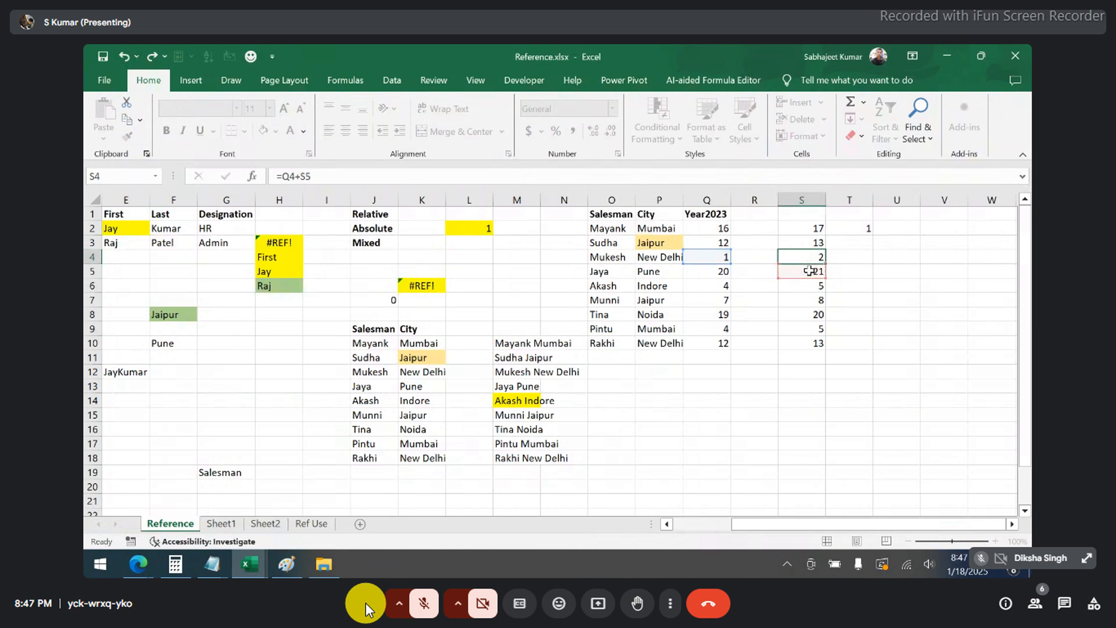
double_click(810, 271)
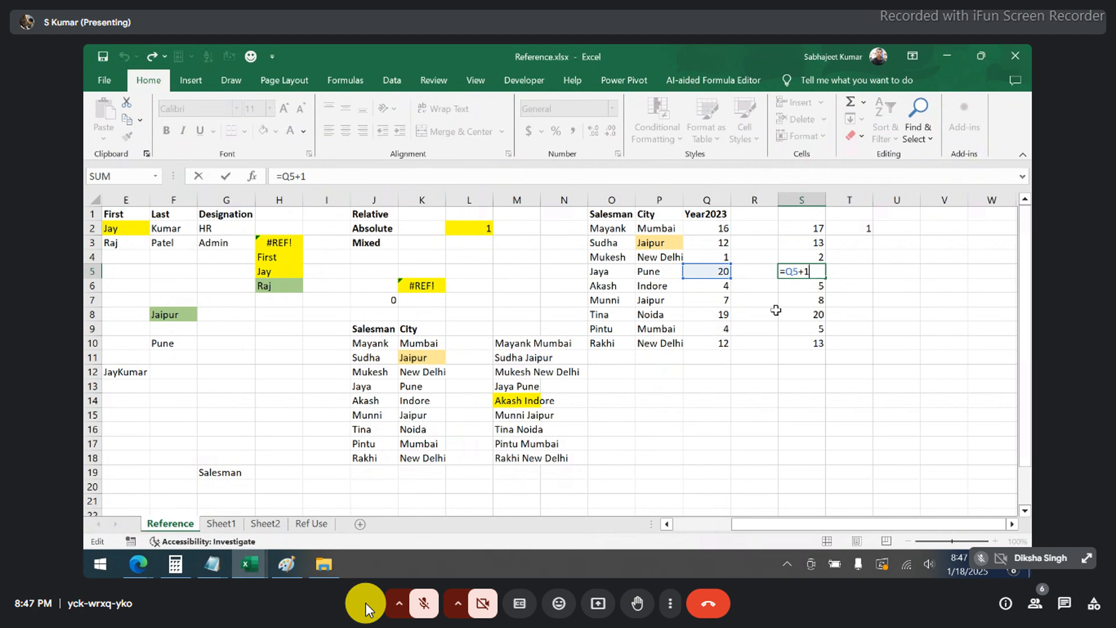
key(ctrl+Return)
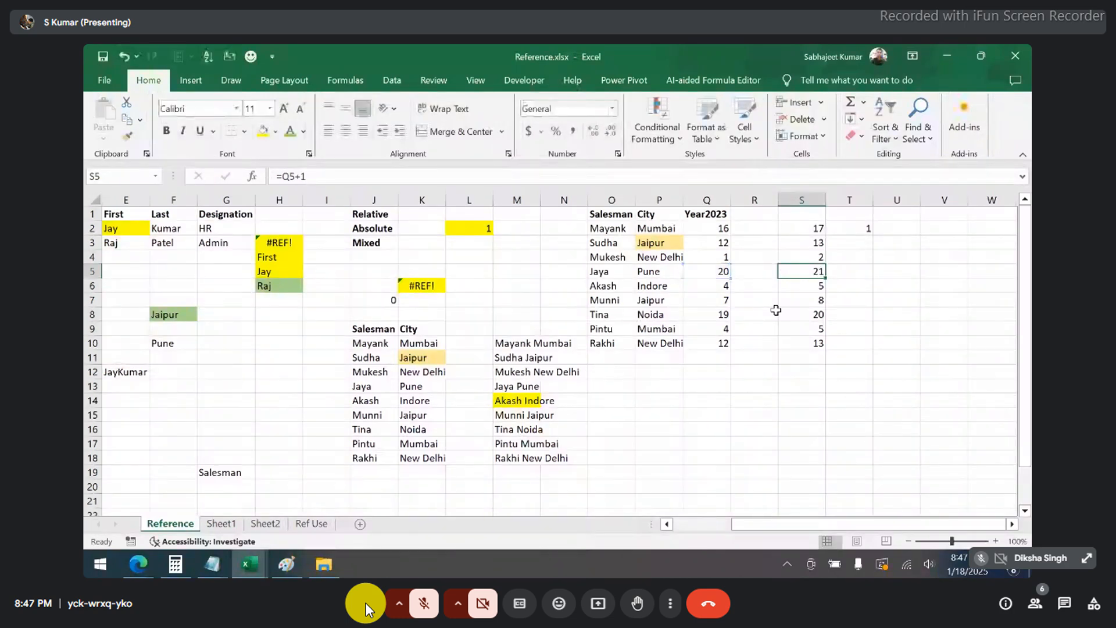
- Autofit column M's width and move the combined salesman and city cells M10:M18 down one row to M11:M19
double_click(545, 200)
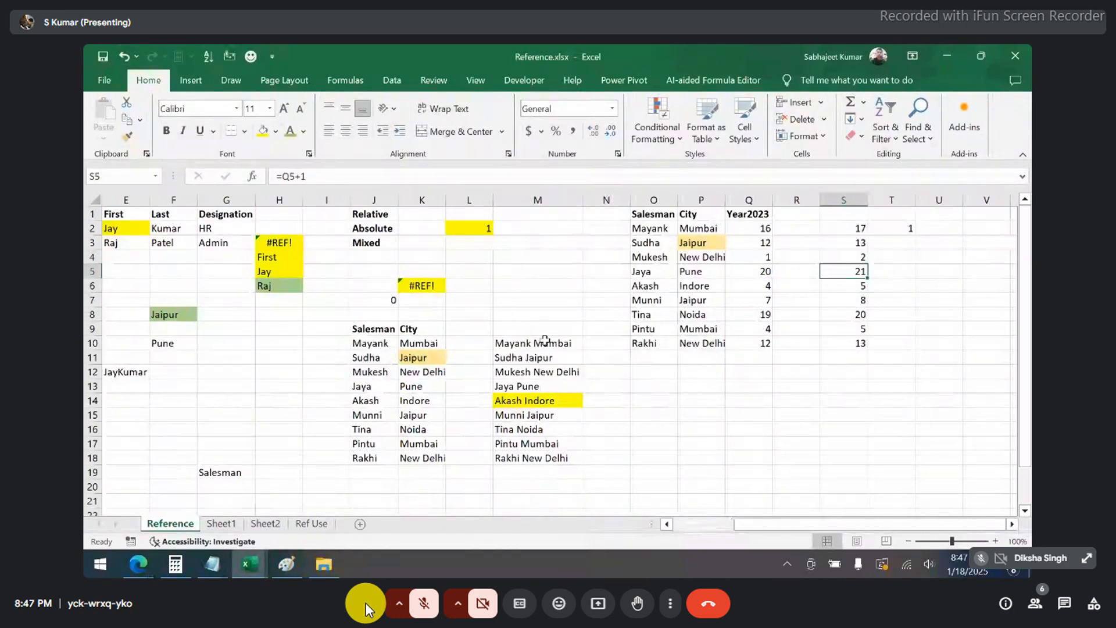
drag(544, 342, 542, 424)
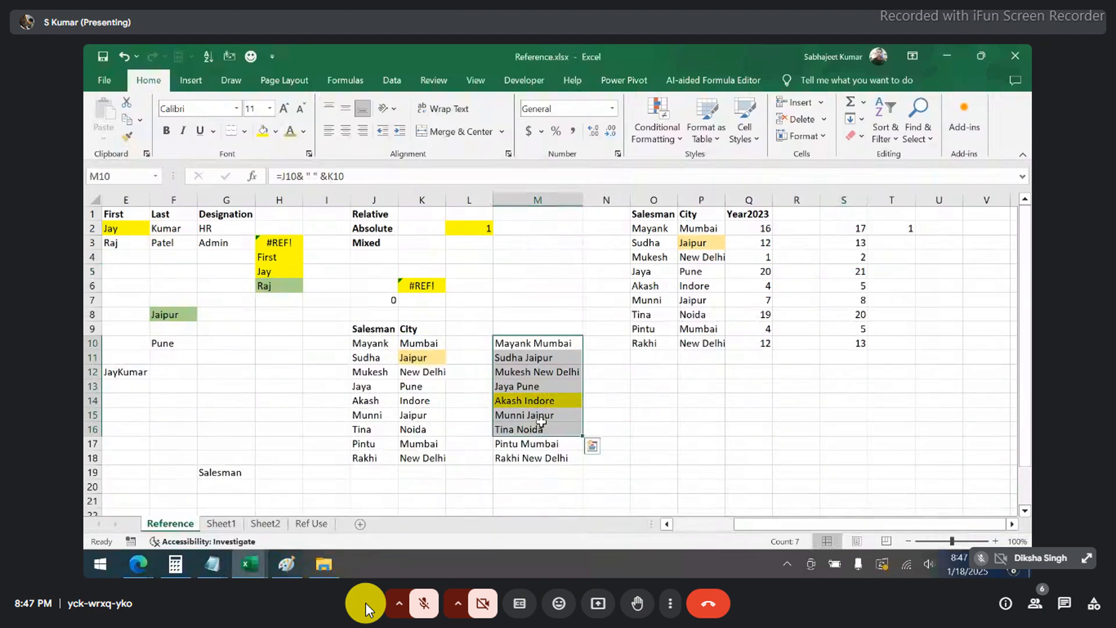
key(shift+Down)
key(shift+Down)
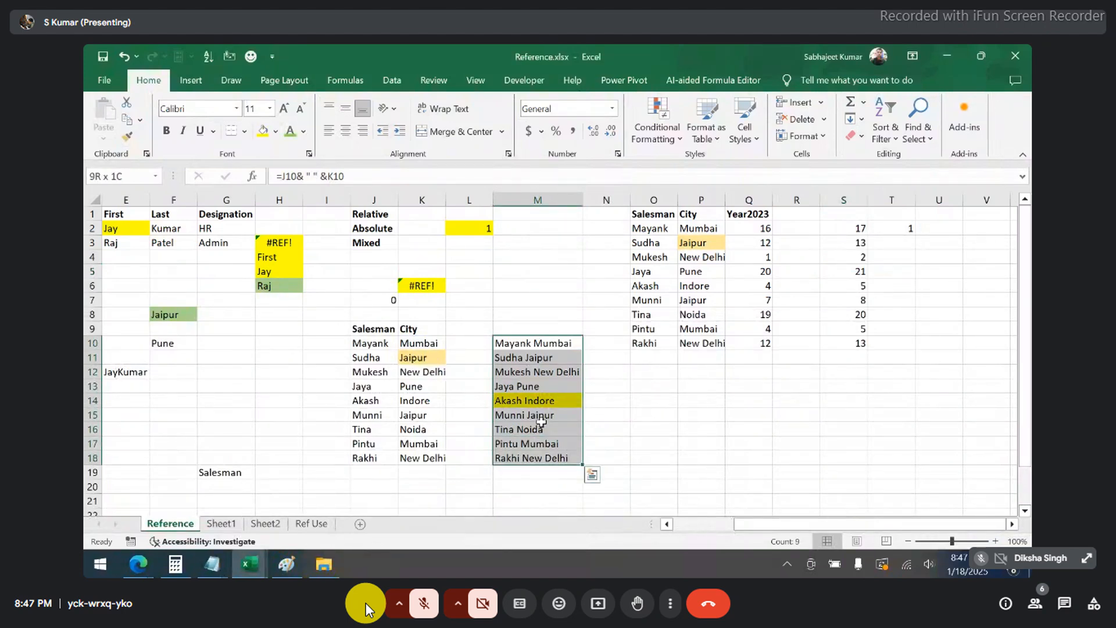
key(ctrl+c)
key(Down)
key(Return)
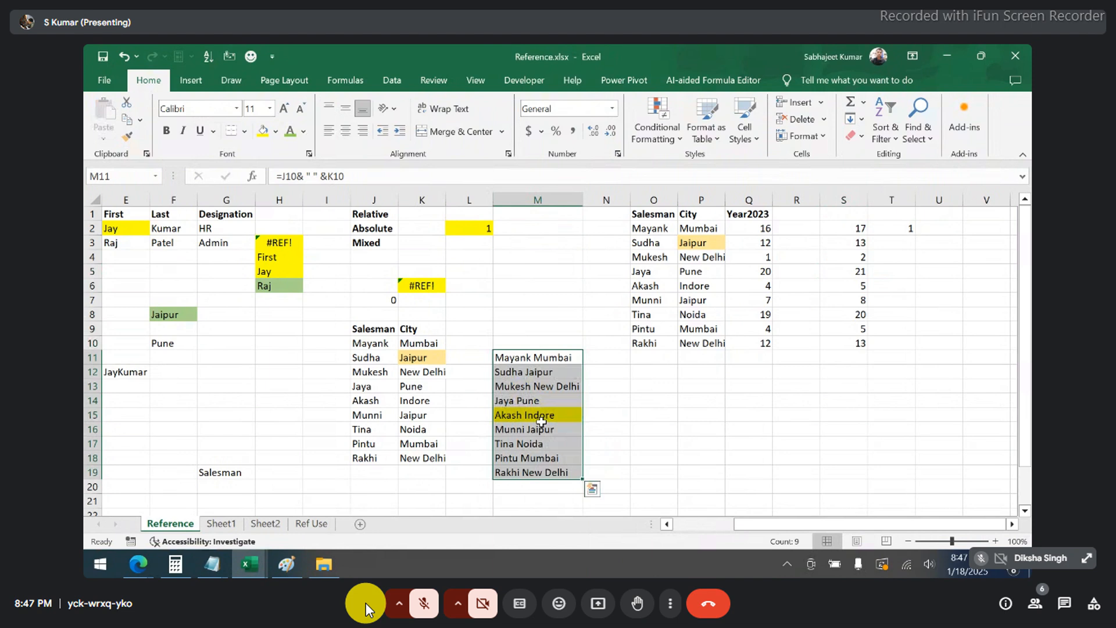
- Enter a LEFT formula in N11 that extracts the first 4 characters of M11
key(Right)
key(Right)
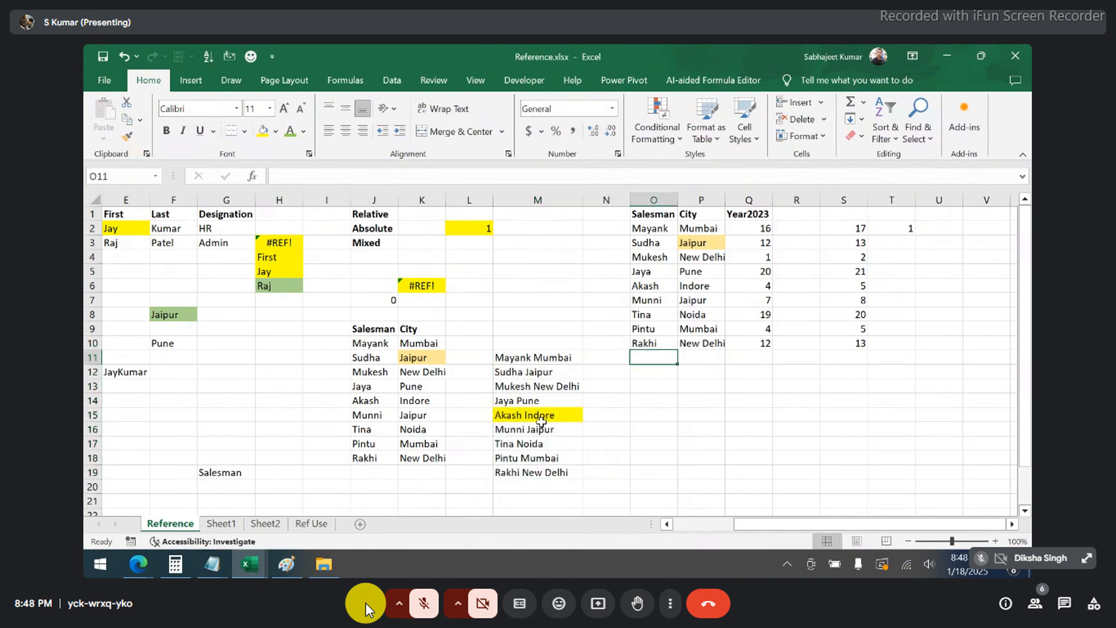
key(Left)
text(=)
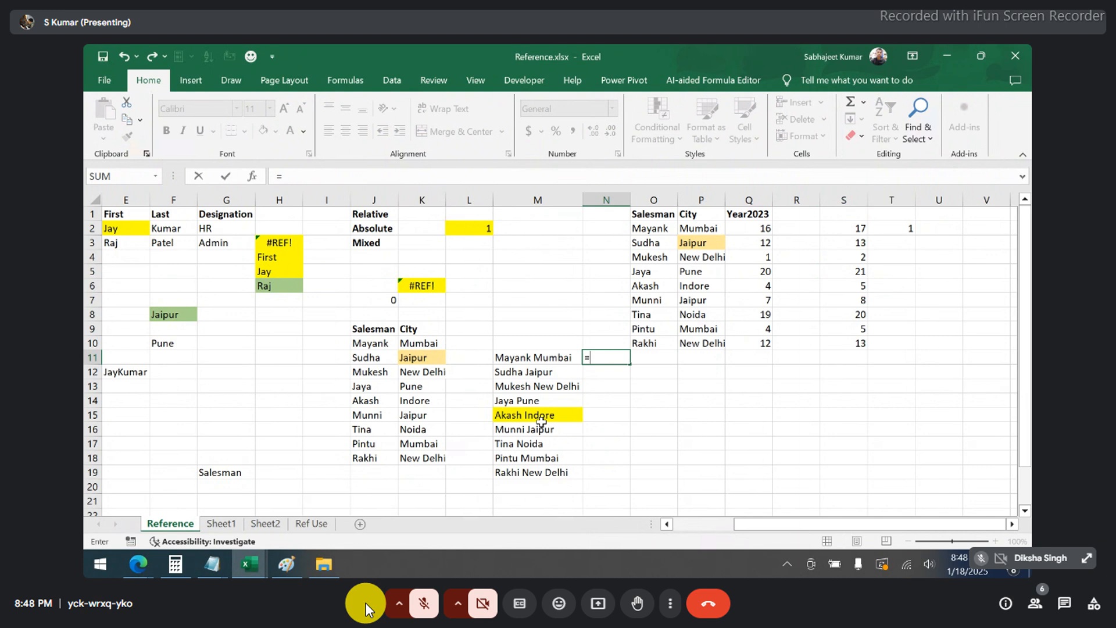
text(left)
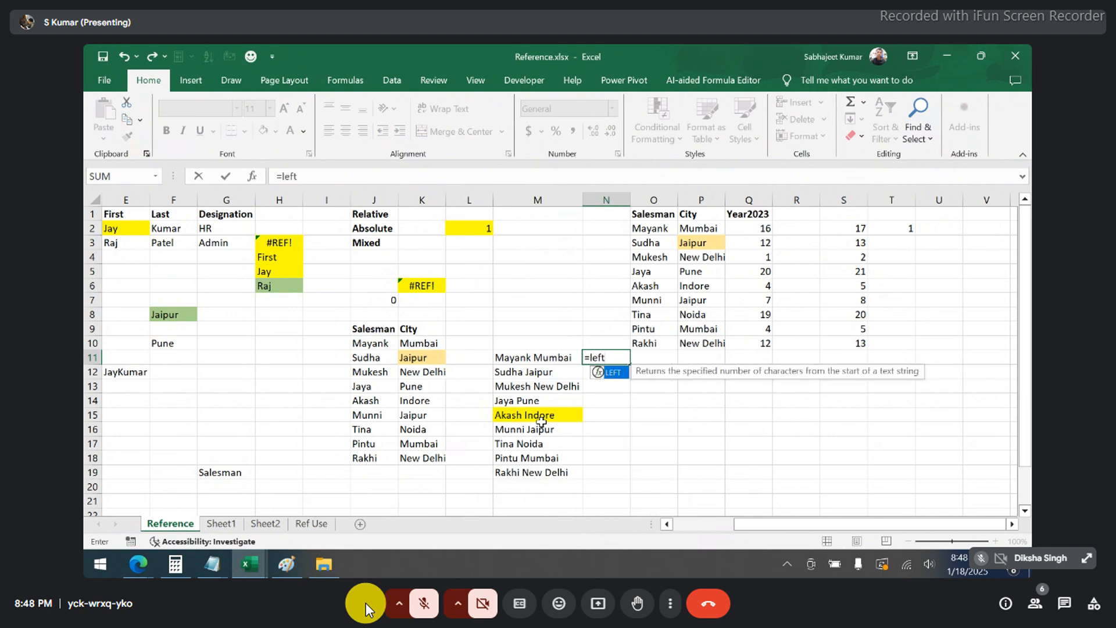
key(Tab)
key(Left)
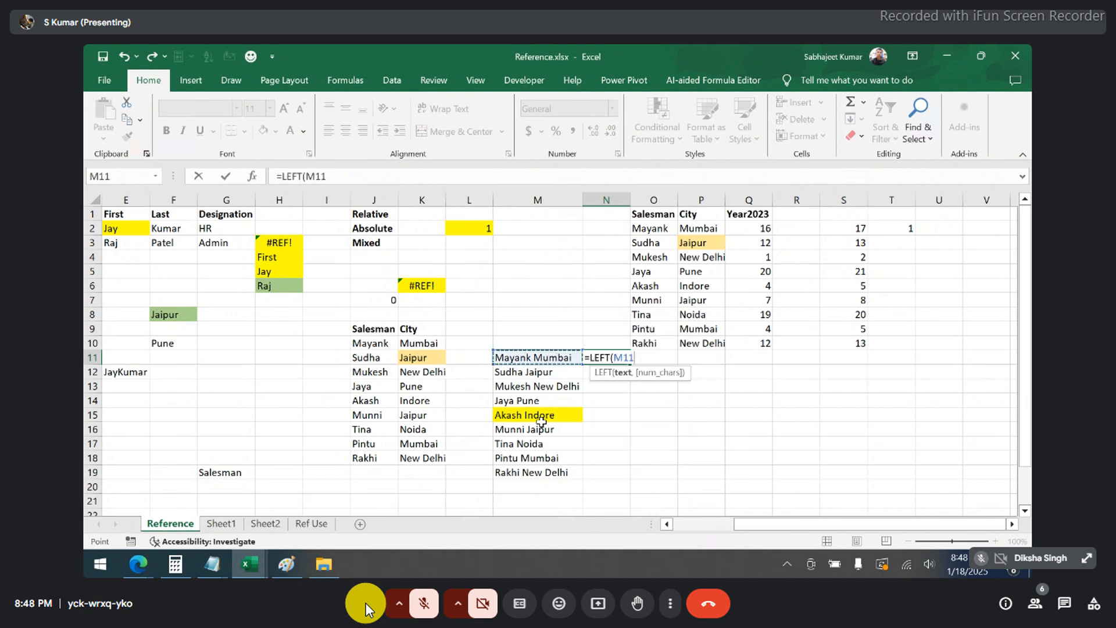
text(,4)
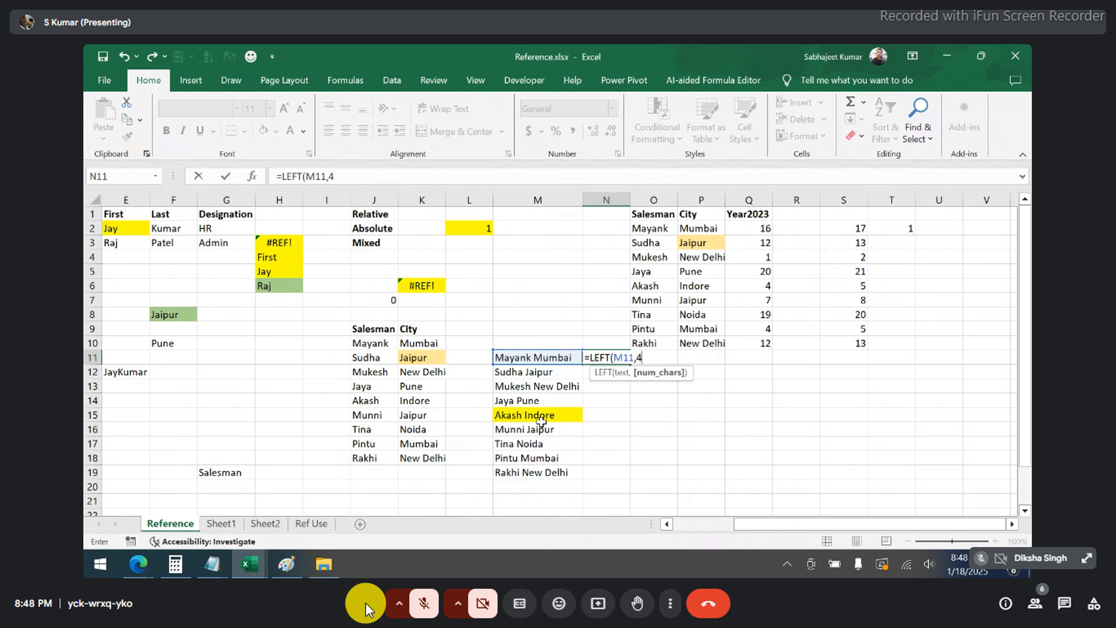
key(Return)
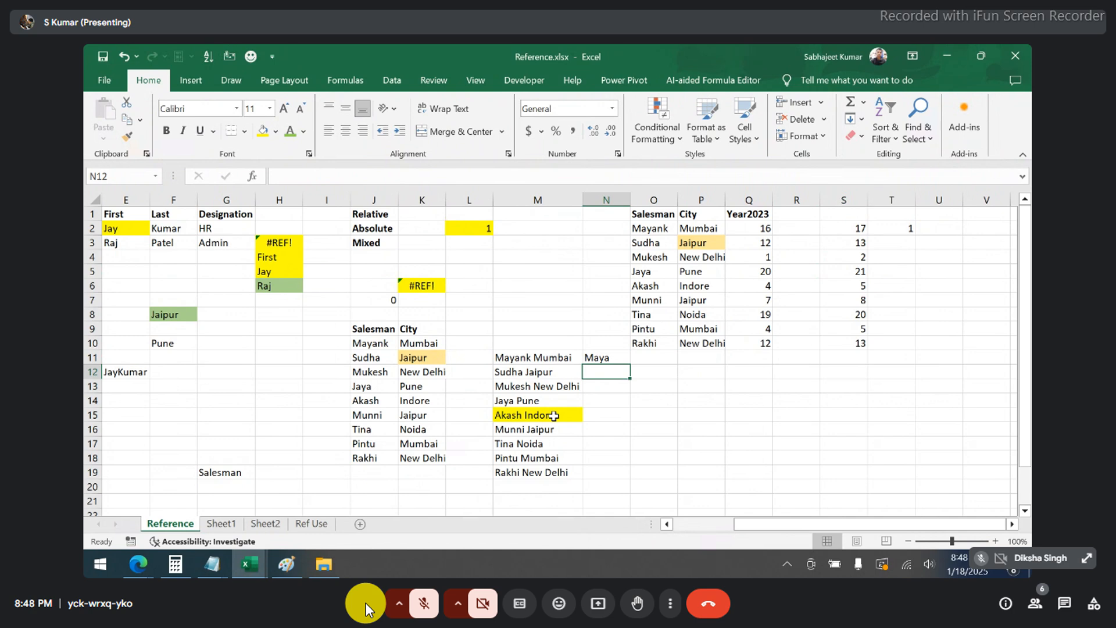
- Enter a LEFT formula in N12 that extracts the first 4 characters of M12
text(=le)
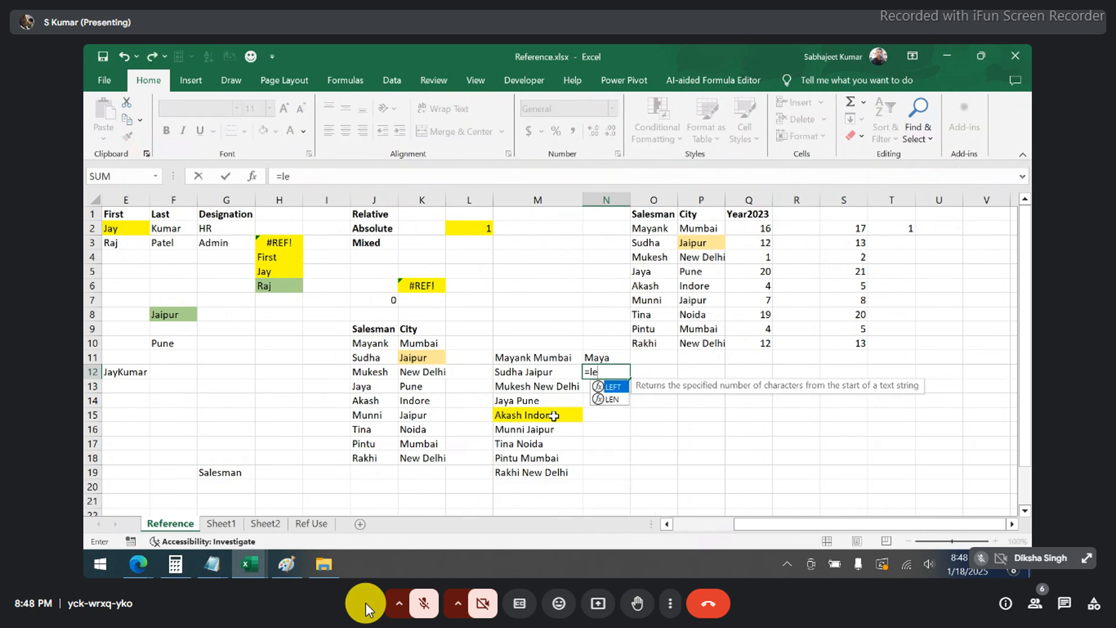
key(Tab)
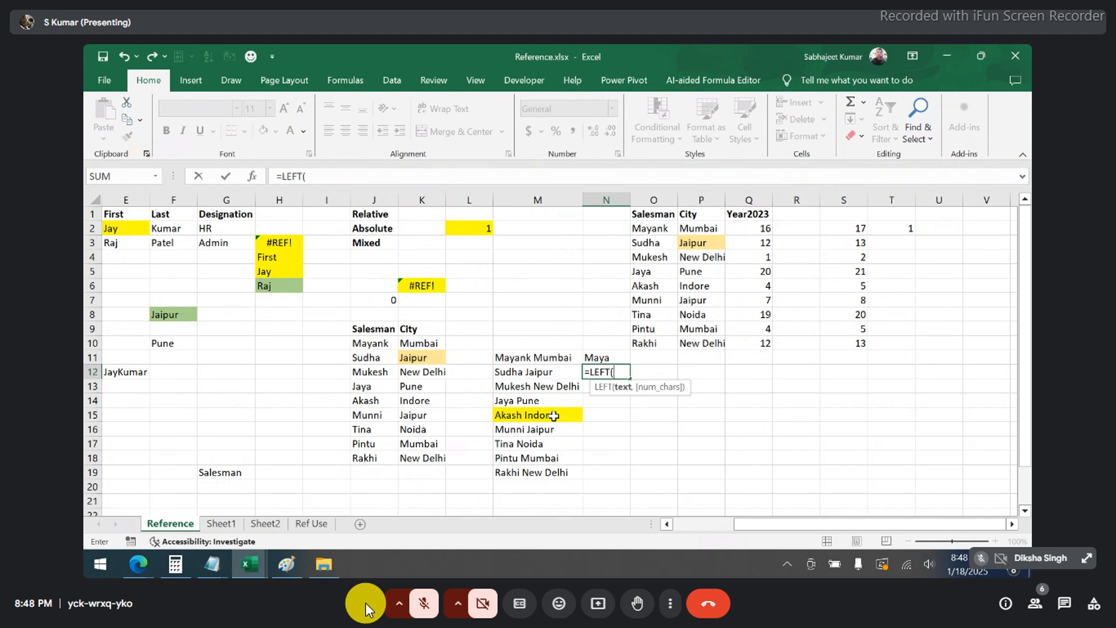
click(518, 371)
text(,4)
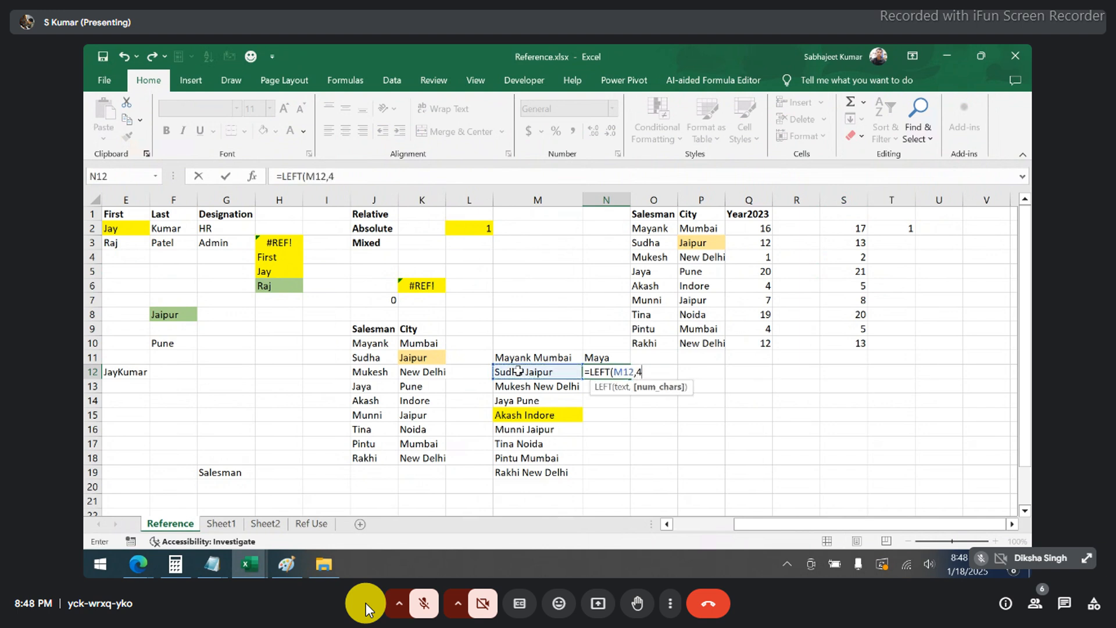
key(Return)
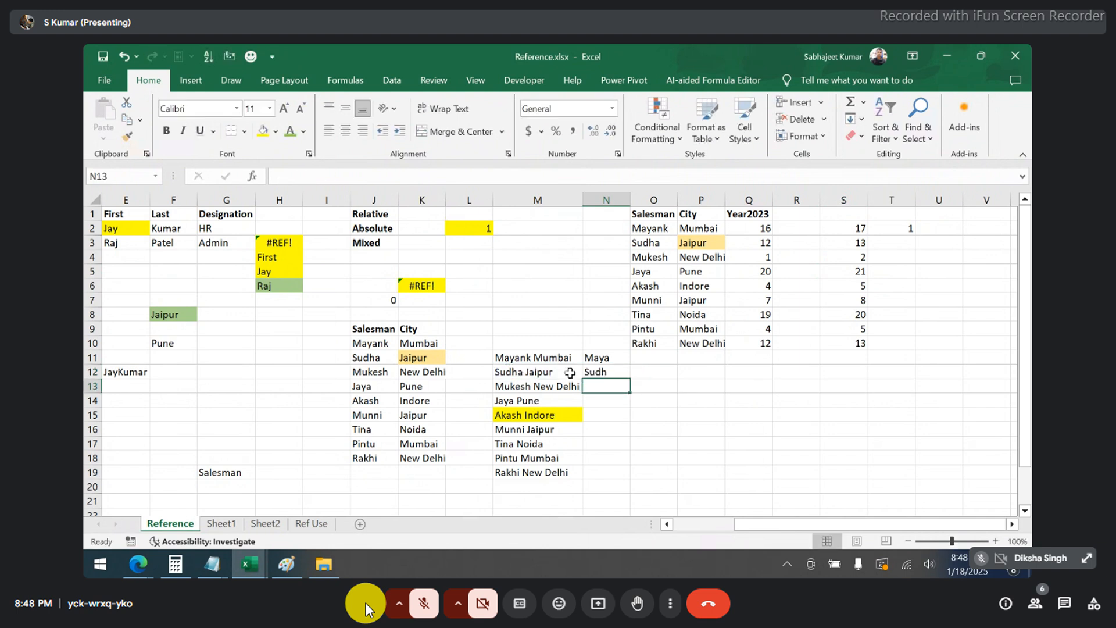
- Fill the LEFT formula from N12 down through N19, alongside the combined salesman and city cells
drag(533, 389, 535, 469)
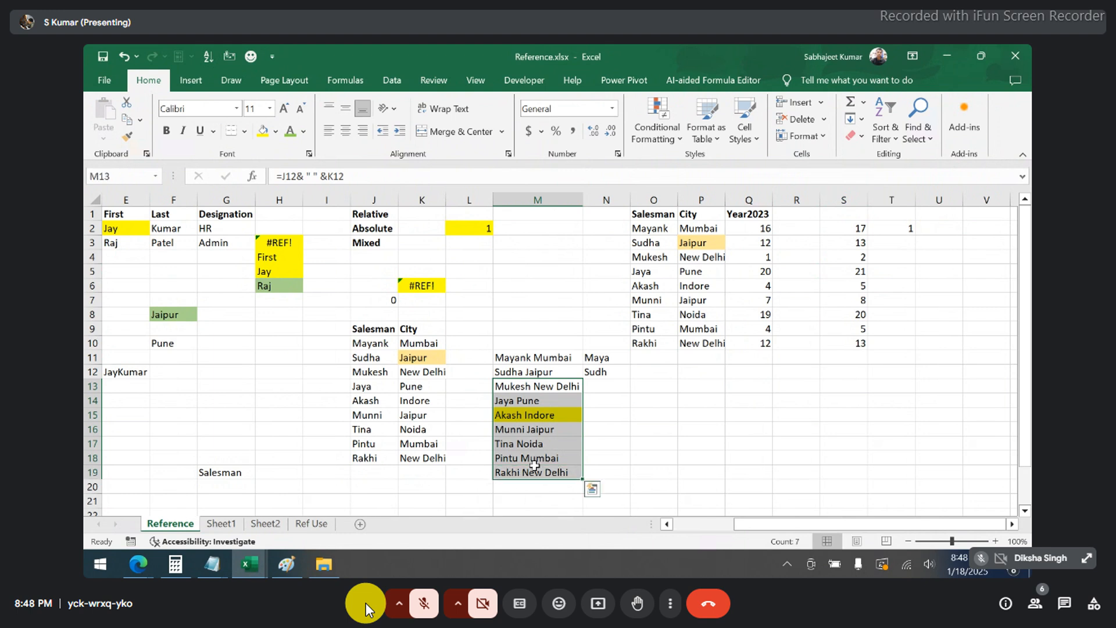
click(605, 375)
drag(553, 374, 553, 392)
click(589, 371)
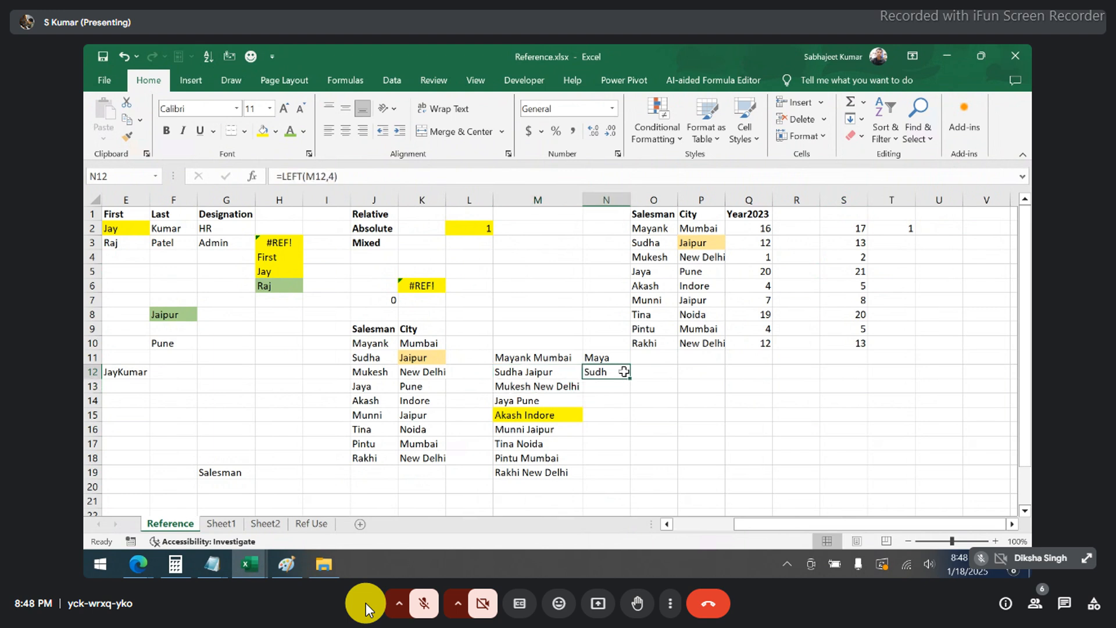
drag(628, 379, 621, 478)
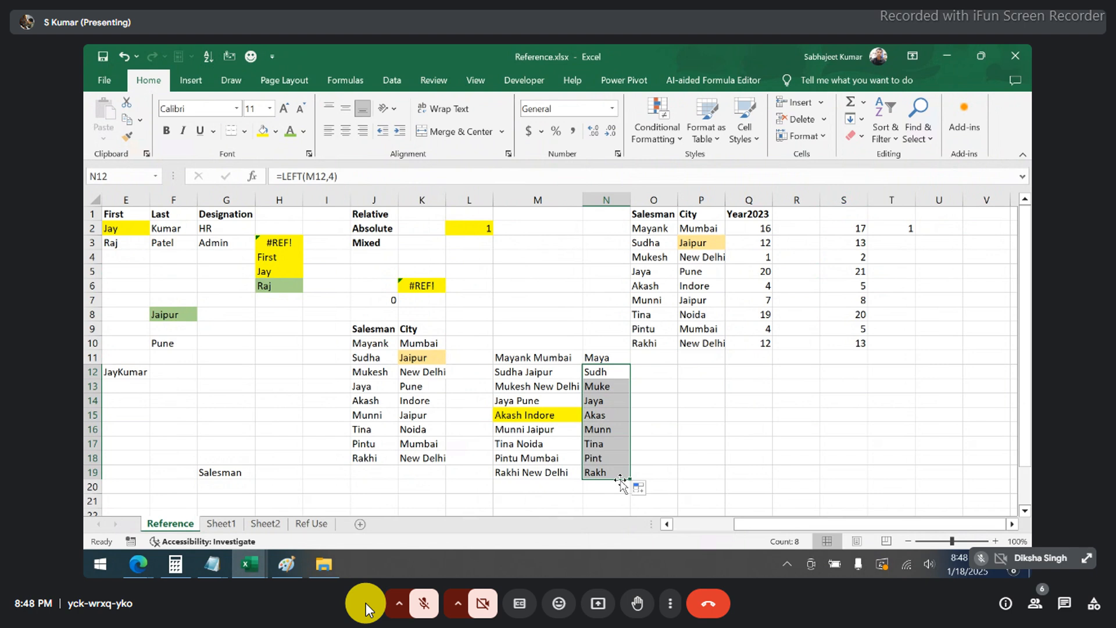
- Inspect the cell references in the LEFT formulas in N12, N13 and N14 without changing them
double_click(604, 376)
double_click(600, 373)
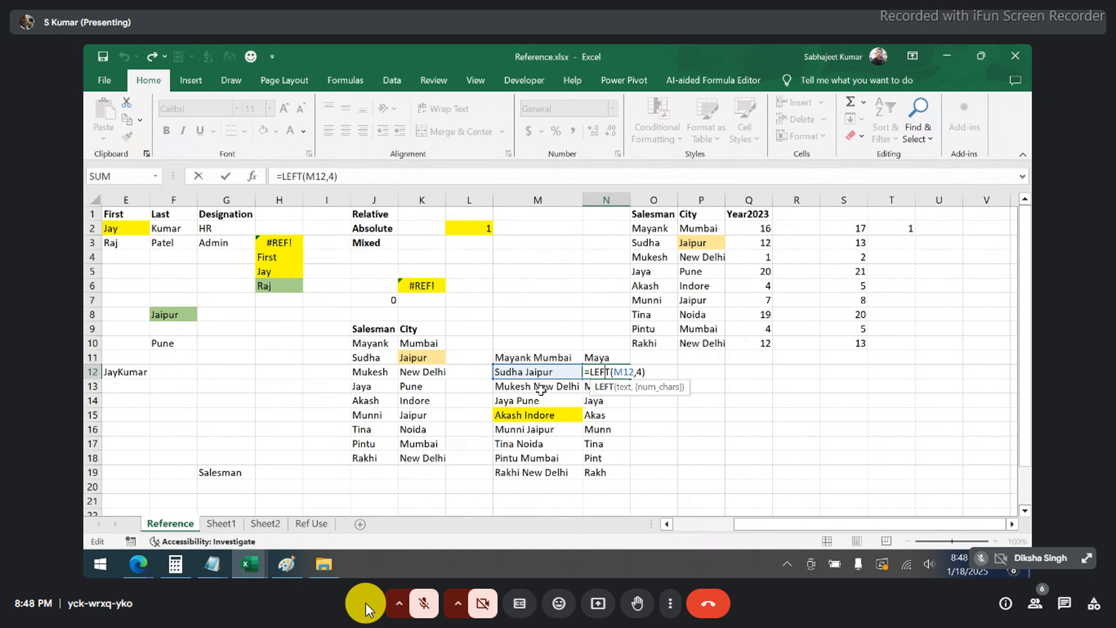
key(Escape)
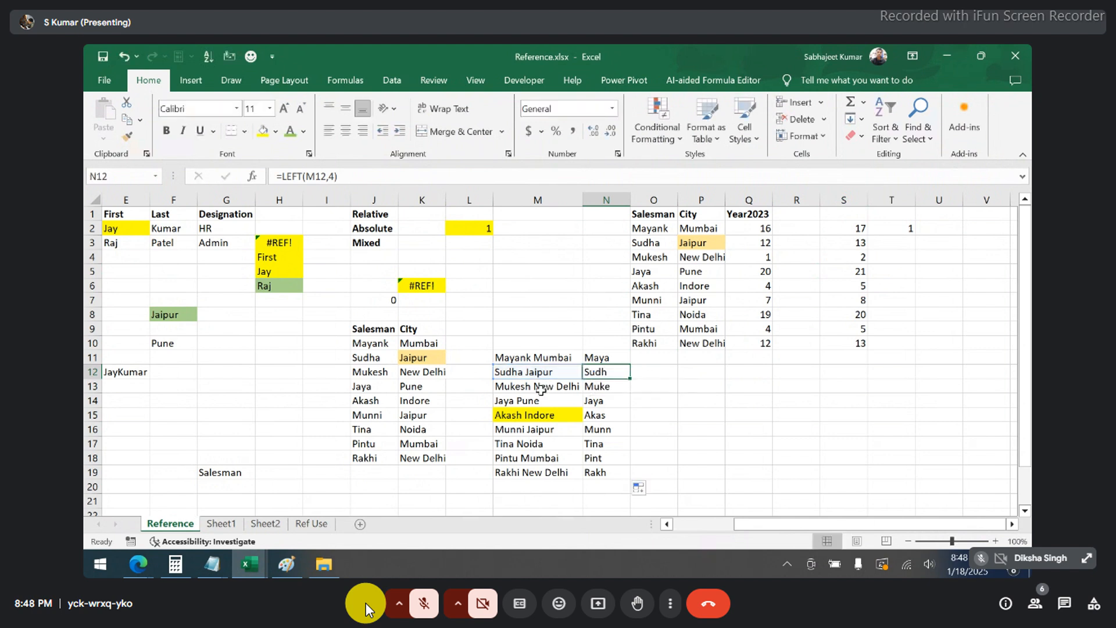
key(Down)
key(F2)
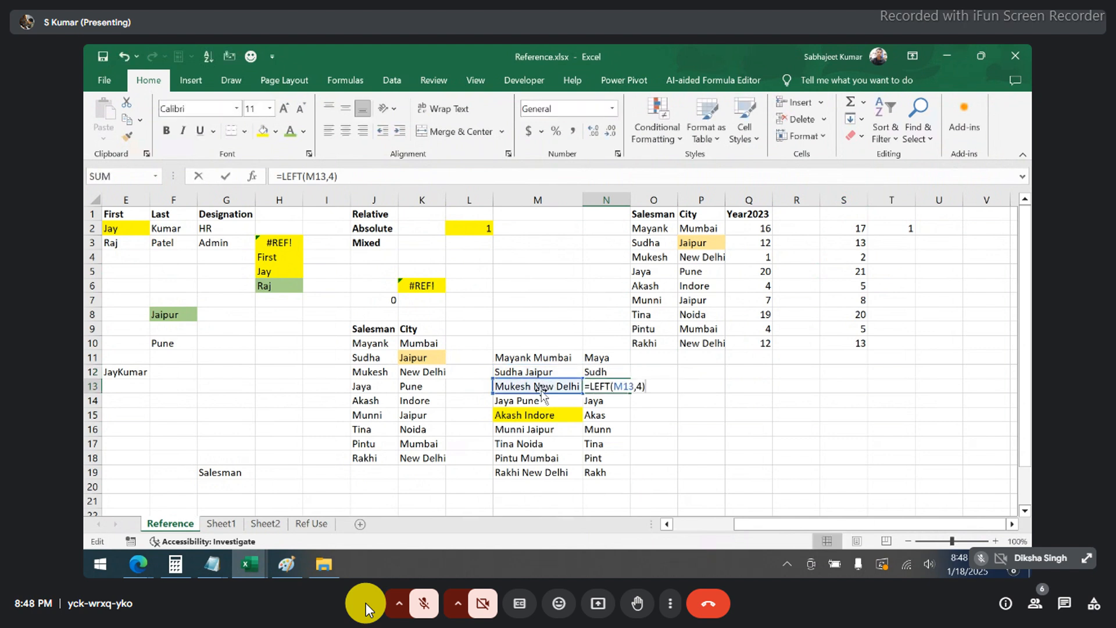
key(ctrl+Return)
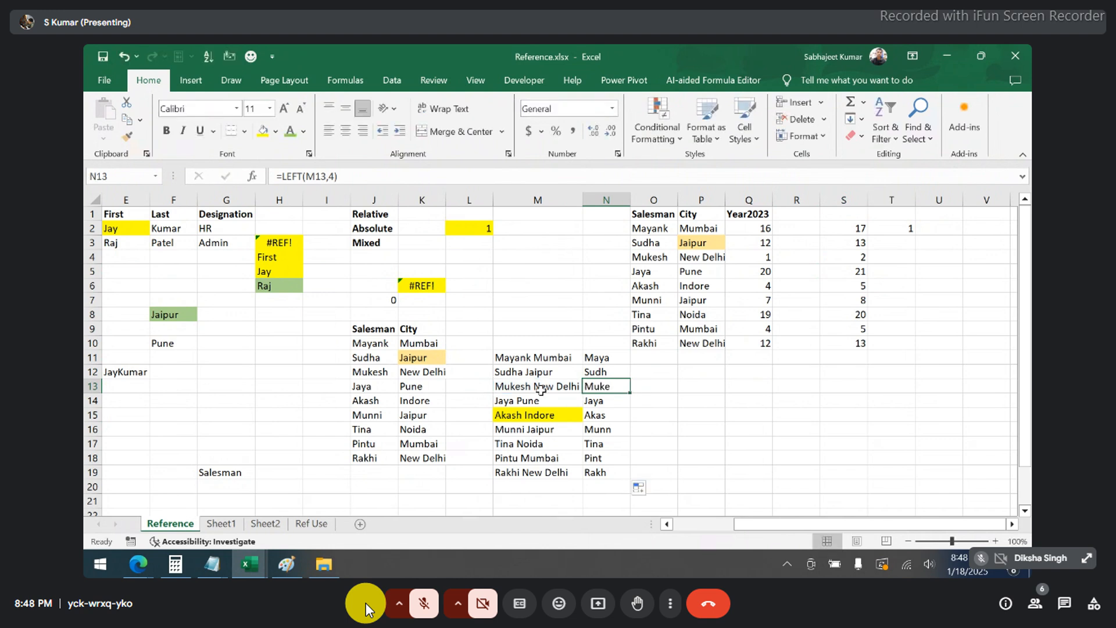
key(Down)
key(F2)
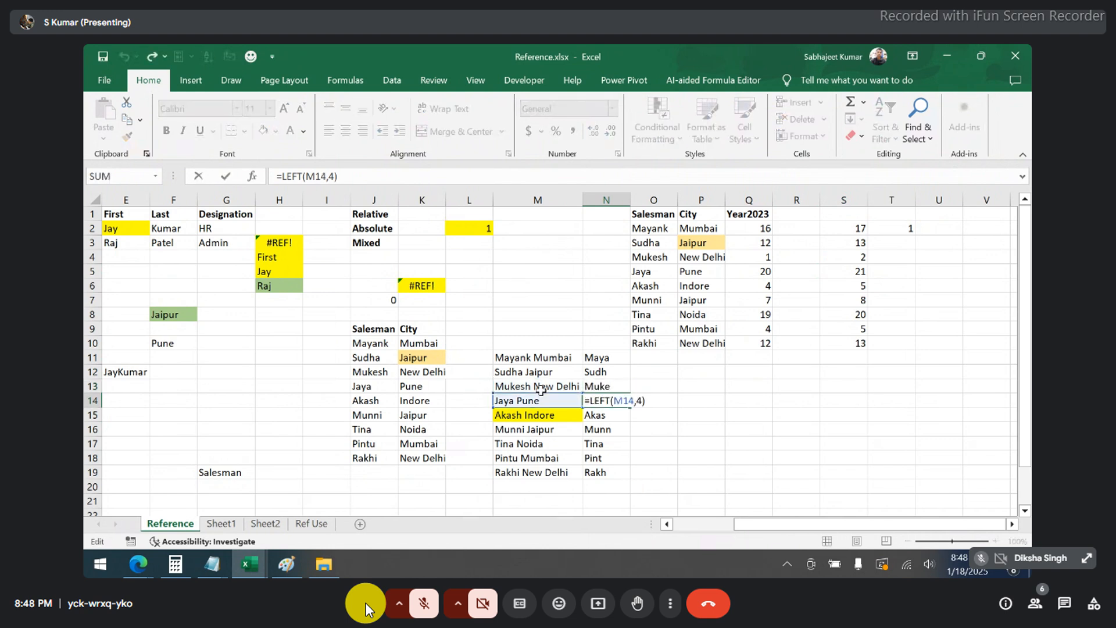
key(ctrl+Return)
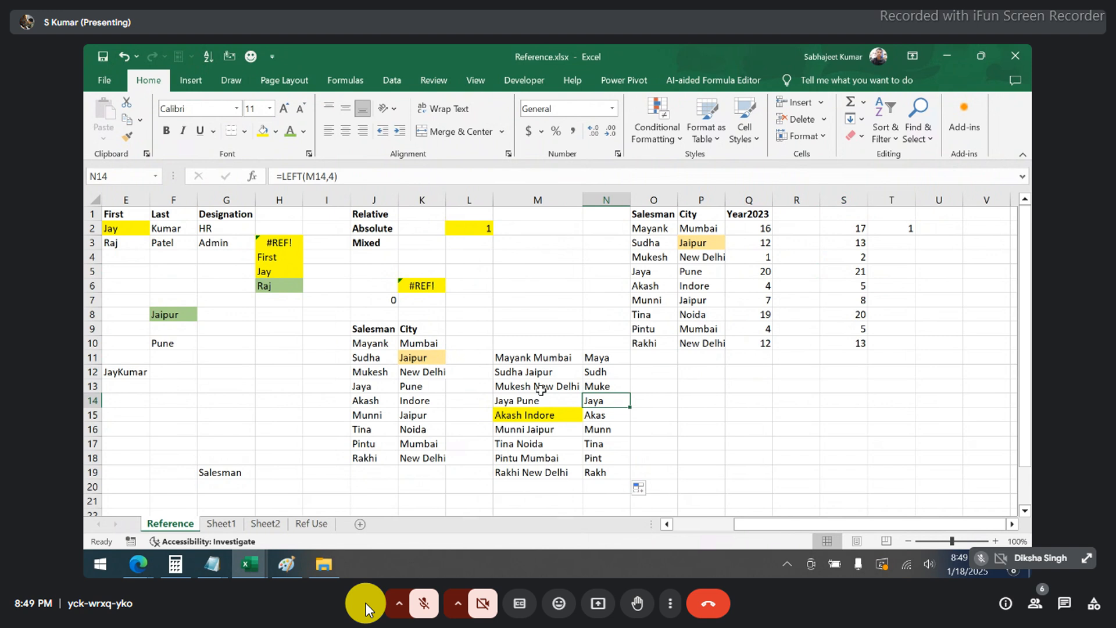
click(382, 230)
drag(383, 230, 461, 232)
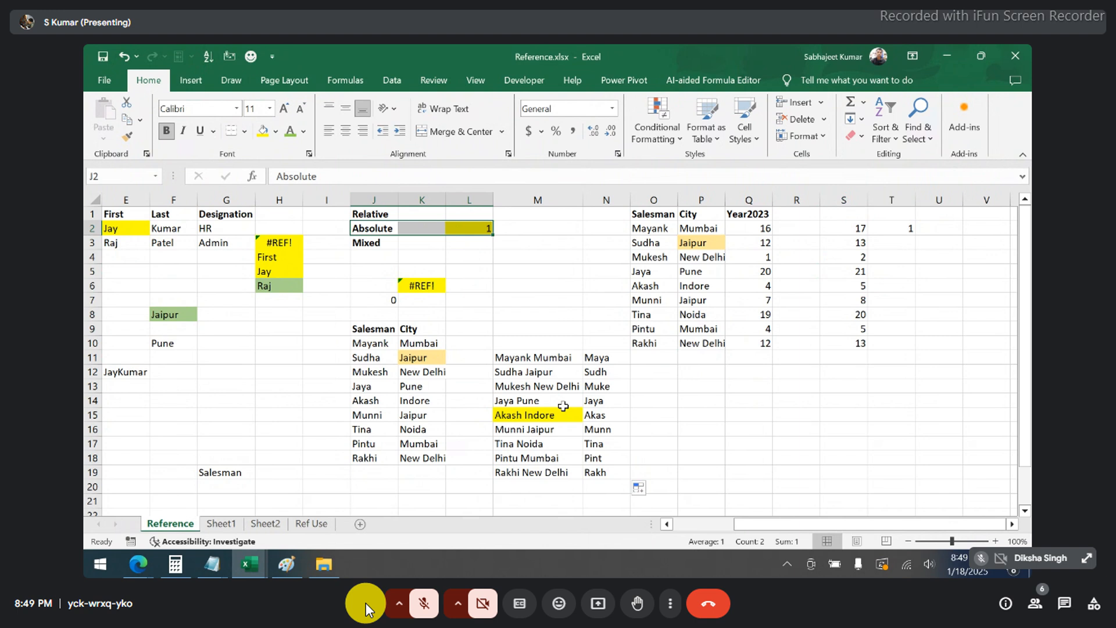
drag(373, 330, 778, 426)
click(777, 426)
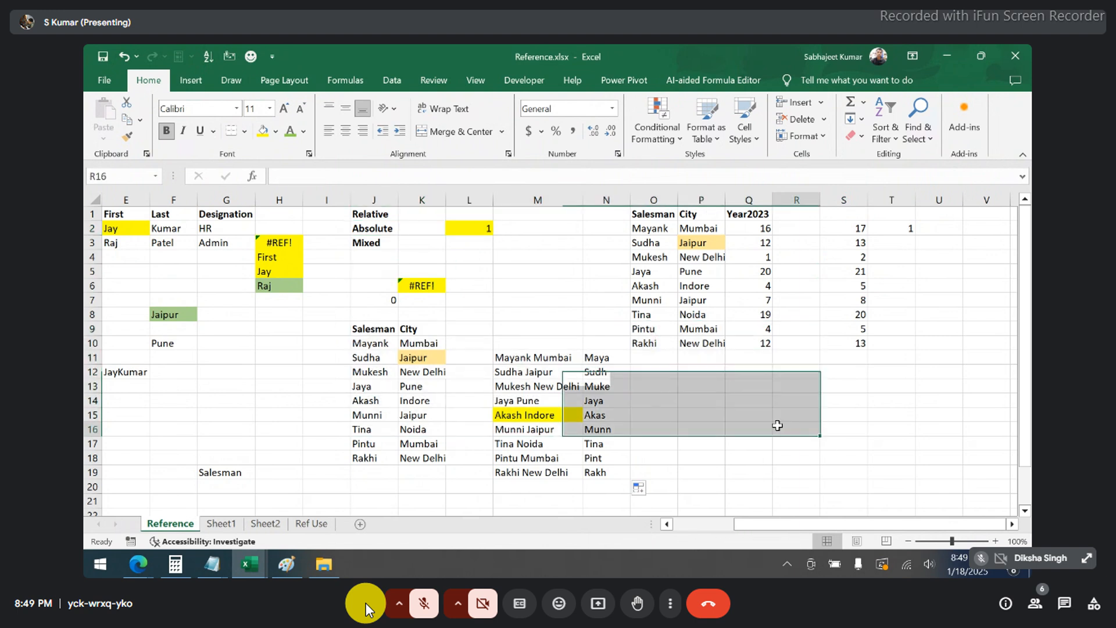
- Start a formula in P14 that references city cell P3 and make the reference absolute as $P$3
click(718, 402)
text(=)
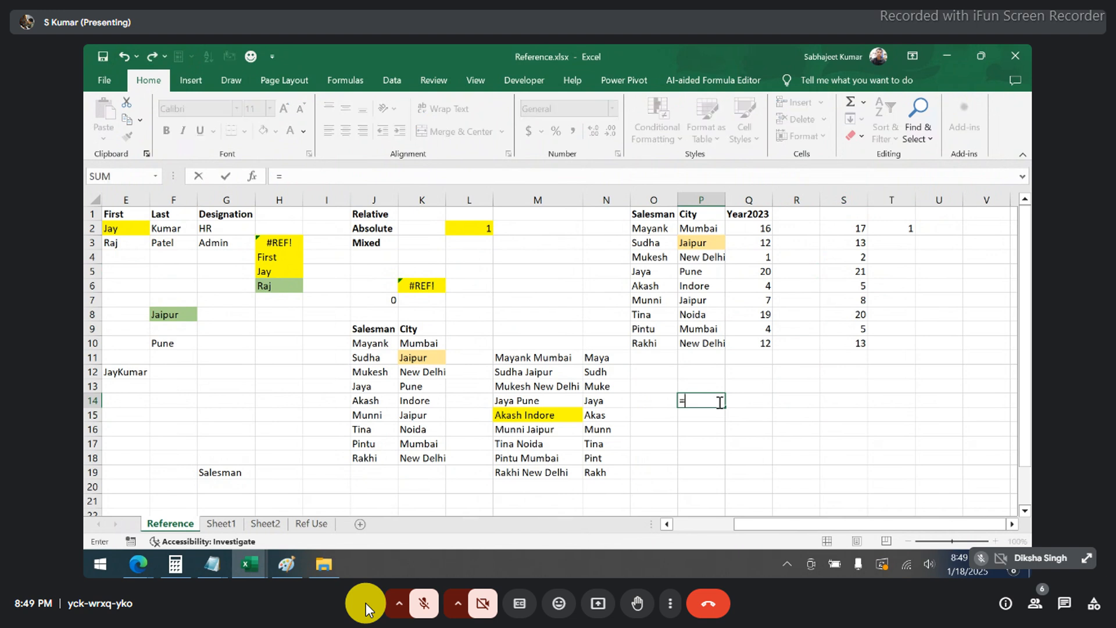
click(693, 247)
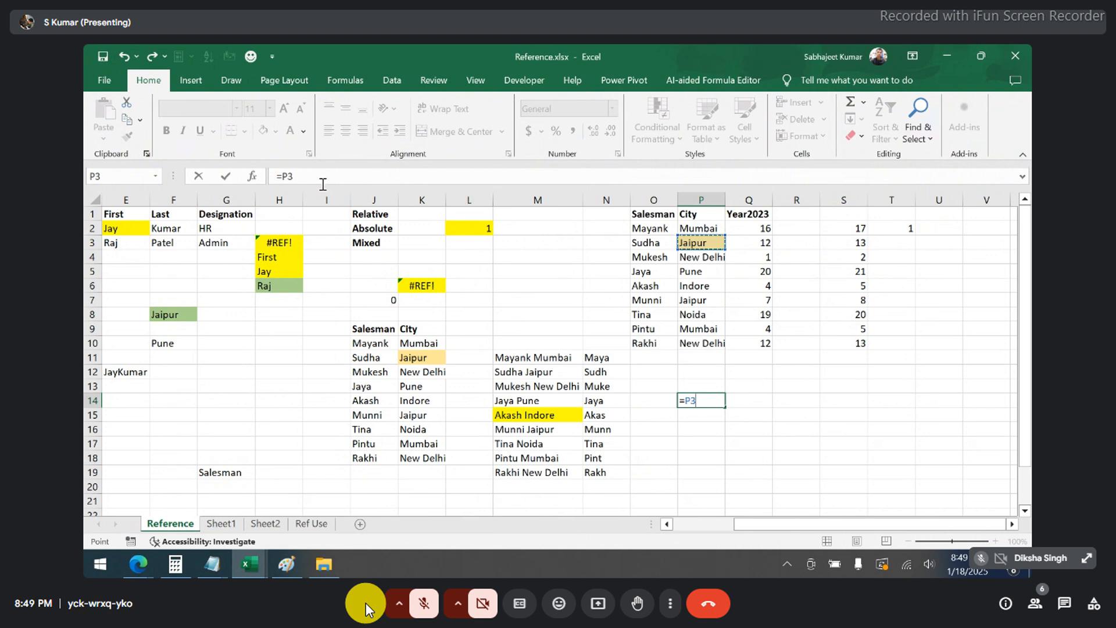
double_click(285, 176)
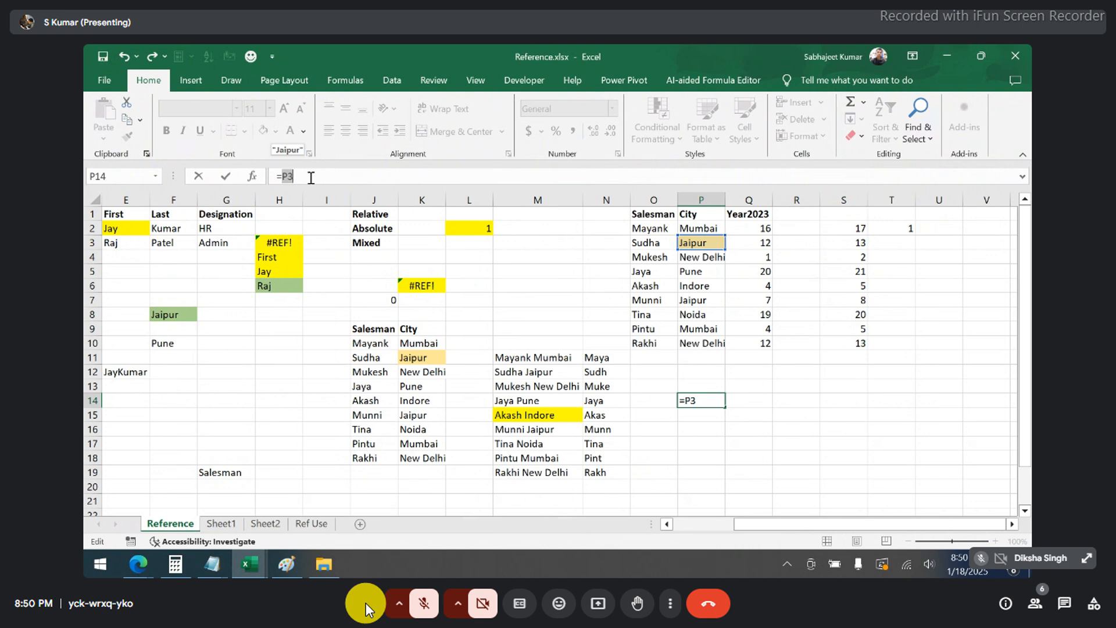
key(F4)
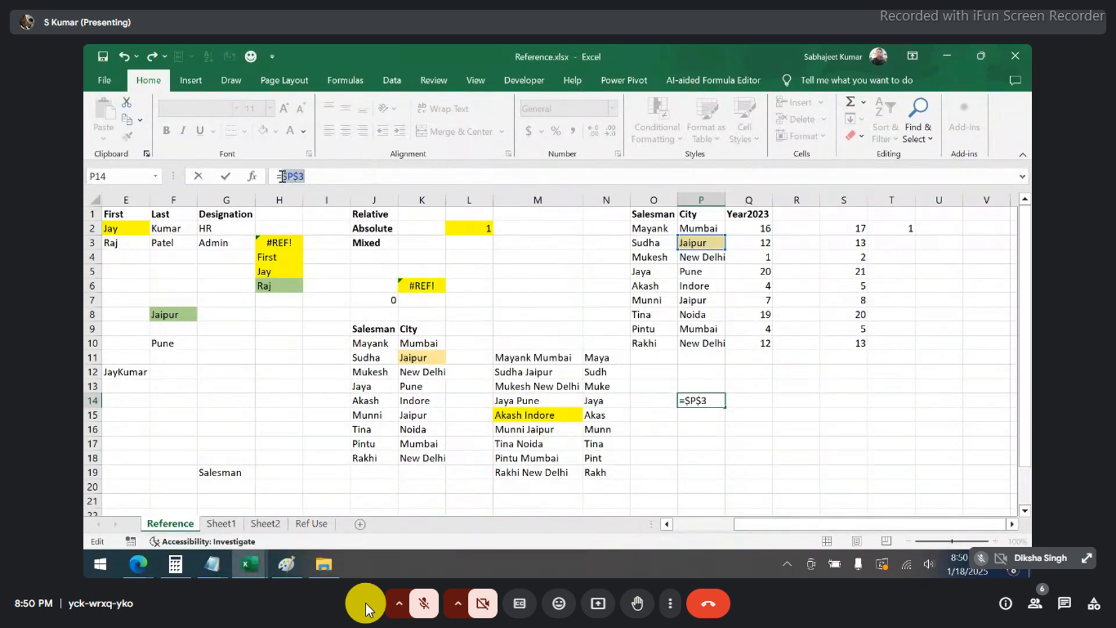
- Launch the Windows On-Screen Keyboard with osk, show its function-key layer to locate F4, and minimize it
key(super+r)
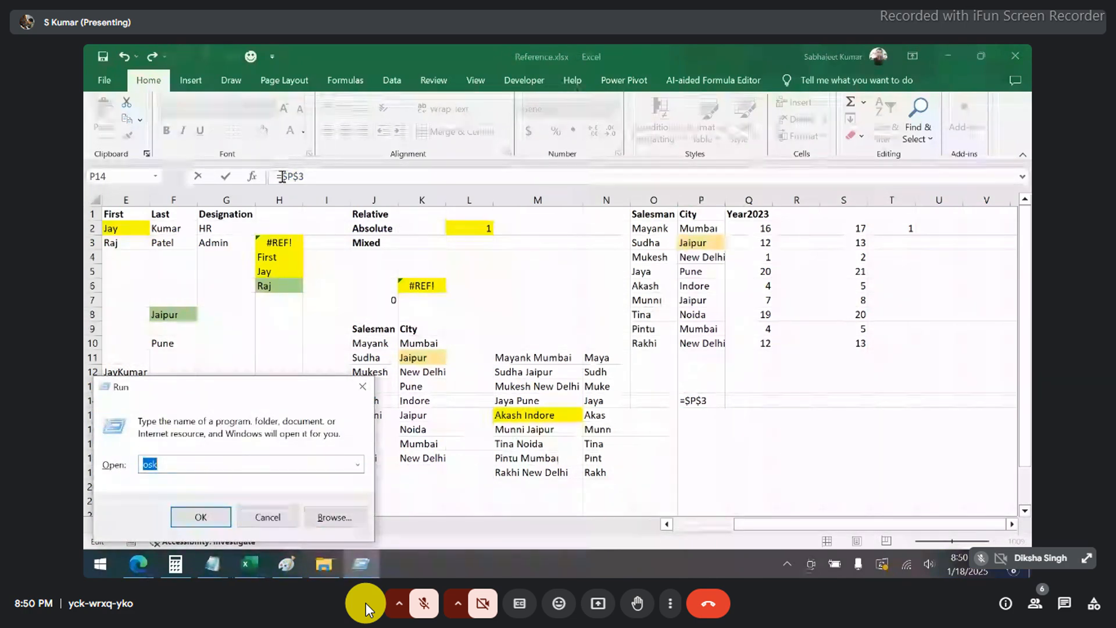
key(Return)
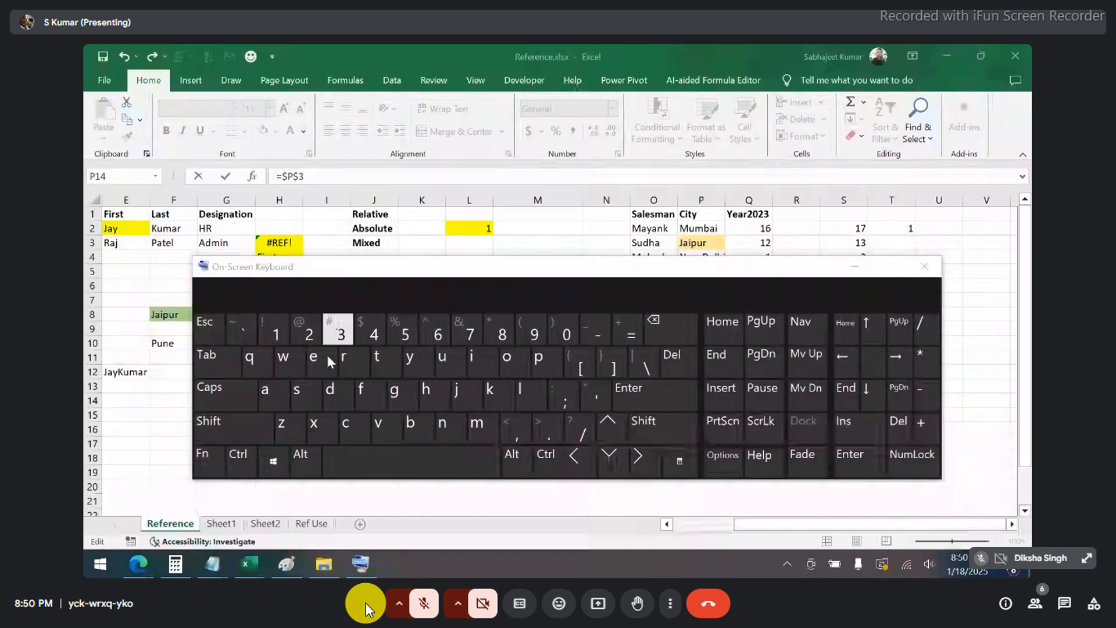
click(208, 455)
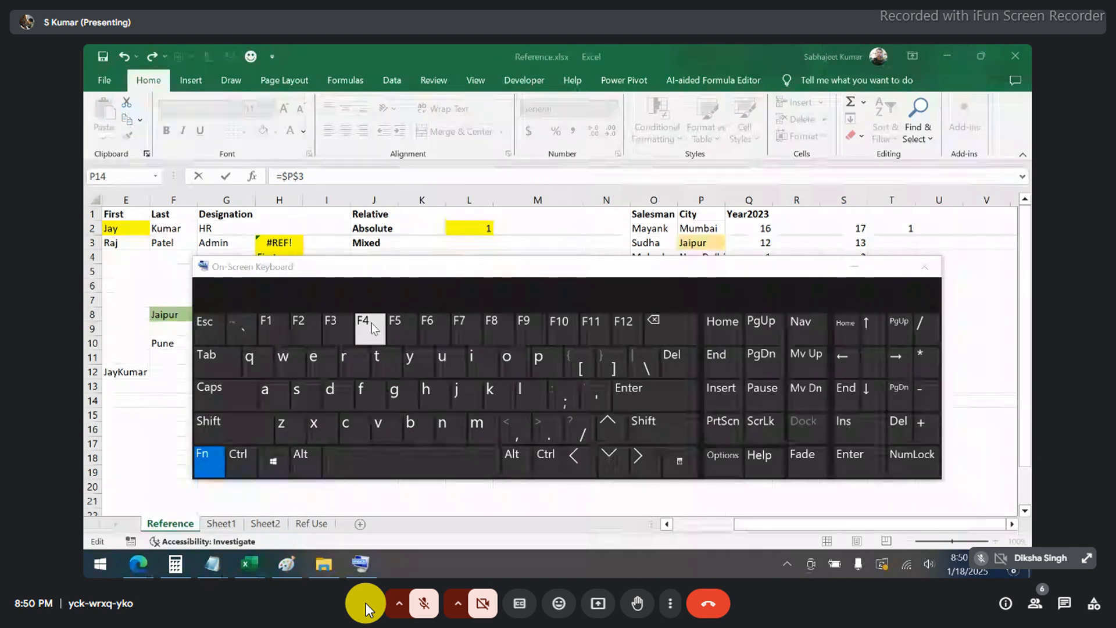
click(215, 456)
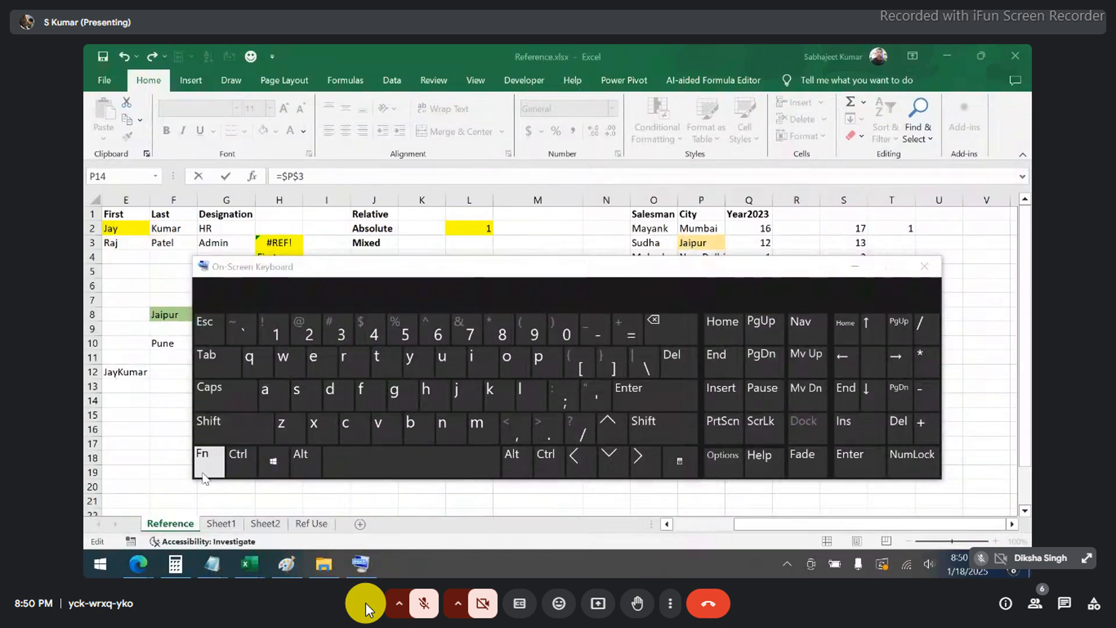
click(211, 462)
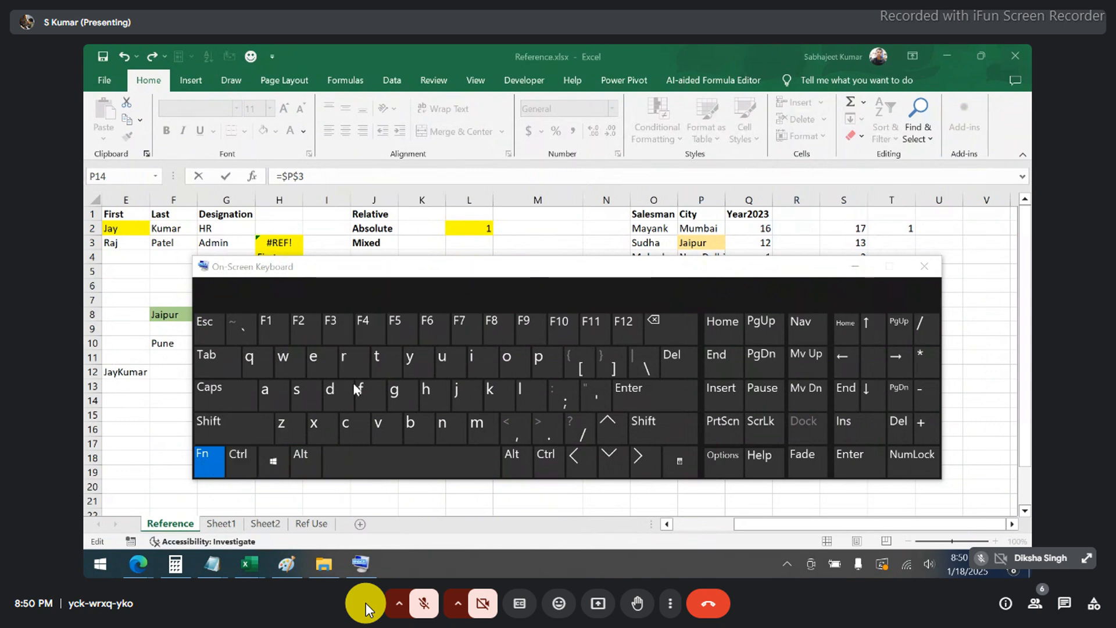
click(854, 266)
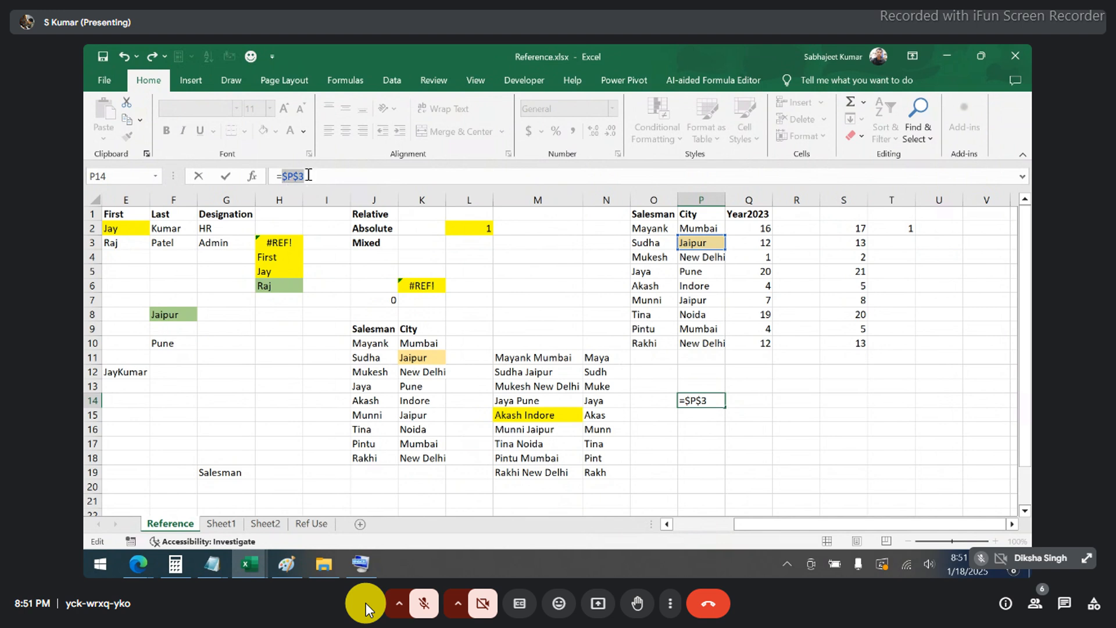
- Cycle P14's reference through its mixed and relative forms back to absolute, and enter the formula as =$P$3
key(F4)
key(F4)
key(F4)
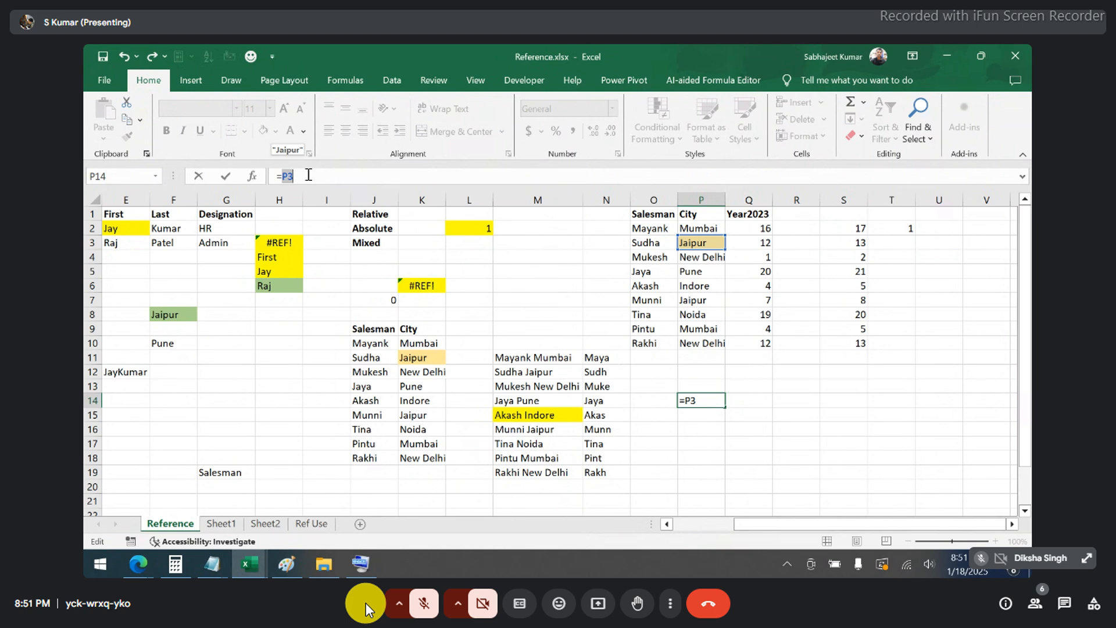
key(F4)
key(Return)
key(Up)
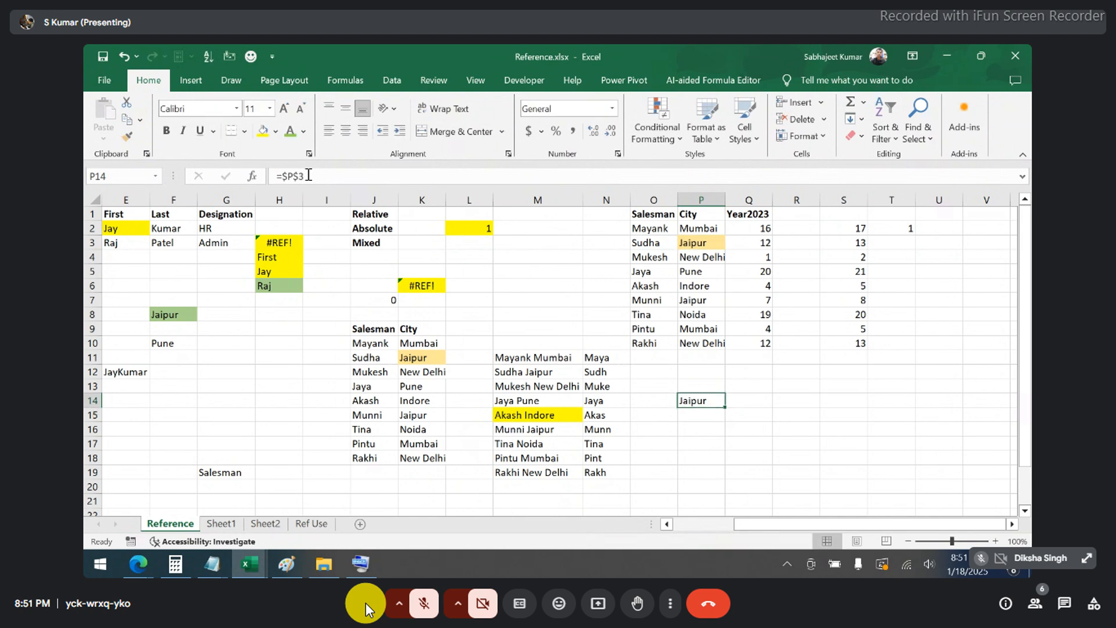
- Copy the absolute reference formula from P14 to Q16
key(ctrl+c)
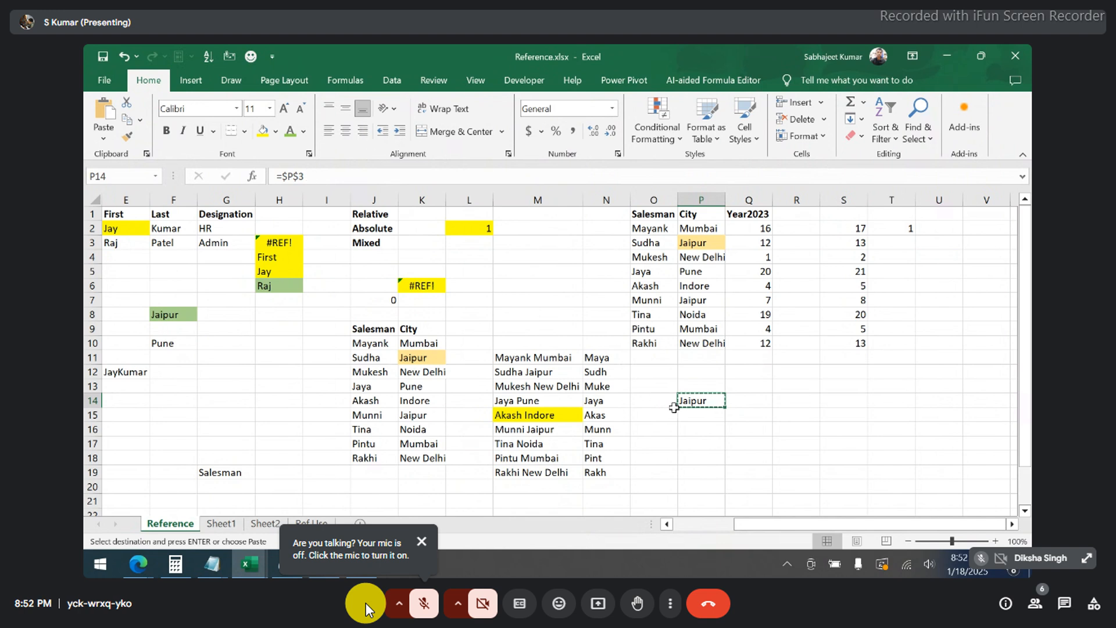
click(693, 427)
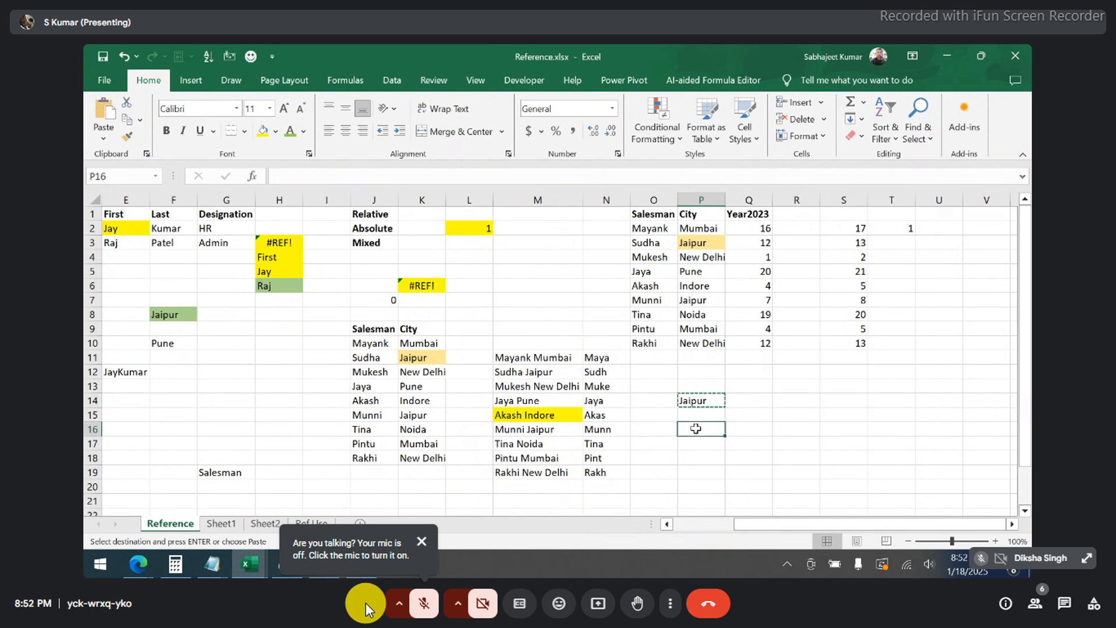
click(754, 428)
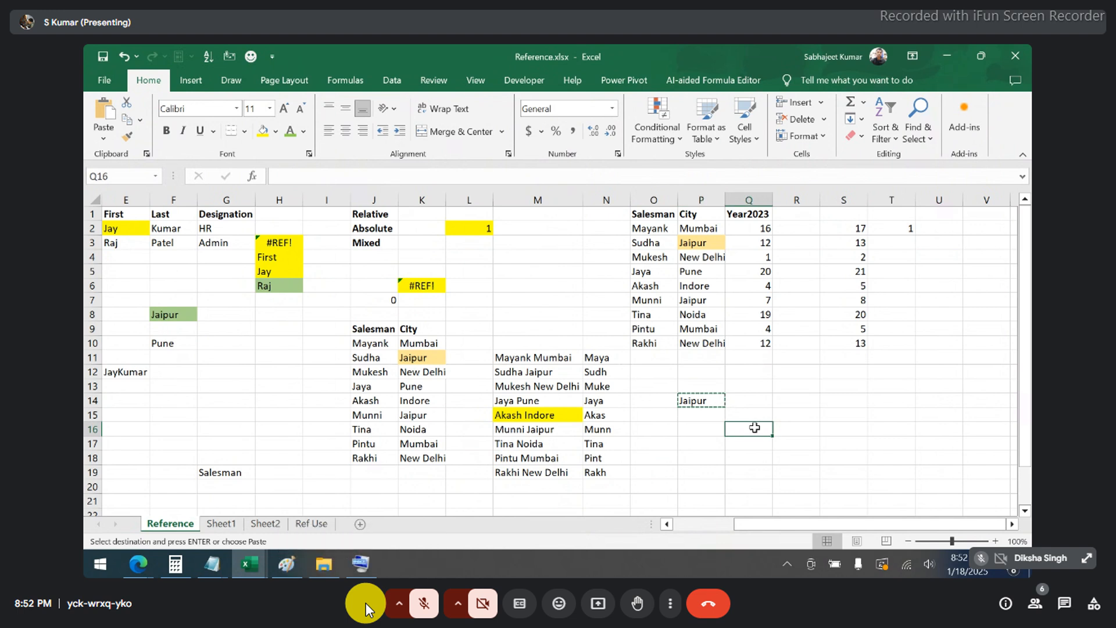
key(ctrl+v)
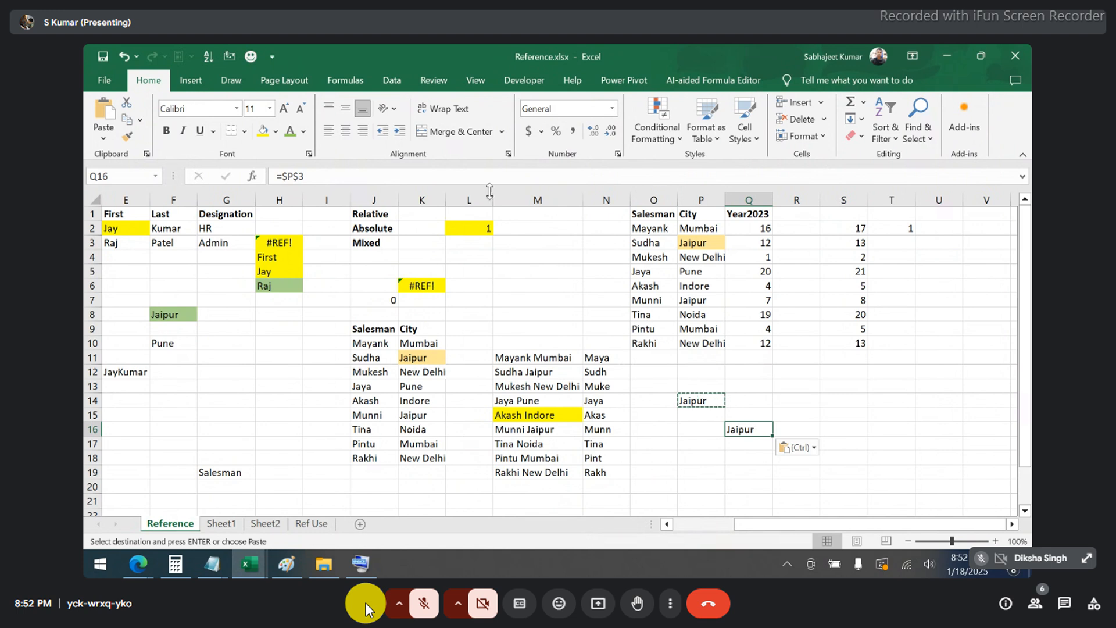
- Inspect the cell reference in Q16's pasted formula, leaving the formula as it is
click(445, 172)
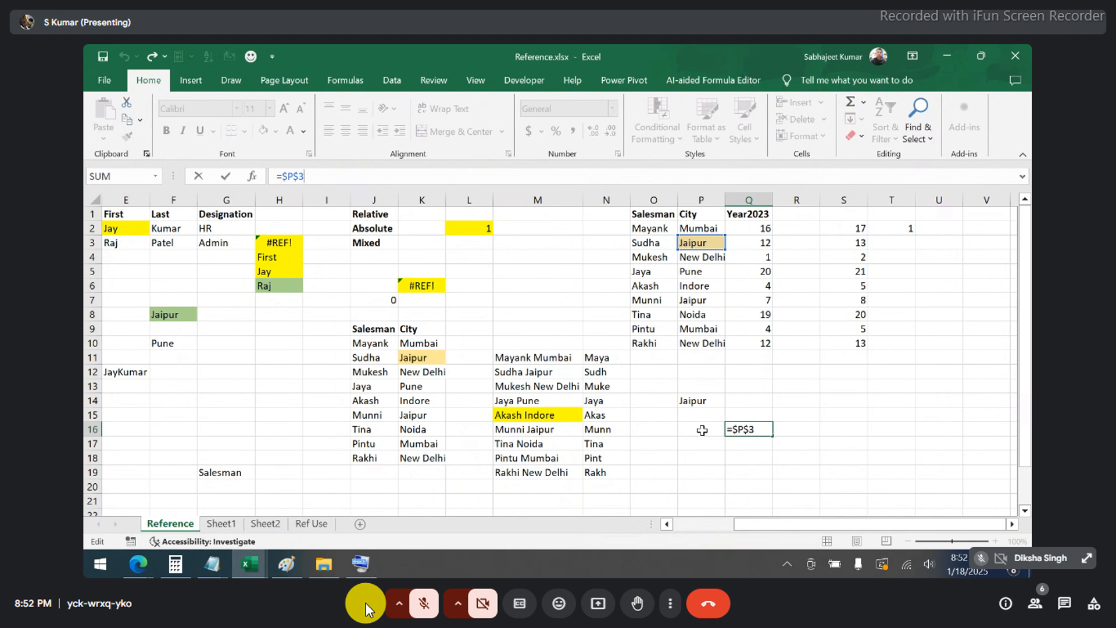
key(Return)
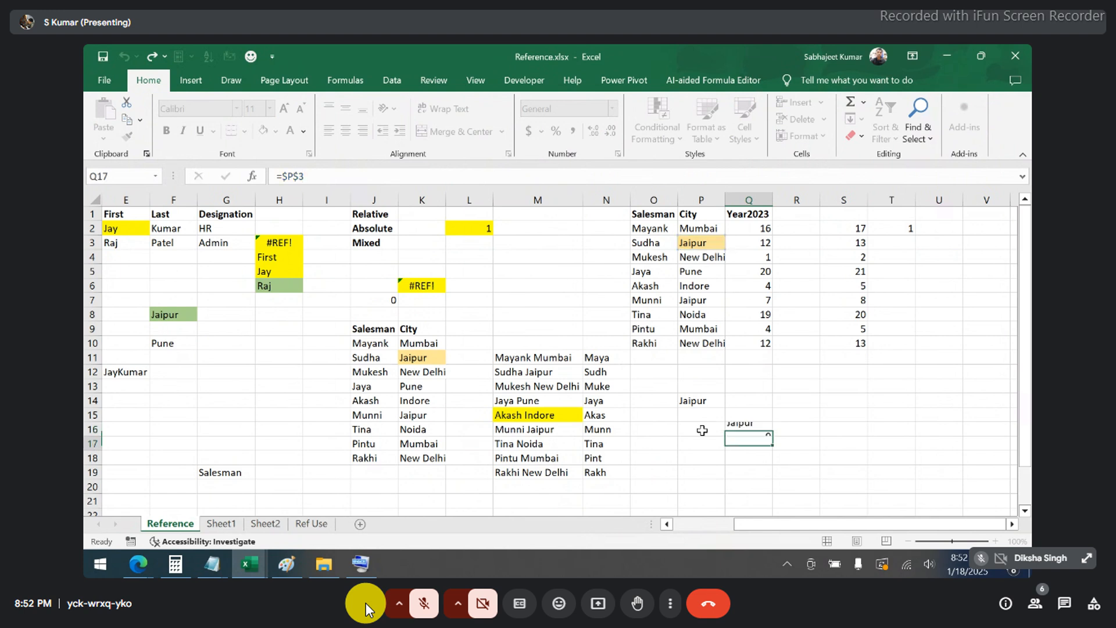
key(Up)
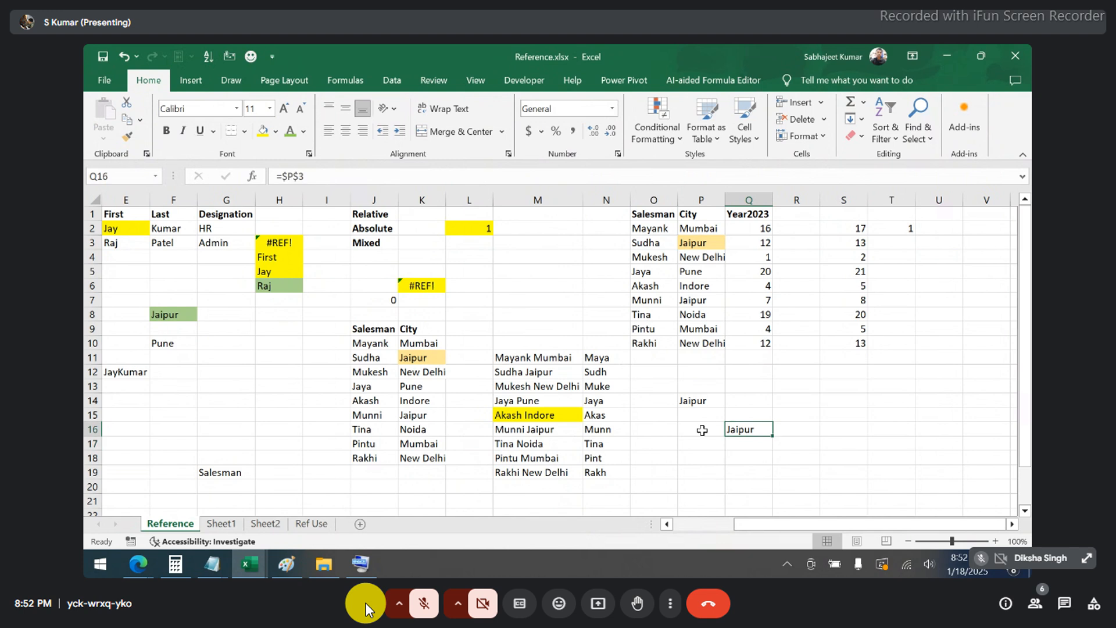
- Copy the absolute reference formula from P14 to R12 and inspect the pasted formula, leaving it as it is
click(703, 401)
key(ctrl+c)
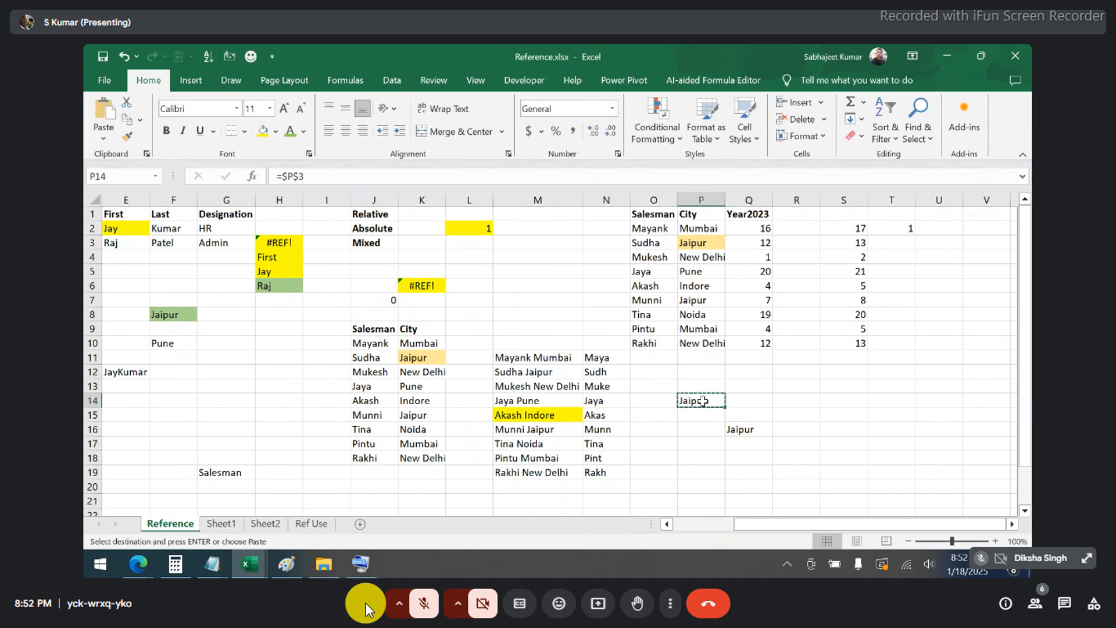
click(793, 373)
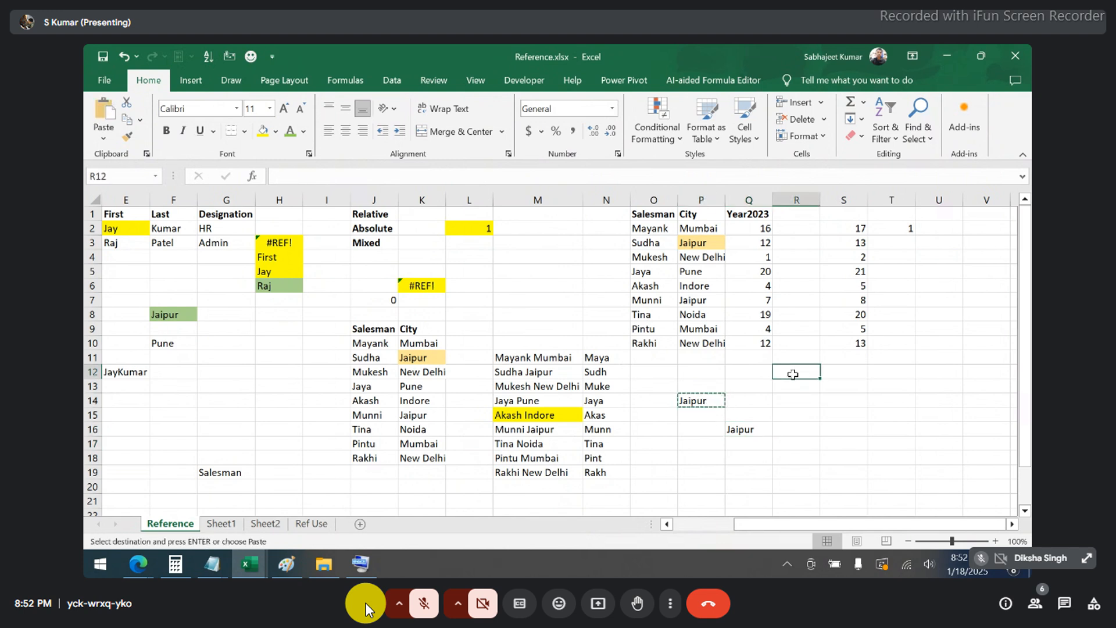
key(ctrl+v)
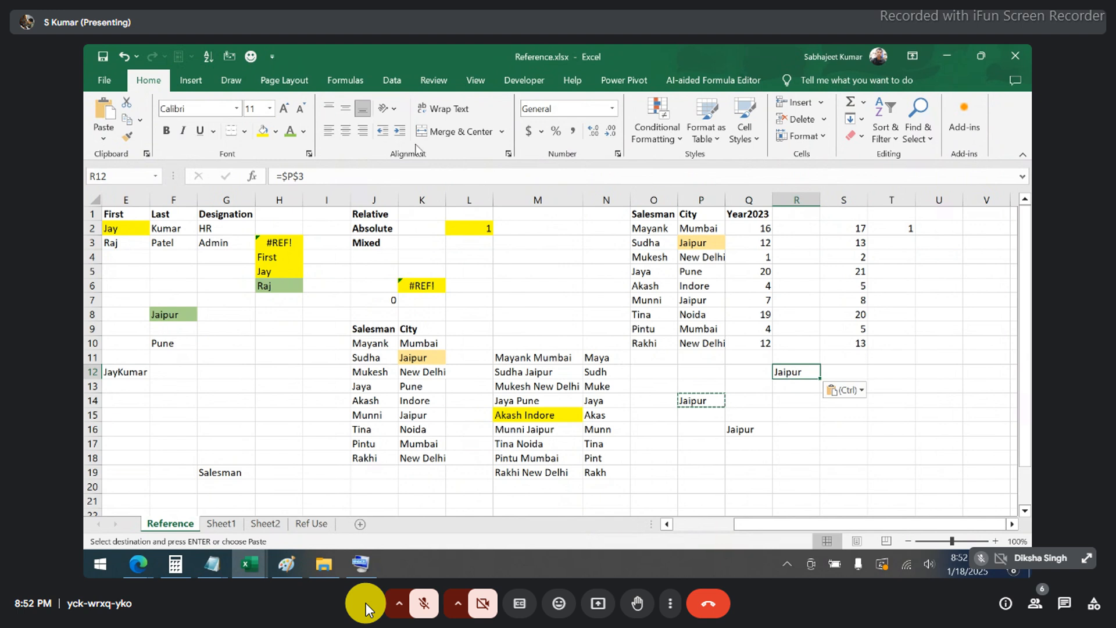
click(325, 177)
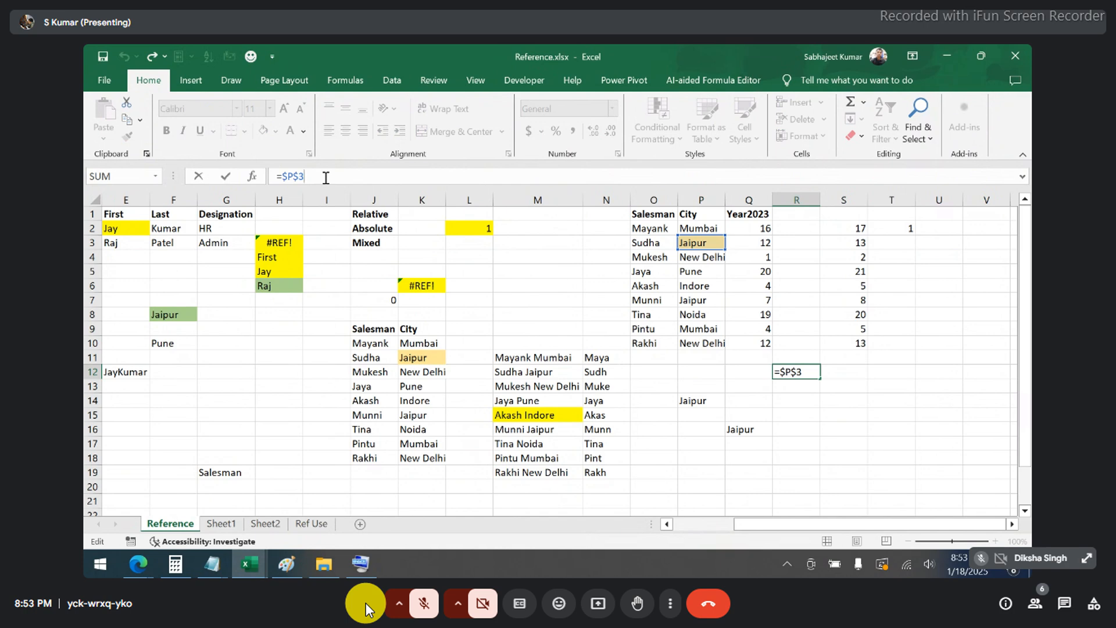
key(ctrl+Return)
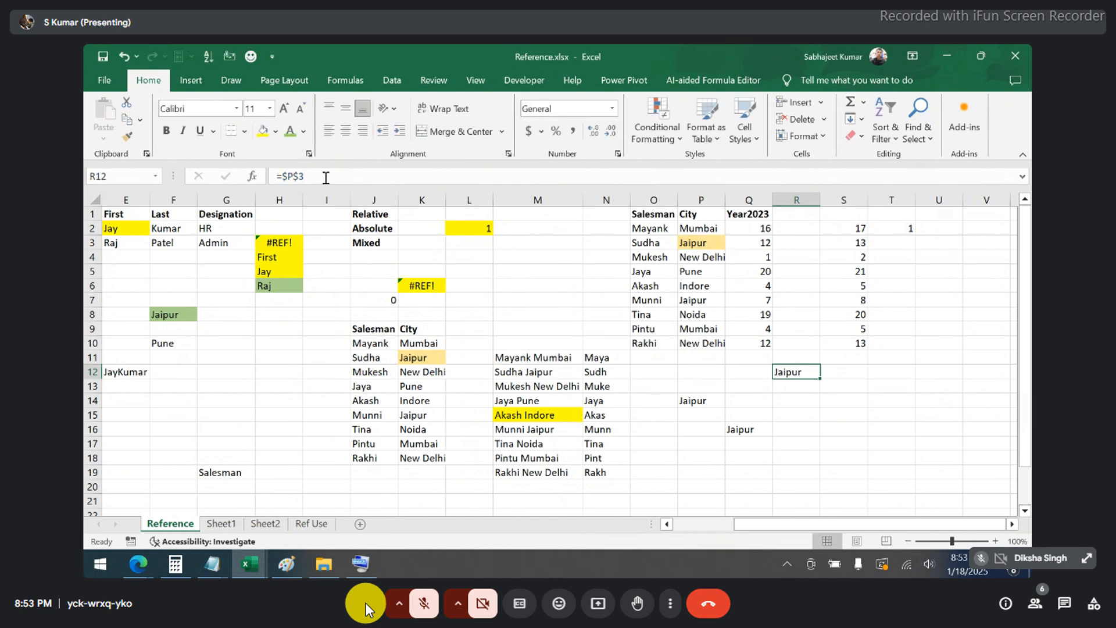
- Switch to the Edge browser and bring up the Google Meet call
mouse_move(135, 564)
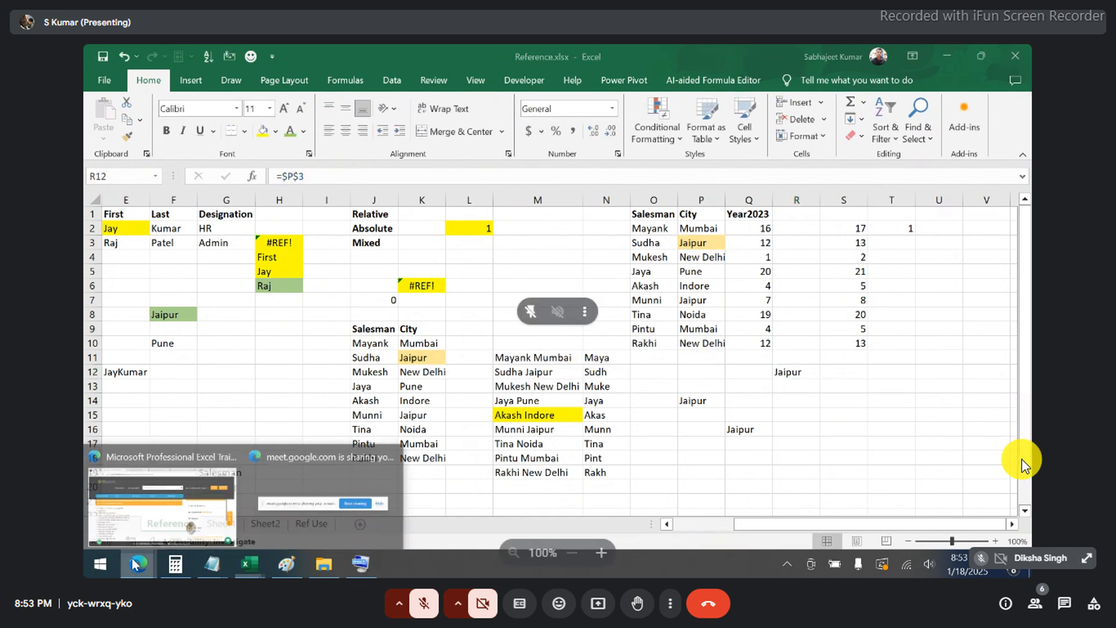
click(141, 526)
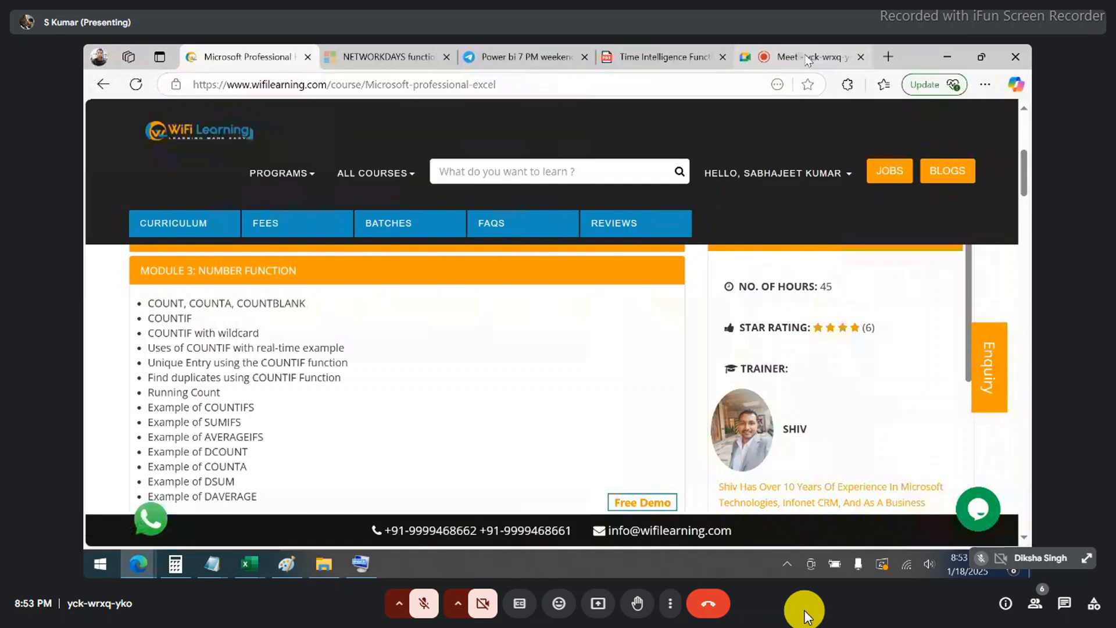
click(808, 57)
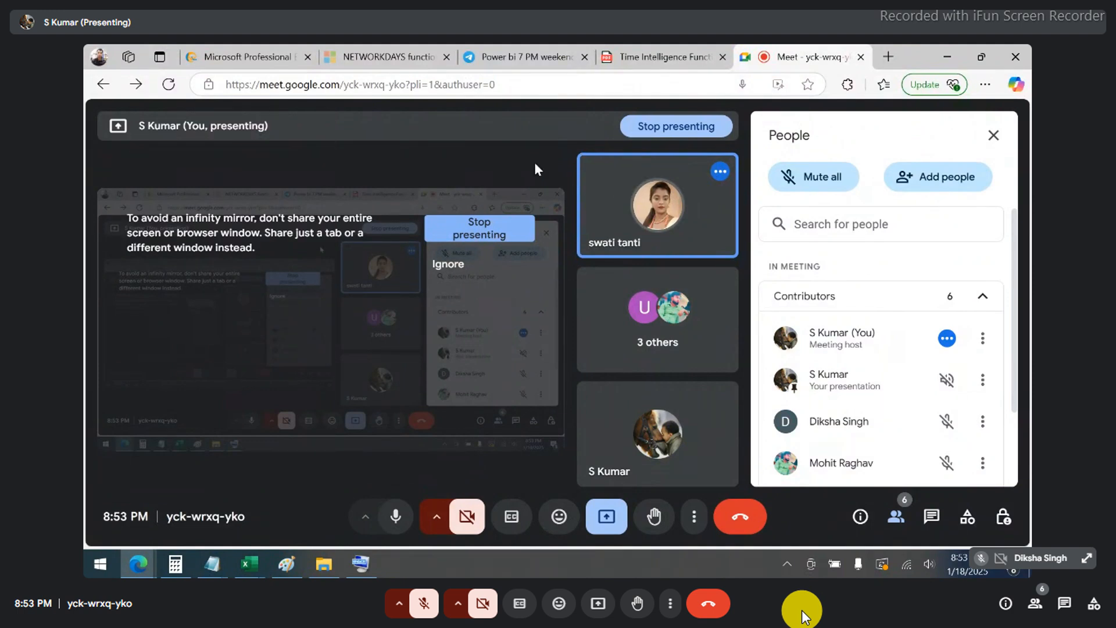
- Unmute the microphone in the meeting to speak and mute it again
click(410, 608)
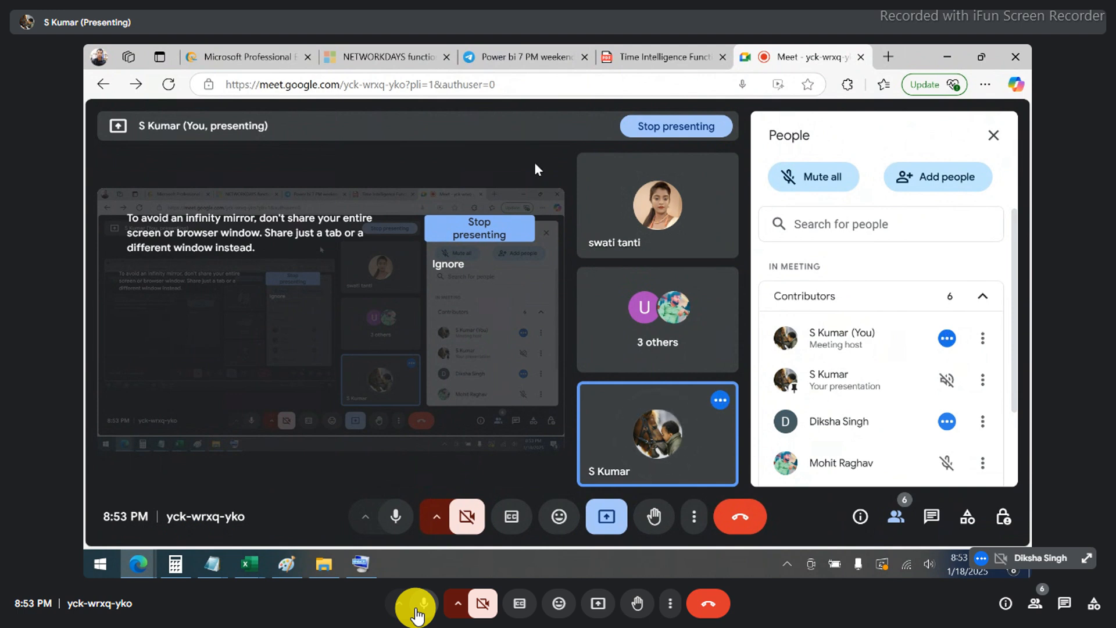
click(428, 608)
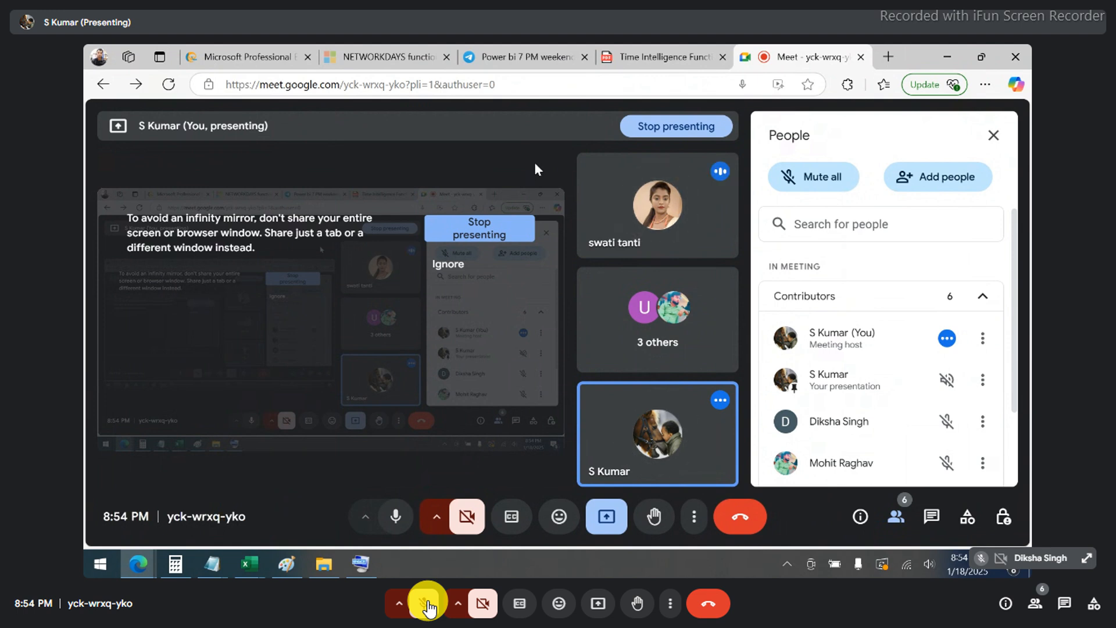
click(428, 605)
click(428, 605)
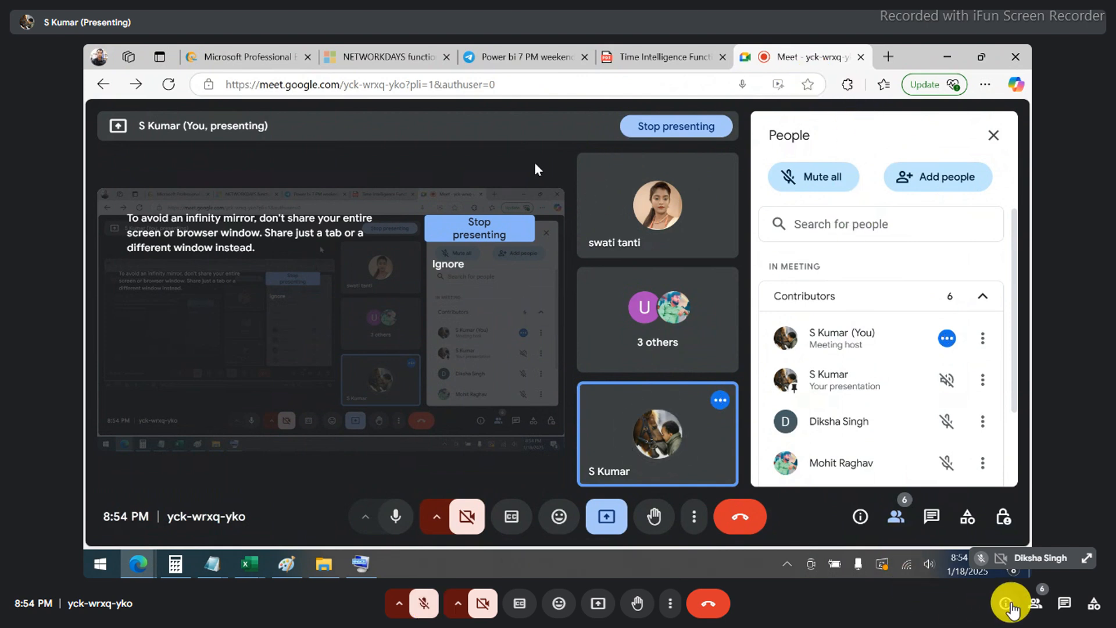
- Open the meeting's participant list, check who is in the call, and close the list
click(1034, 606)
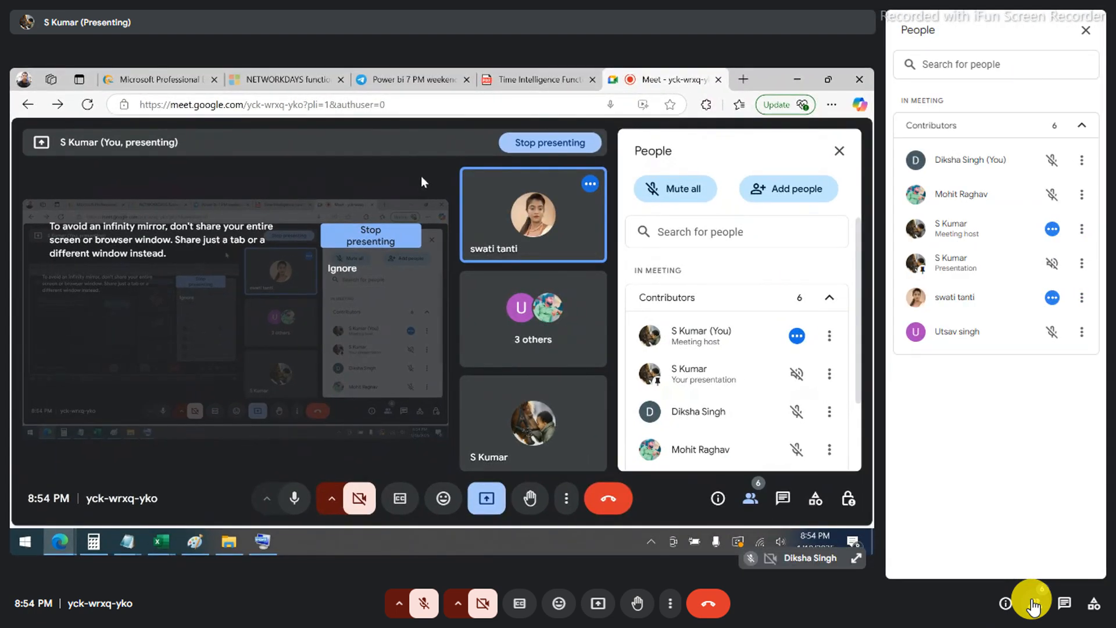
click(1034, 605)
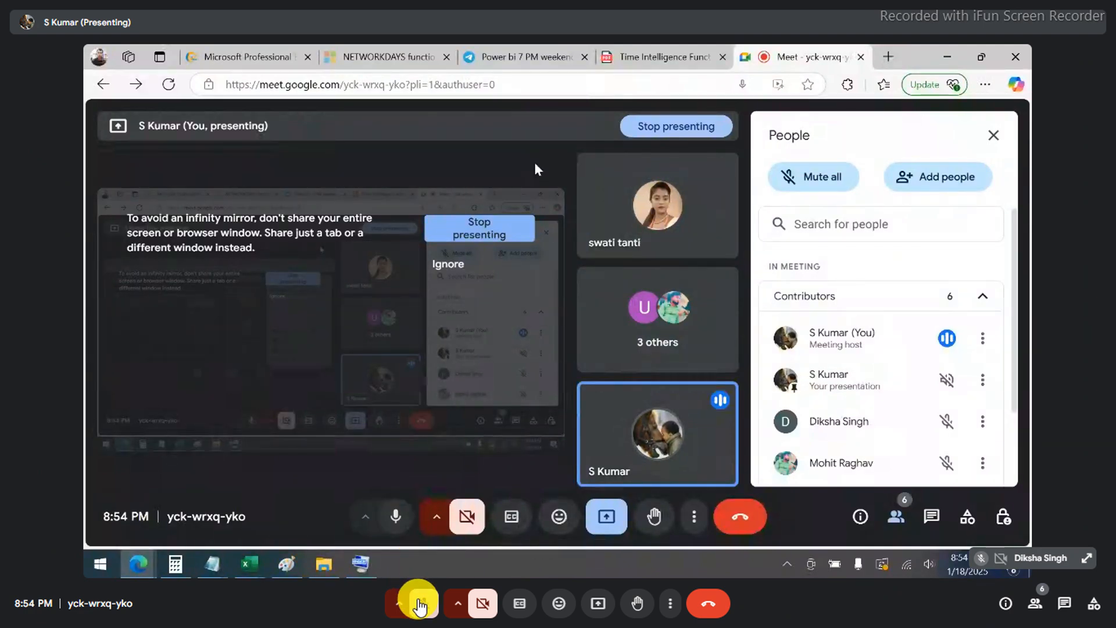
- Switch the meeting microphone on and off between replies, and leave it unmuted
click(419, 605)
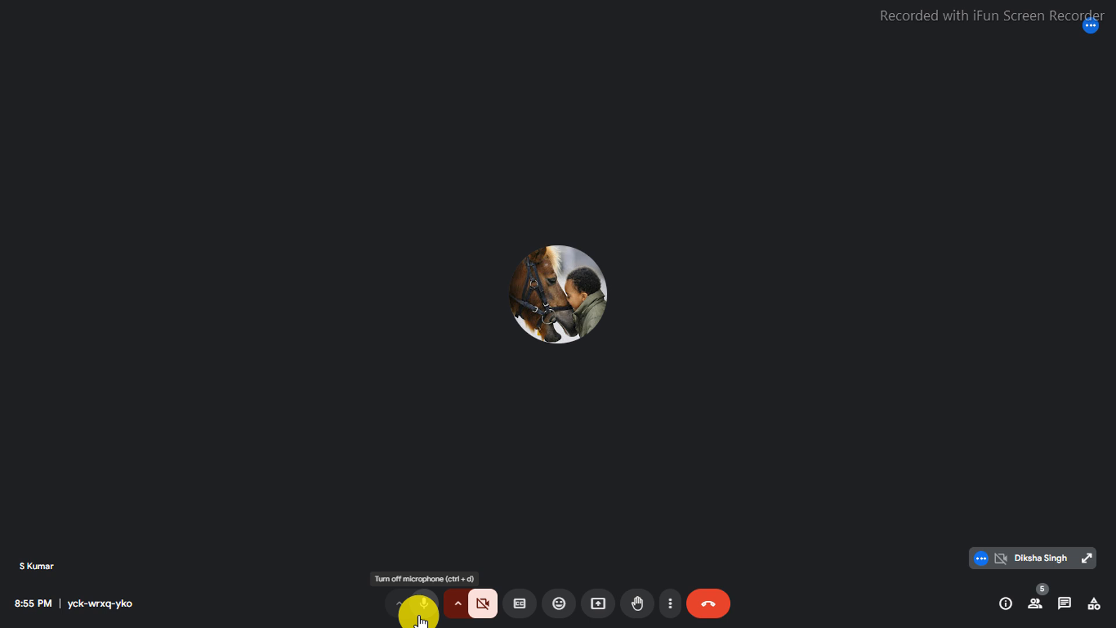
click(419, 615)
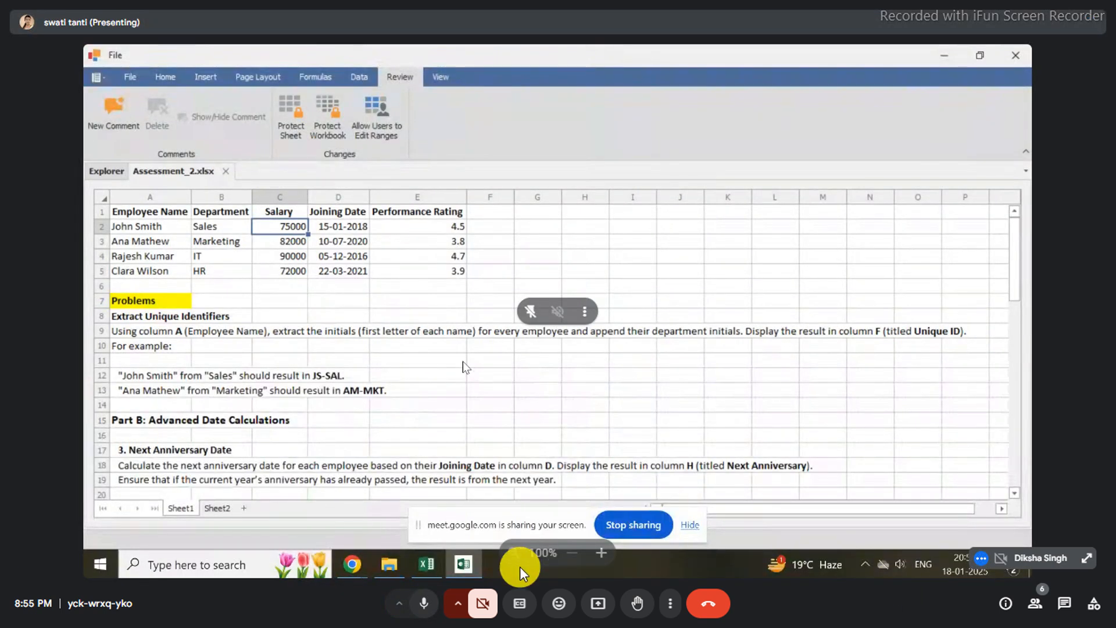
click(429, 603)
click(425, 603)
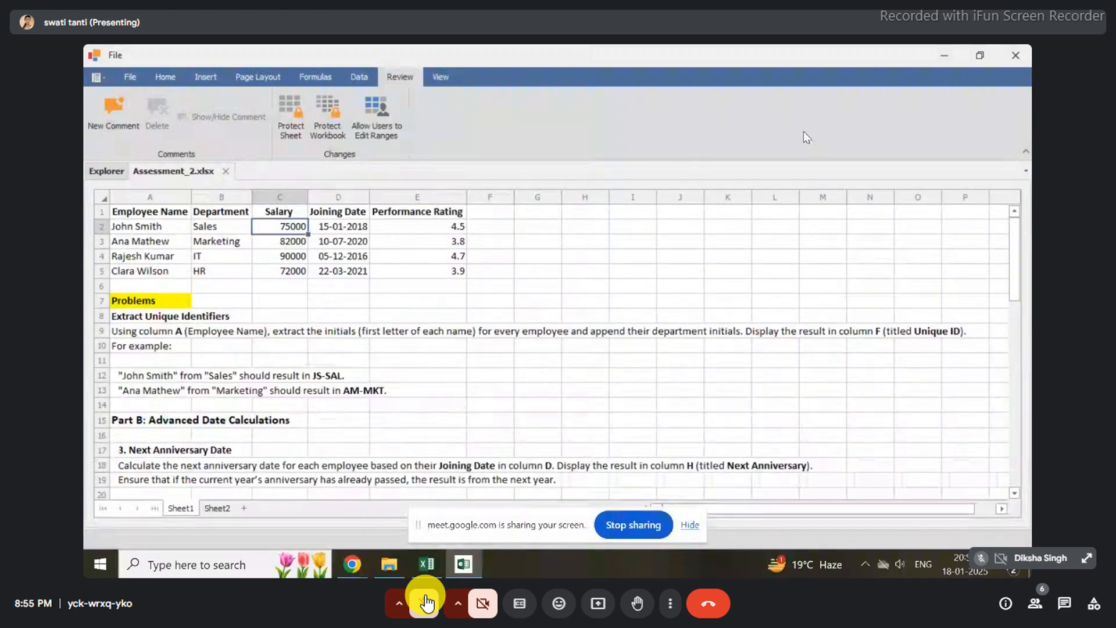
click(425, 603)
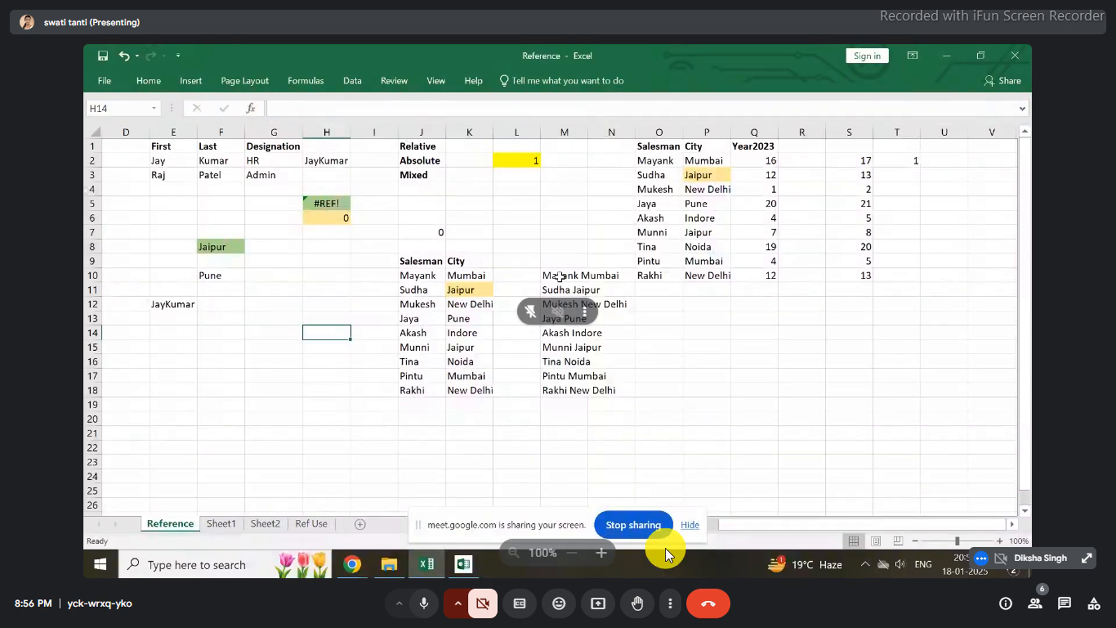
click(422, 610)
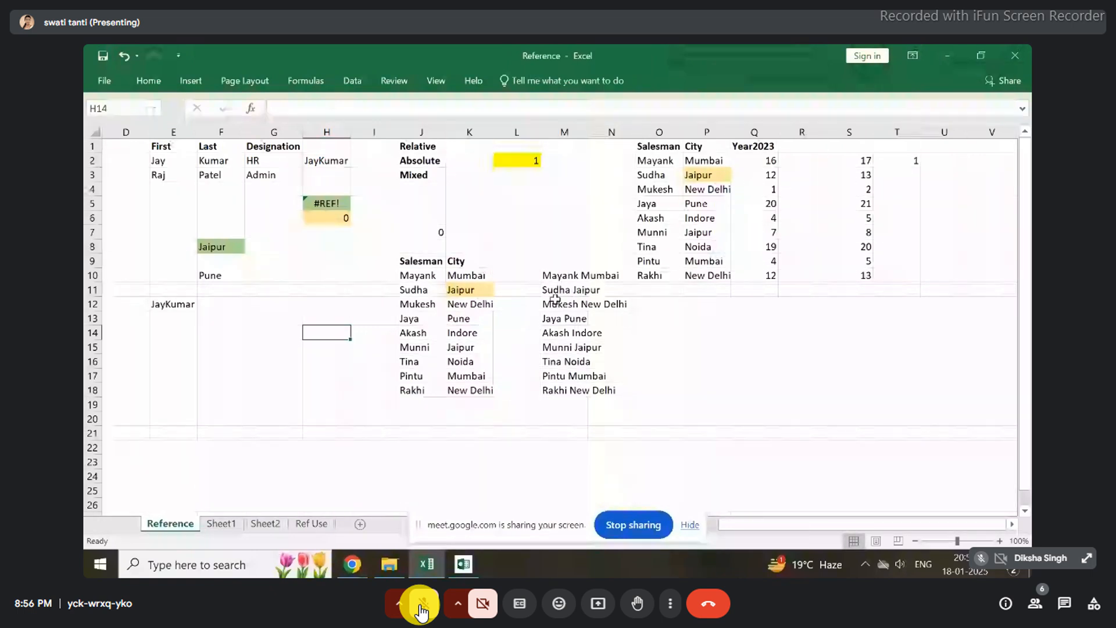
click(422, 611)
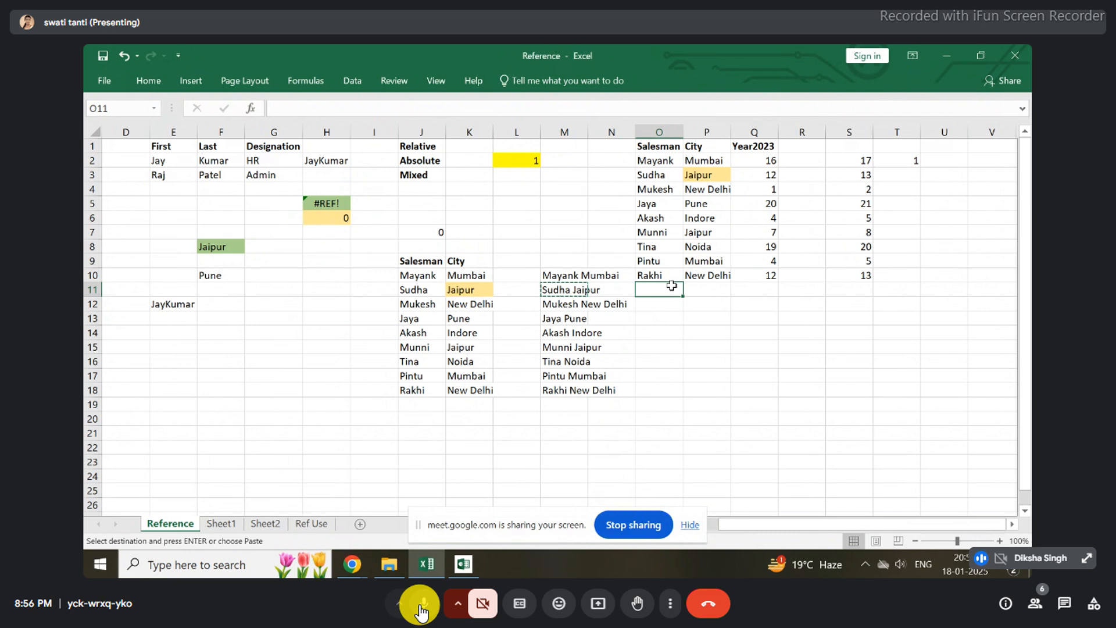
- Cancel the pending copy of M11 in the shared Reference sheet without pasting it, and select E2
drag(671, 285, 564, 304)
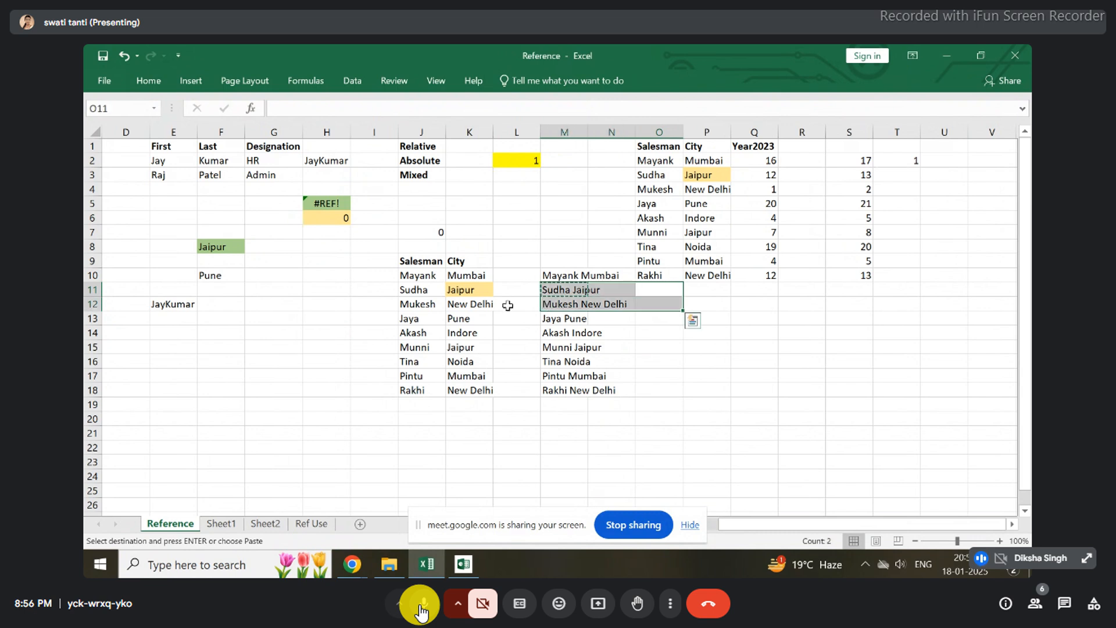
click(700, 356)
key(Up)
key(Up)
key(Up)
key(Up)
key(Up)
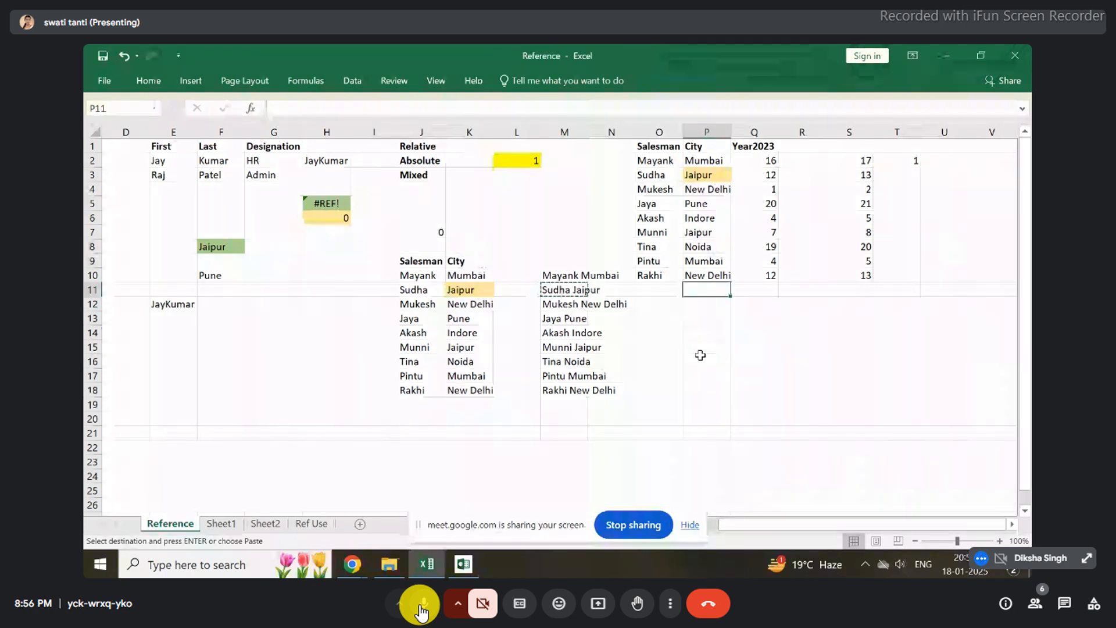
click(656, 288)
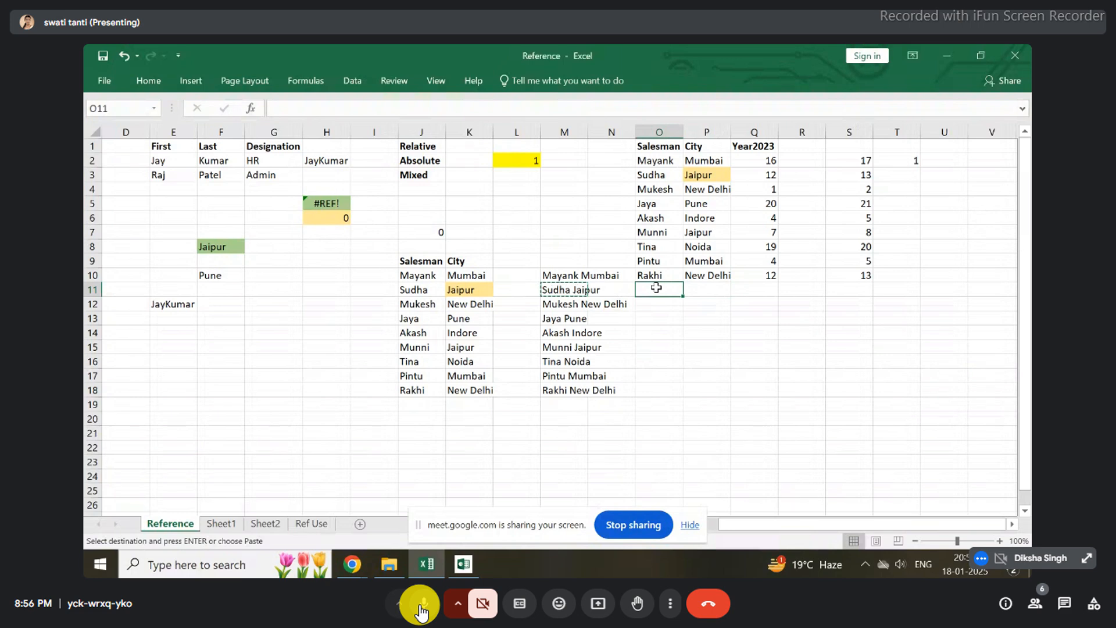
key(Escape)
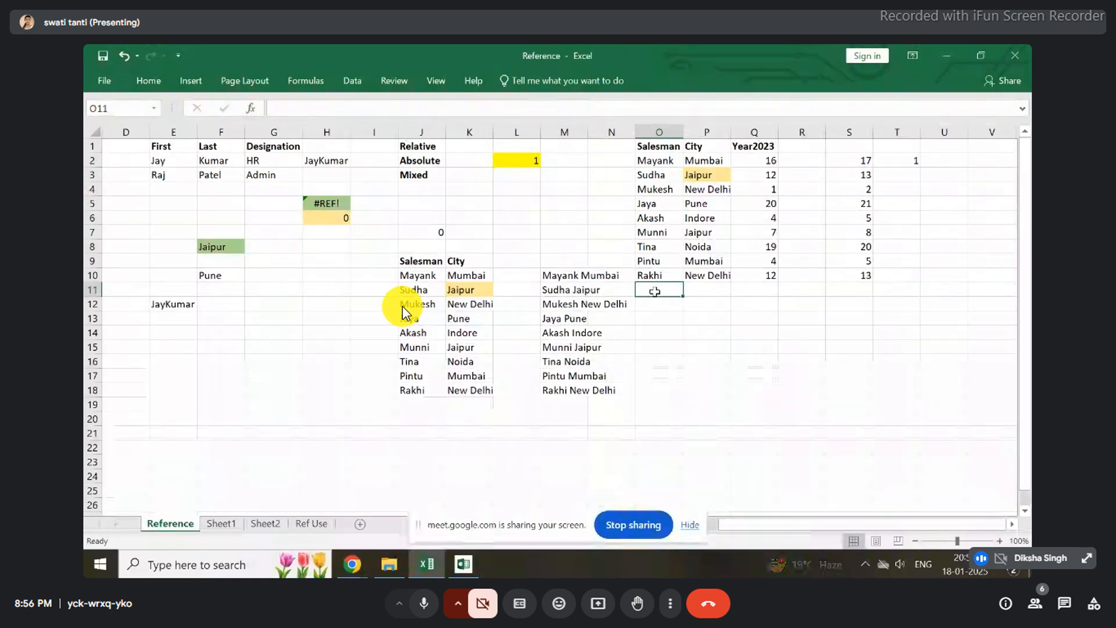
click(404, 269)
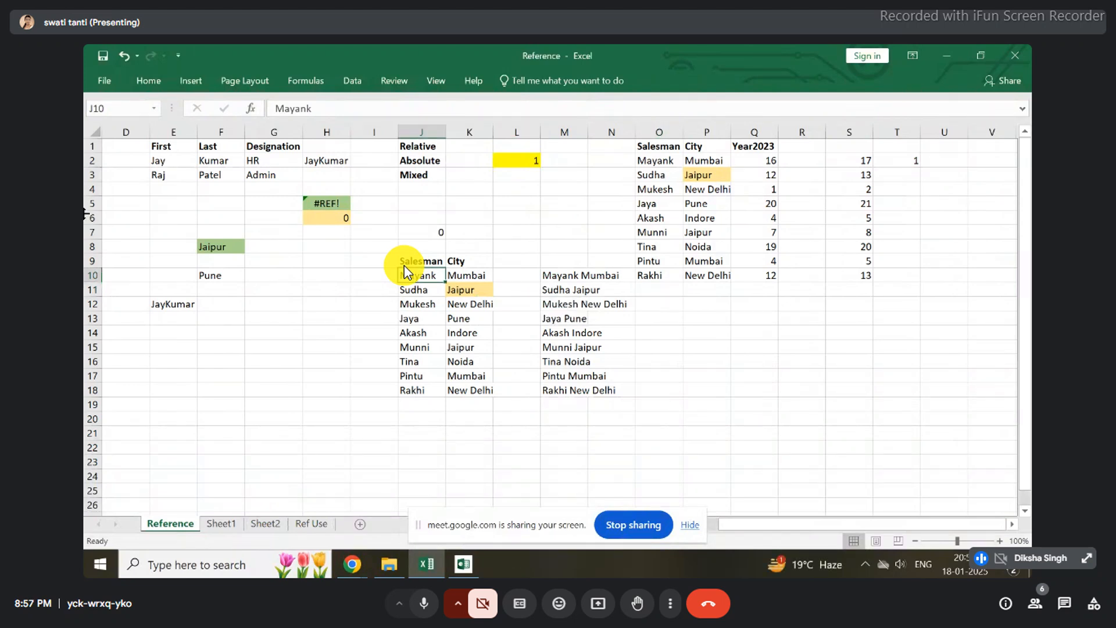
click(164, 162)
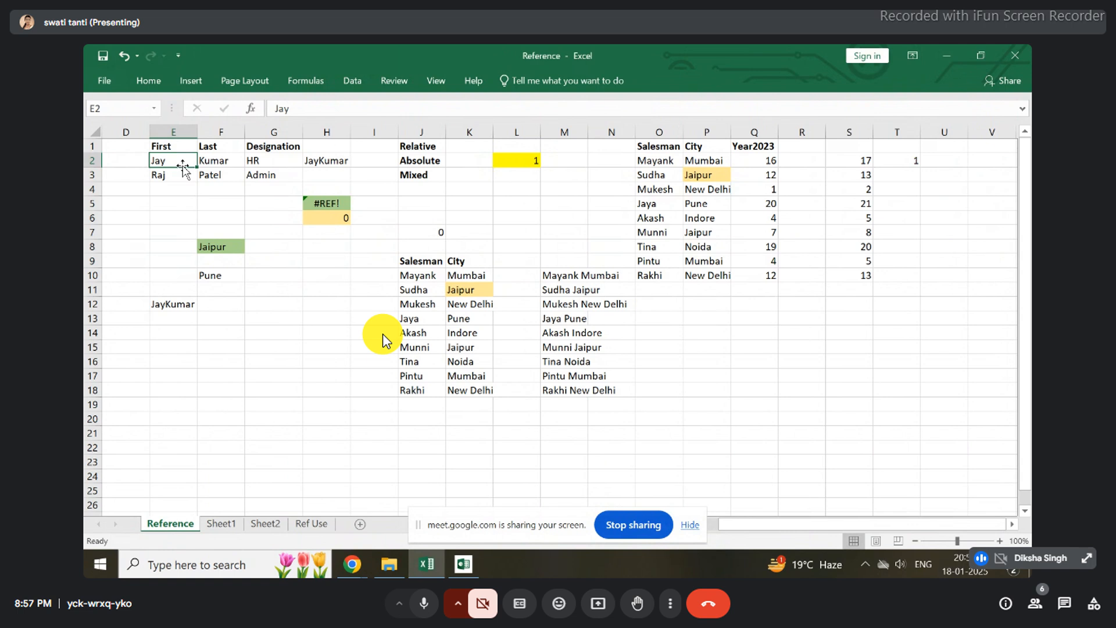
- Mute the meeting microphone, unmuting it only briefly to respond, and leave it muted
click(423, 605)
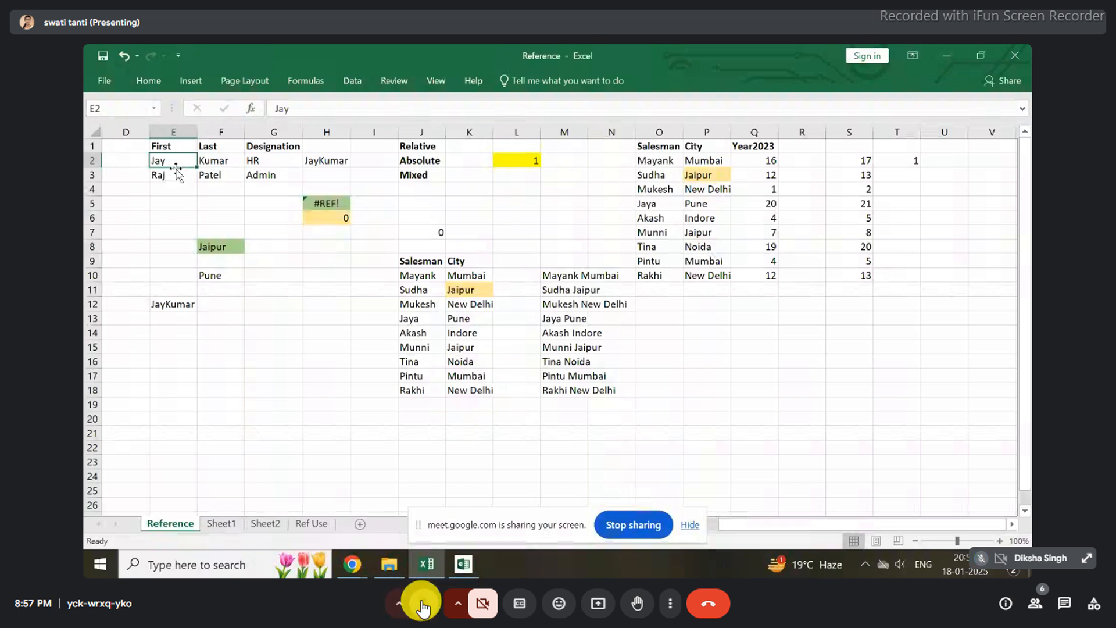
click(422, 605)
click(422, 605)
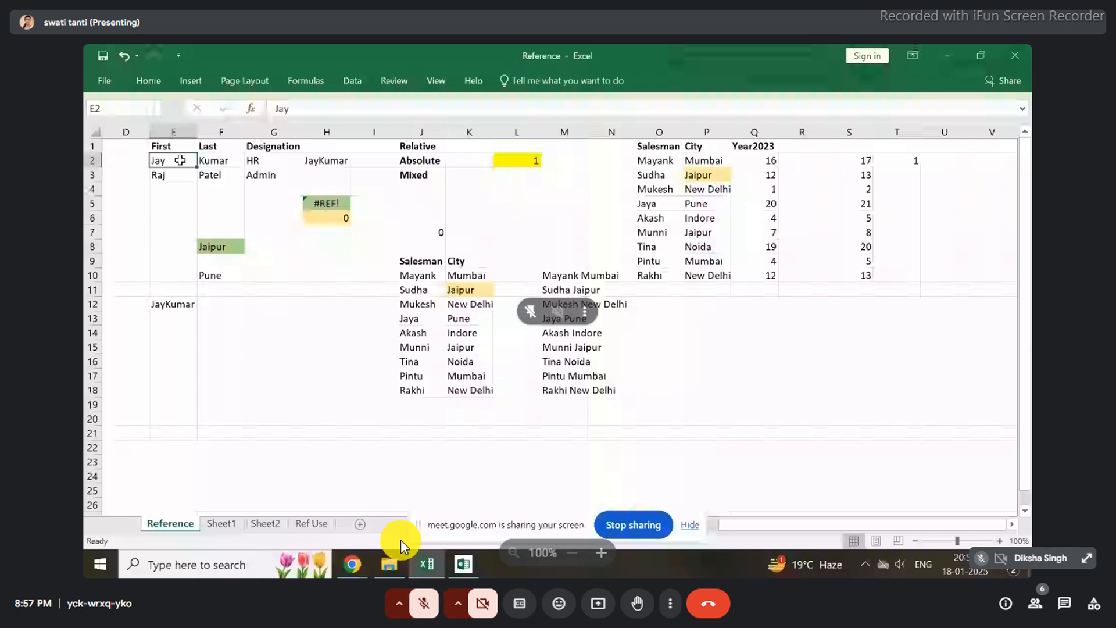
click(428, 608)
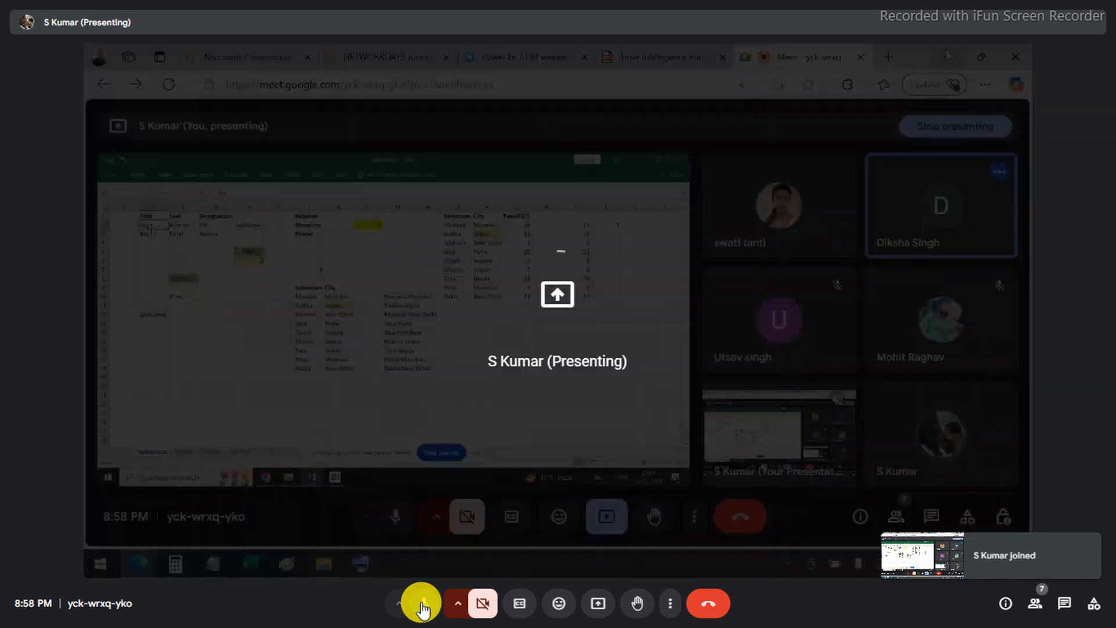
click(424, 603)
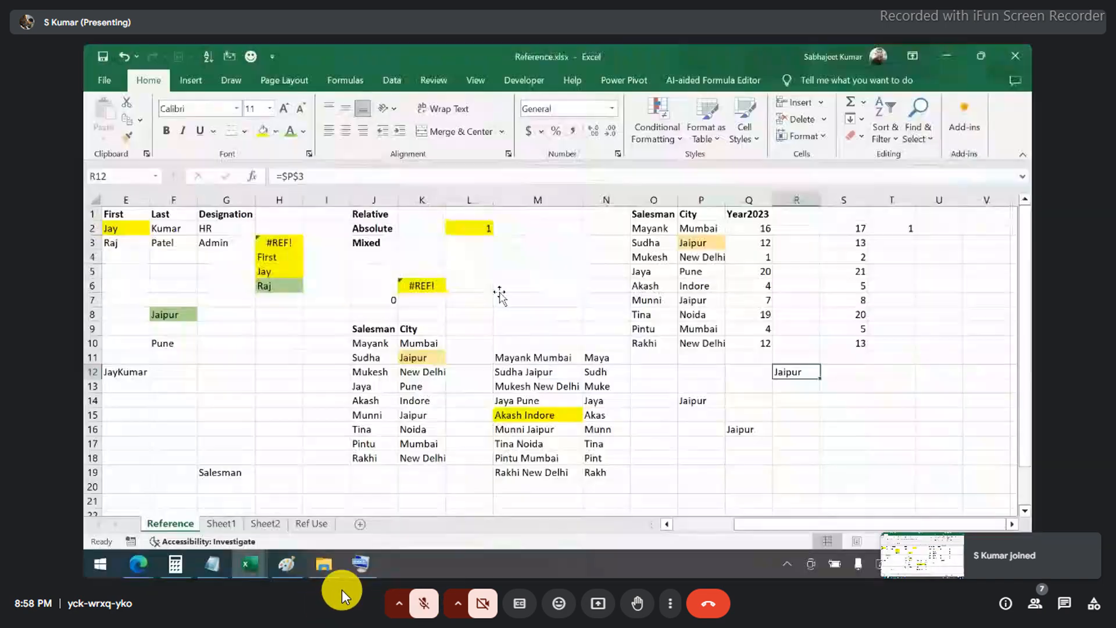
- Enter a relative reference to the highlighted city in F4 of Sheet3 as =B3
click(500, 289)
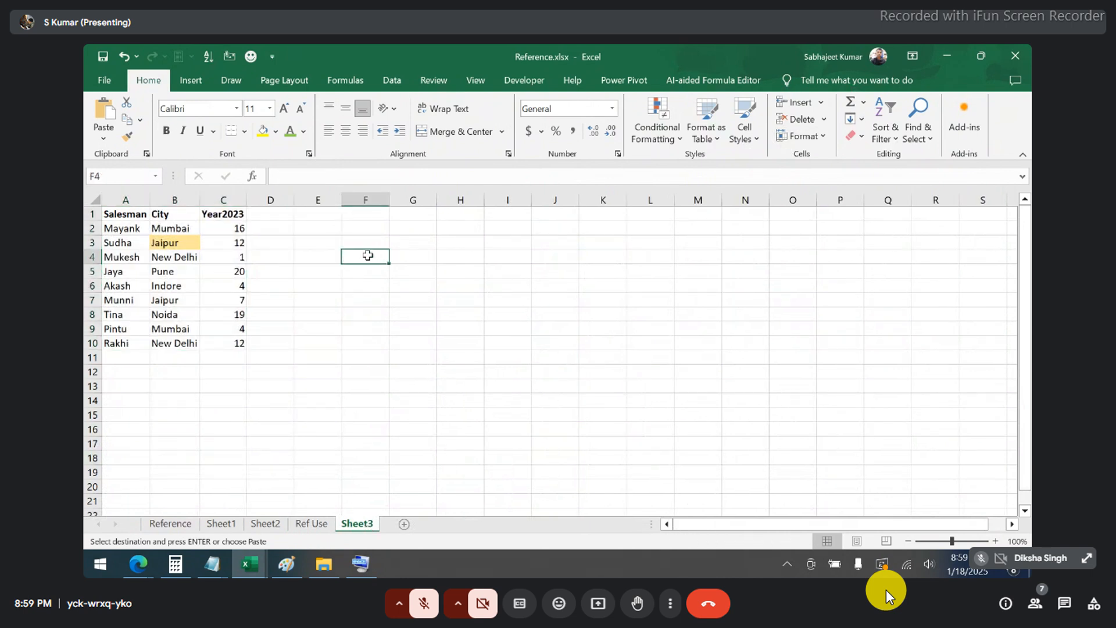
key(Escape)
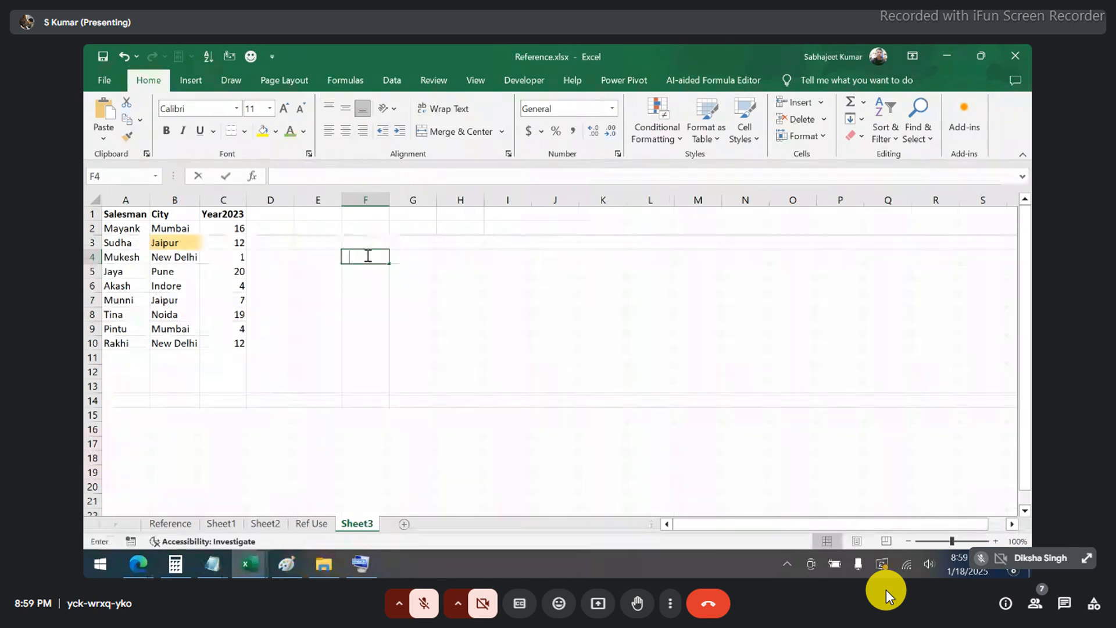
text(=)
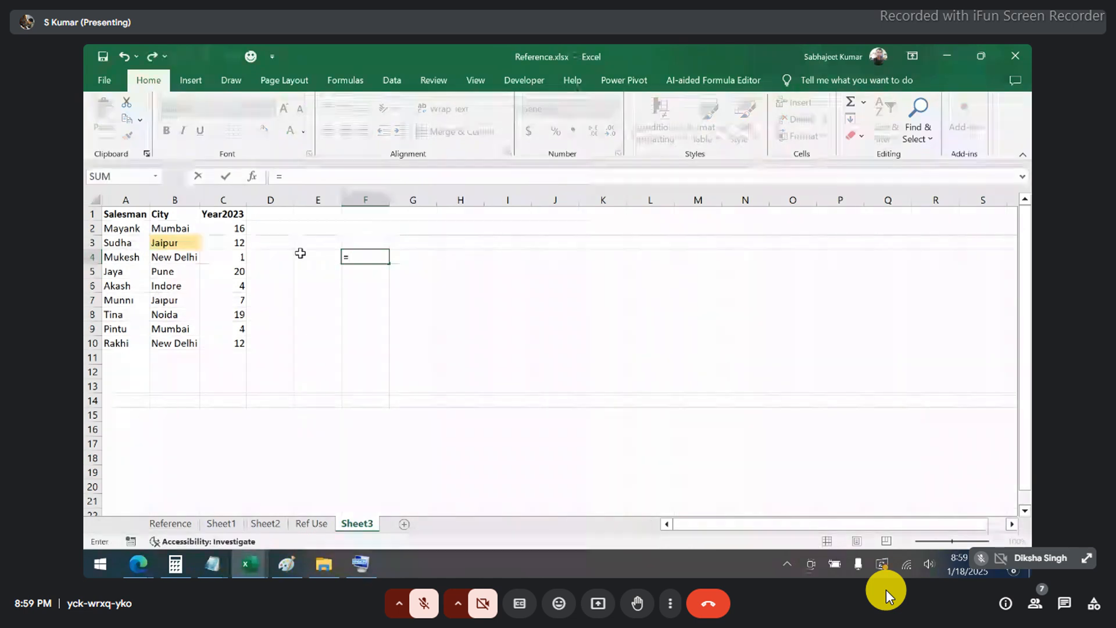
click(187, 244)
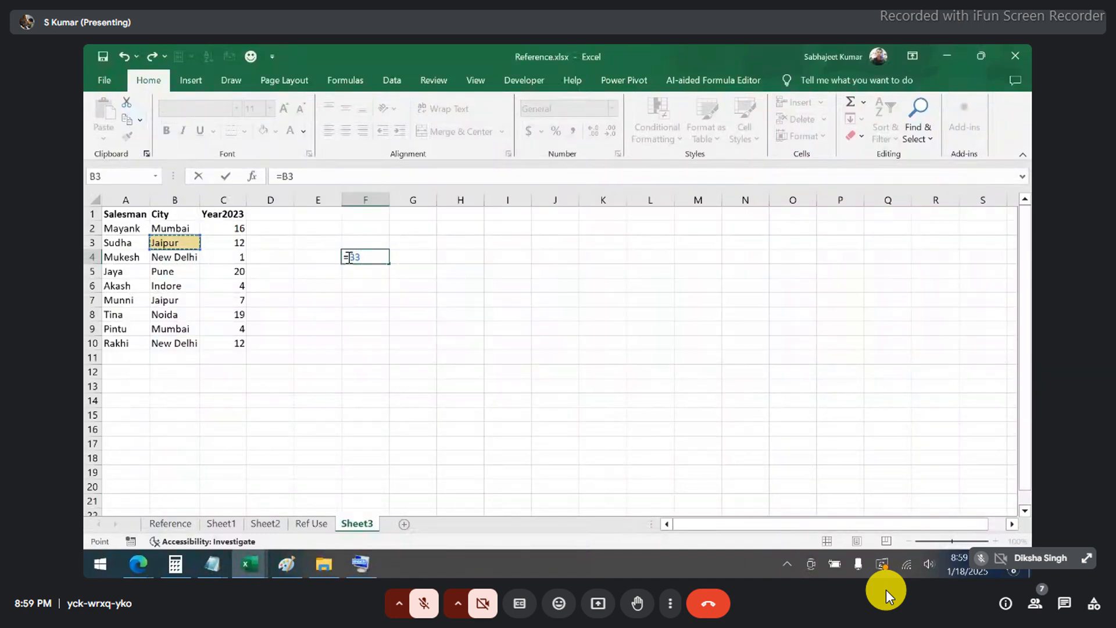
click(375, 258)
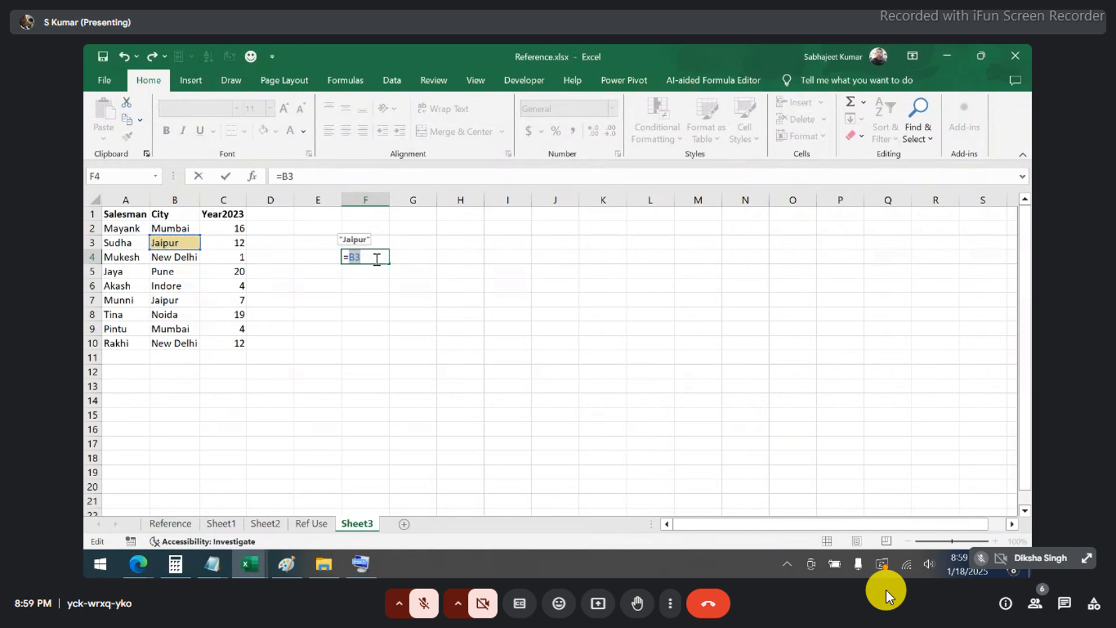
key(ctrl+Return)
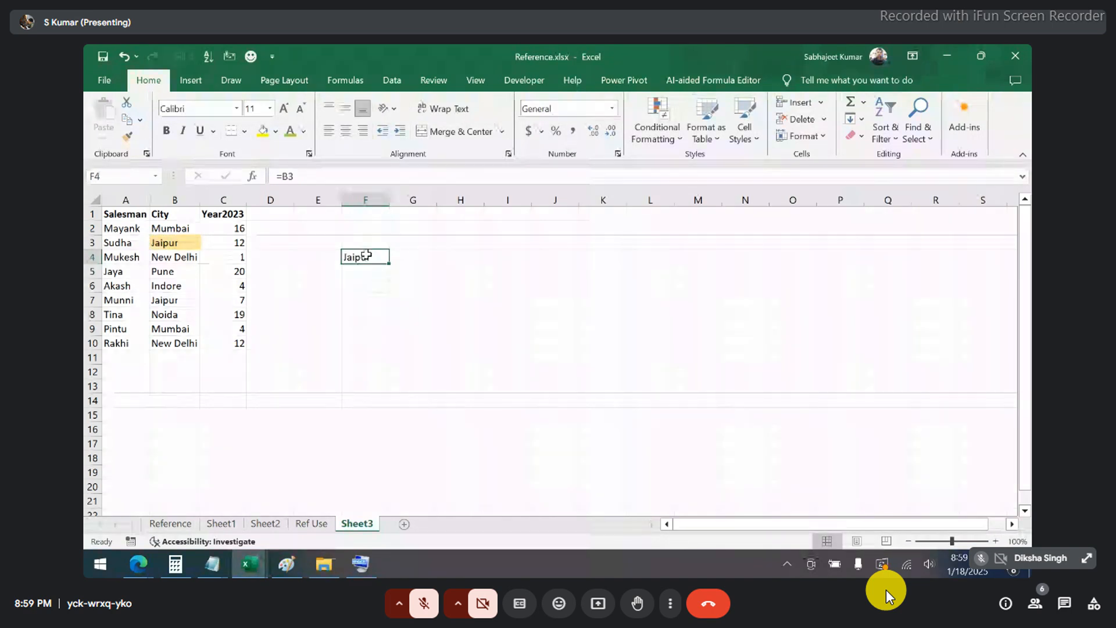
- Copy F4 and review the Paste Special options at F8, cancelling the dialog without pasting
key(ctrl+c)
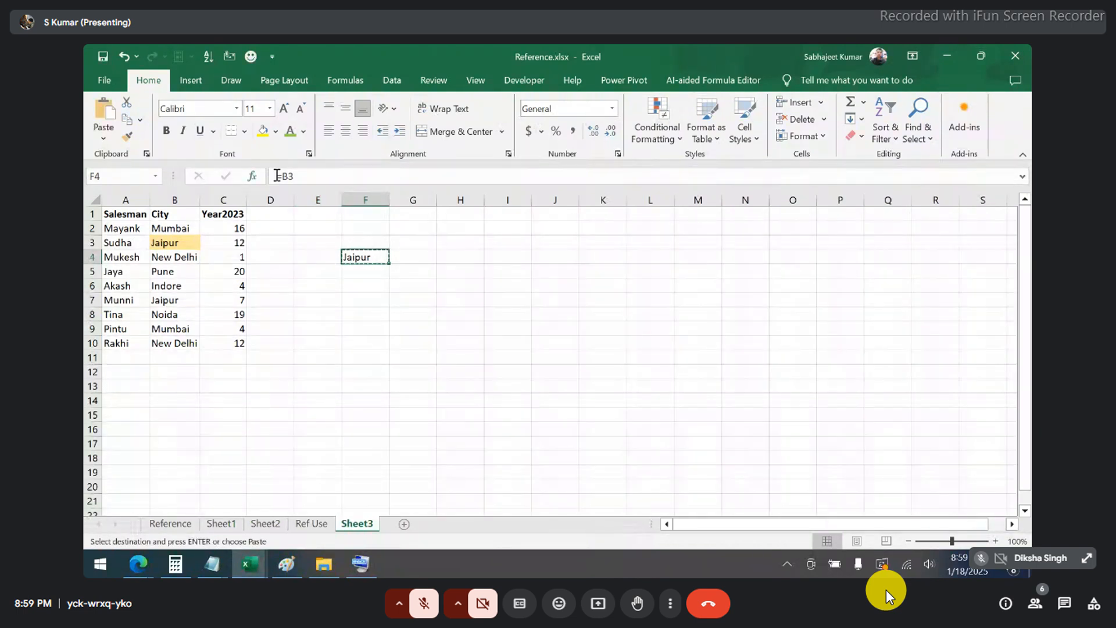
drag(277, 176, 316, 176)
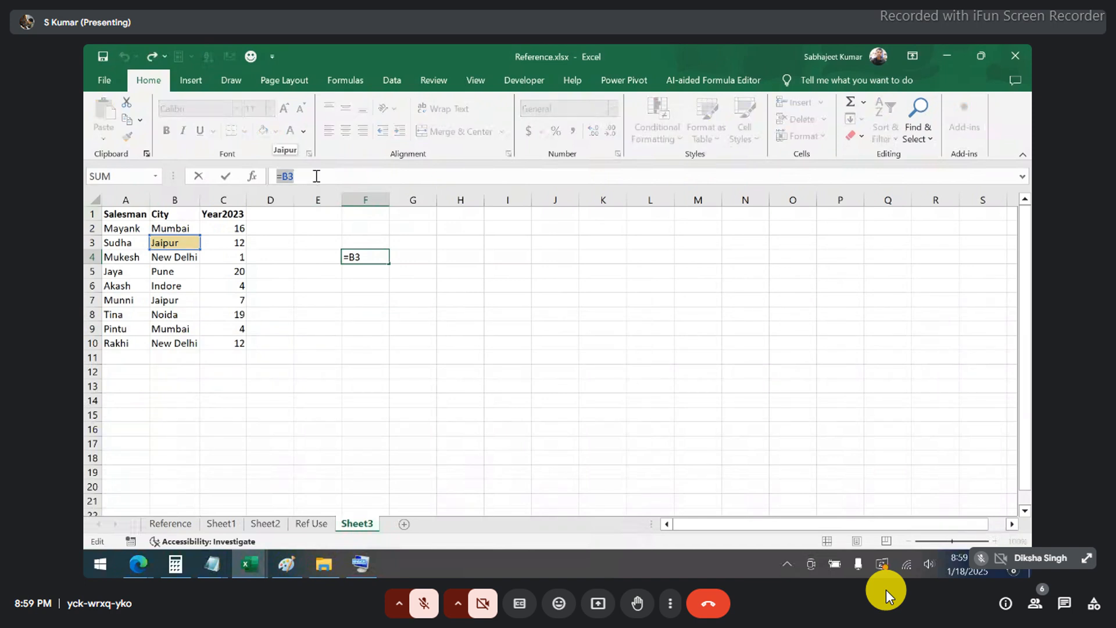
key(Escape)
key(ctrl+c)
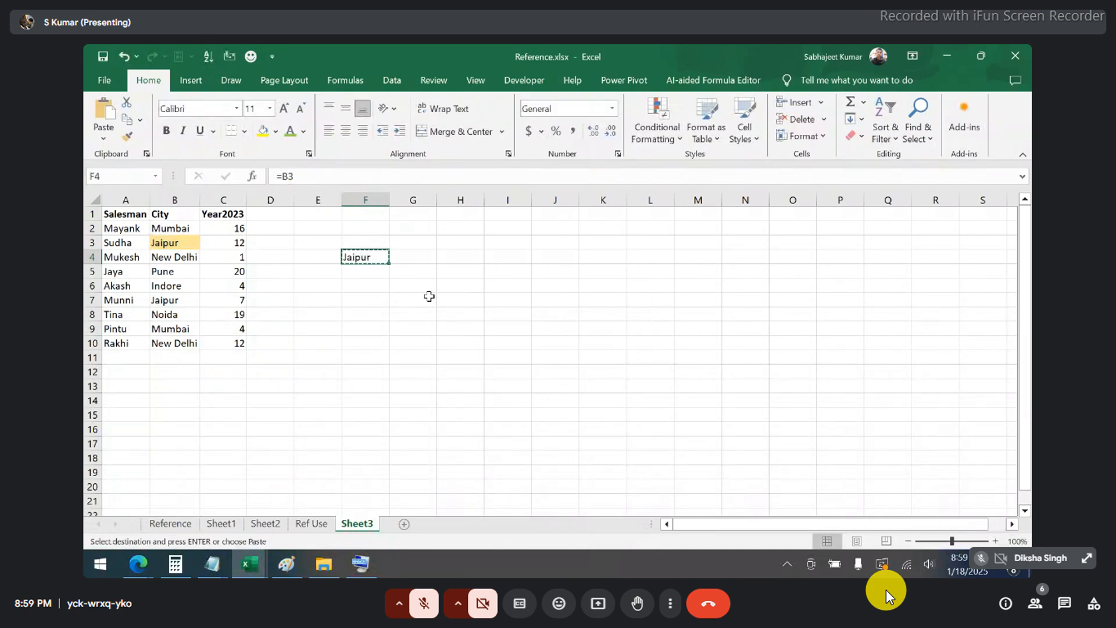
click(372, 320)
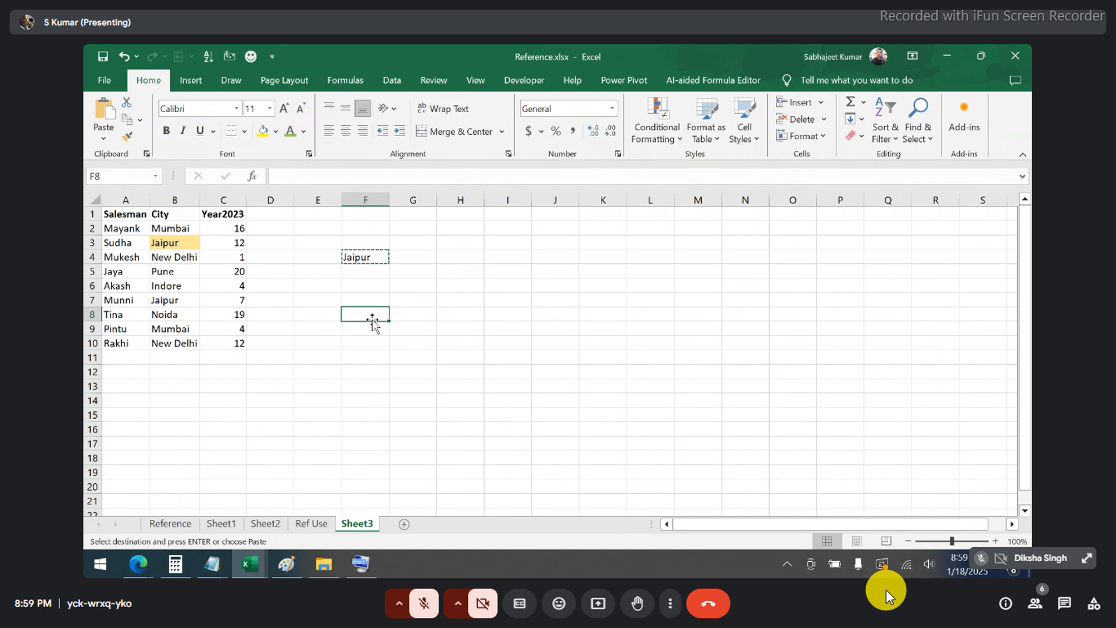
key(ctrl+alt+v)
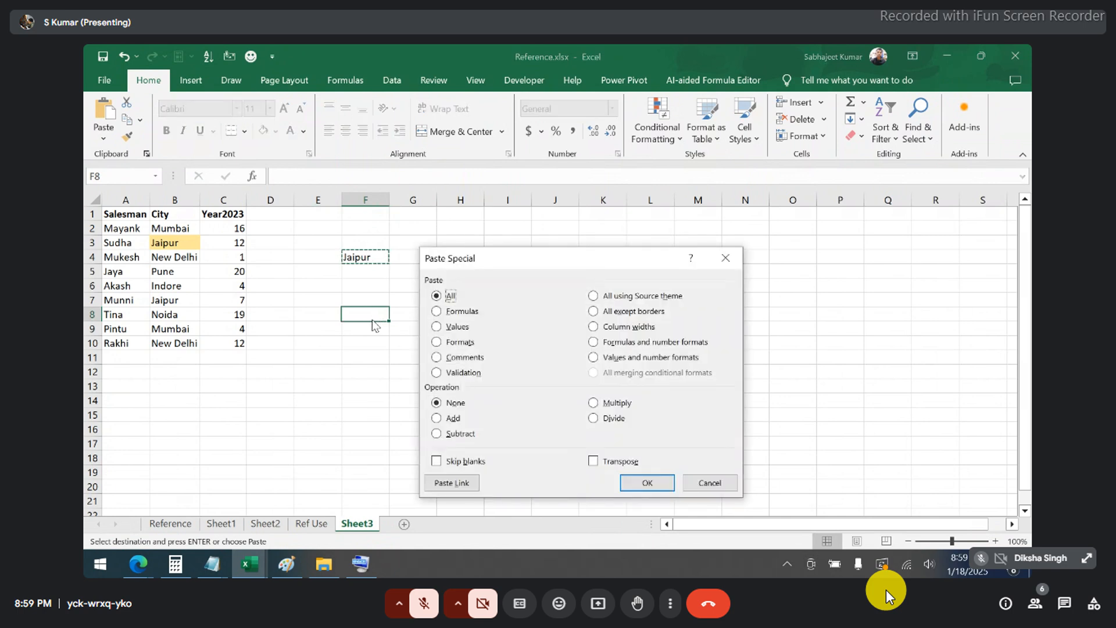
drag(500, 254, 649, 223)
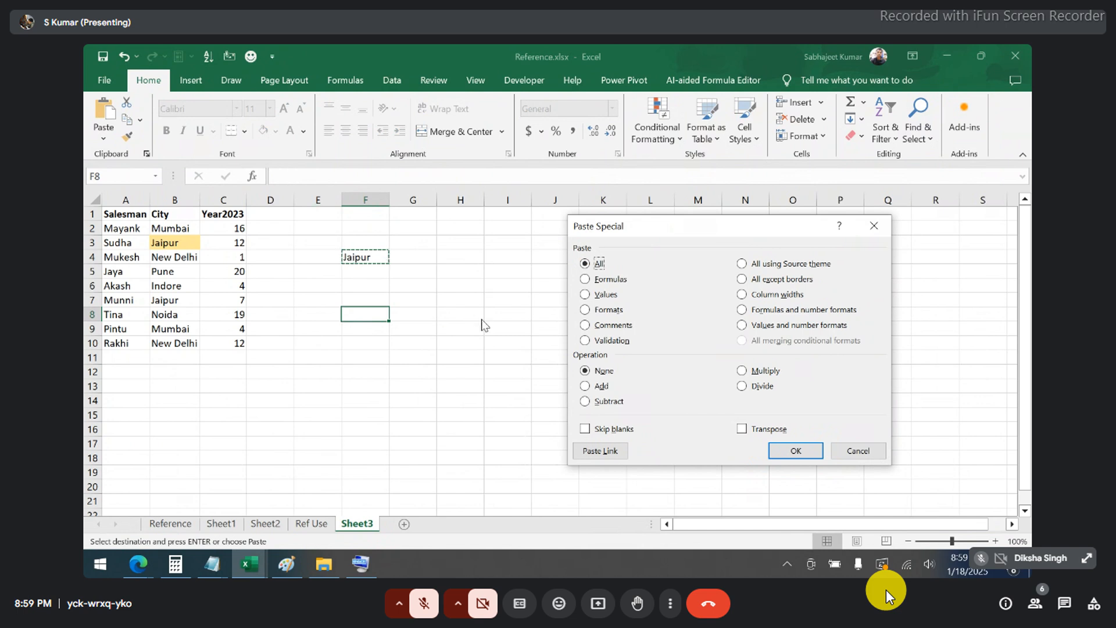
click(841, 447)
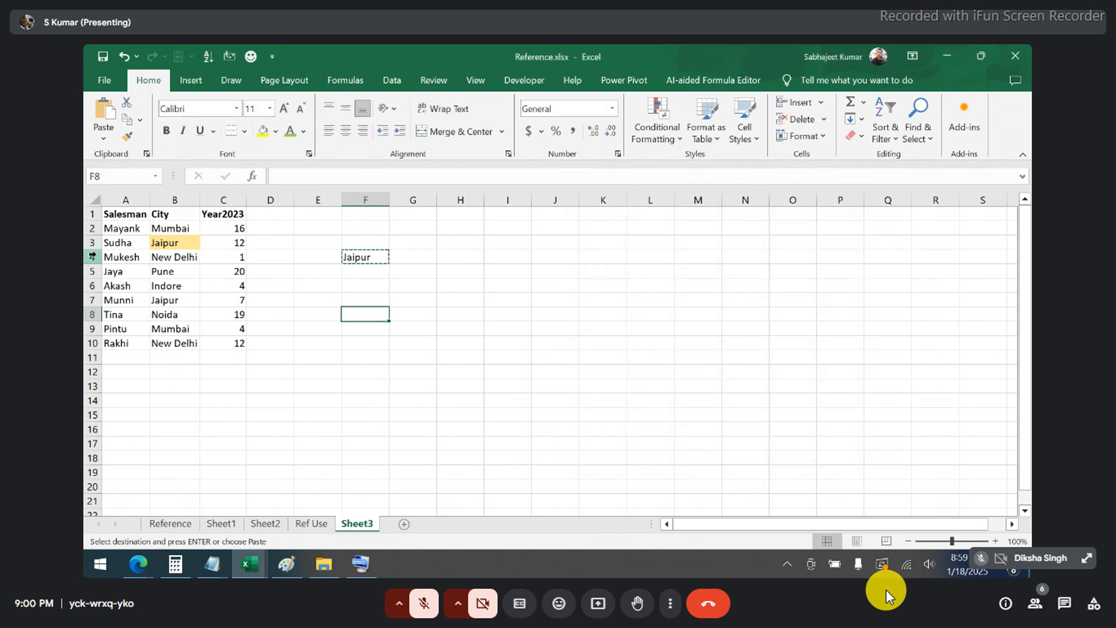
- Copy the highlighted city in B3 to E7 and inspect the pasted cell's content
click(158, 244)
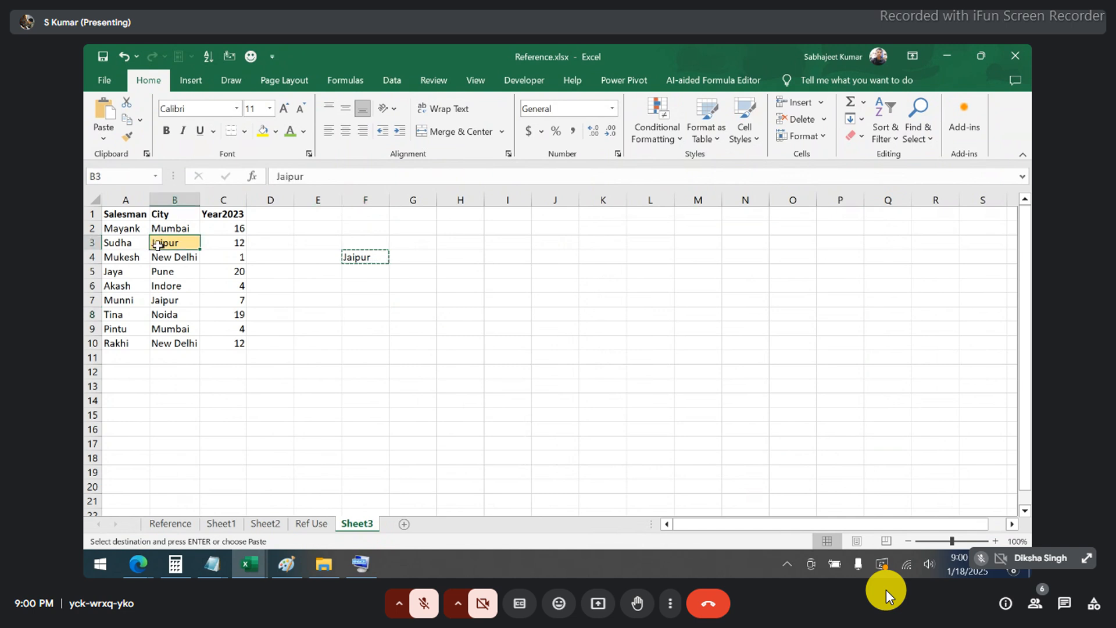
key(ctrl+c)
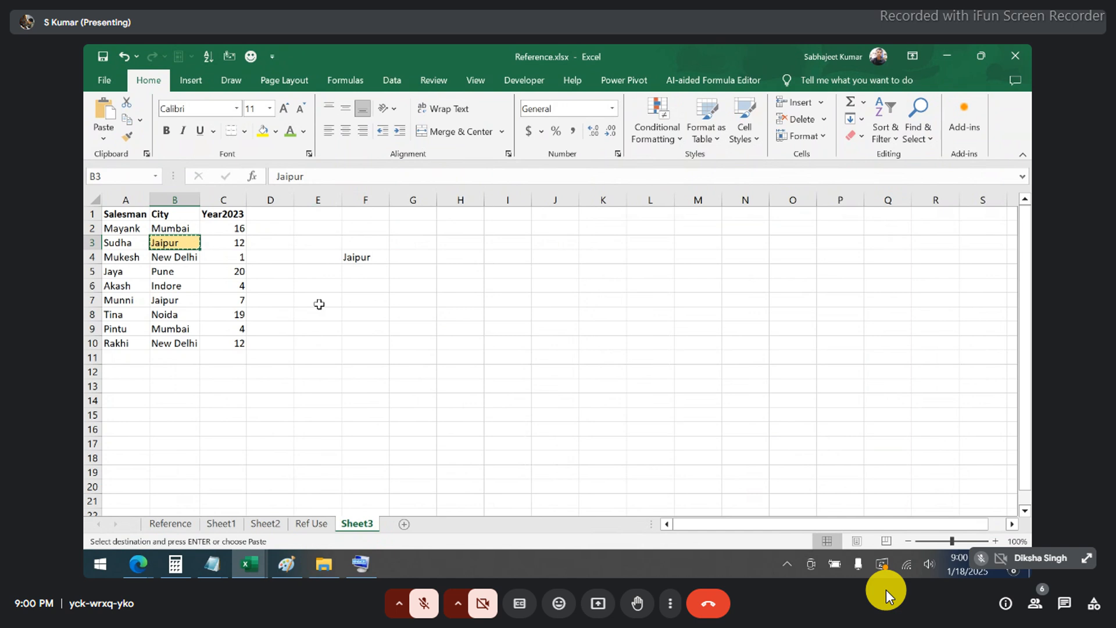
click(319, 303)
key(ctrl+v)
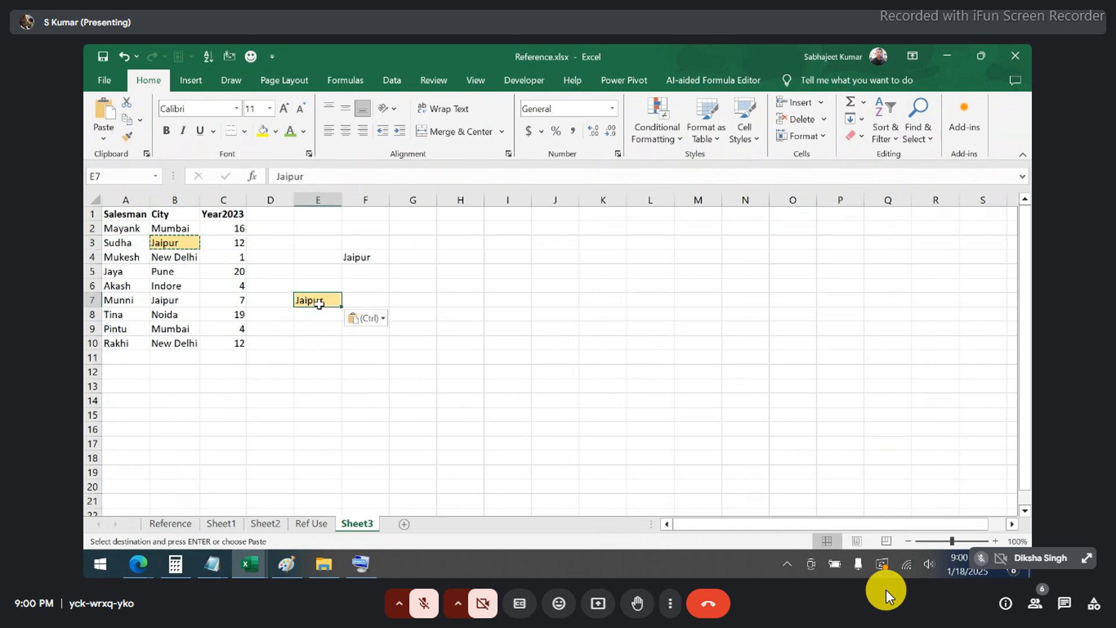
double_click(277, 175)
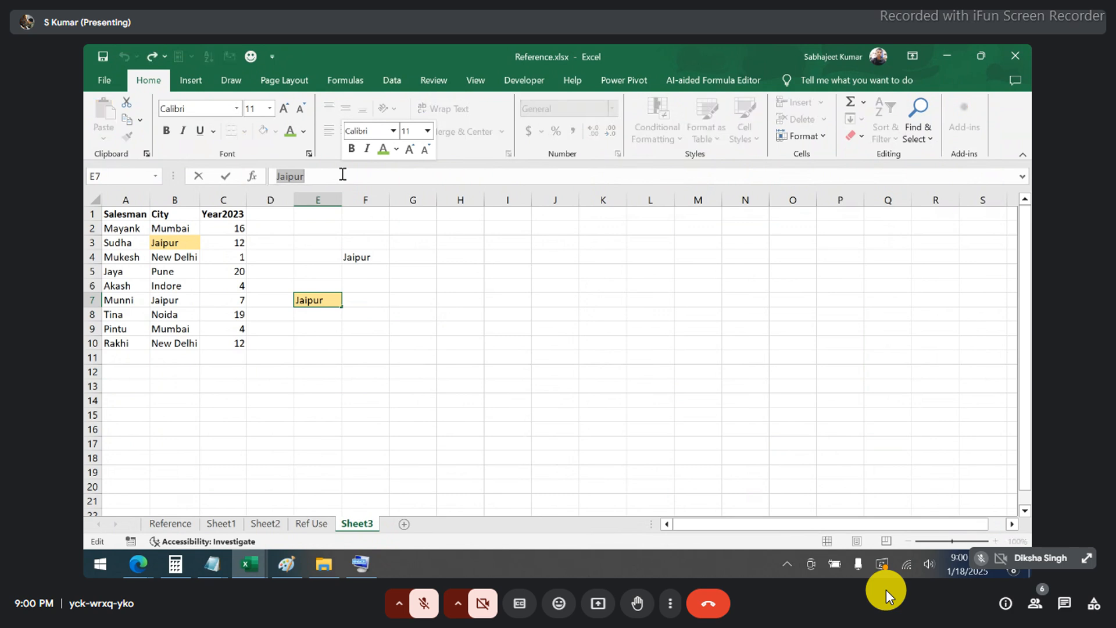
key(Escape)
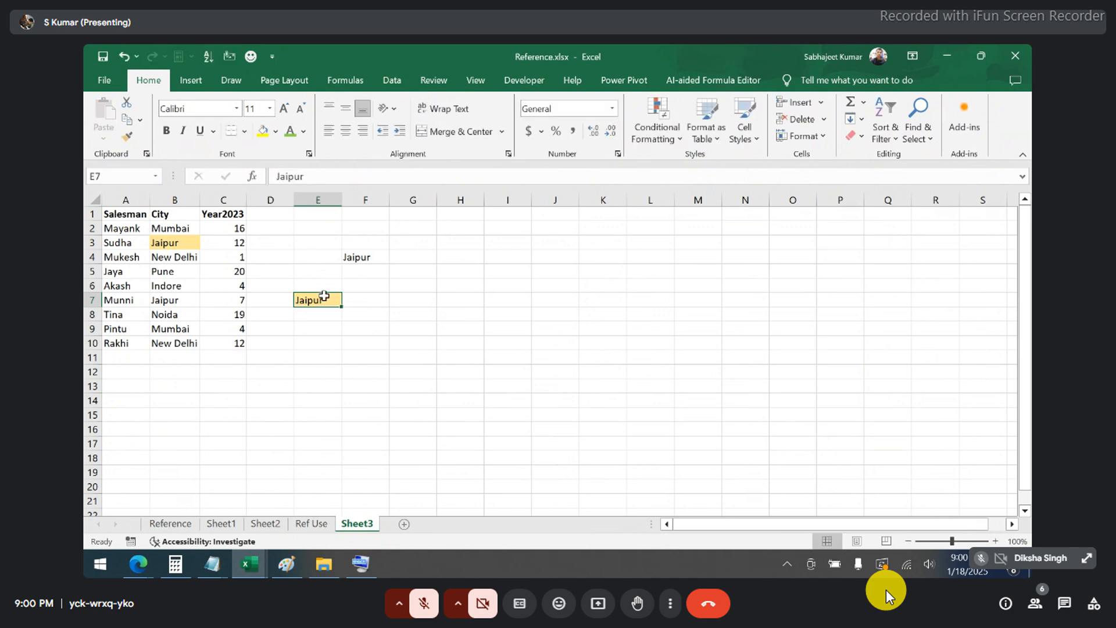
- Copy E7 to E9, and select F4 to compare its formula
key(ctrl+c)
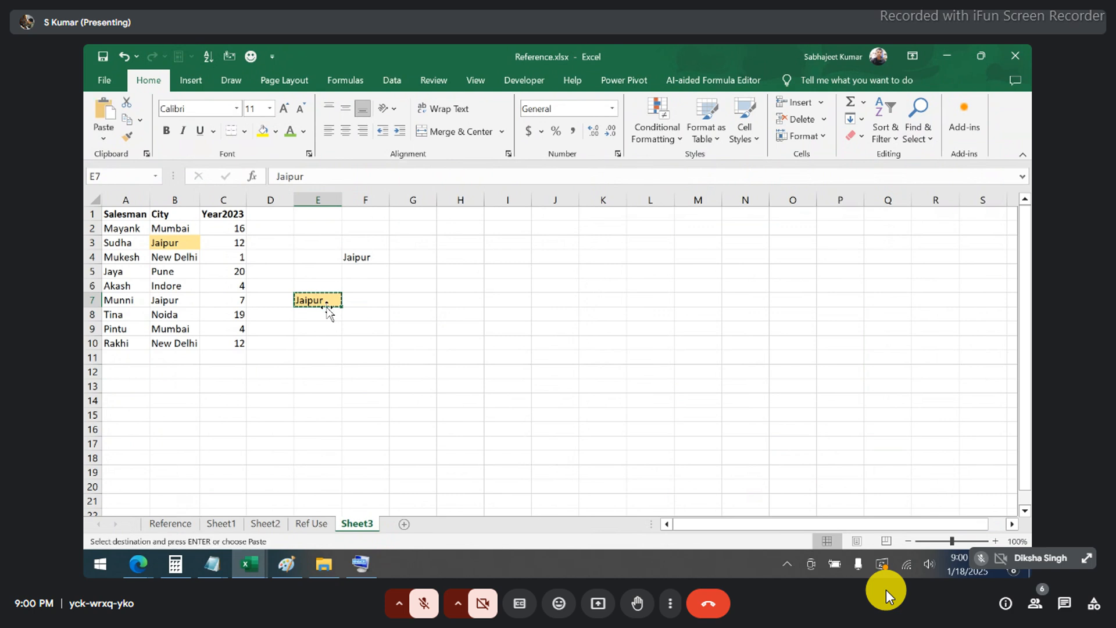
click(322, 326)
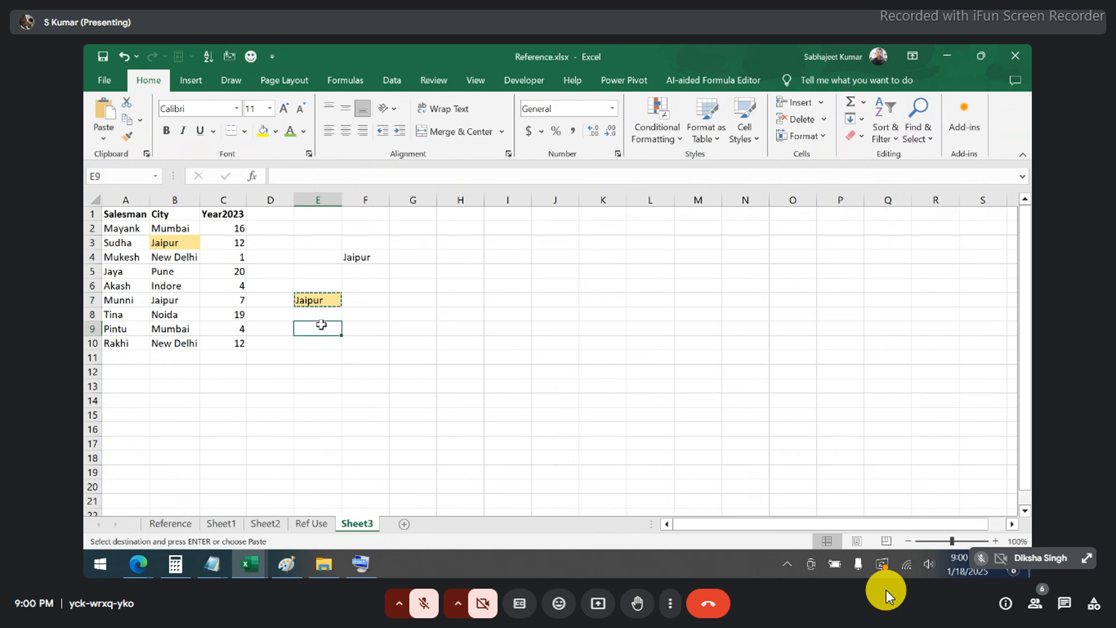
key(ctrl+v)
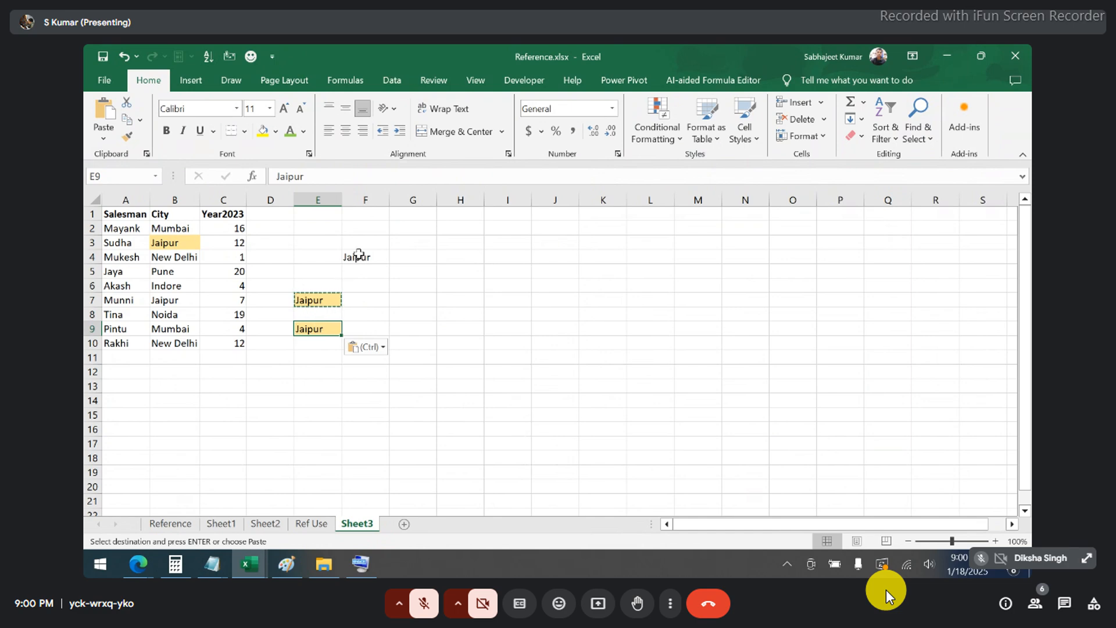
click(359, 254)
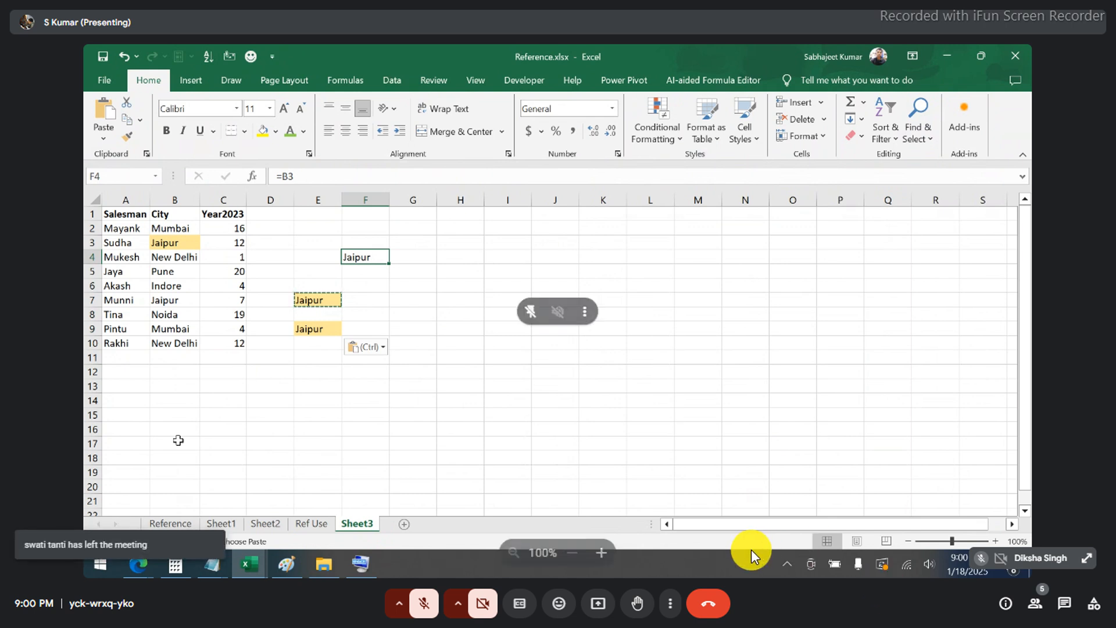
- Unmute the meeting microphone to respond, mute it again, and check the participant list during and after the reply
click(423, 603)
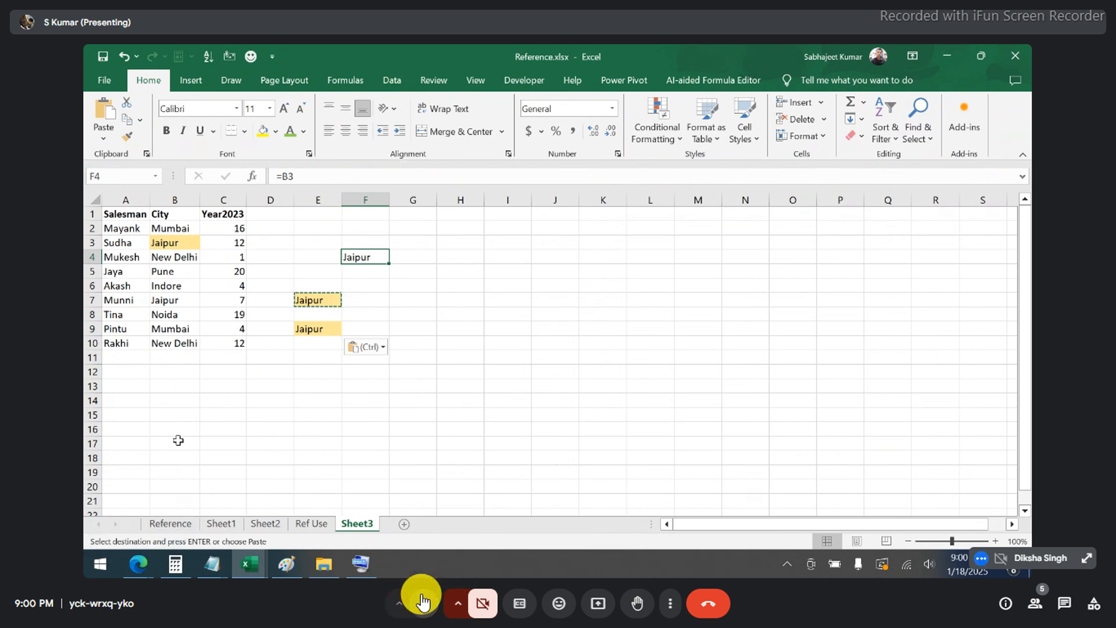
click(1032, 602)
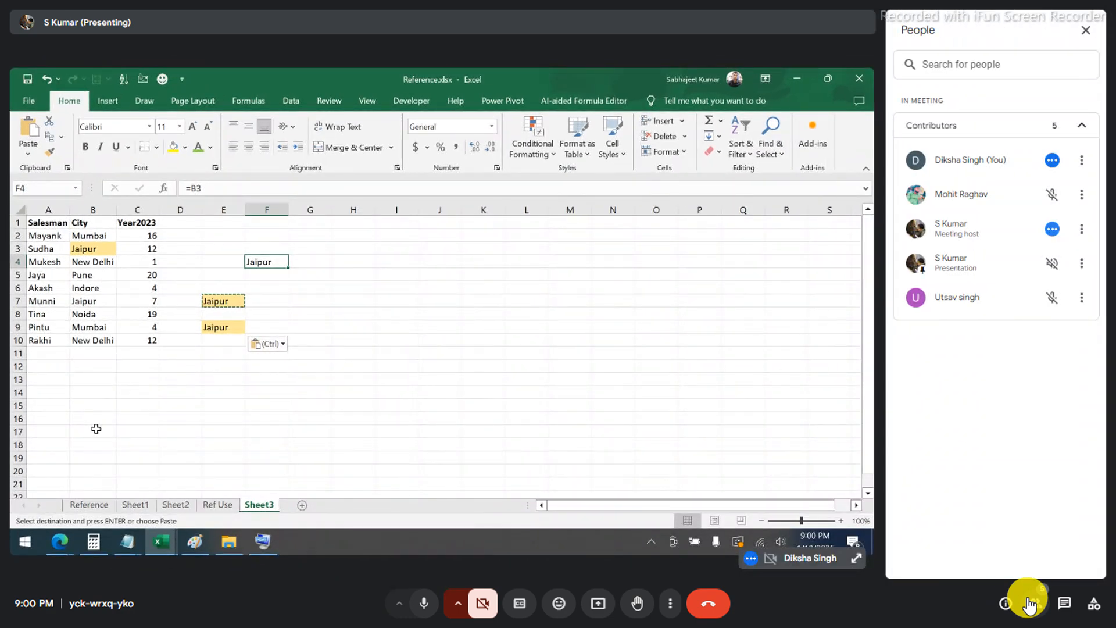
click(1030, 603)
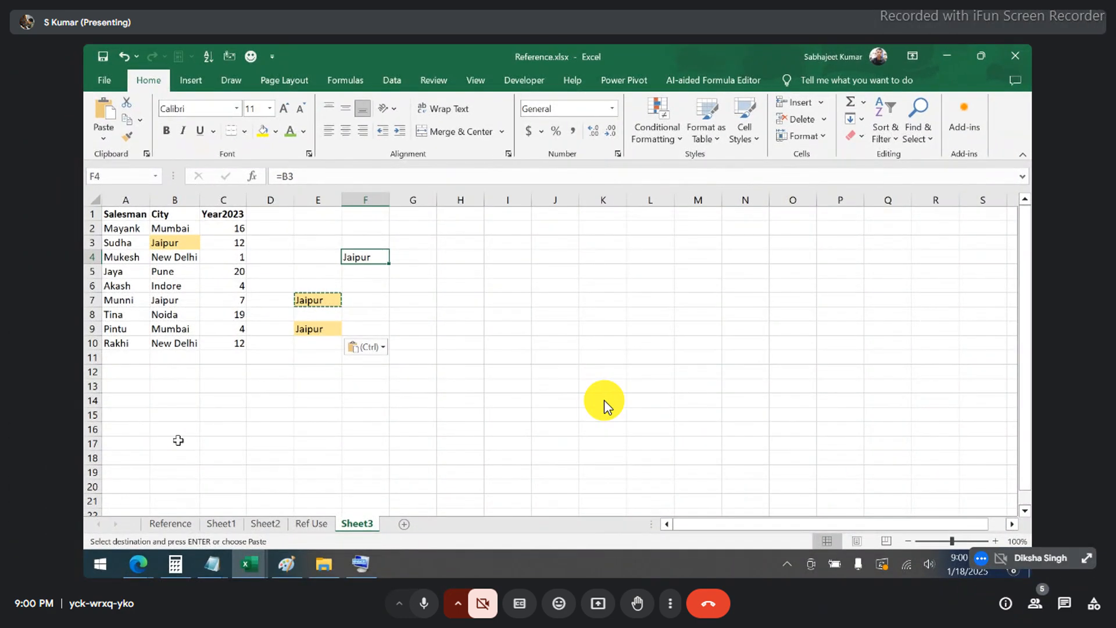
click(424, 604)
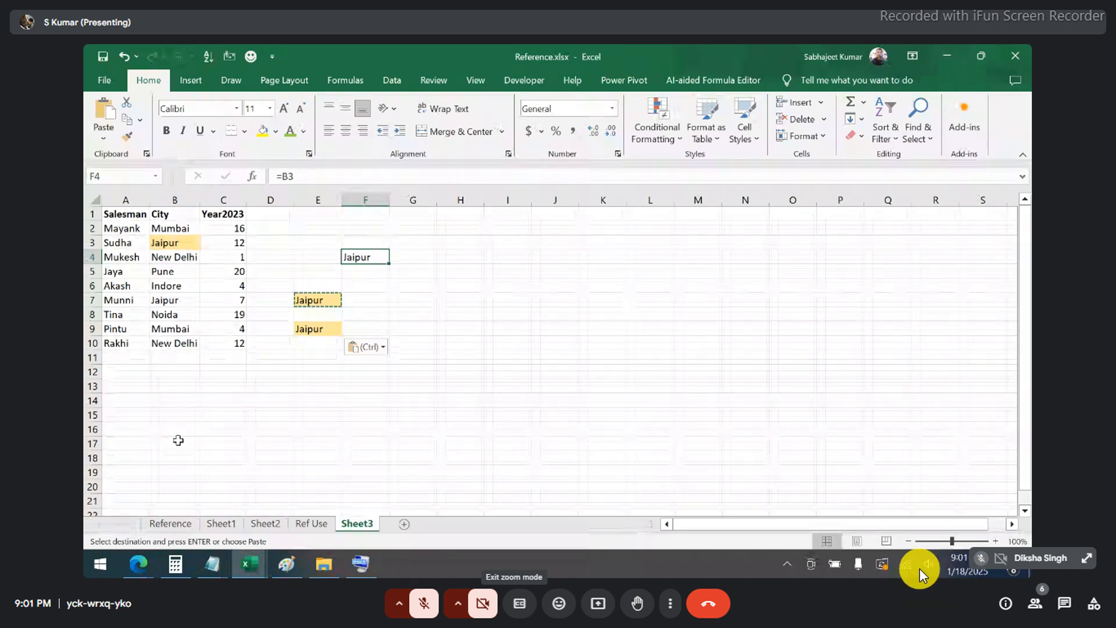
click(1037, 604)
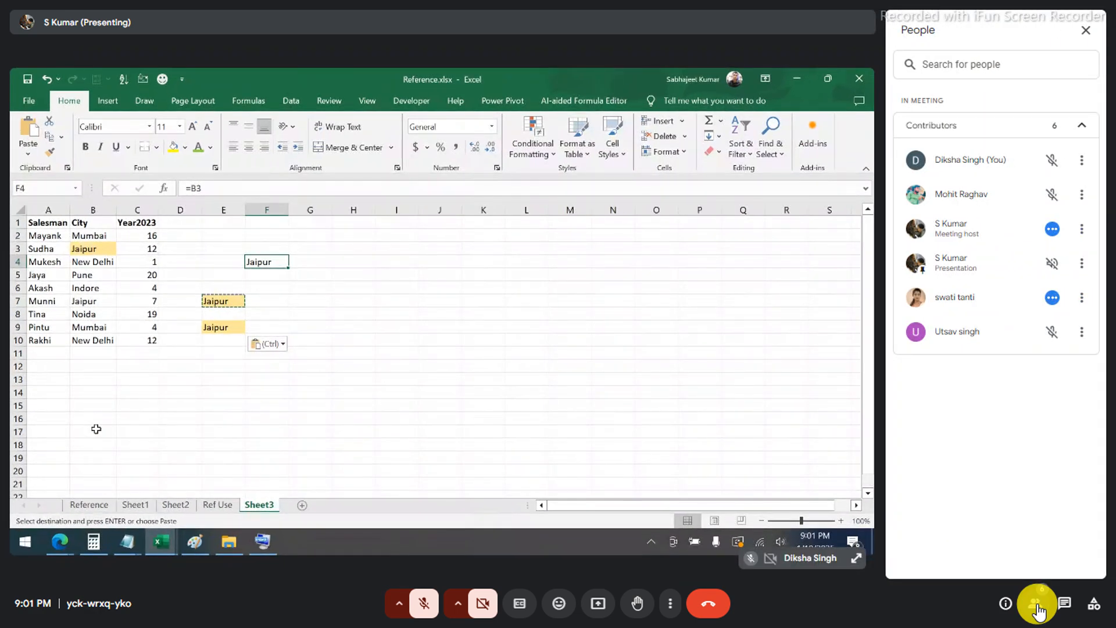
click(1037, 606)
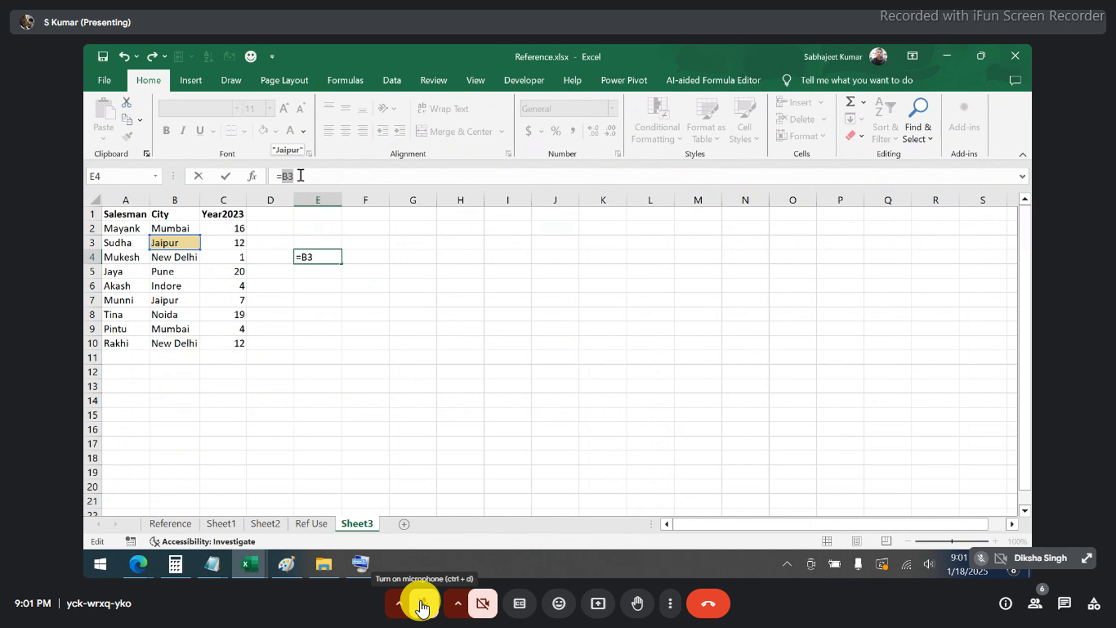
- Confirm the relative reference =B3 in E4 and inspect its formula without changing it
key(Return)
key(Up)
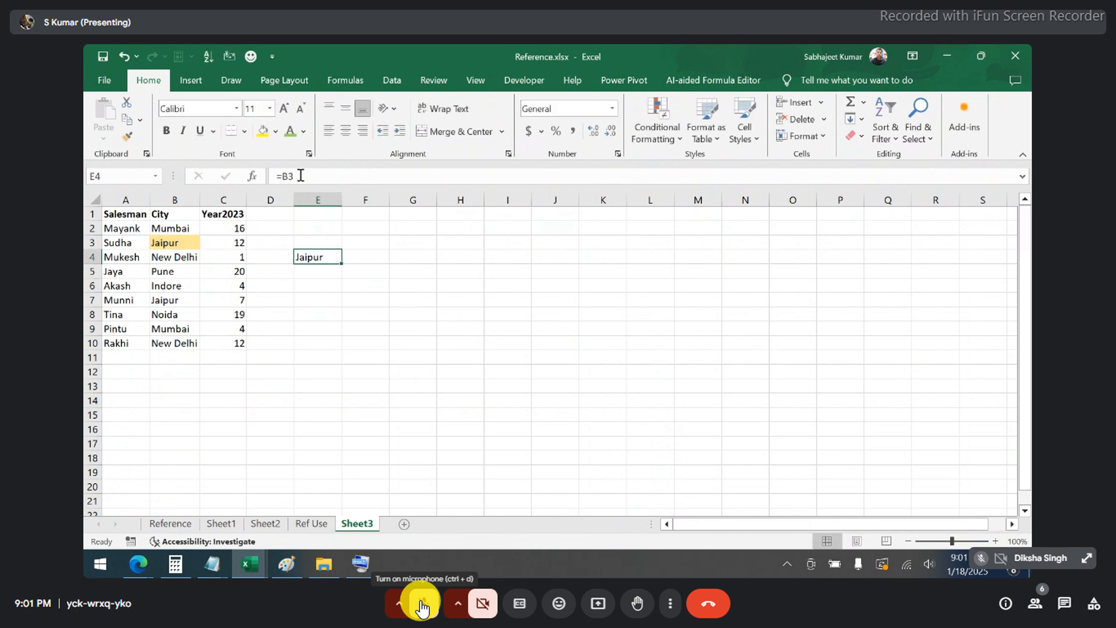
drag(307, 174, 248, 172)
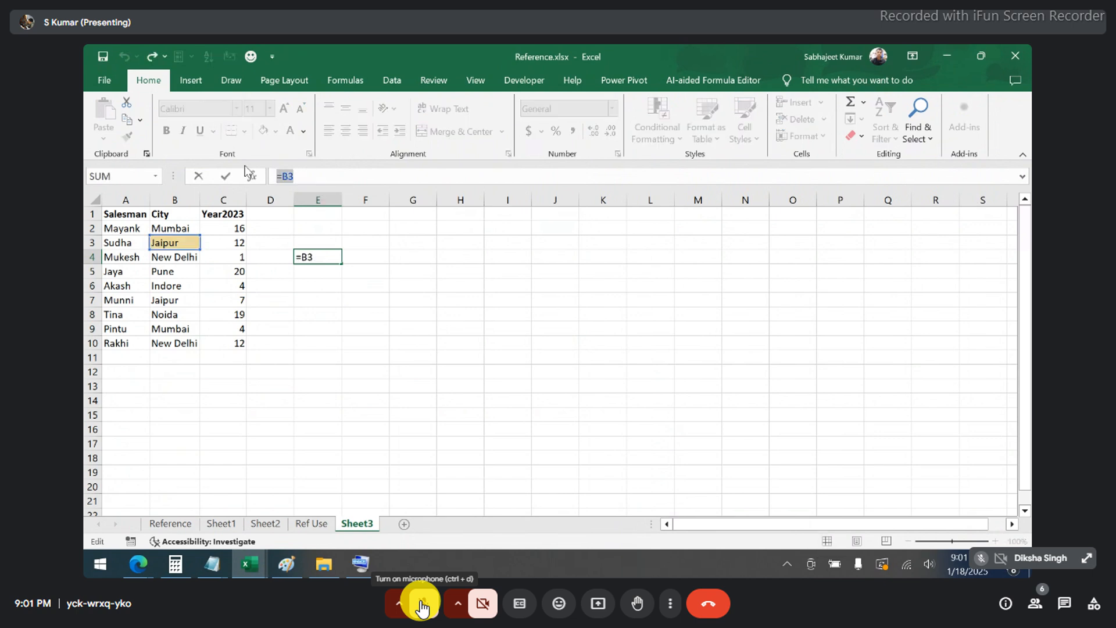
key(Escape)
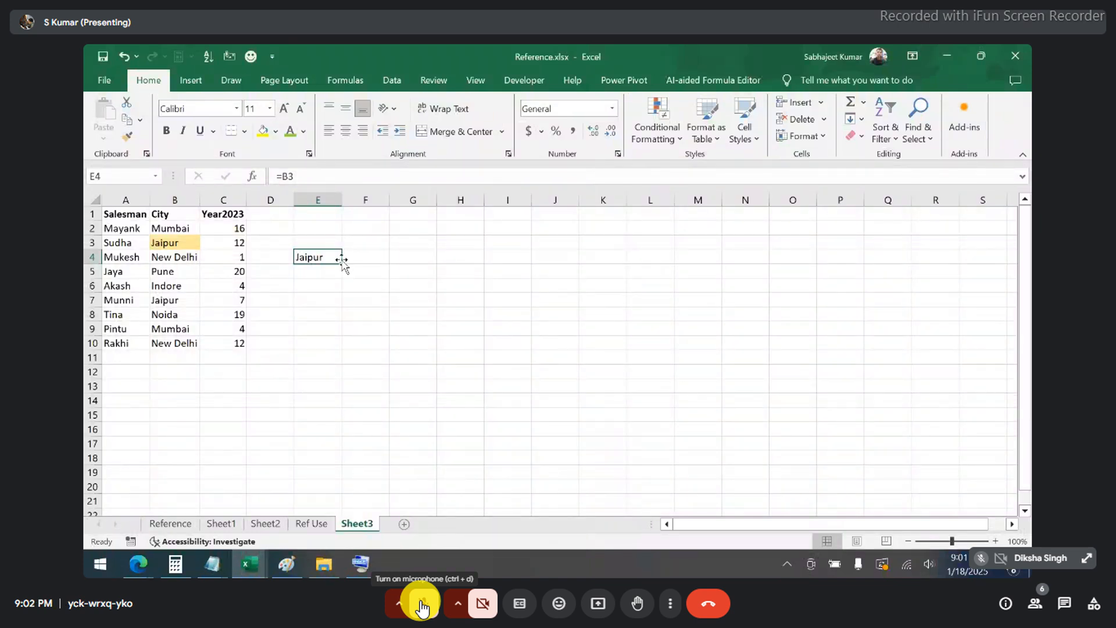
- Re-examine the reference in E4 and mark D7 as its copy destination with a yellow fill
key(ctrl+c)
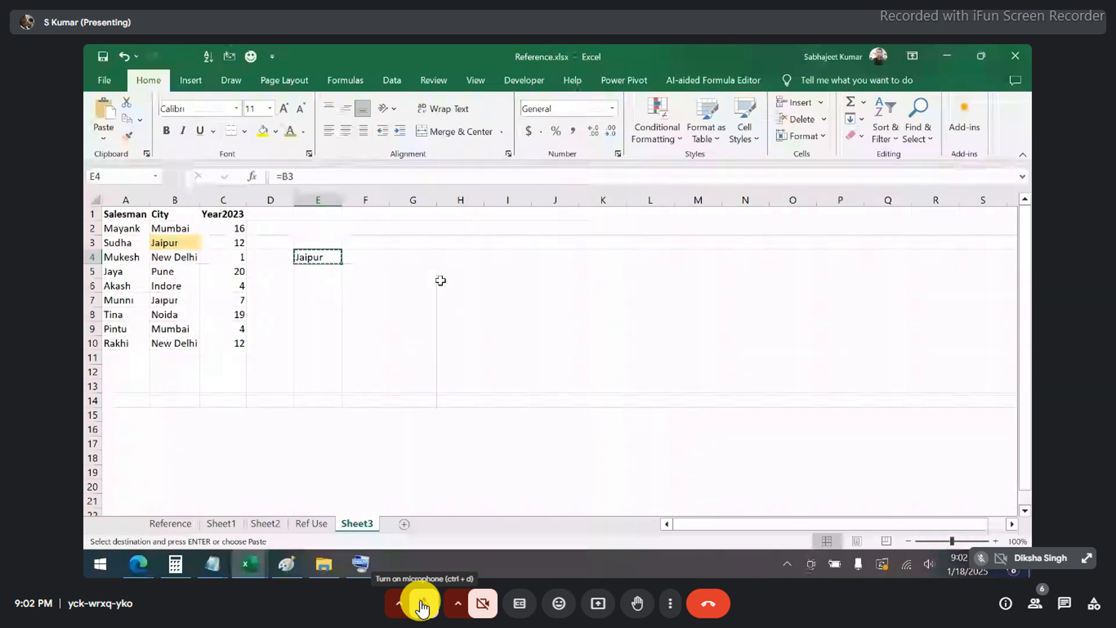
click(278, 302)
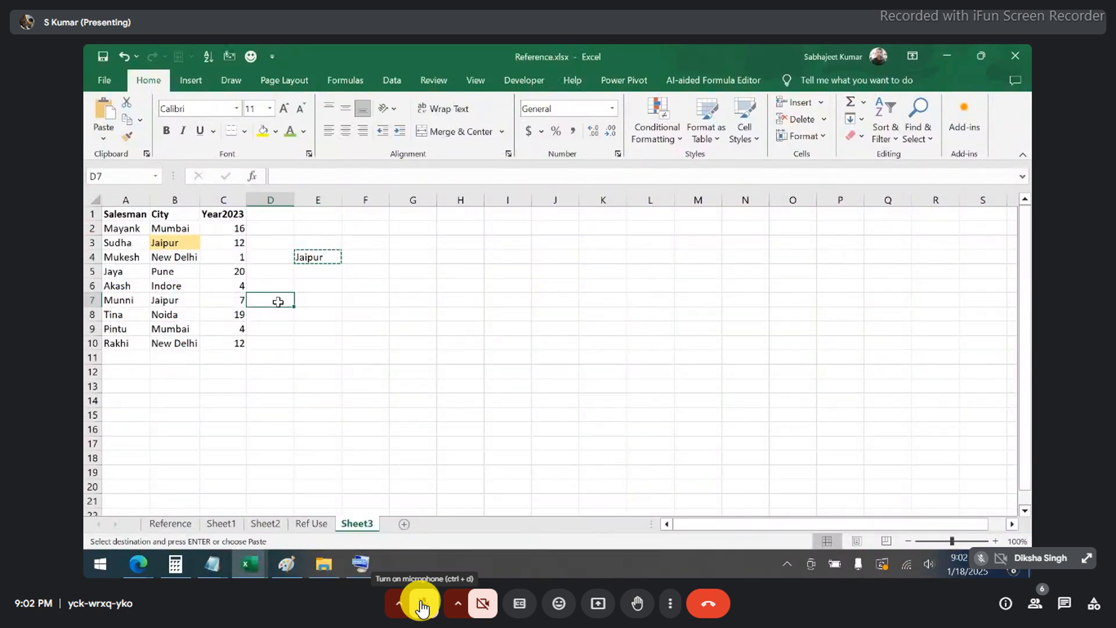
click(320, 257)
double_click(321, 257)
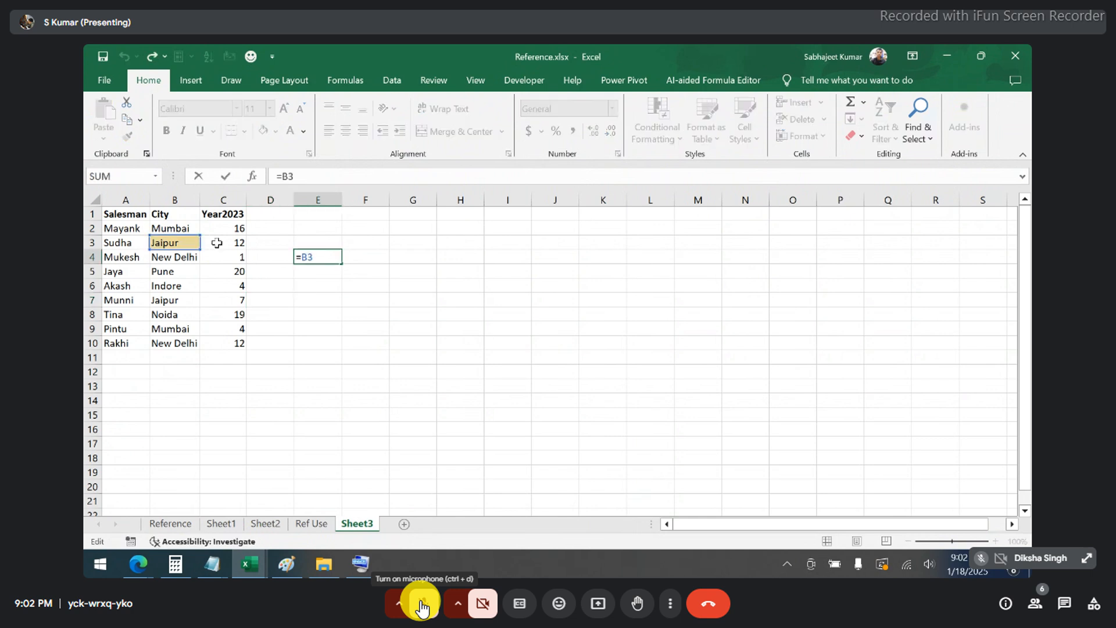
click(269, 297)
click(264, 132)
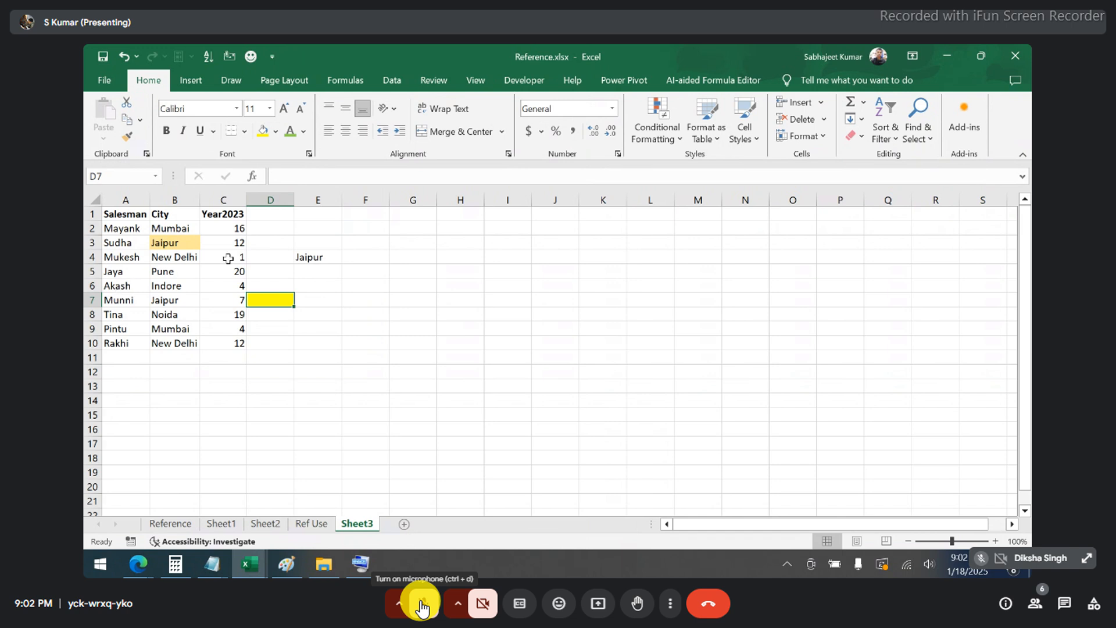
- Check the relative reference in E4 and copy its formula into the yellow cell D7
click(302, 263)
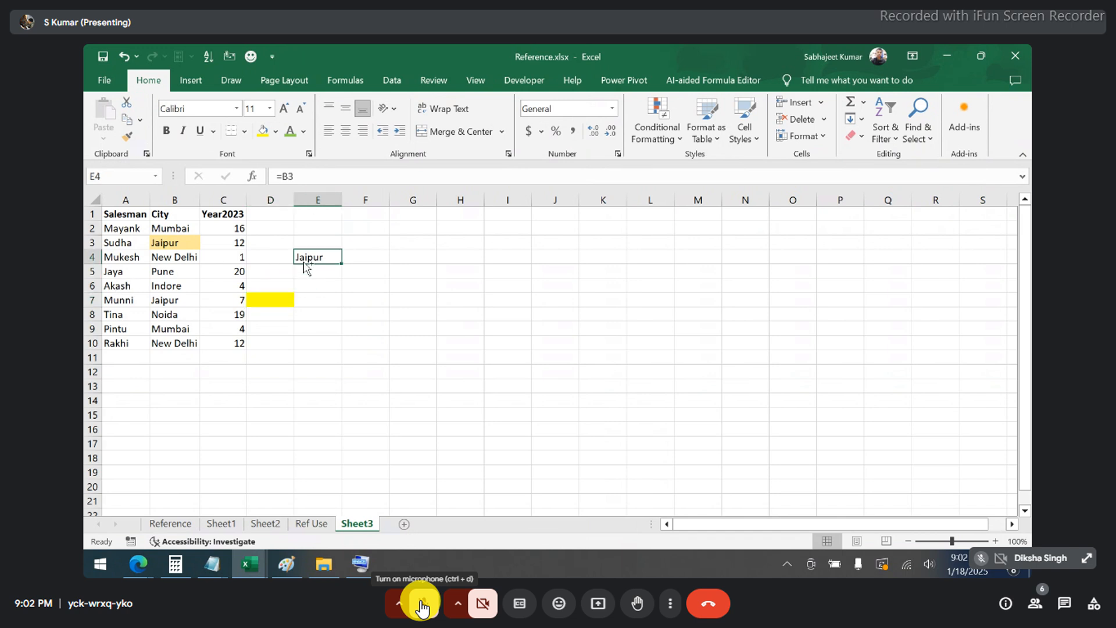
key(ctrl+c)
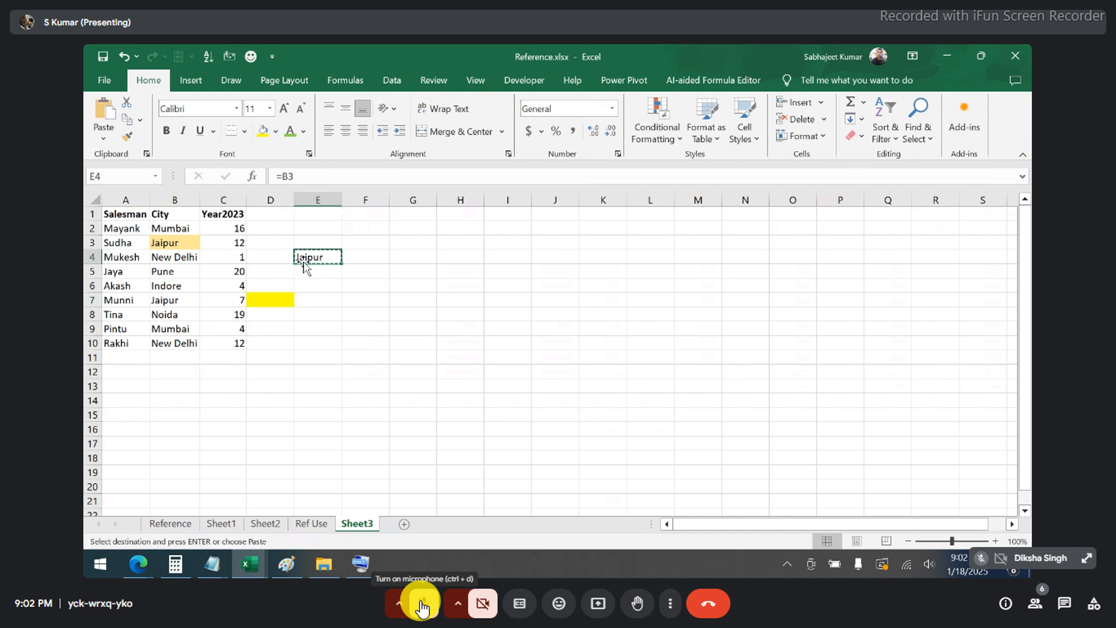
click(311, 174)
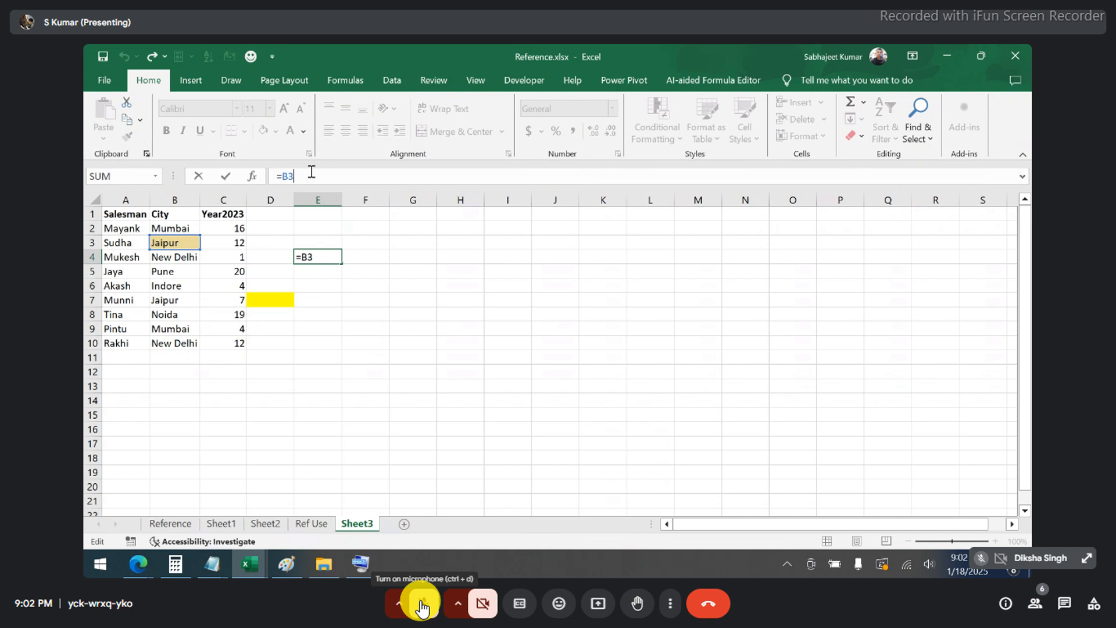
key(Escape)
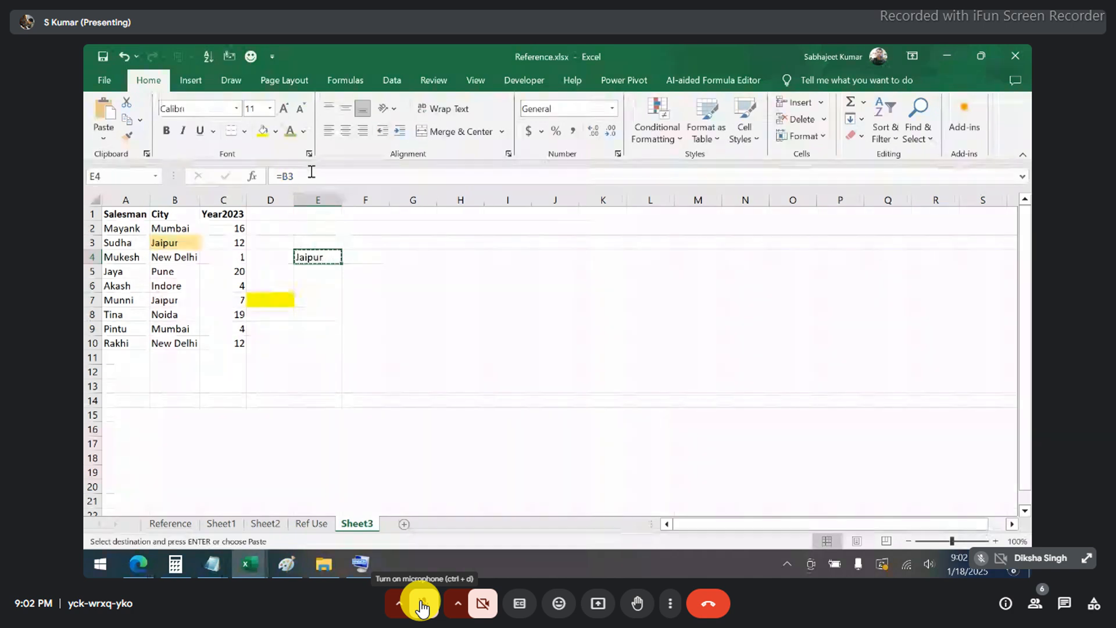
click(264, 297)
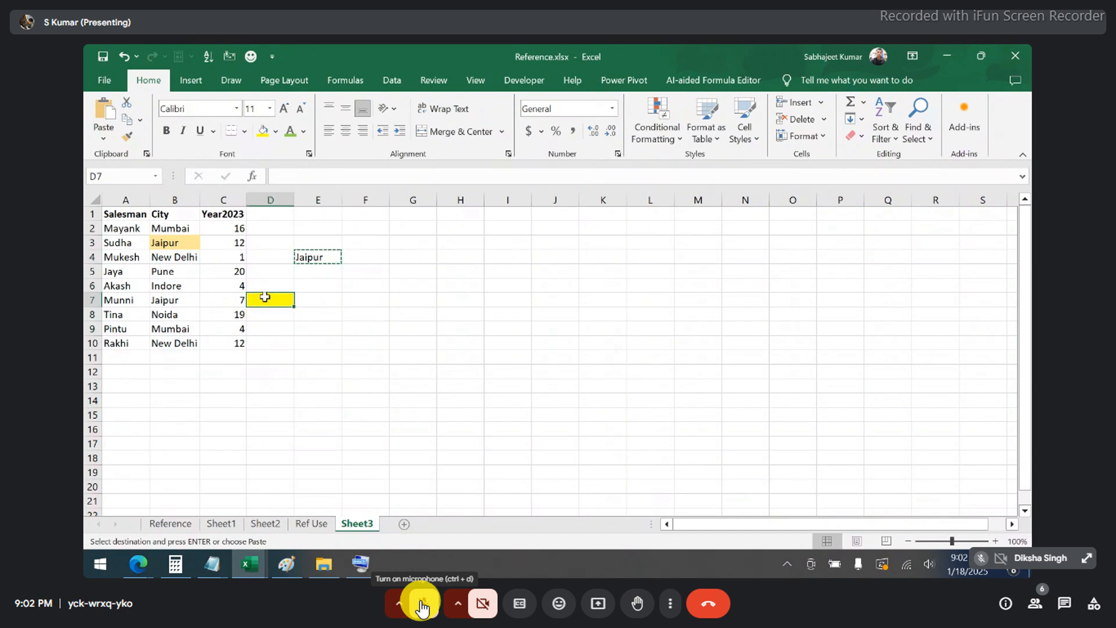
key(ctrl+c)
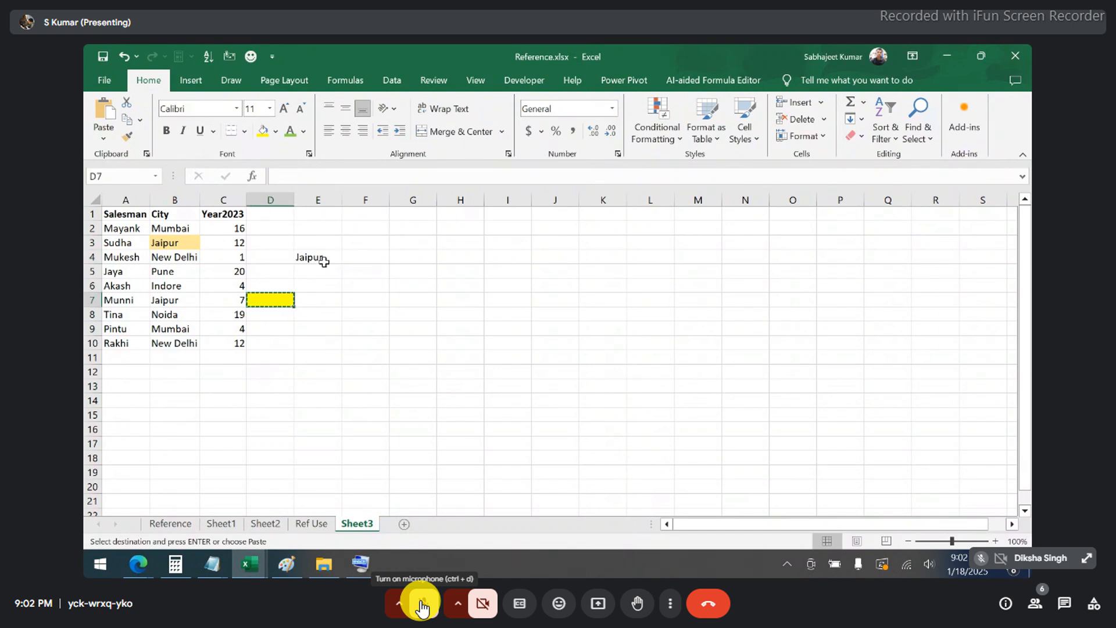
click(324, 260)
key(ctrl+c)
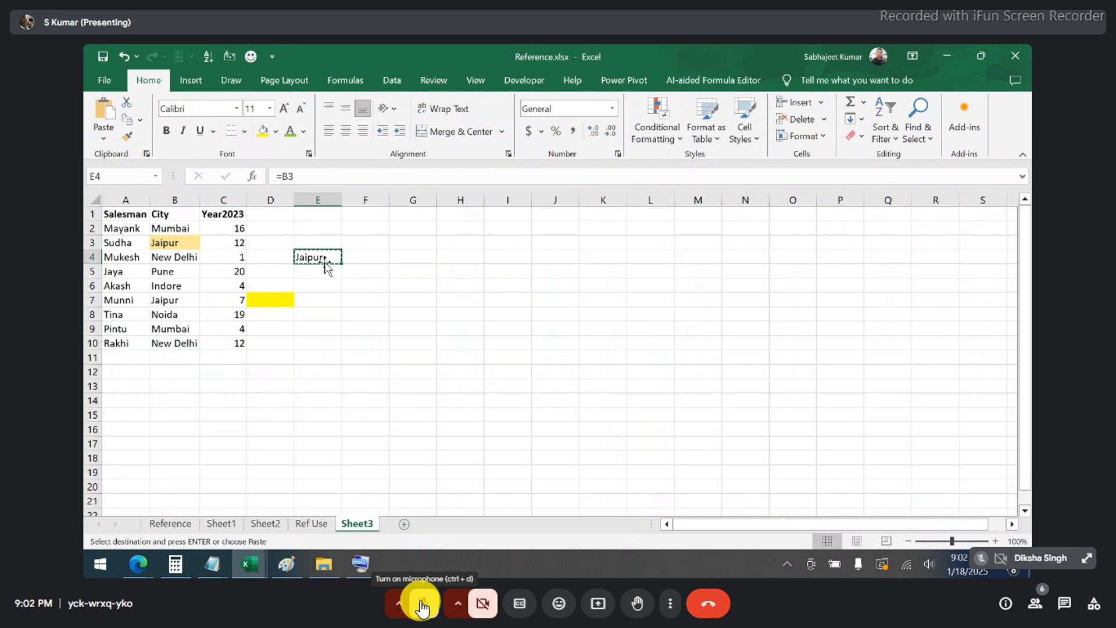
click(277, 300)
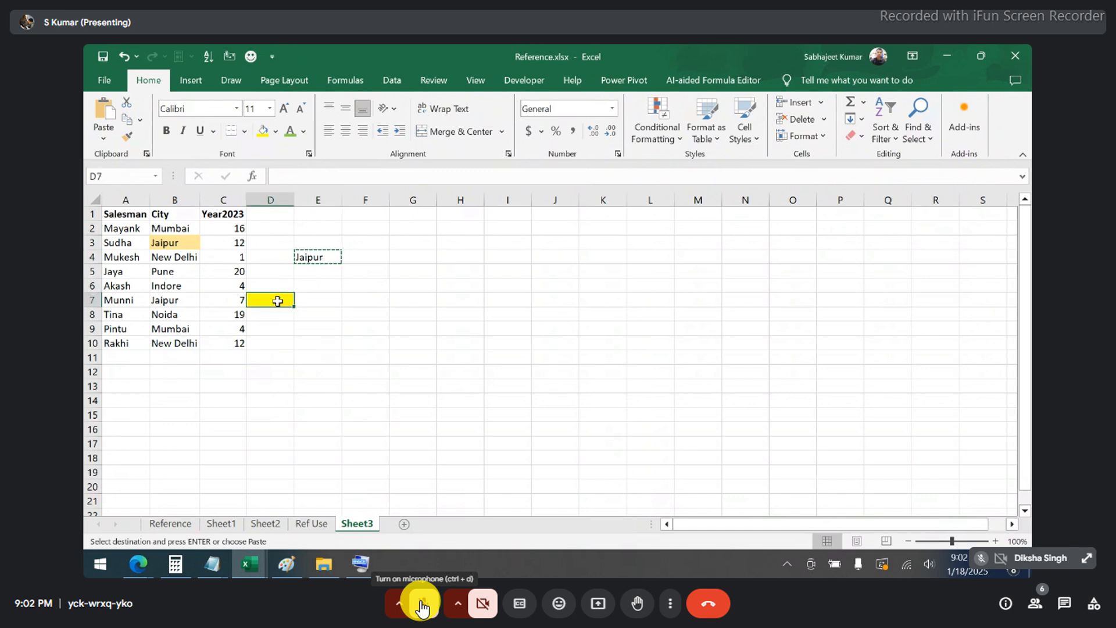
key(ctrl+v)
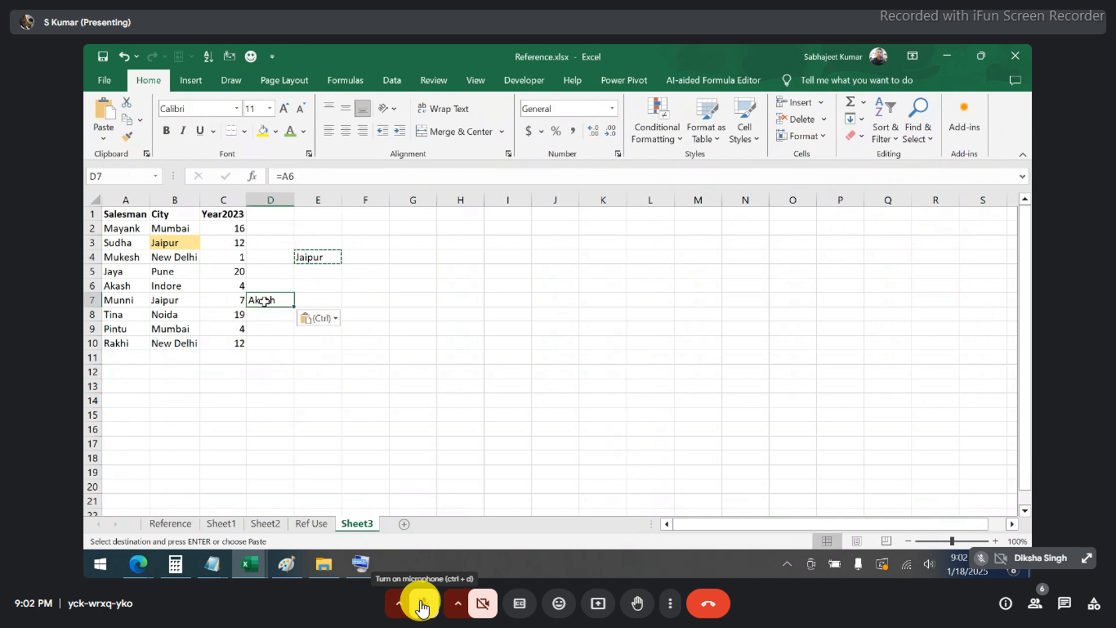
- Copy the text value in B3 to H4 and inspect the pasted content without changing it
click(174, 247)
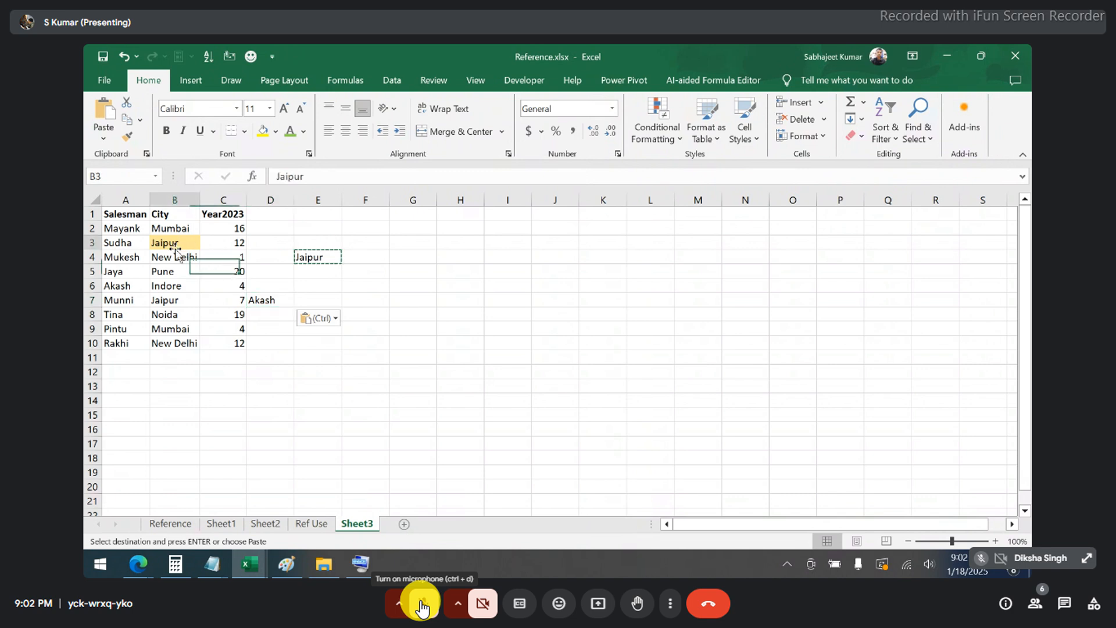
key(ctrl+c)
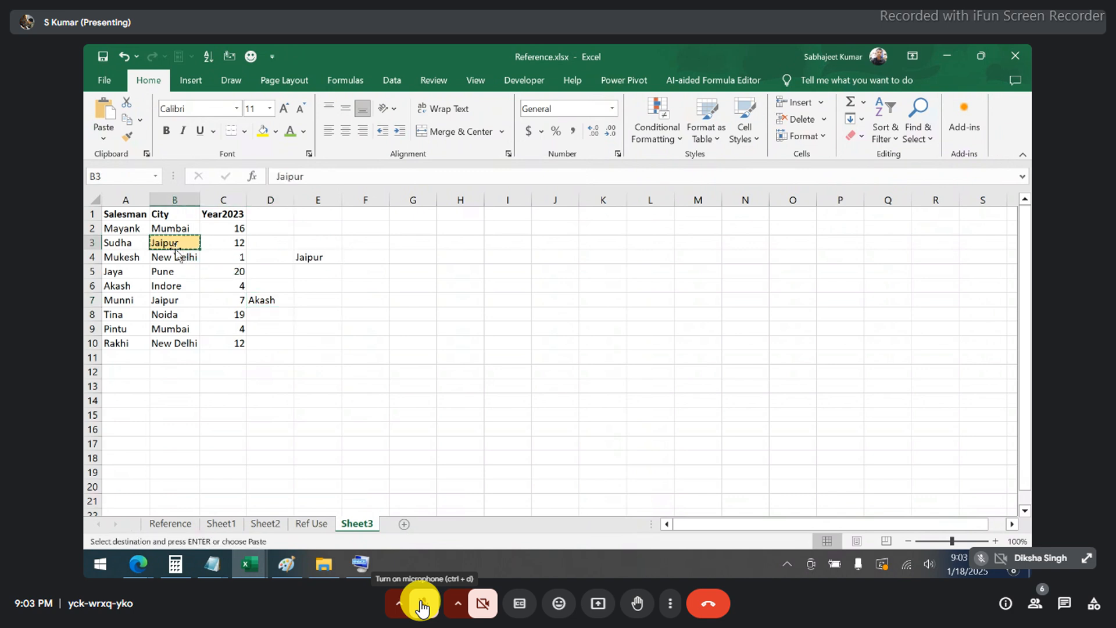
click(455, 258)
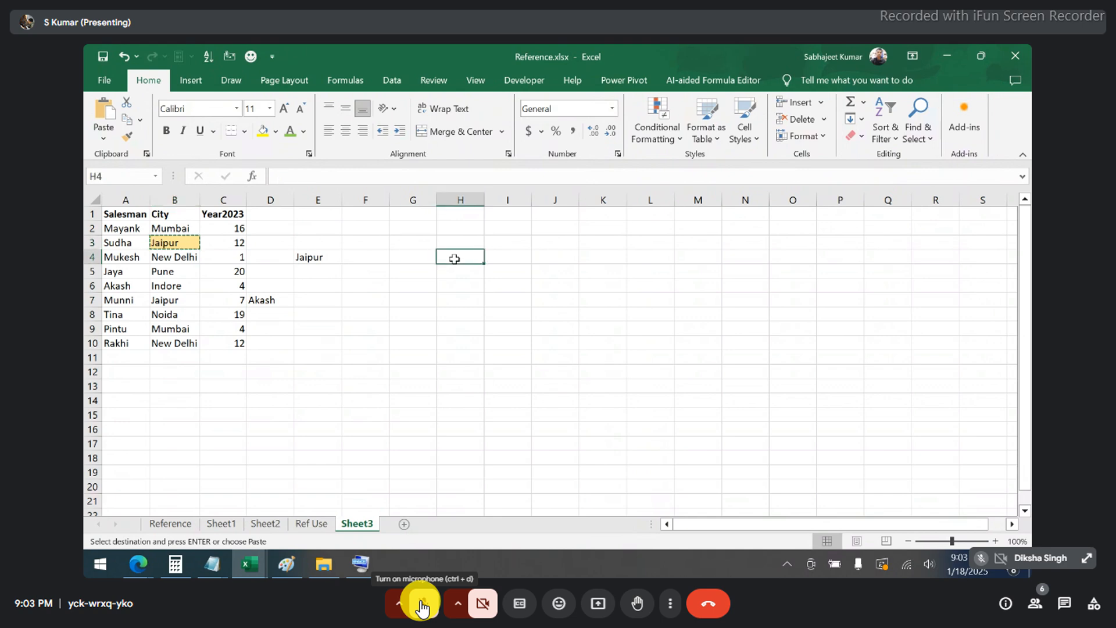
key(ctrl+v)
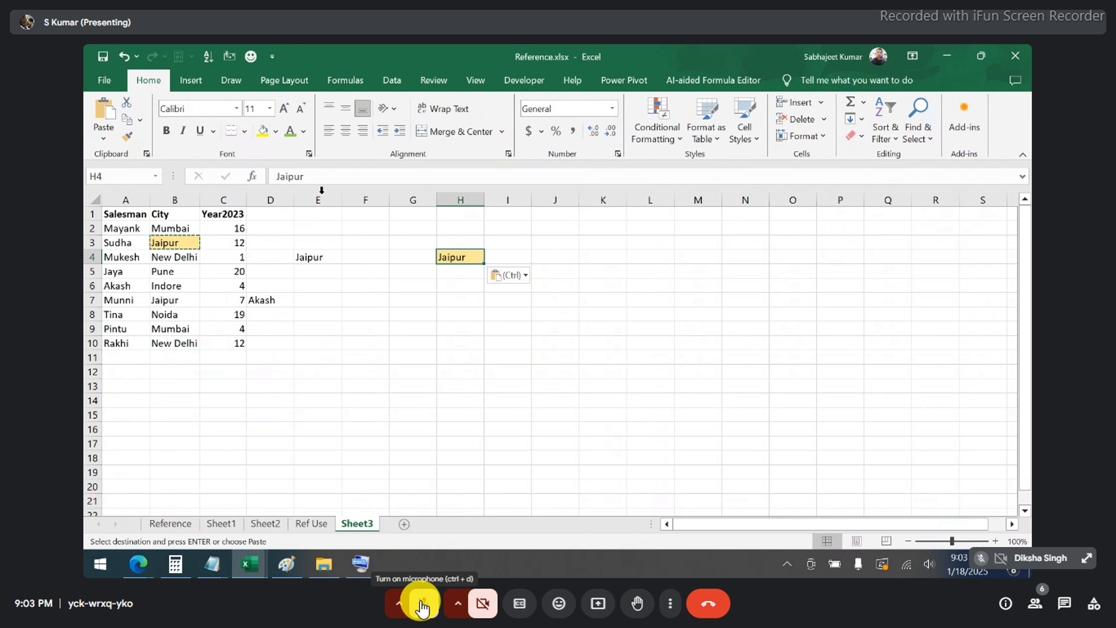
double_click(302, 177)
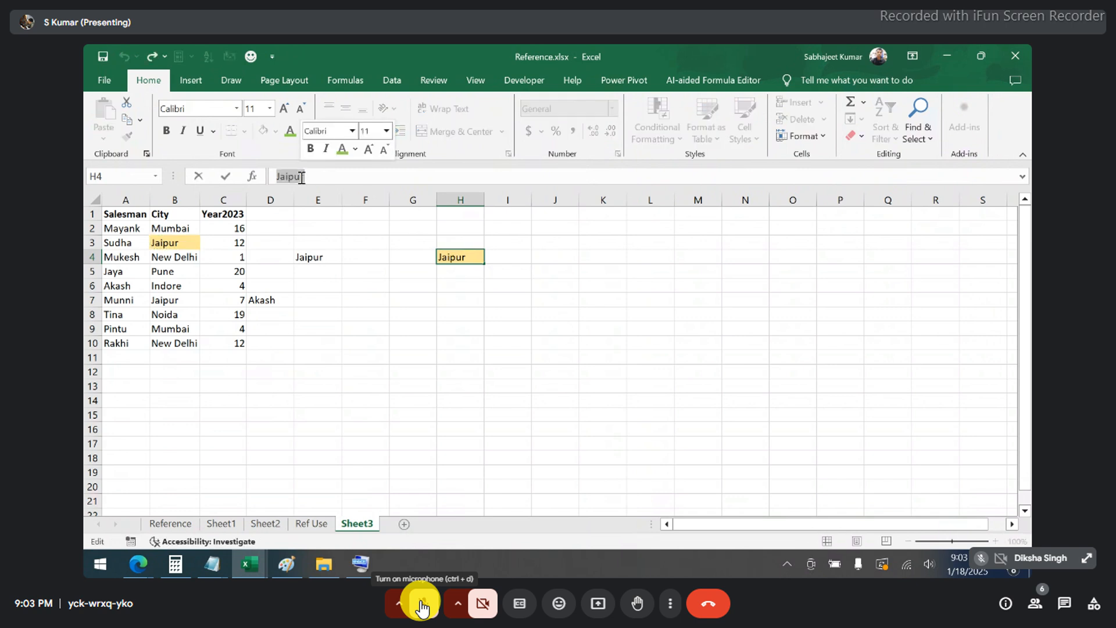
key(Escape)
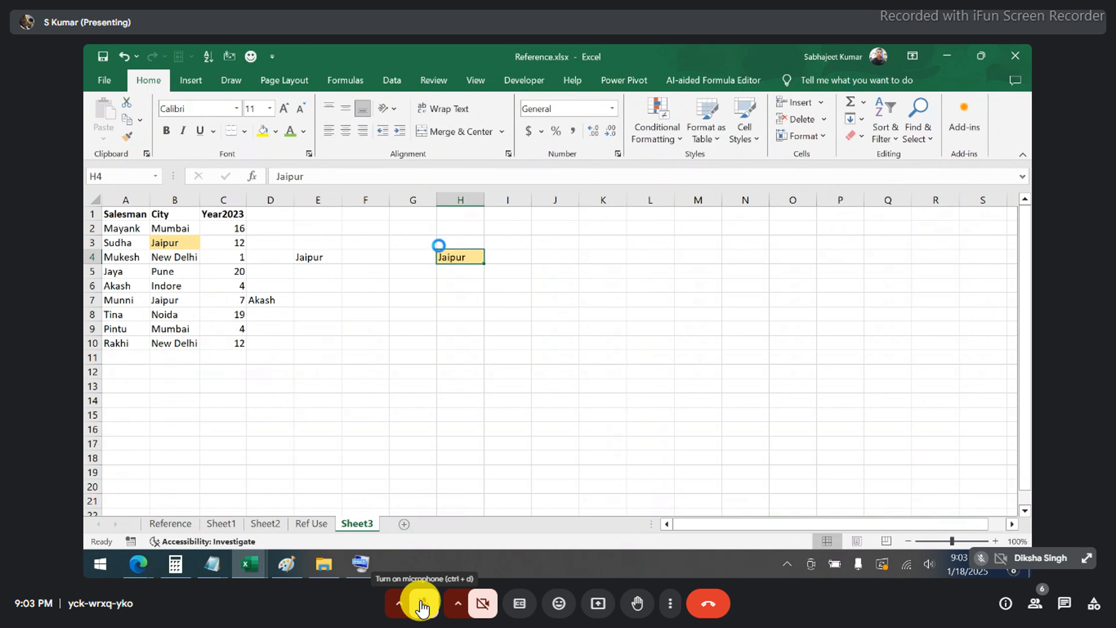
- Copy the plain text in H4 to H7 and G9
key(ctrl+c)
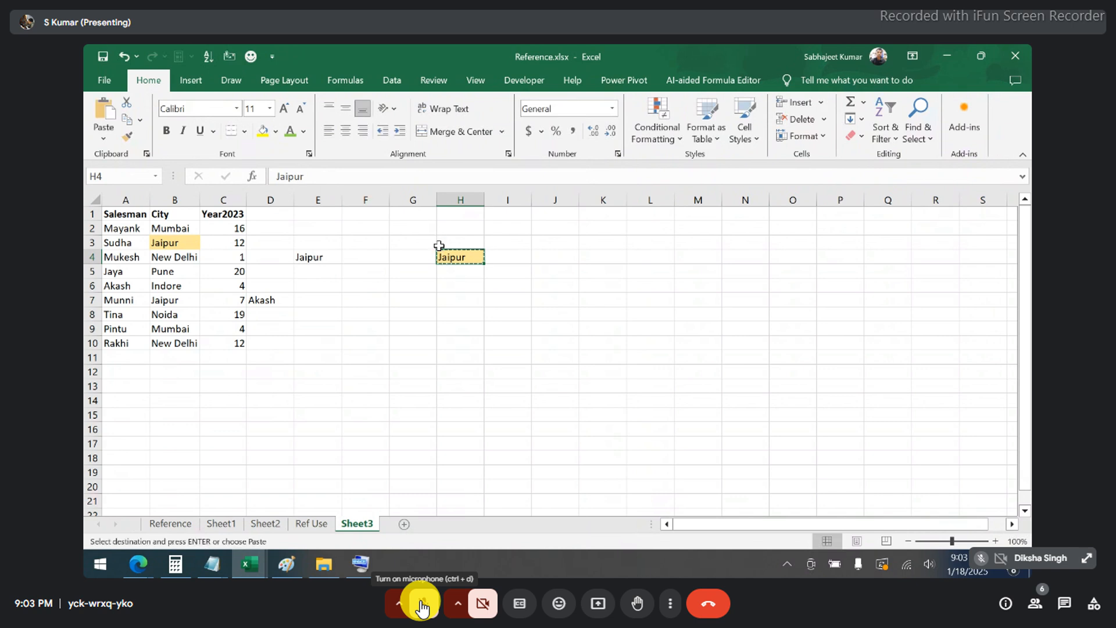
click(457, 299)
key(ctrl+v)
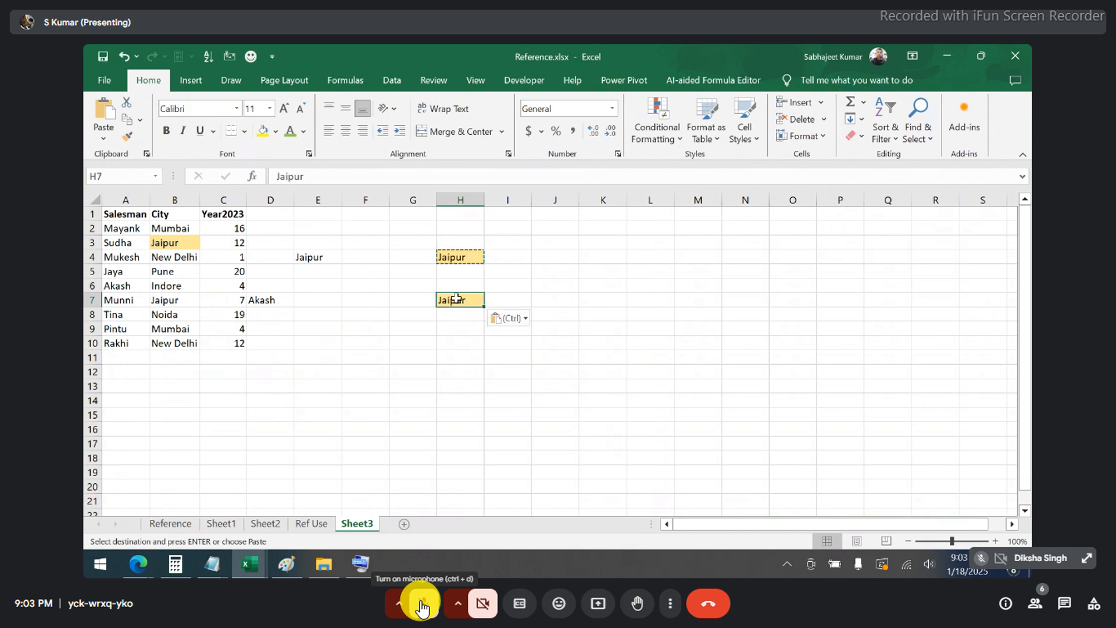
click(406, 330)
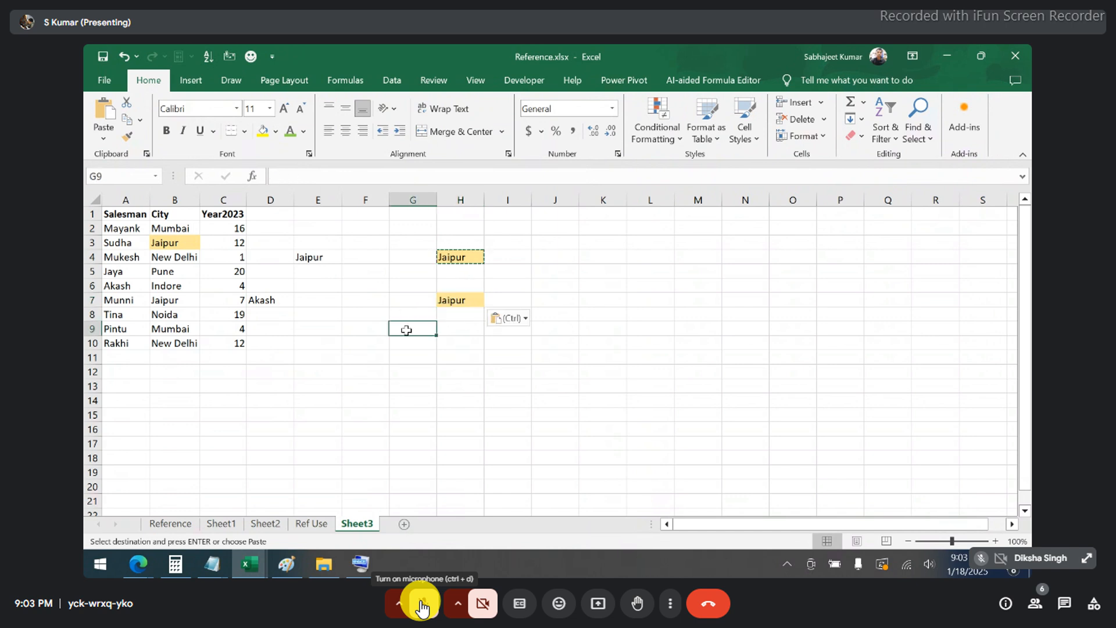
key(ctrl+v)
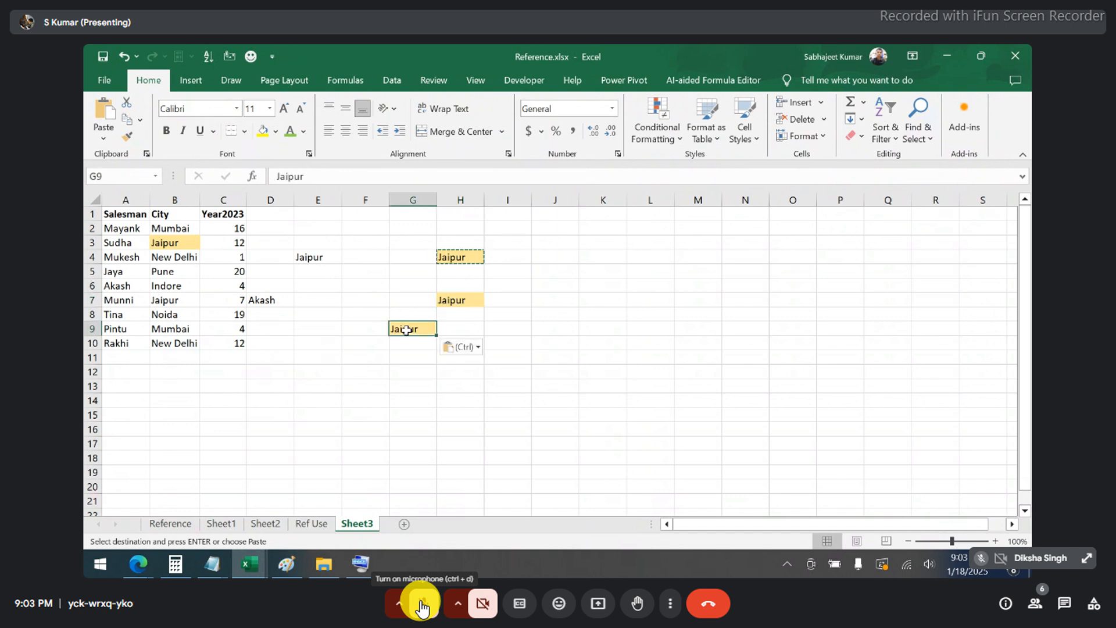
- Unmute the meeting microphone briefly to respond, mute it again, and change the reference in E4 to the absolute =$B$3
click(422, 605)
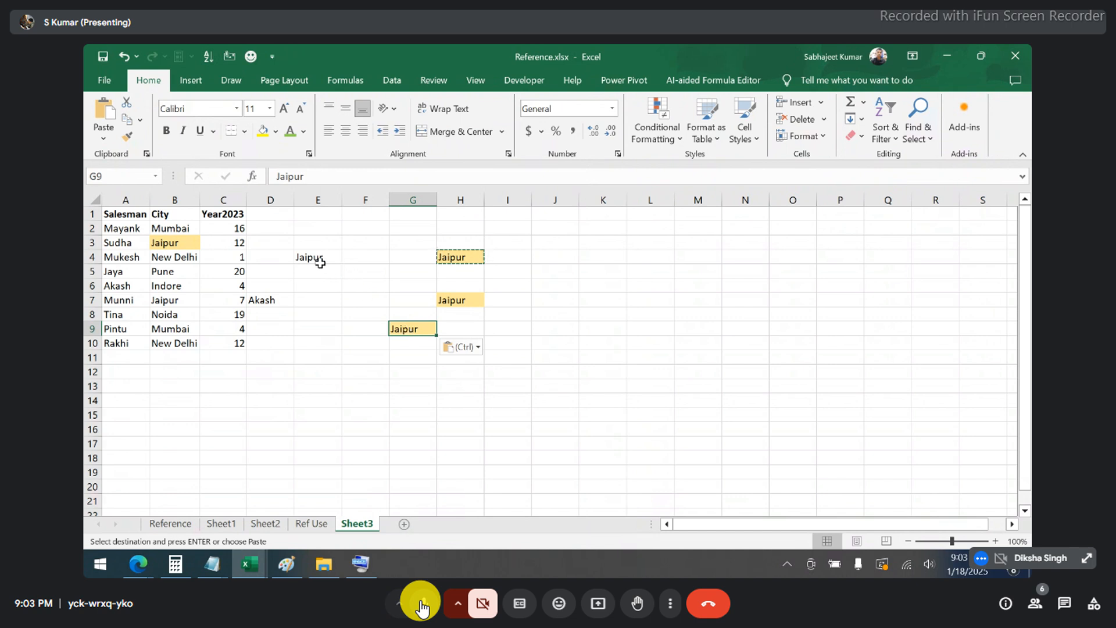
click(423, 604)
click(315, 258)
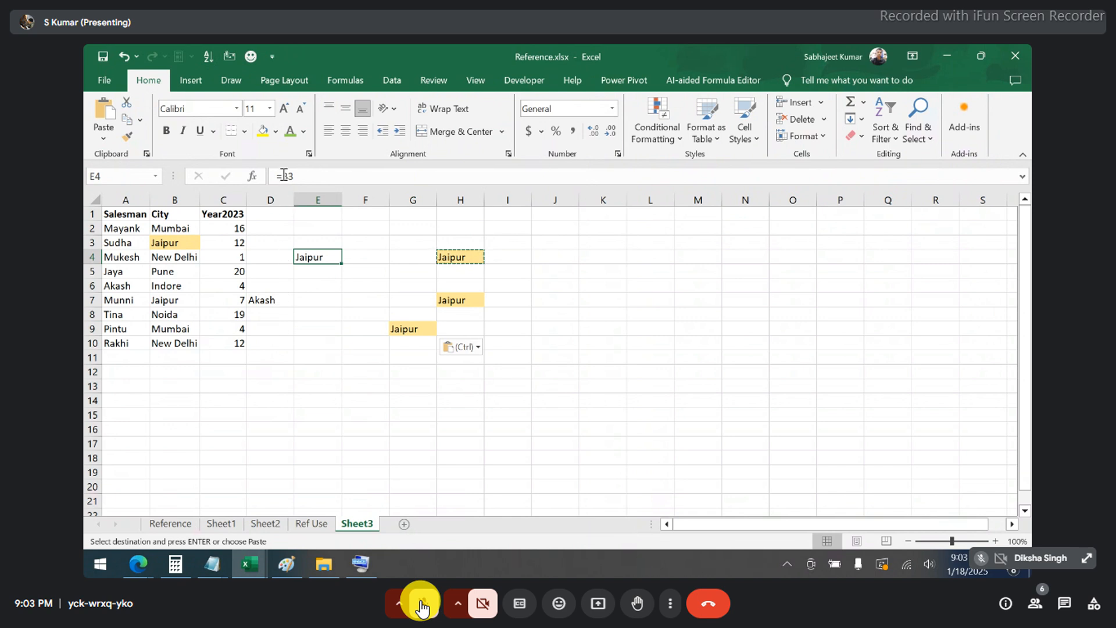
click(312, 177)
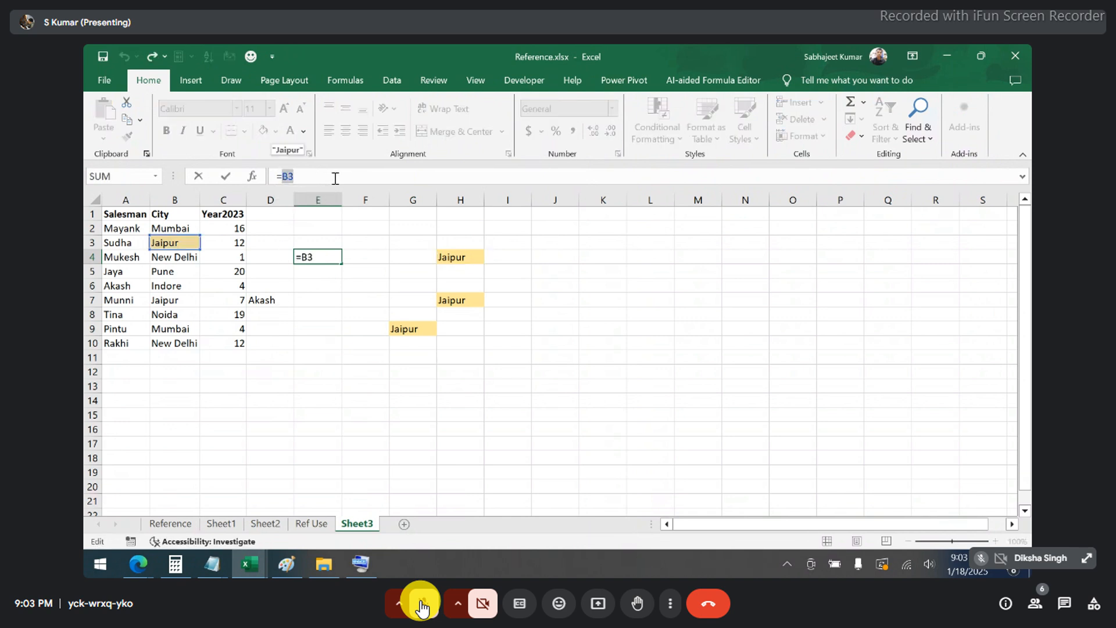
click(422, 605)
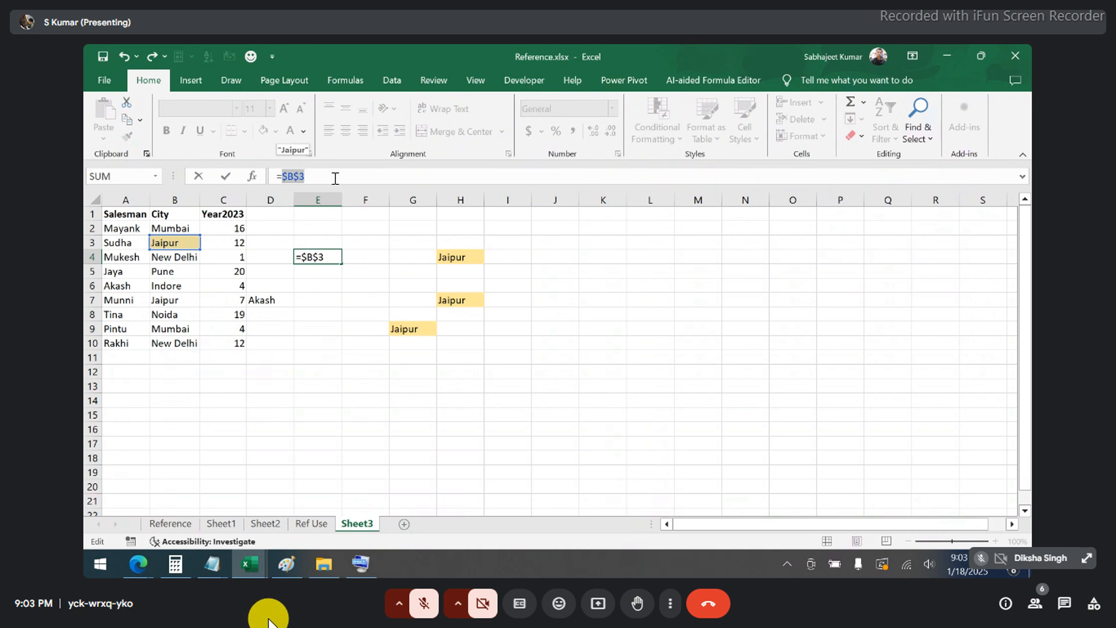
key(Return)
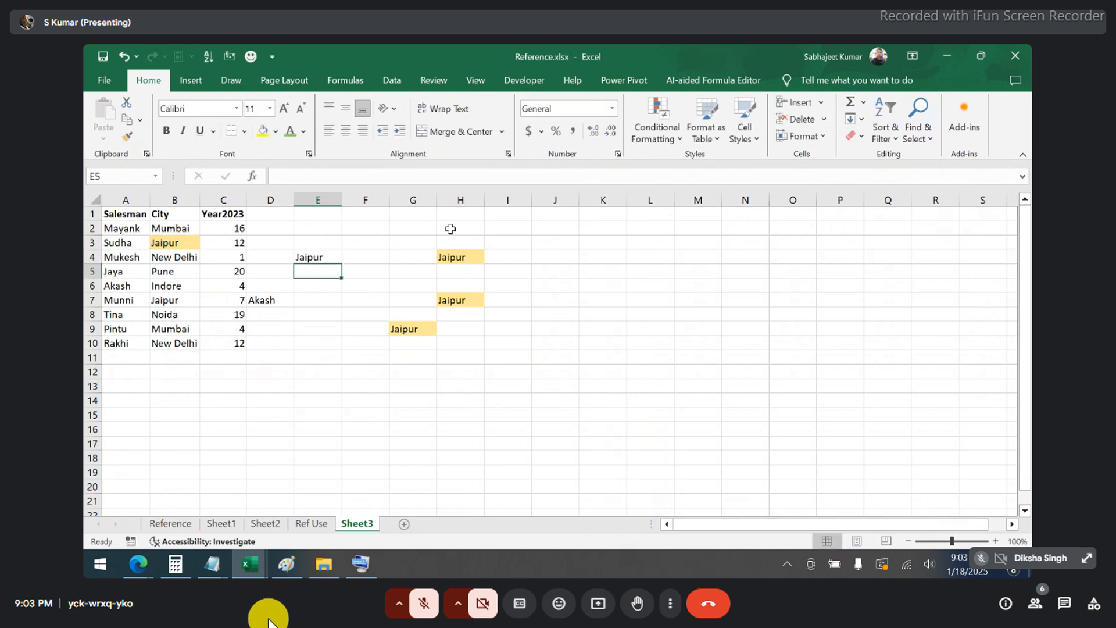
- Inspect the content of H4 to compare plain text with a cell reference
click(456, 255)
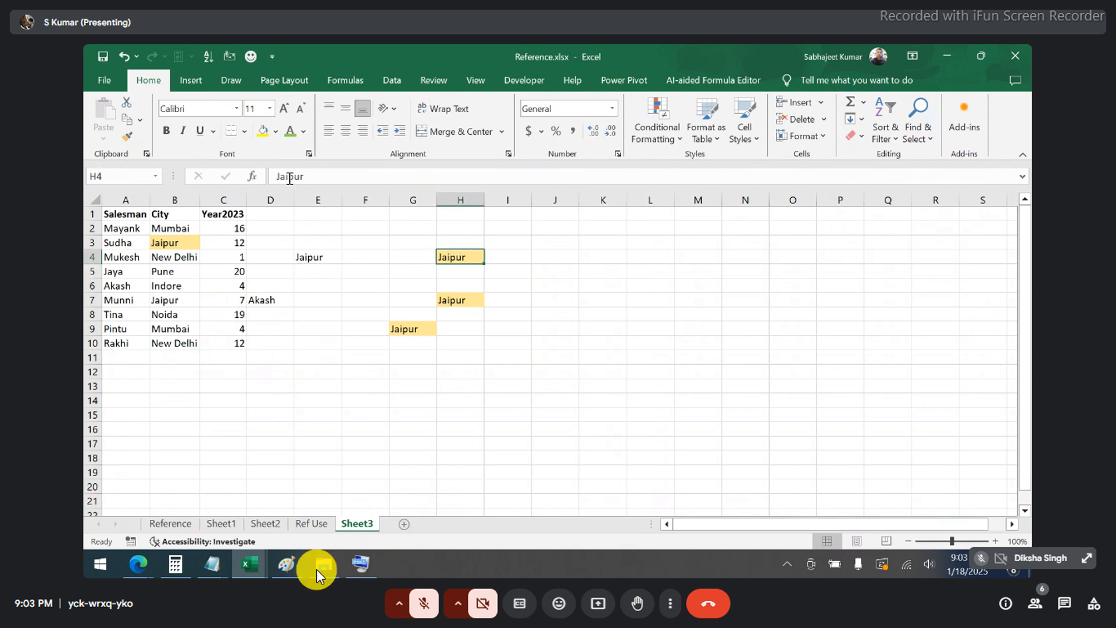
drag(277, 176, 332, 176)
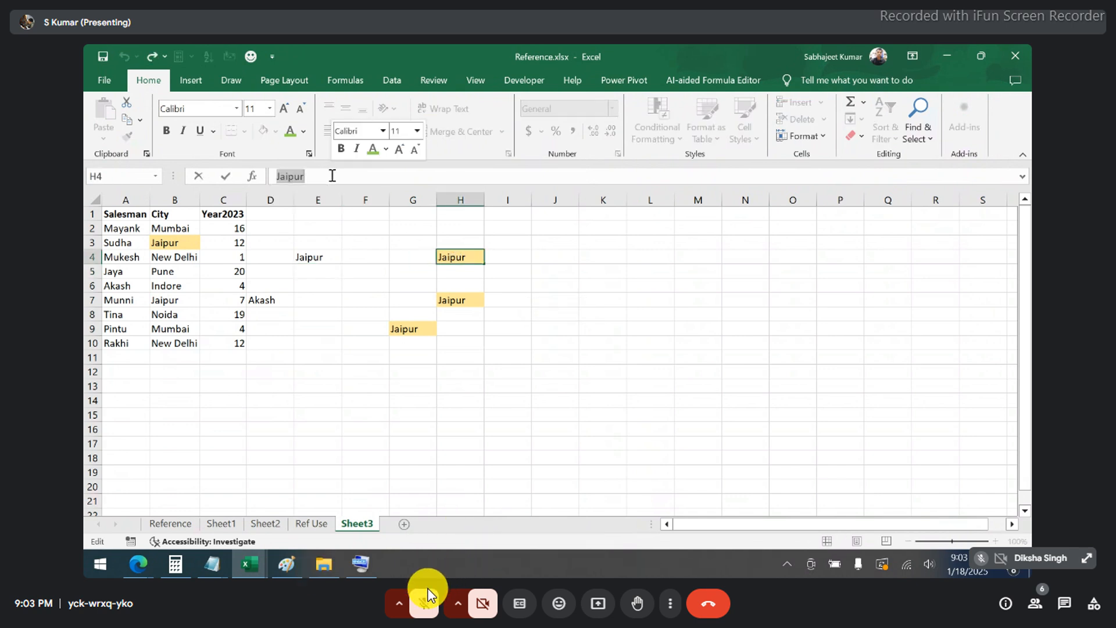
key(Escape)
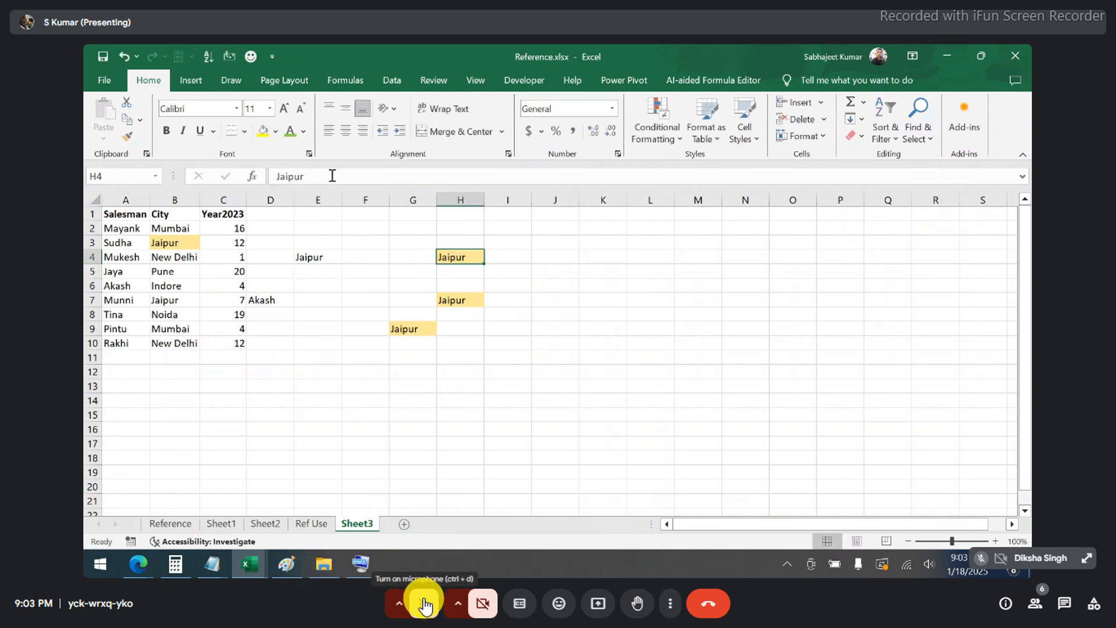
- Copy the absolute reference in E4 to E12, E8 and J11
click(306, 256)
click(423, 603)
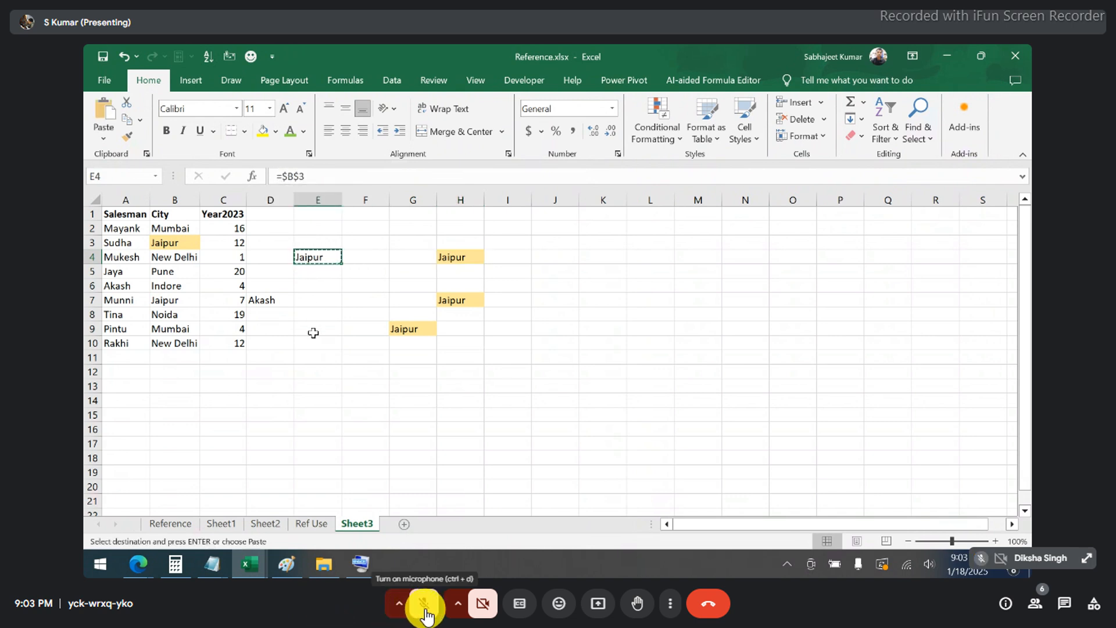
click(312, 372)
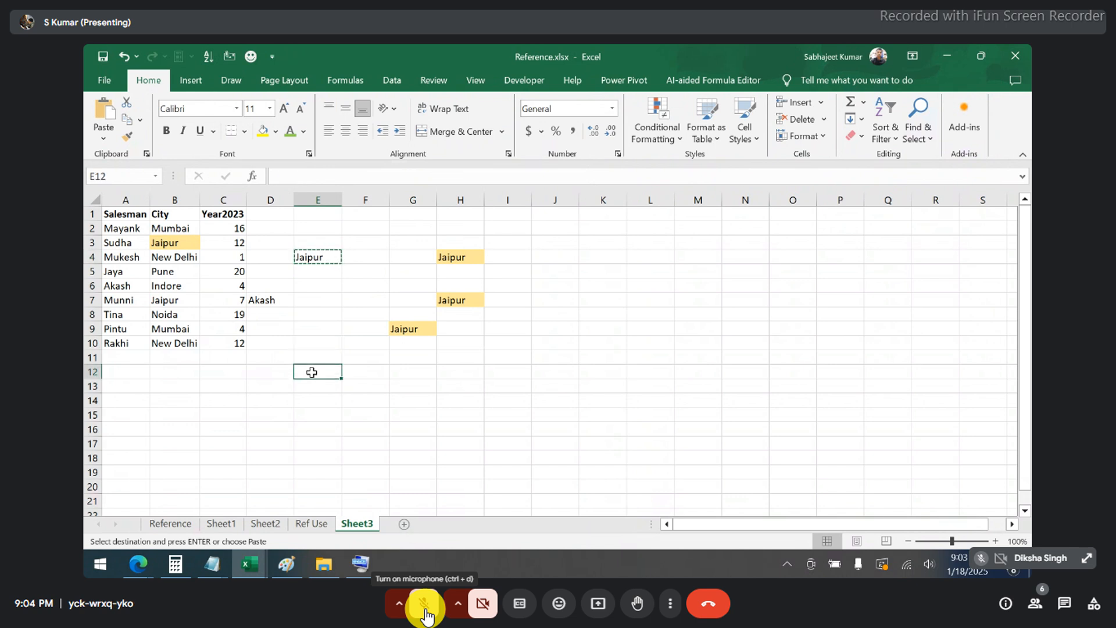
key(ctrl+v)
click(330, 312)
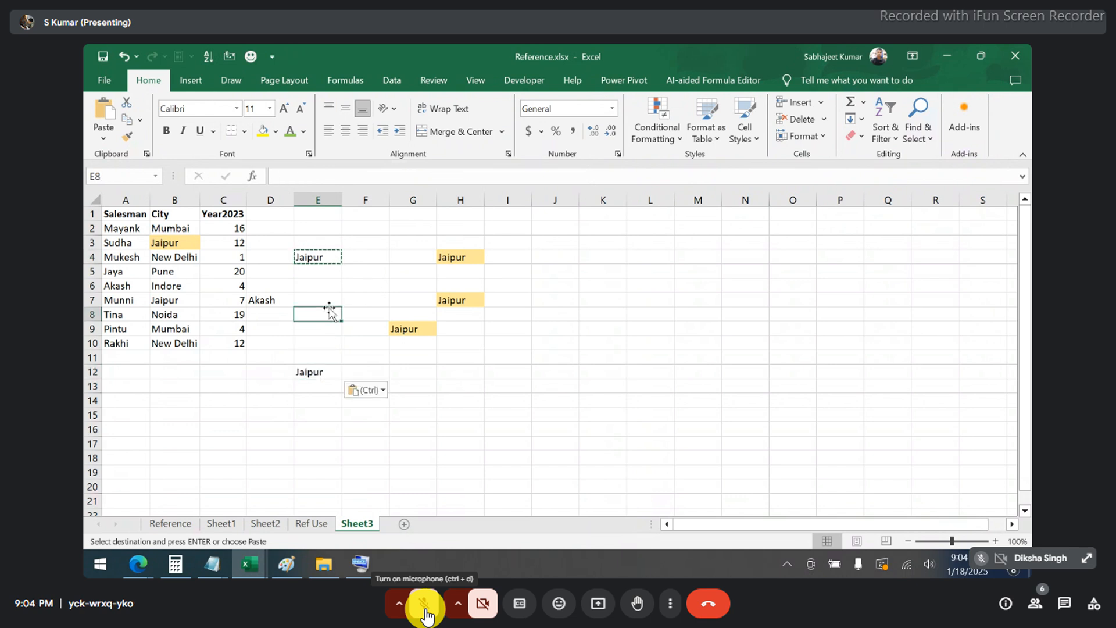
key(ctrl+v)
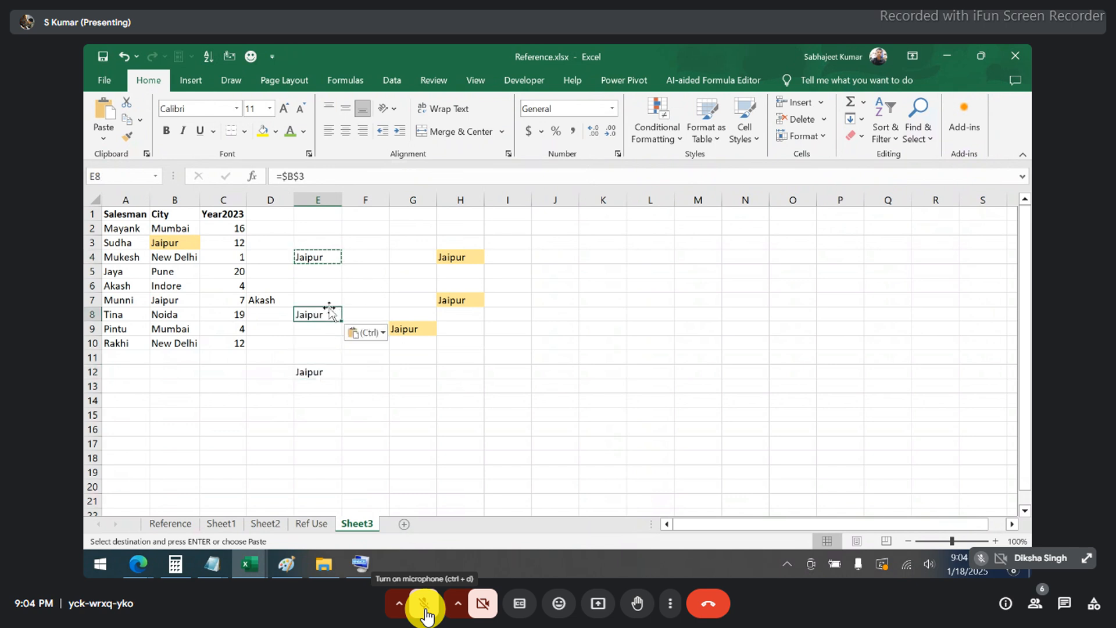
click(564, 357)
key(ctrl+v)
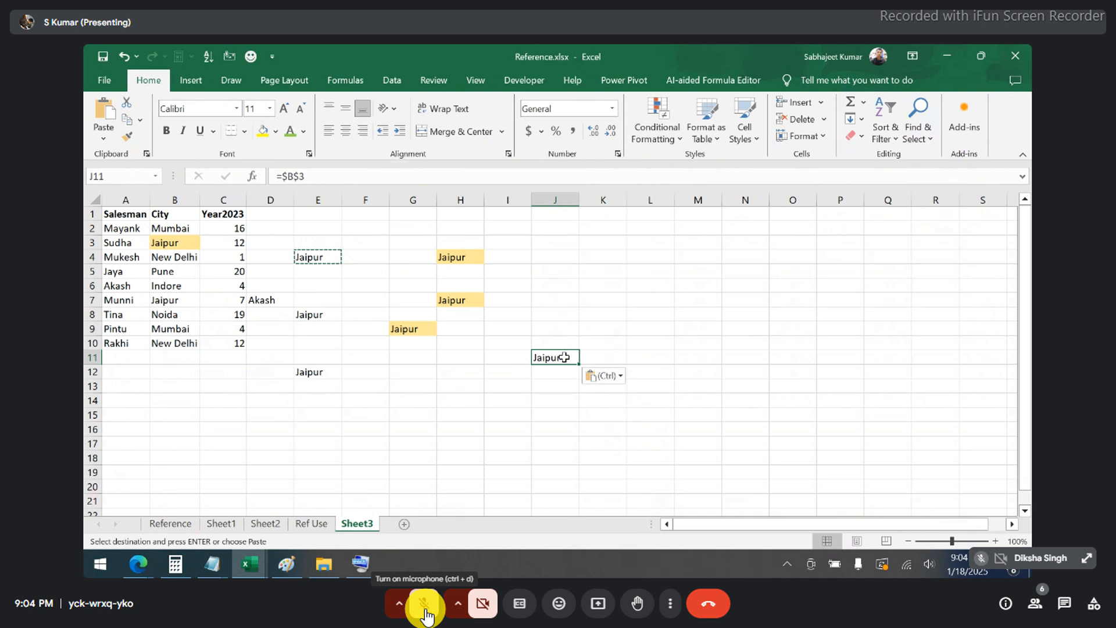
- Unmute the meeting microphone to respond and mute it again
click(425, 609)
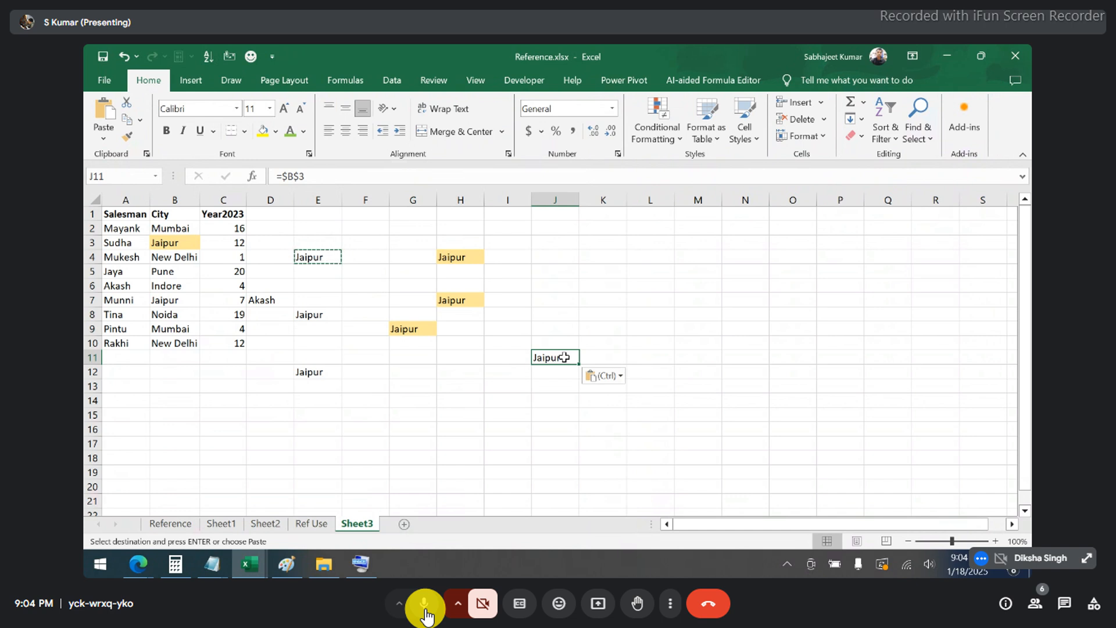
click(425, 610)
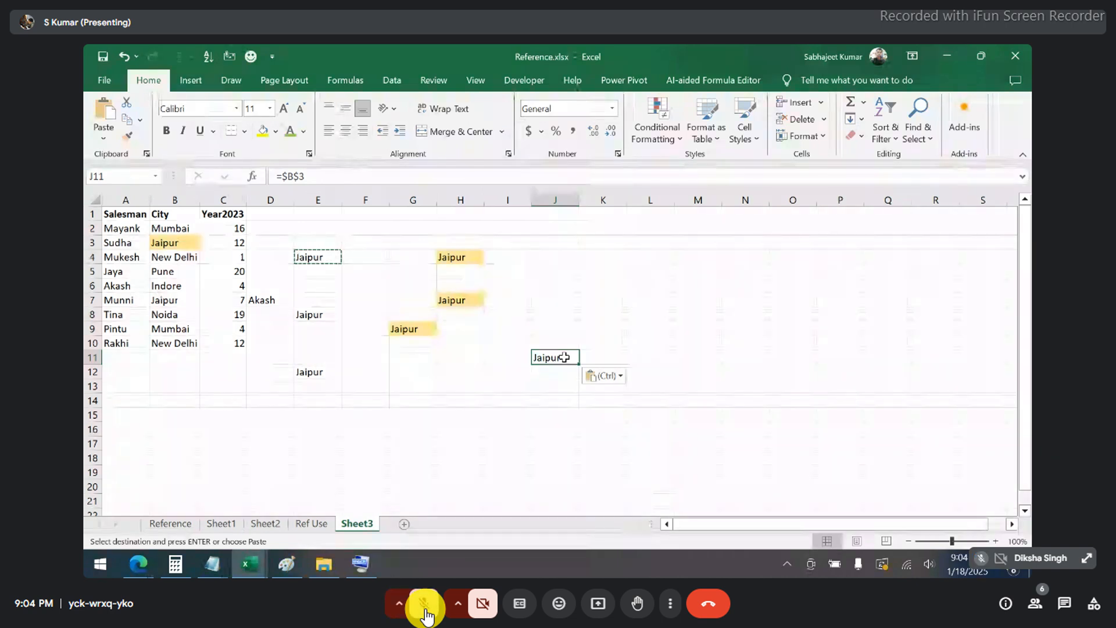
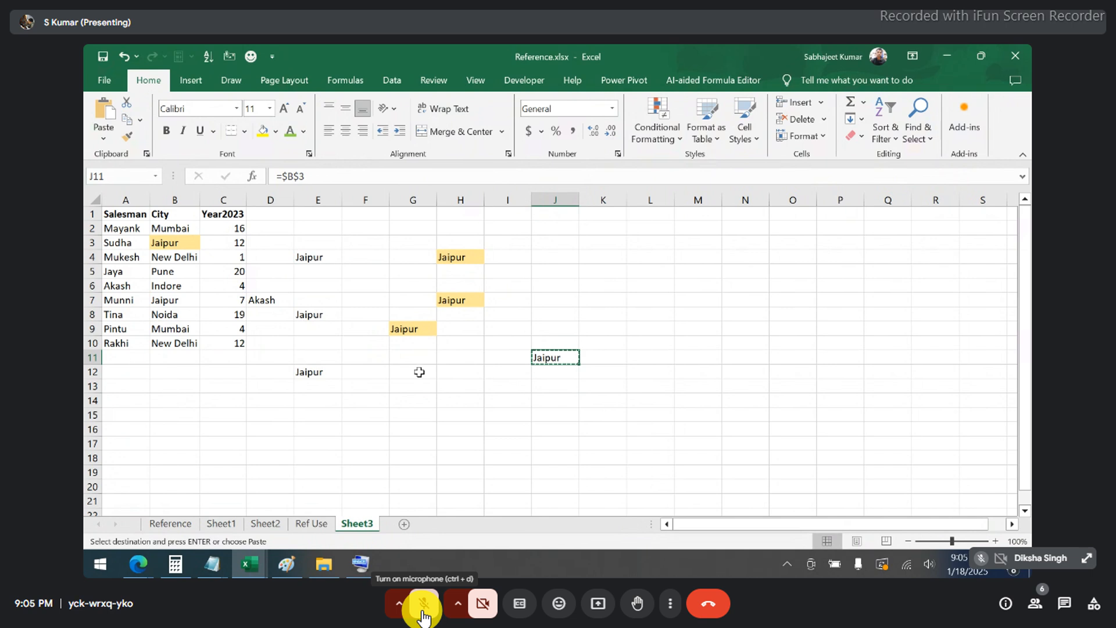
- Clear the contents and fill colours from the range E3:J15
click(424, 370)
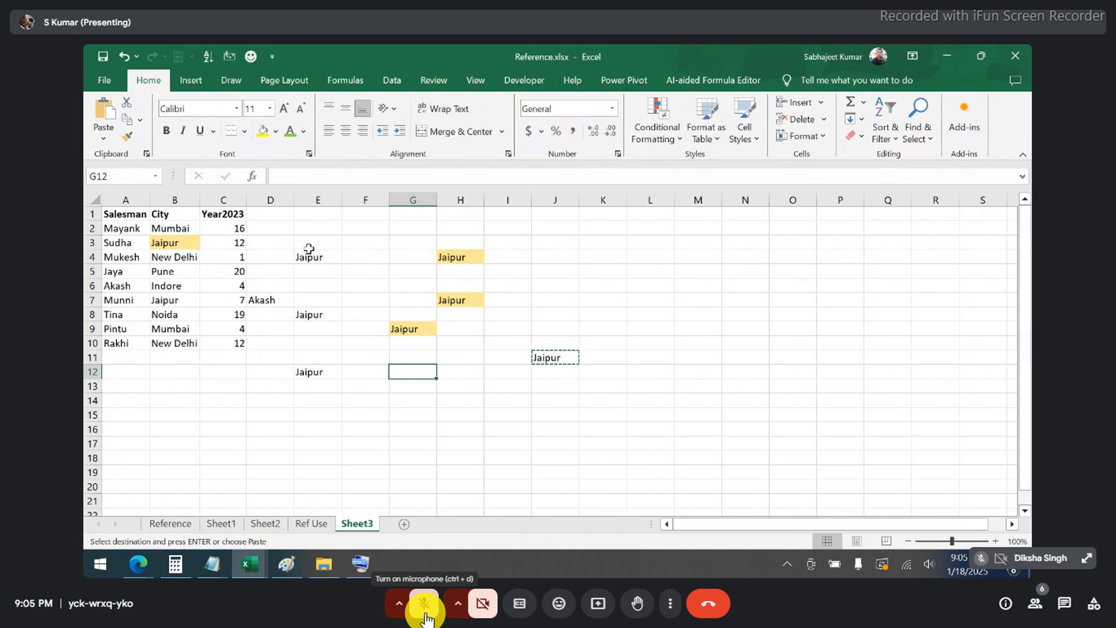
drag(299, 244, 367, 295)
drag(420, 338, 568, 411)
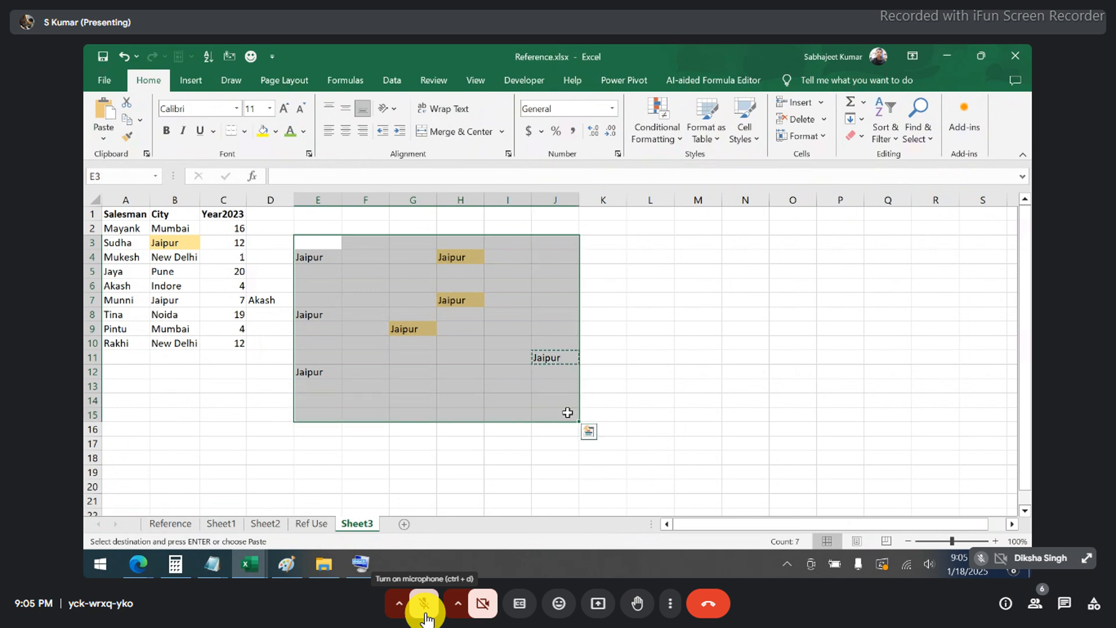
key(Delete)
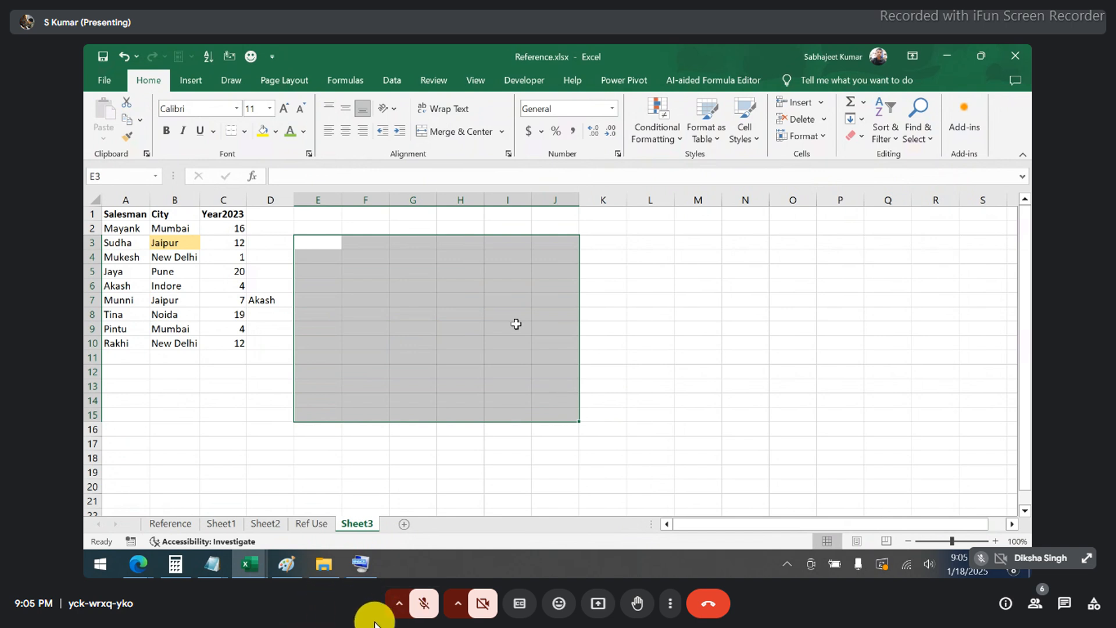
- Enter the mixed reference =B$3 in F3, fixing only the row
click(374, 247)
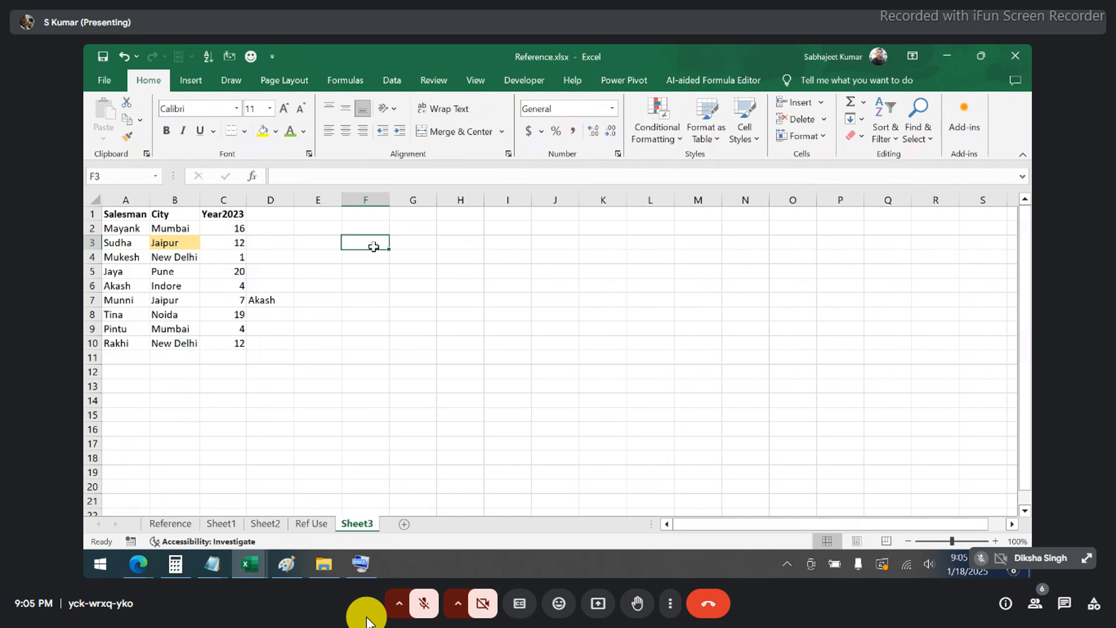
text(=)
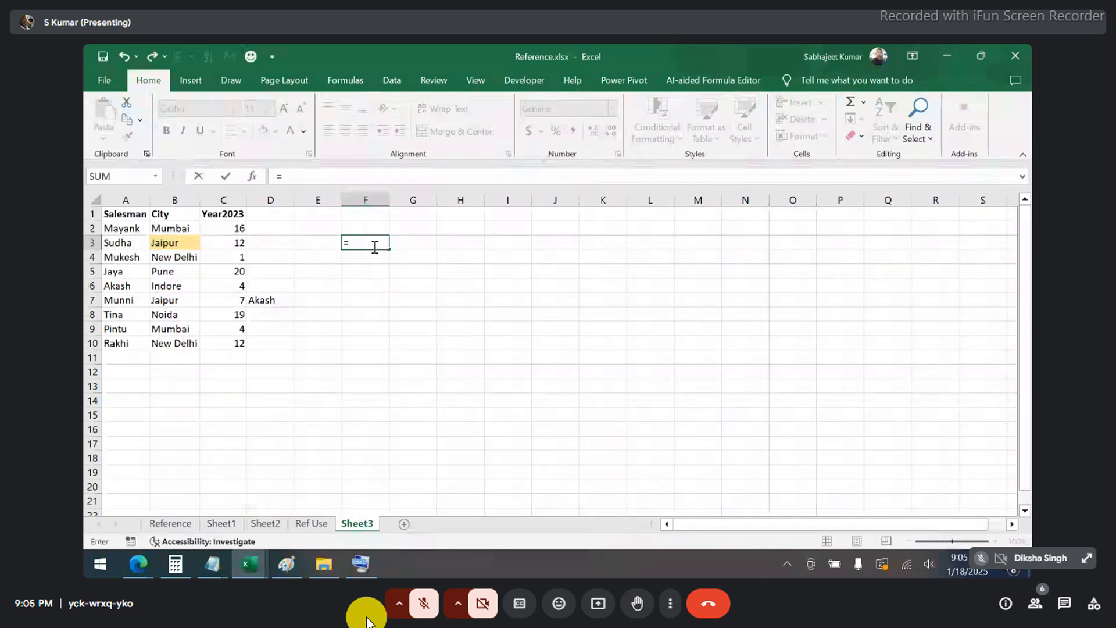
click(175, 243)
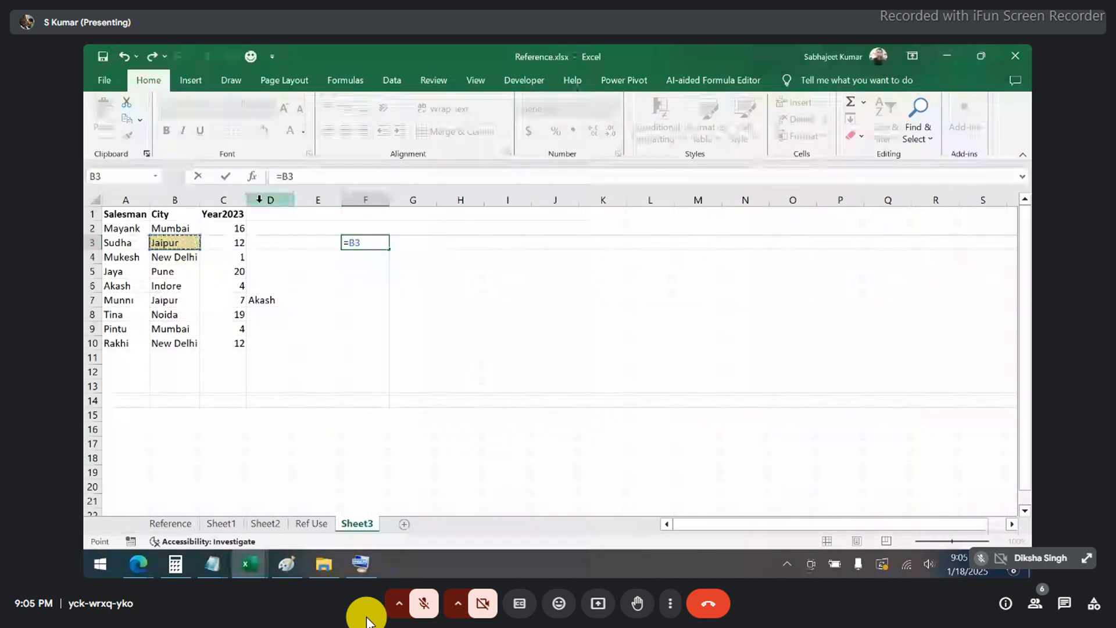
click(290, 177)
text($)
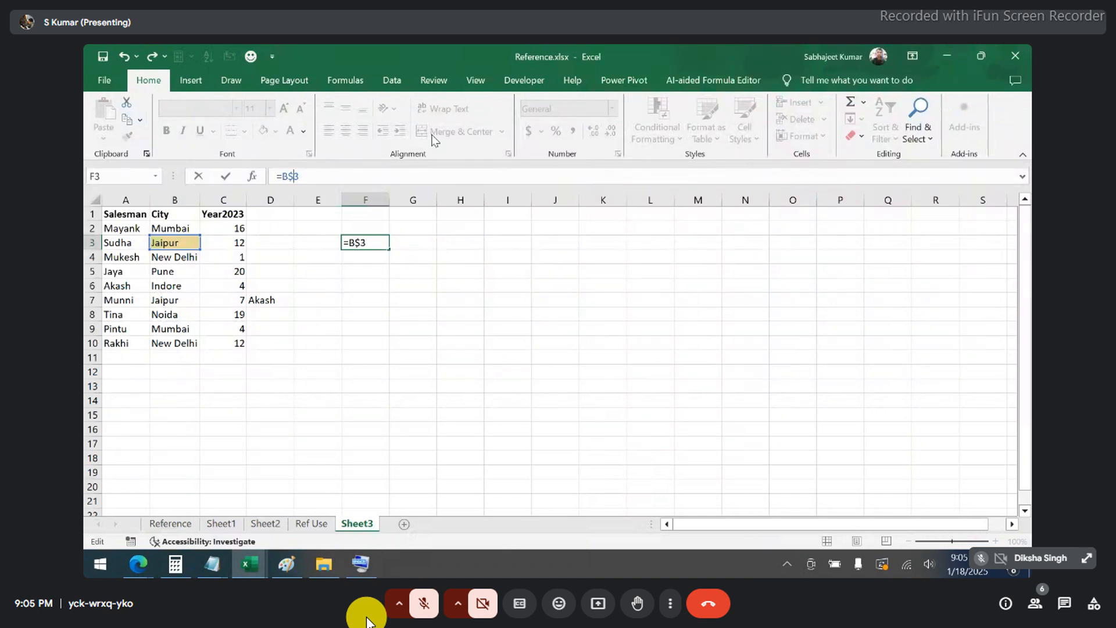
key(ctrl+Return)
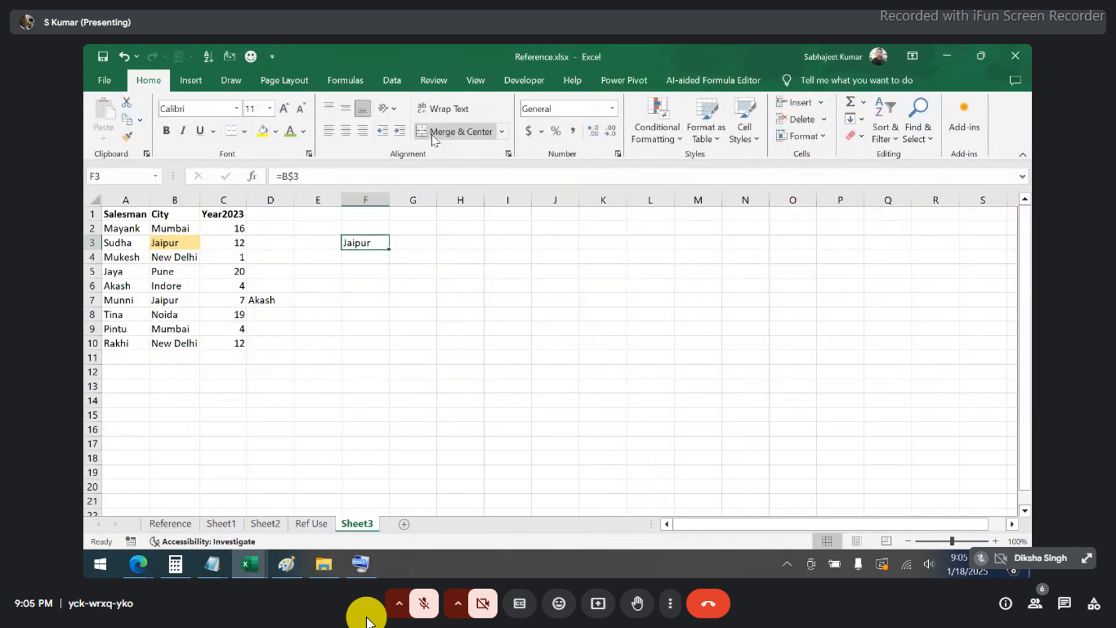
- Make the city in B6 bold and copy the mixed reference from F3 to F6
key(ctrl+c)
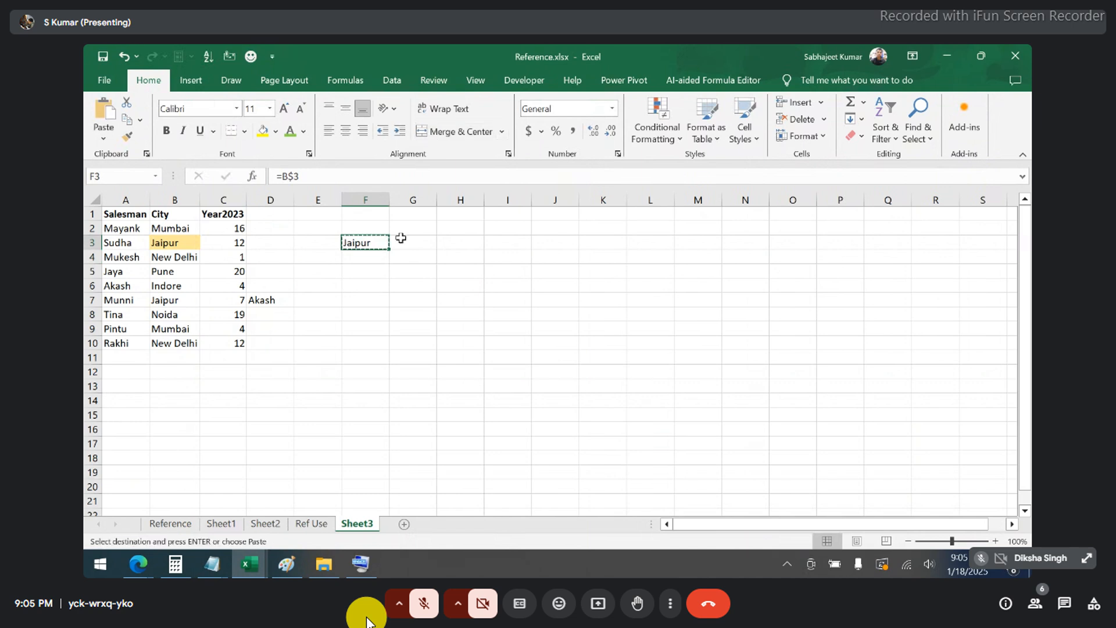
click(375, 286)
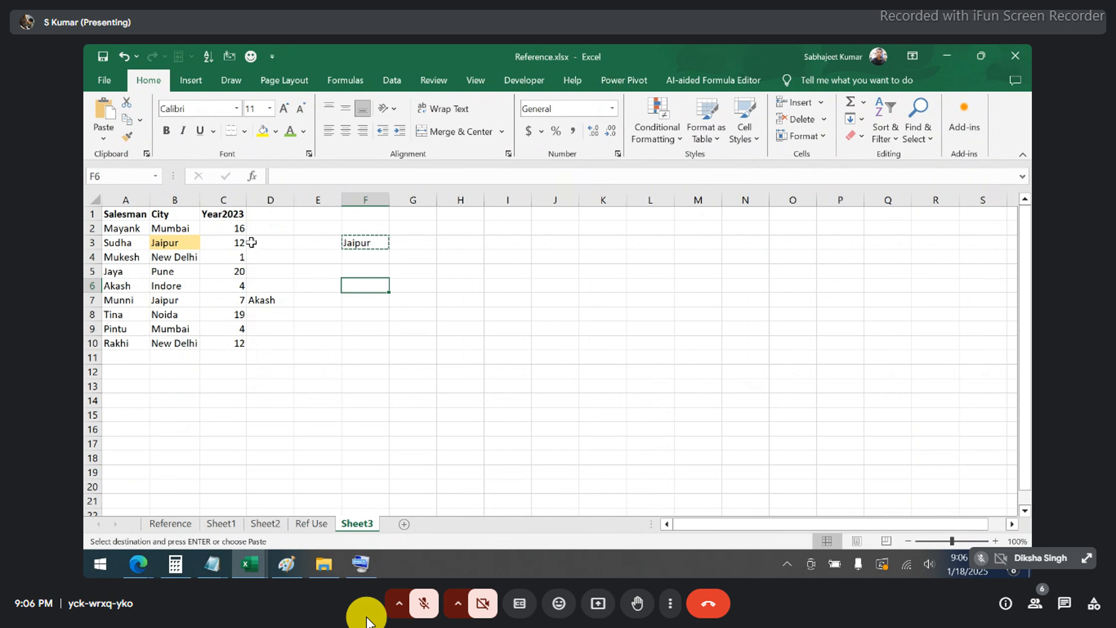
click(177, 286)
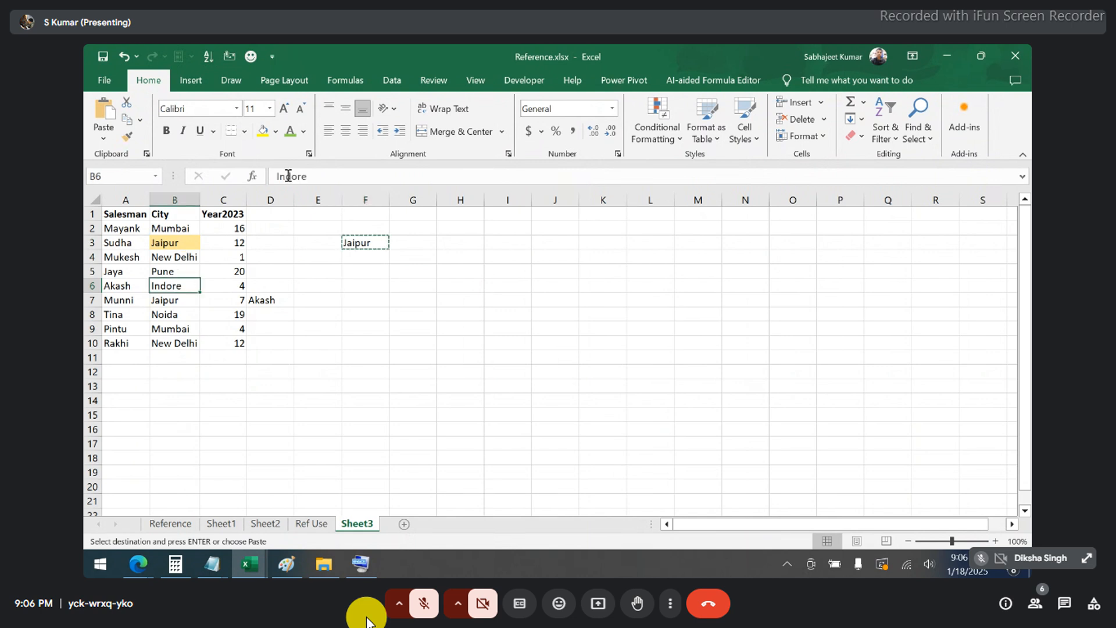
key(ctrl+b)
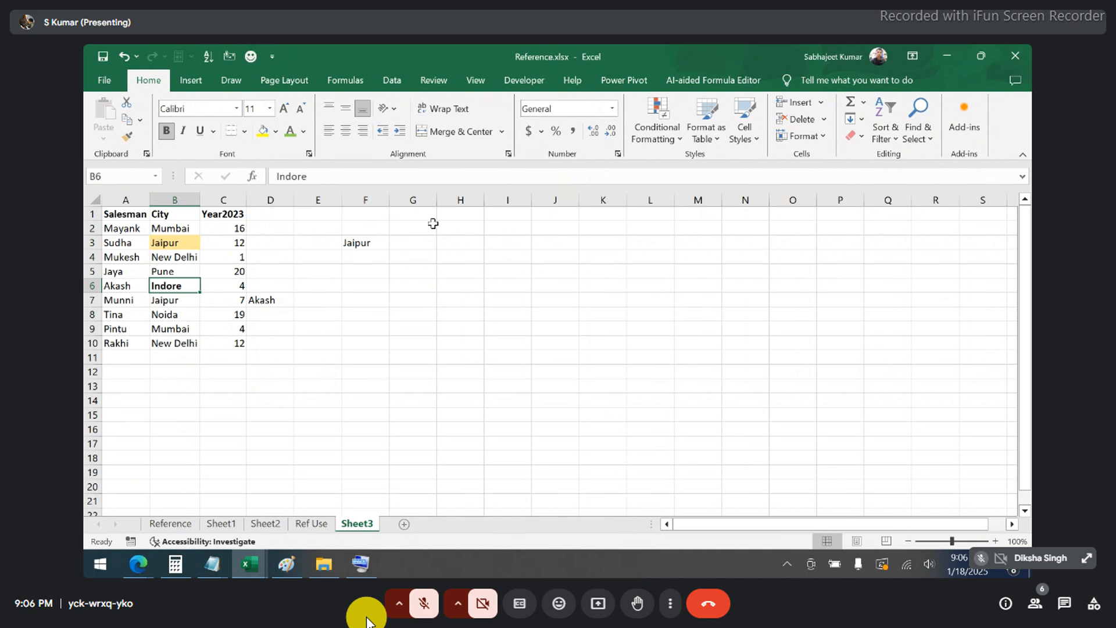
click(377, 244)
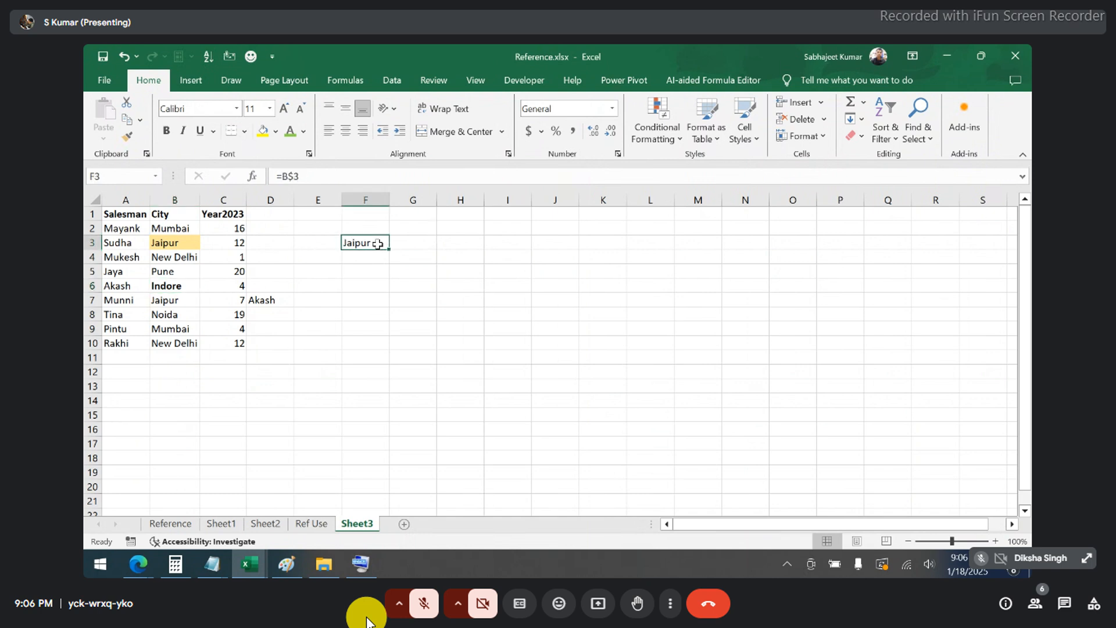
key(ctrl+c)
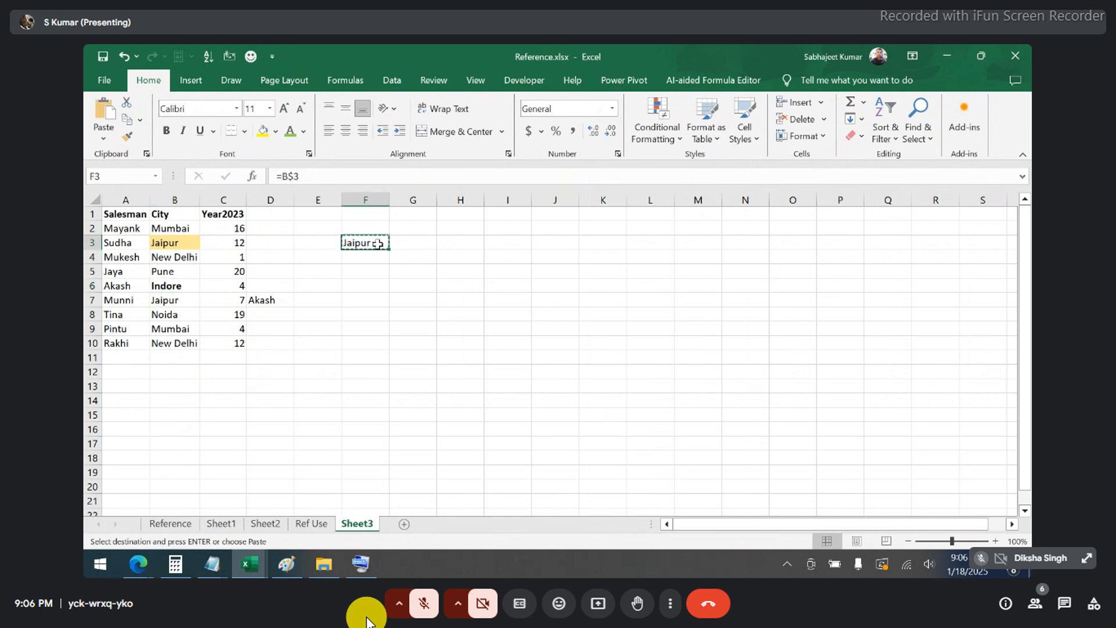
click(366, 287)
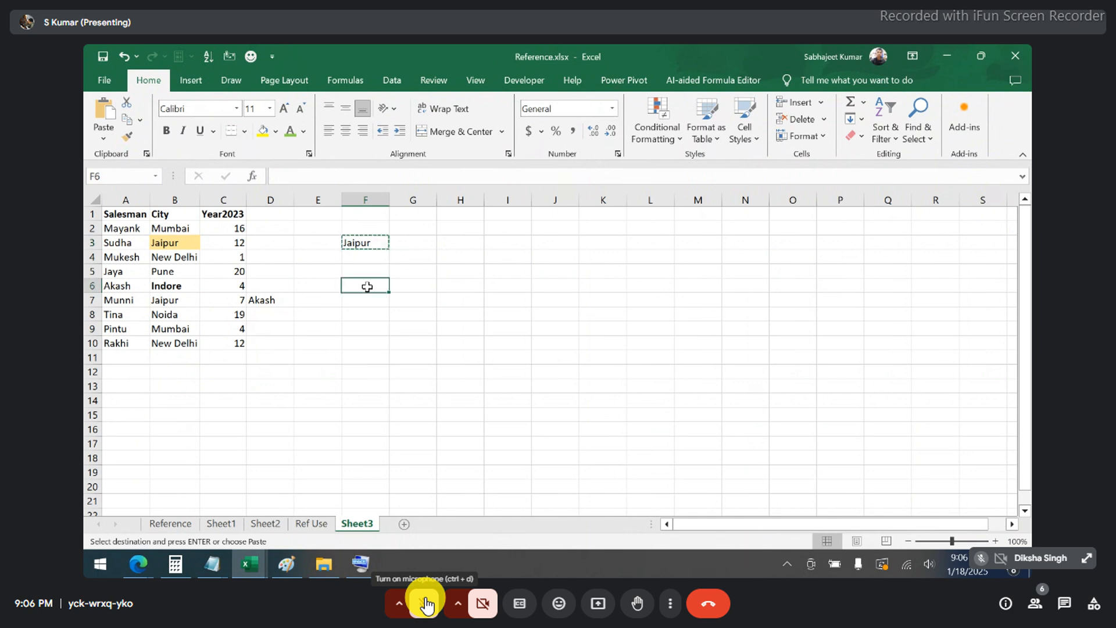
key(ctrl+v)
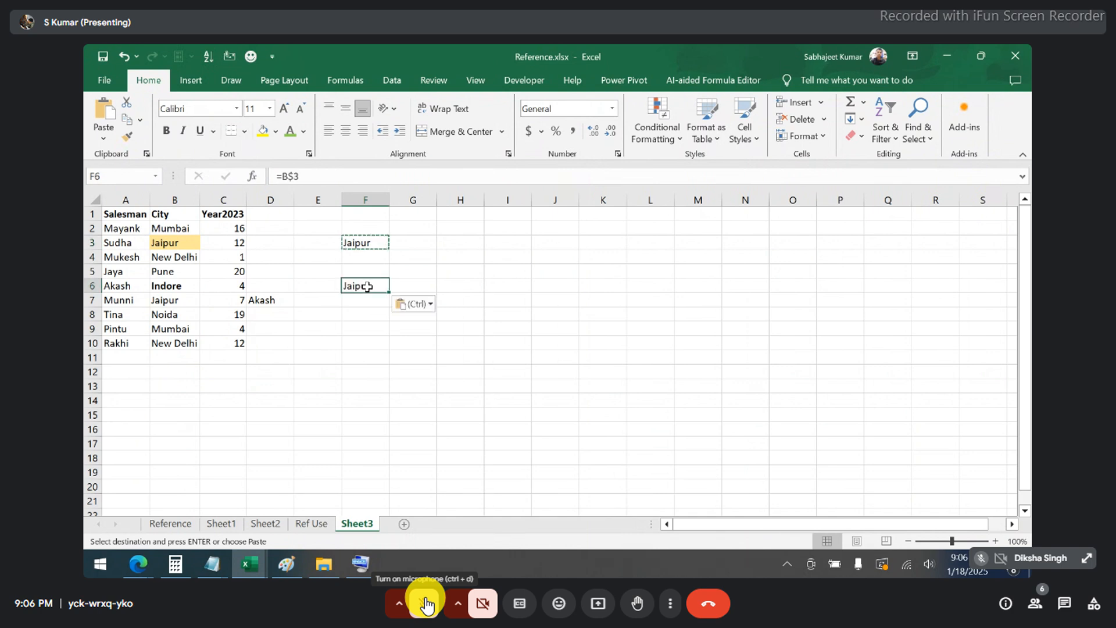
- Compare the references in F6 and F3, highlighting the locked row part $3 in F3's formula
click(361, 257)
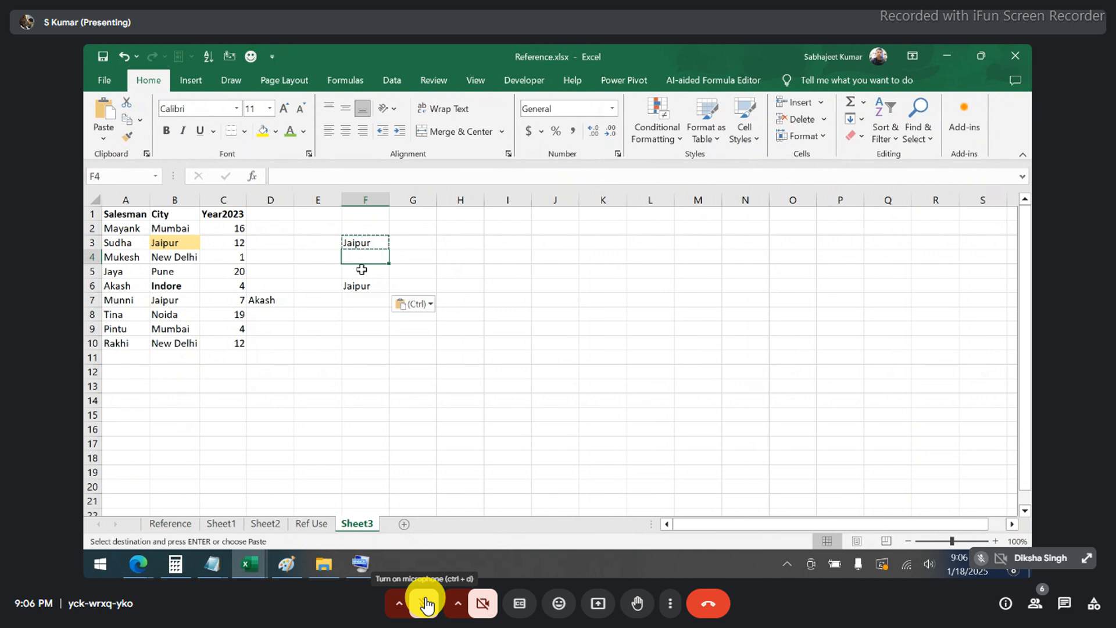
click(363, 274)
click(363, 285)
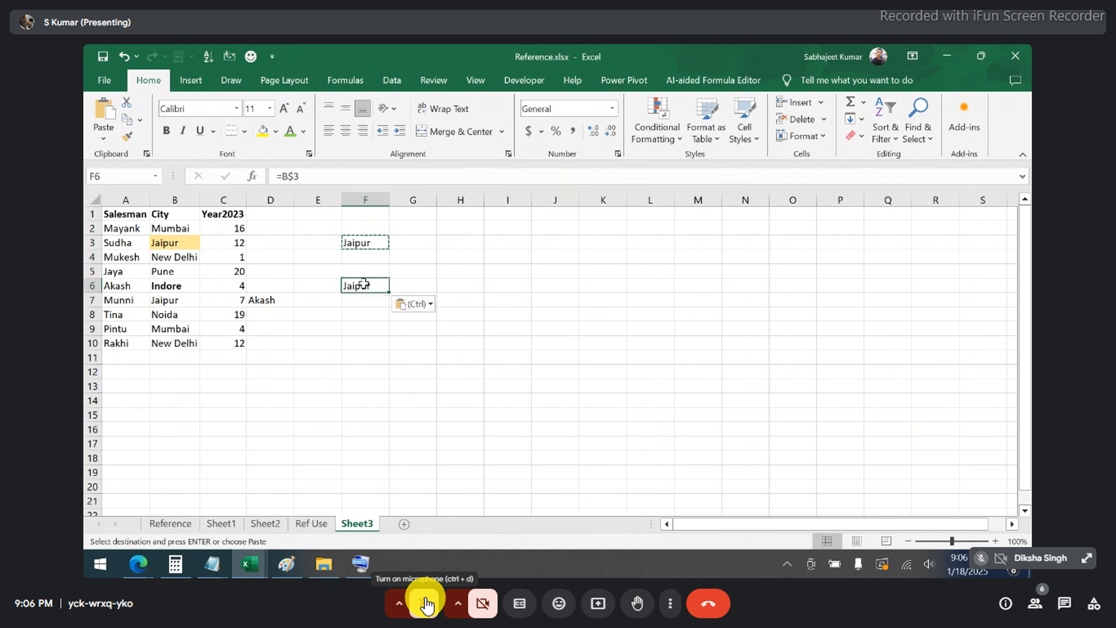
click(361, 243)
double_click(301, 176)
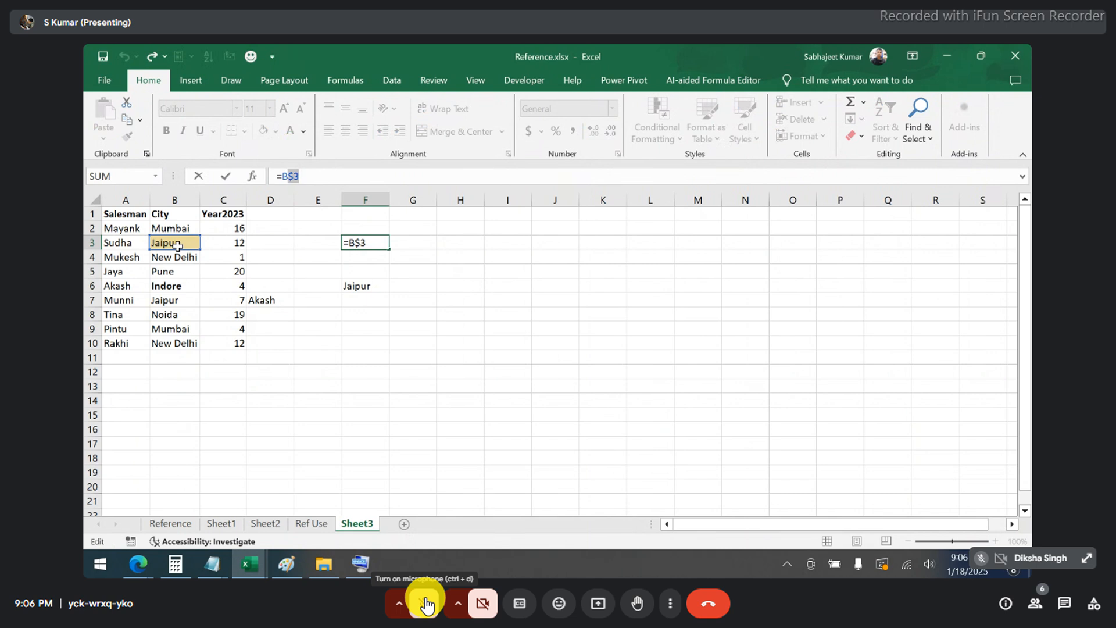
- Unmute the meeting microphone to respond, mute it again, and finish editing F3 without changing its formula
click(426, 605)
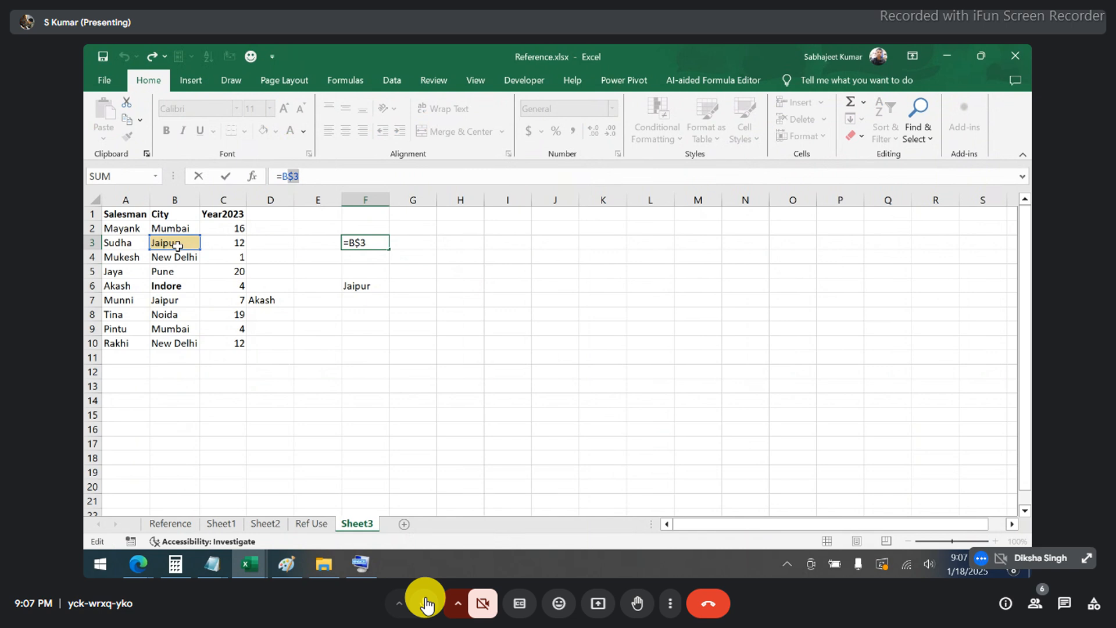
click(426, 605)
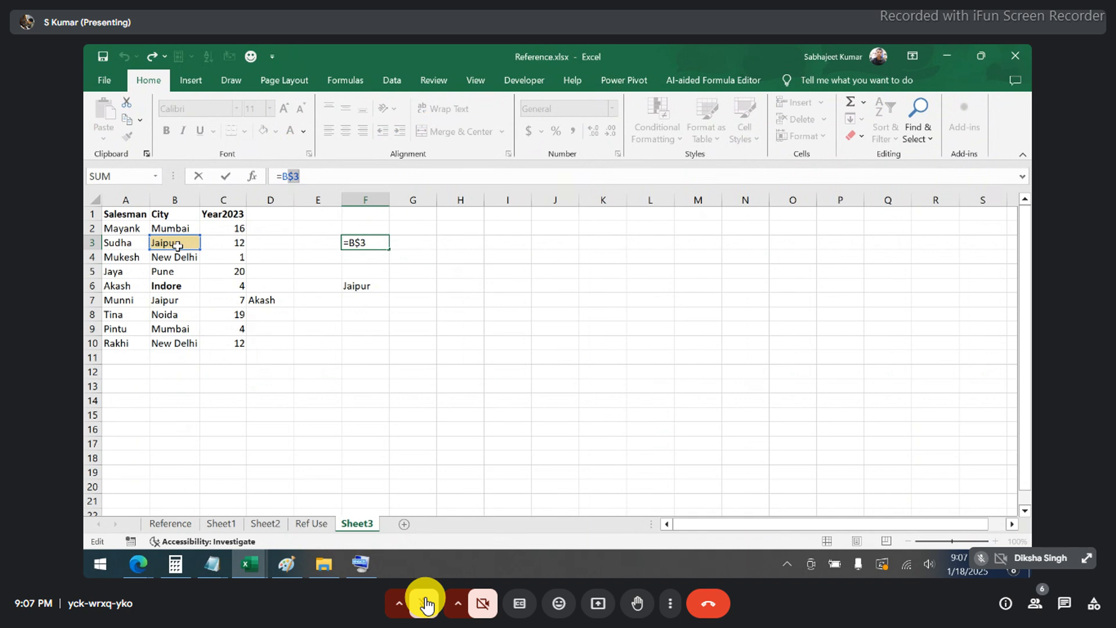
key(ctrl+Return)
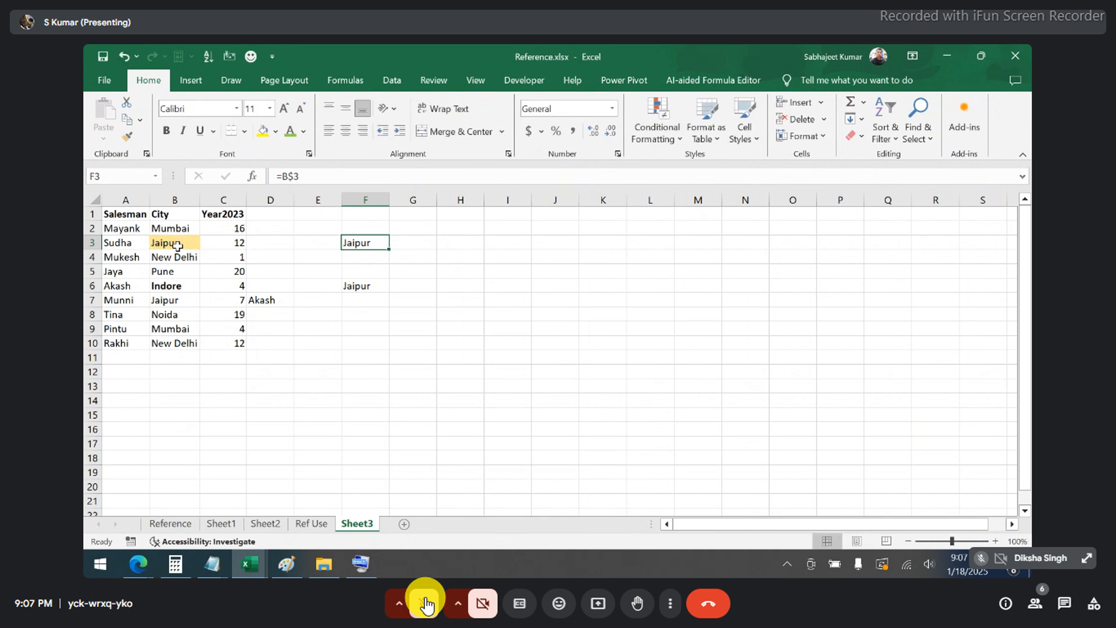
- Fill G2 with yellow to mark it as the target cell
key(ctrl+c)
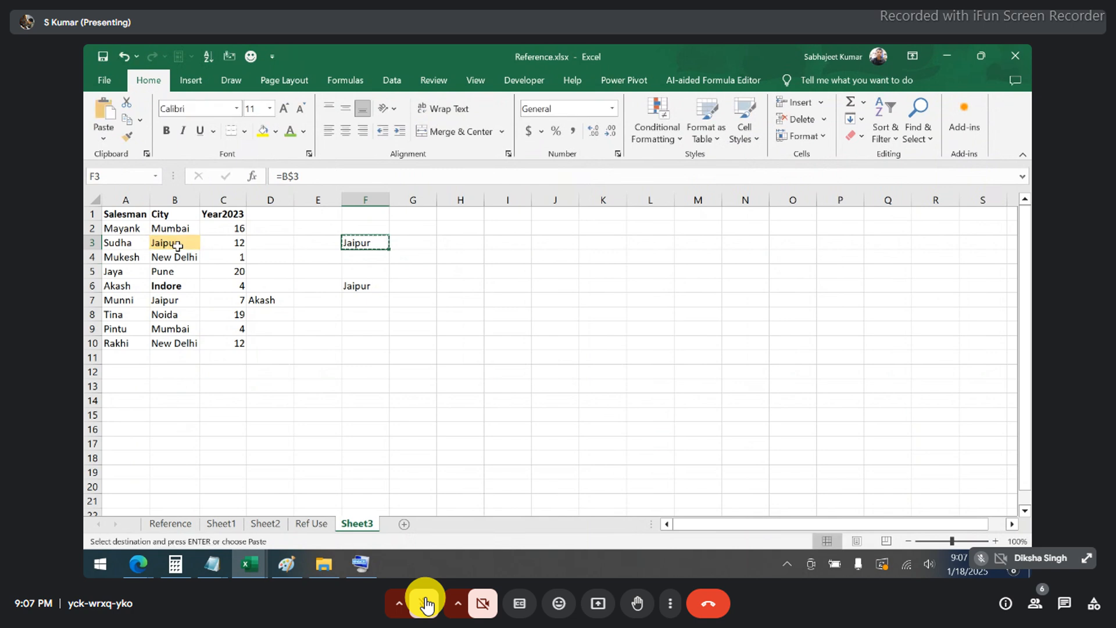
click(412, 229)
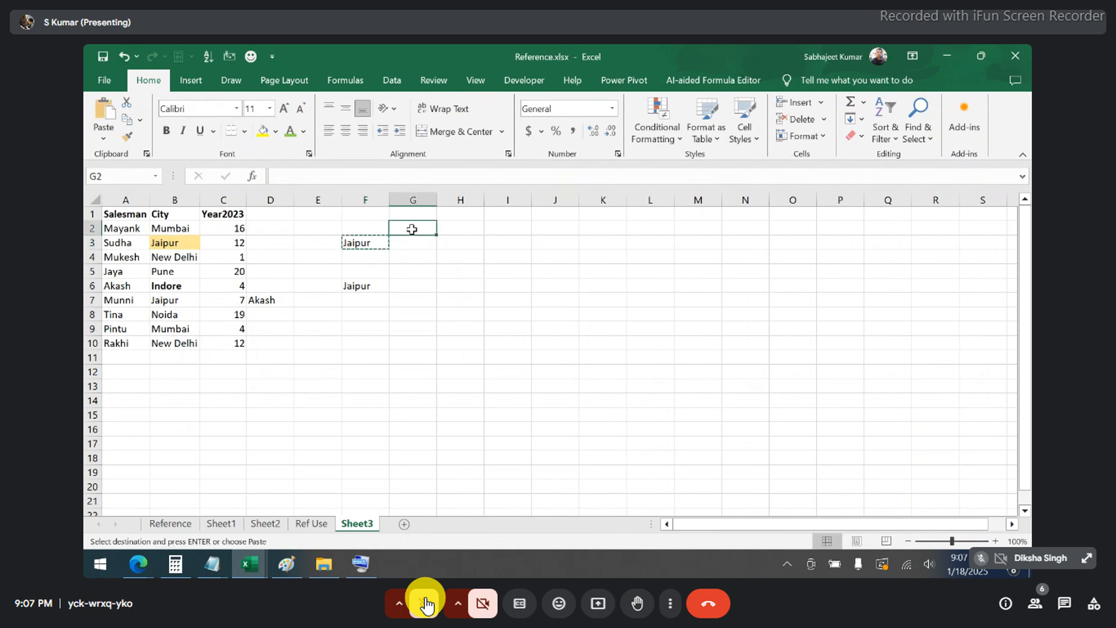
click(263, 131)
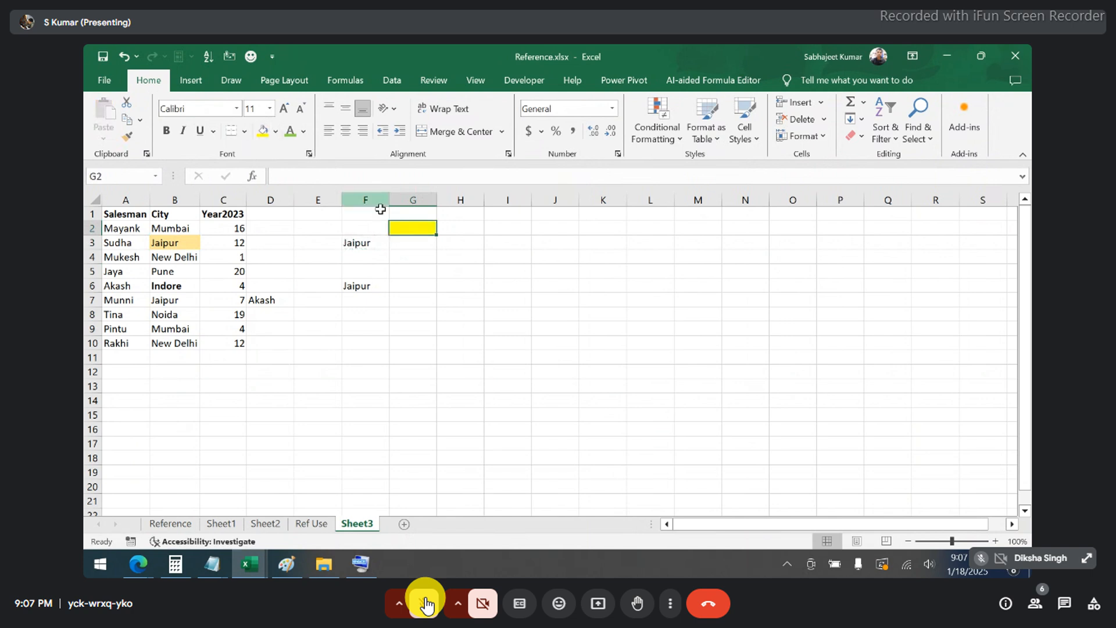
- Copy the mixed reference in F3 to G2, unmuting the meeting microphone to respond before pasting
click(368, 243)
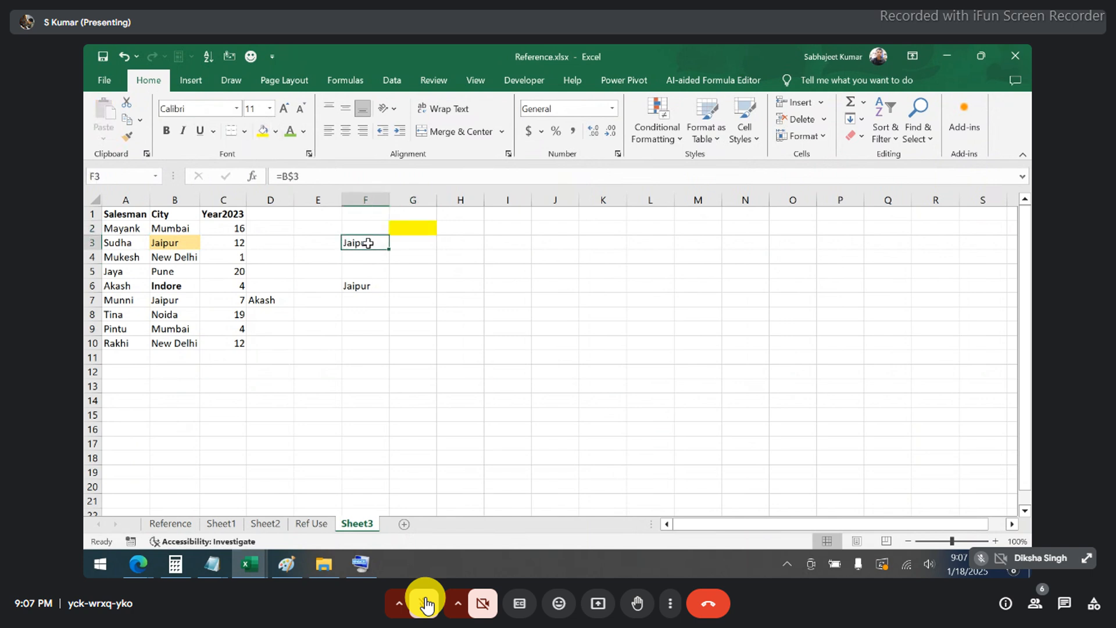
key(ctrl+c)
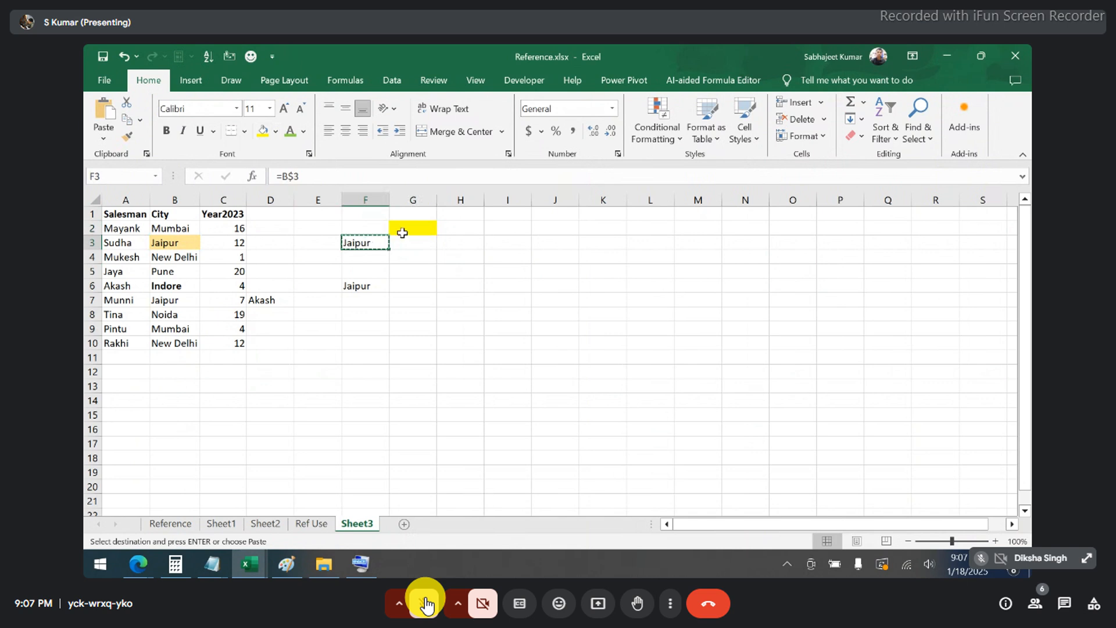
click(403, 229)
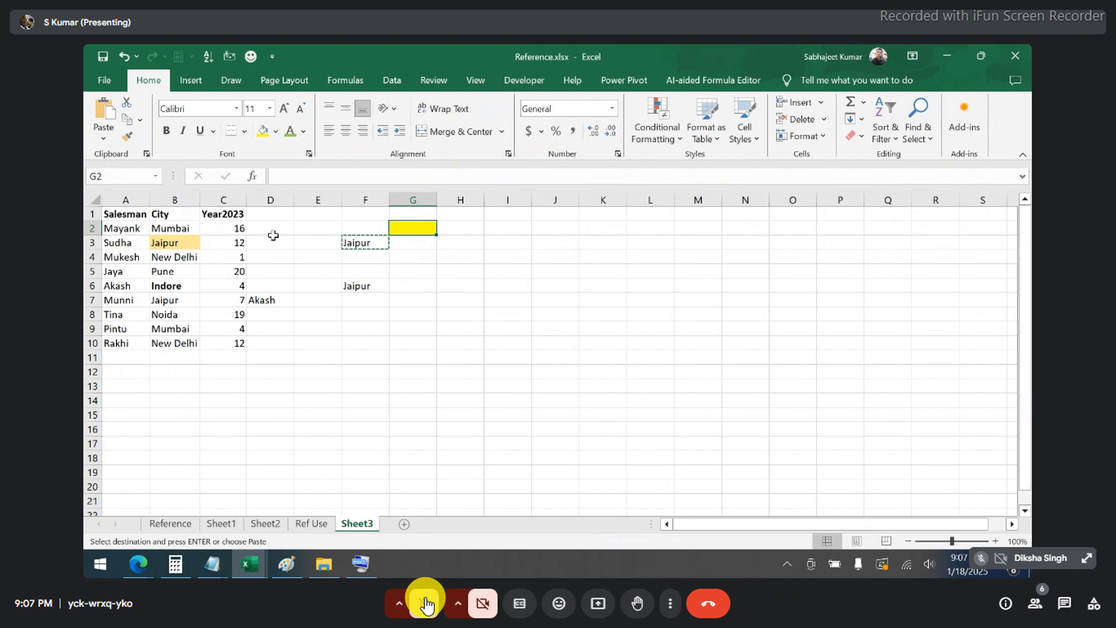
click(427, 605)
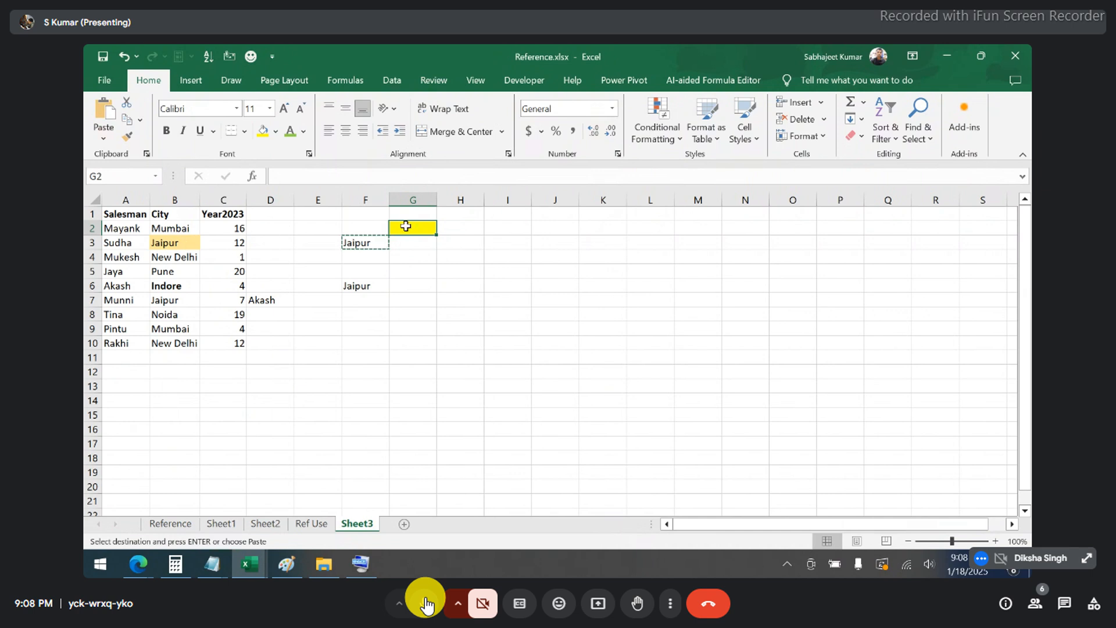
key(ctrl+v)
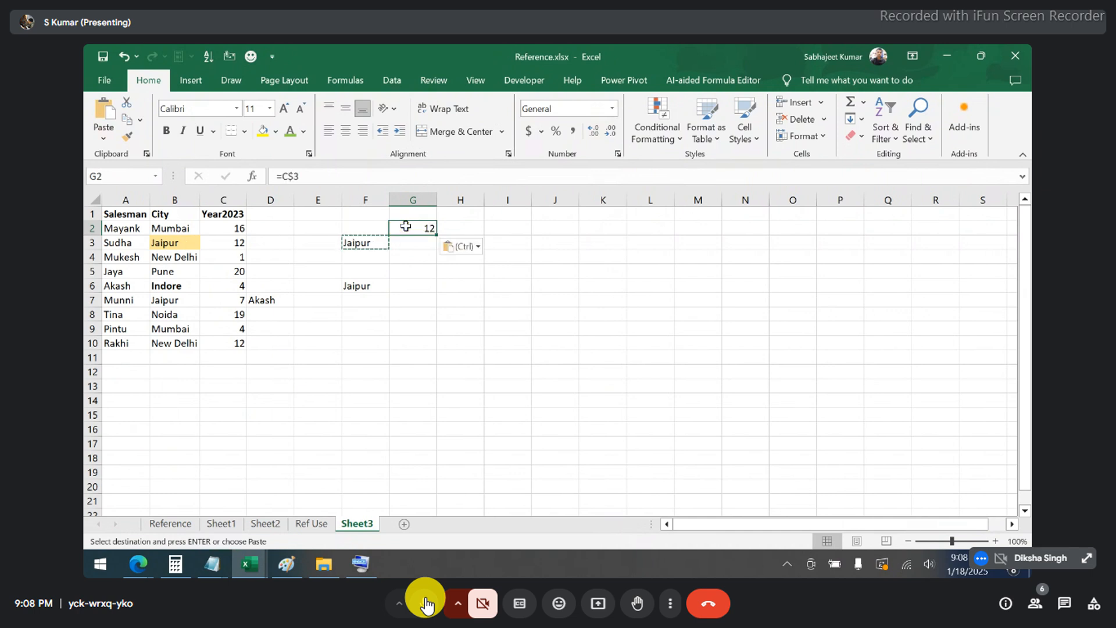
- Compare the mixed references in G2 and F3, highlighting the column letter B in F3's formula and leaving both formulas unchanged
double_click(406, 226)
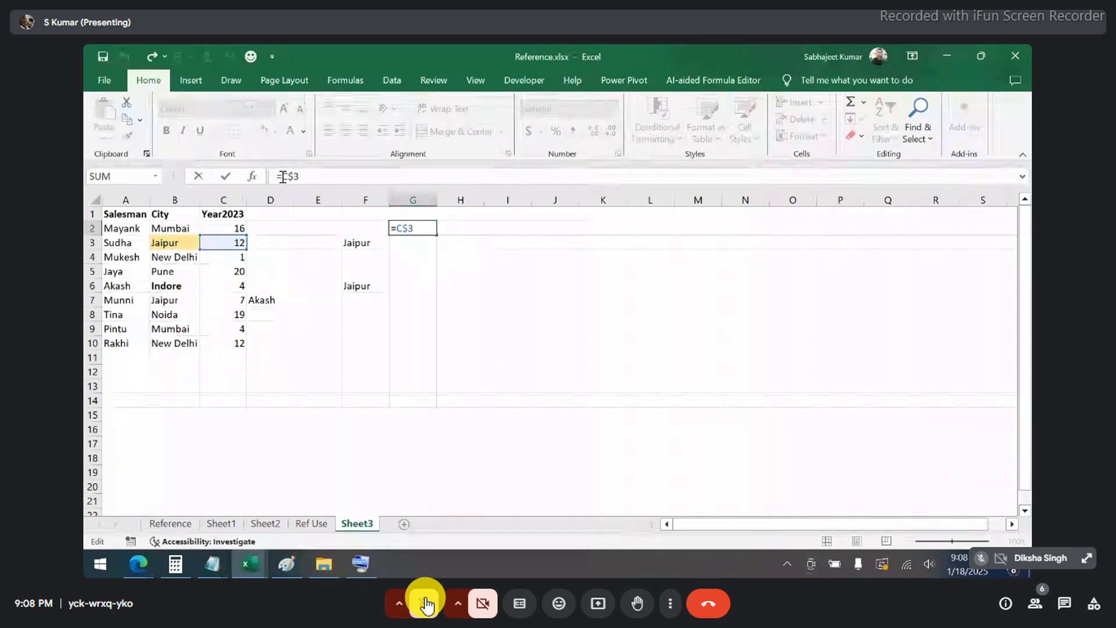
click(284, 176)
key(ctrl+Return)
click(364, 242)
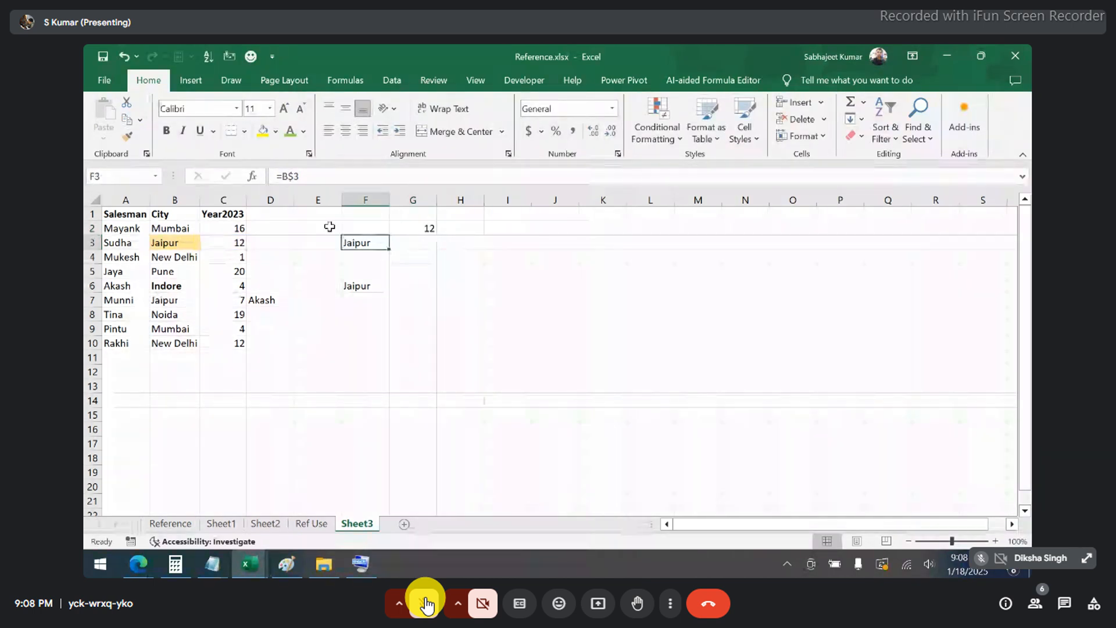
click(288, 176)
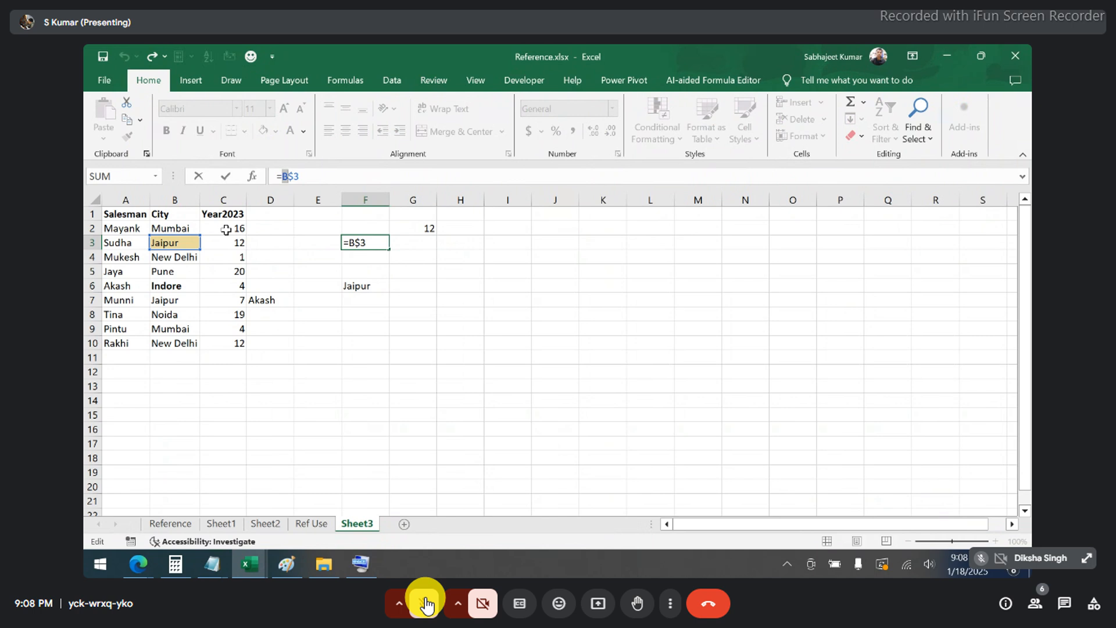
key(ctrl+Return)
key(Right)
key(Up)
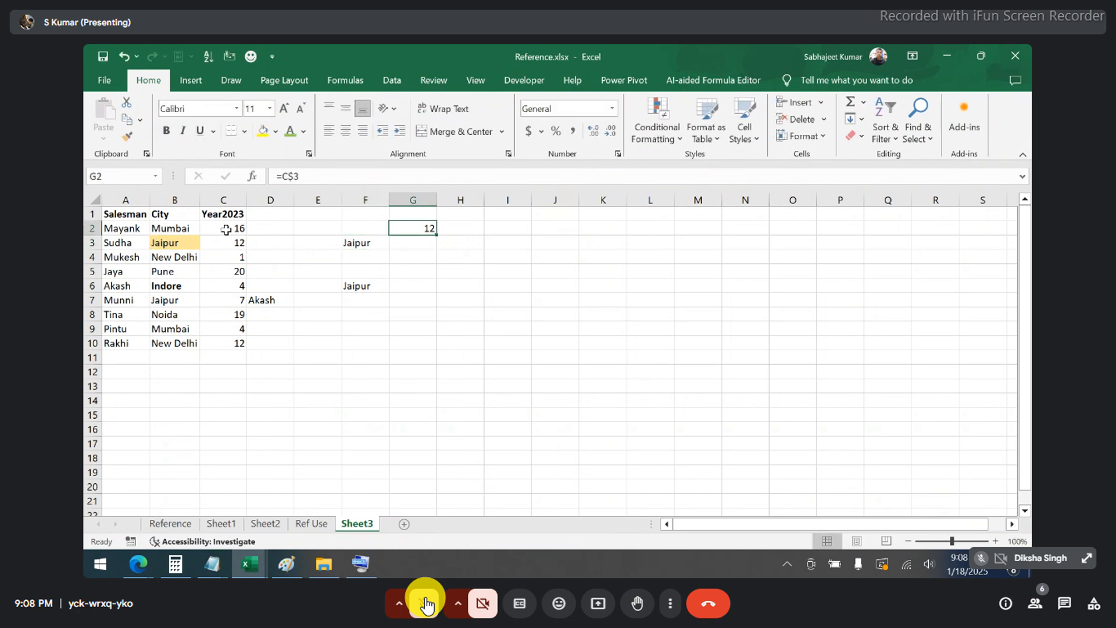
key(F2)
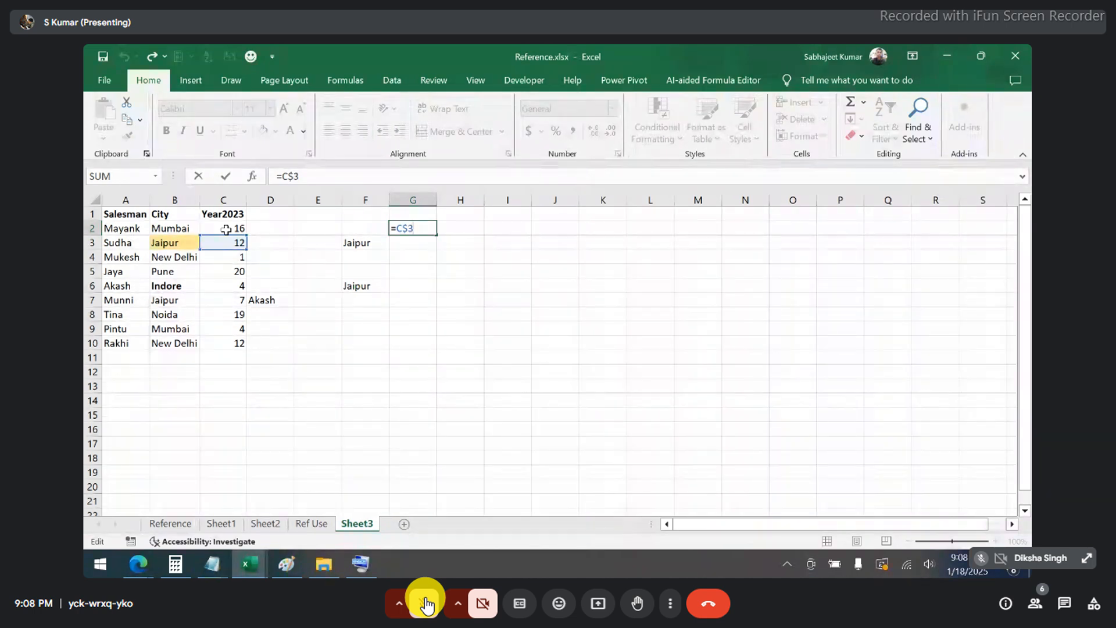
key(Return)
- Copy F3 and fill G8 with yellow to mark it as the target cell
key(Left)
key(ctrl+c)
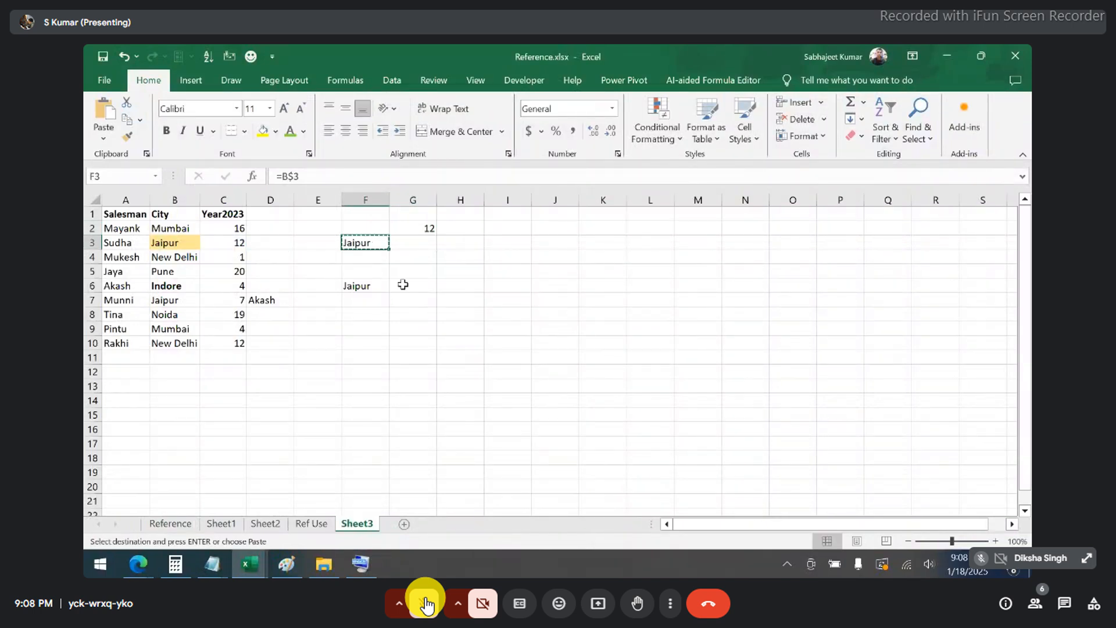
click(411, 314)
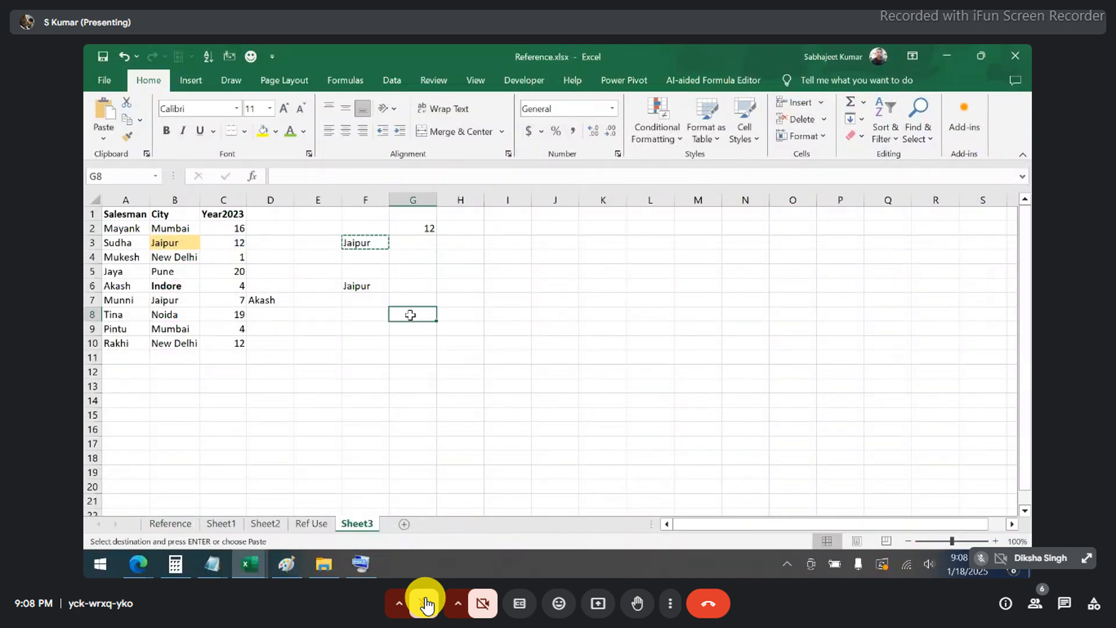
click(266, 133)
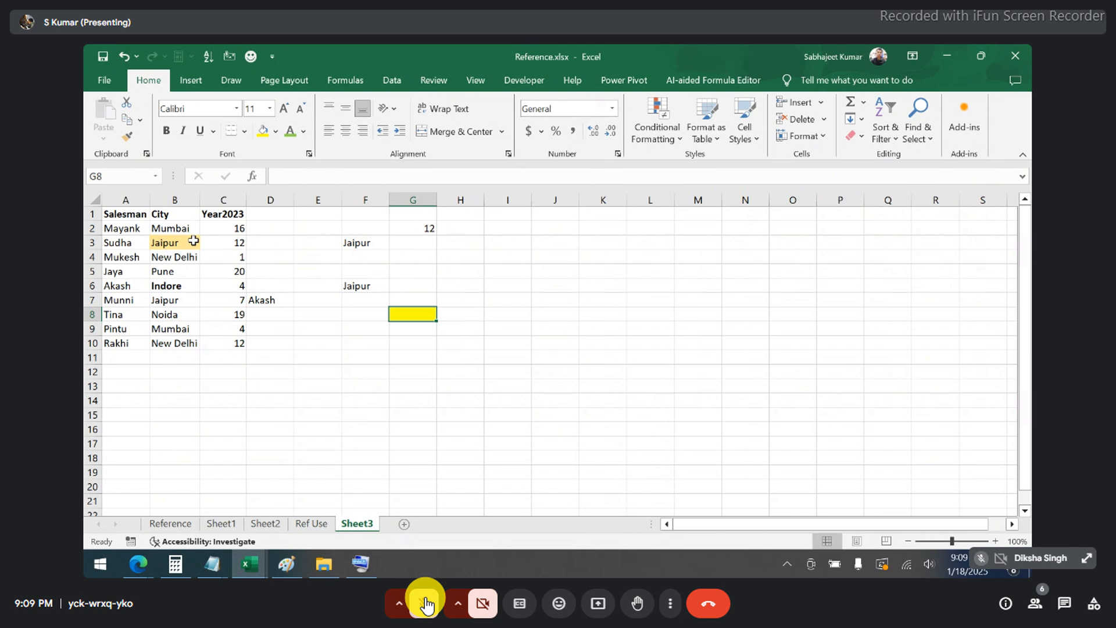
- Unmute and mute the meeting microphone in turn to respond to participants, and copy the mixed reference in F3 to G8
click(426, 604)
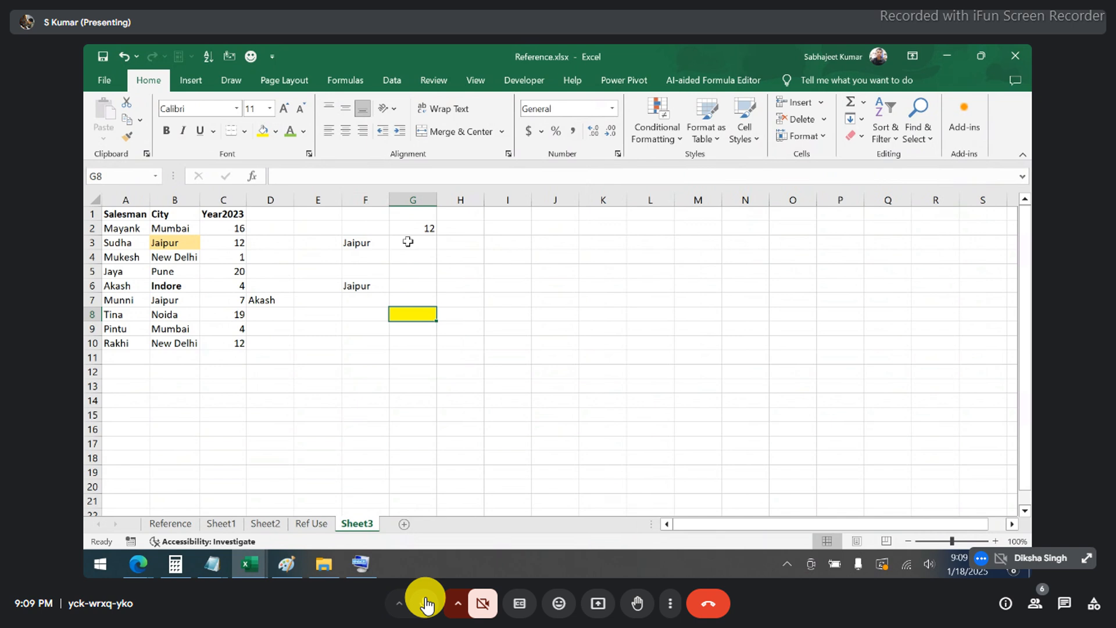
click(426, 604)
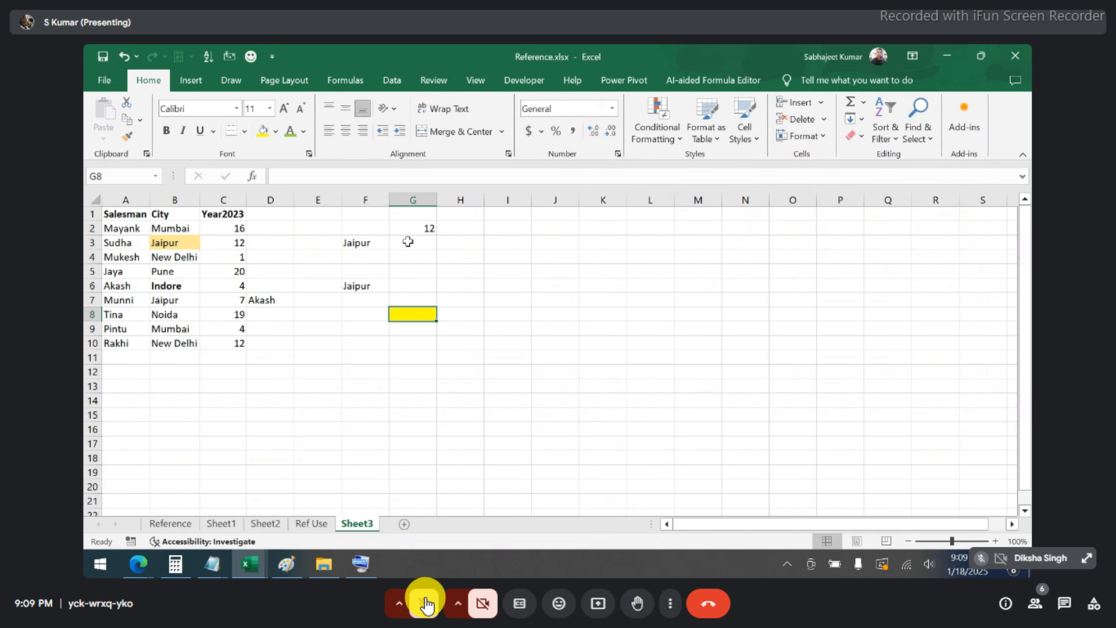
click(426, 603)
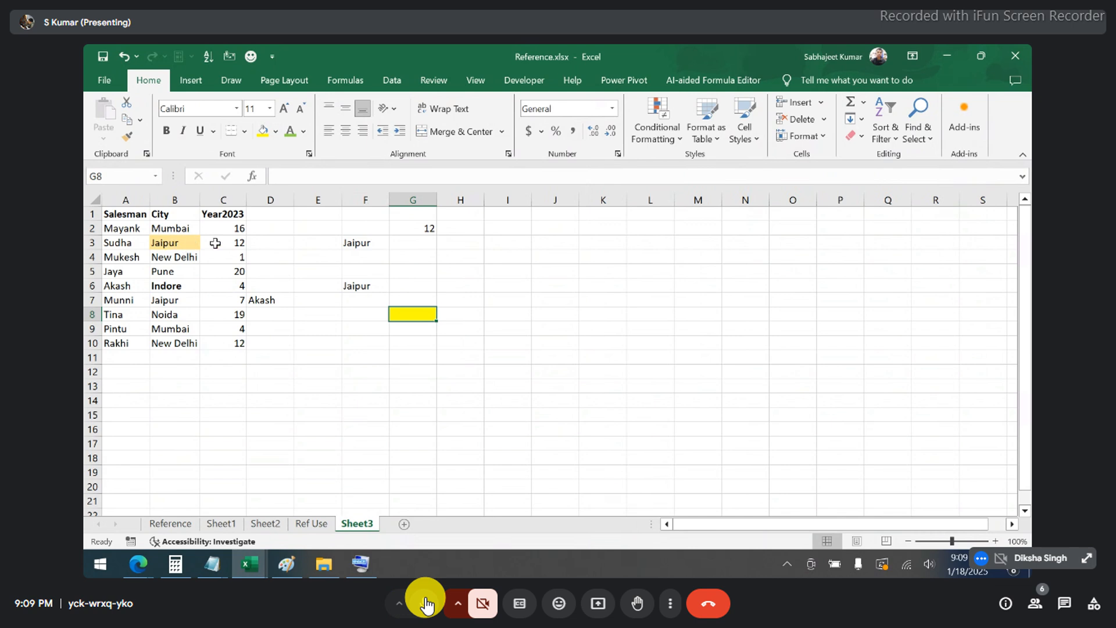
click(426, 603)
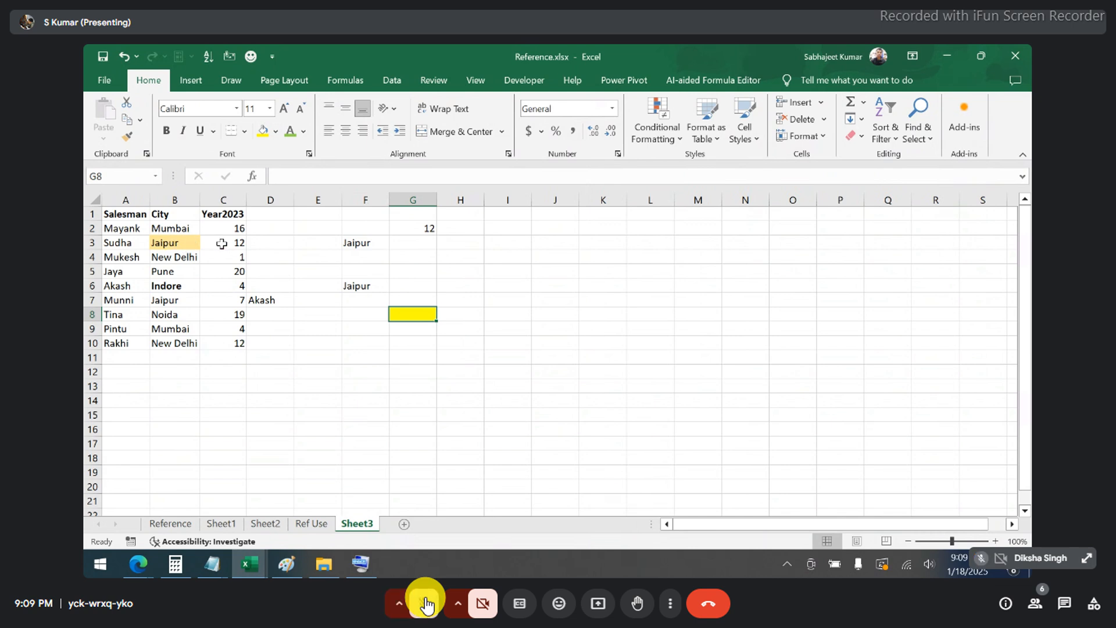
click(425, 603)
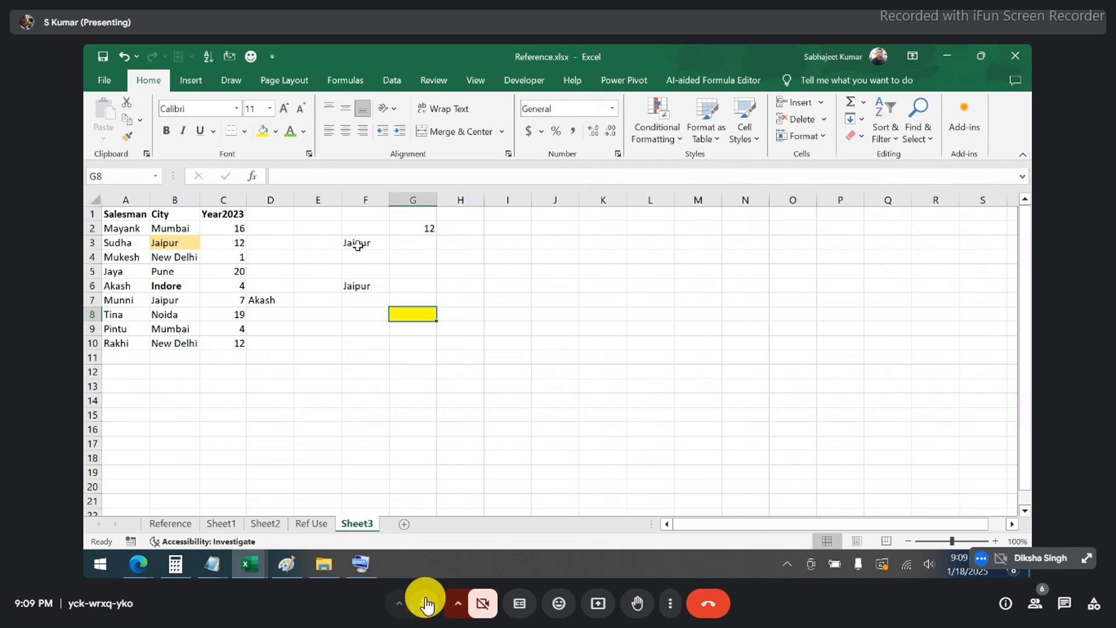
click(425, 603)
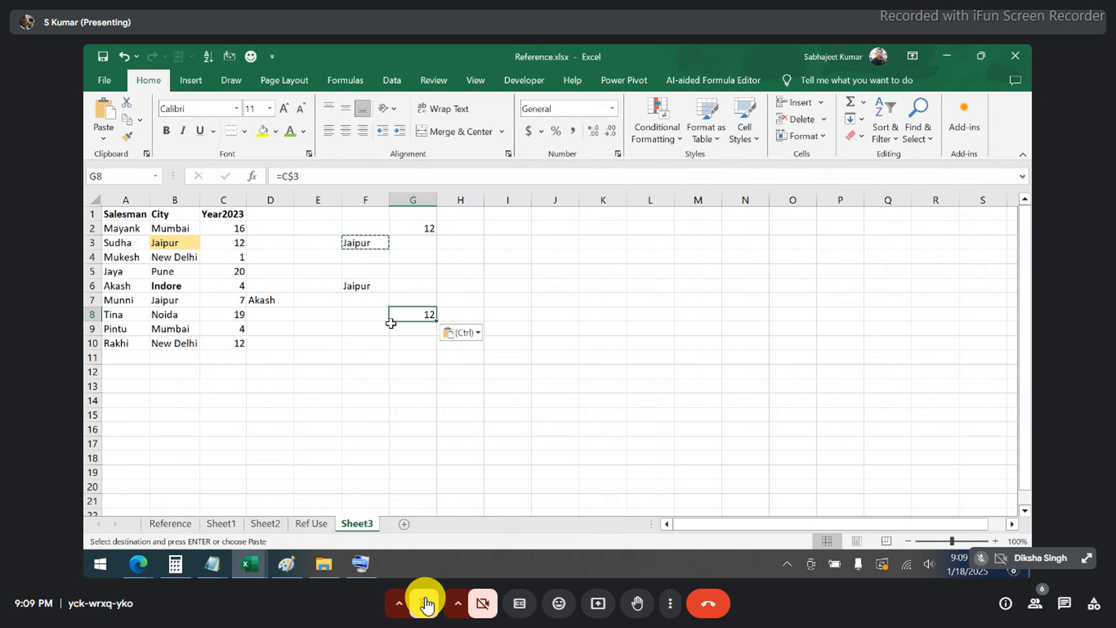
- Change G8's formula to =$C3 so the column is locked, and fill the cell with yellow
click(296, 177)
key(F4)
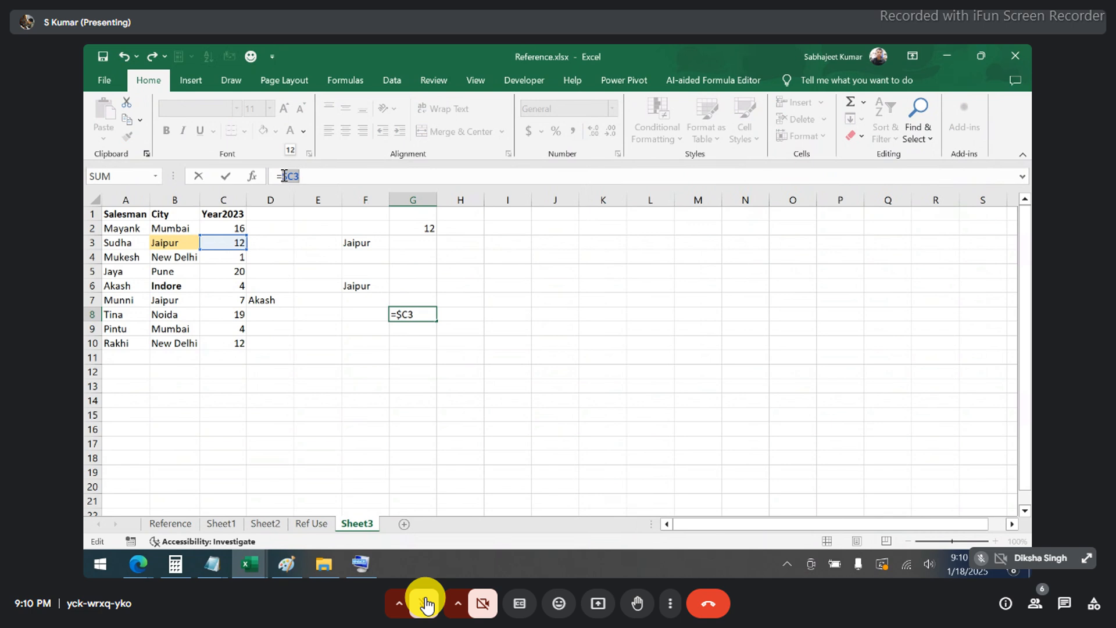
key(Return)
key(Up)
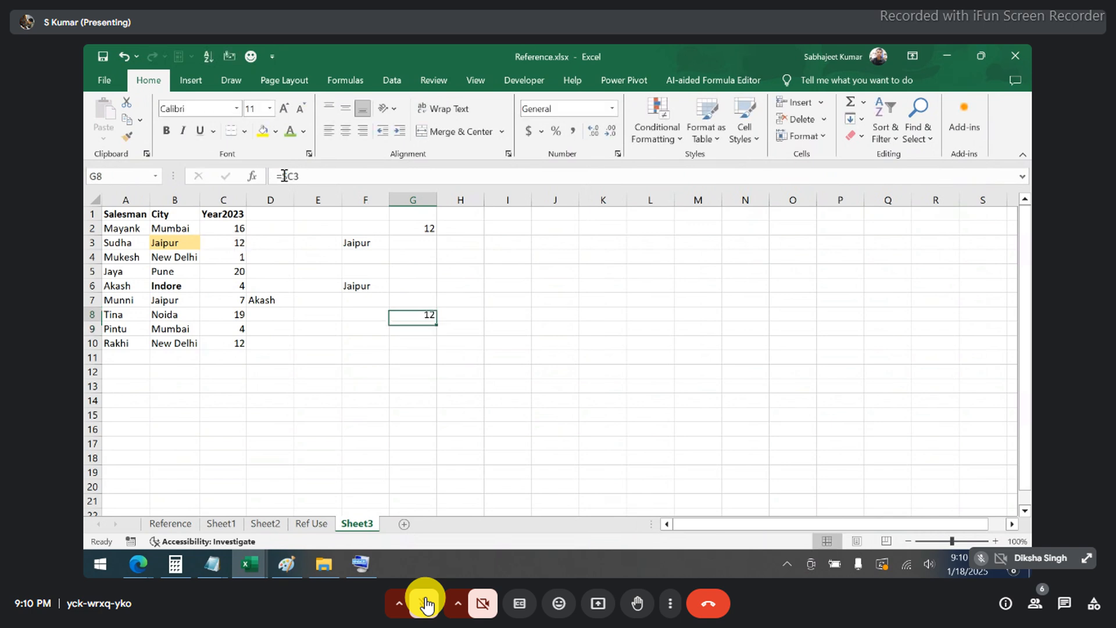
click(261, 132)
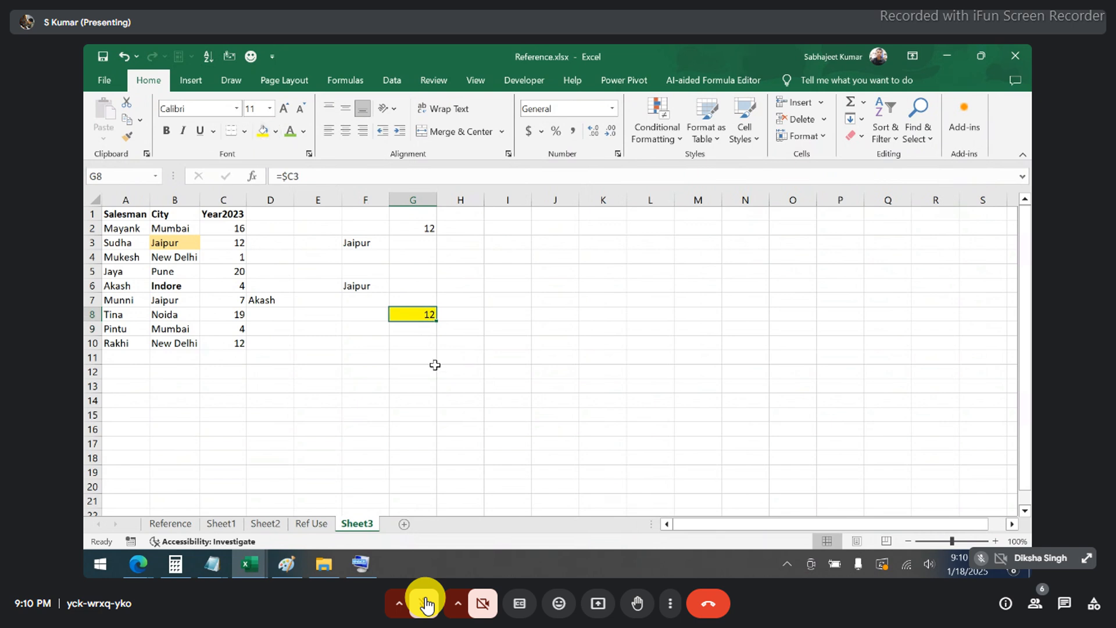
- Highlight $C3 in G8's formula, leave editing, and fill F4 with yellow as the target for G8's copy
double_click(291, 176)
key(Escape)
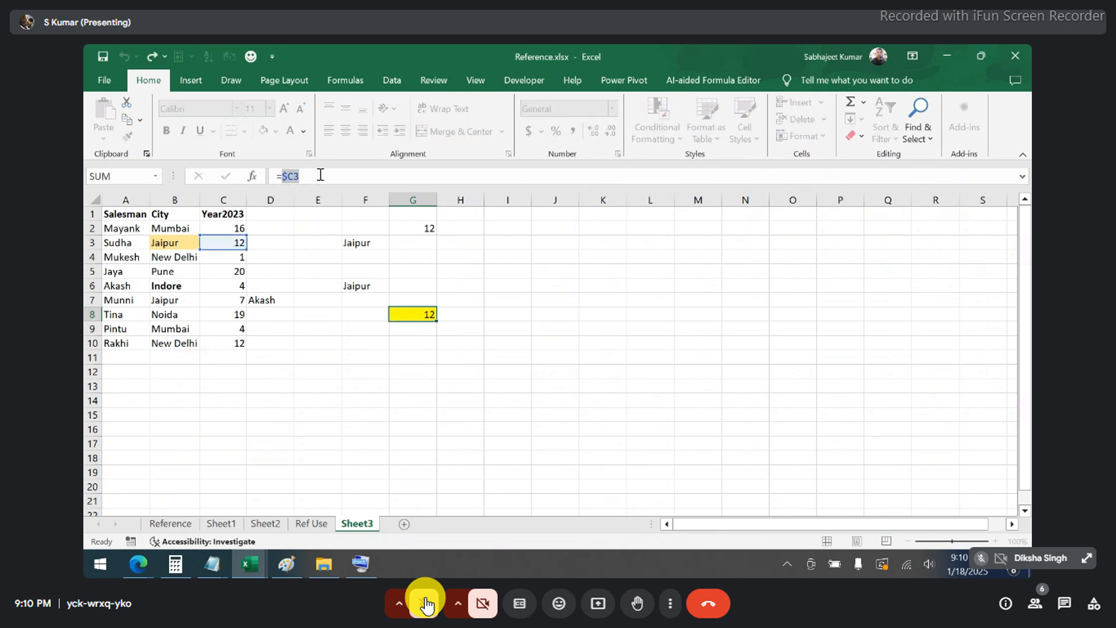
key(Escape)
key(ctrl+c)
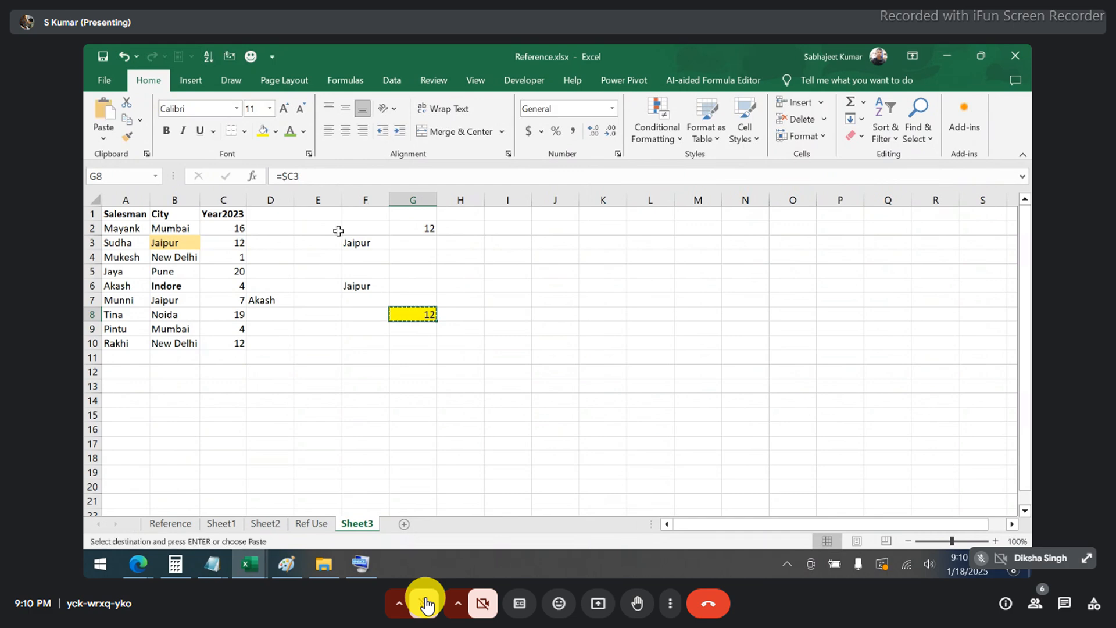
click(355, 257)
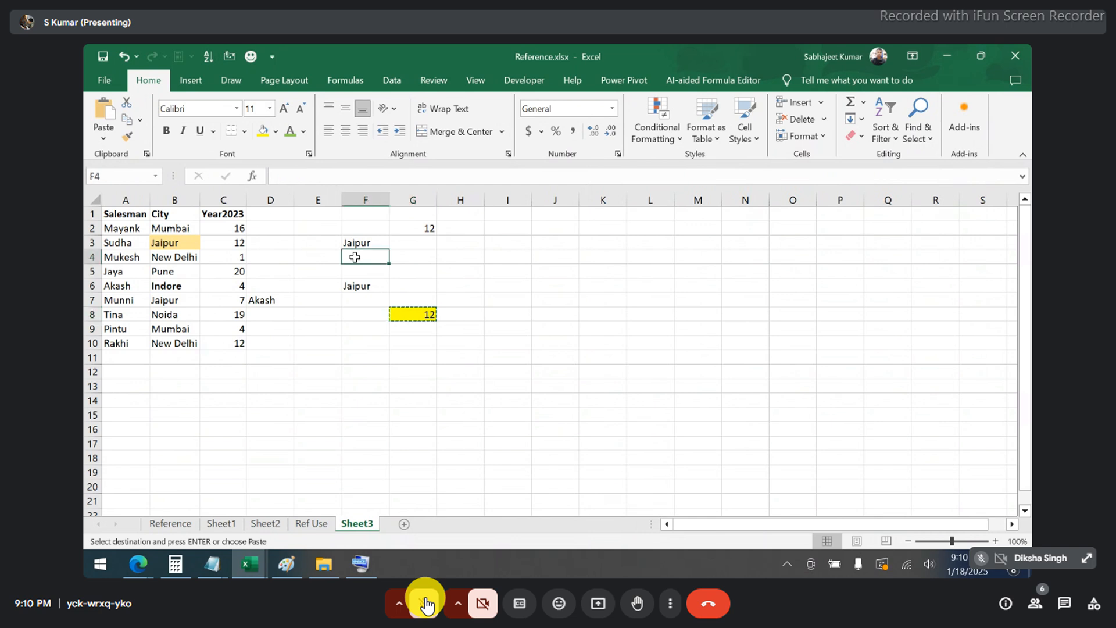
click(262, 129)
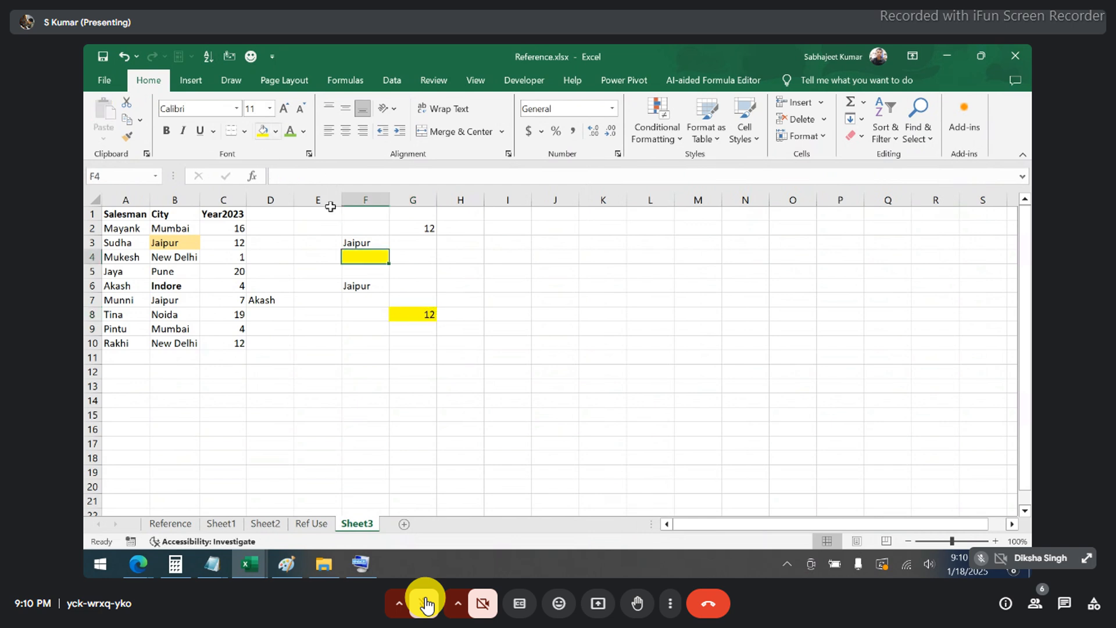
- Unmute the meeting microphone and highlight the locked column part $C and the whole reference $C3 in G8's formula
click(416, 314)
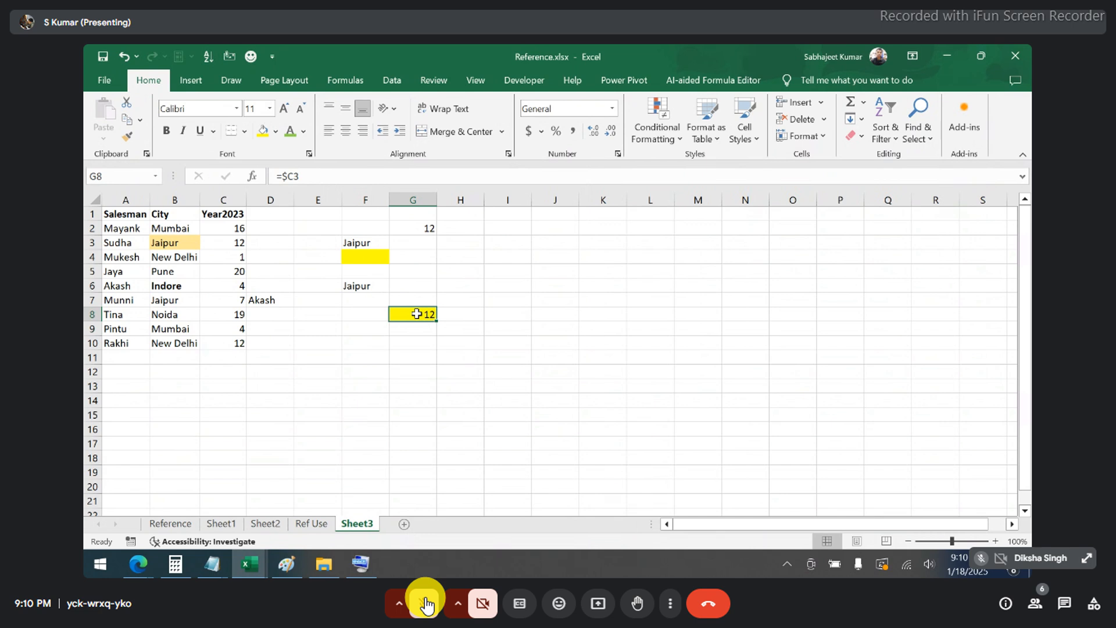
click(425, 603)
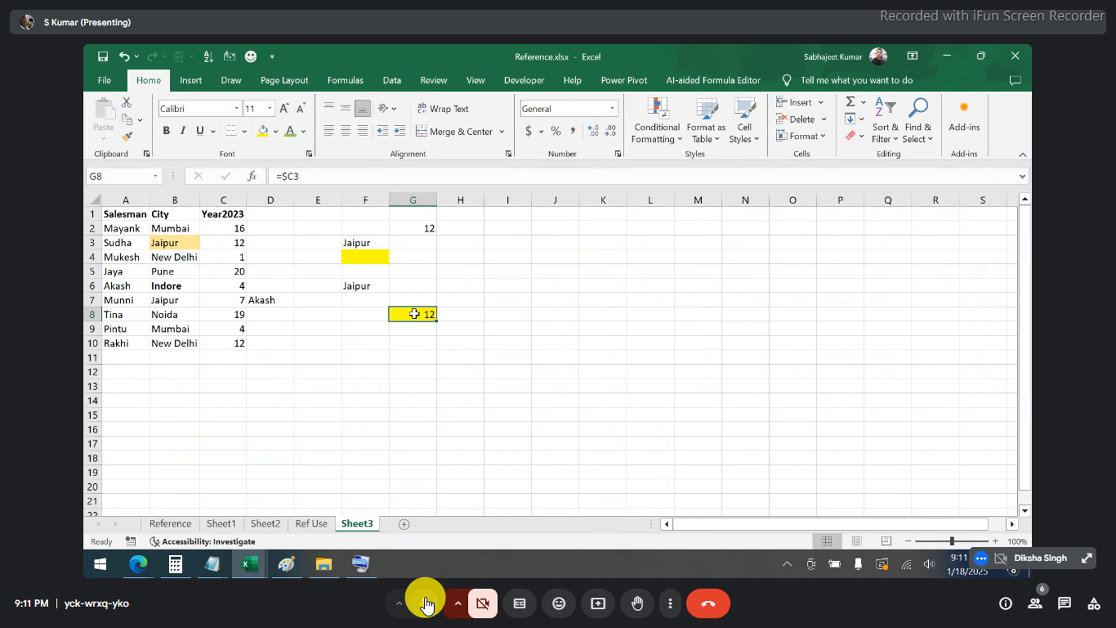
key(ctrl+c)
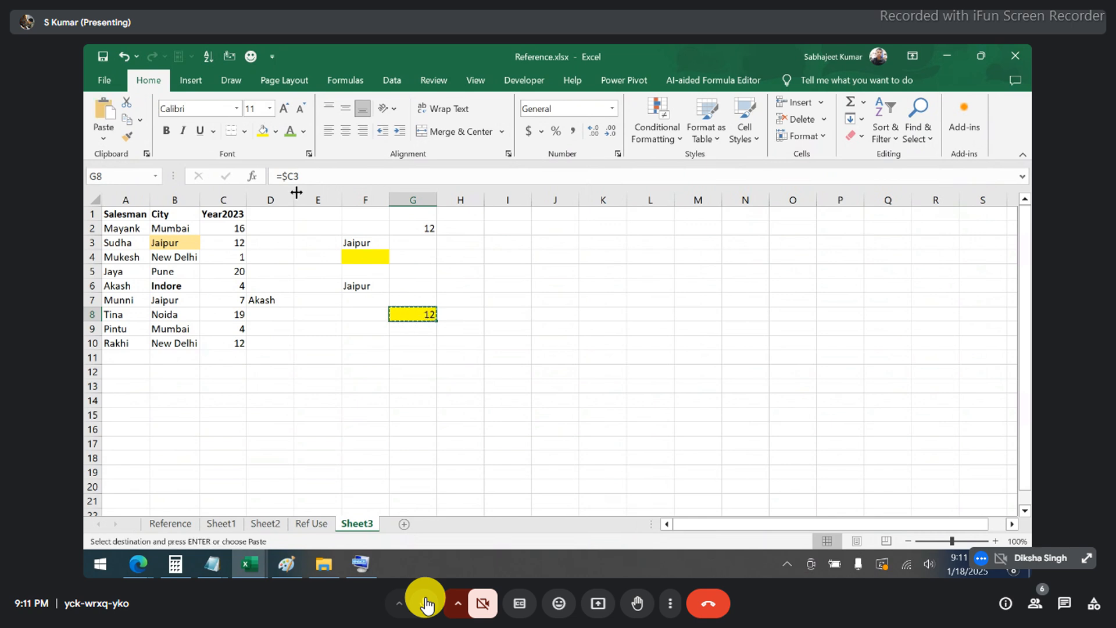
click(284, 175)
text($)
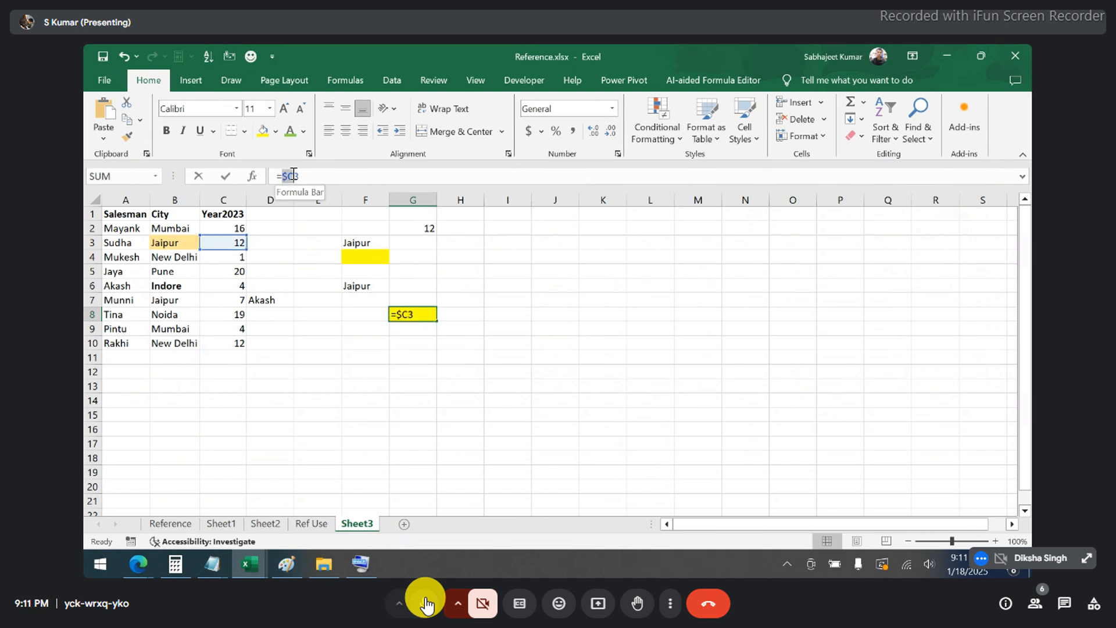
drag(294, 175, 334, 177)
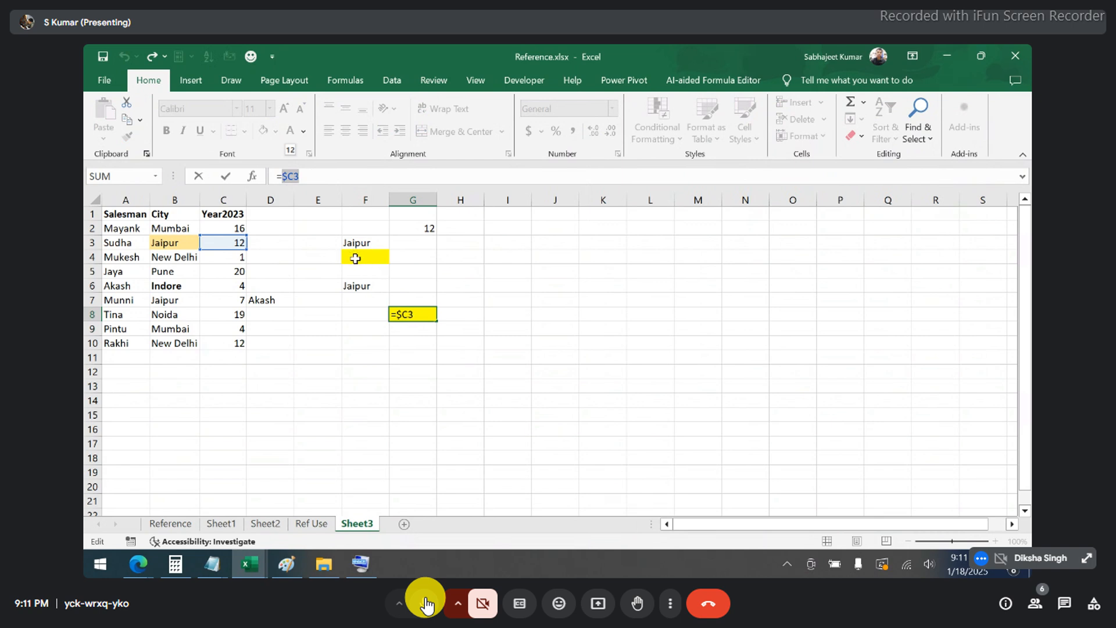
- Switch the meeting microphone off and on to talk with participants, mute it again, and finish editing G8 without changing its formula
click(426, 604)
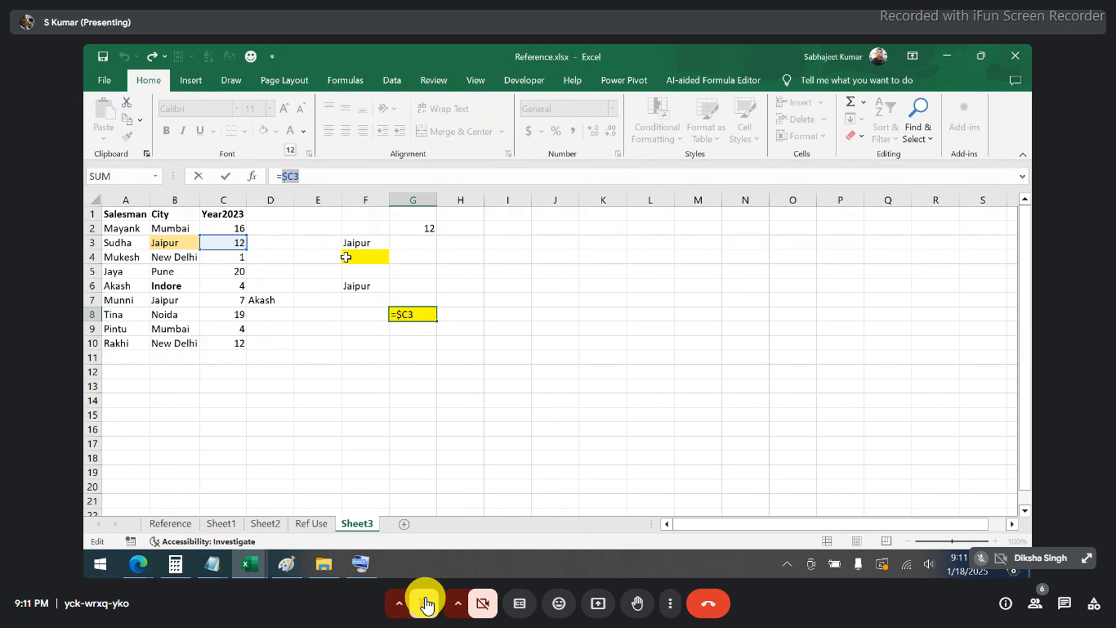
click(426, 604)
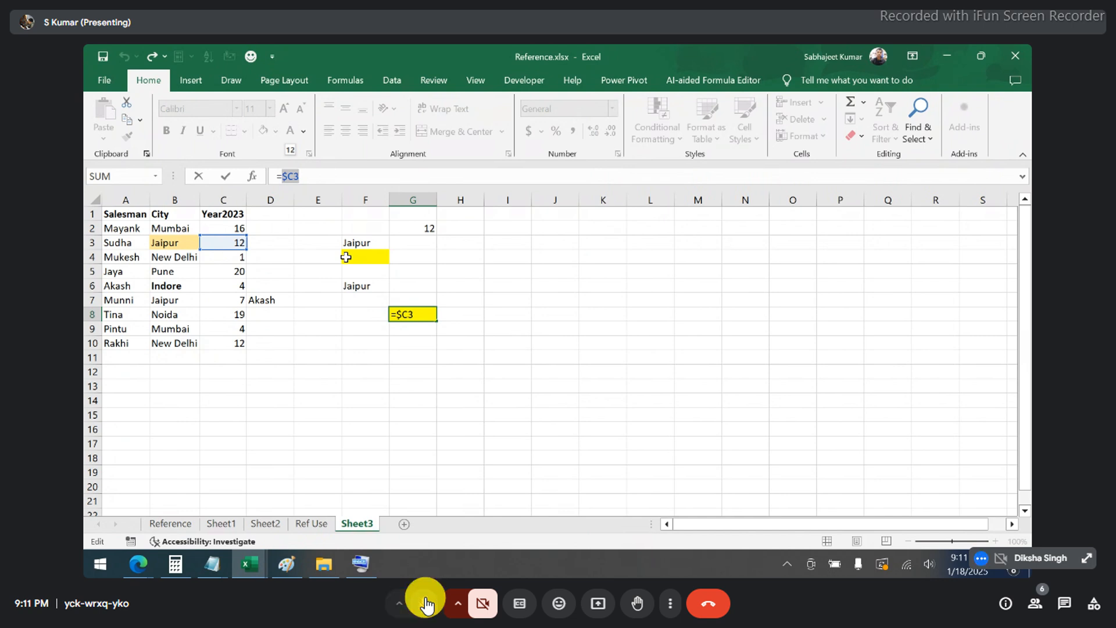
click(426, 605)
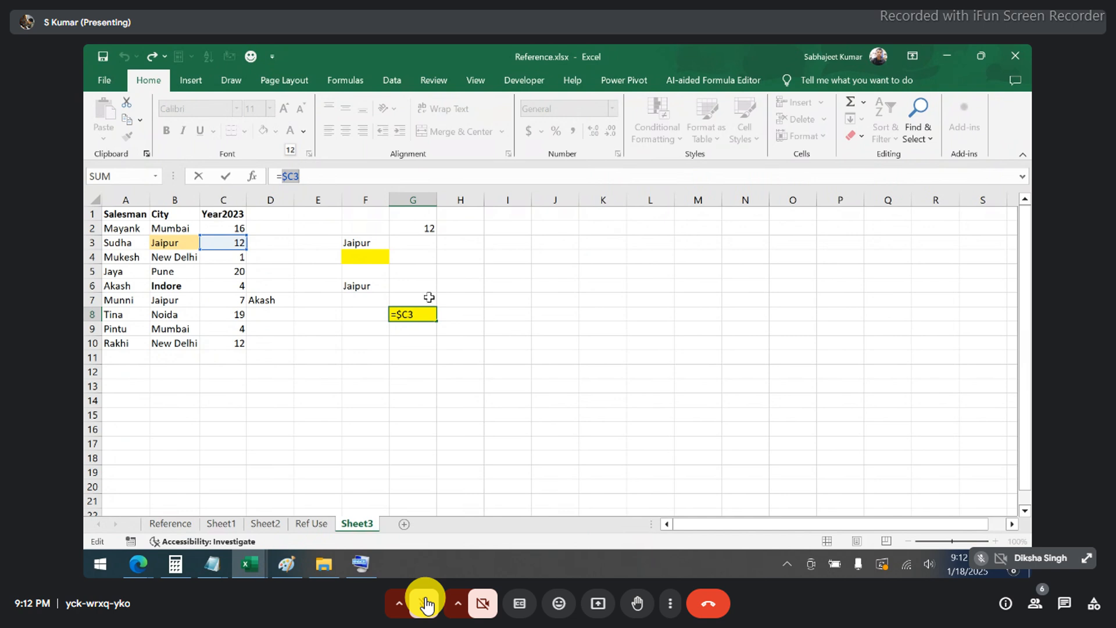
key(ctrl+Return)
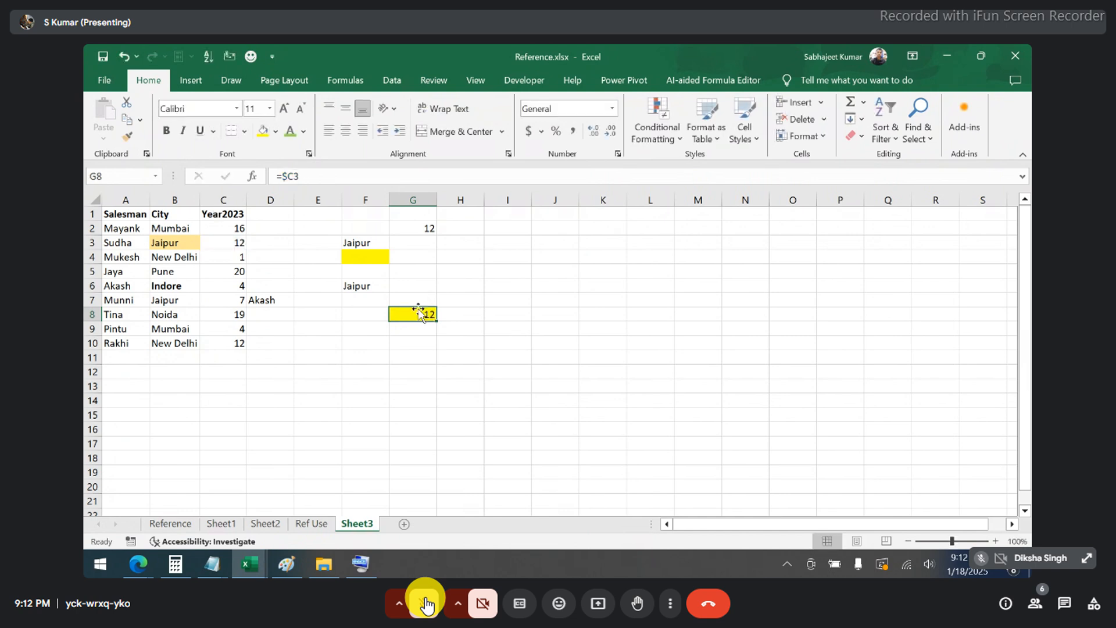
- Copy the mixed reference in G8 to F4 and dismiss the paste options
key(ctrl+c)
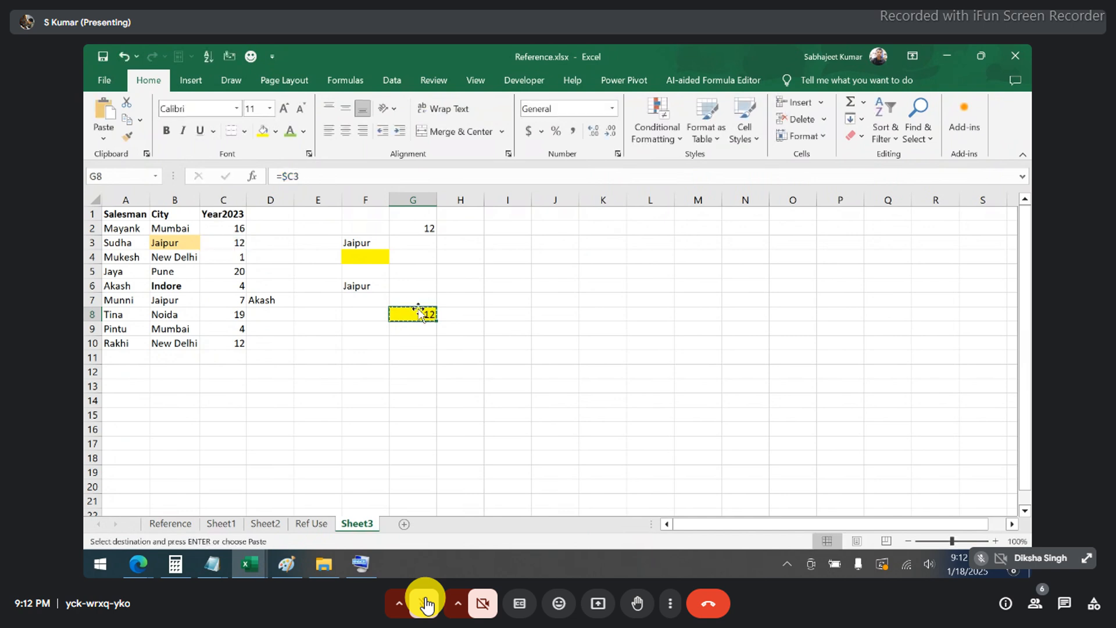
click(365, 260)
key(ctrl+v)
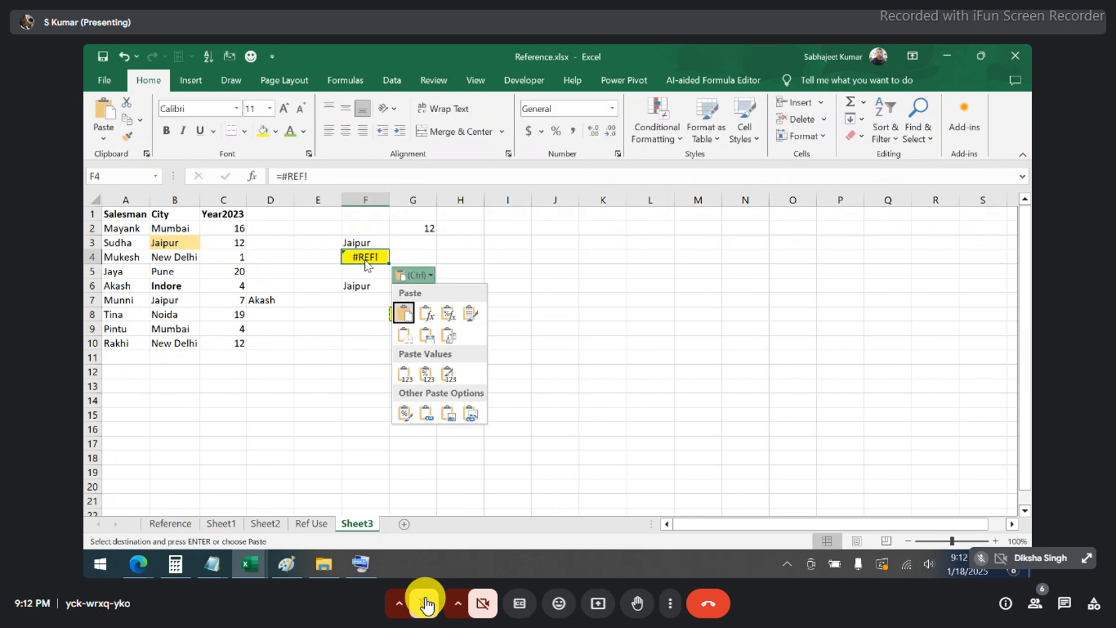
click(344, 334)
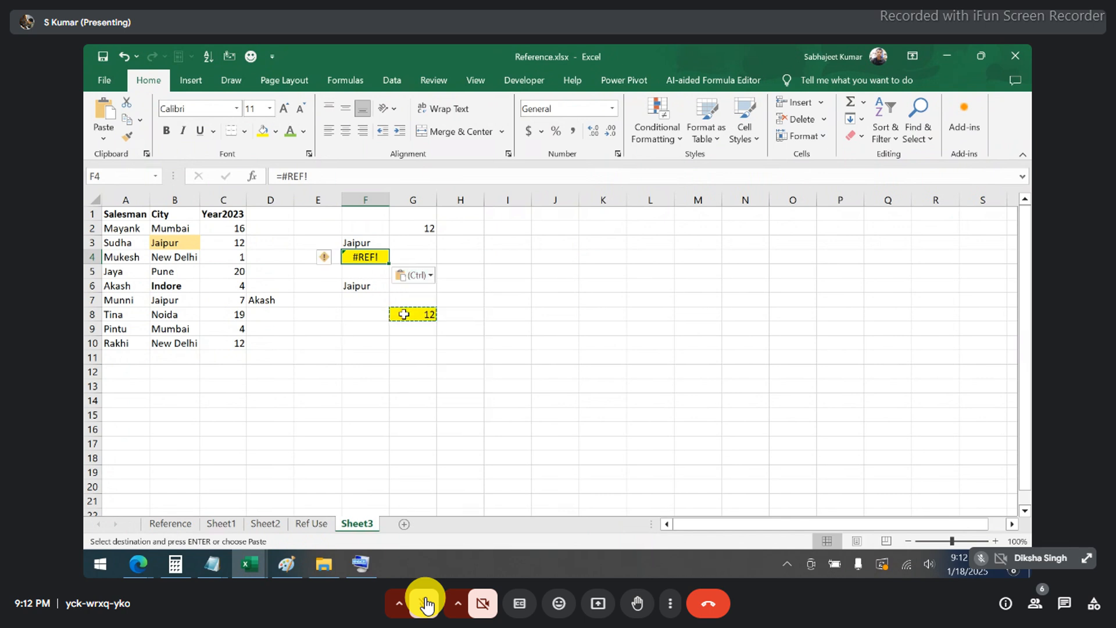
- Fill E6 with yellow as another target for G8's copy
click(404, 314)
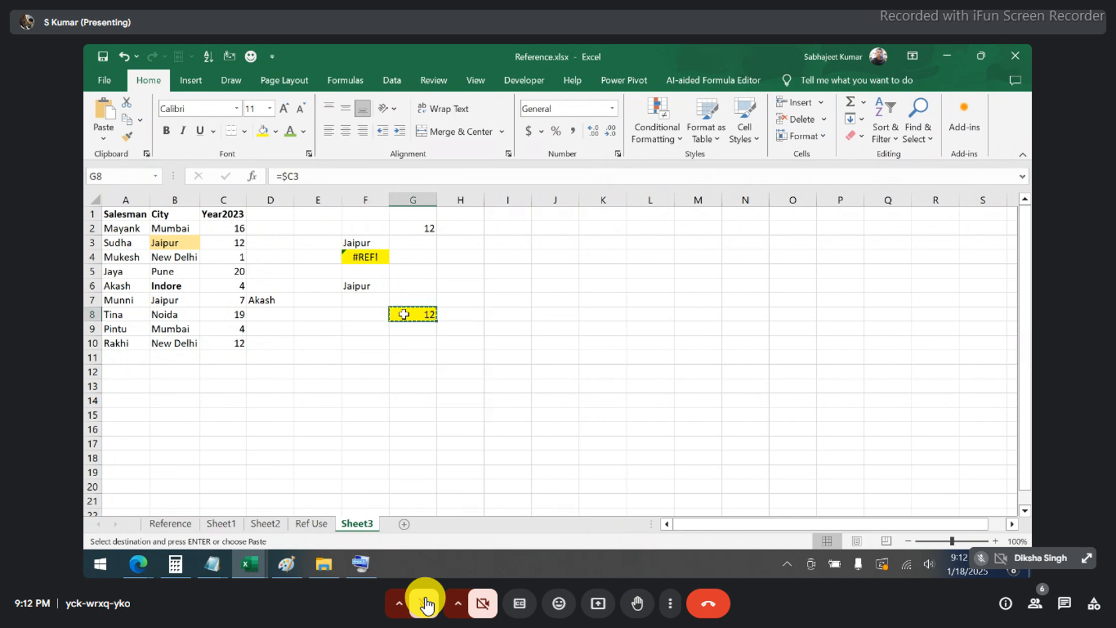
click(320, 287)
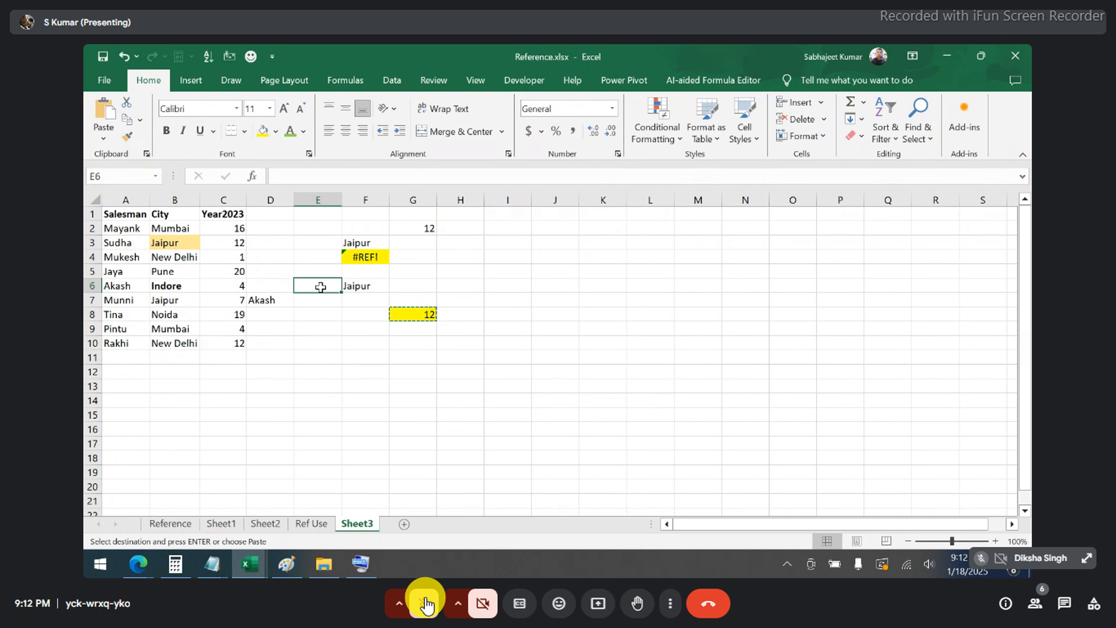
click(266, 136)
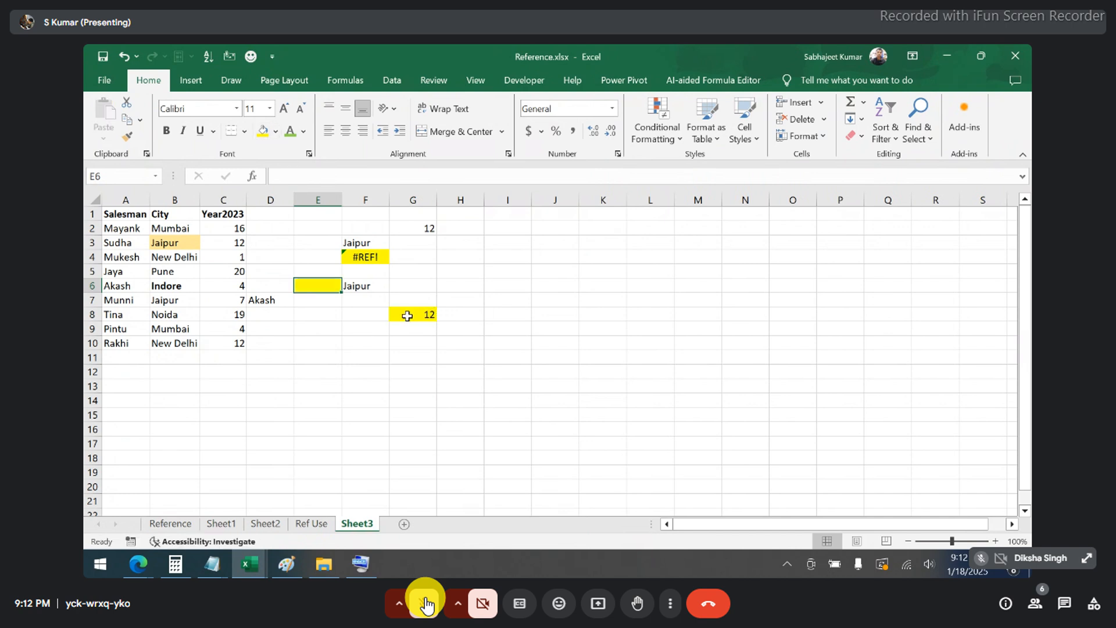
- Copy G8, check the target E6, and switch the meeting microphone on and off to talk with participants
click(407, 316)
key(ctrl+c)
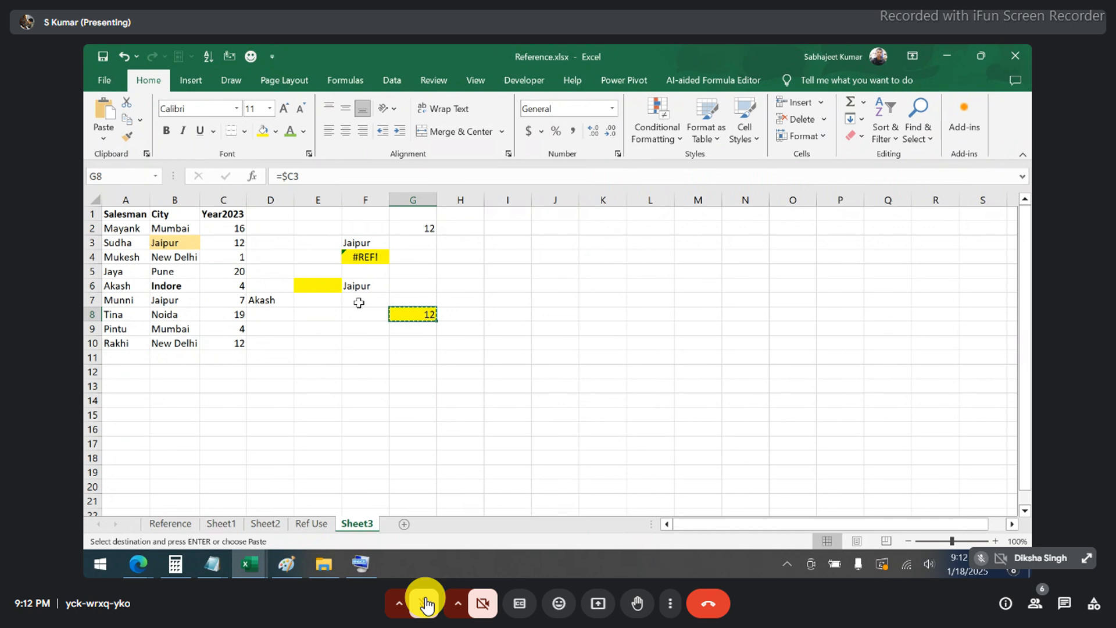
click(325, 285)
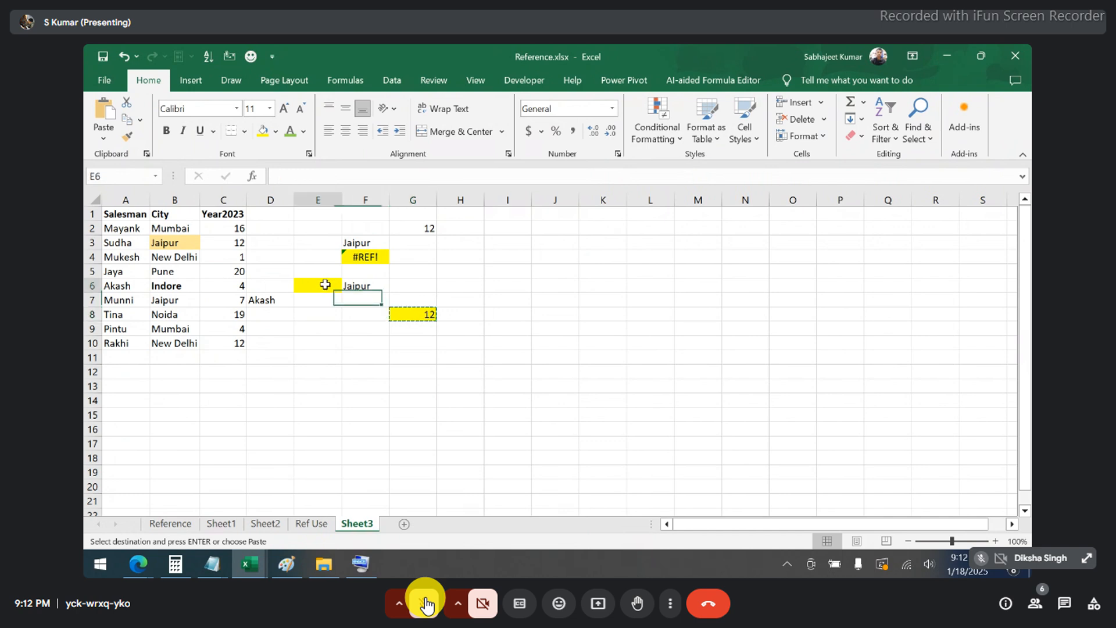
click(410, 316)
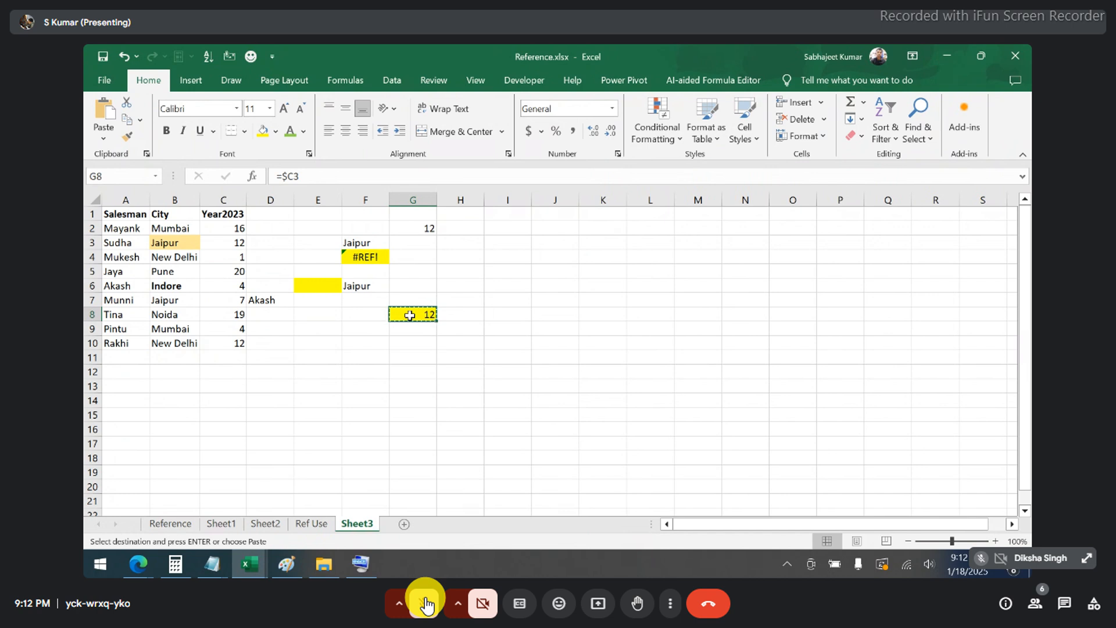
click(426, 603)
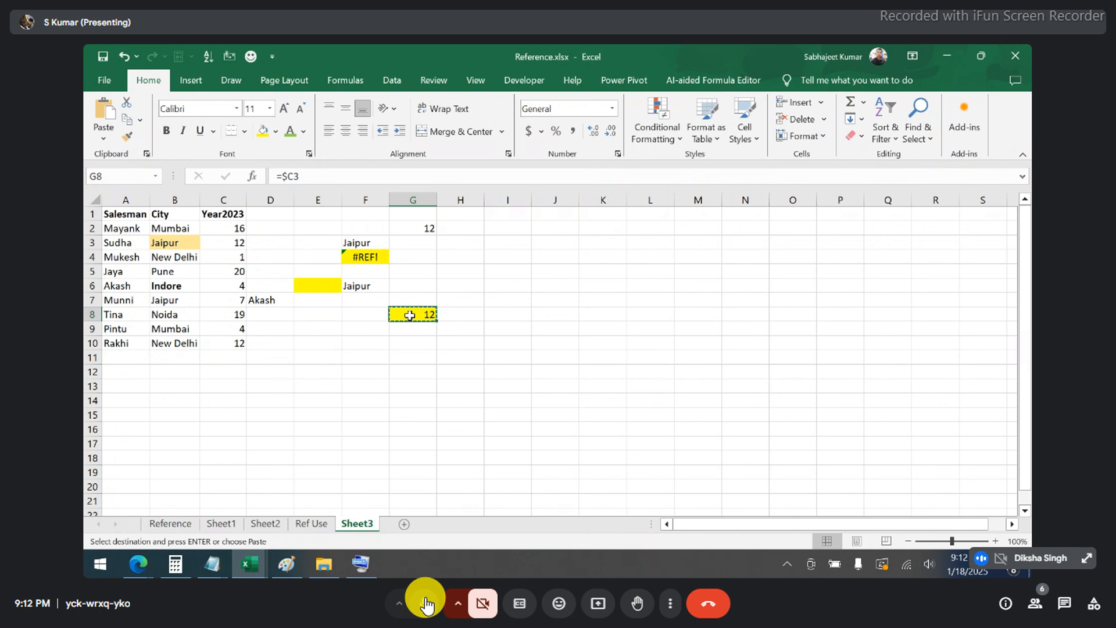
click(428, 606)
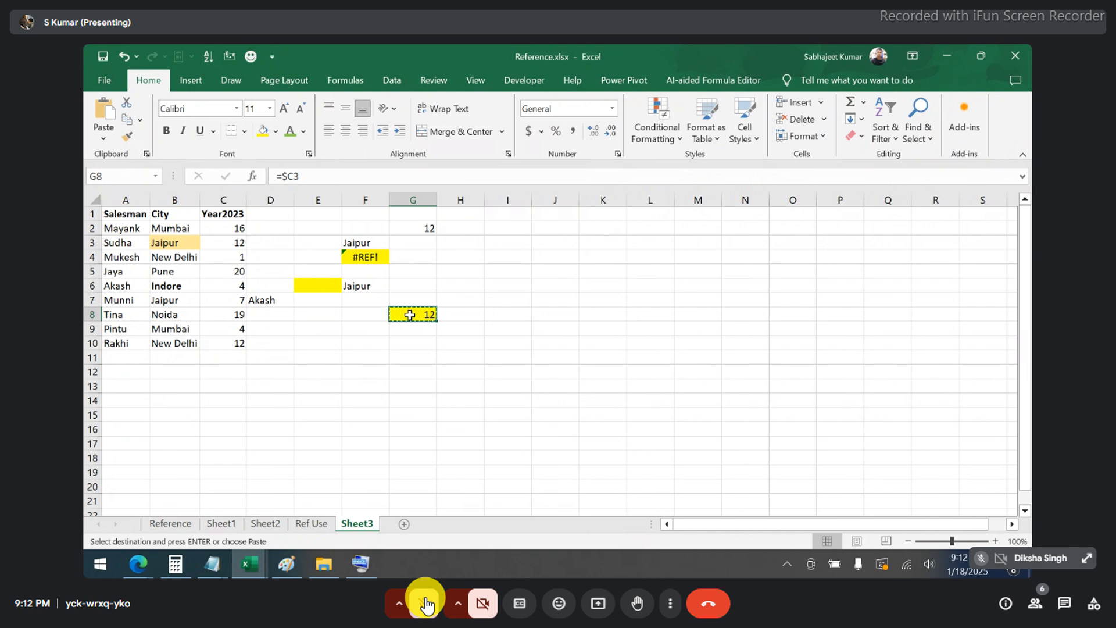
- Examine $C3 in G8's formula against the target E6, highlight the locked column part $C, and finish editing
double_click(410, 315)
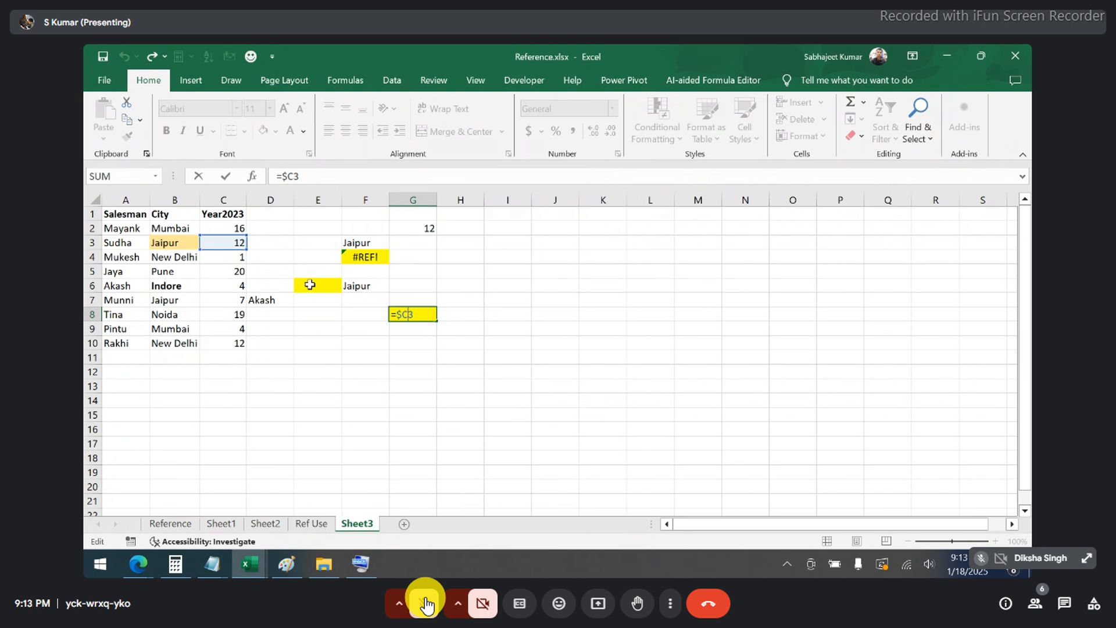
double_click(296, 175)
click(310, 286)
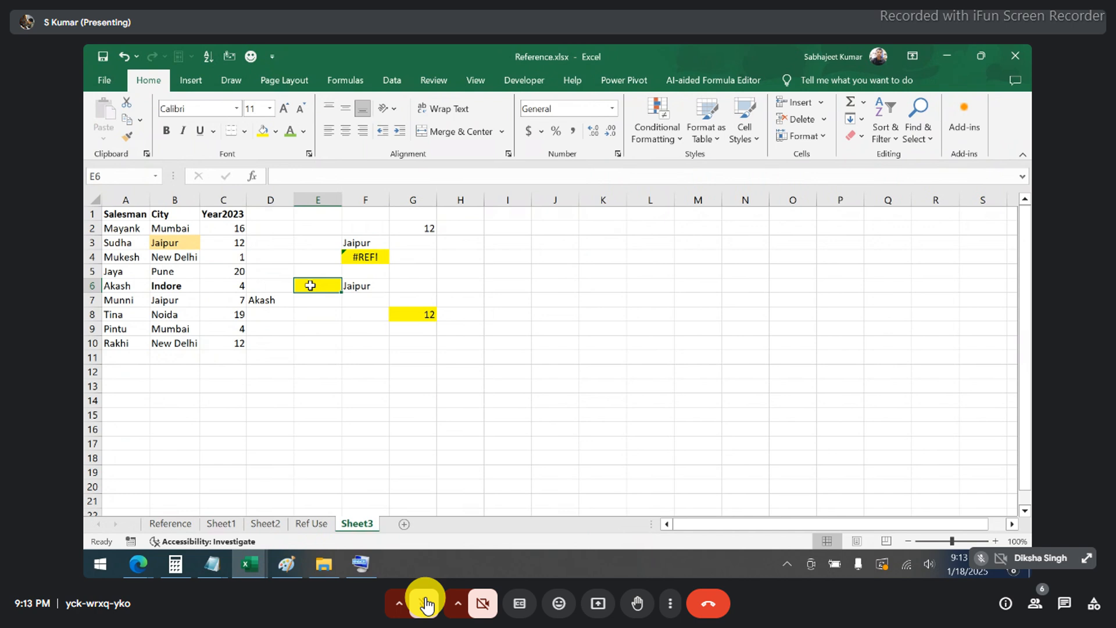
click(402, 317)
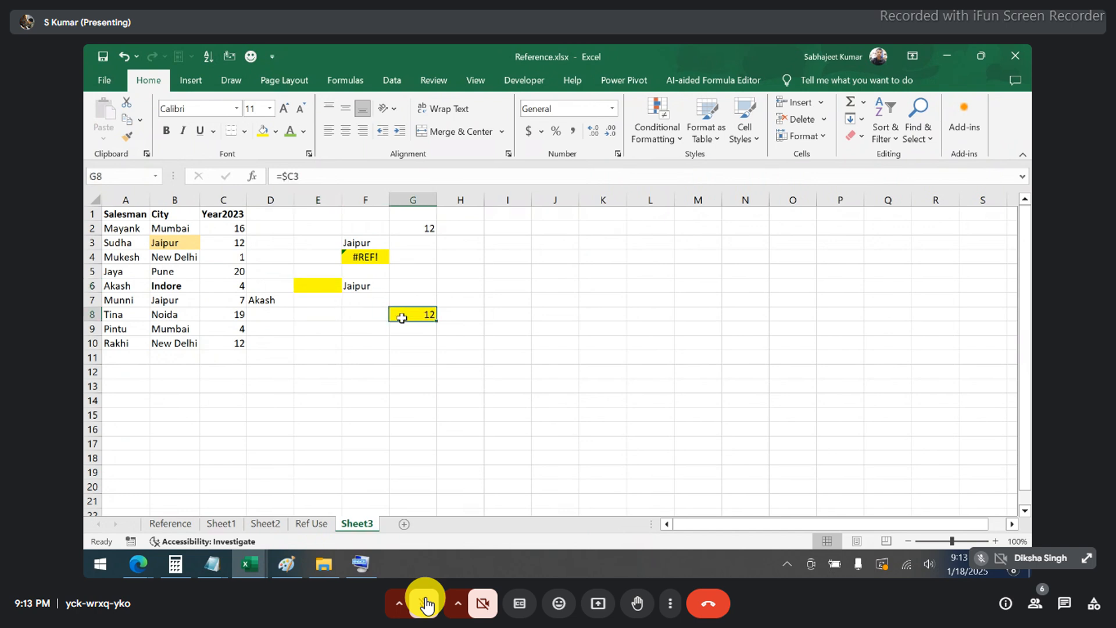
double_click(403, 318)
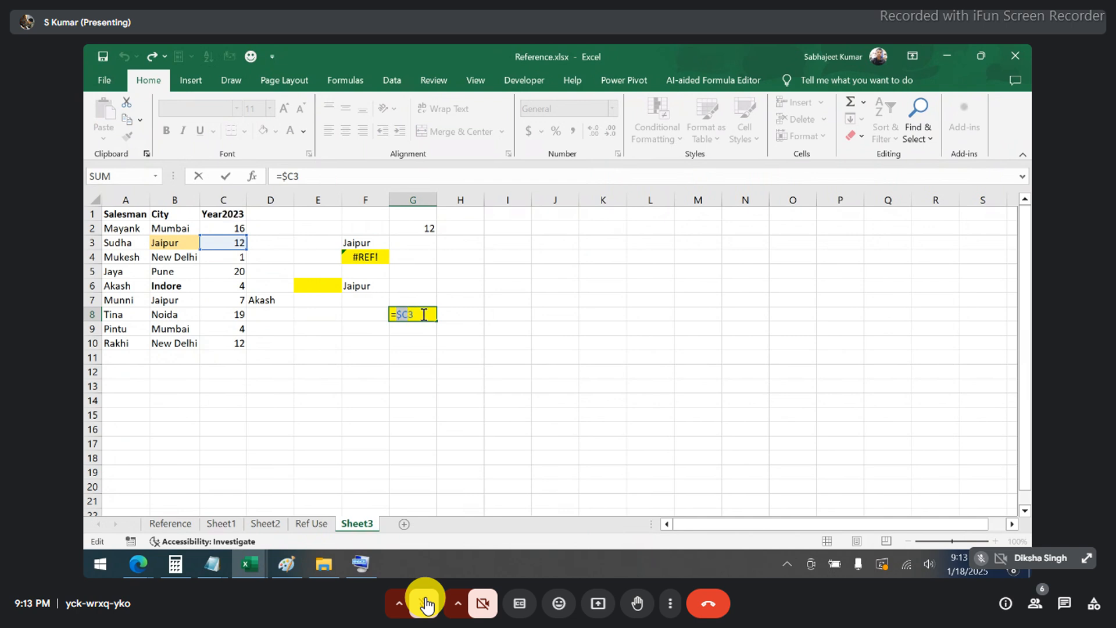
key(ctrl+Return)
- Copy G8's mixed reference to E6 and open G8's formula again
key(ctrl+c)
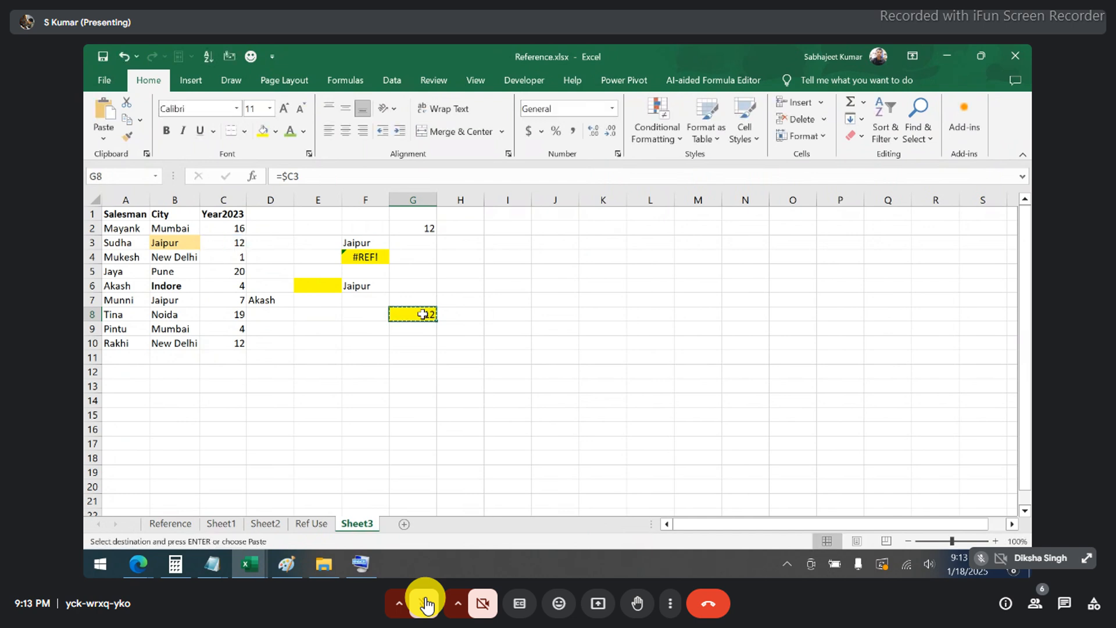
click(321, 286)
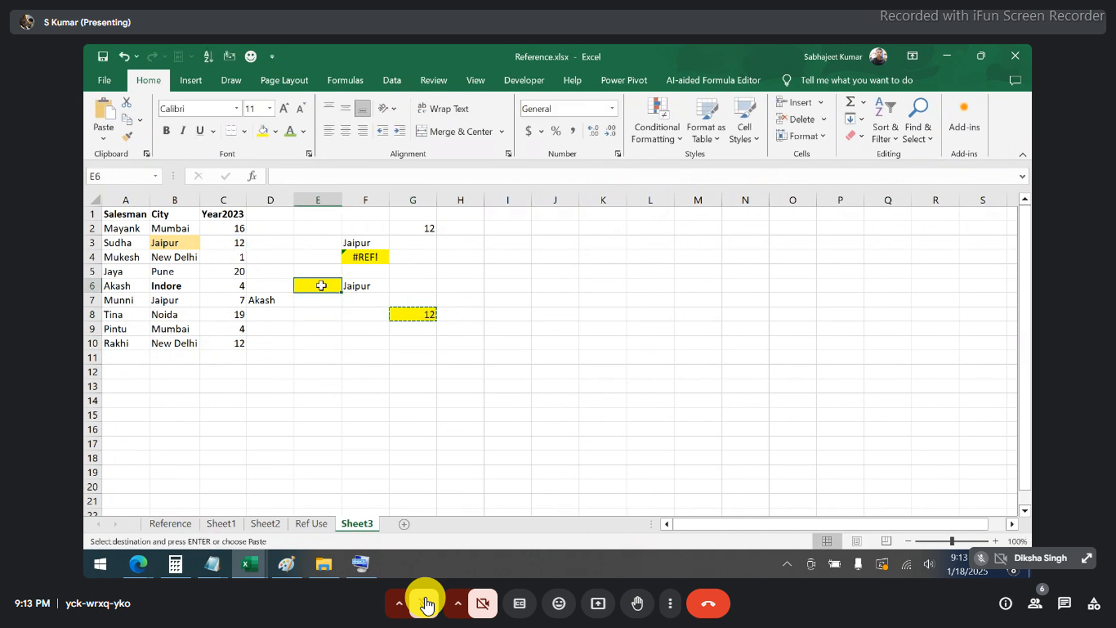
key(ctrl+v)
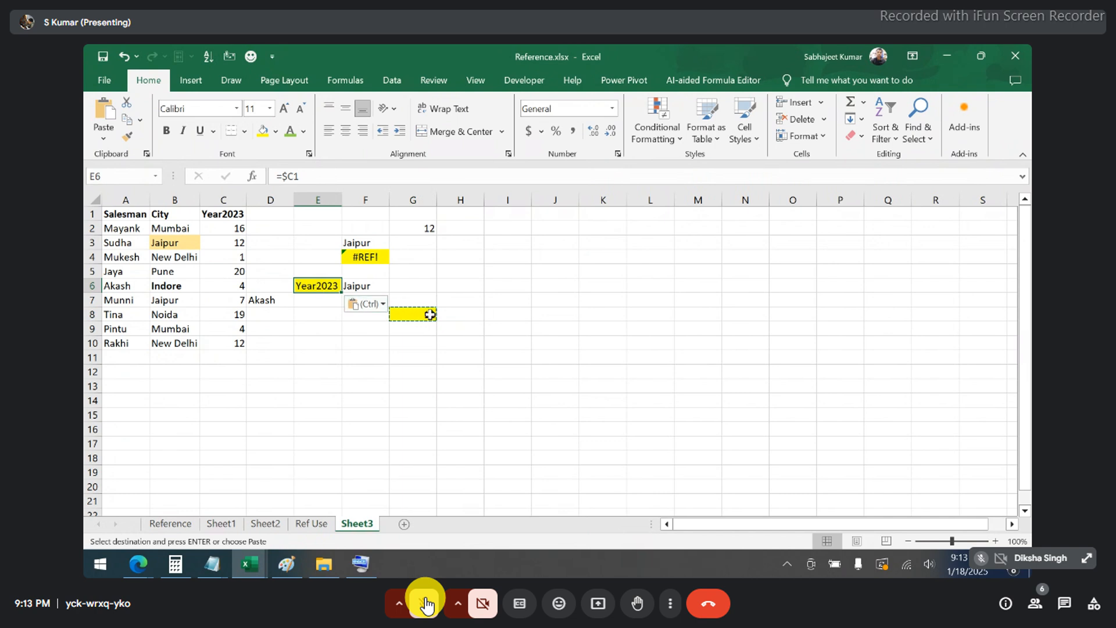
double_click(431, 315)
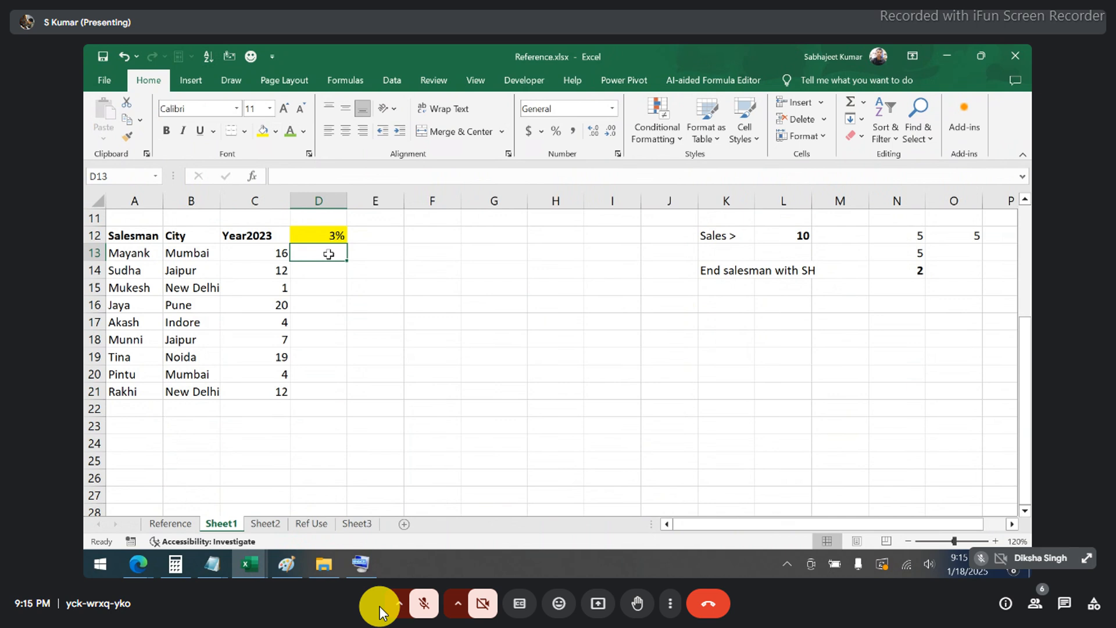
- On Sheet1, enter =C13*D12 in D13 and fill the formula down to D21
double_click(329, 254)
text(=)
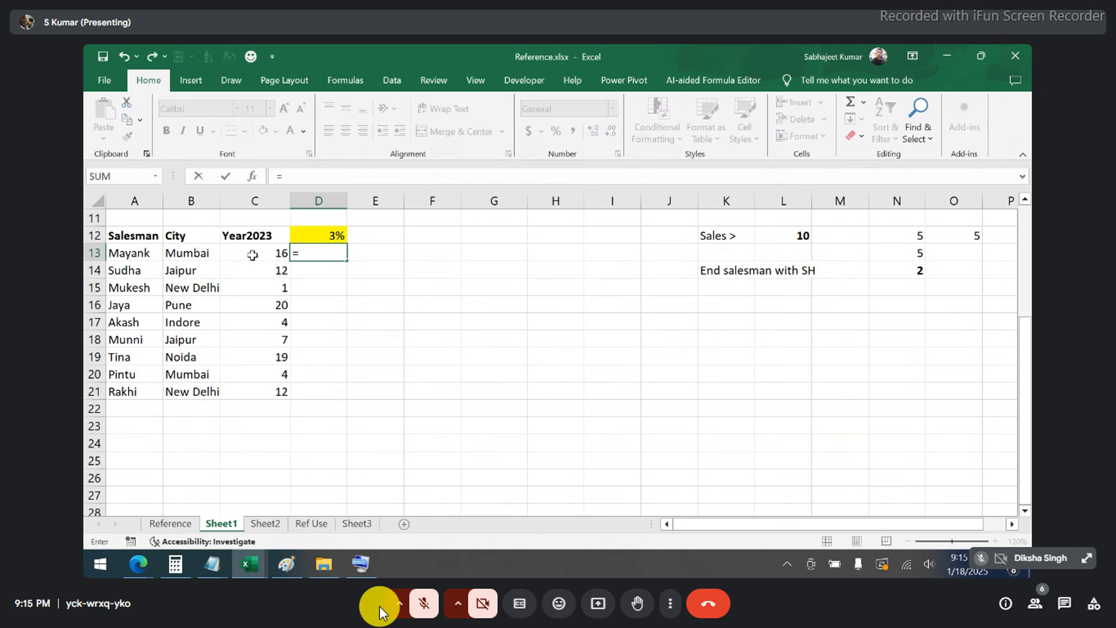
click(252, 254)
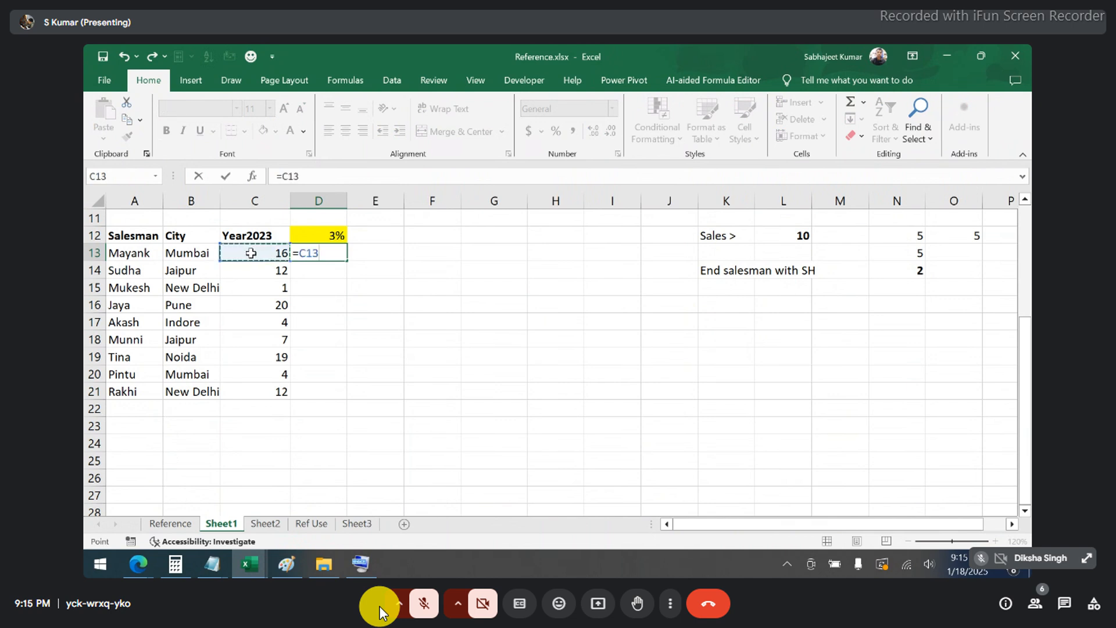
text(*)
click(320, 235)
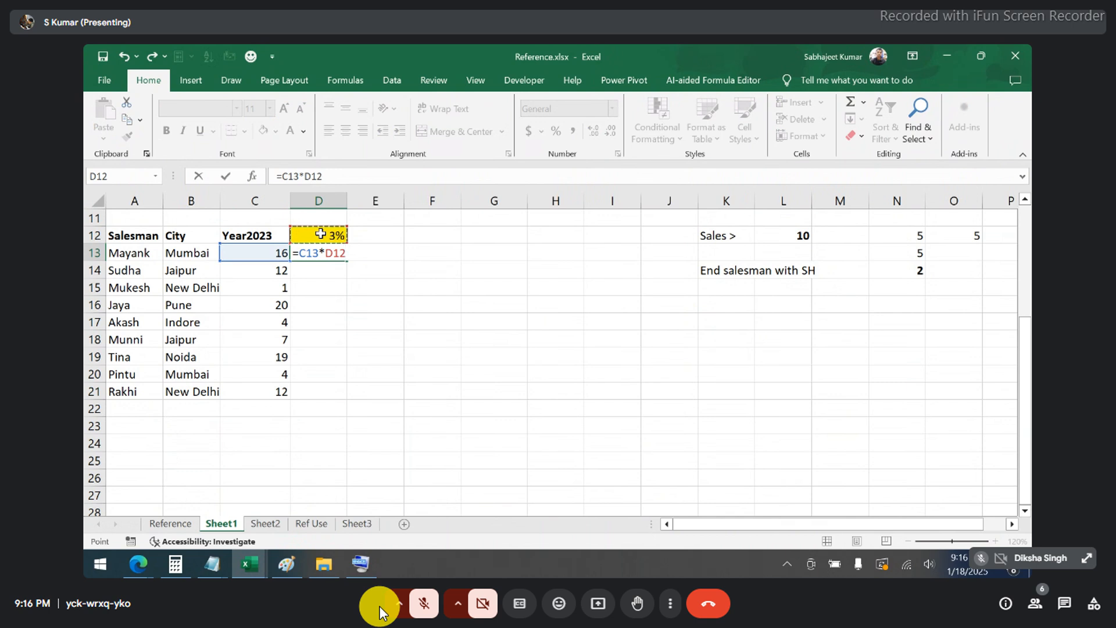
key(Return)
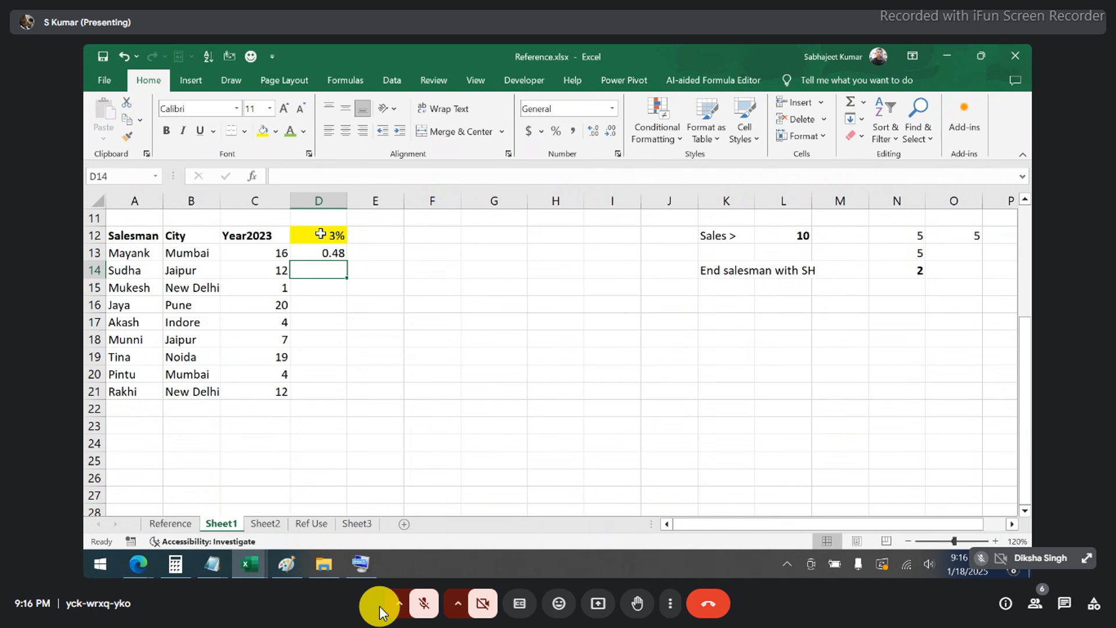
key(Up)
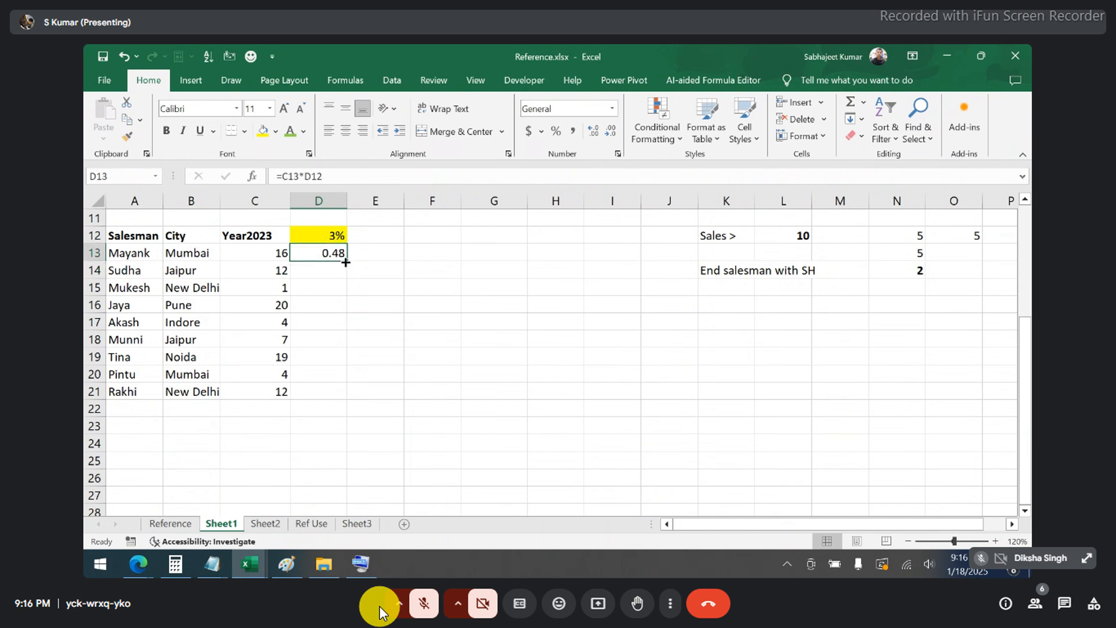
drag(346, 262, 329, 396)
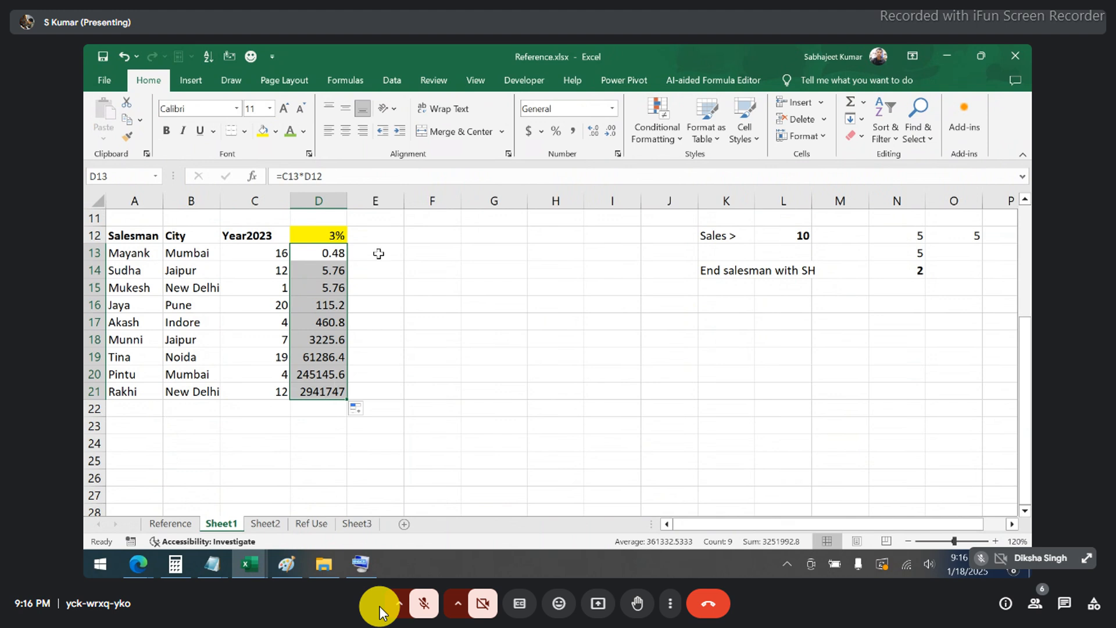
- Examine the cells referenced by D13's formula, leave editing, and move to D14
click(321, 257)
double_click(321, 257)
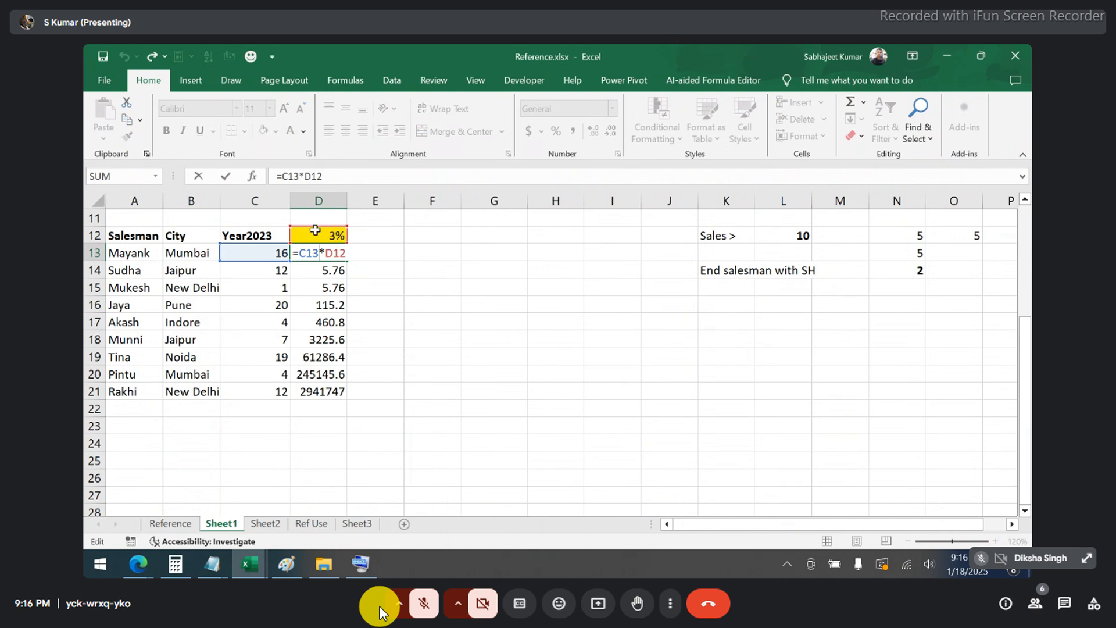
key(ctrl+Return)
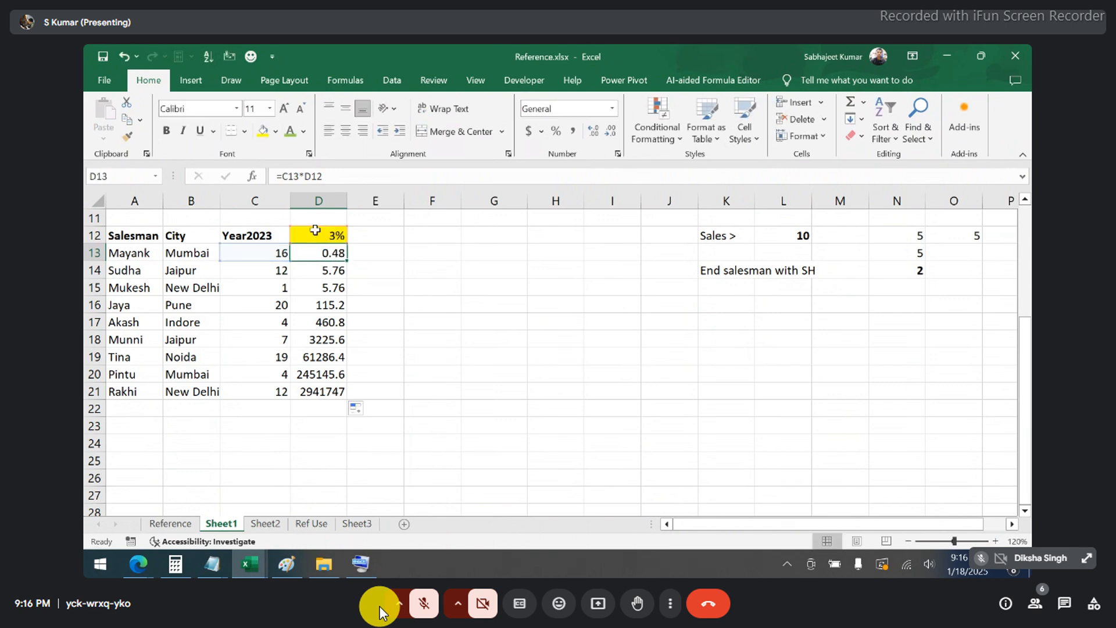
key(Down)
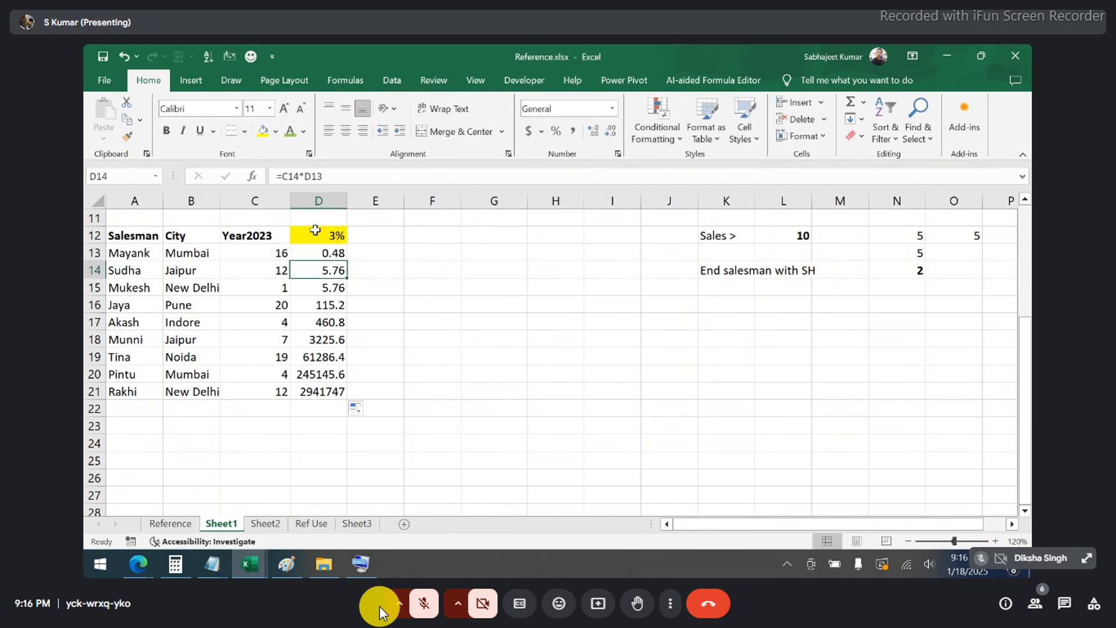
- Highlight the second reference in D14's formula and move it to the 3% cell D12, making it =C14*D12
key(F2)
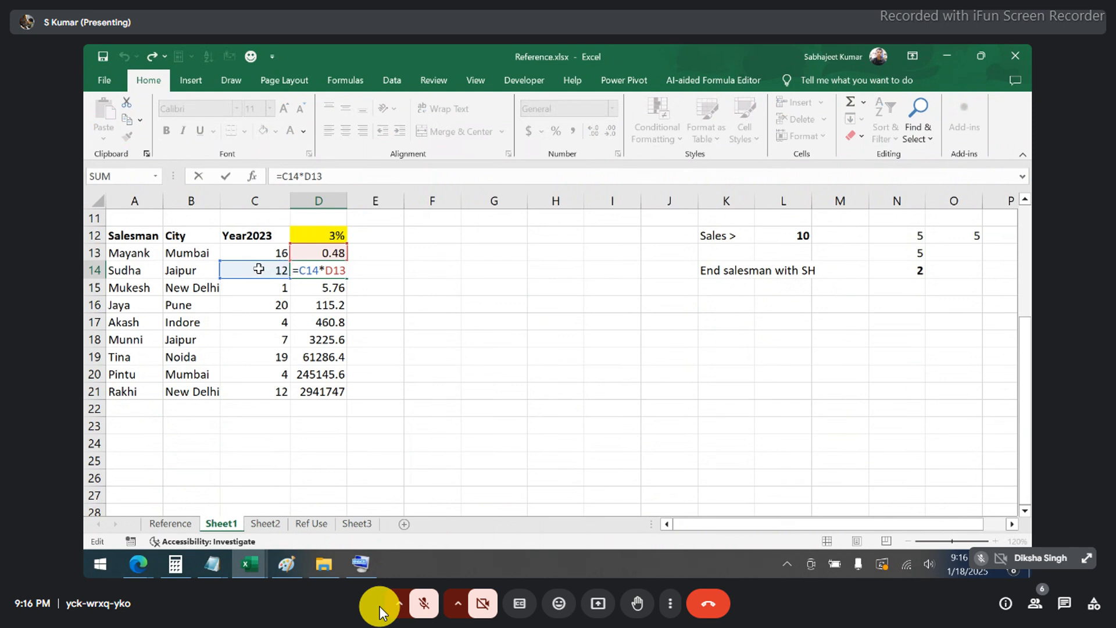
drag(325, 271, 350, 272)
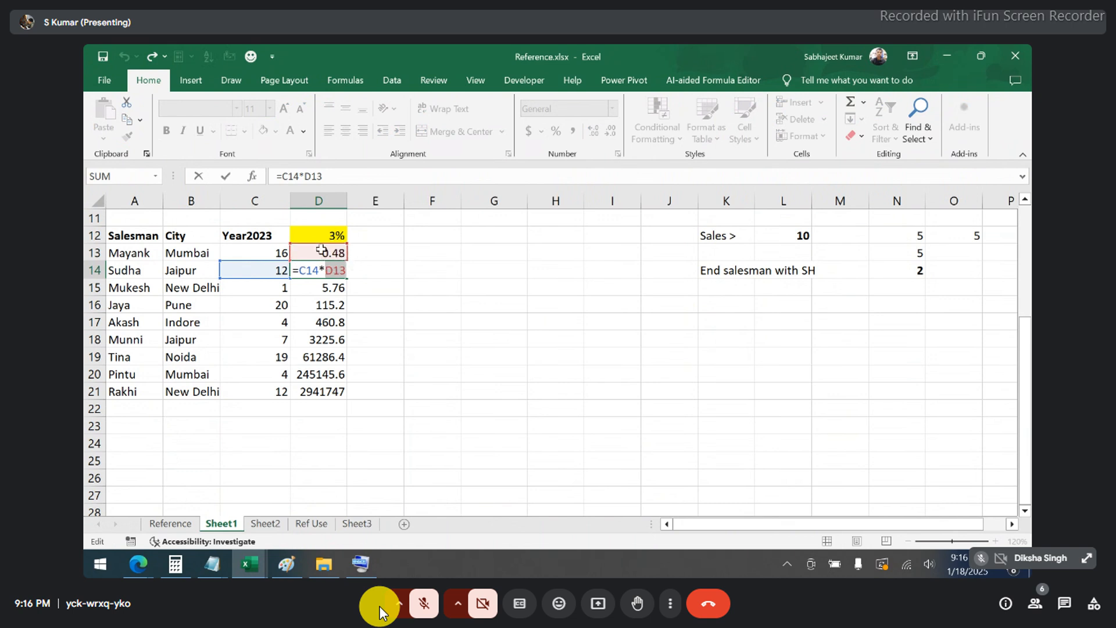
drag(319, 247, 318, 235)
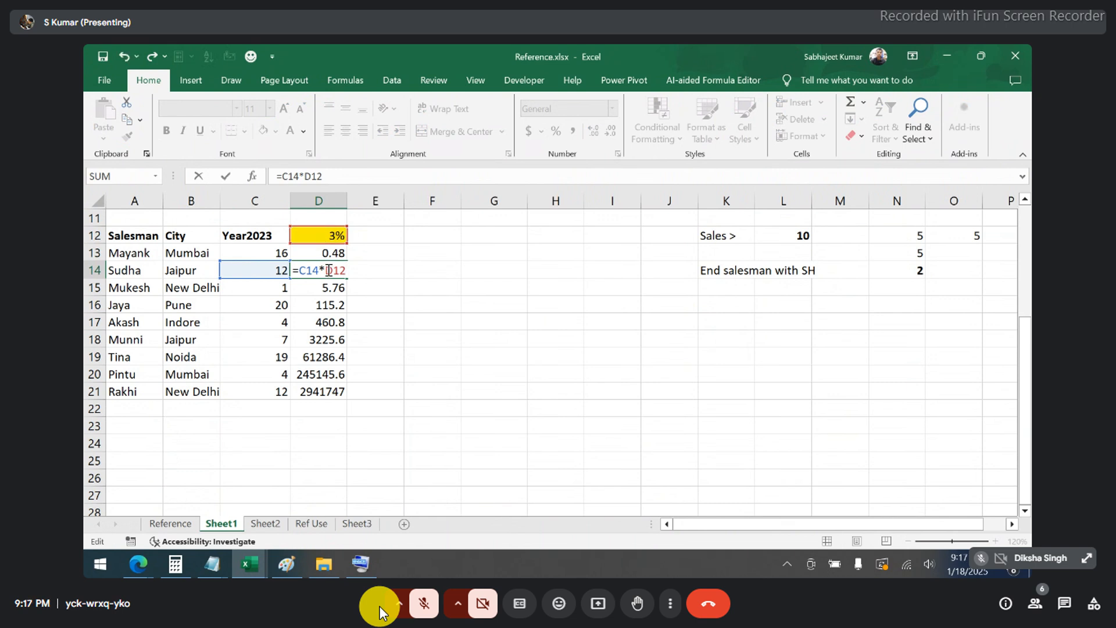
drag(325, 271, 349, 271)
key(ctrl+Return)
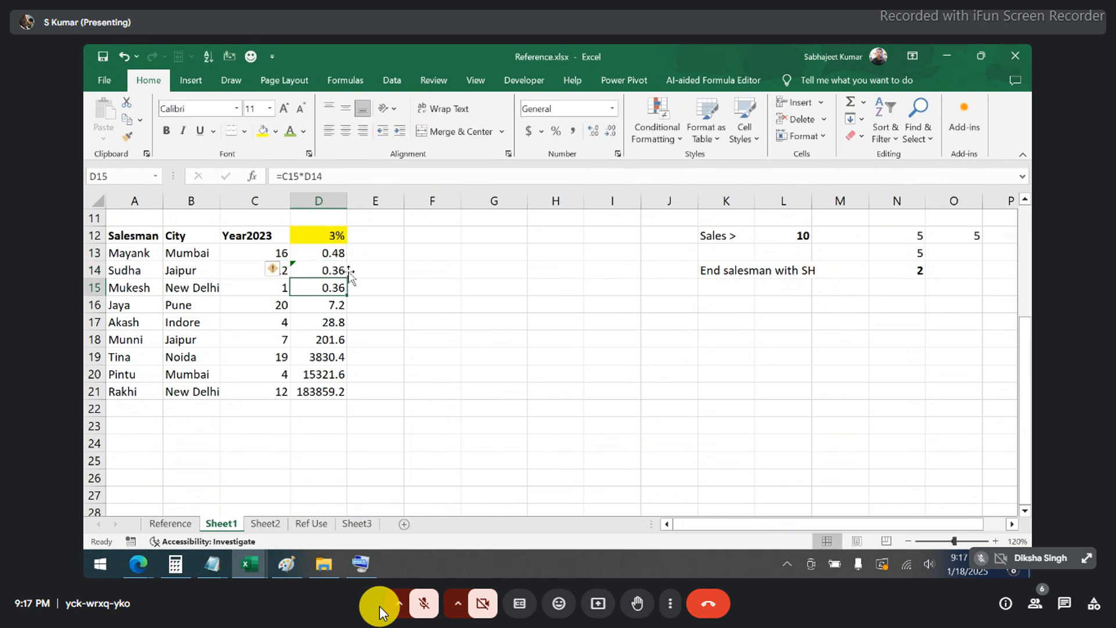
- Try pointing the second reference in D15's formula to D12 and discard the edit
click(391, 281)
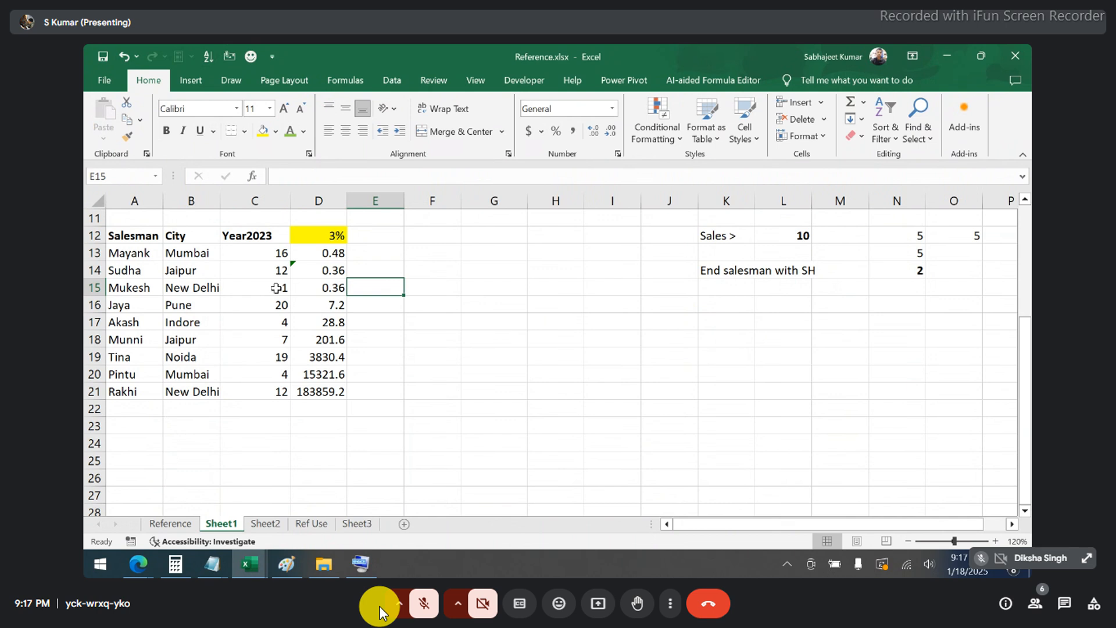
double_click(319, 291)
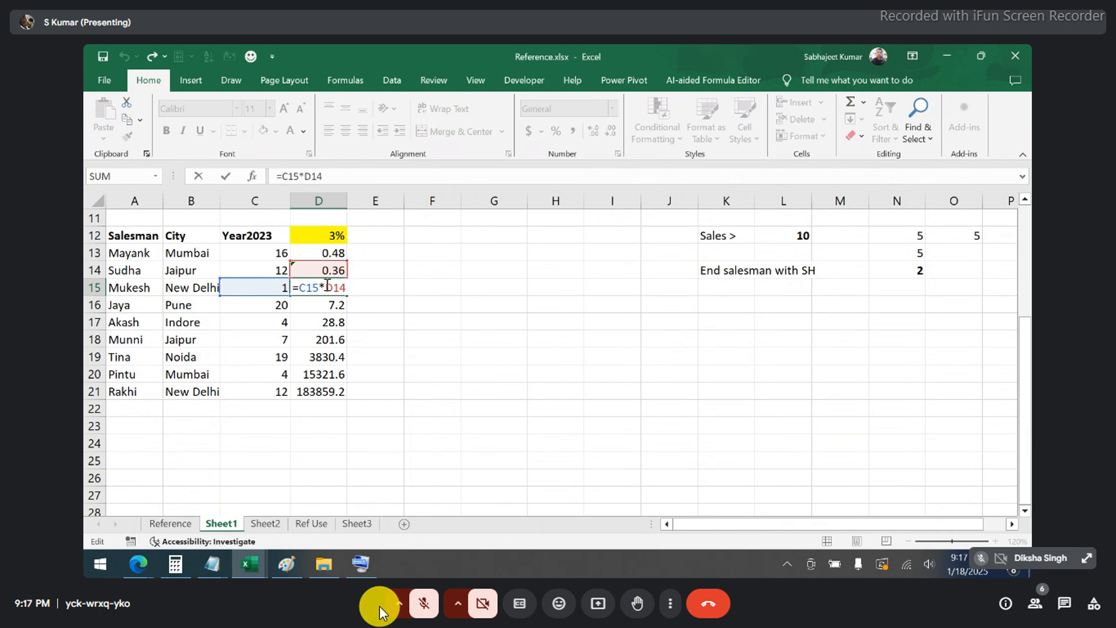
drag(324, 287, 357, 289)
text(d2)
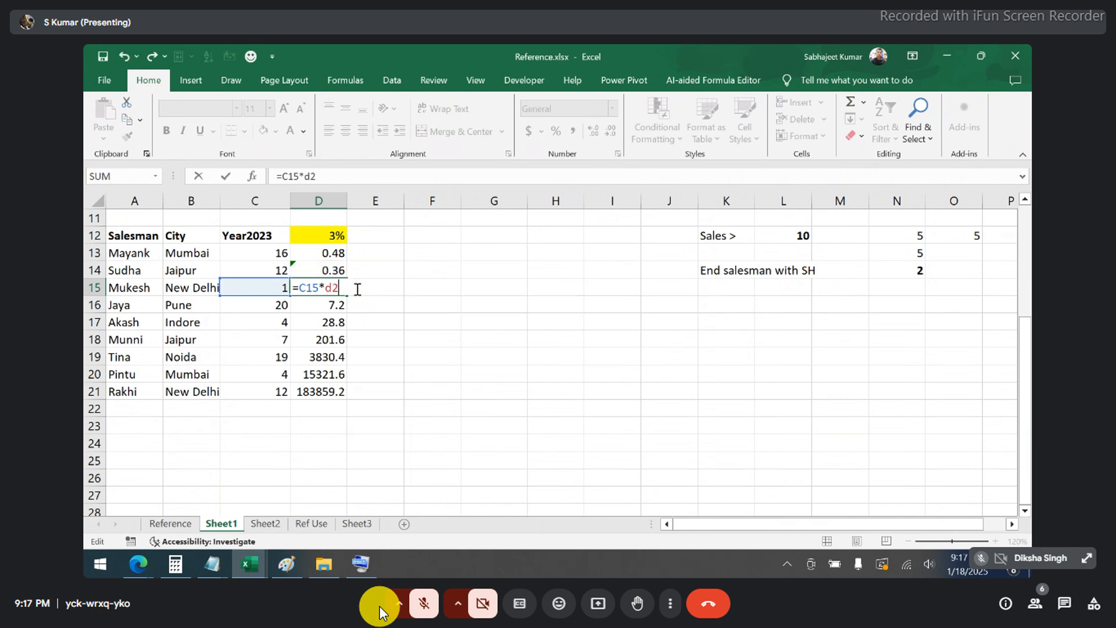
key(BackSpace)
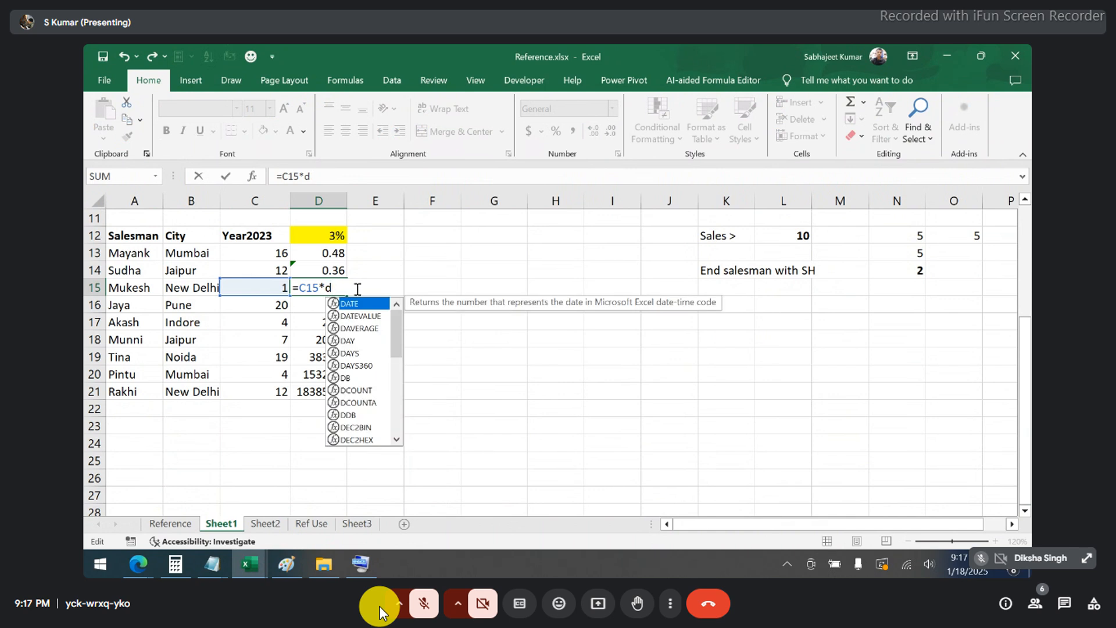
text(12)
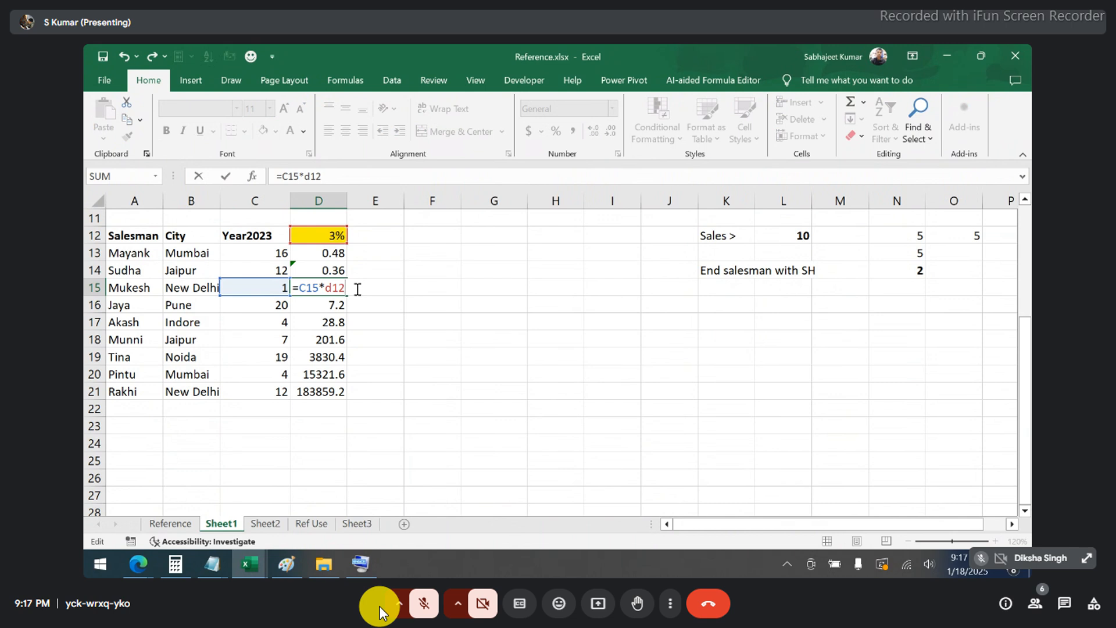
key(Escape)
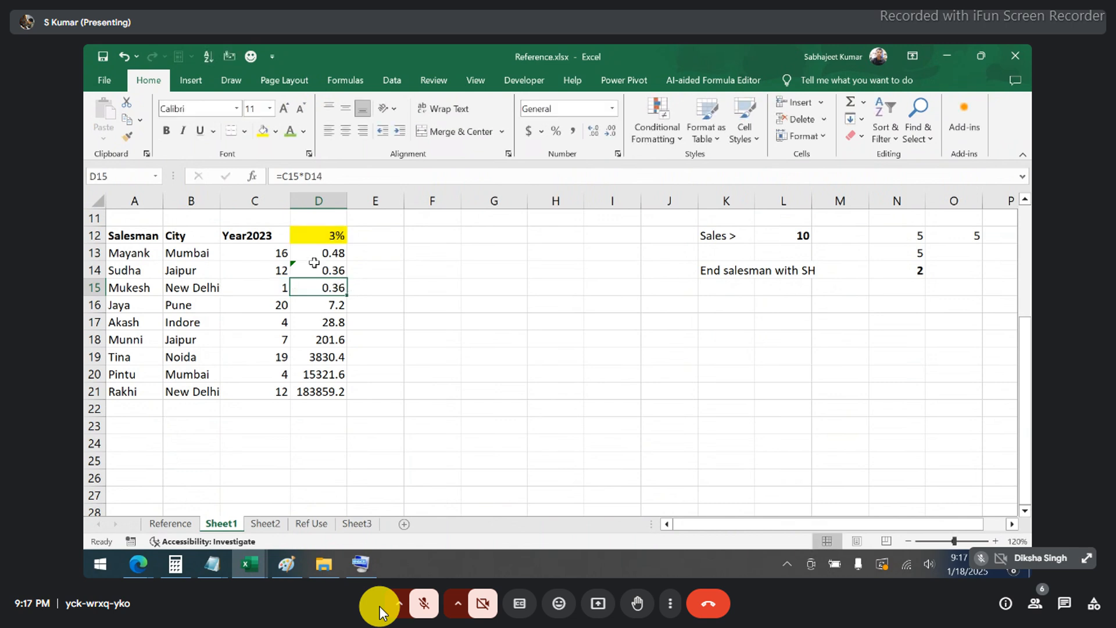
- Inspect the formulas in D21 and D19 to see which cells they reference, discarding any edits
drag(314, 262, 319, 401)
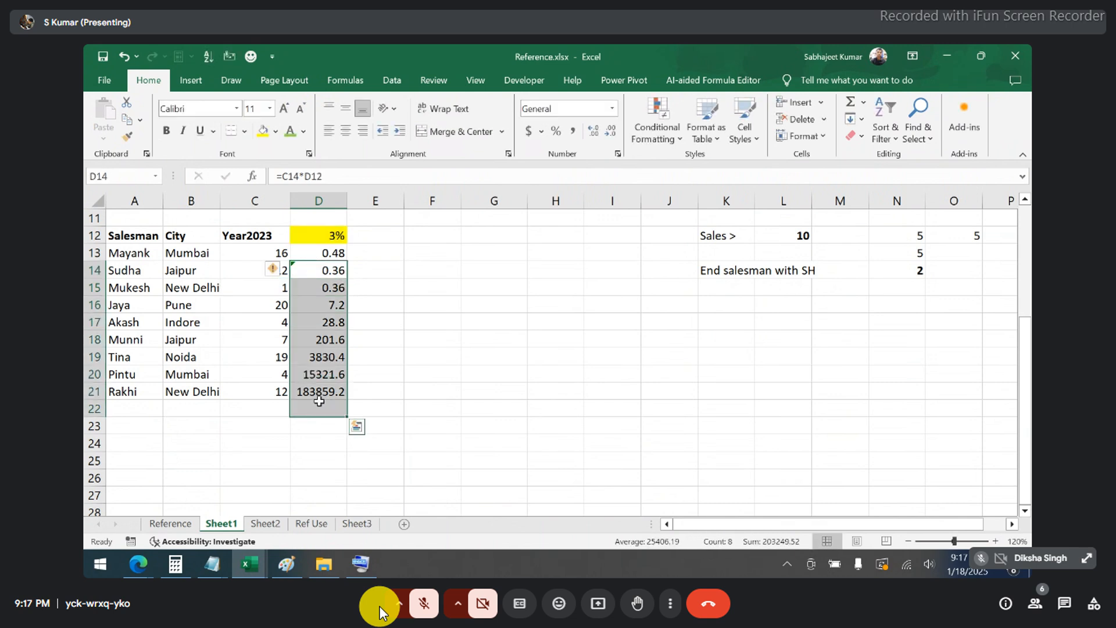
double_click(328, 392)
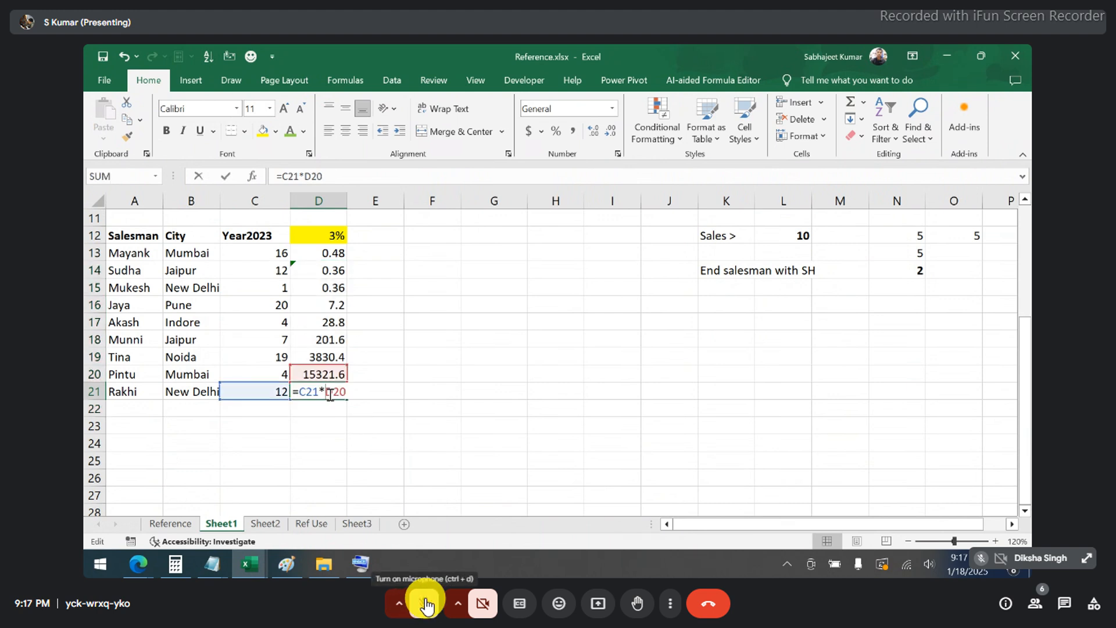
click(320, 356)
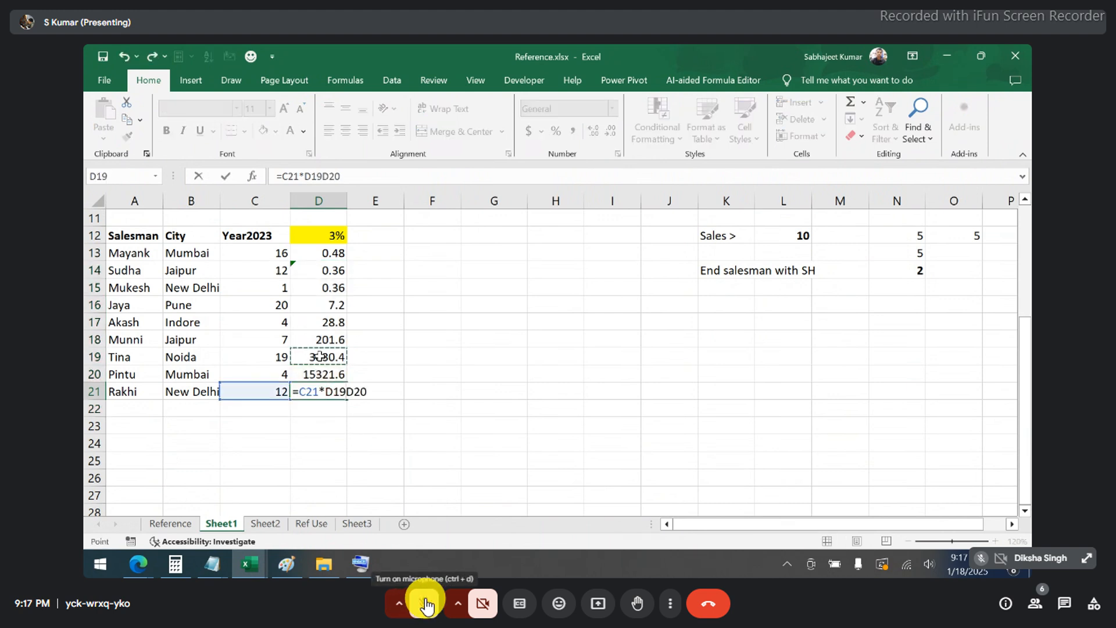
key(Escape)
double_click(321, 356)
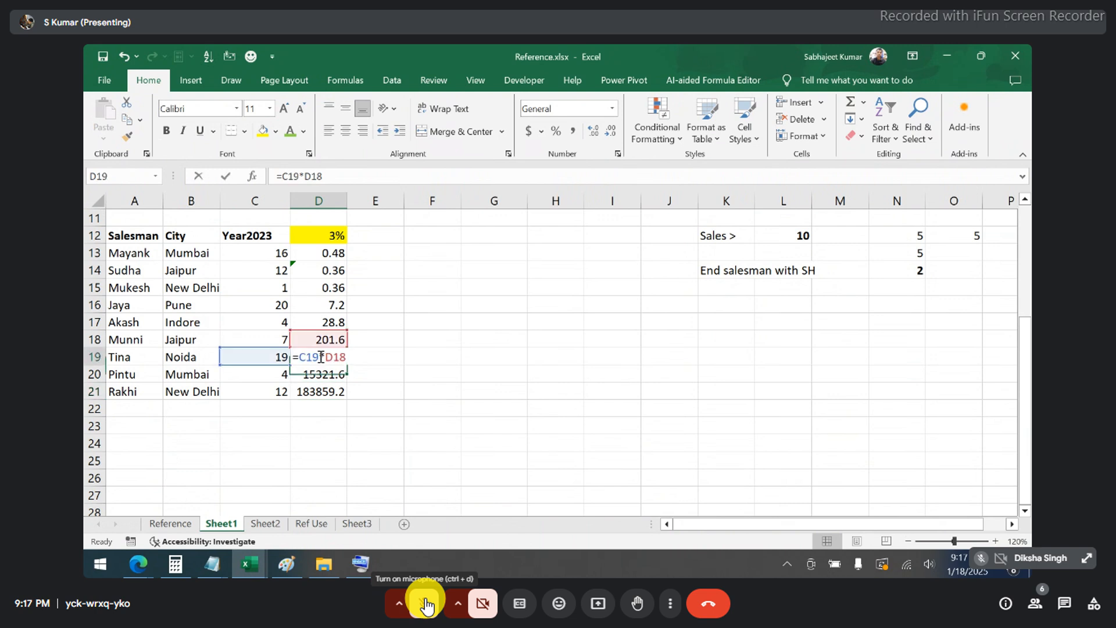
key(Escape)
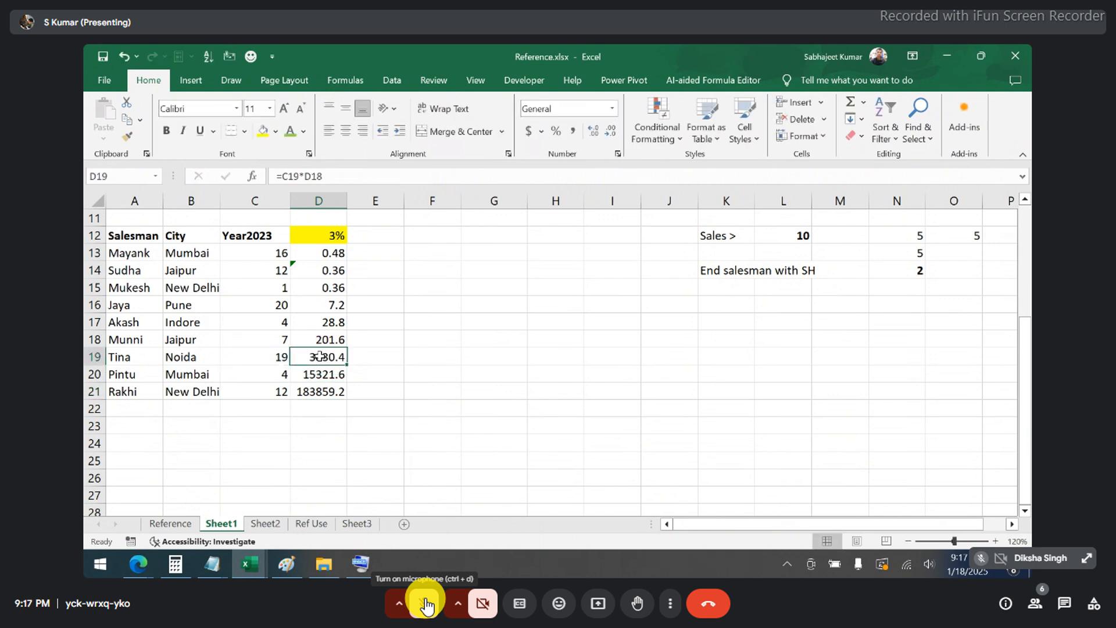
- Clear the copied formulas from D14 down through D23, keeping the one in D13
drag(327, 256, 321, 426)
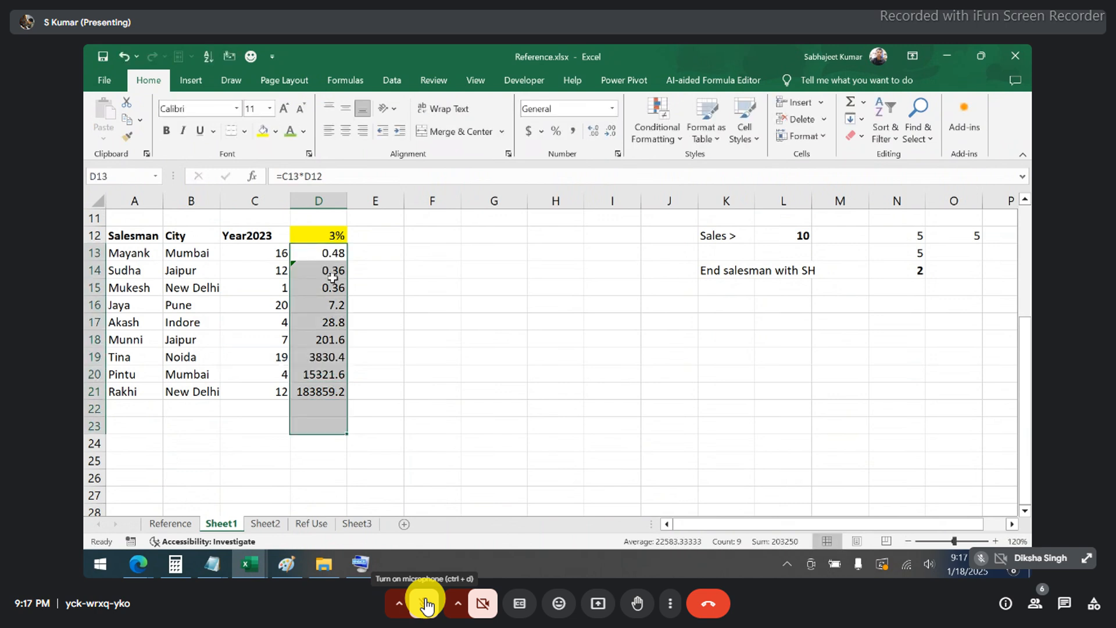
drag(333, 273, 332, 417)
key(Delete)
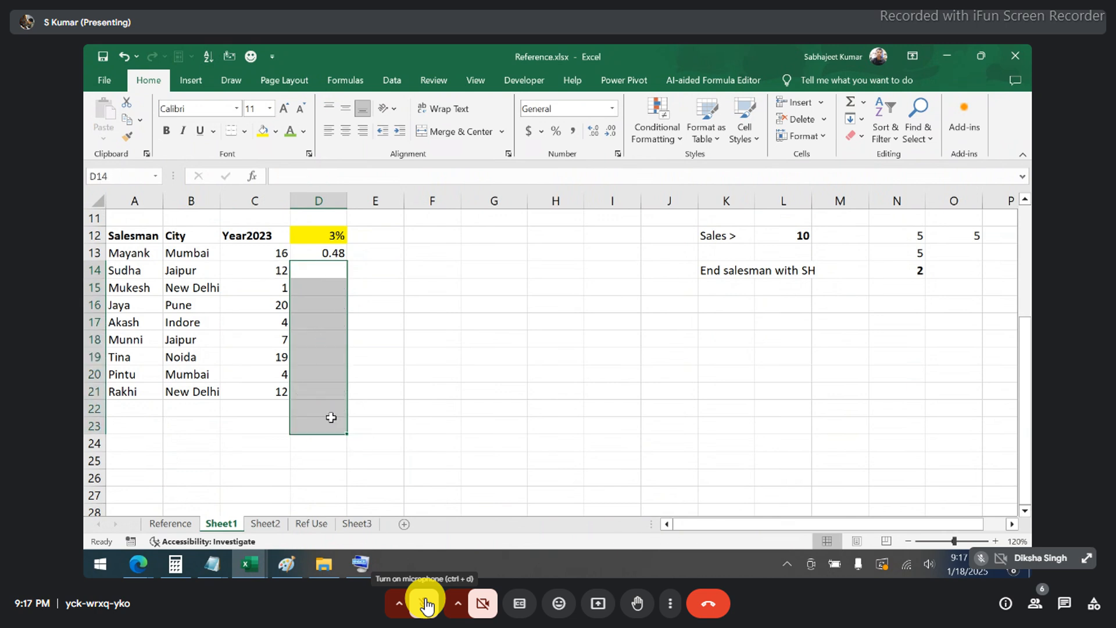
- Make the 3% cell reference in D13's formula absolute, giving =C13*$D$12
key(Up)
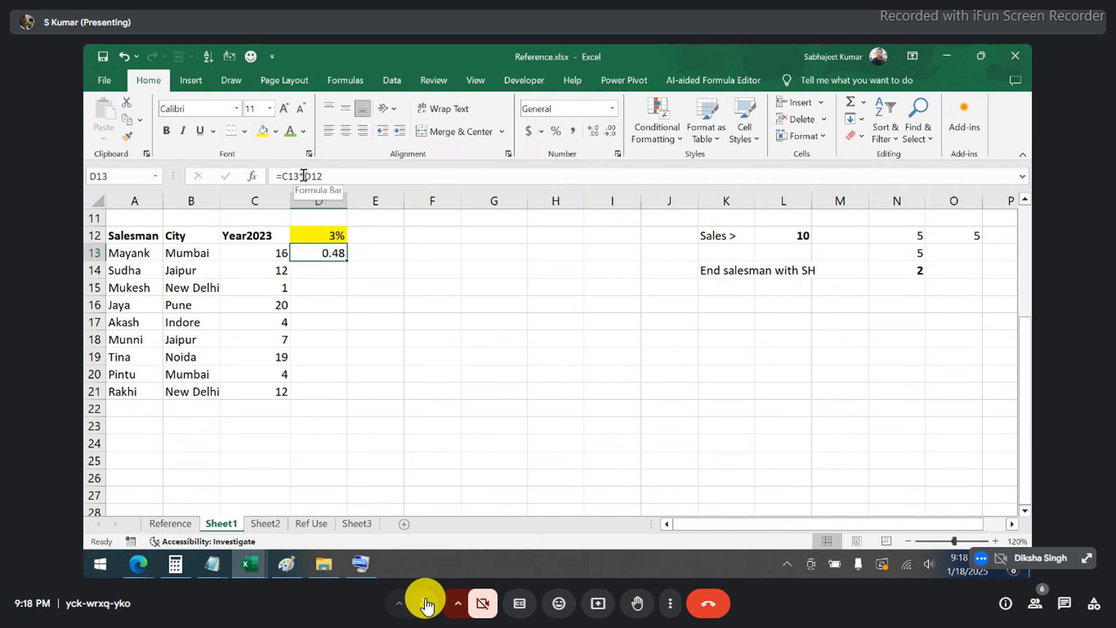
drag(303, 175, 341, 177)
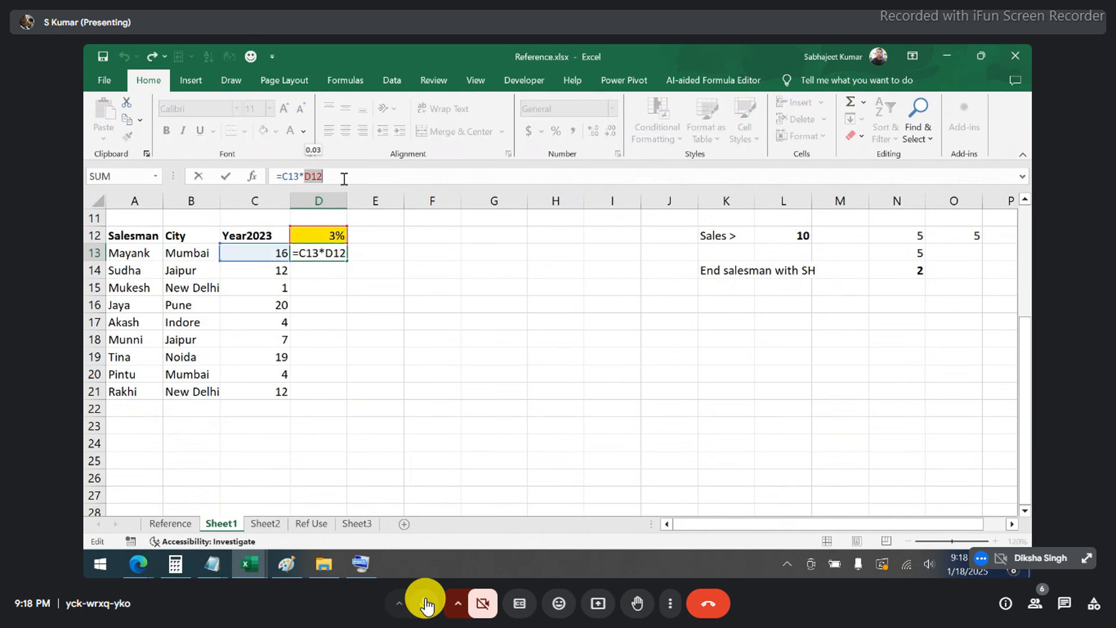
key(F4)
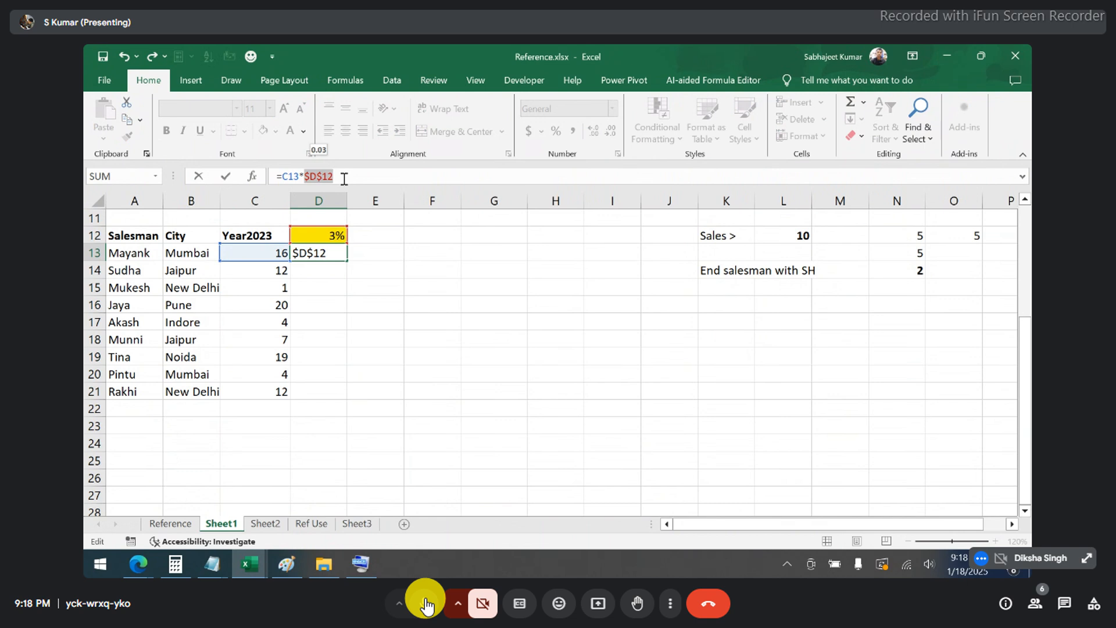
click(426, 605)
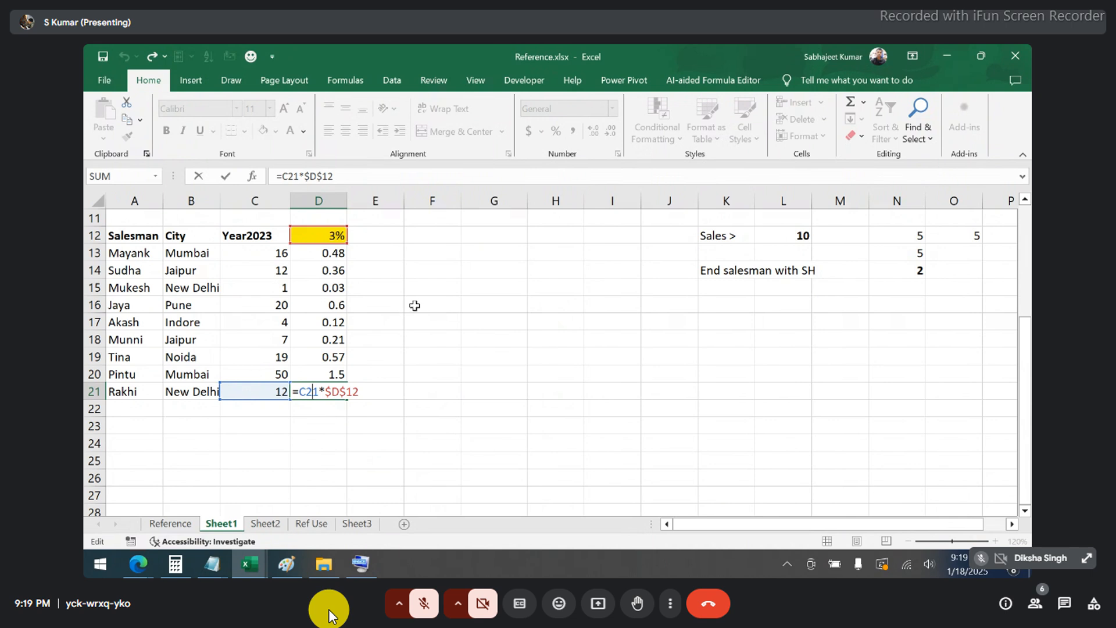
- Close D21's formula, copy the City column B12:B21 from Sheet1 and paste it into Sheet3 starting at I1
key(ctrl+Return)
drag(200, 238, 193, 396)
key(ctrl+c)
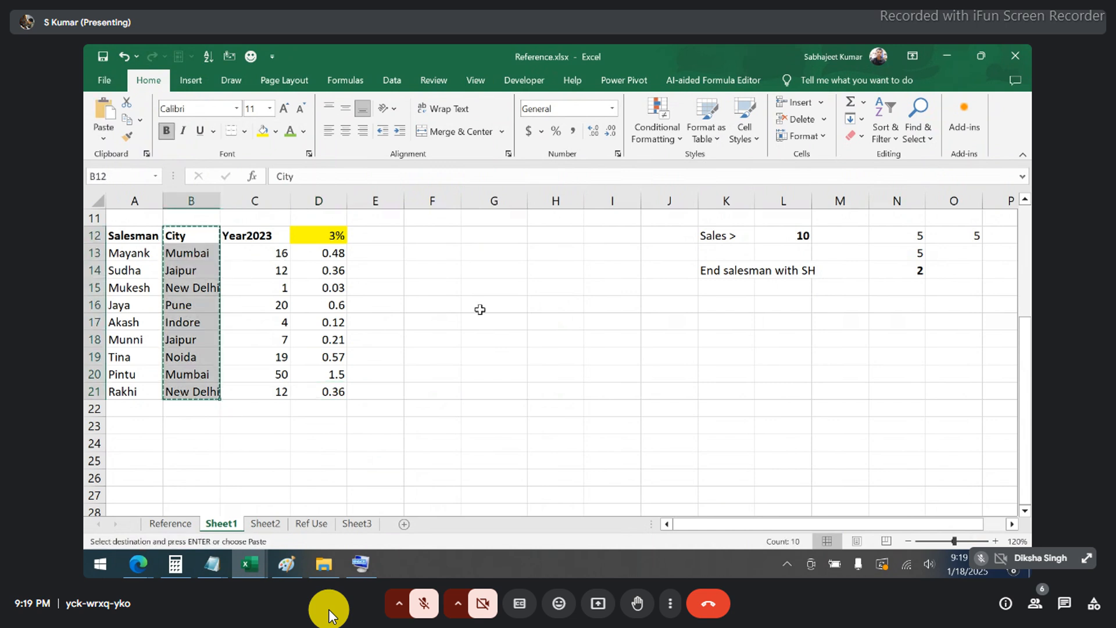
scroll(472, 278, up, 4)
scroll(473, 277, down, 3)
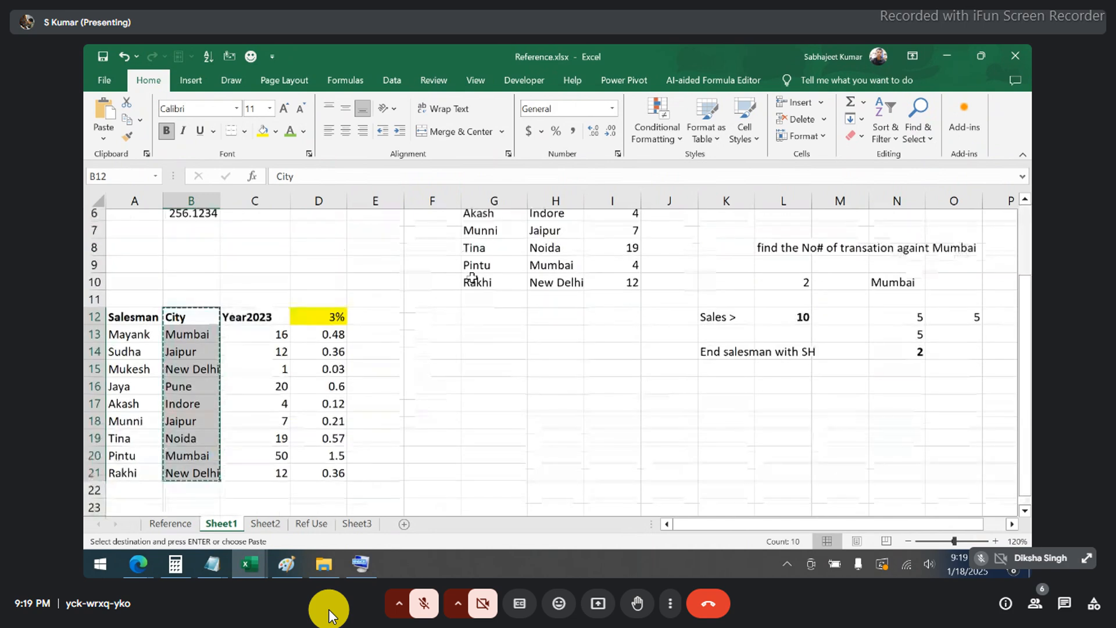
click(349, 524)
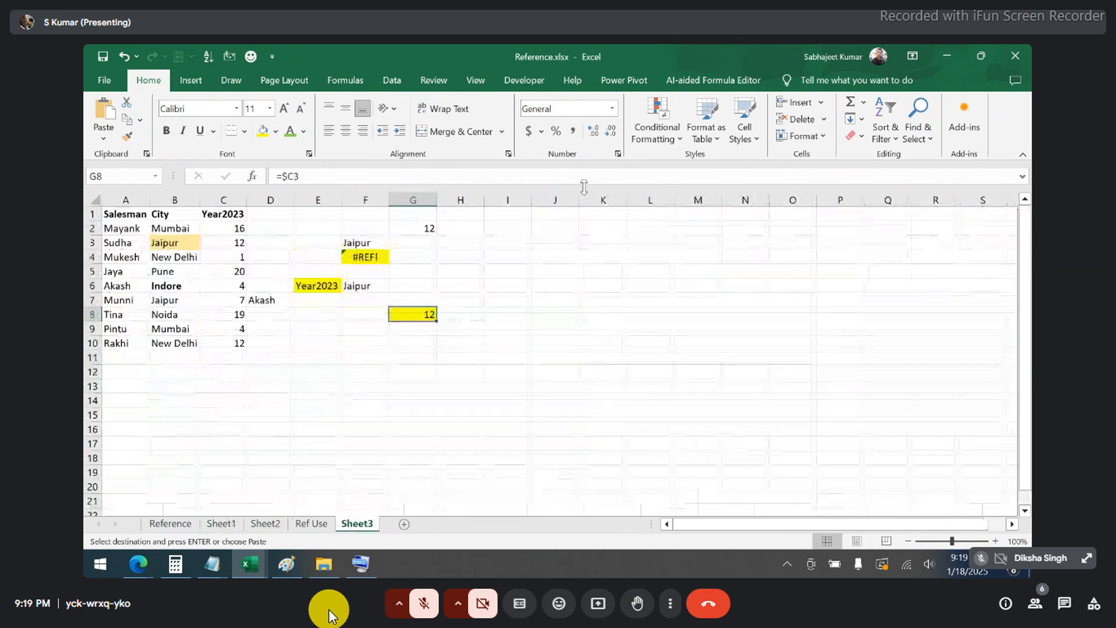
click(503, 216)
key(ctrl+v)
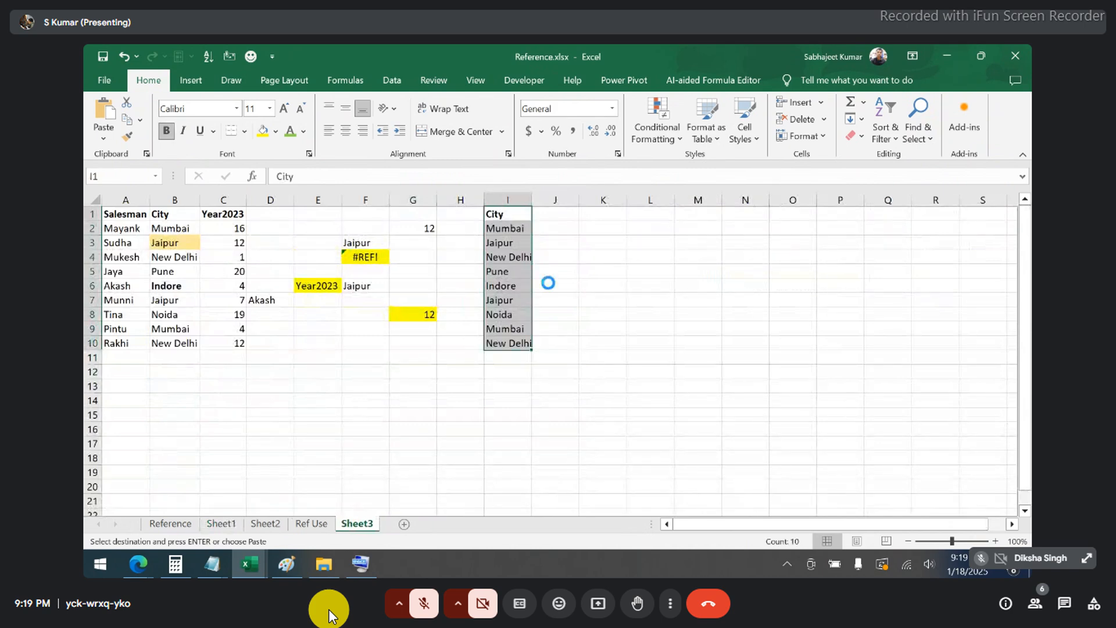
- Start a COUNTIF formula in J2 beside the first city of the pasted list on Sheet3
scroll(549, 283, up, 1)
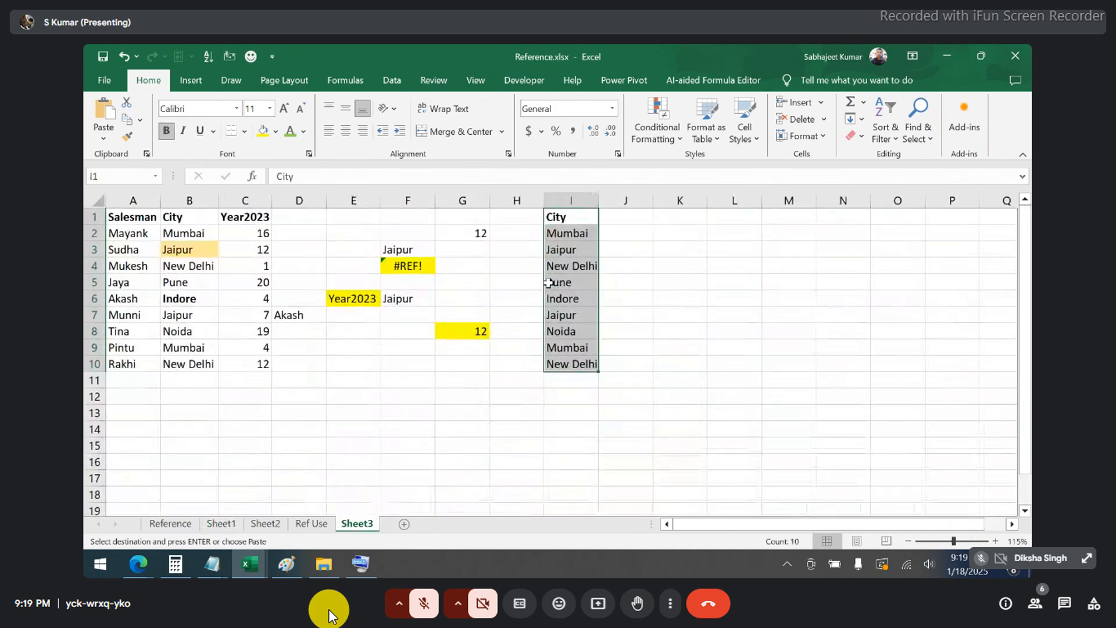
scroll(549, 284, up, 1)
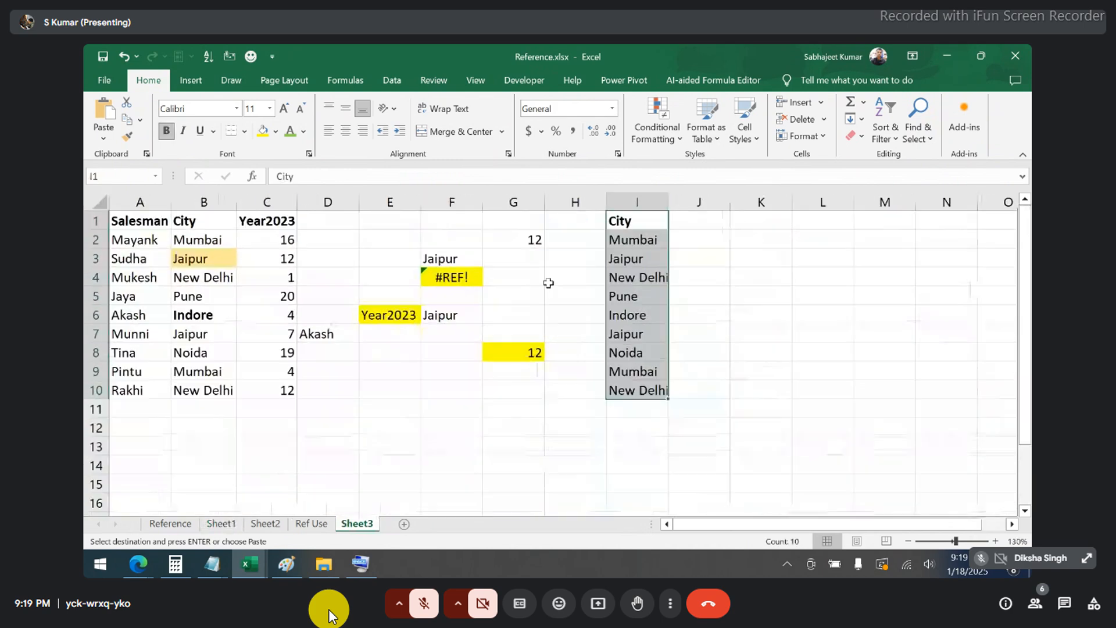
click(726, 235)
key(Right)
key(Right)
key(Right)
key(Right)
key(Right)
key(Right)
key(Right)
key(Right)
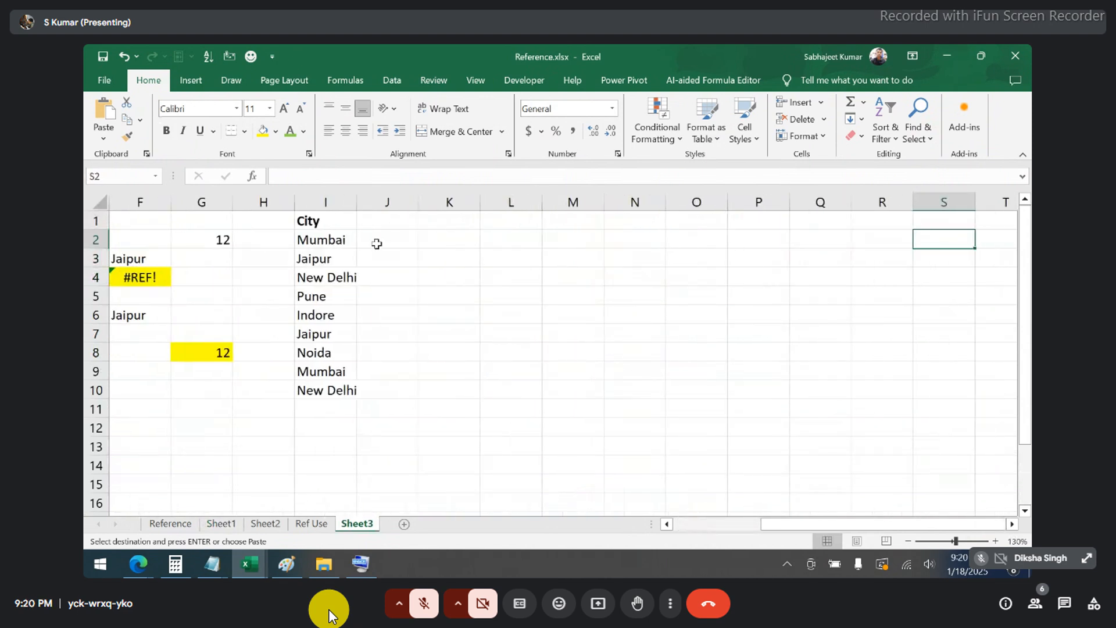
click(376, 244)
text(=)
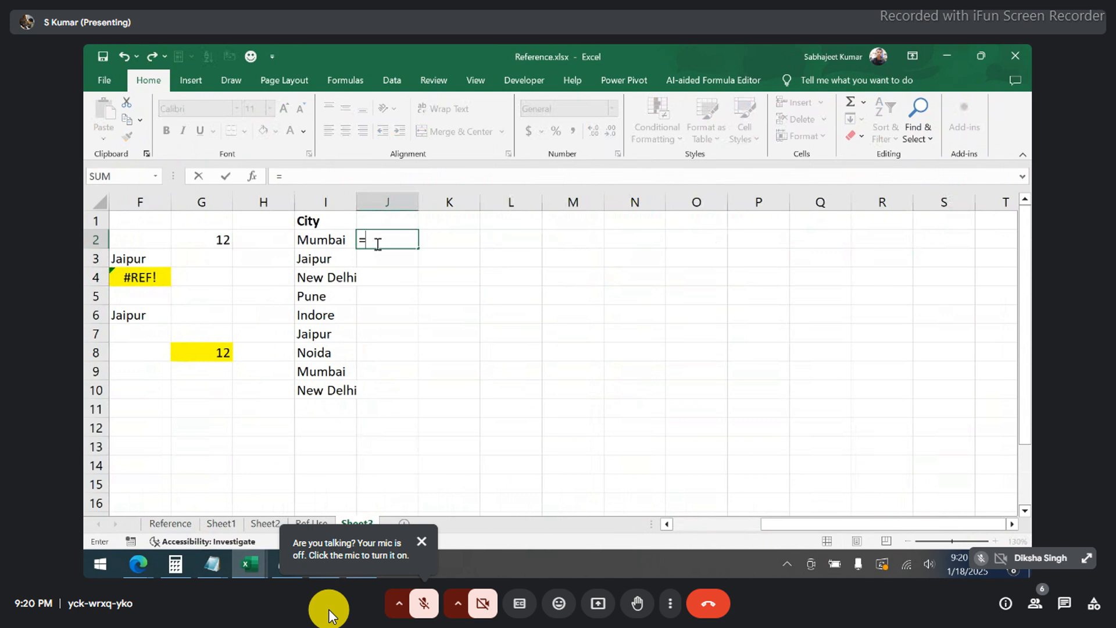
text(countif)
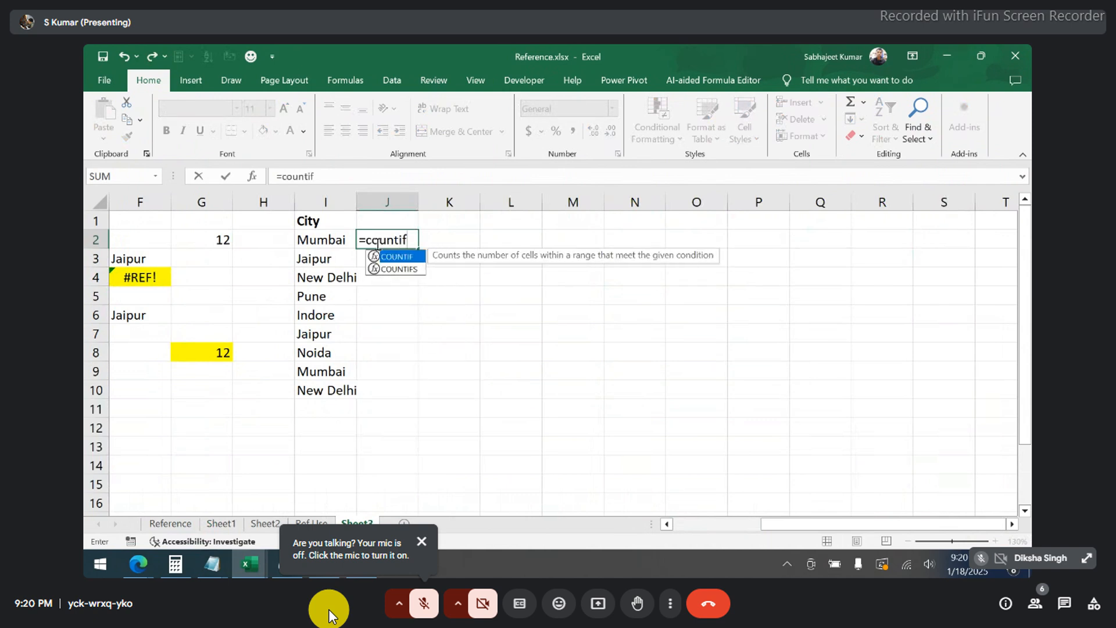
key(Tab)
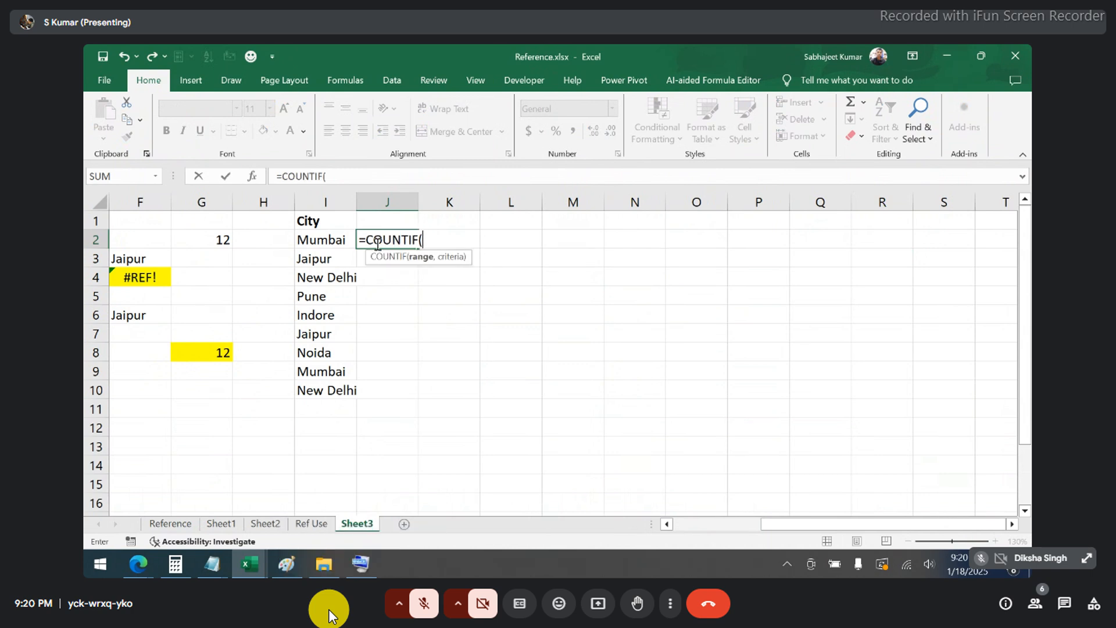
- Give J2's COUNTIF the expanding range $I$2:I2, with only its start locked, and I2 as the criterion
click(341, 240)
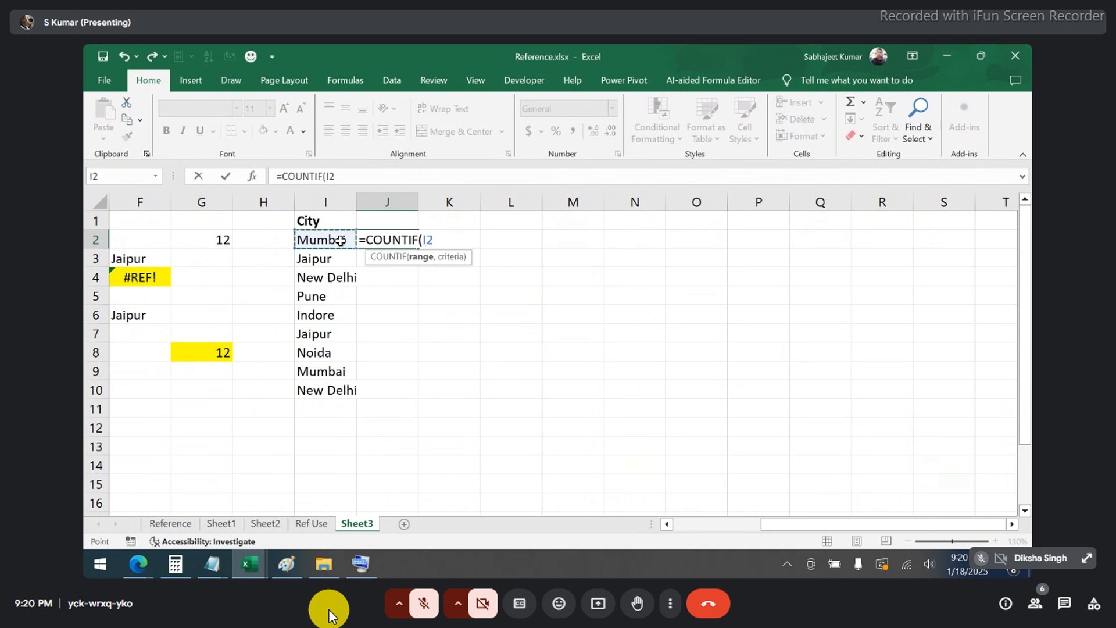
key(F8)
click(332, 174)
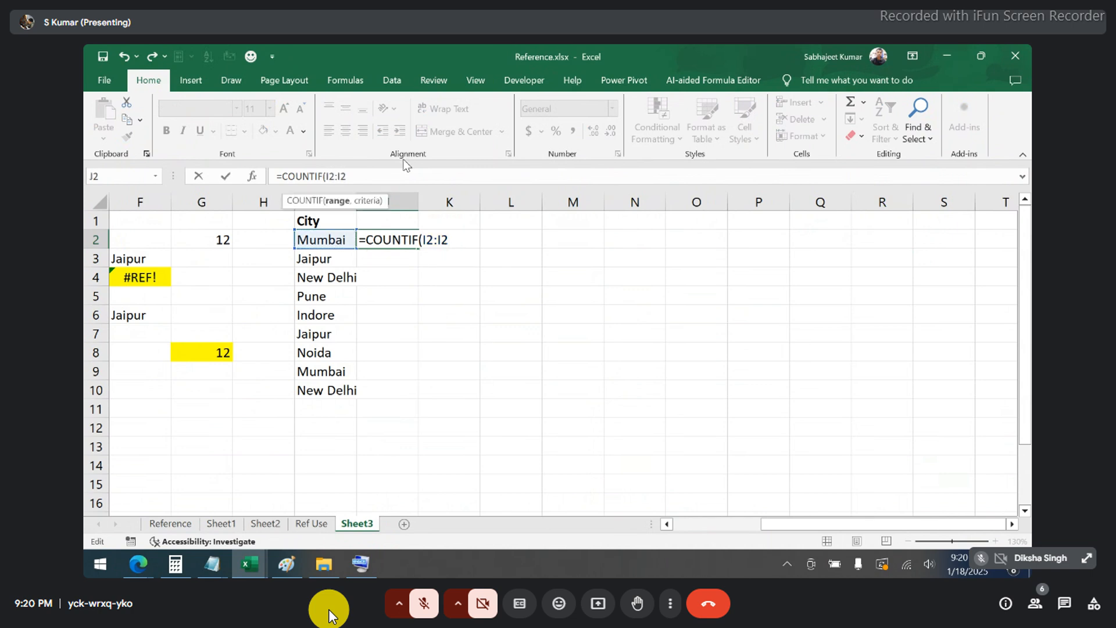
key(F4)
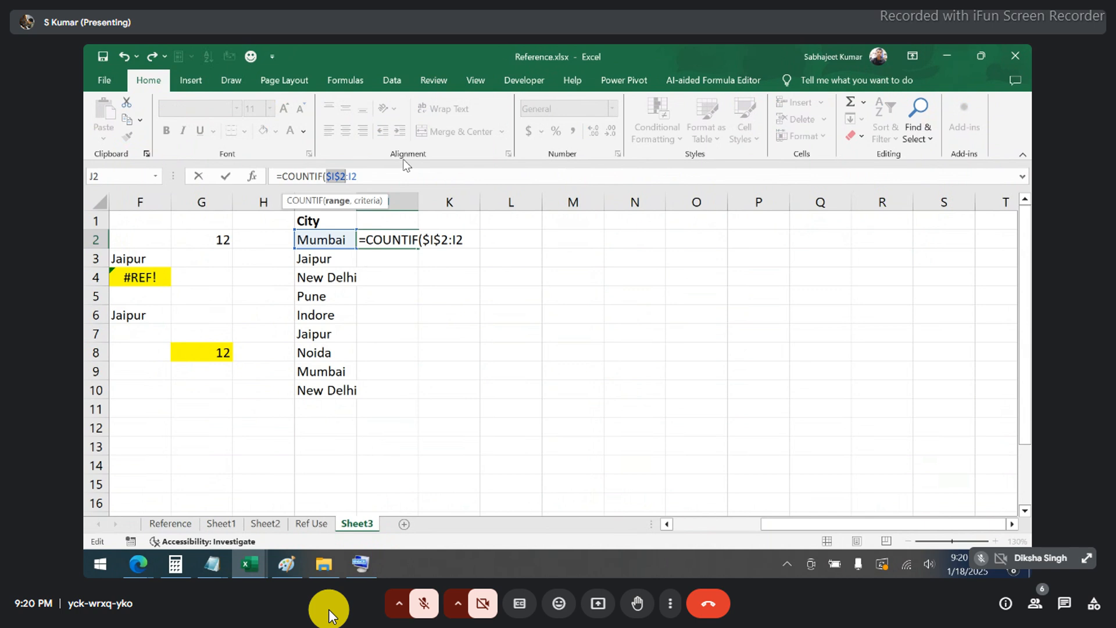
click(369, 177)
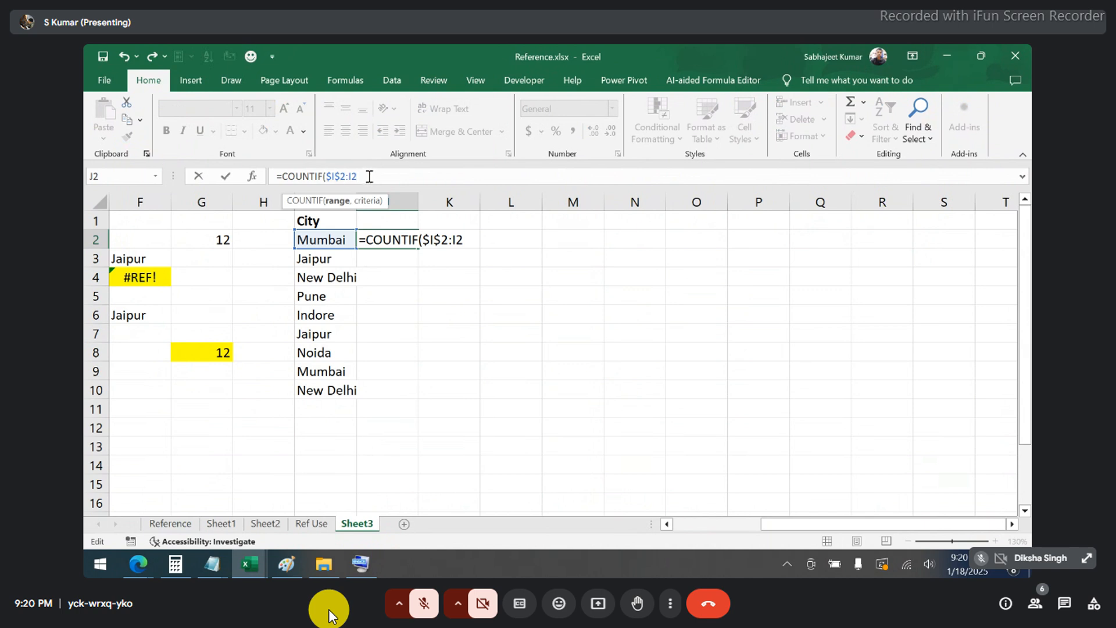
text(,)
click(319, 240)
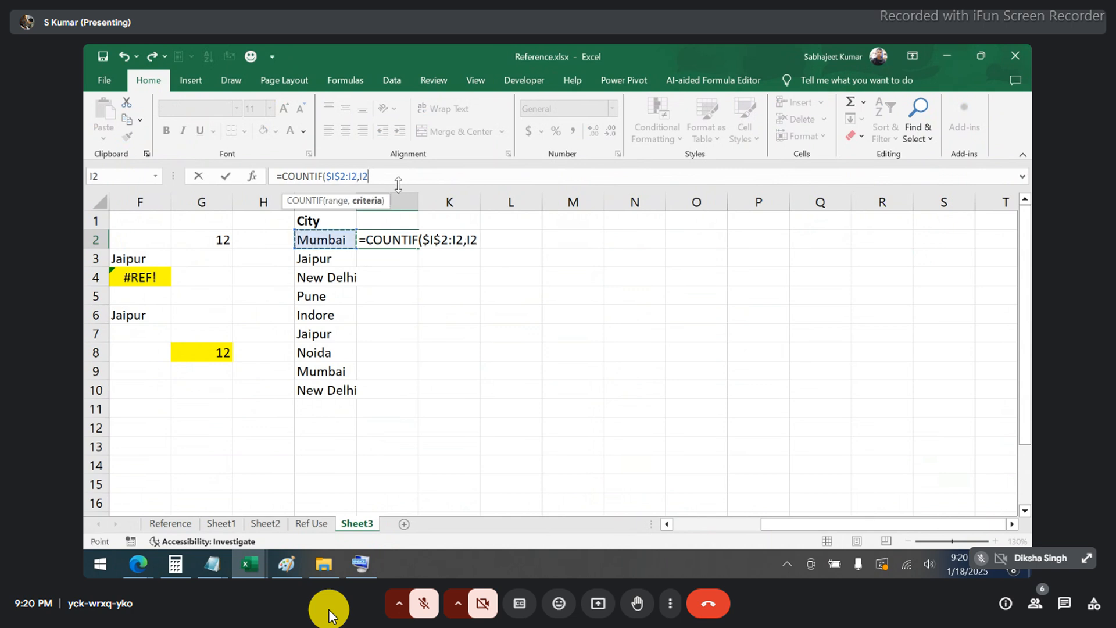
- Enter =COUNTIF($I$2:I2,I2) in J2 and fill the formula down to J10 for the whole city list
key(Return)
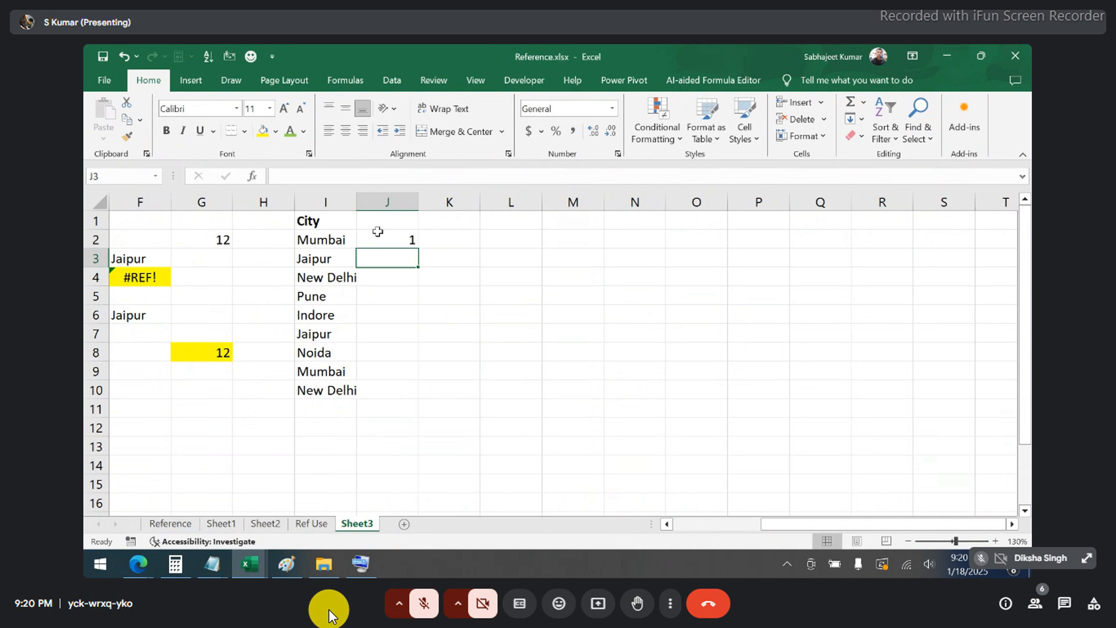
click(374, 239)
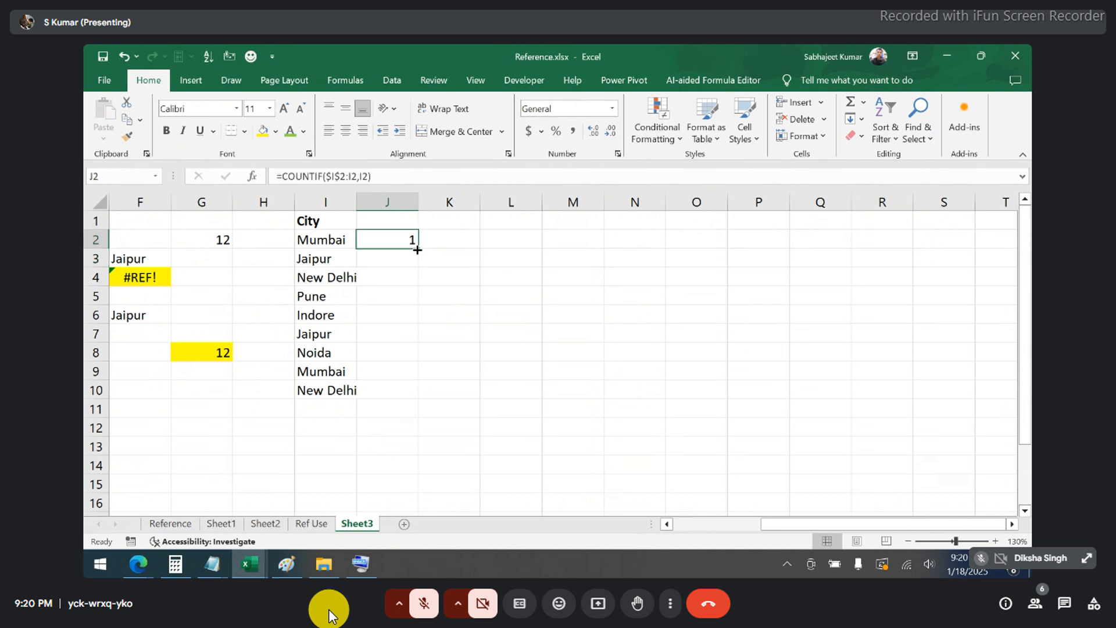
double_click(417, 250)
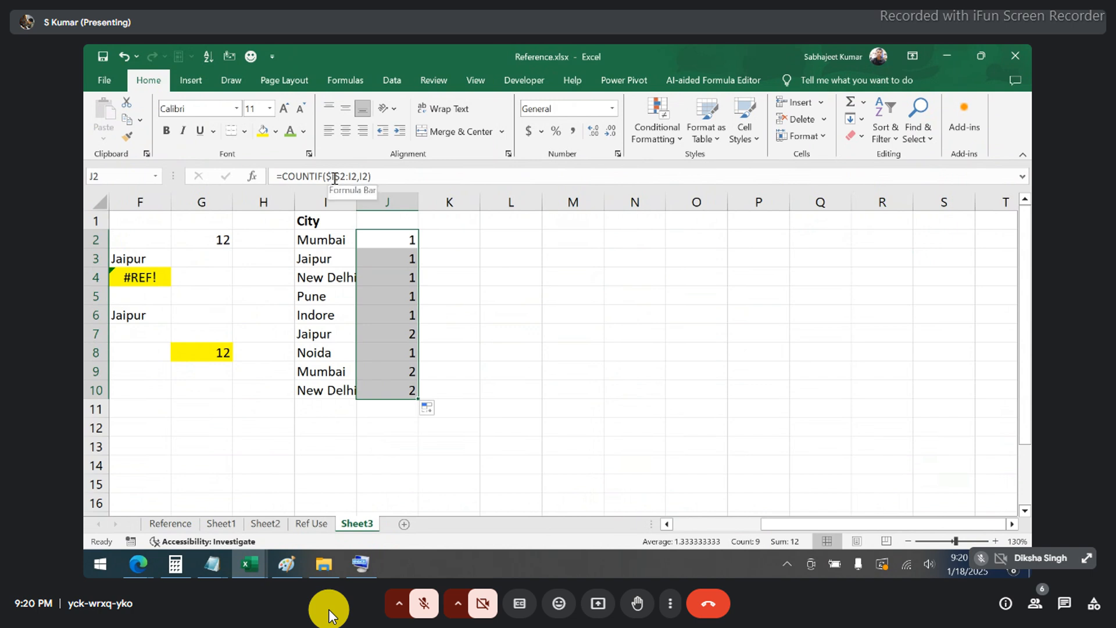
- Compare each city in column I with its running count in column J, including the two Jaipur entries
click(381, 239)
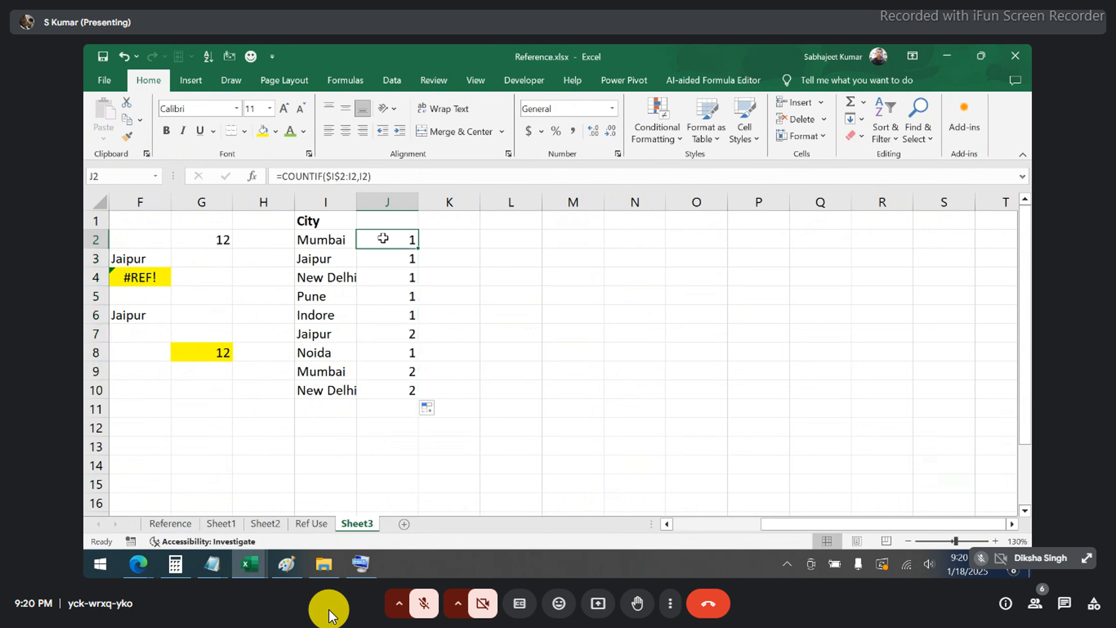
click(339, 239)
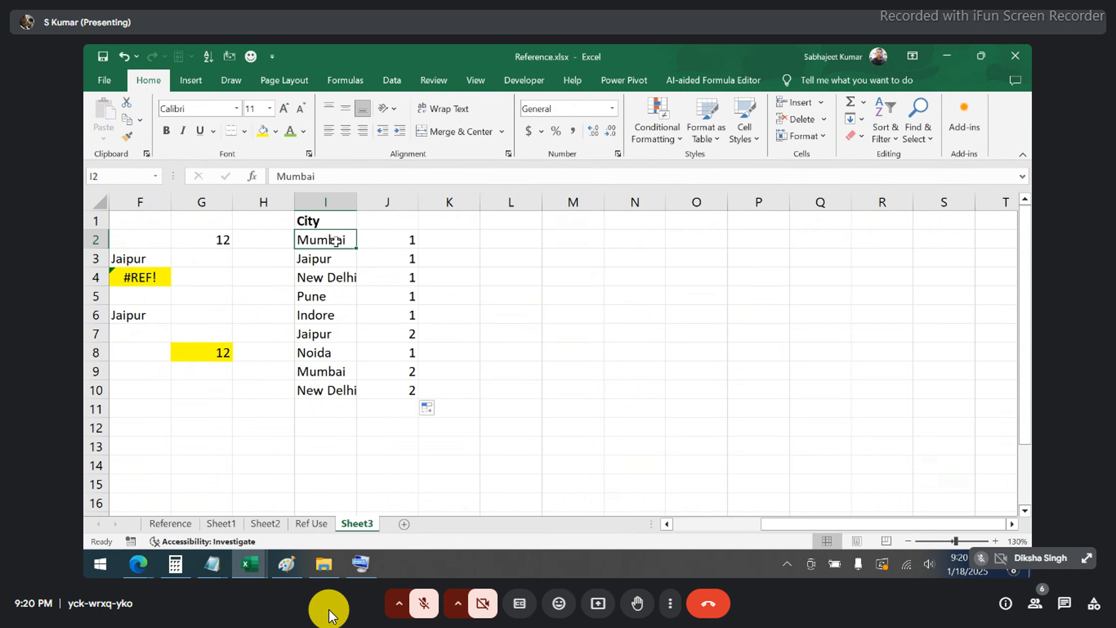
drag(336, 241, 386, 239)
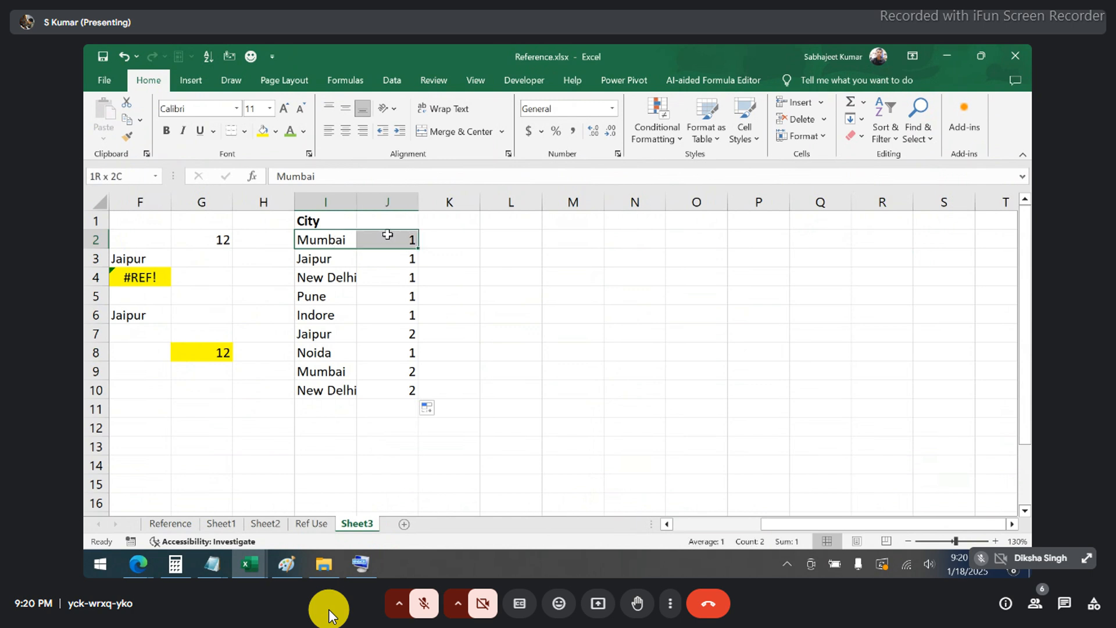
click(323, 260)
drag(323, 259, 376, 256)
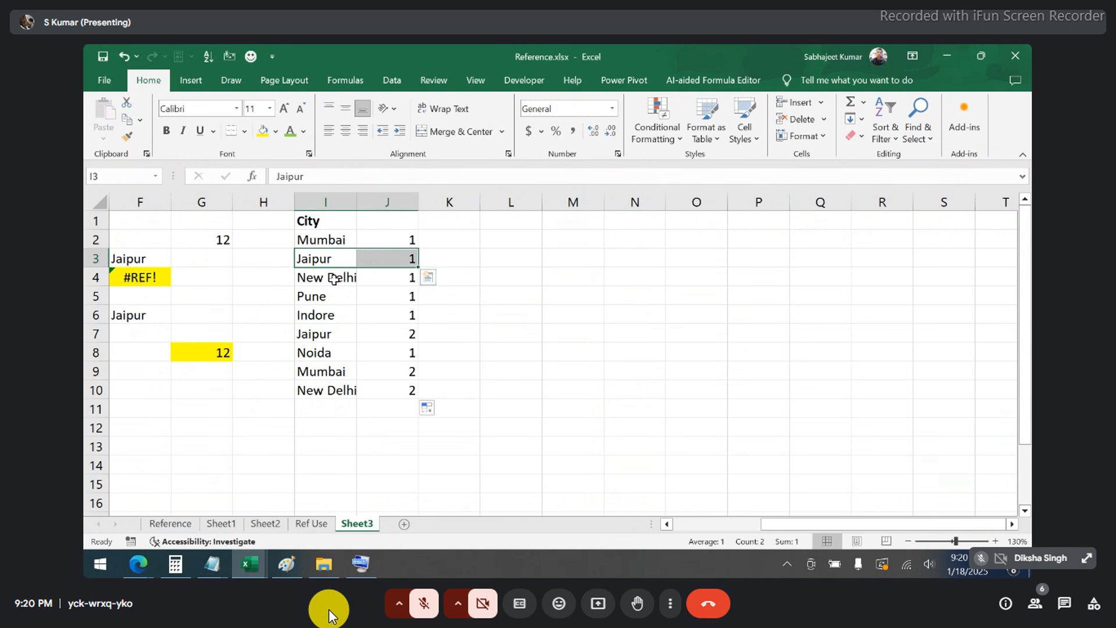
click(348, 279)
mouse_move(349, 279)
mouse_down()
mouse_move(381, 279)
mouse_move(367, 297)
mouse_move(378, 314)
mouse_up()
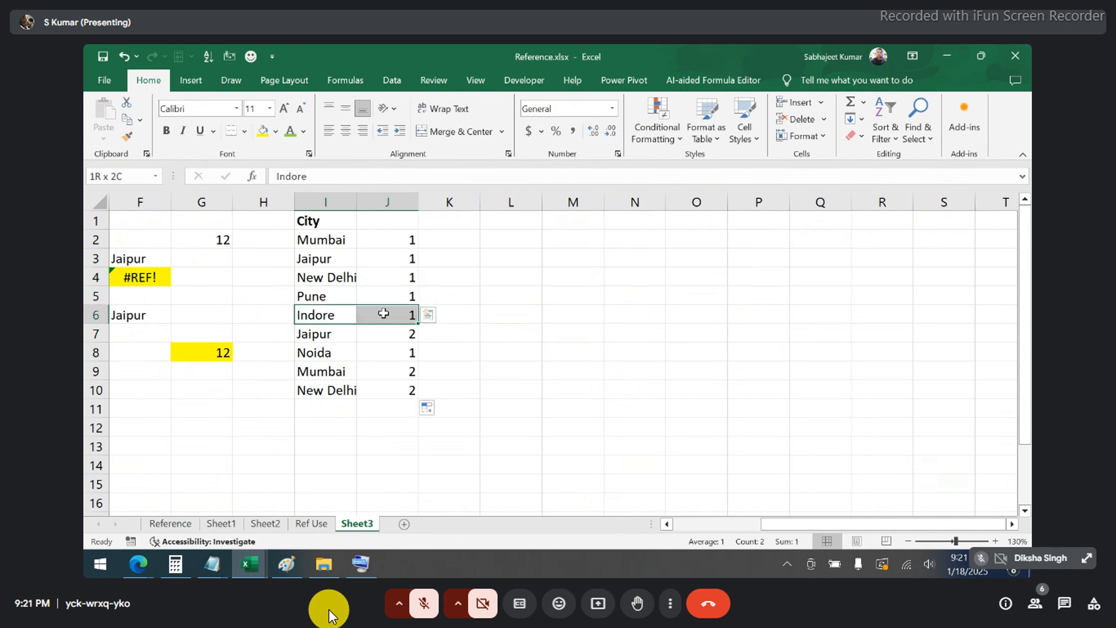
click(325, 336)
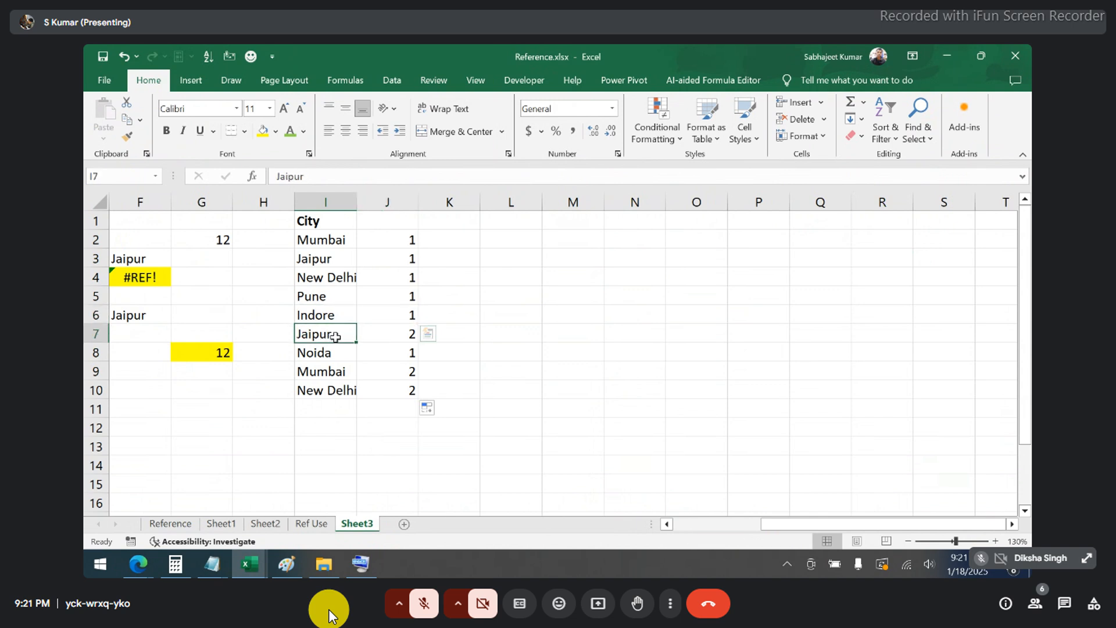
ctrl+click(335, 259)
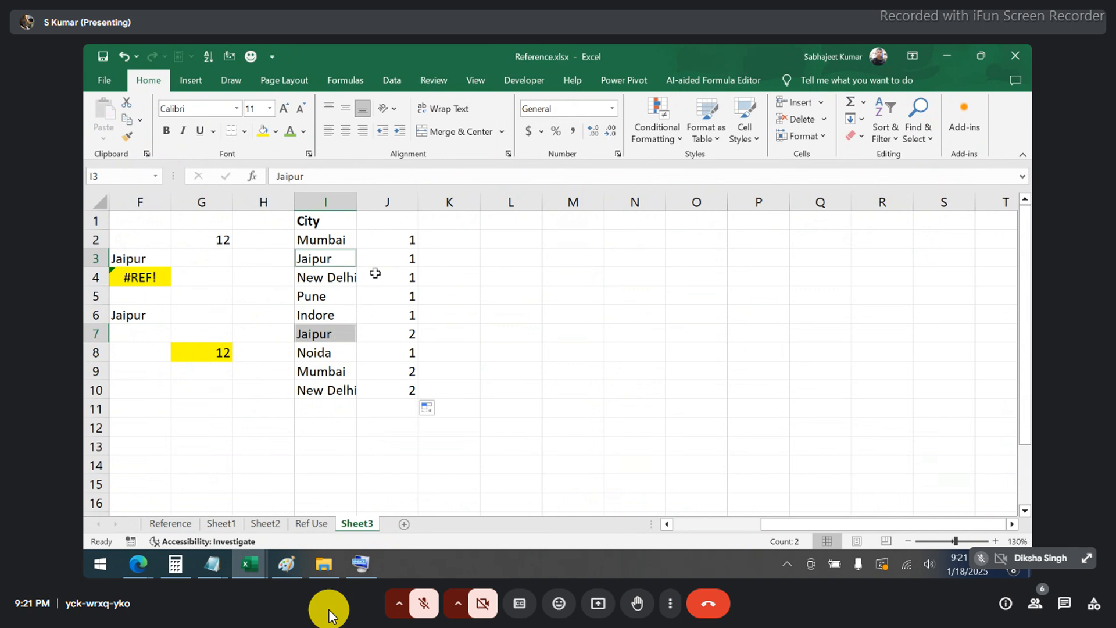
- Open the J2 formula and examine its COUNTIF range argument, especially the absolute start reference
click(386, 244)
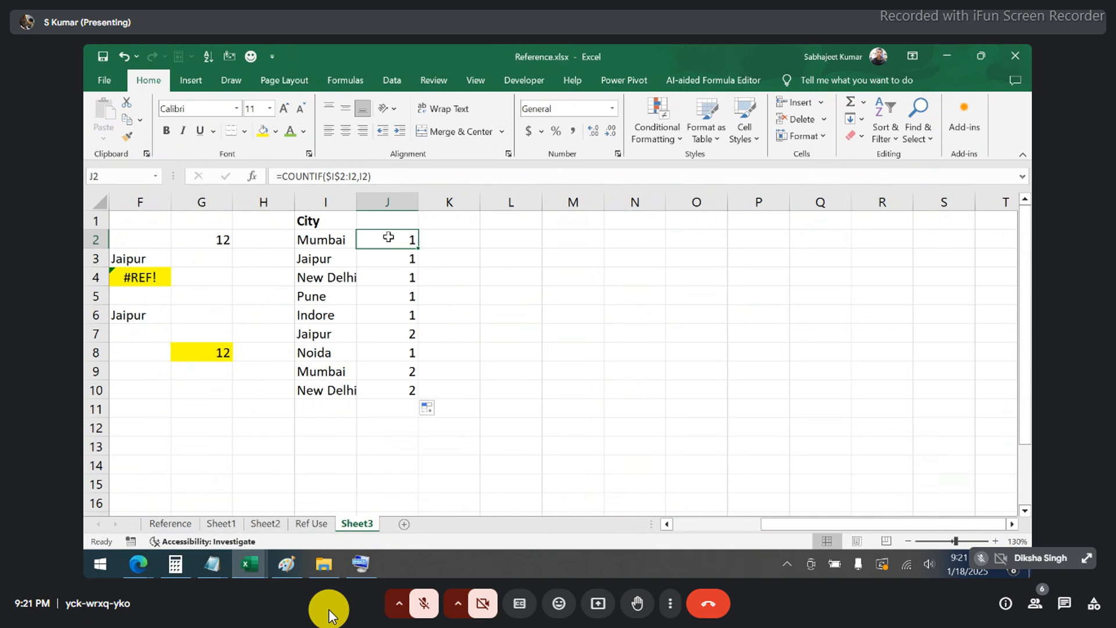
double_click(390, 238)
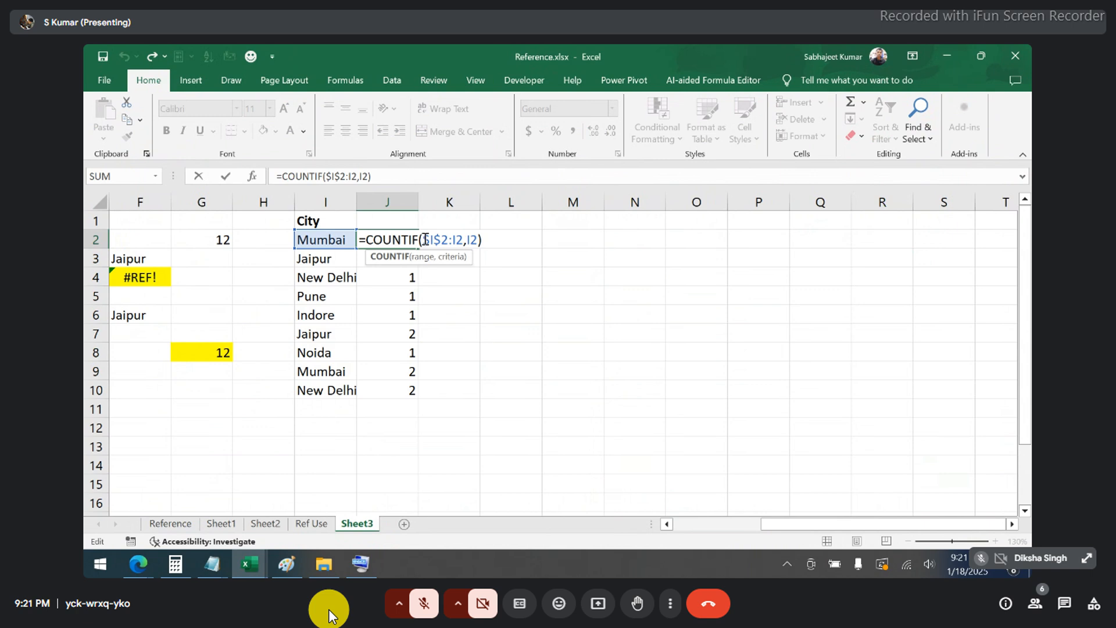
drag(425, 239, 462, 240)
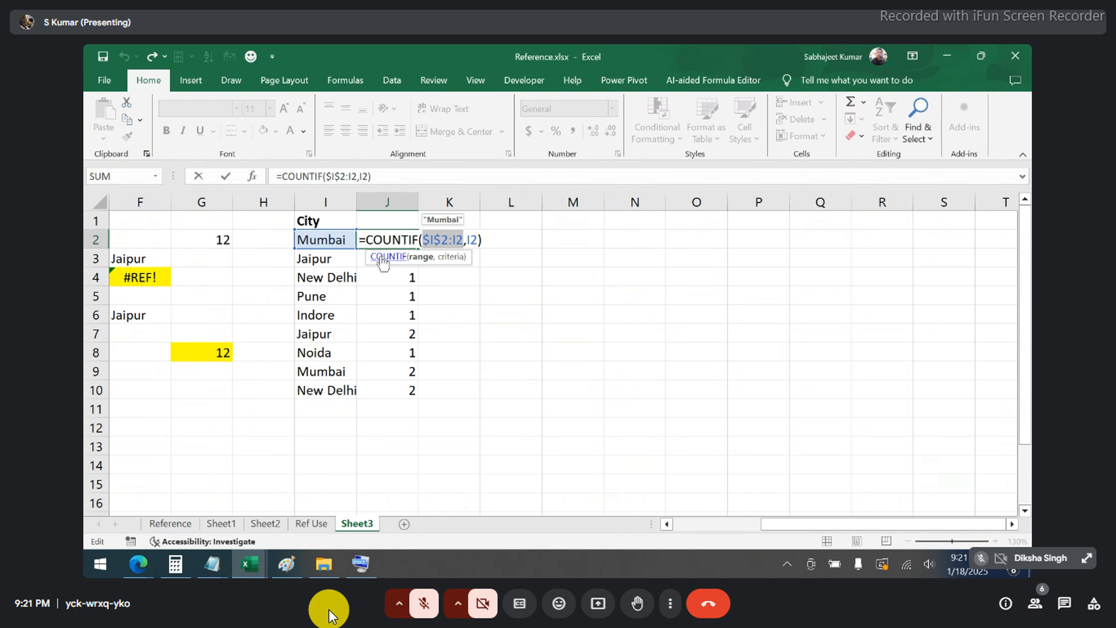
drag(372, 255, 556, 238)
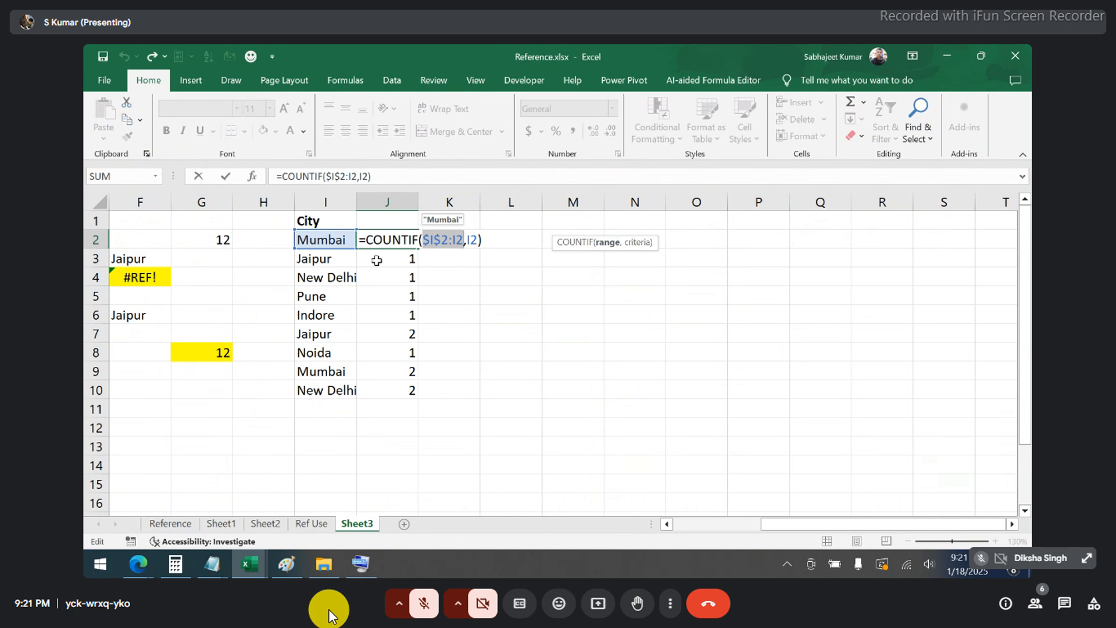
drag(423, 240, 444, 240)
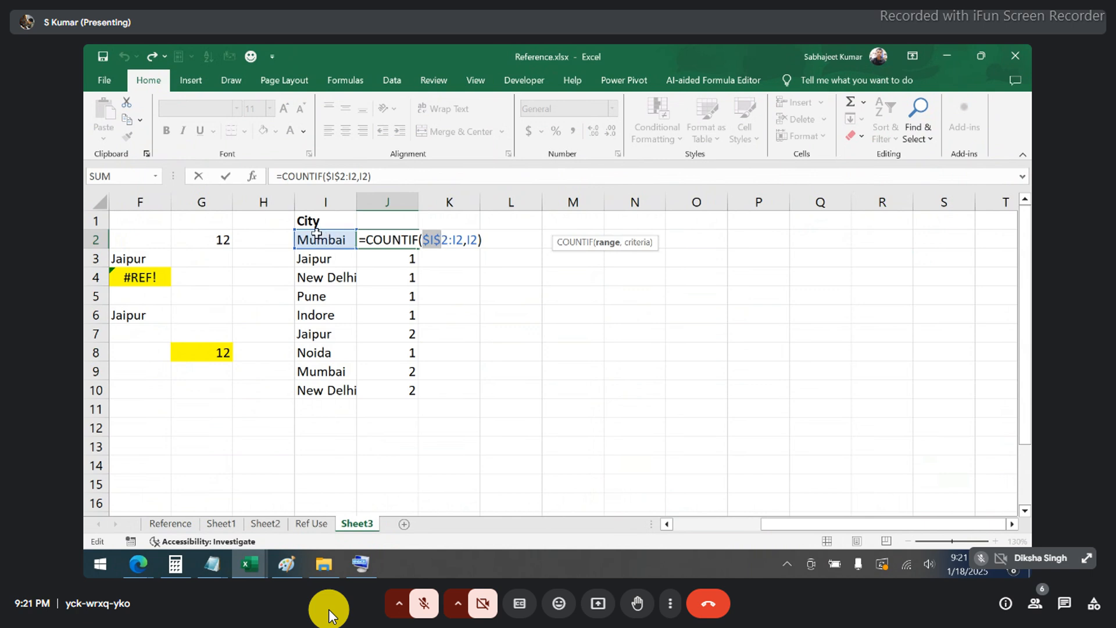
key(alt+Tab)
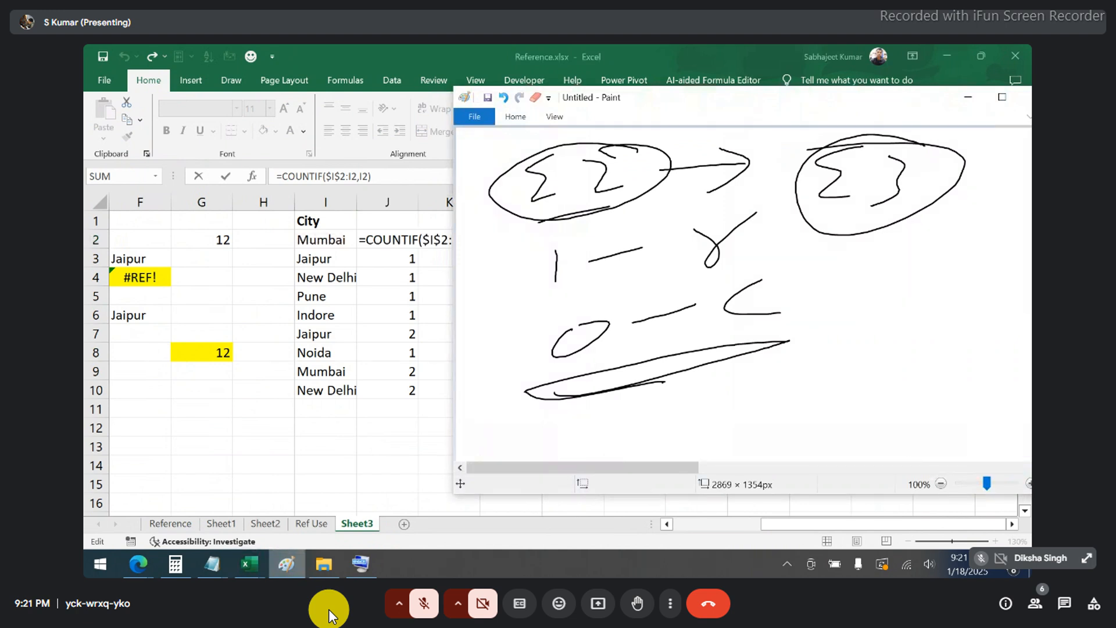
mouse_move(249, 564)
click(317, 503)
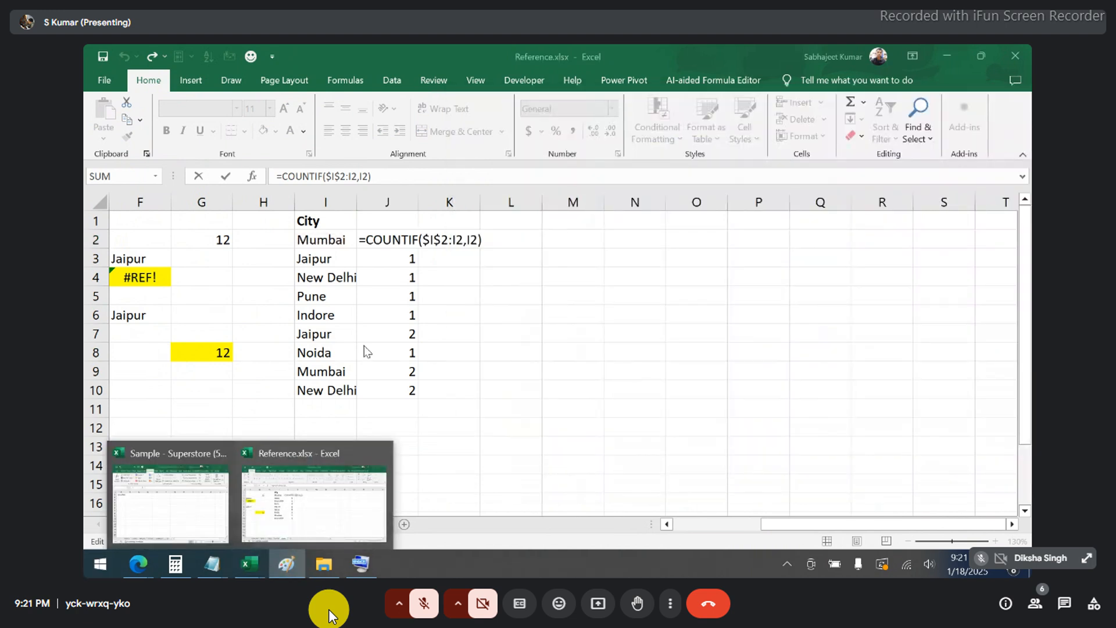
key(Tab)
key(Tab)
key(Tab)
key(Tab)
key(Tab)
key(Tab)
key(Tab)
key(Tab)
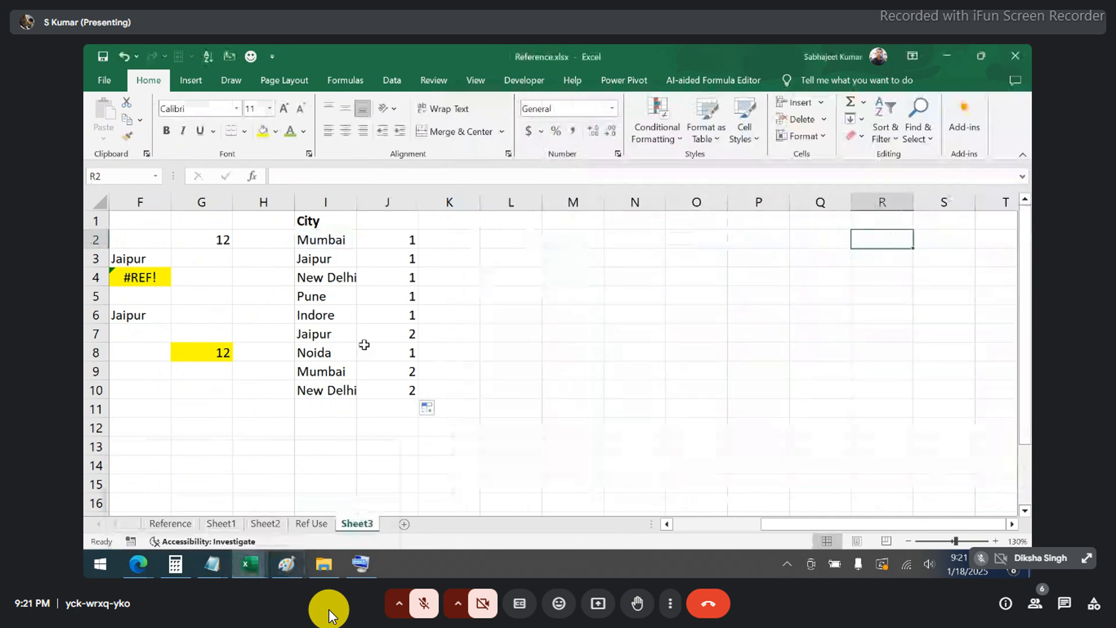
key(Tab)
key(Tab)
key(Tab)
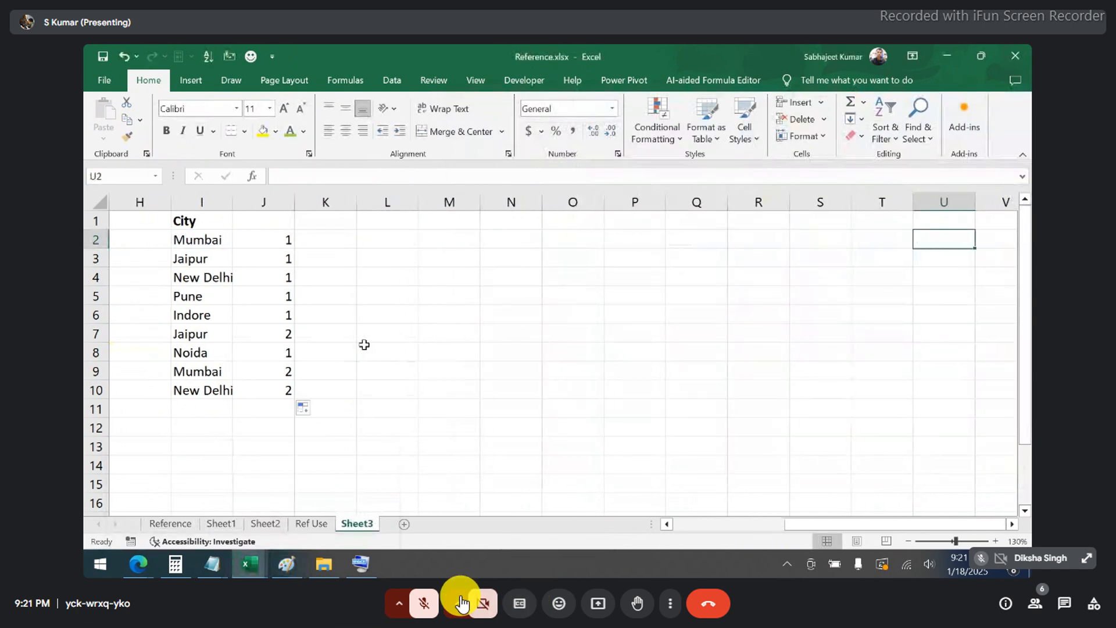
- Switch to the Paint sketch, draw an arrow from the row 3 cell and write "I3 : I3" beside it
key(alt+Tab)
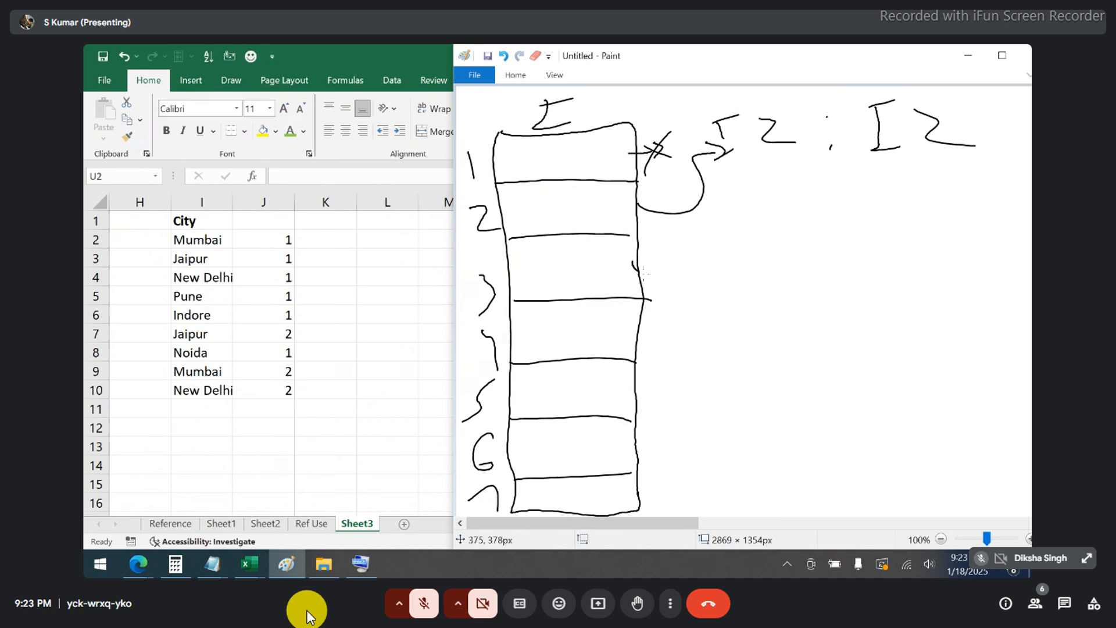
mouse_move(634, 263)
mouse_down()
mouse_move(726, 255)
mouse_move(717, 272)
mouse_up()
mouse_move(760, 233)
mouse_down()
mouse_move(765, 268)
mouse_move(779, 268)
mouse_up()
drag(750, 232, 775, 232)
mouse_move(797, 236)
mouse_down()
mouse_move(809, 238)
mouse_move(804, 271)
mouse_up()
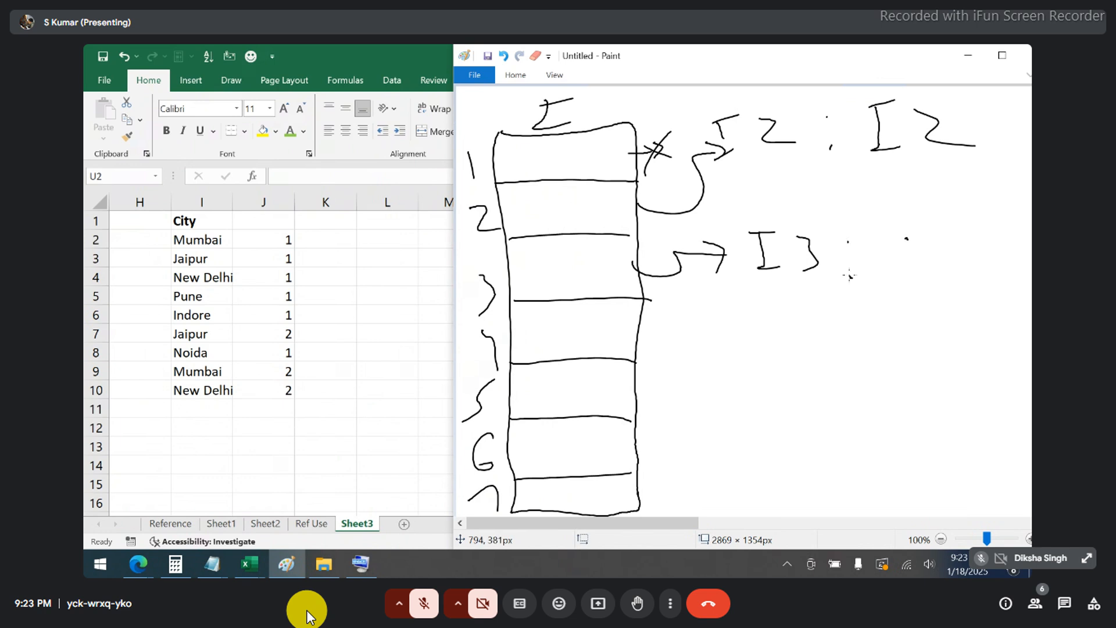
drag(904, 239, 905, 277)
drag(896, 282, 918, 280)
drag(897, 239, 924, 237)
mouse_move(950, 244)
mouse_down()
mouse_move(969, 273)
mouse_move(951, 287)
mouse_up()
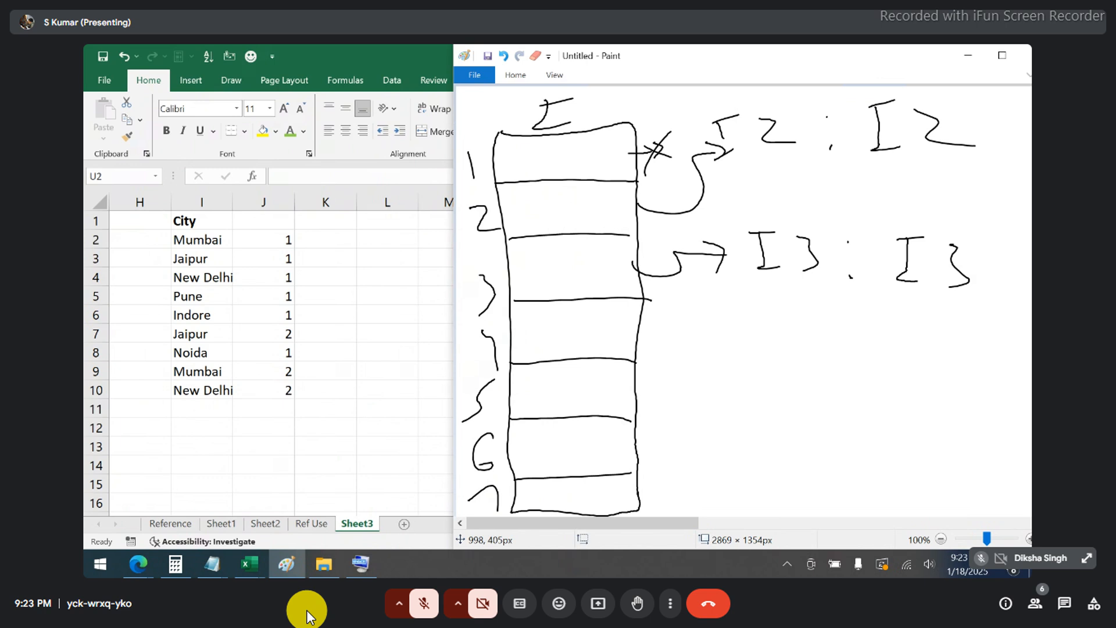
- Circle the row 3 cell, overwrite the first reference's 3 with a 2, and loop from there to row 2
mouse_move(625, 254)
mouse_down()
mouse_move(522, 272)
mouse_move(581, 283)
mouse_move(576, 258)
mouse_up()
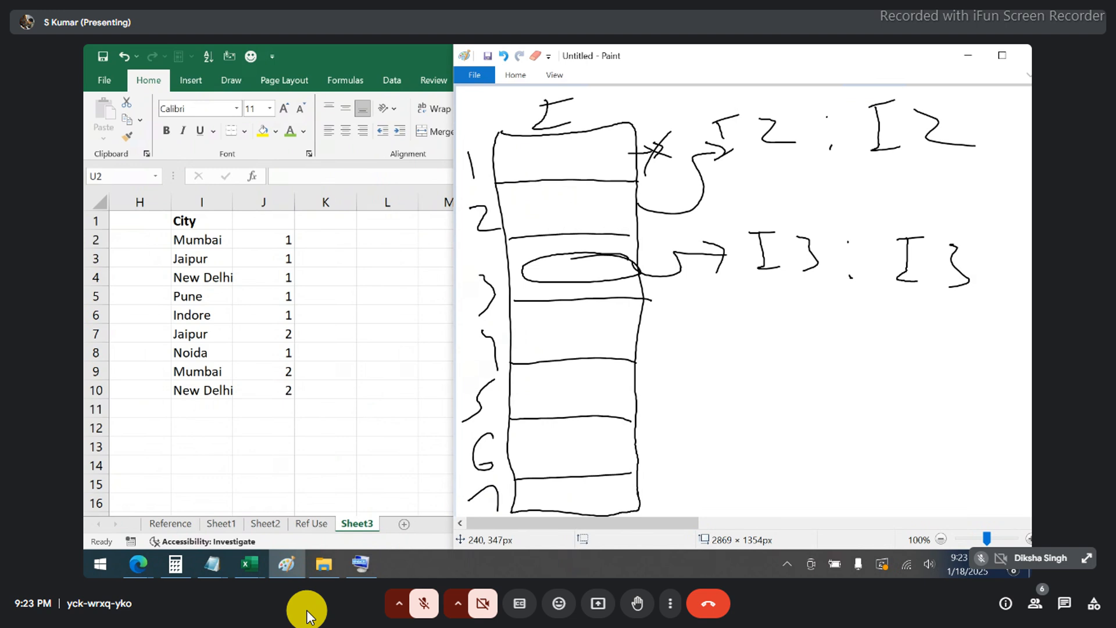
mouse_move(788, 238)
mouse_down()
mouse_move(808, 241)
mouse_move(825, 273)
mouse_up()
mouse_move(544, 194)
mouse_down()
mouse_move(527, 217)
mouse_move(628, 241)
mouse_move(485, 225)
mouse_up()
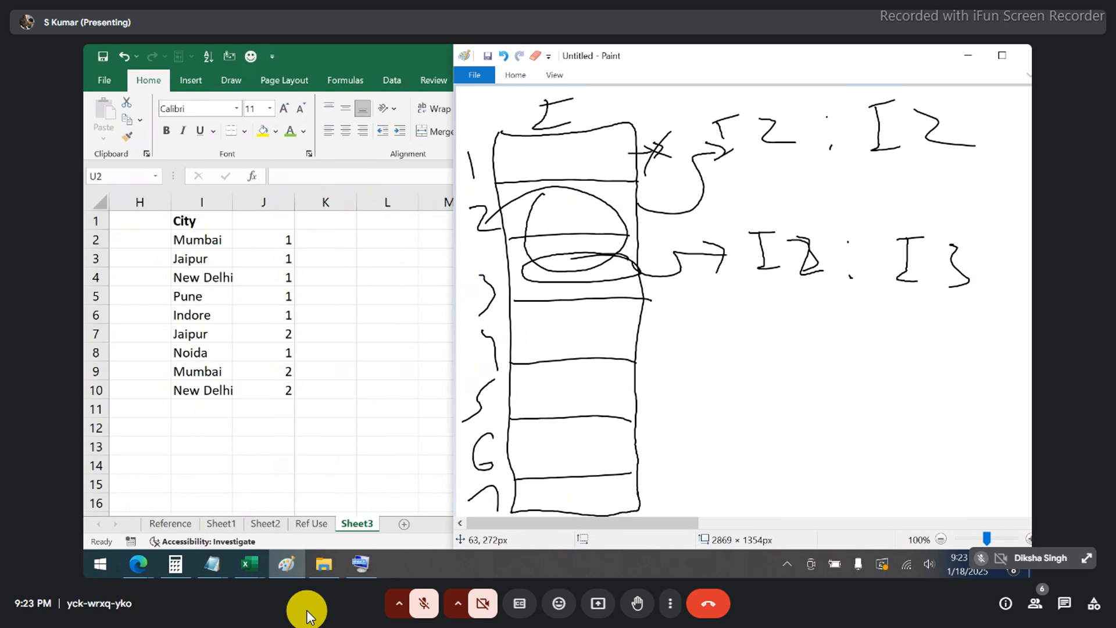
- Switch back to the Excel workbook and change the city in I4 to Jaipur
click(271, 239)
click(271, 239)
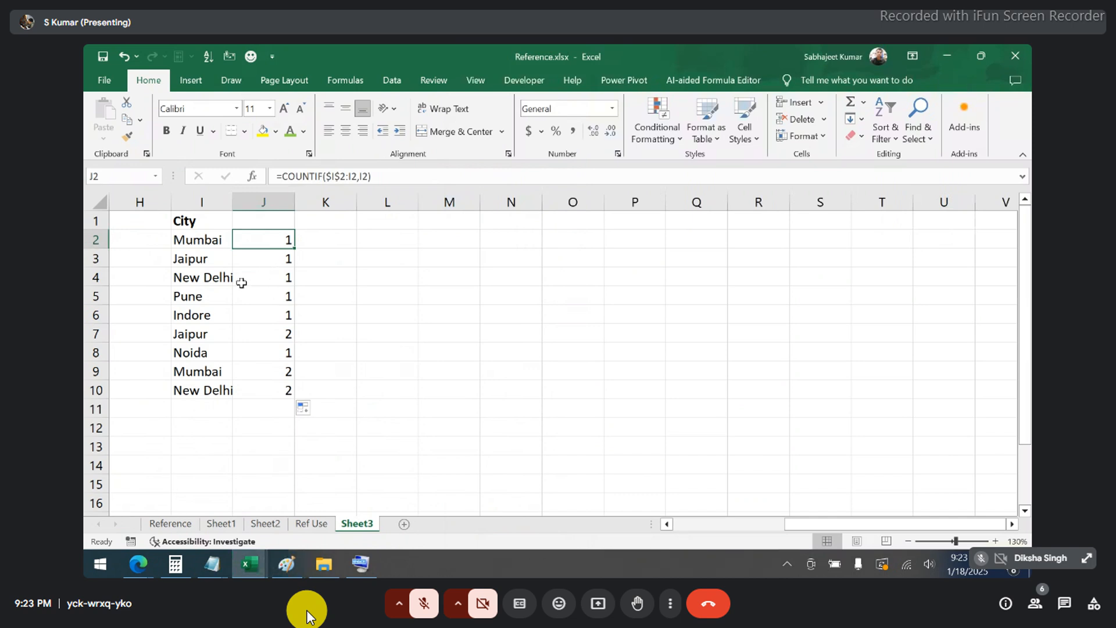
click(207, 279)
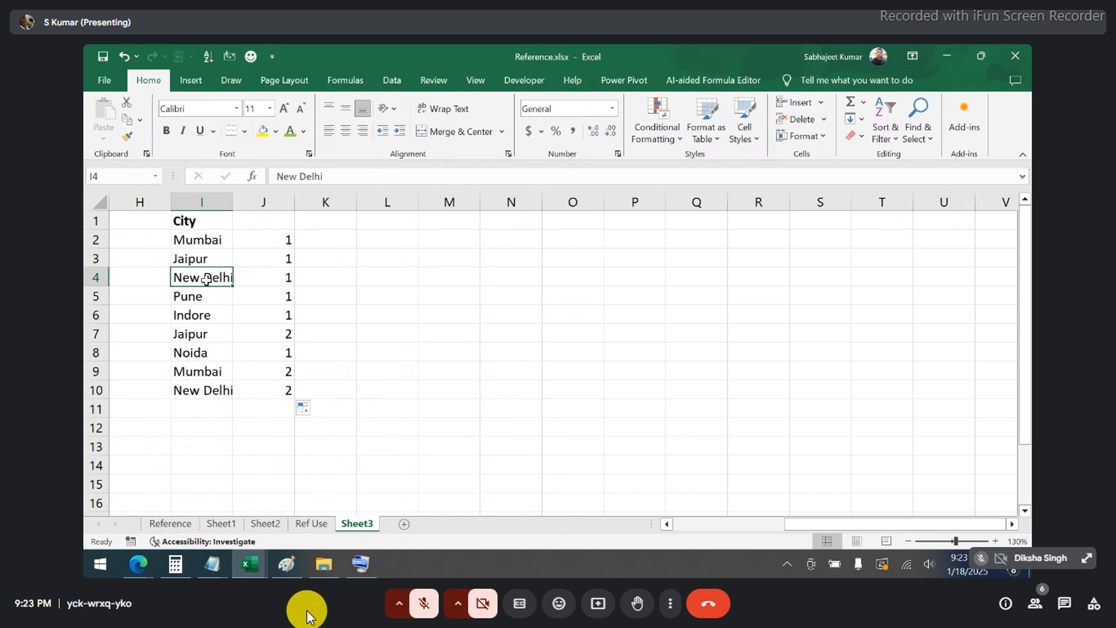
text(Jaipur)
key(Return)
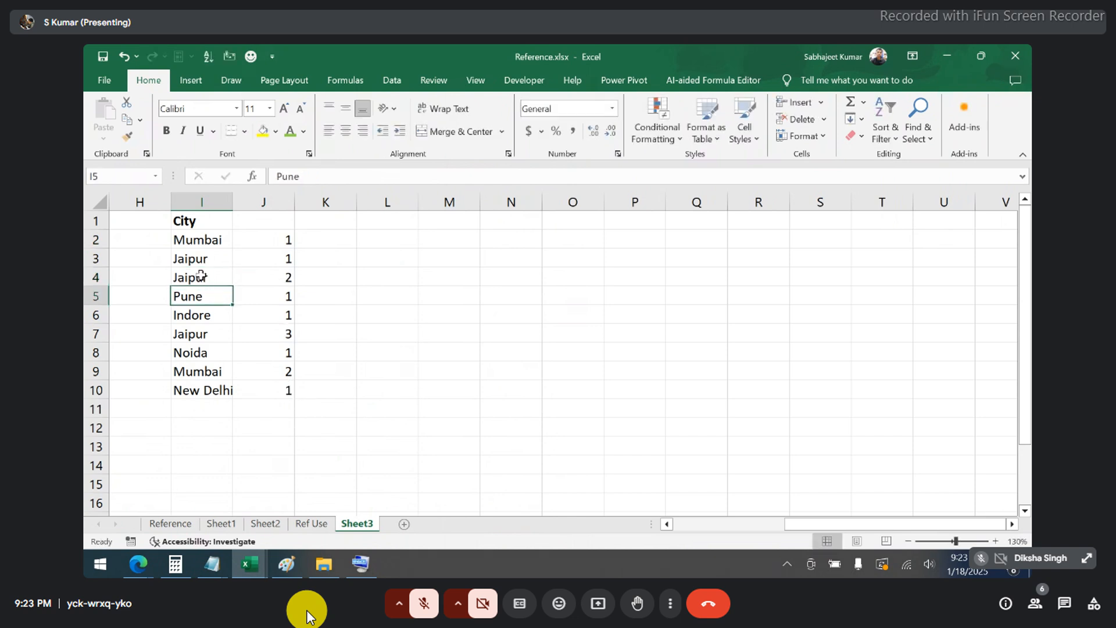
- Open the J4 COUNTIF formula and examine its expanding range and its criteria argument against the highlighted cells
double_click(279, 278)
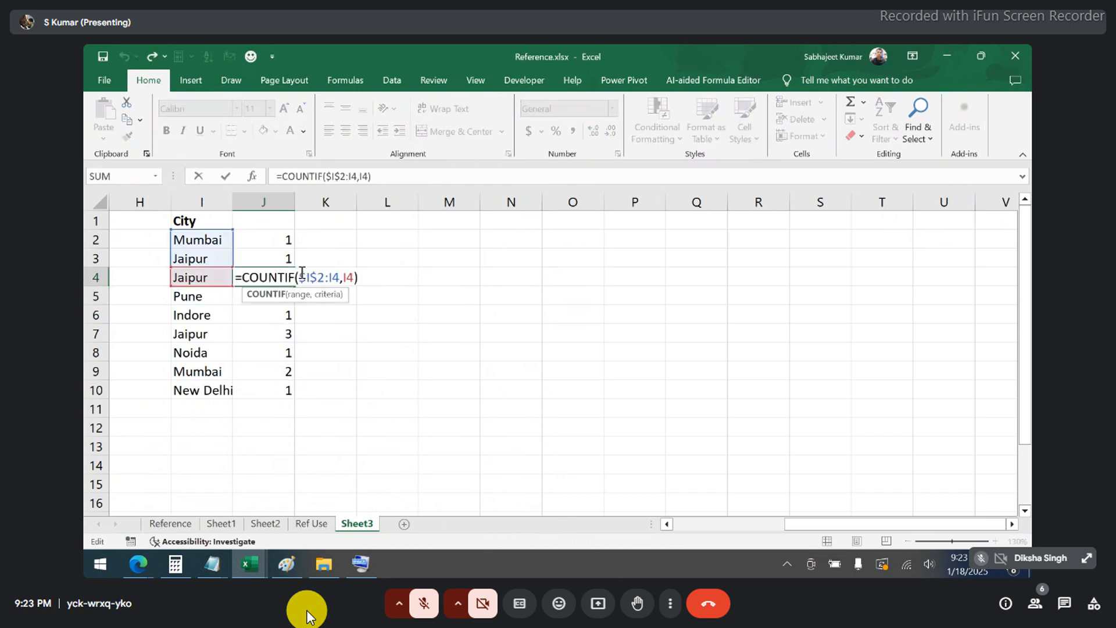
drag(299, 278, 324, 277)
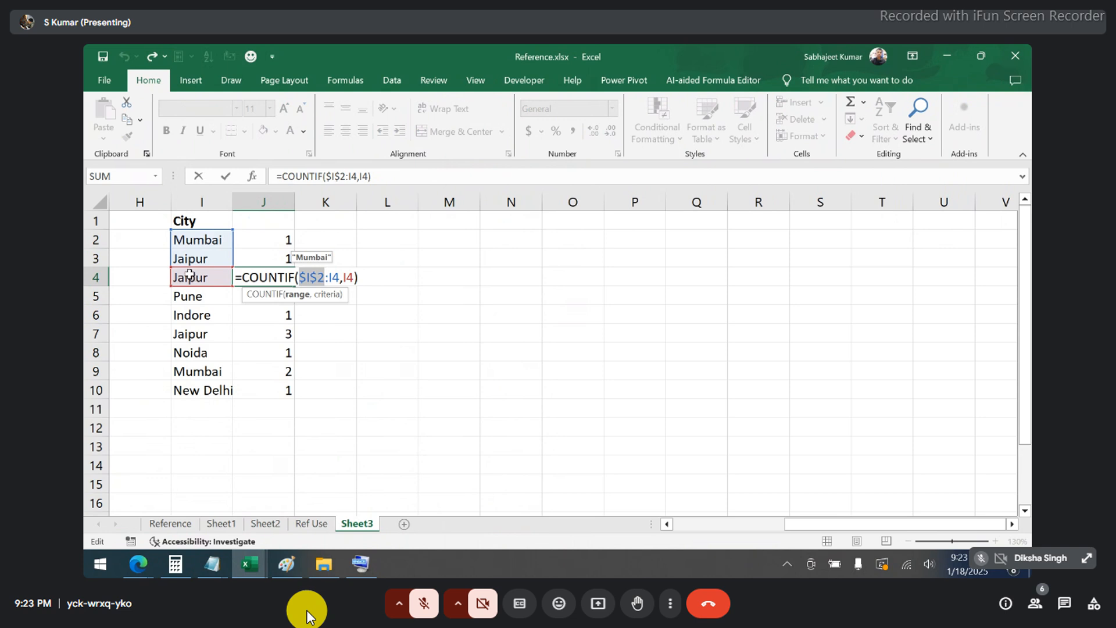
double_click(347, 278)
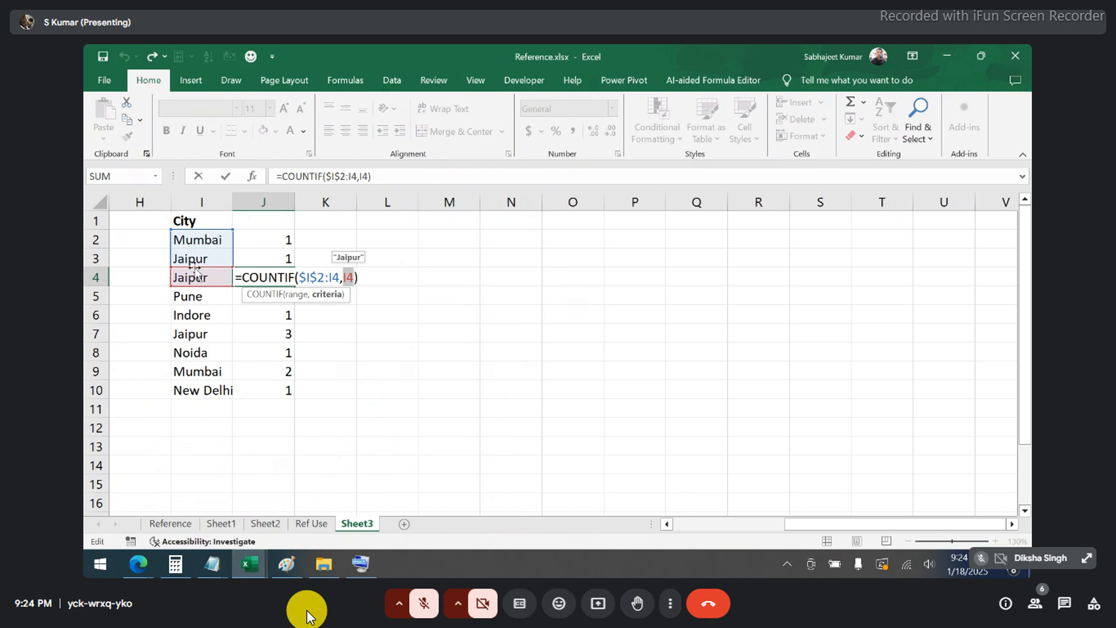
drag(303, 277, 341, 276)
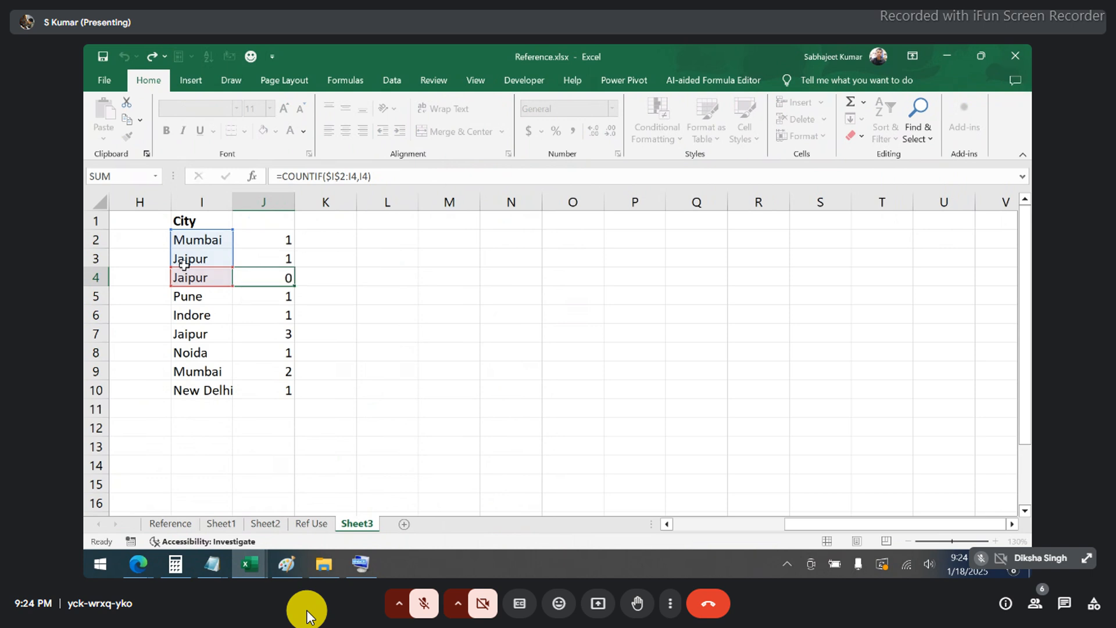
key(Return)
- Open the J3 COUNTIF formula and examine its range argument and its criteria cell
key(Up)
key(Up)
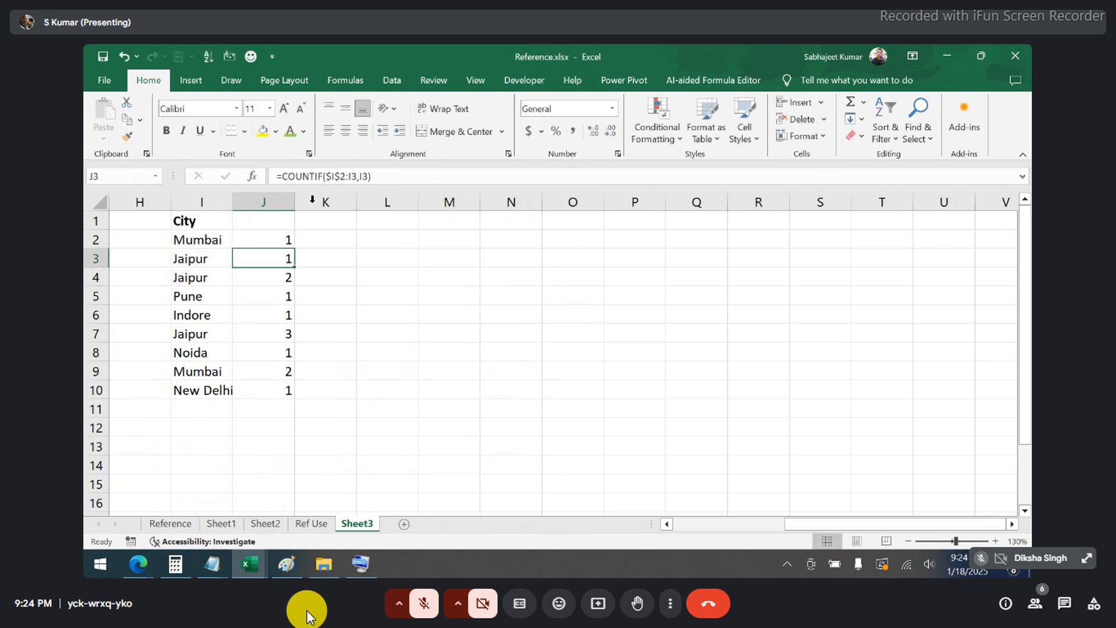
double_click(271, 258)
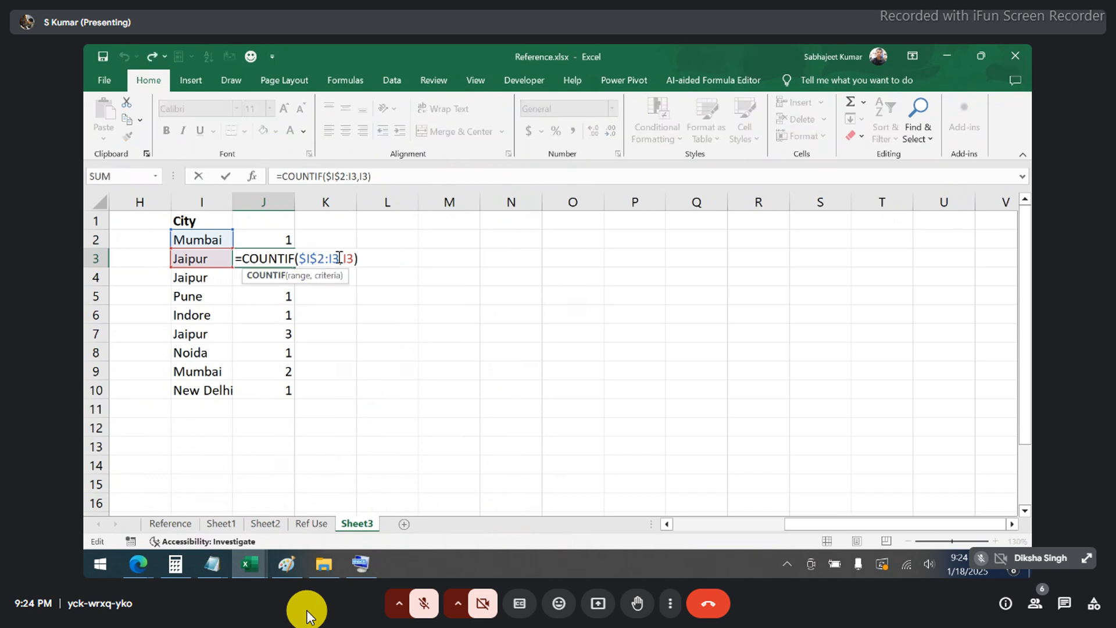
drag(340, 258, 297, 258)
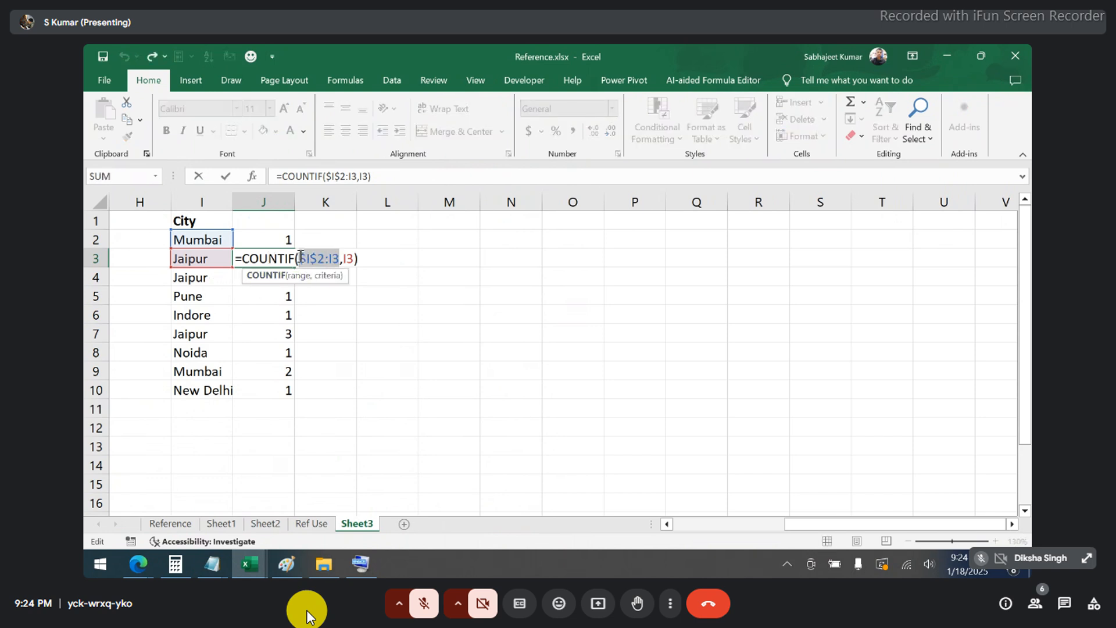
double_click(349, 259)
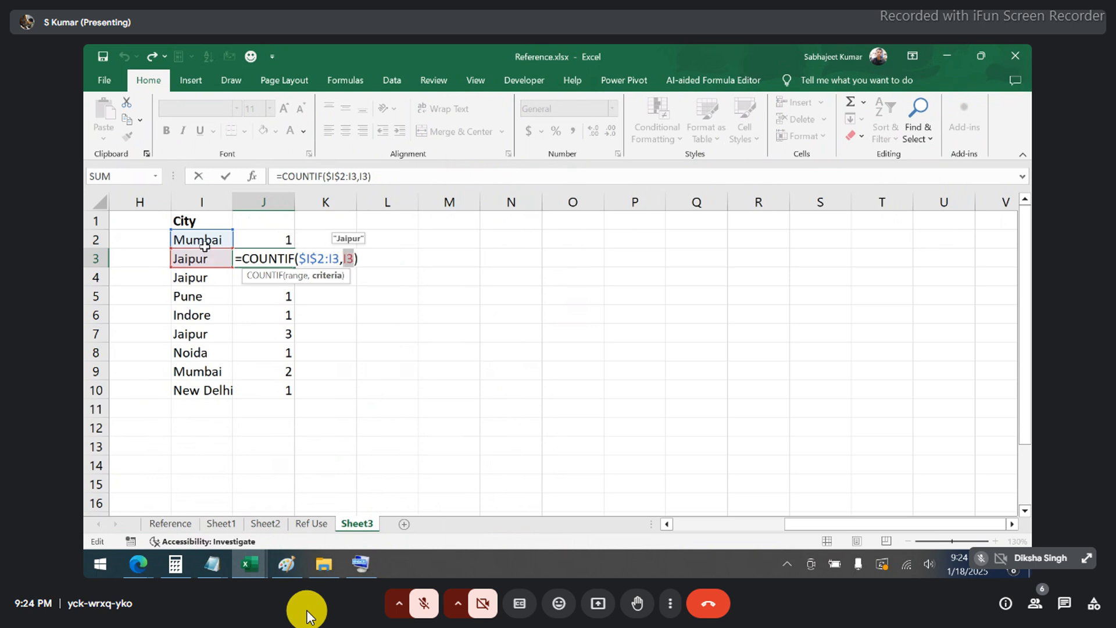
- Open the J5 COUNTIF formula and examine its expanding range against the highlighted city cells
key(Return)
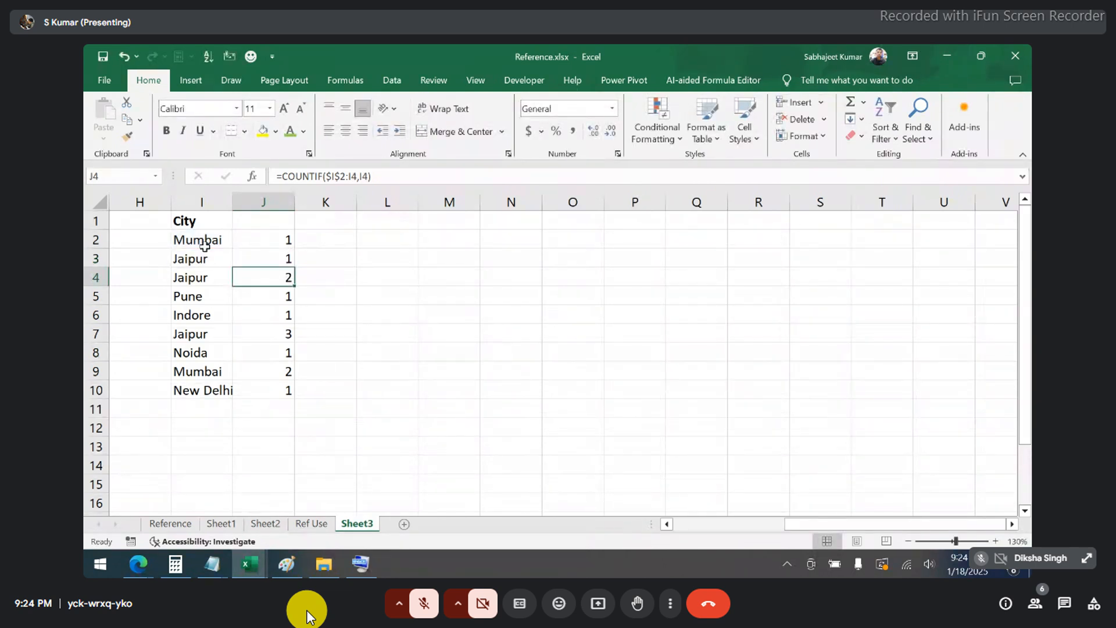
key(Down)
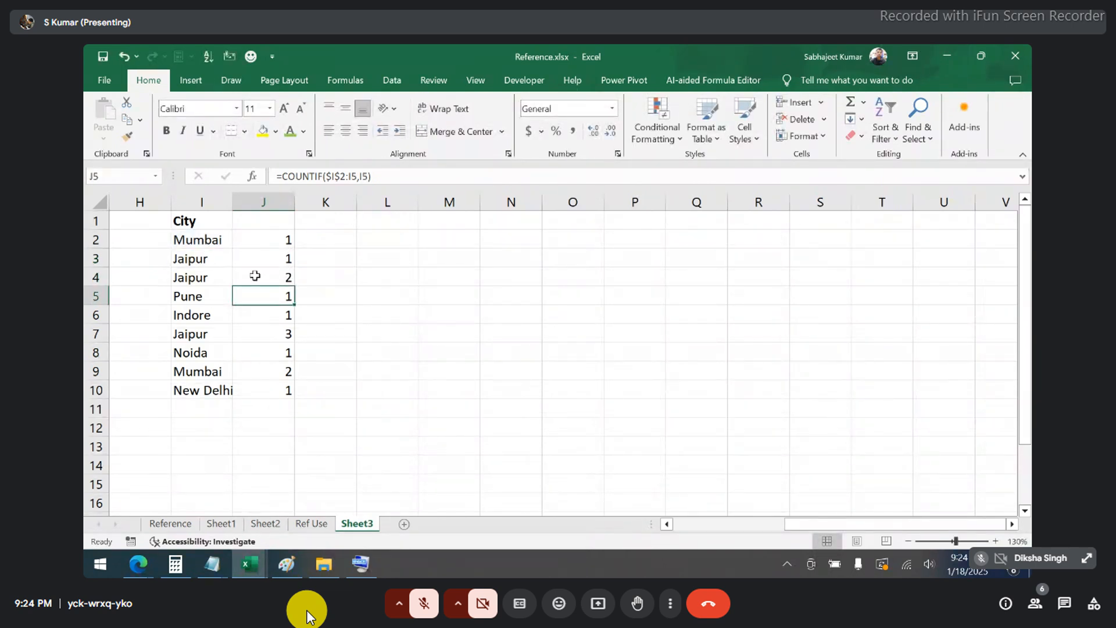
double_click(260, 297)
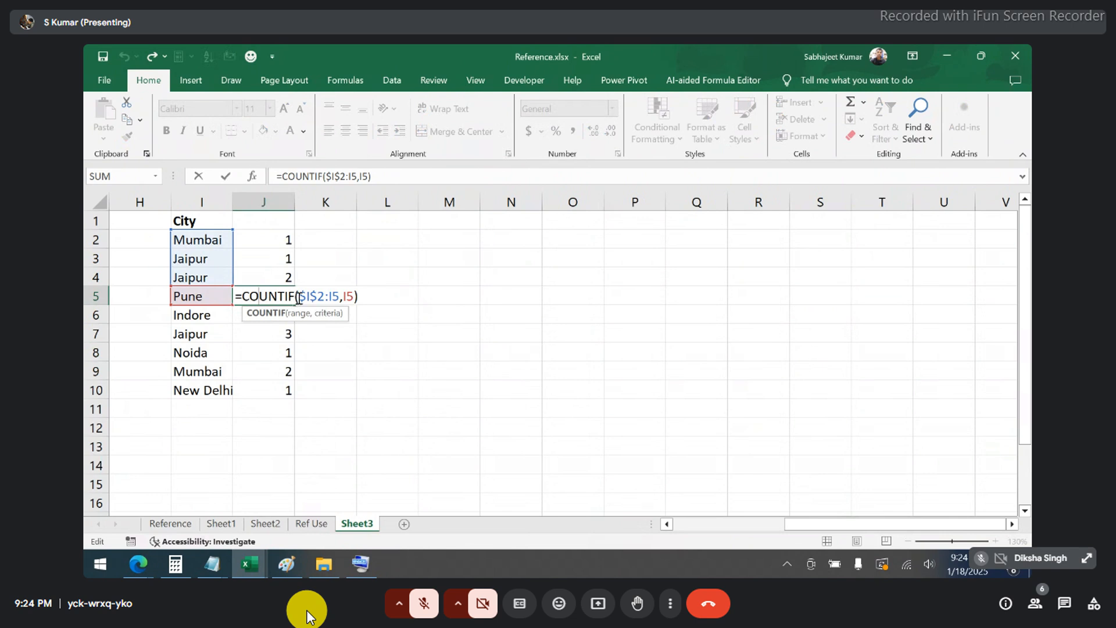
drag(298, 297, 337, 297)
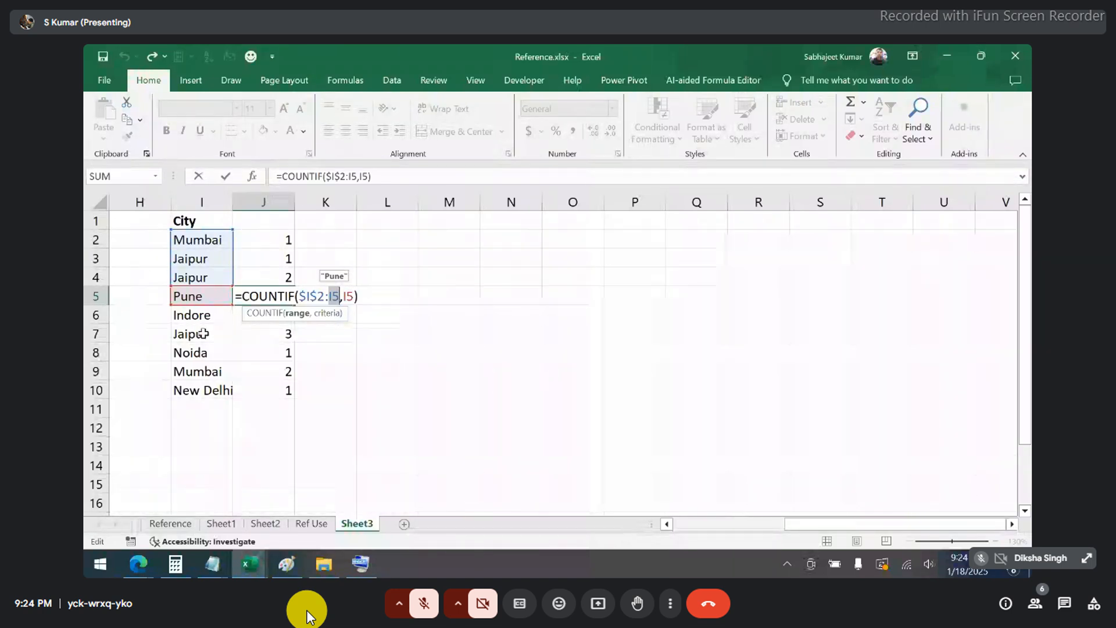
key(Return)
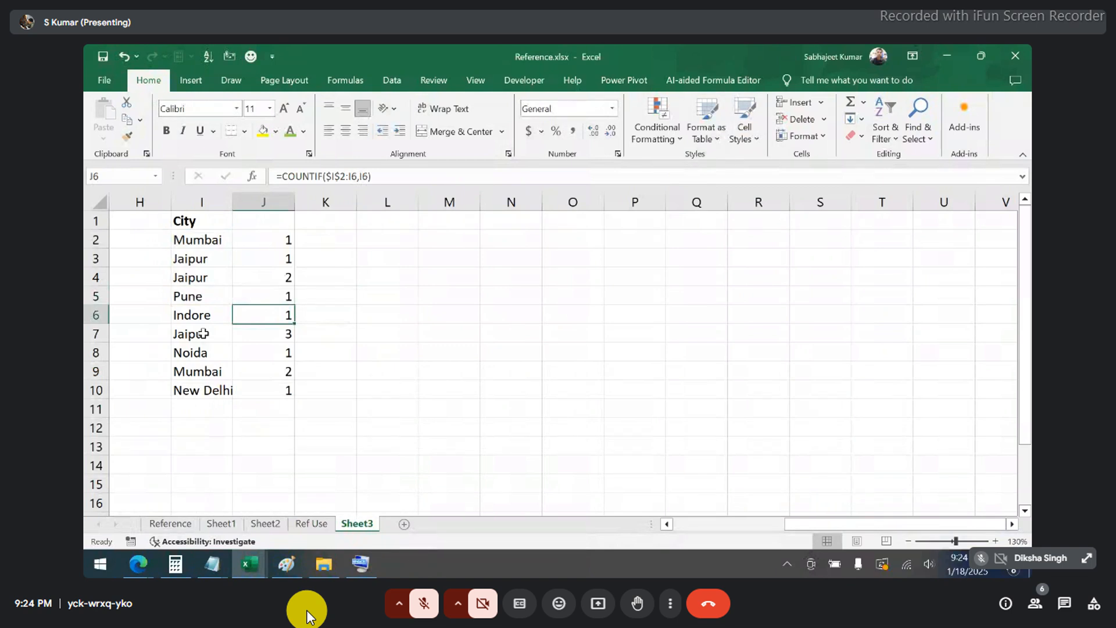
- Change the city in I9 to Jaipur
click(197, 370)
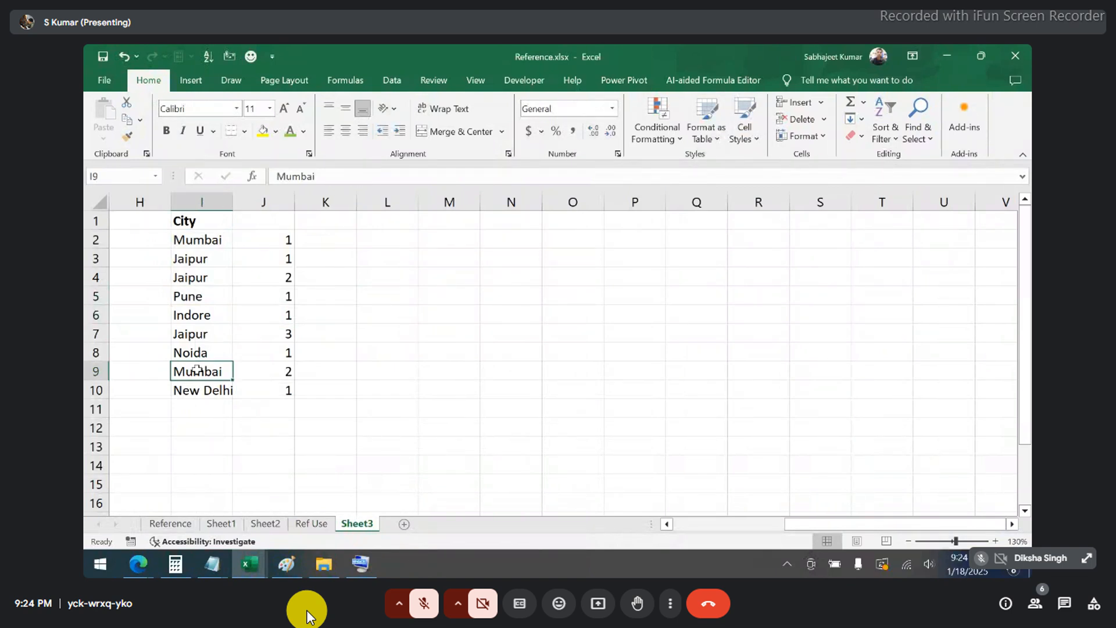
text(Jaipur)
key(Return)
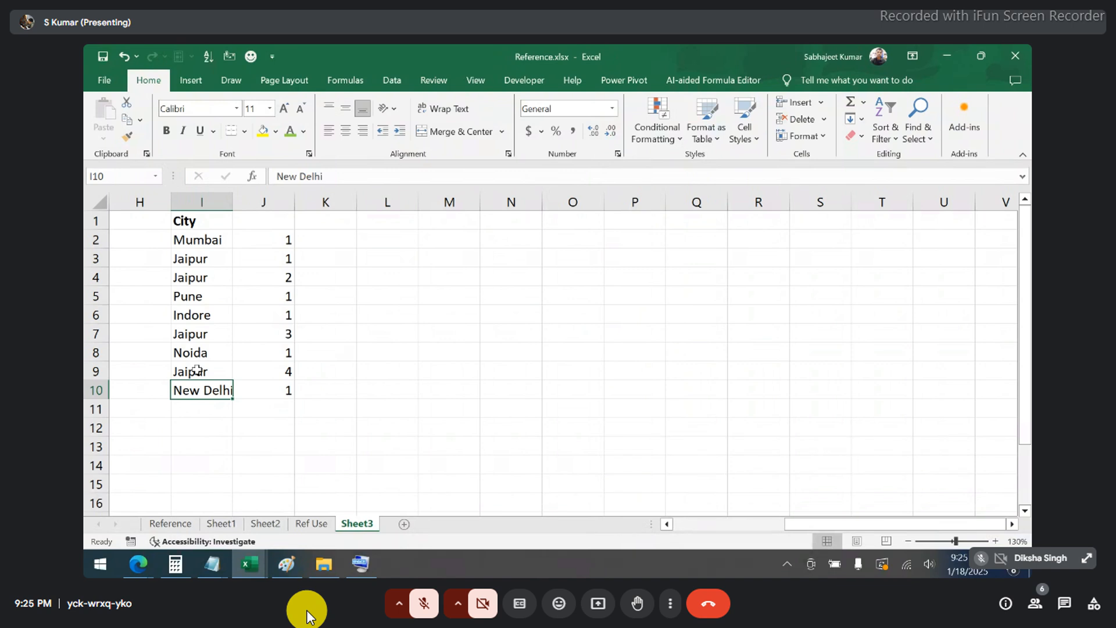
key(Right)
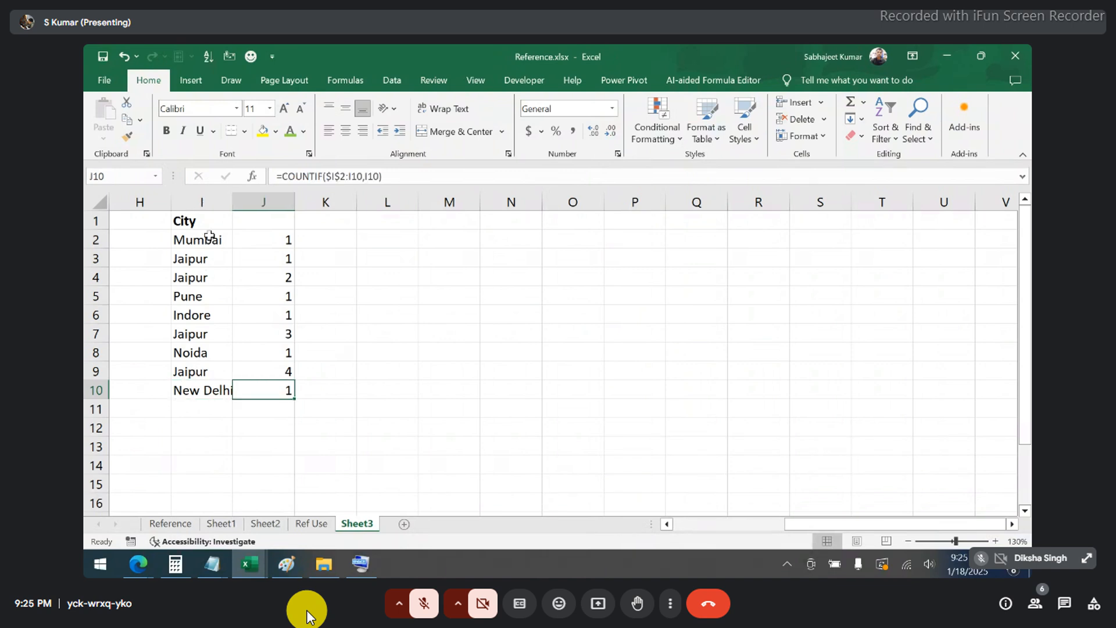
- Copy the city list with its header from I1:I10 and paste it starting at M1
drag(198, 221, 205, 392)
key(ctrl+c)
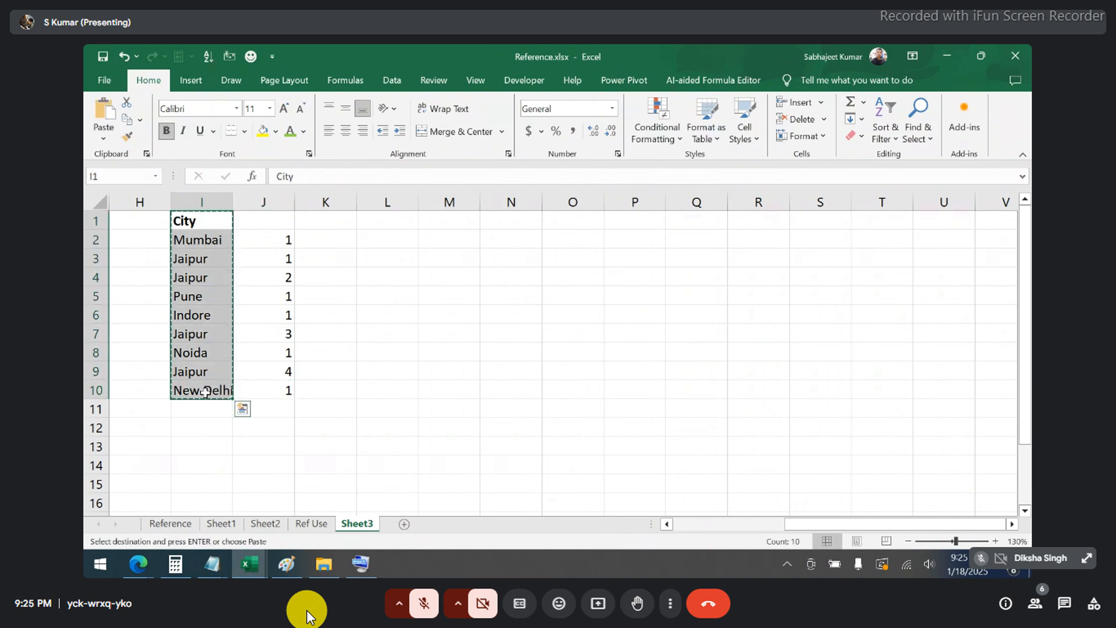
click(449, 228)
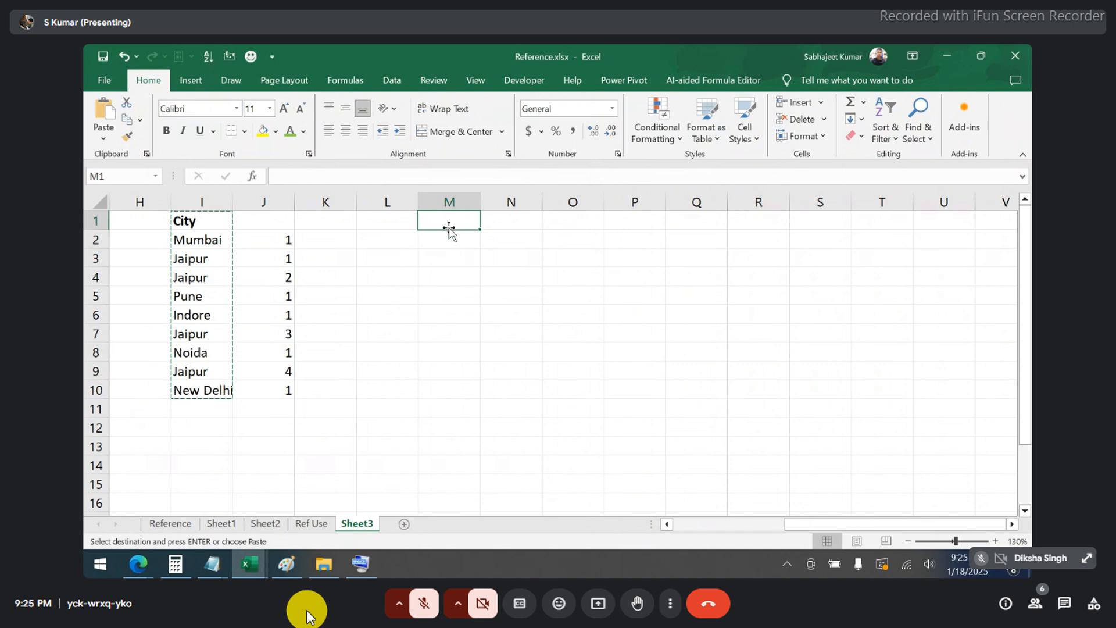
key(ctrl+v)
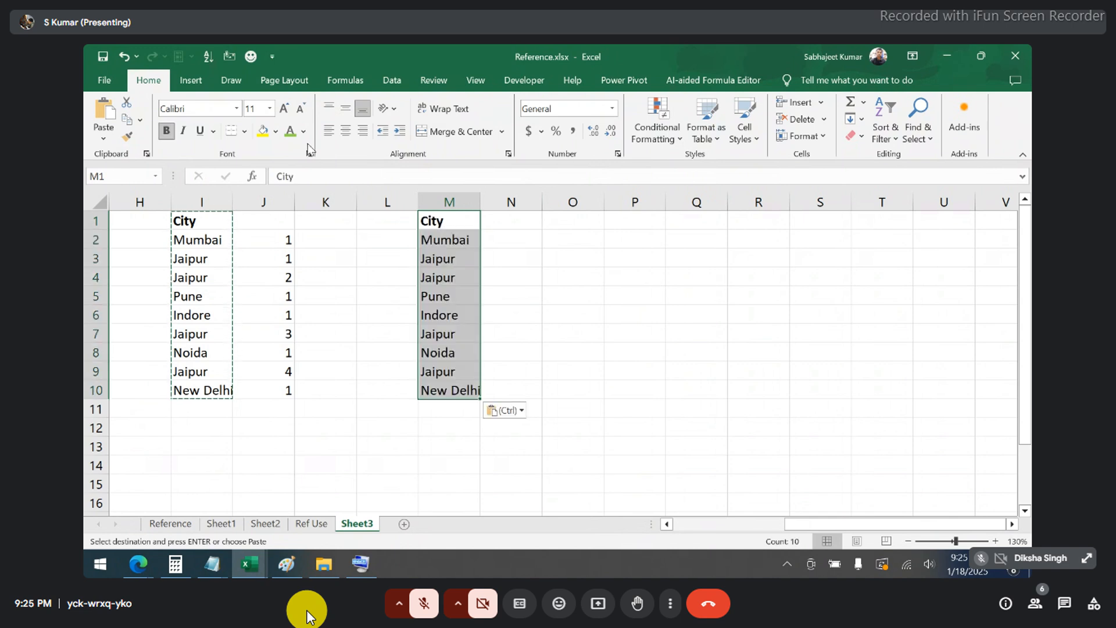
- Fill the copied city list with yellow, and remove the fill from its header cell M1
click(265, 132)
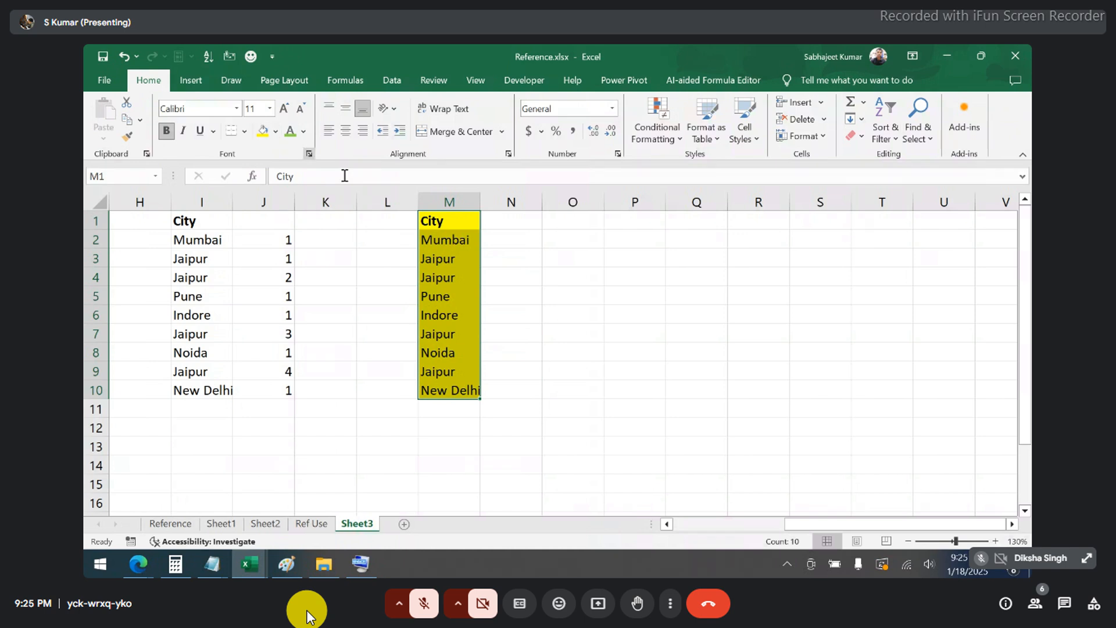
click(278, 132)
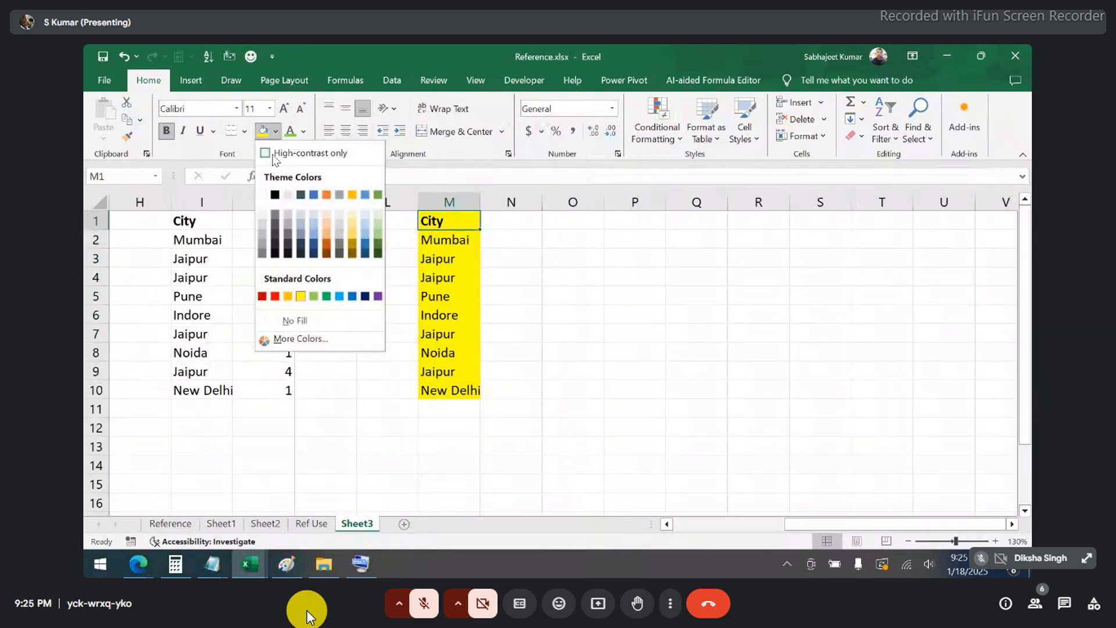
click(295, 320)
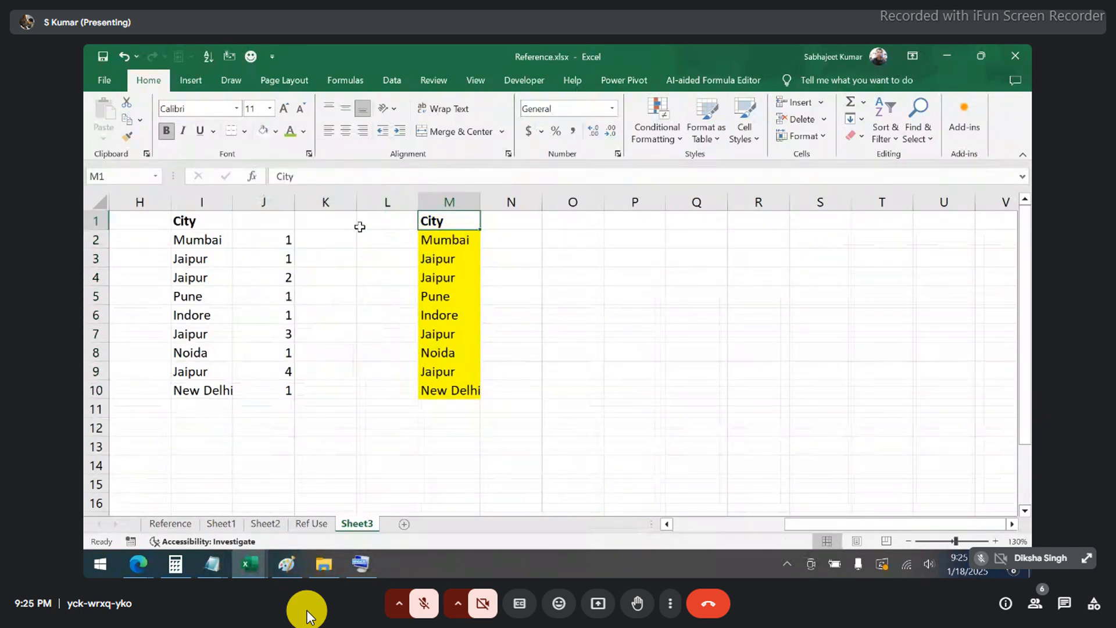
- Review the copied cities in M2:M10 and the COUNTIF formula in J2 as the pattern for the new column
click(445, 239)
drag(445, 240, 443, 386)
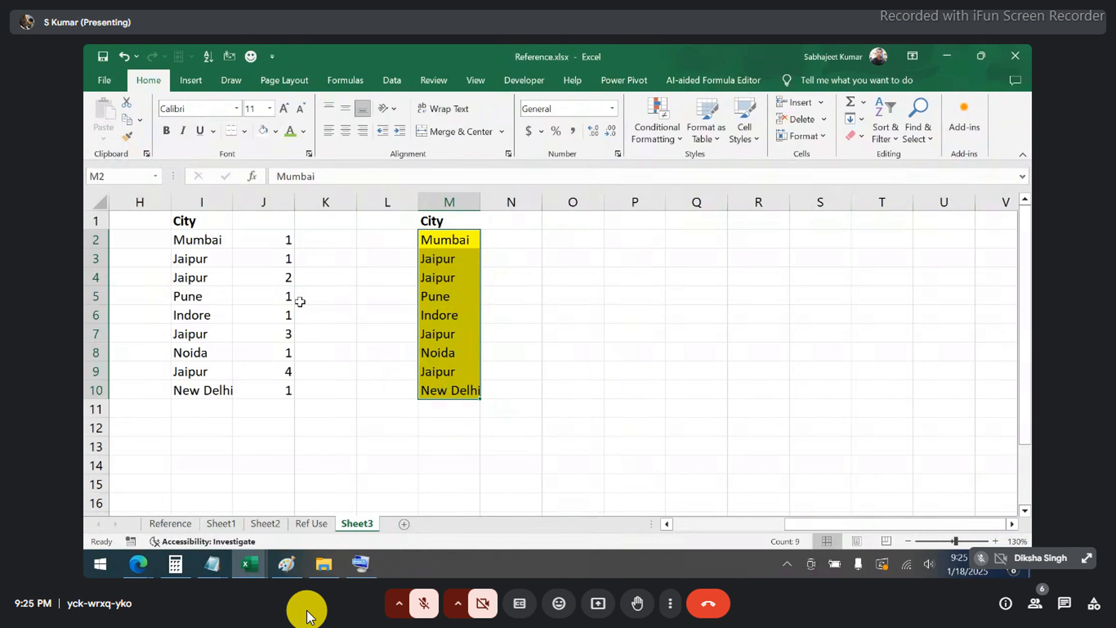
click(279, 239)
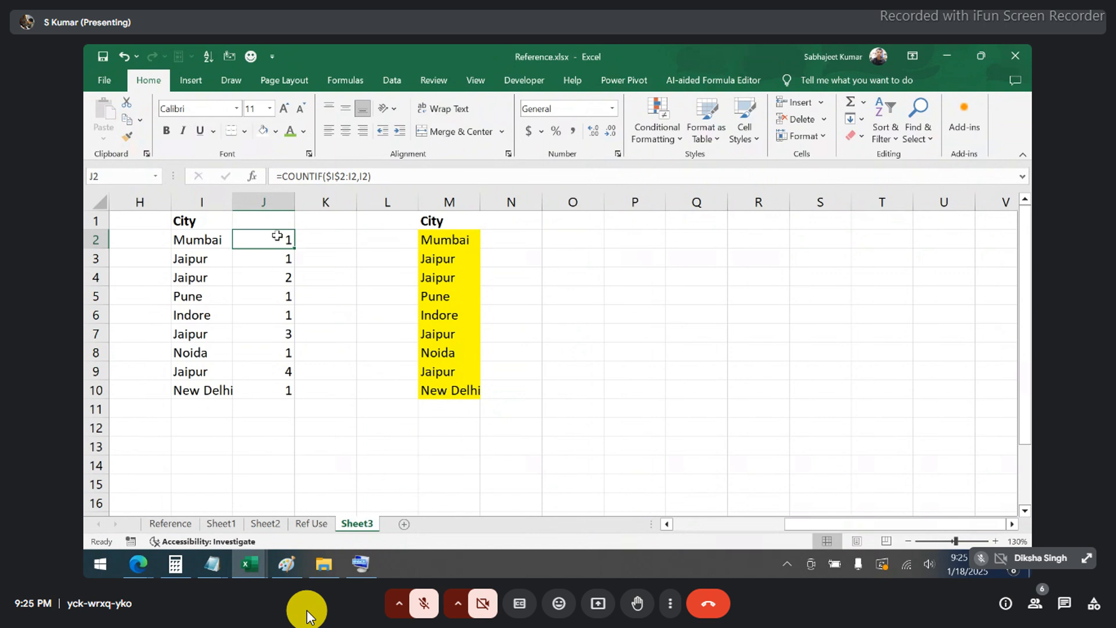
click(392, 182)
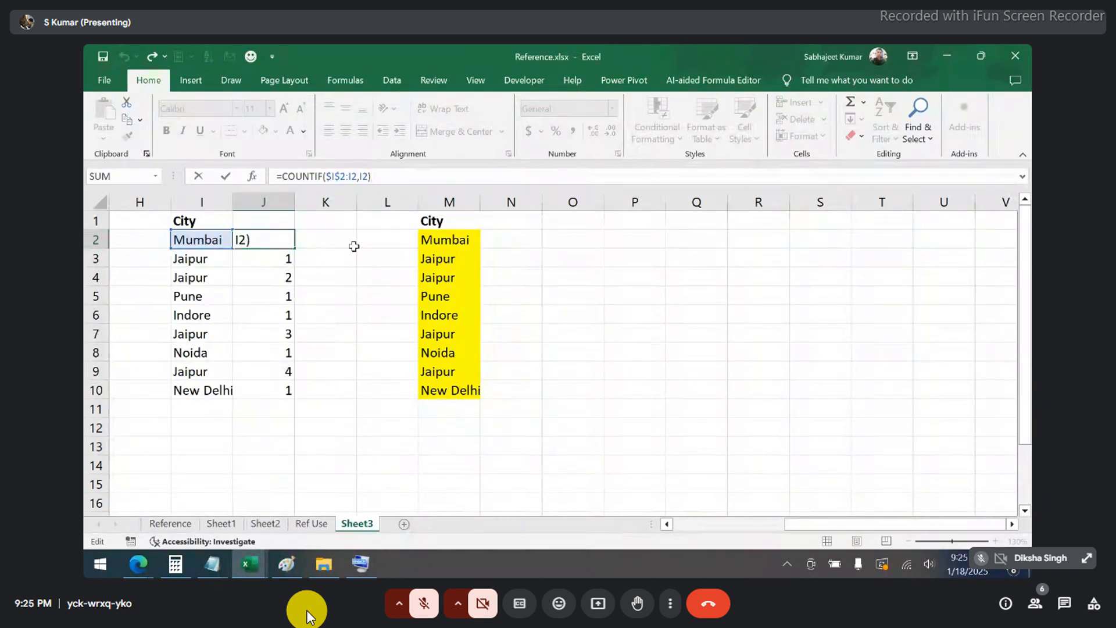
key(ctrl+Return)
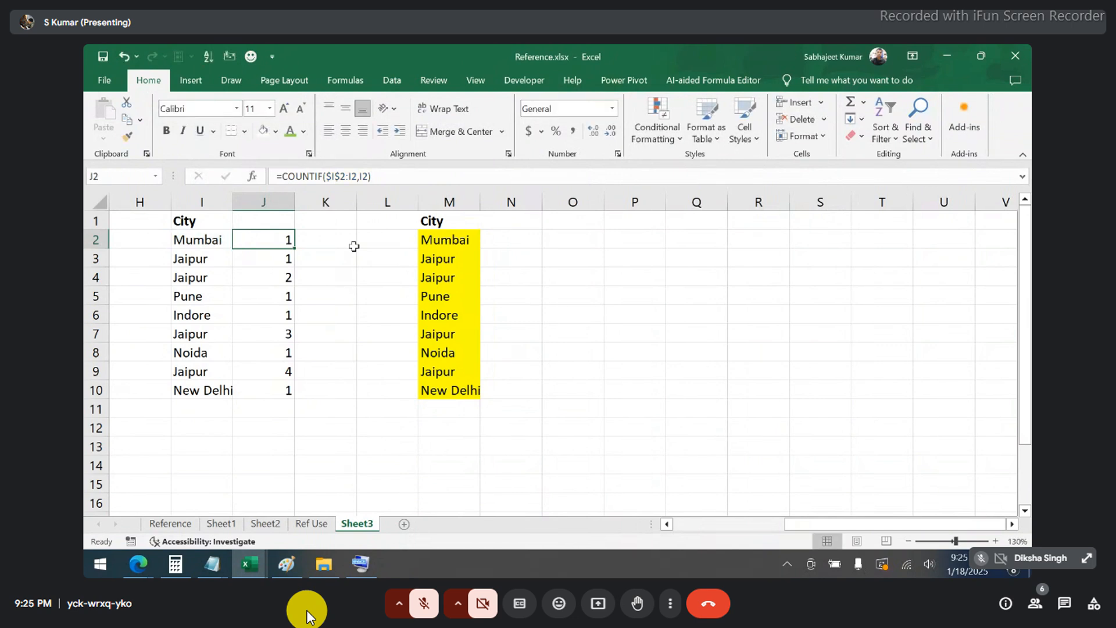
- Start a COUNTIF formula in N2 with M2:M2 as its range
click(509, 238)
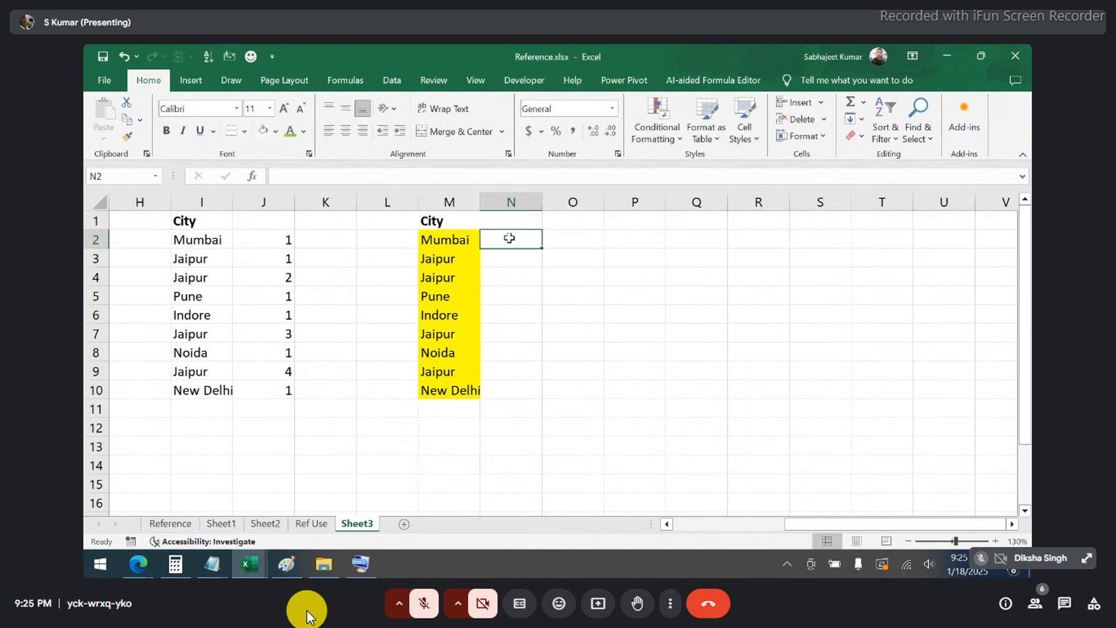
text(=)
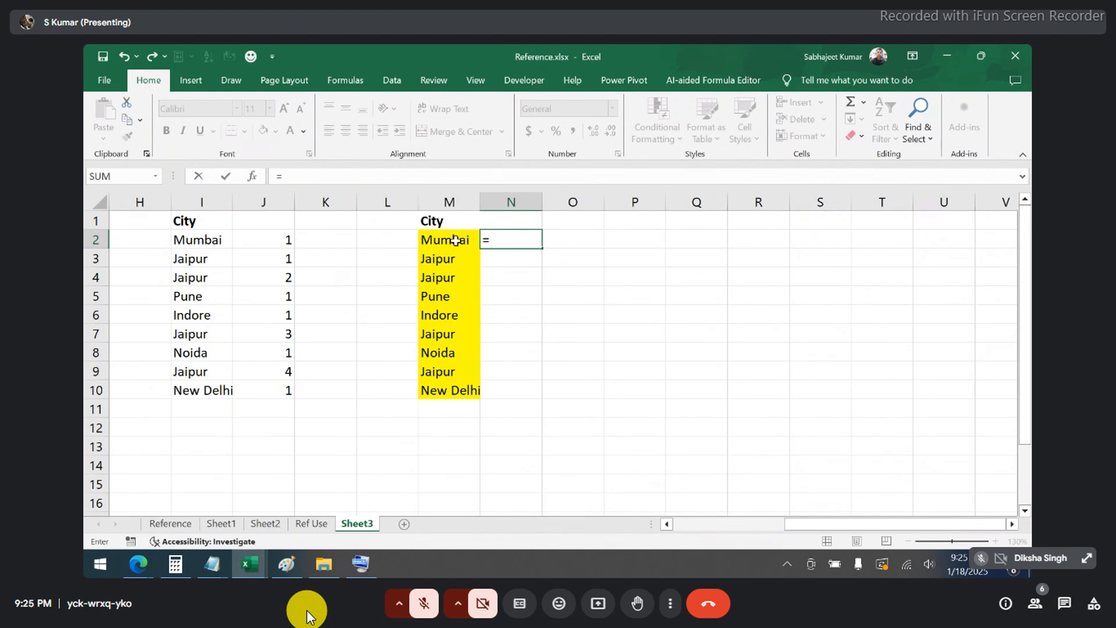
text(co)
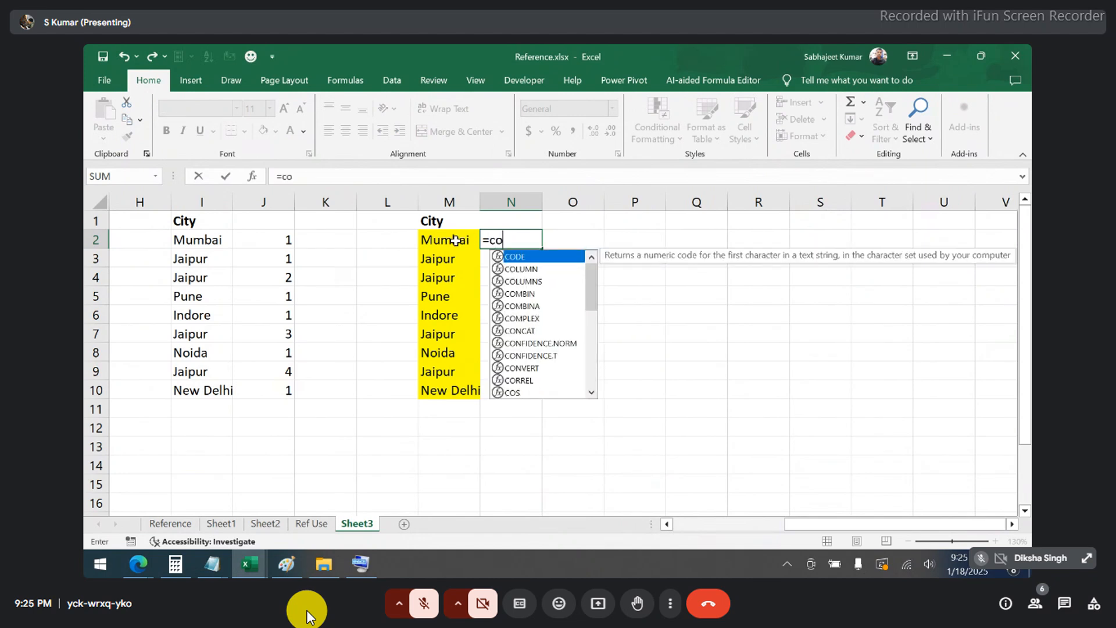
text(untif)
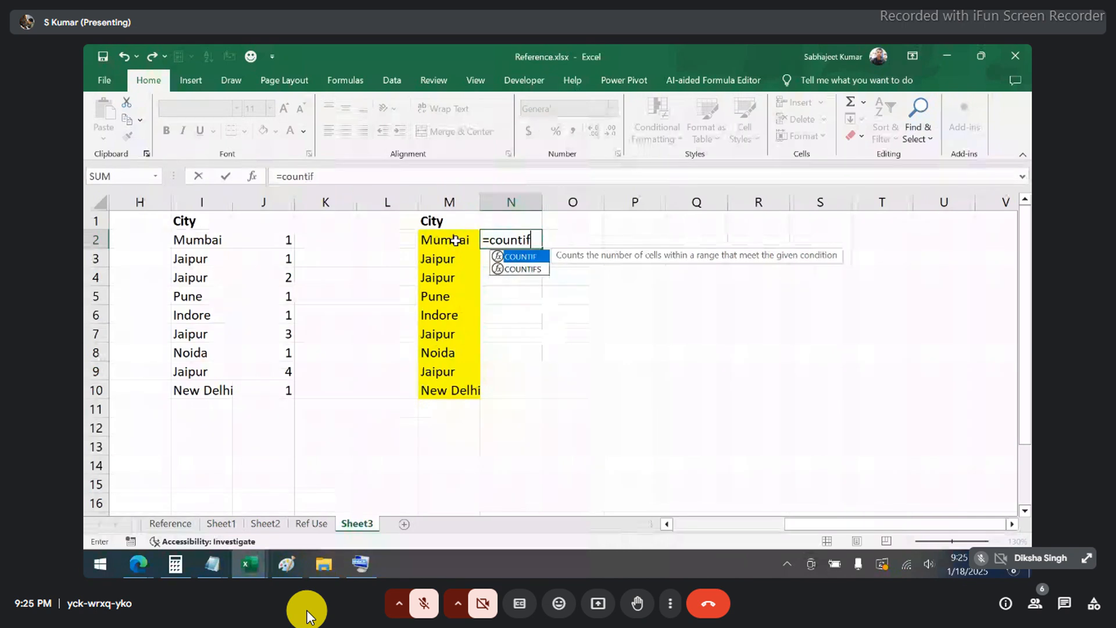
key(Tab)
click(449, 240)
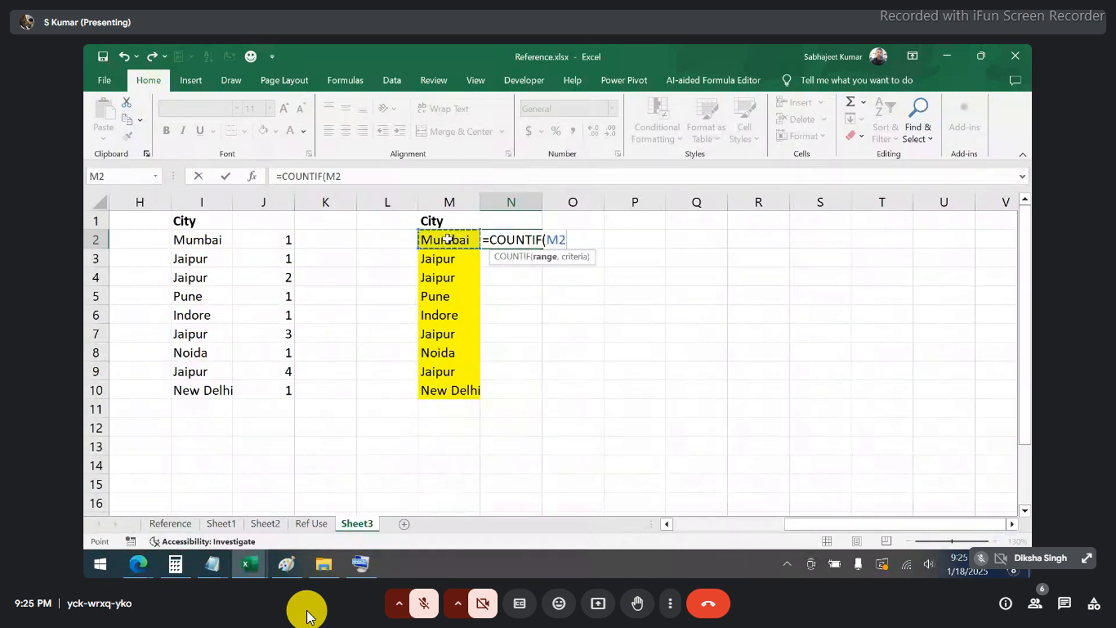
text(:)
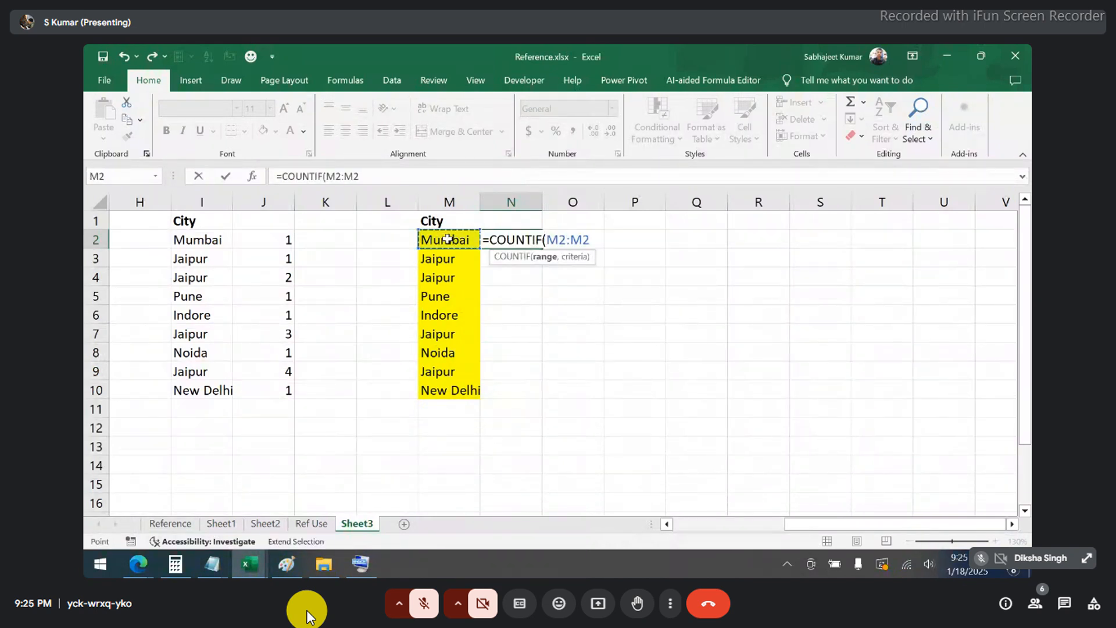
- Lock the range's first reference as $M$2, set M2 as the criteria, and commit the N2 formula
click(334, 177)
click(335, 178)
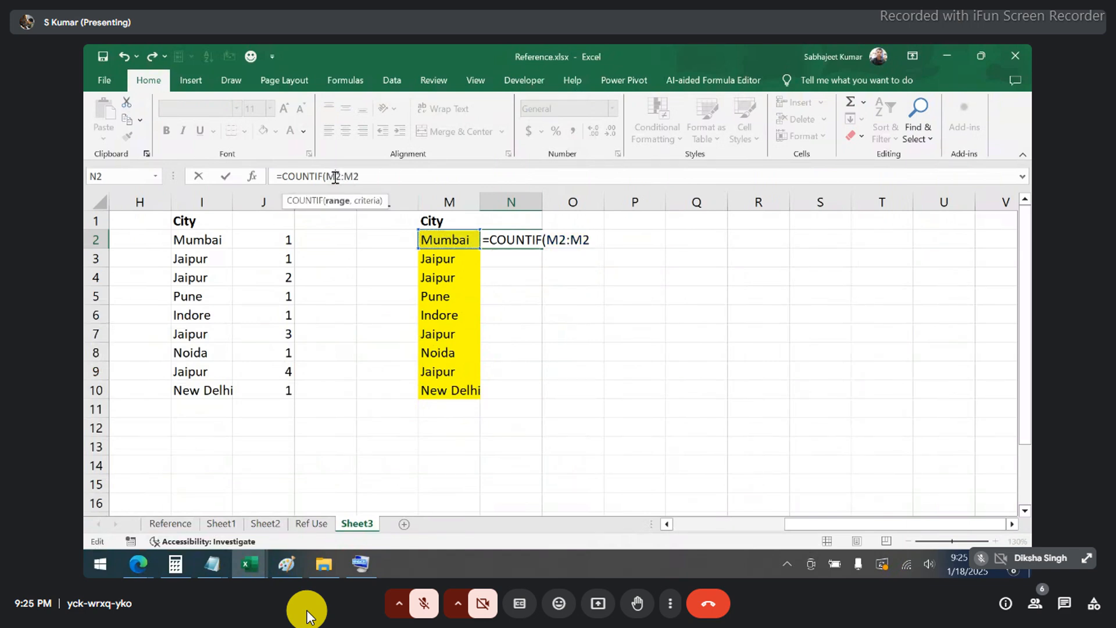
key(F4)
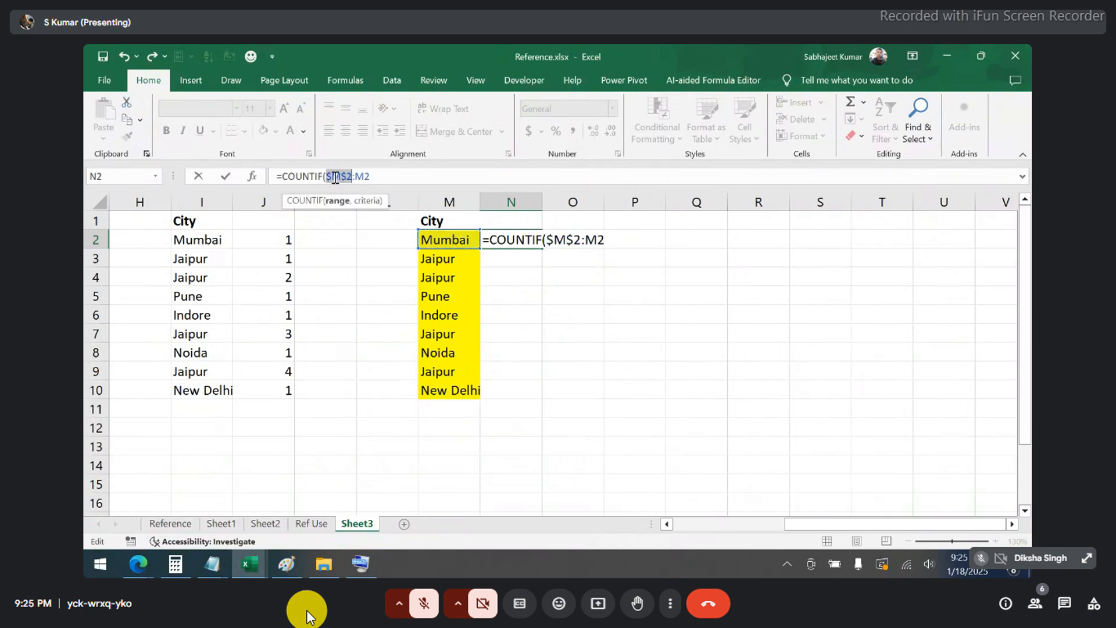
click(385, 175)
text(,)
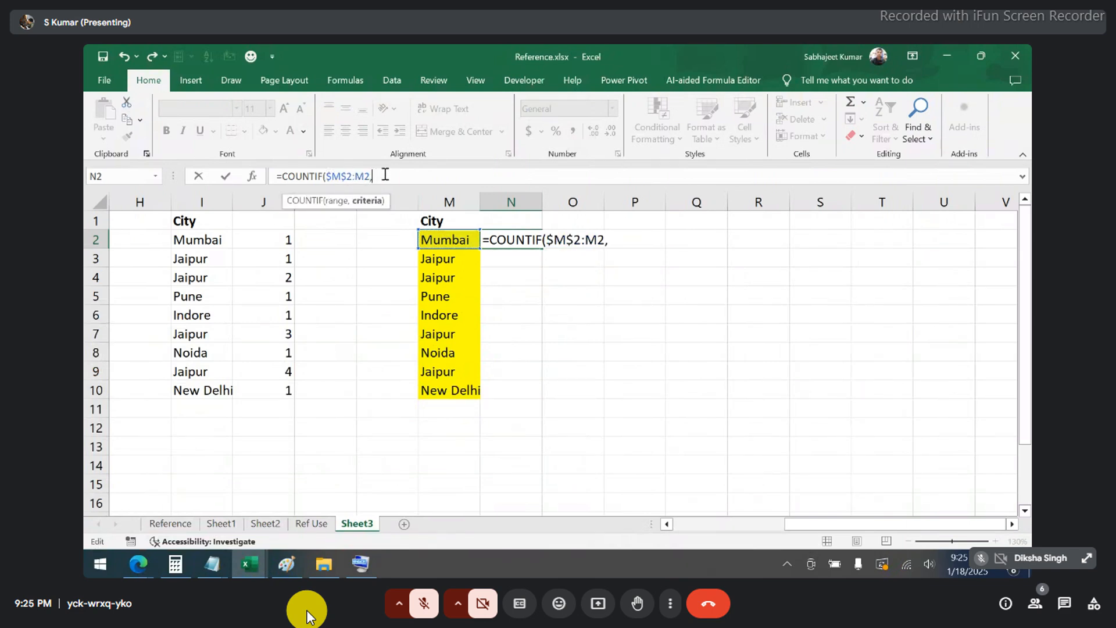
click(441, 243)
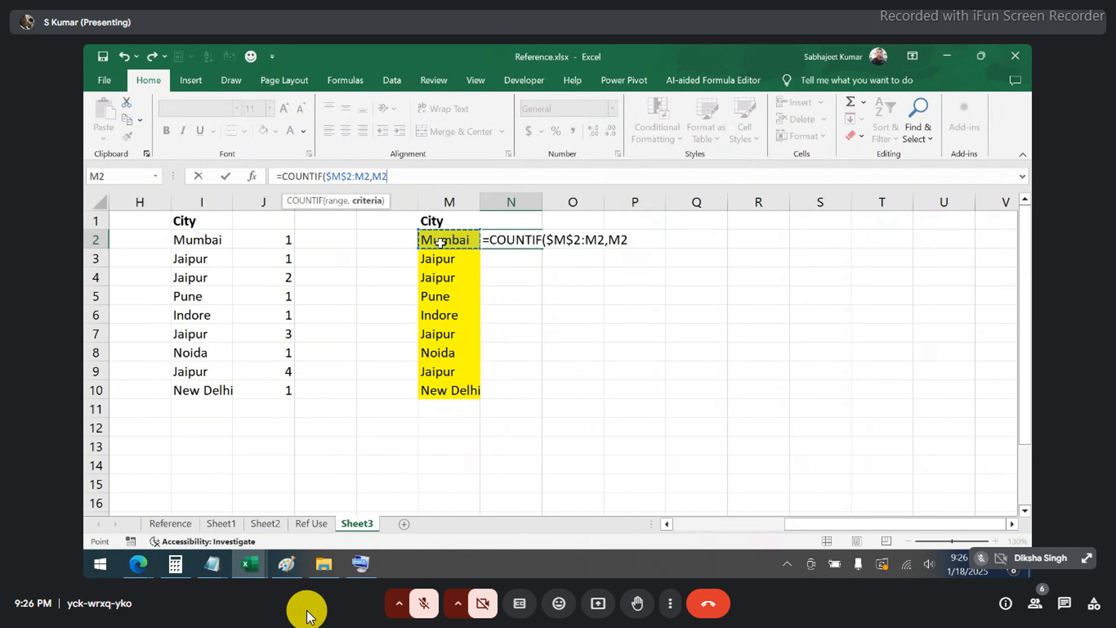
key(Return)
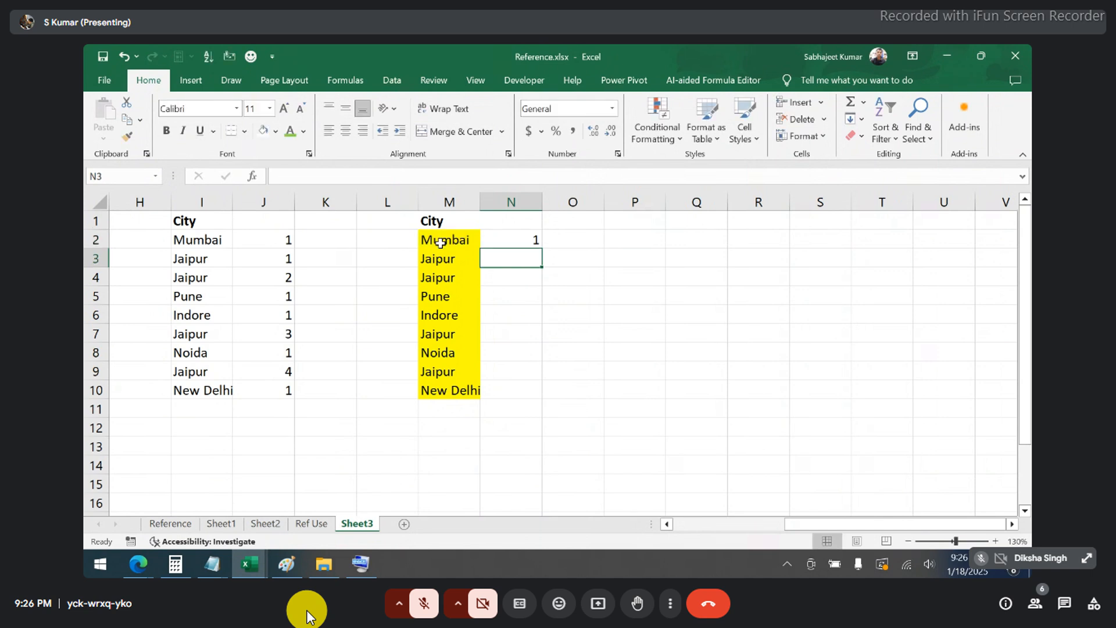
- Fill the N2 COUNTIF formula down the column to N10
click(511, 241)
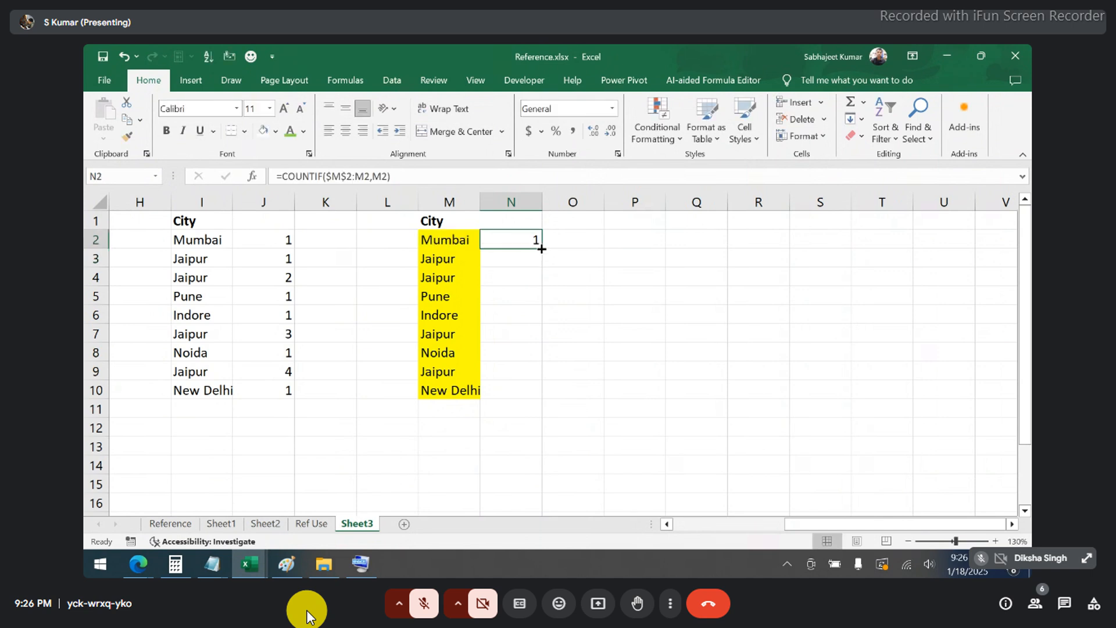
drag(542, 249, 542, 363)
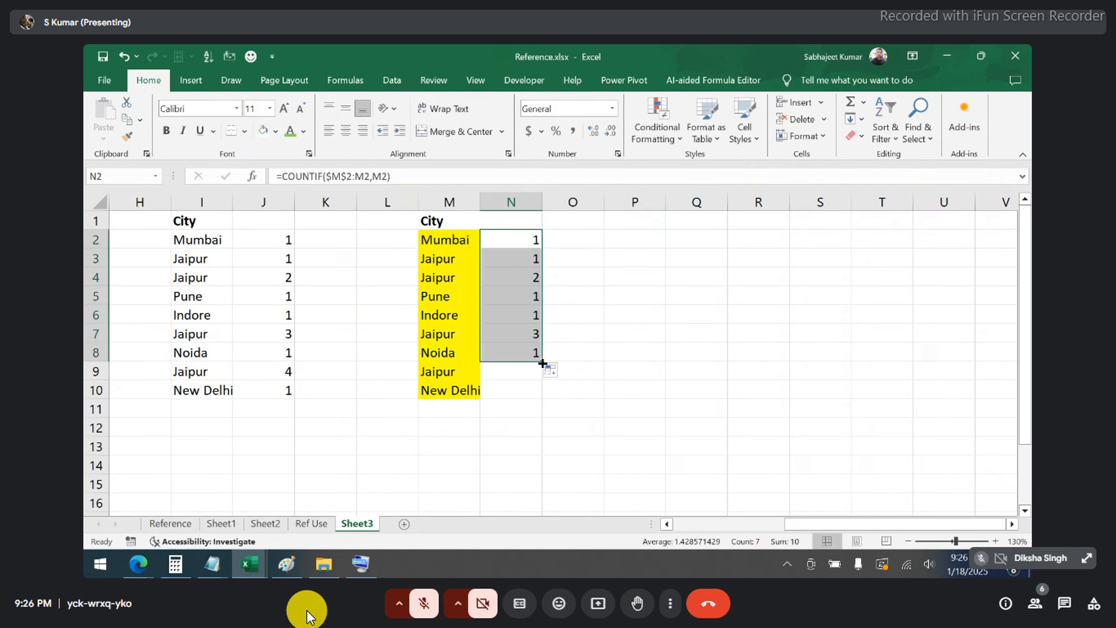
double_click(541, 362)
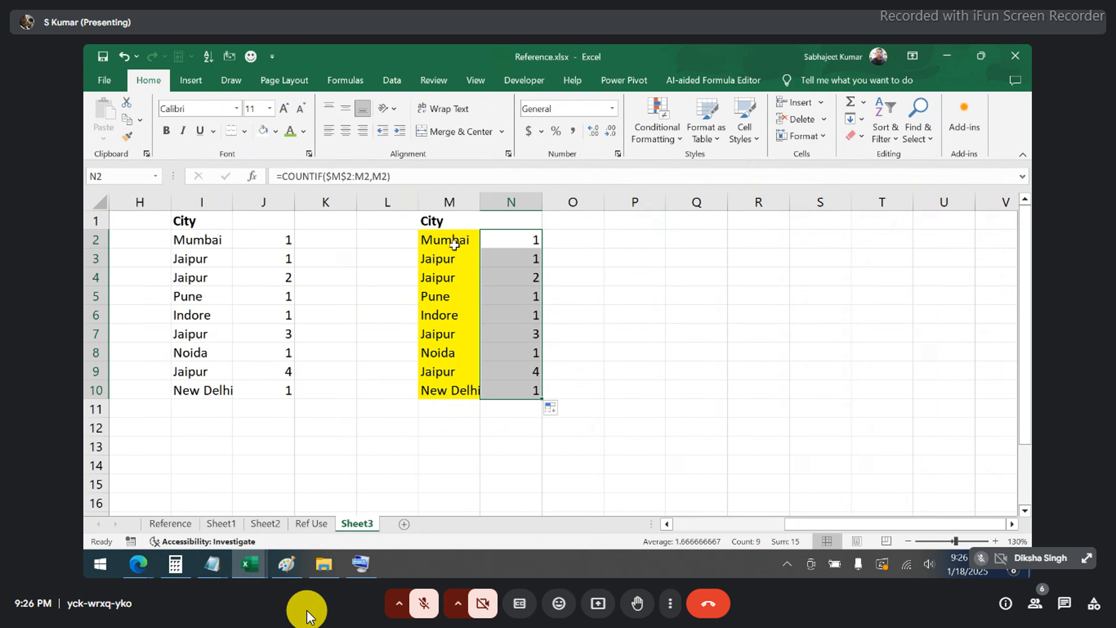
- Select the cities in M2:M10, and open the N4 COUNTIF formula to examine its range and criteria
drag(454, 241, 459, 382)
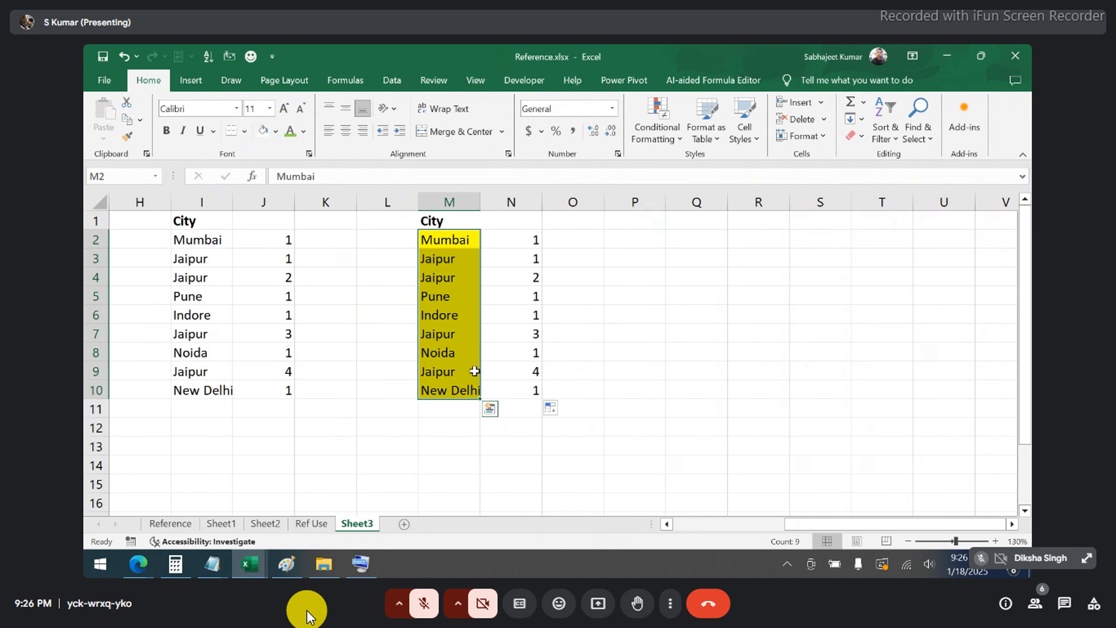
double_click(524, 279)
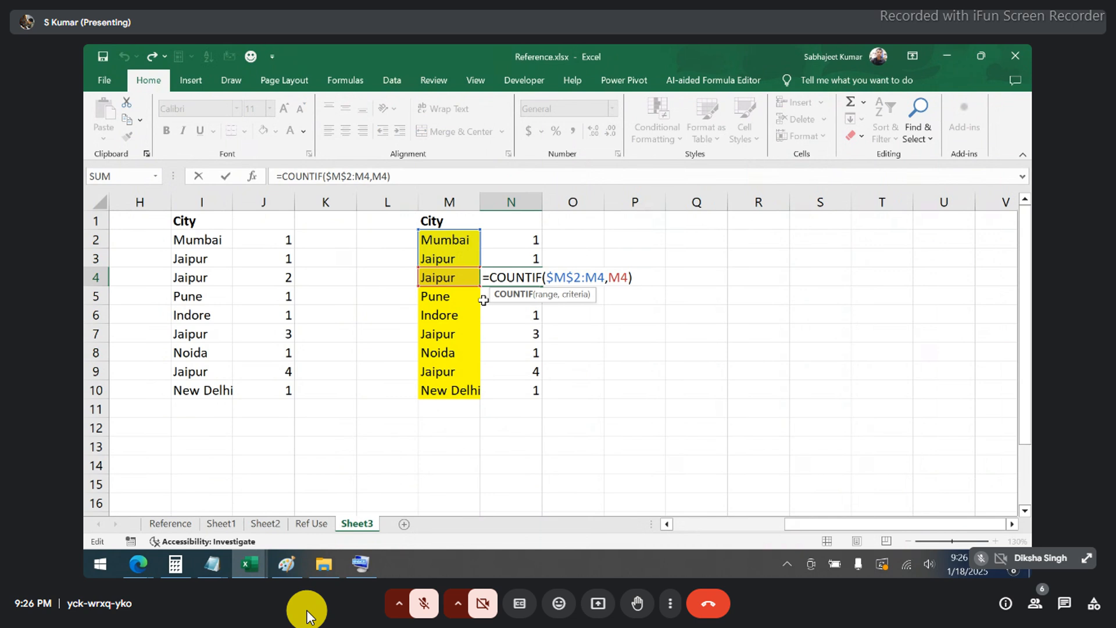
key(Escape)
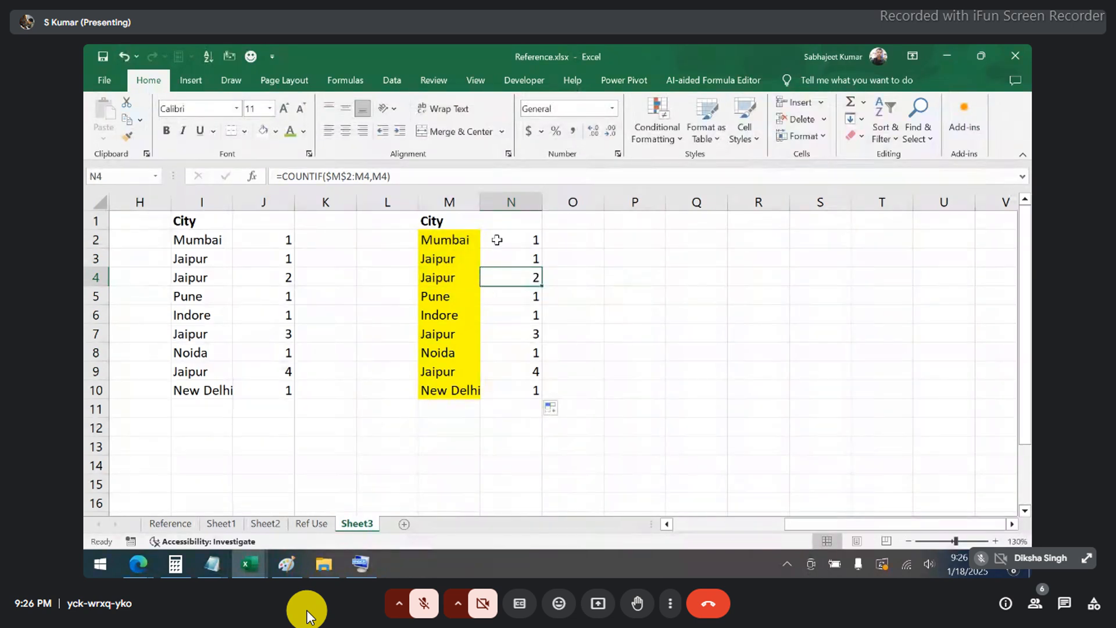
- Highlight the COUNTIF part of the N2 formula, leave it unedited, and select the cities in M2:M10
click(497, 239)
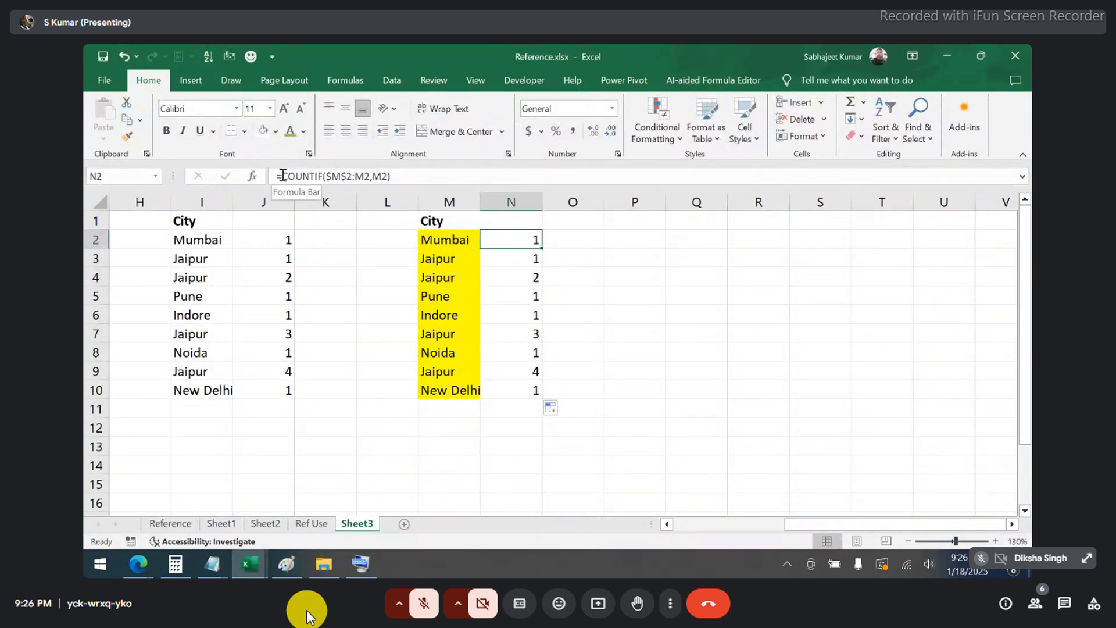
drag(283, 176, 518, 185)
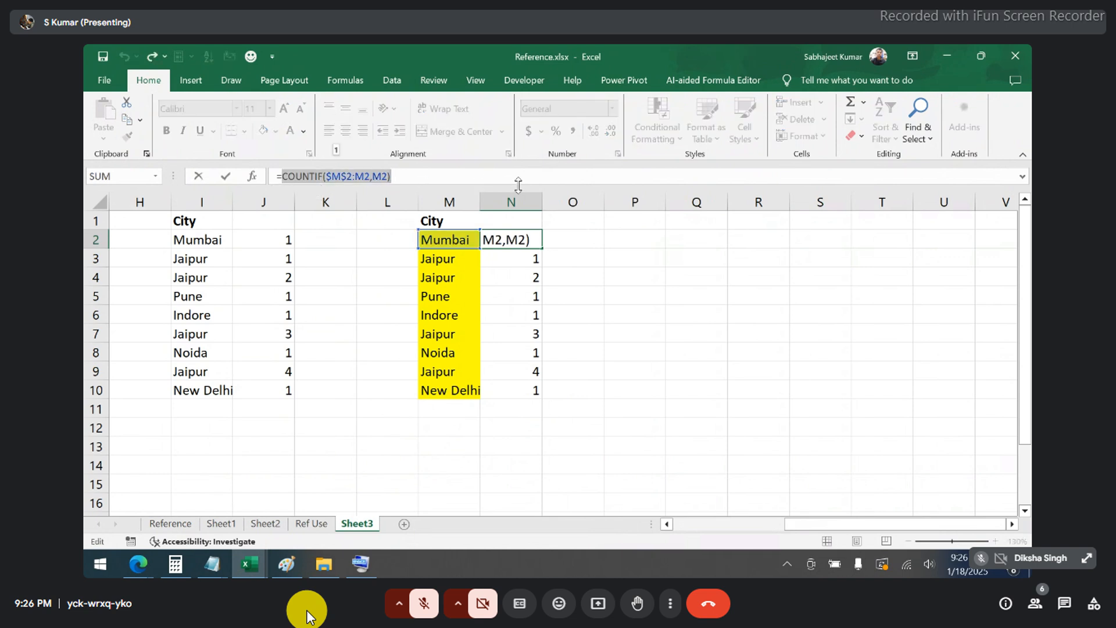
key(Escape)
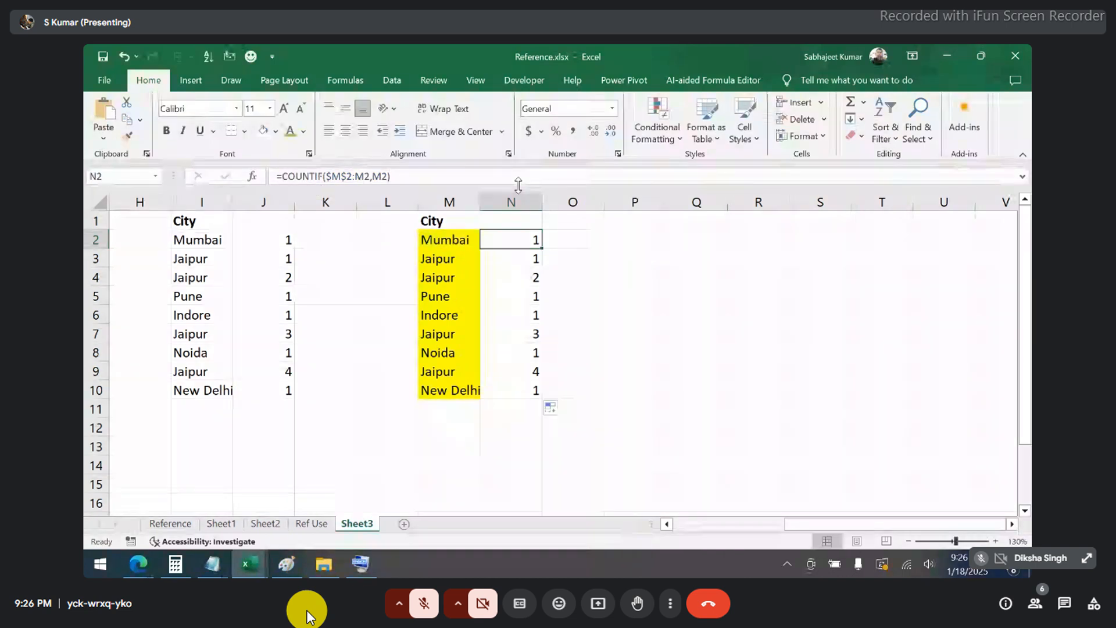
drag(443, 241, 430, 383)
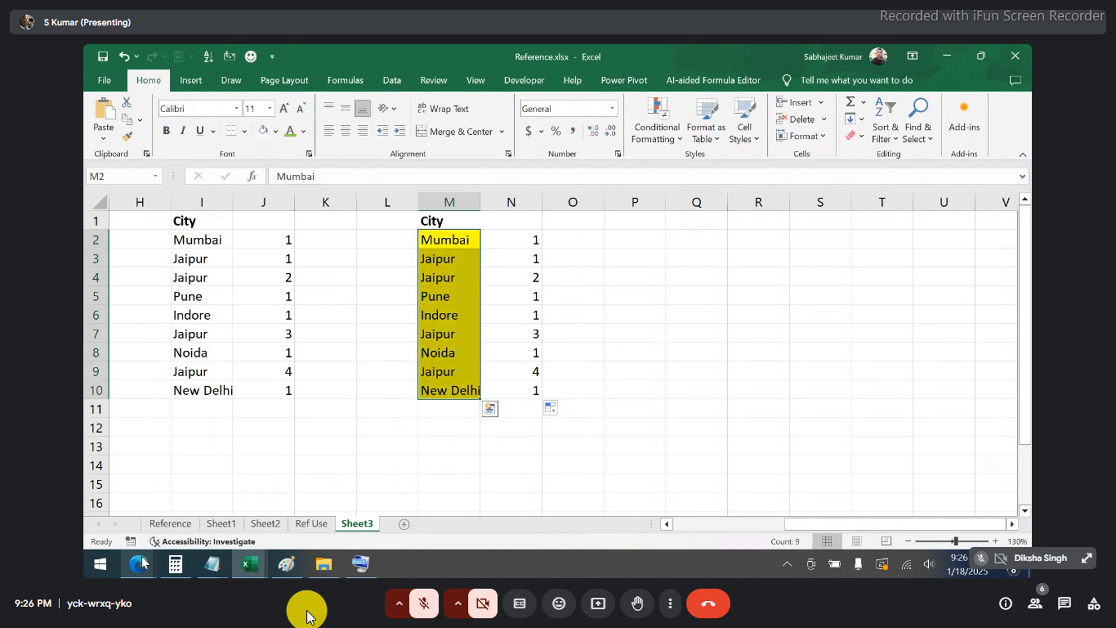
- Switch to the Excel course page in Edge, highlight the topic "Unique Entry using the COUNTIF function", and return to the workbook
mouse_move(144, 563)
click(152, 510)
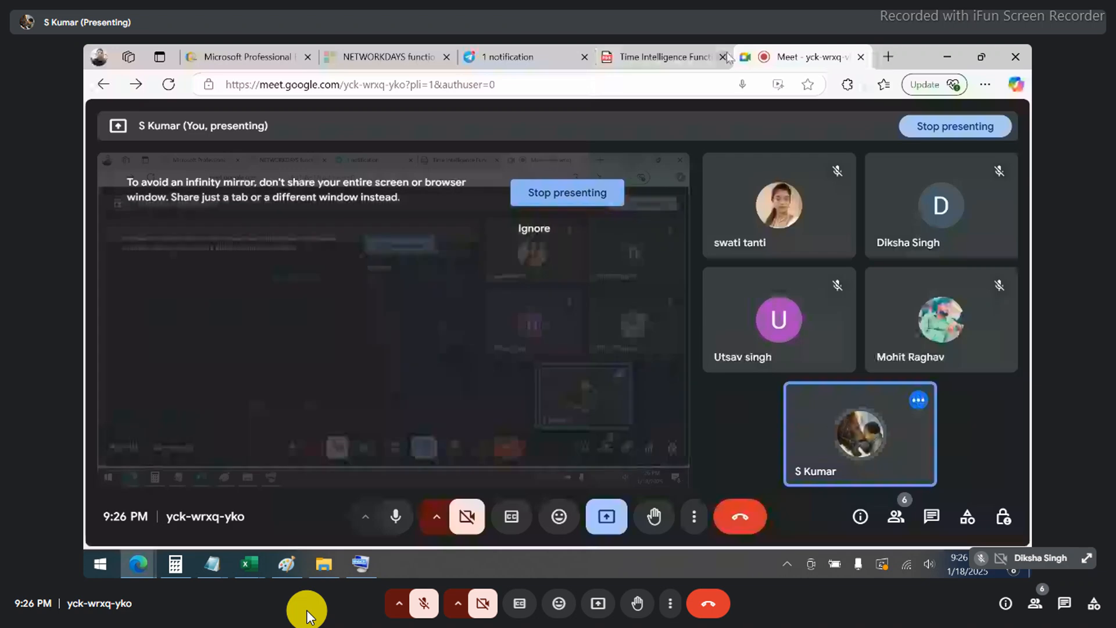
click(242, 57)
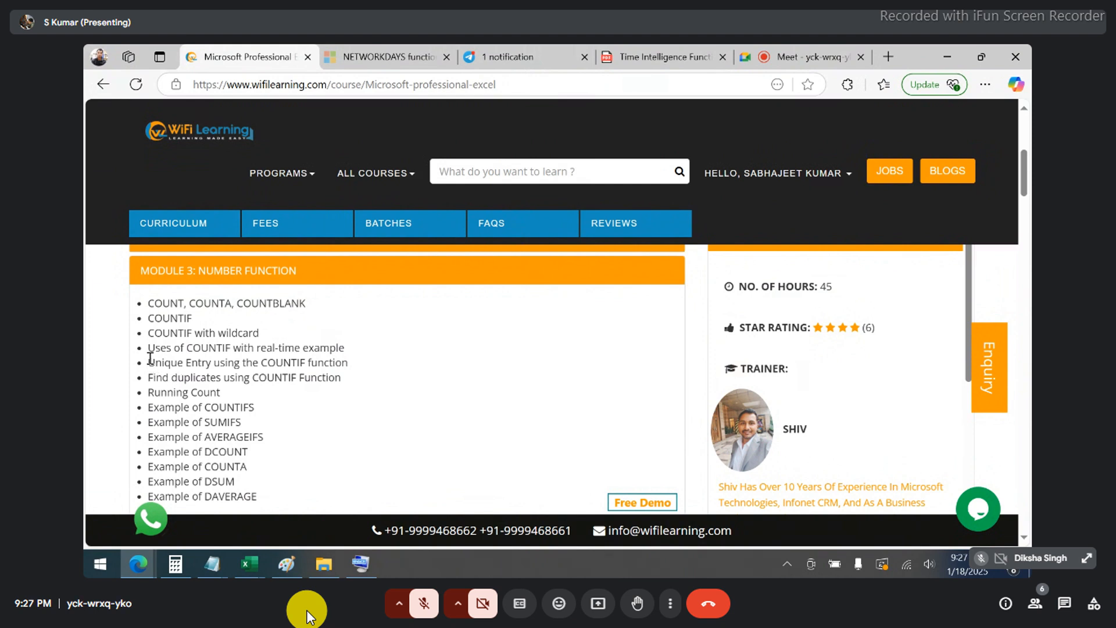
drag(148, 364, 357, 368)
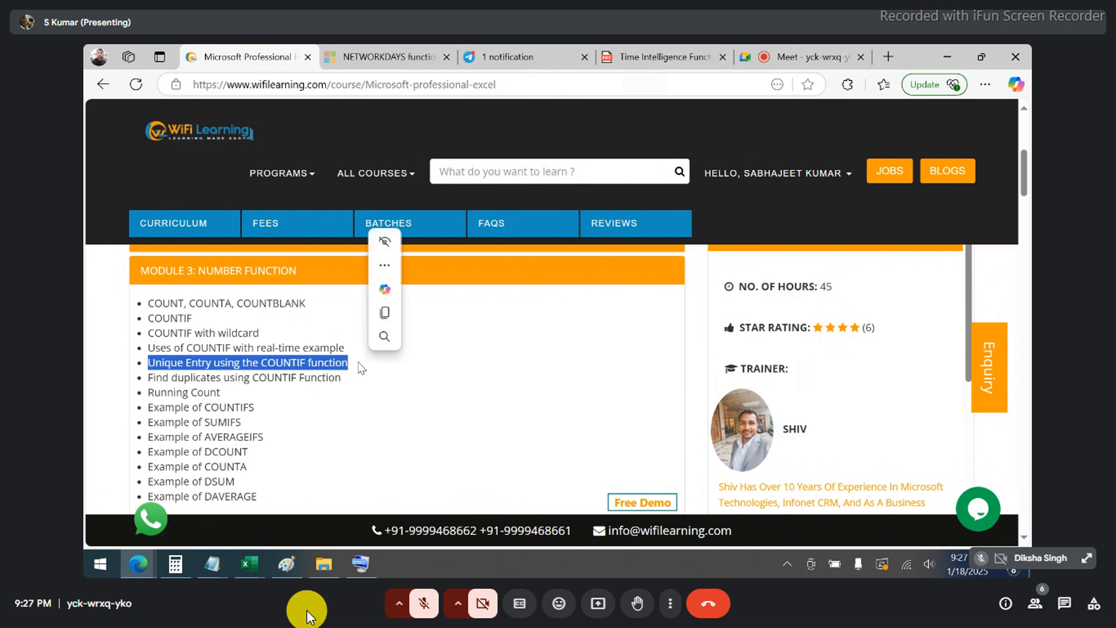
key(alt+Tab)
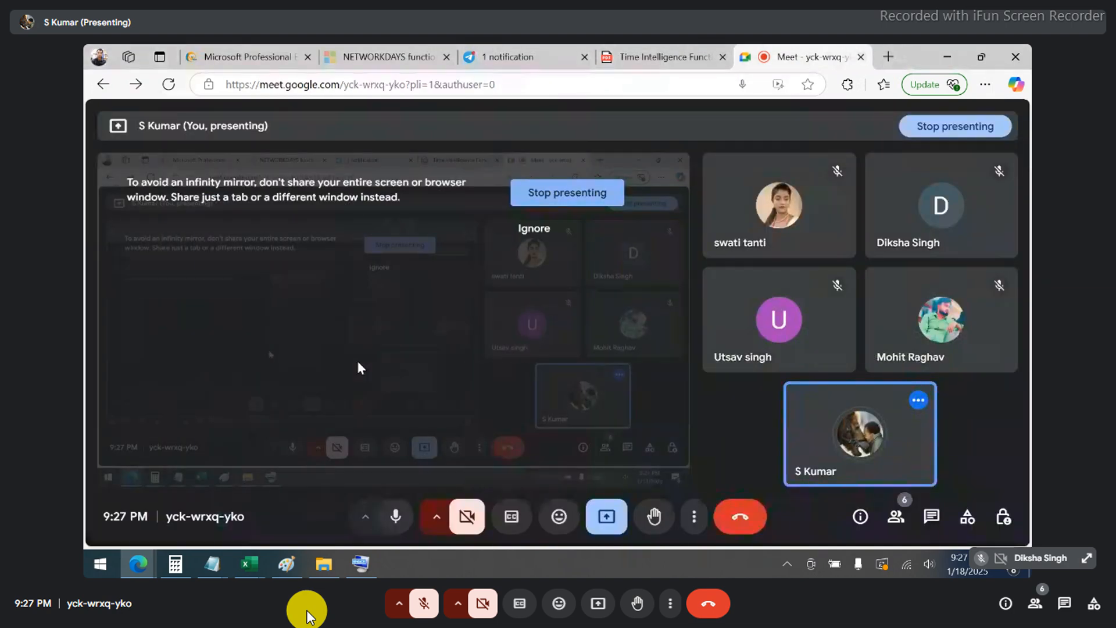
key(alt+Tab)
key(alt+Tab)
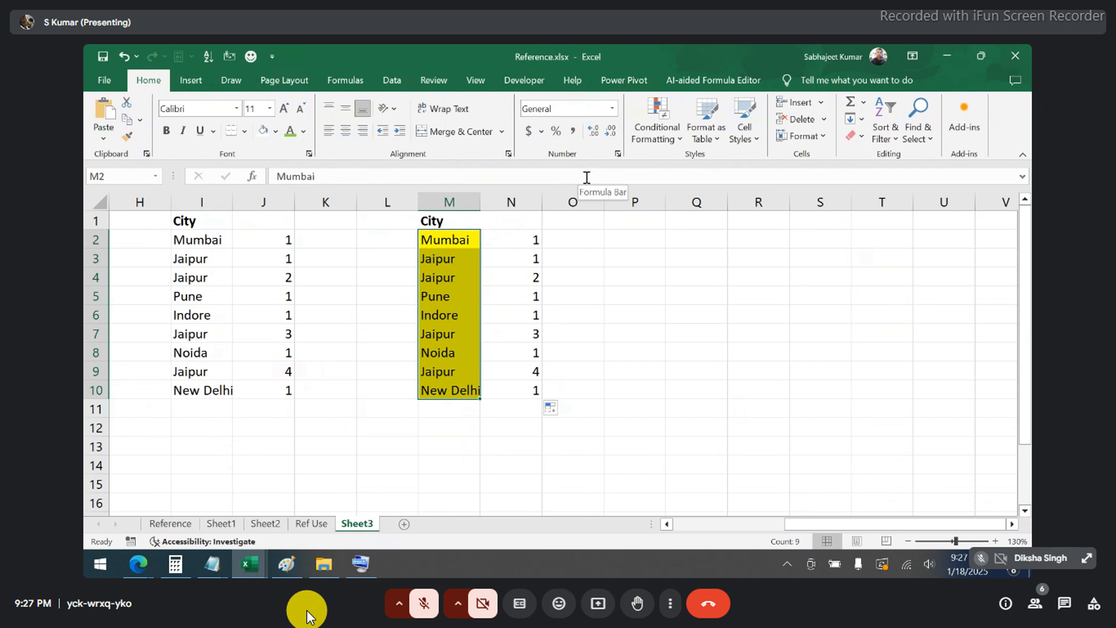
- Apply custom data validation to M2:M10 using the formula =COUNTIF($M$2:M2,M2)<2 copied from Notepad, and minimize Notepad
click(398, 86)
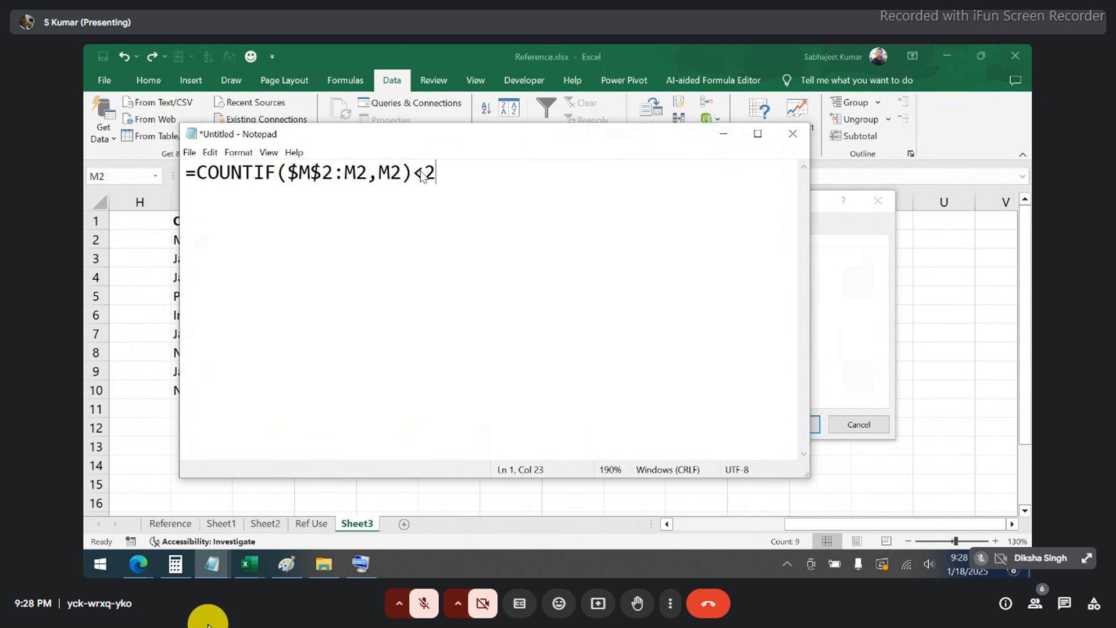
key(ctrl+a)
key(ctrl+c)
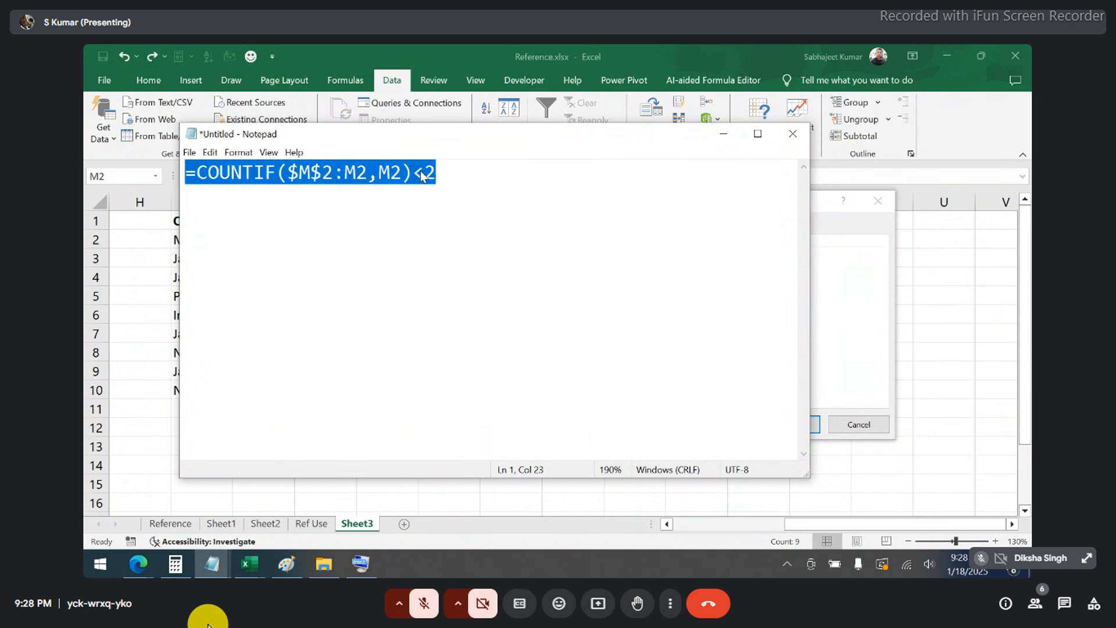
click(849, 256)
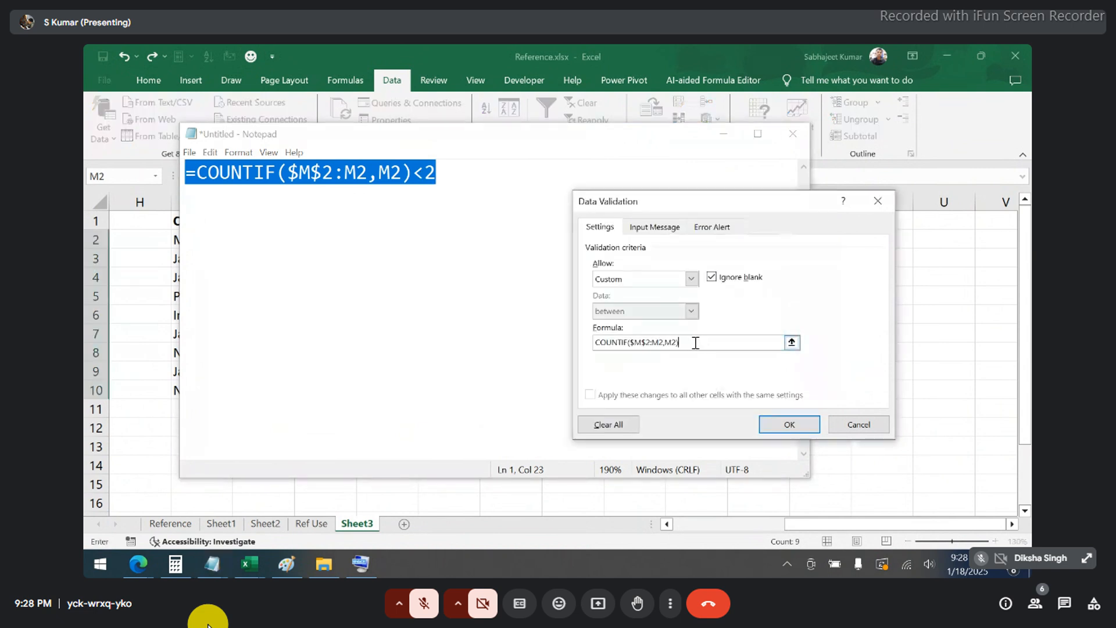
drag(693, 342, 569, 333)
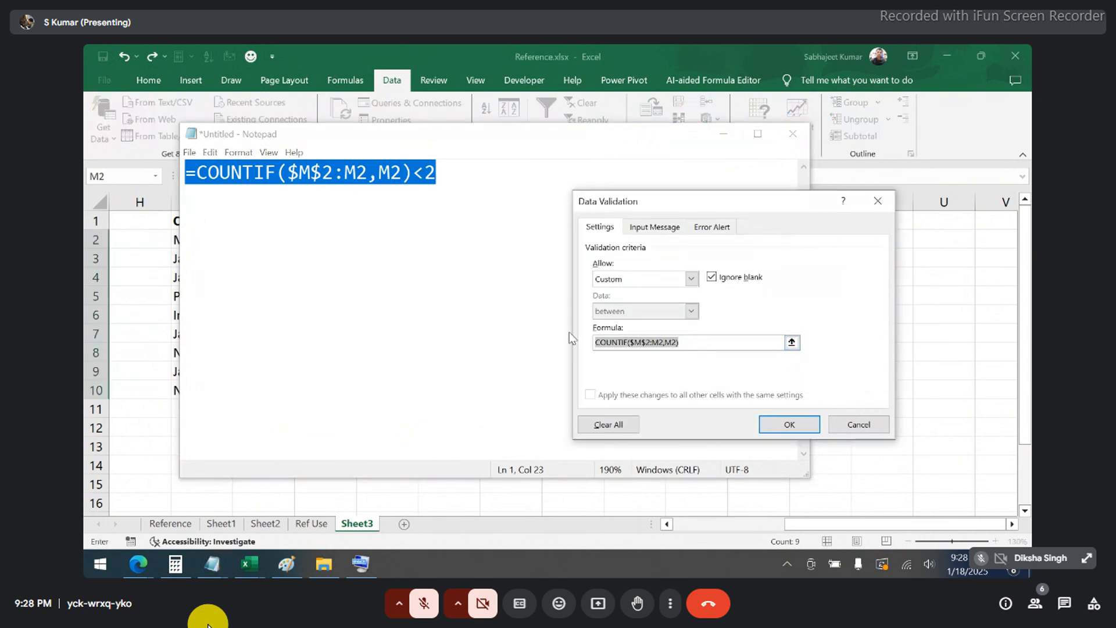
key(ctrl+v)
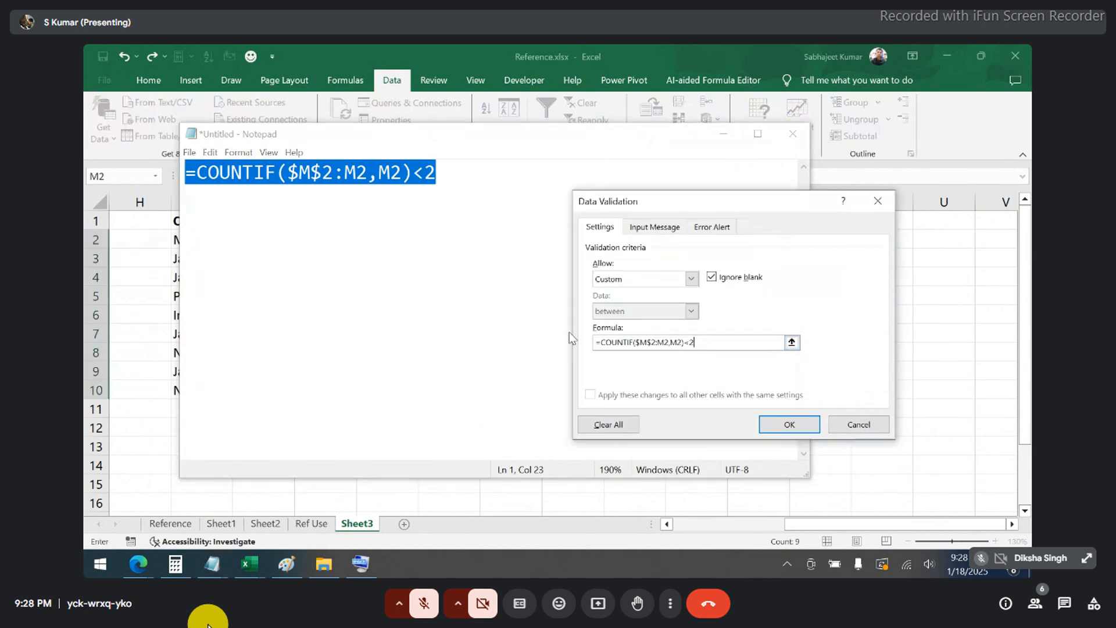
click(795, 427)
click(724, 134)
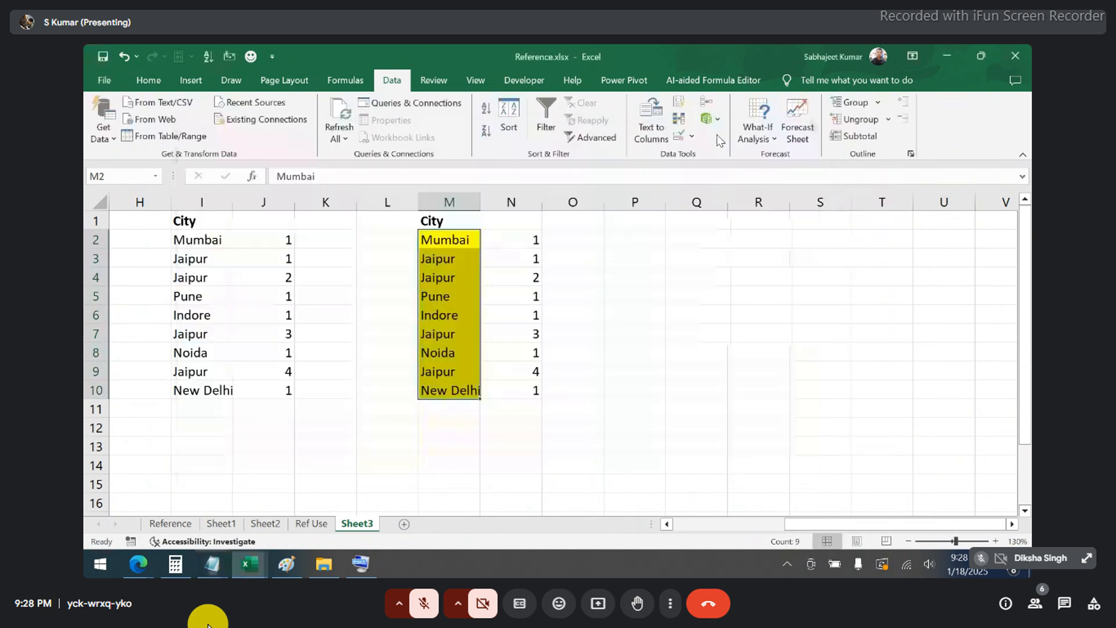
- Clear the cities from M2:M10 and enter a sample first name in M2
key(Delete)
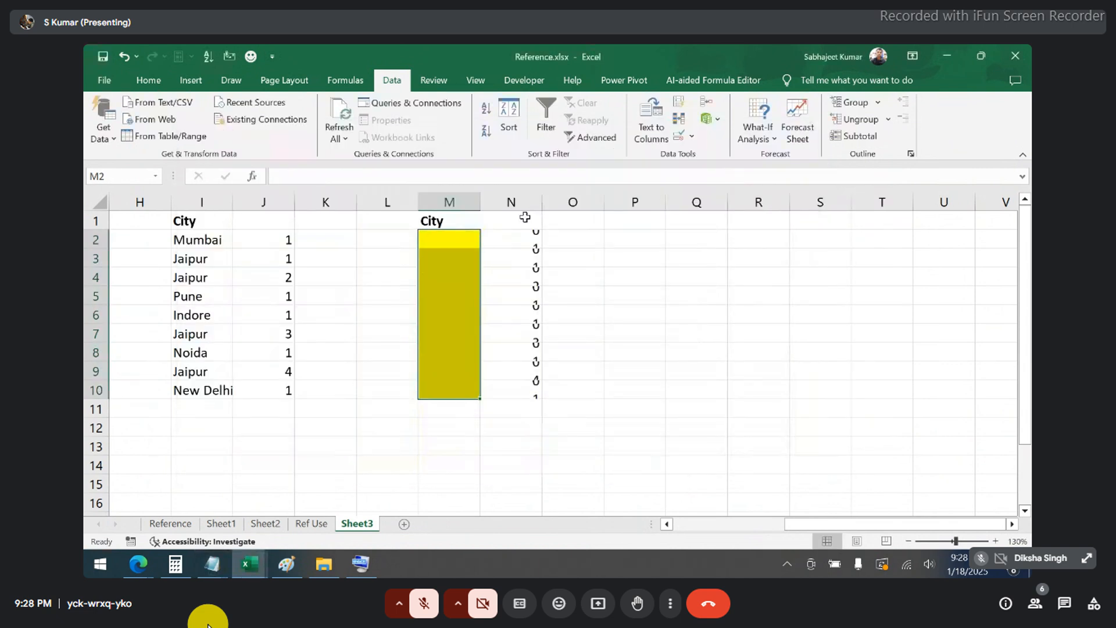
click(468, 259)
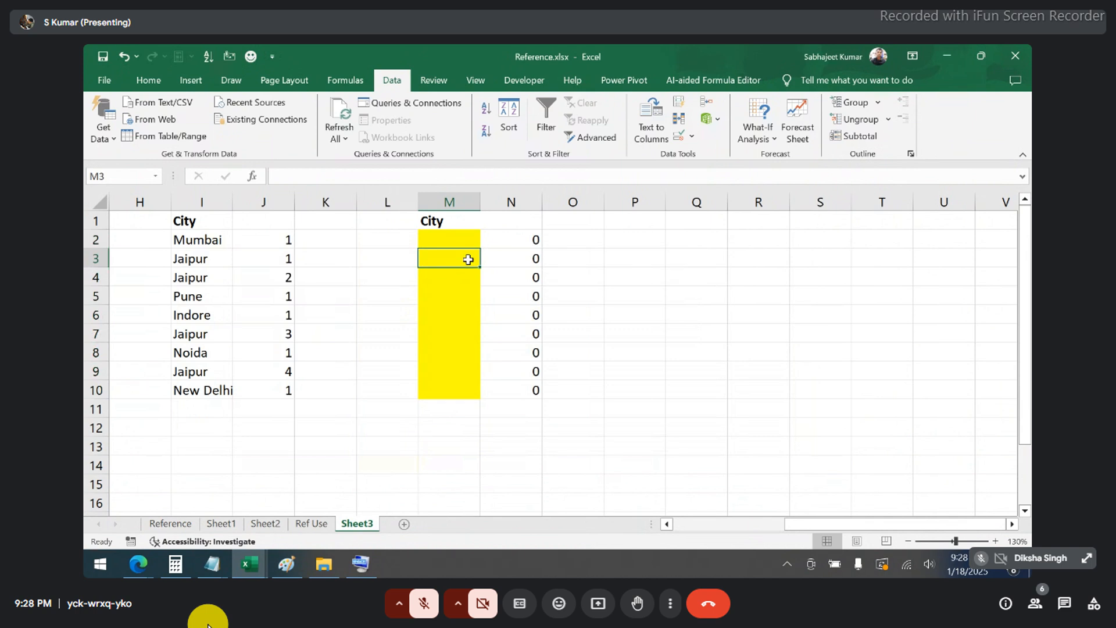
click(459, 242)
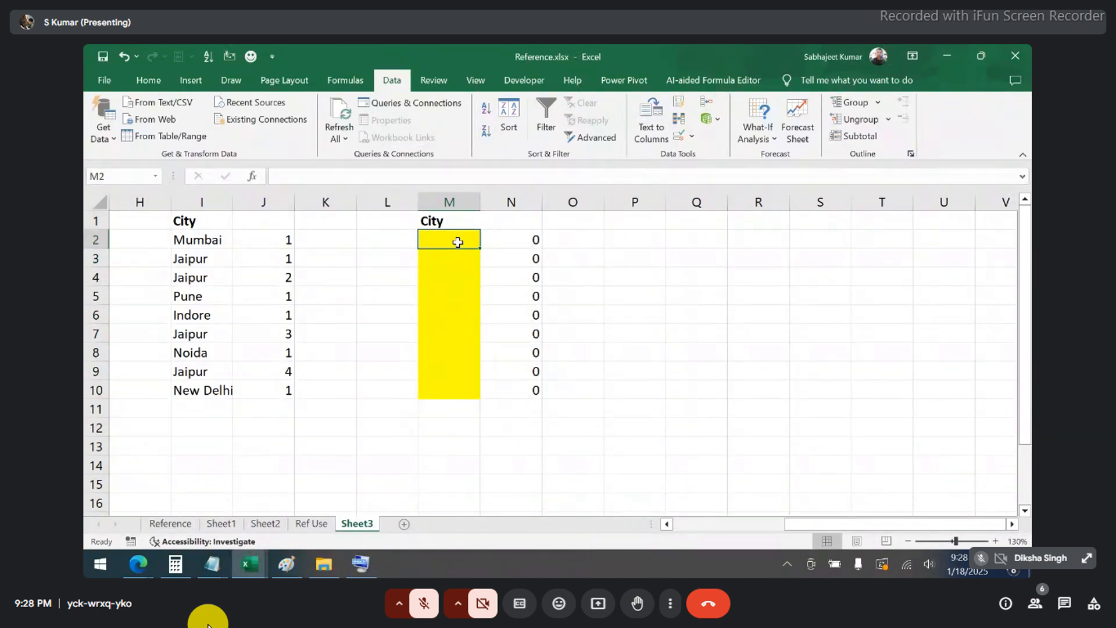
text(Jay)
key(Return)
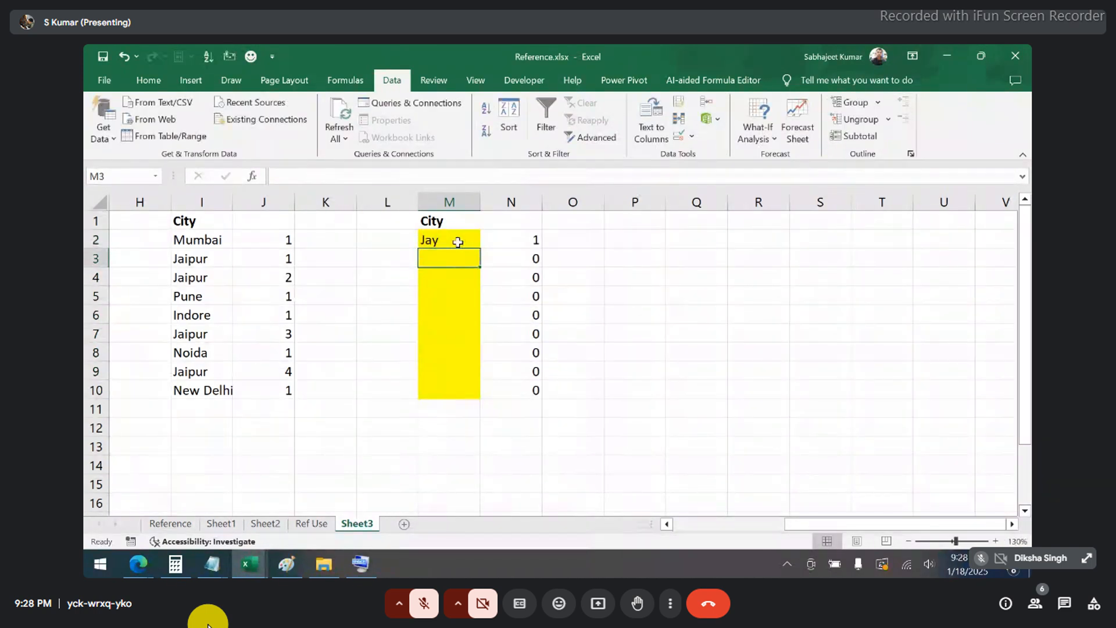
- Try to enter the M2 name again in M3 to test the validation, and cancel the entry
text(Jay)
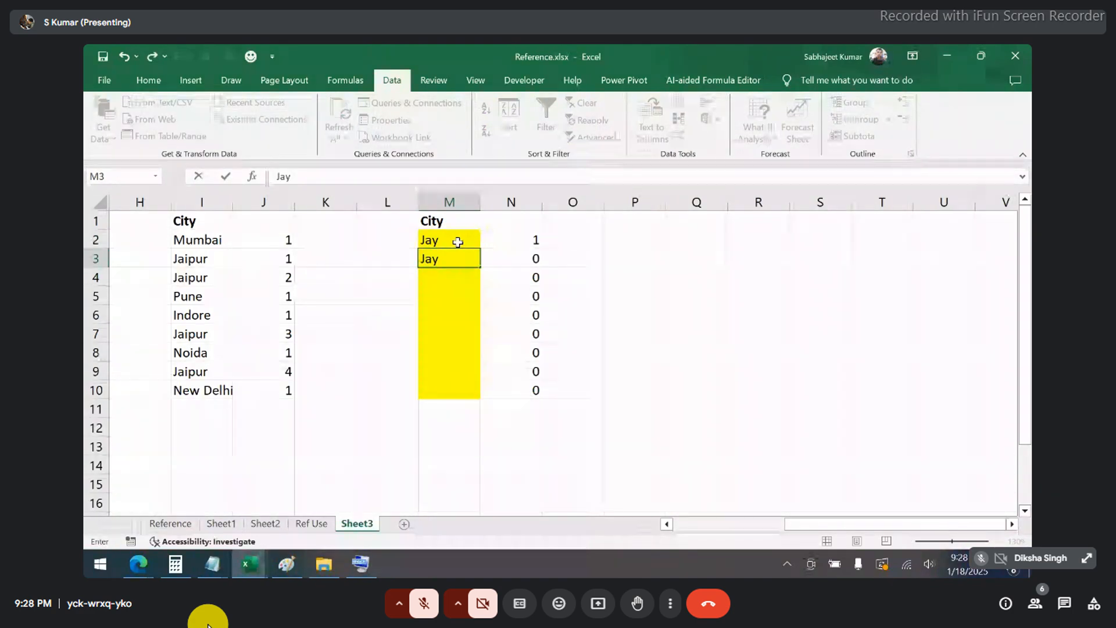
key(Return)
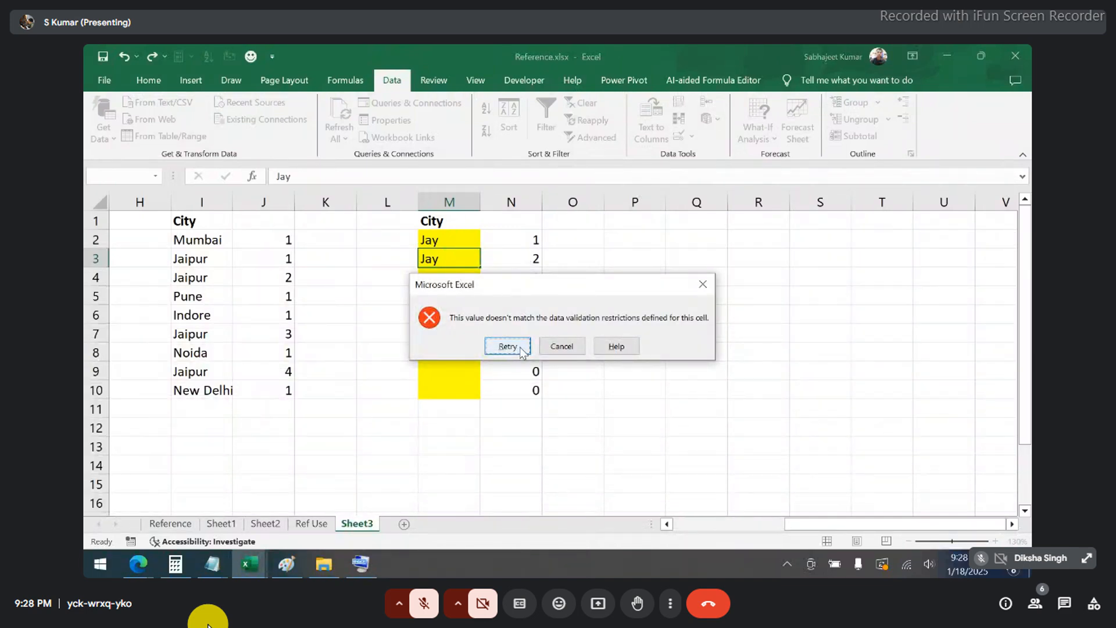
click(561, 346)
- Clear the COUNTIF formulas from N2:N10 and undo the deletion
click(523, 241)
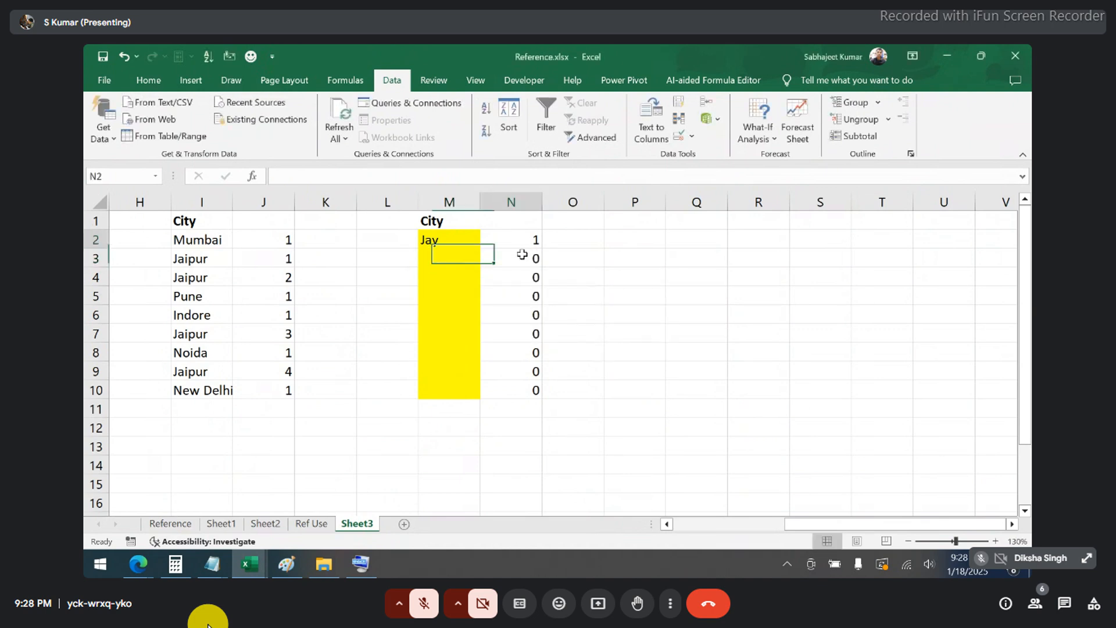
drag(522, 255, 520, 392)
key(Delete)
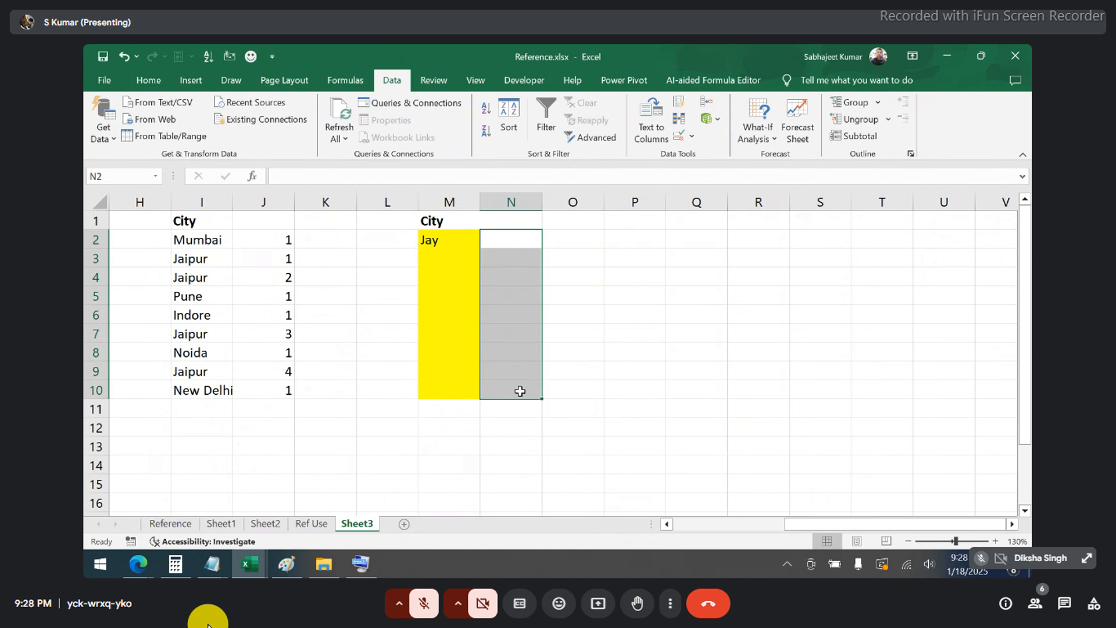
key(ctrl+z)
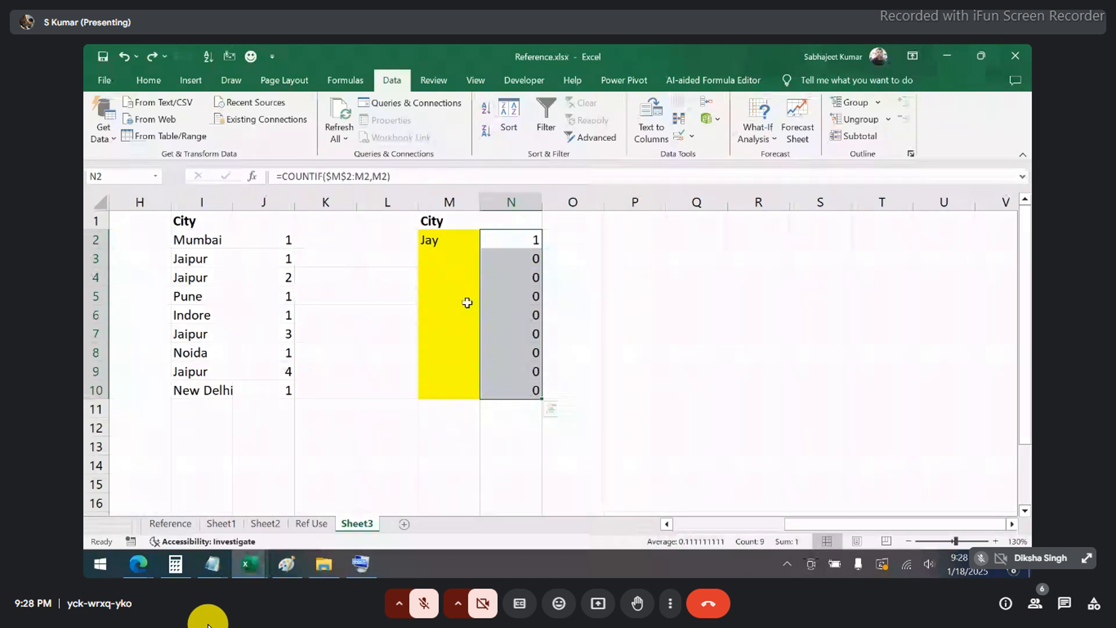
- Enter three different sample names in M3, M4 and M5, spelling the M5 name as a variant of the M4 name
click(450, 259)
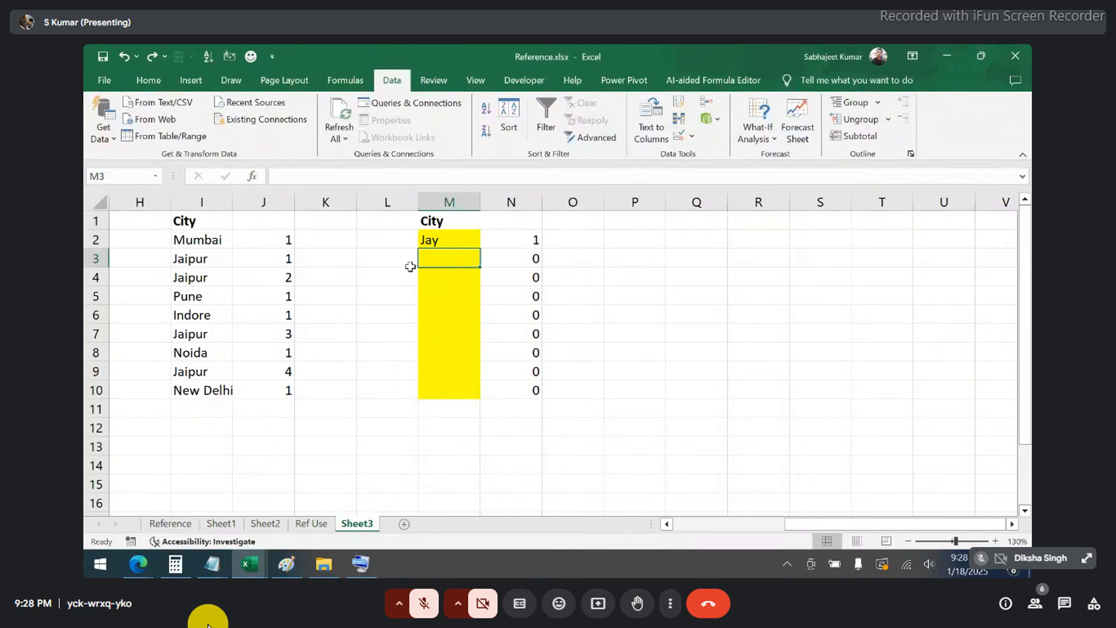
text(mya)
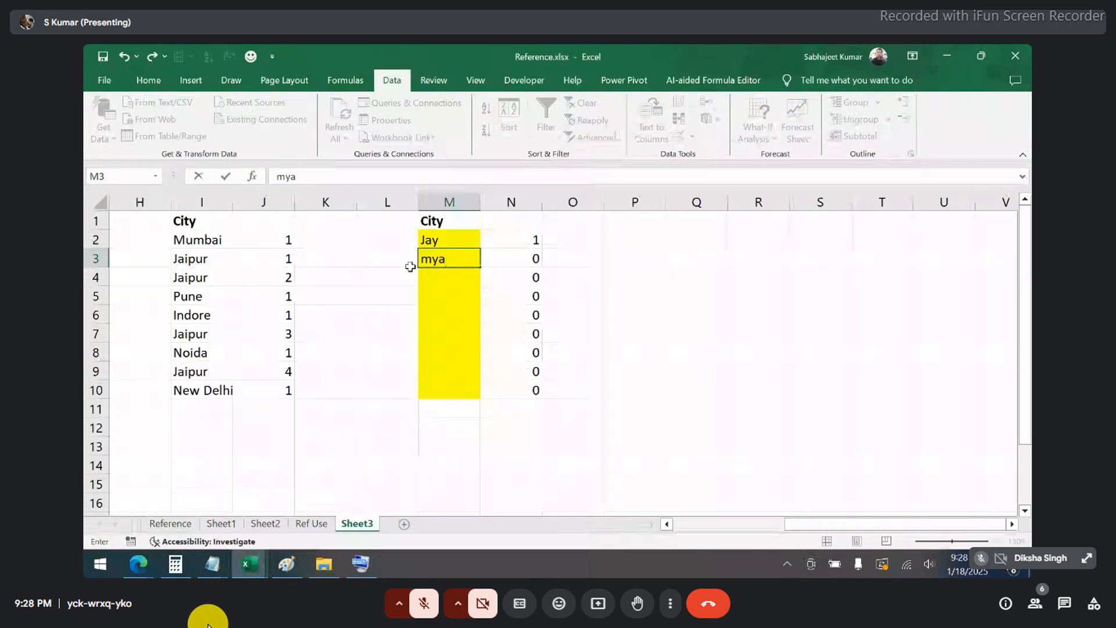
key(Return)
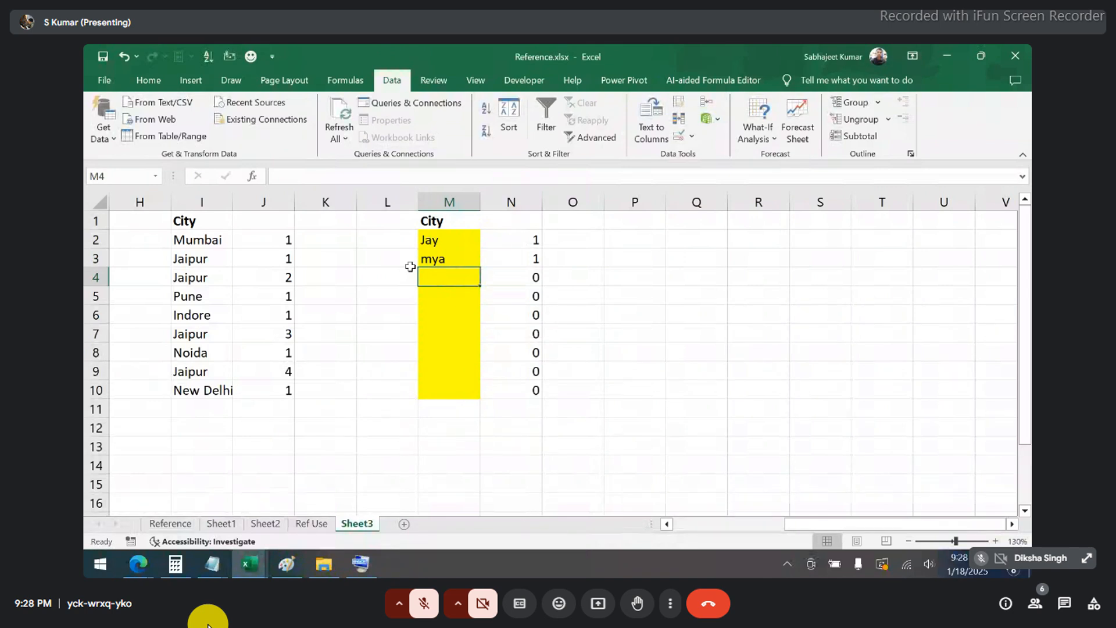
text(vishal)
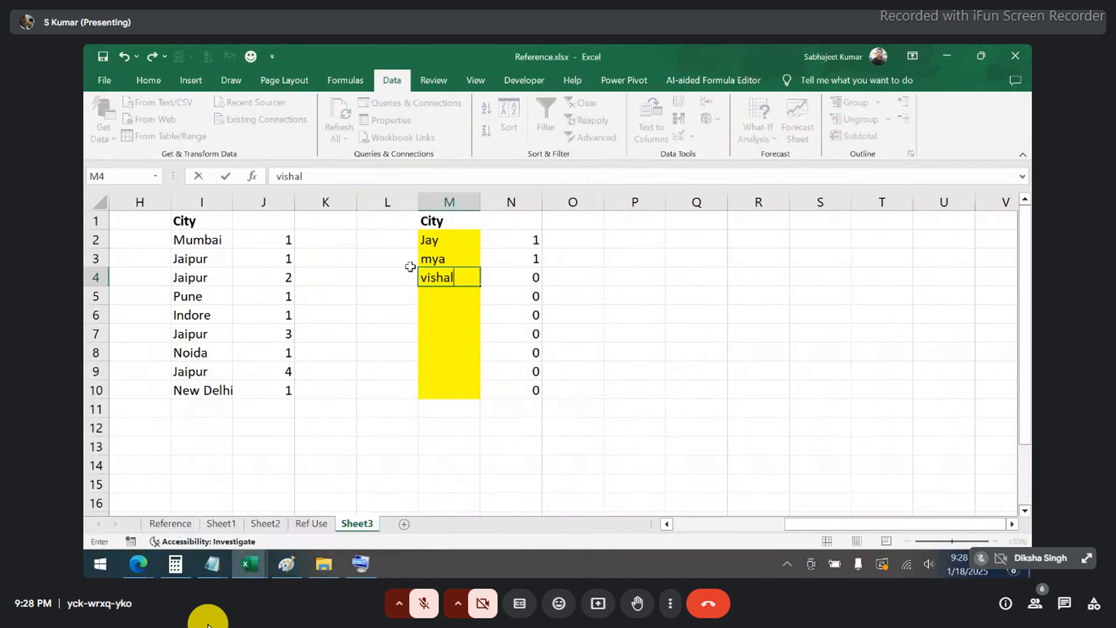
key(Return)
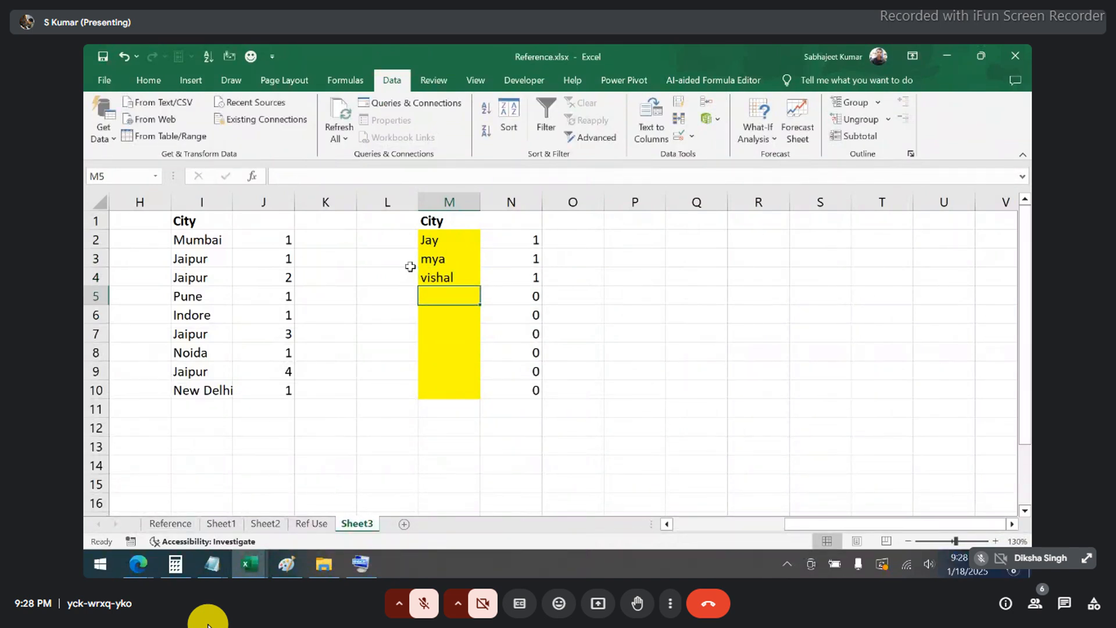
text(visa)
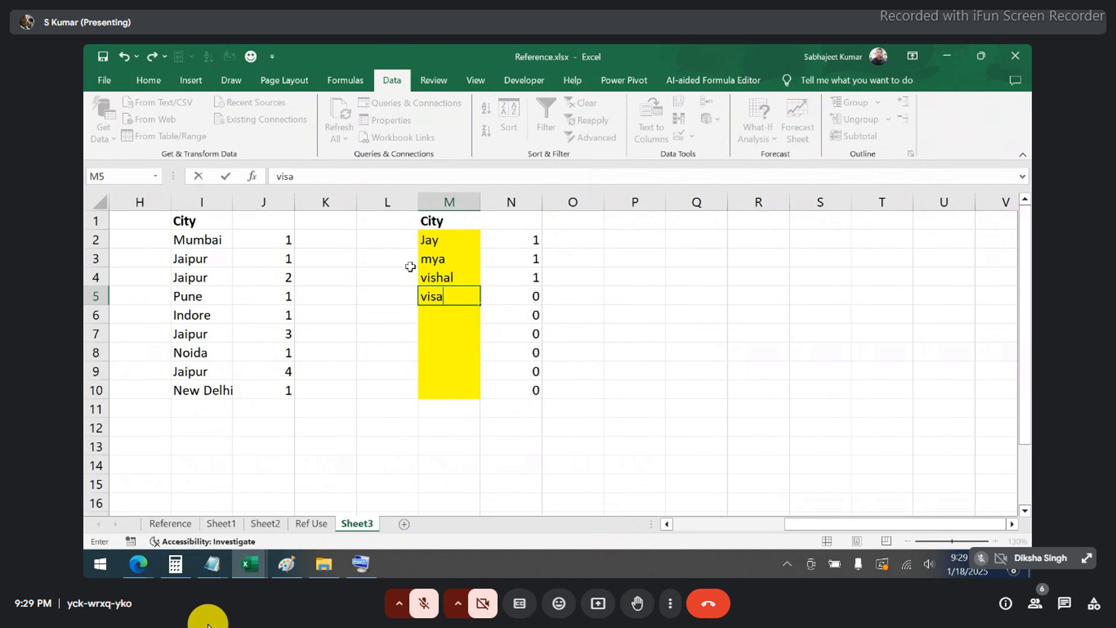
text(l)
key(Return)
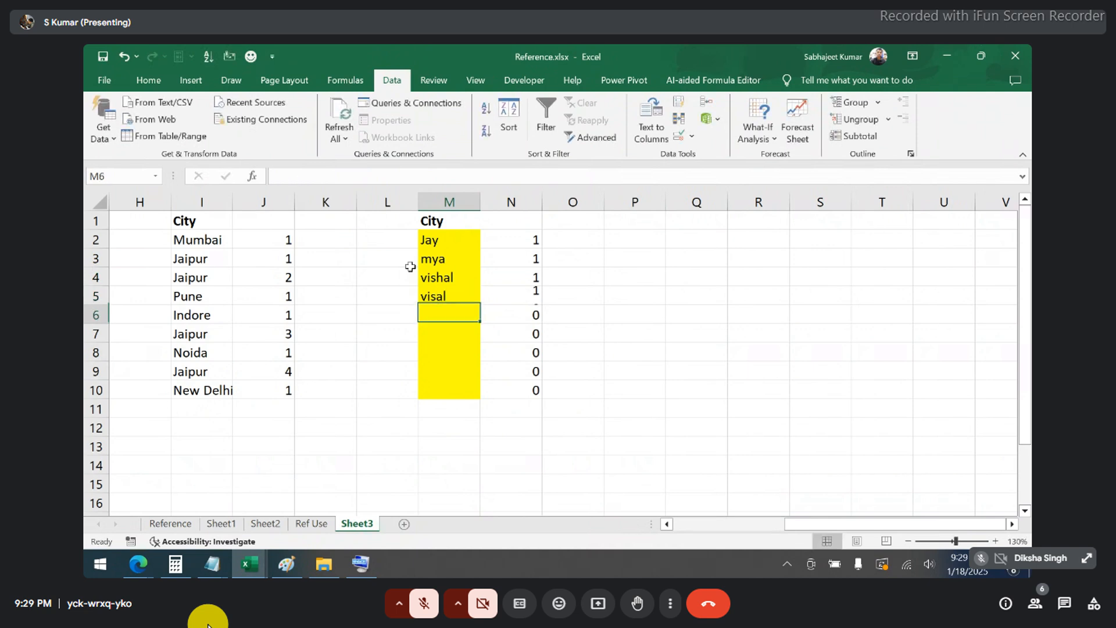
- Try to repeat the M4 name in M6 to test the validation, and cancel the entry
text(vishal)
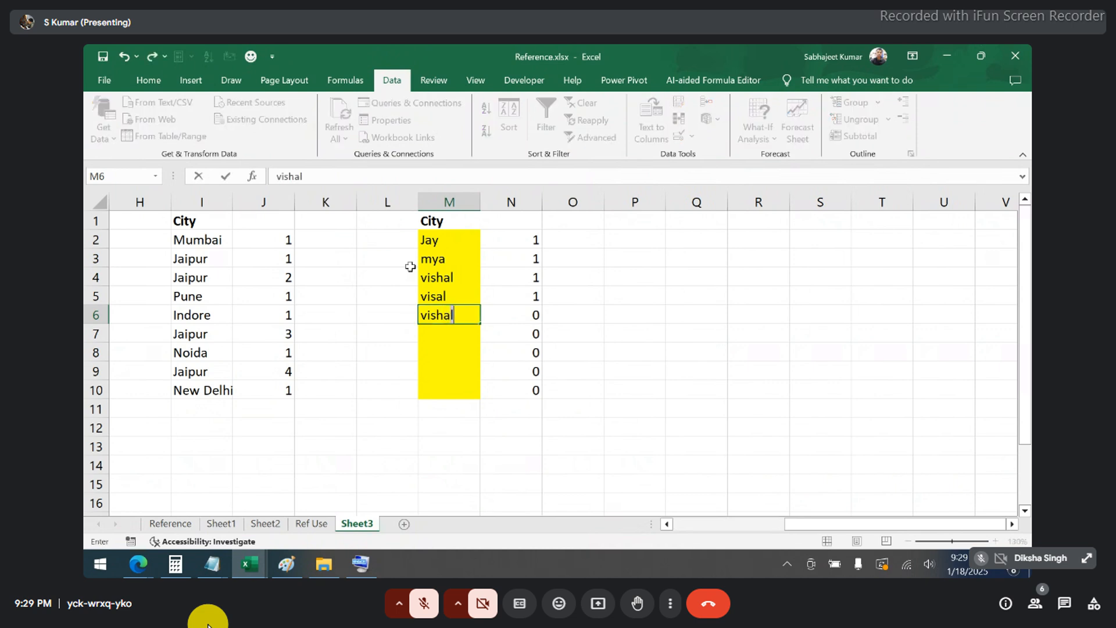
key(Return)
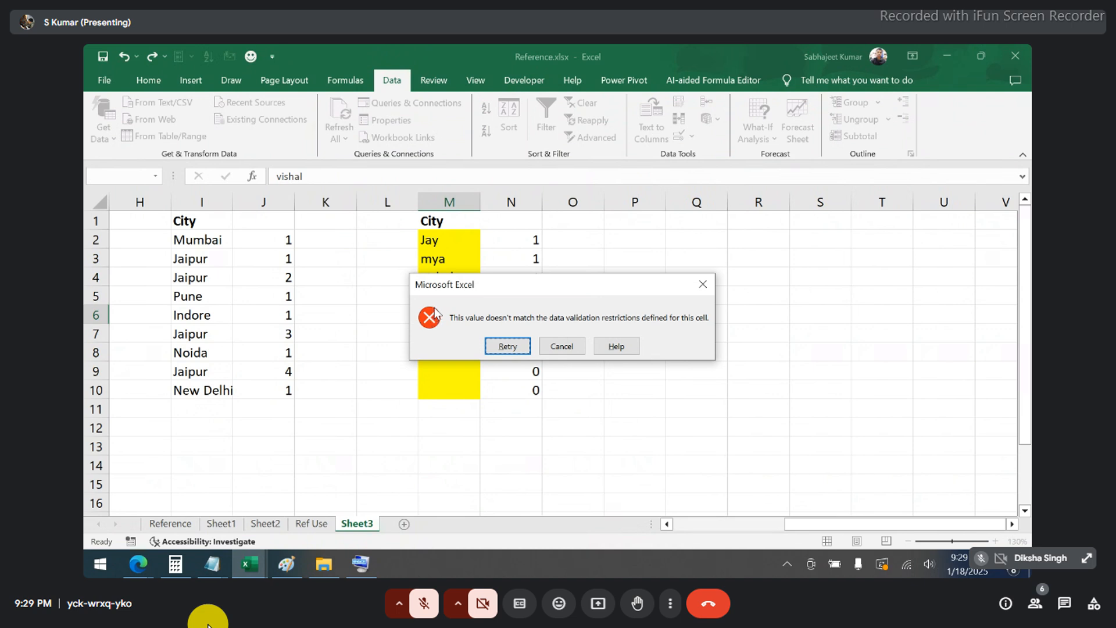
click(555, 346)
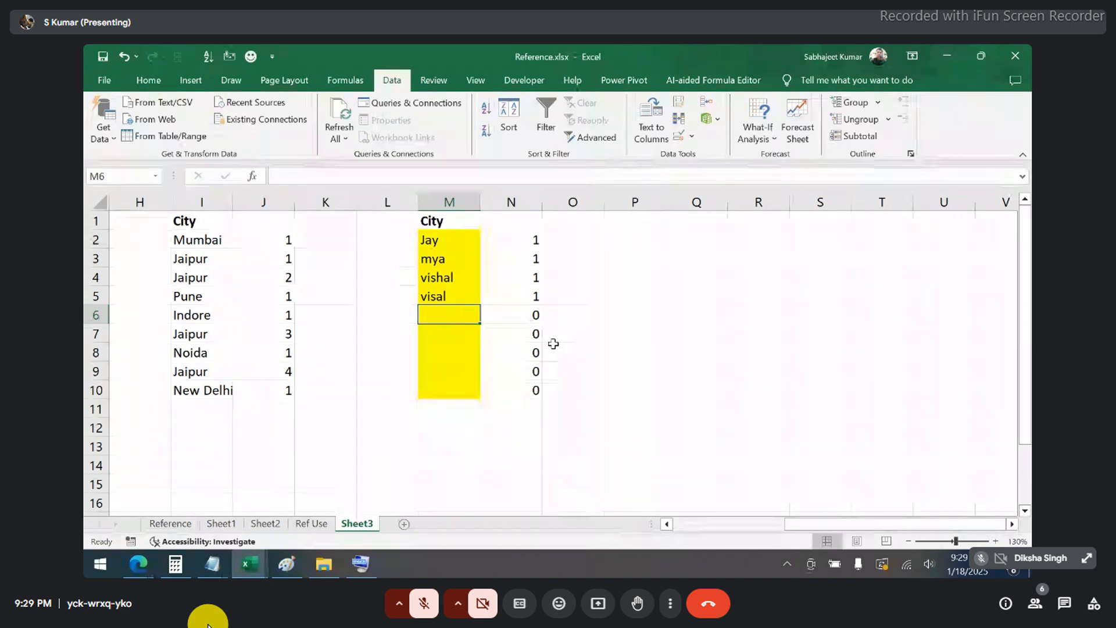
- Enter a new sample name in M8, leaving M6 and M7 blank
click(462, 352)
text(N)
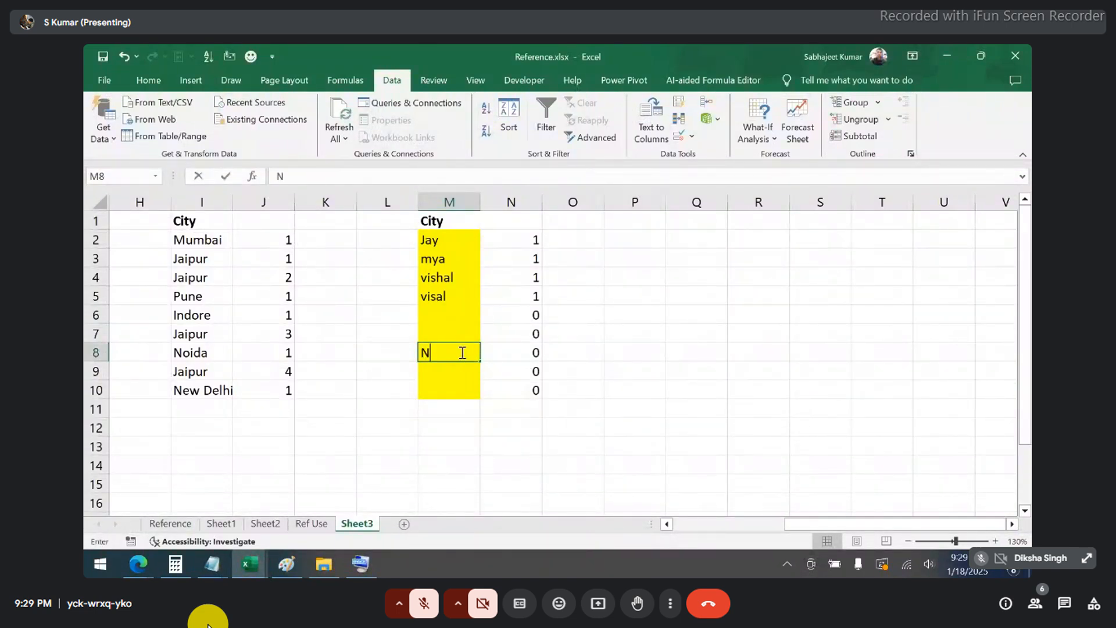
text(eha)
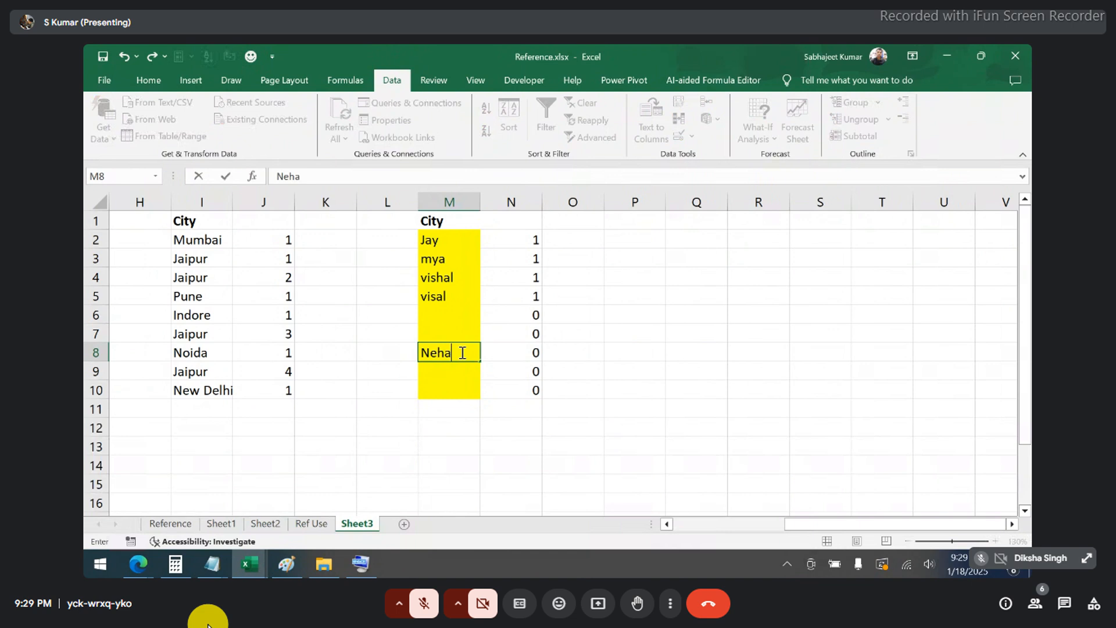
key(Return)
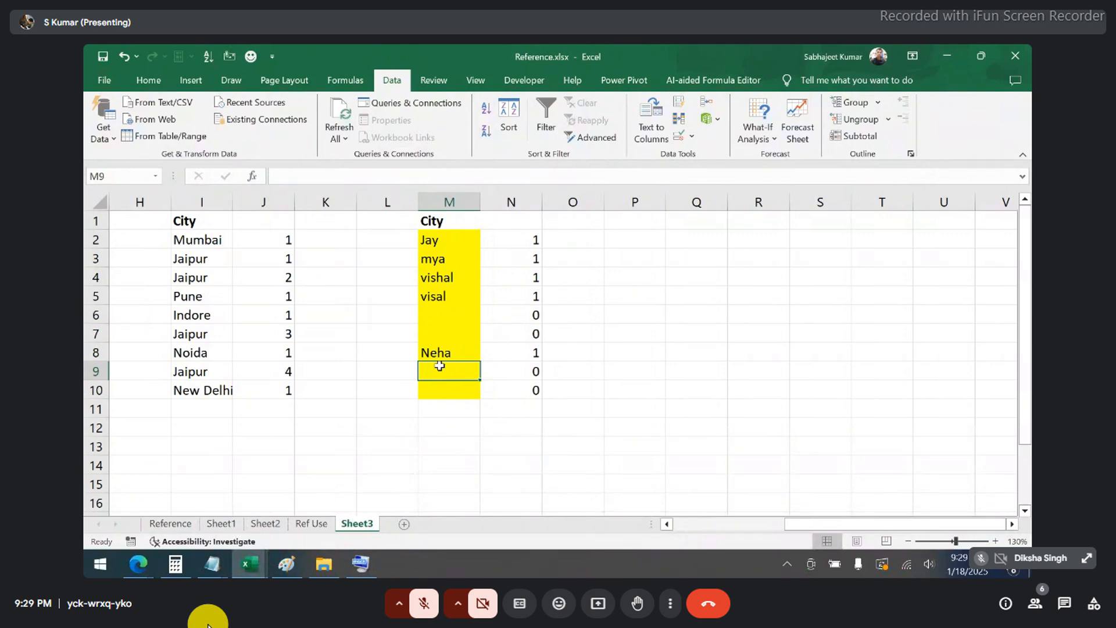
- Try to repeat the M8 name in M9 to test the validation, and cancel the entry
text(Neh)
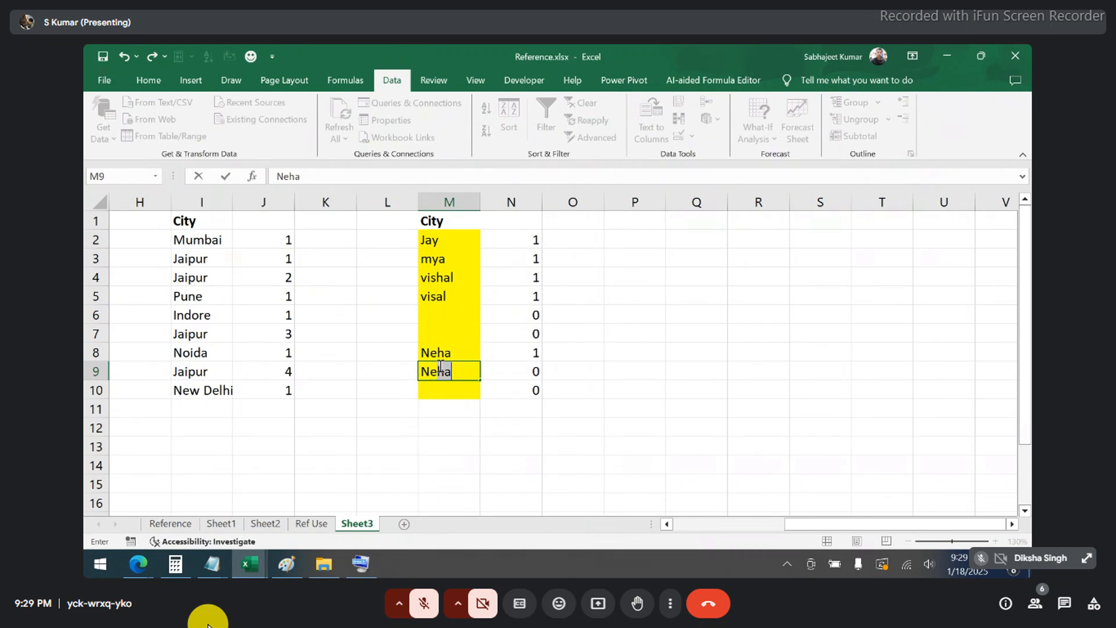
text(a)
key(Return)
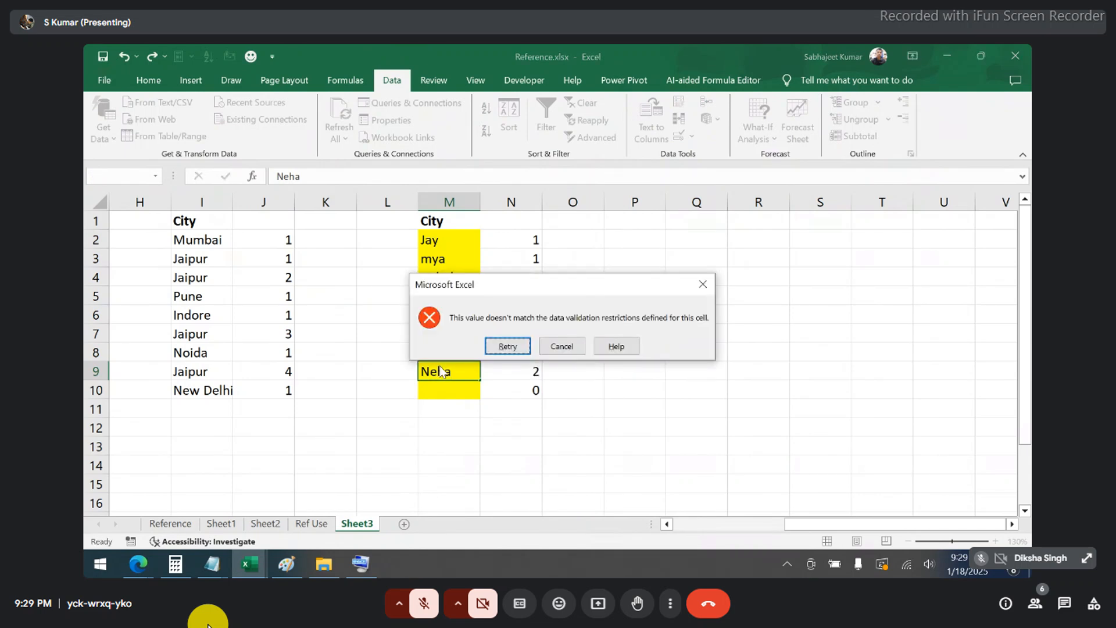
click(553, 347)
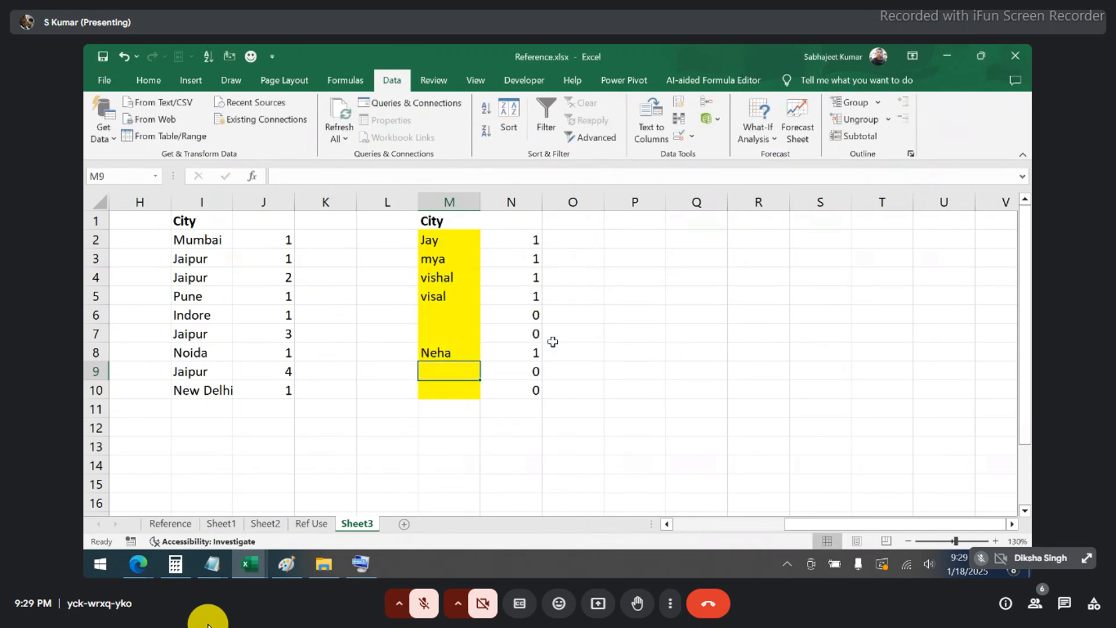
- Enter the M8 name again in the blank cells above it, first in M7 and then in M6
click(453, 347)
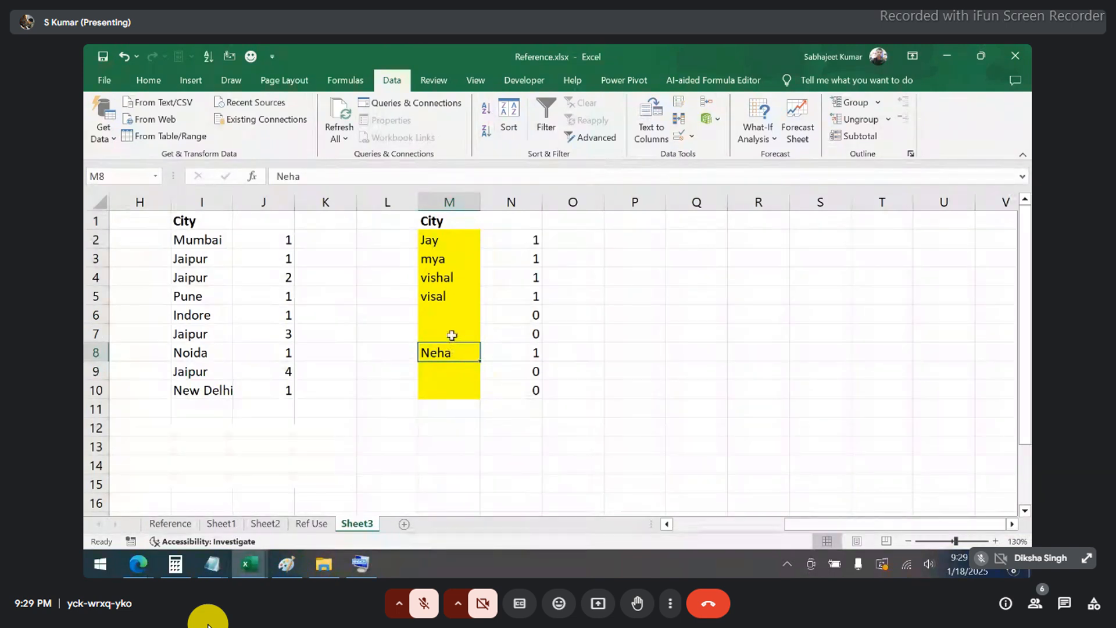
click(452, 336)
text(Neha)
key(Return)
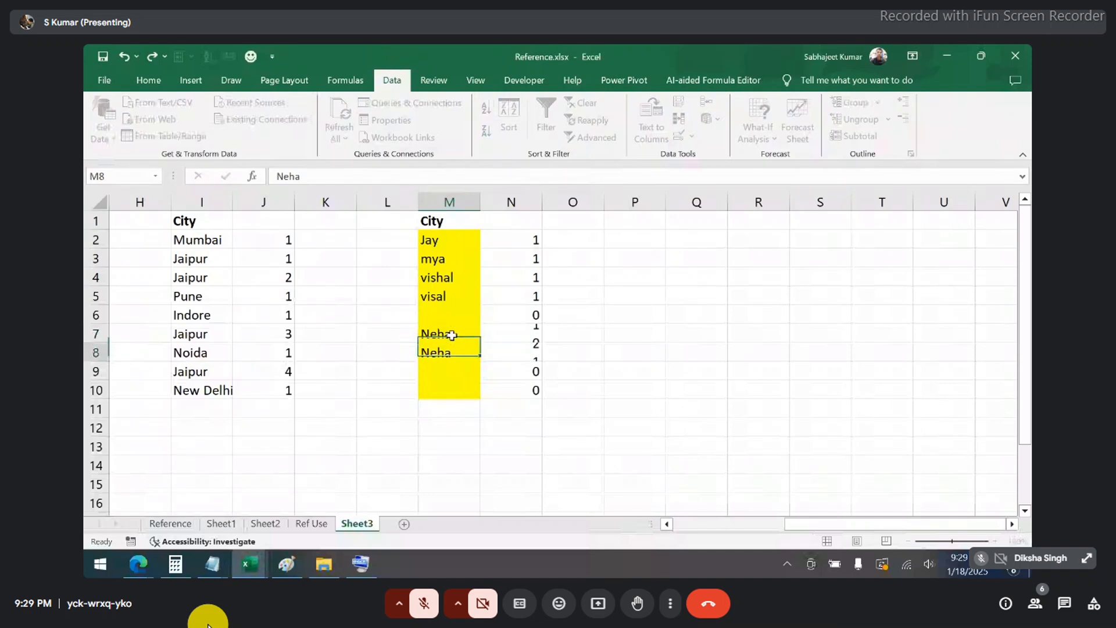
click(452, 335)
key(Up)
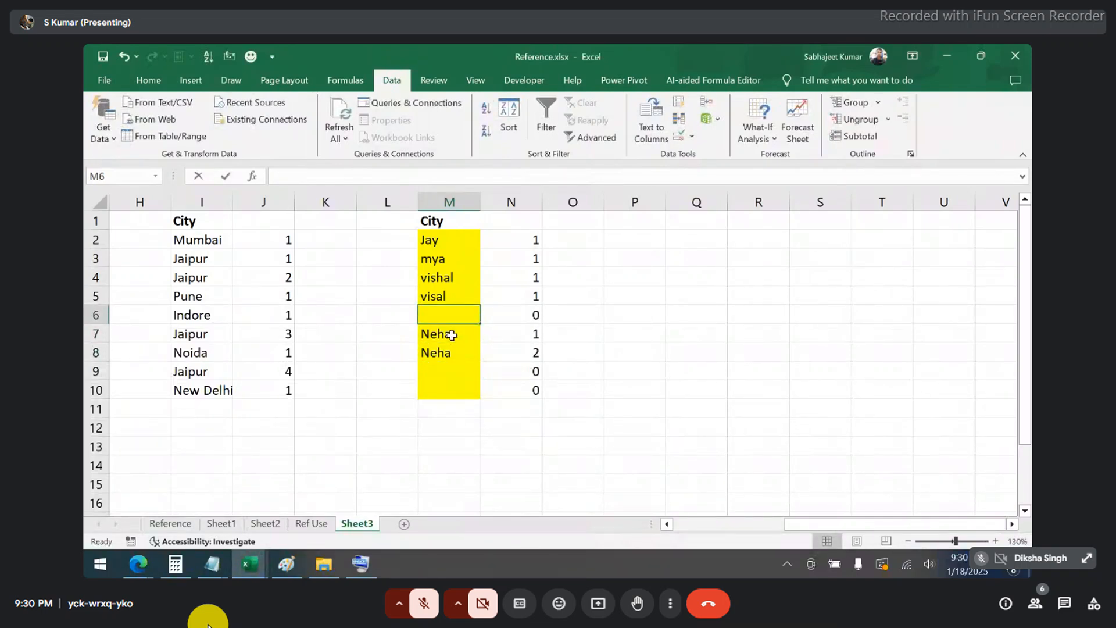
text(Ne)
key(Return)
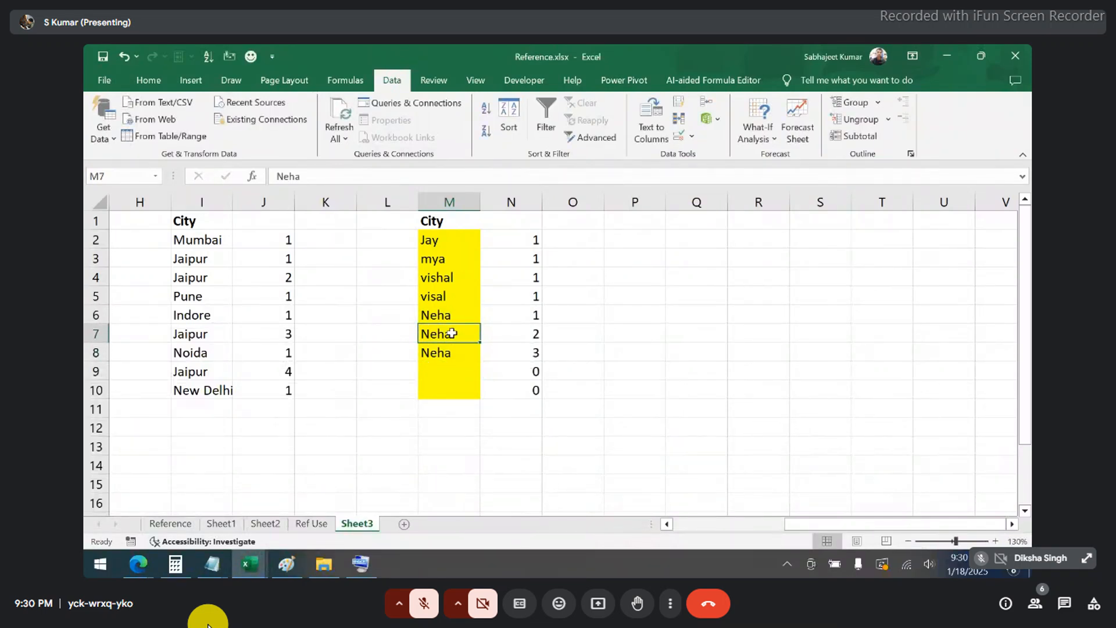
- Clear the repeated name from M6
drag(443, 353, 442, 317)
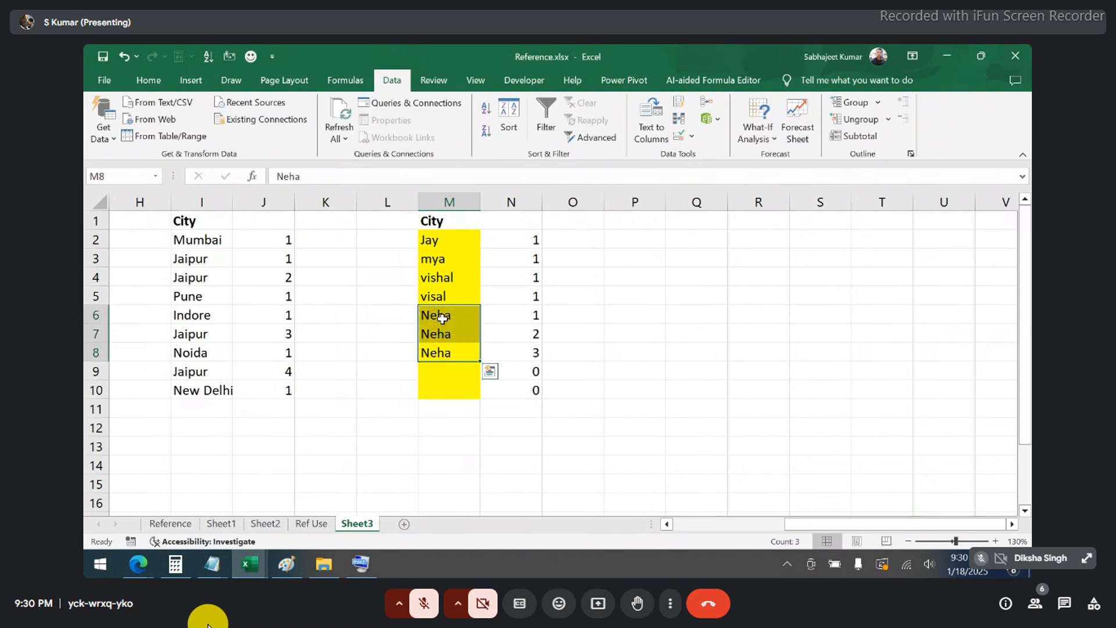
click(441, 352)
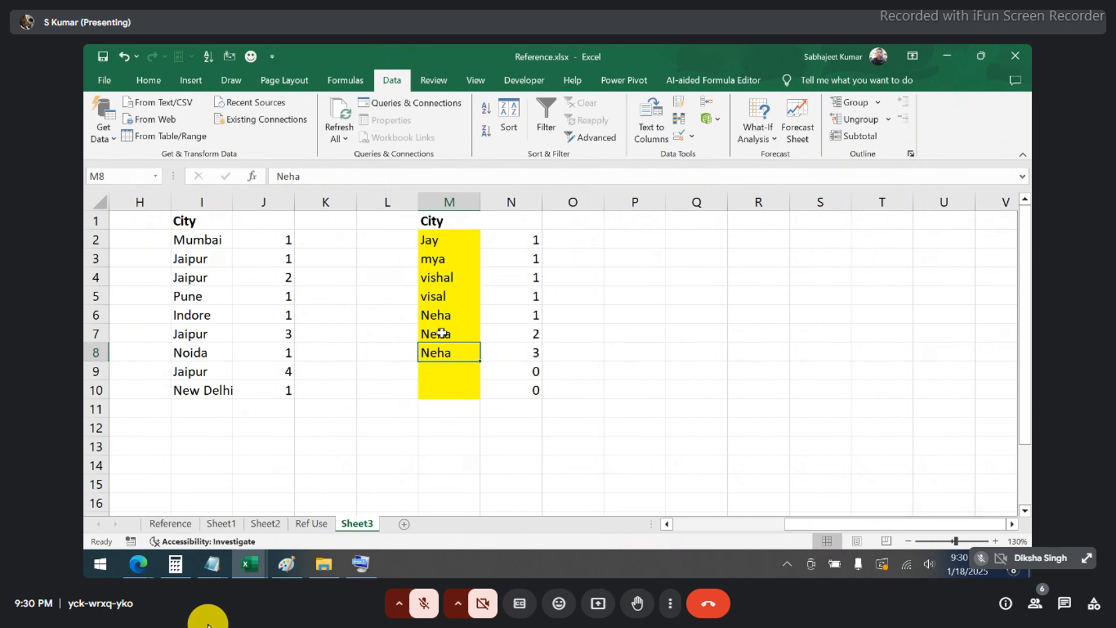
click(442, 333)
click(443, 316)
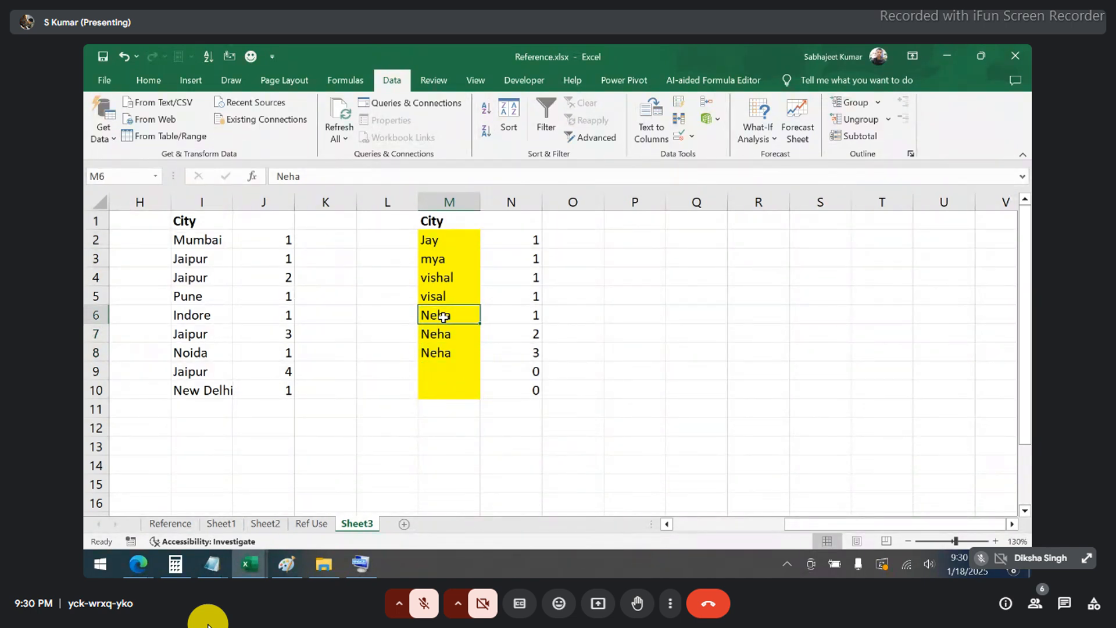
key(Delete)
click(443, 335)
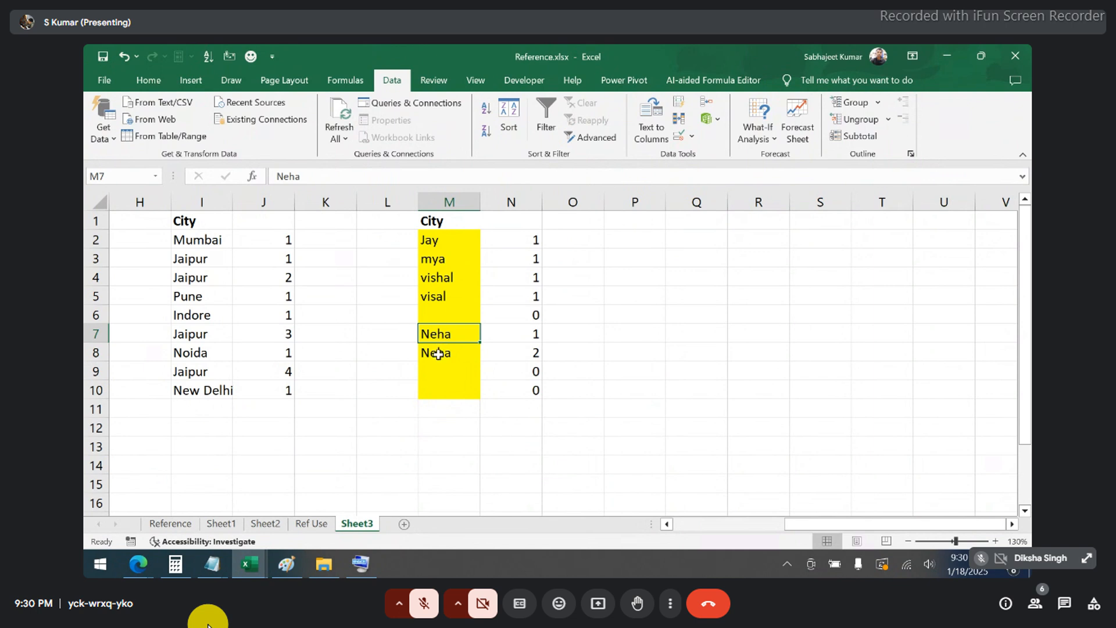
click(438, 352)
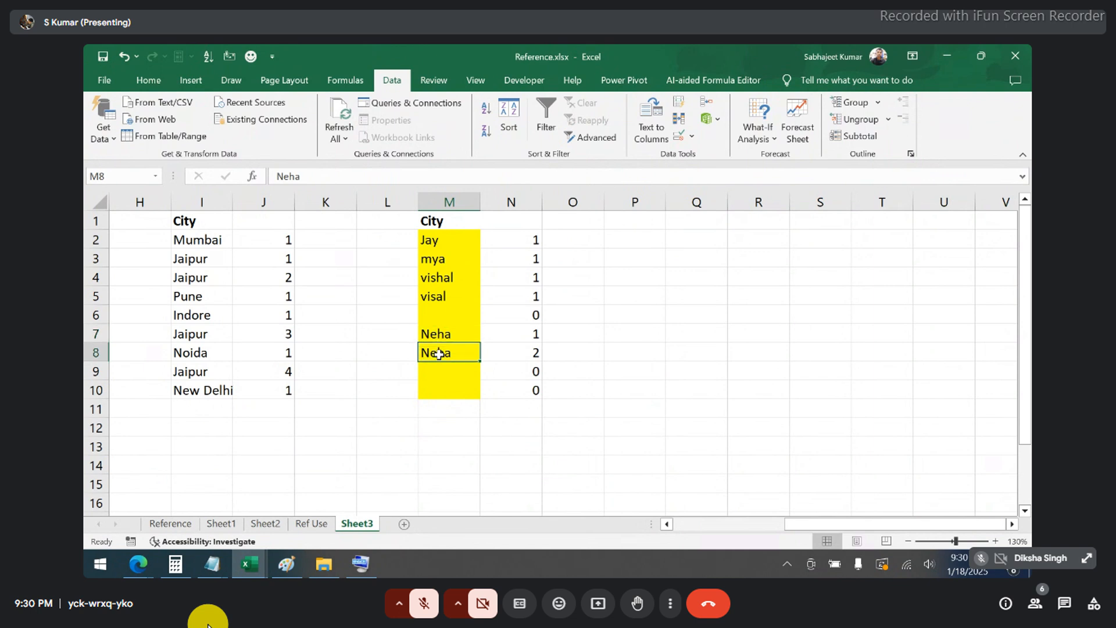
double_click(450, 336)
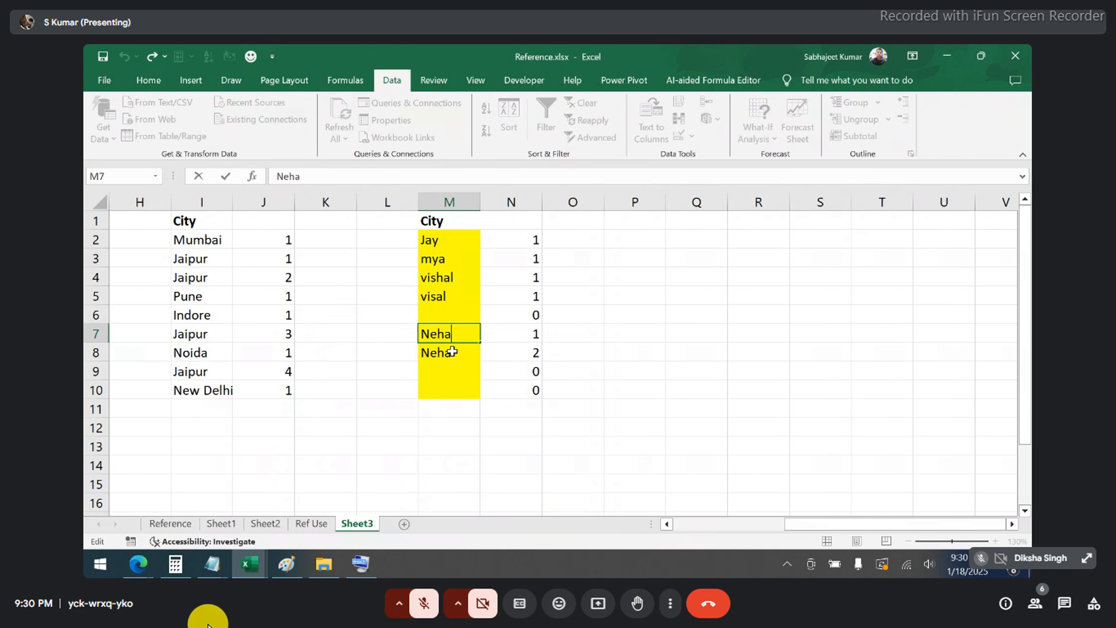
double_click(455, 312)
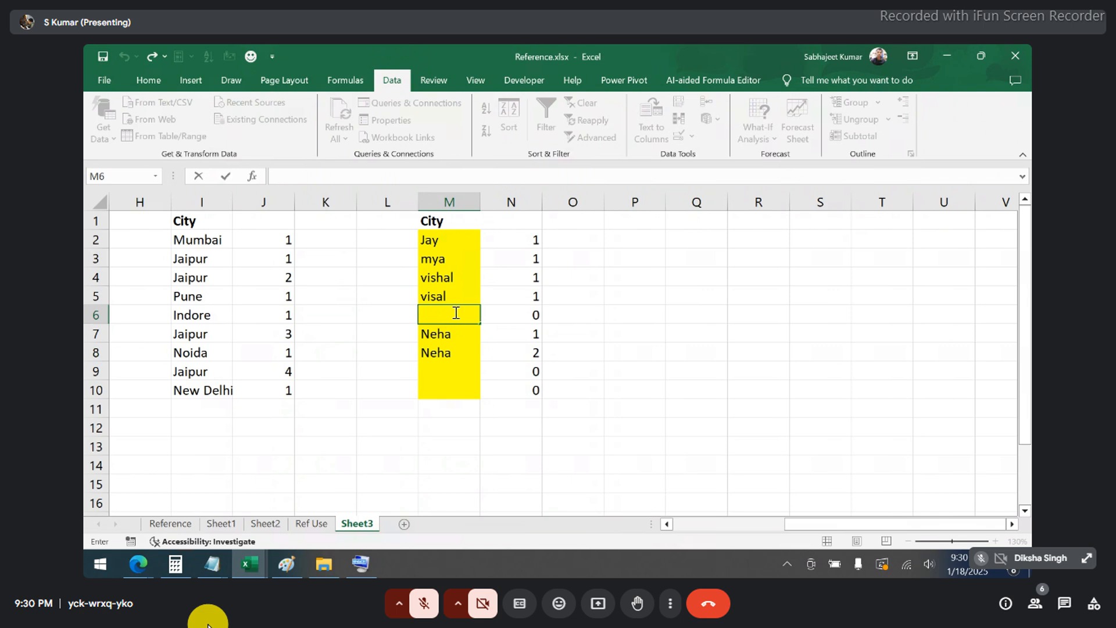
key(Escape)
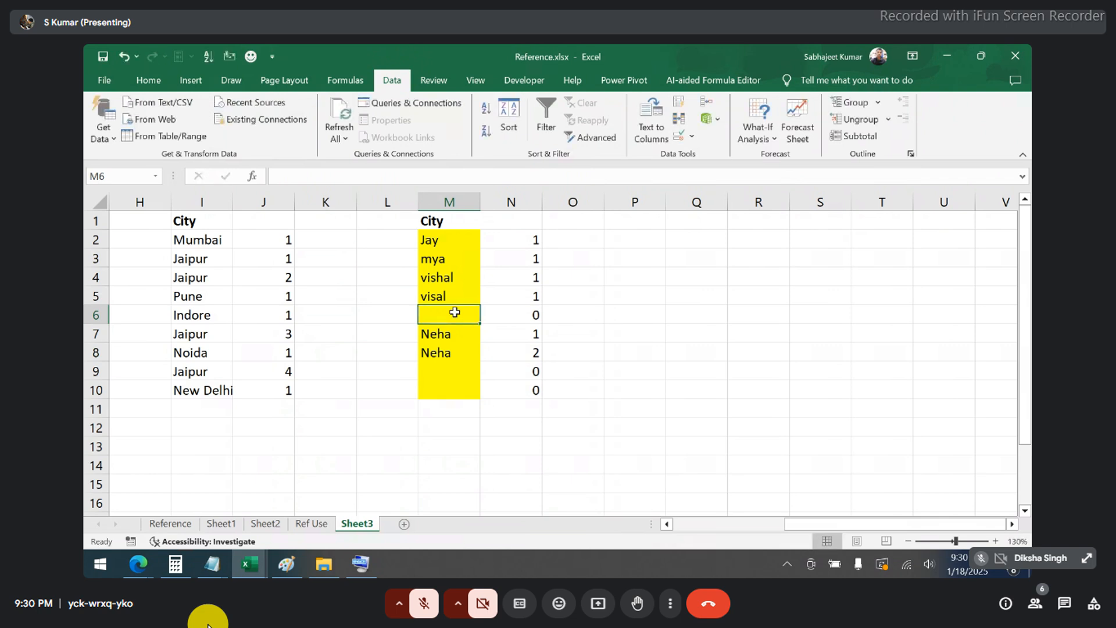
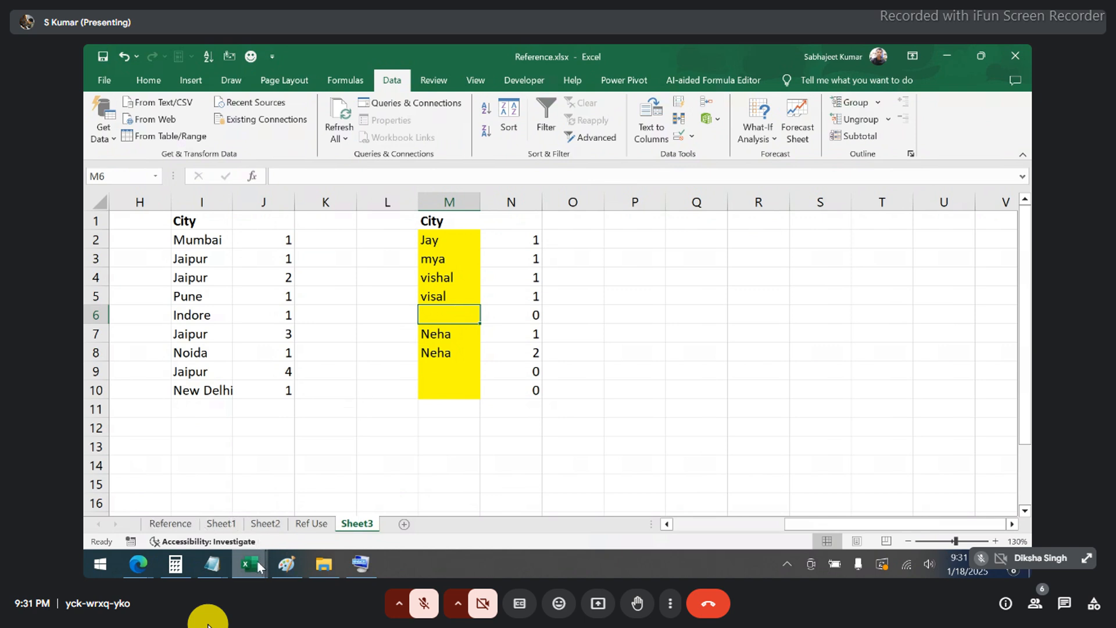
- Switch to the Sample - Superstore (5).xlsm workbook and open its Orders sheet
mouse_move(265, 559)
mouse_move(139, 500)
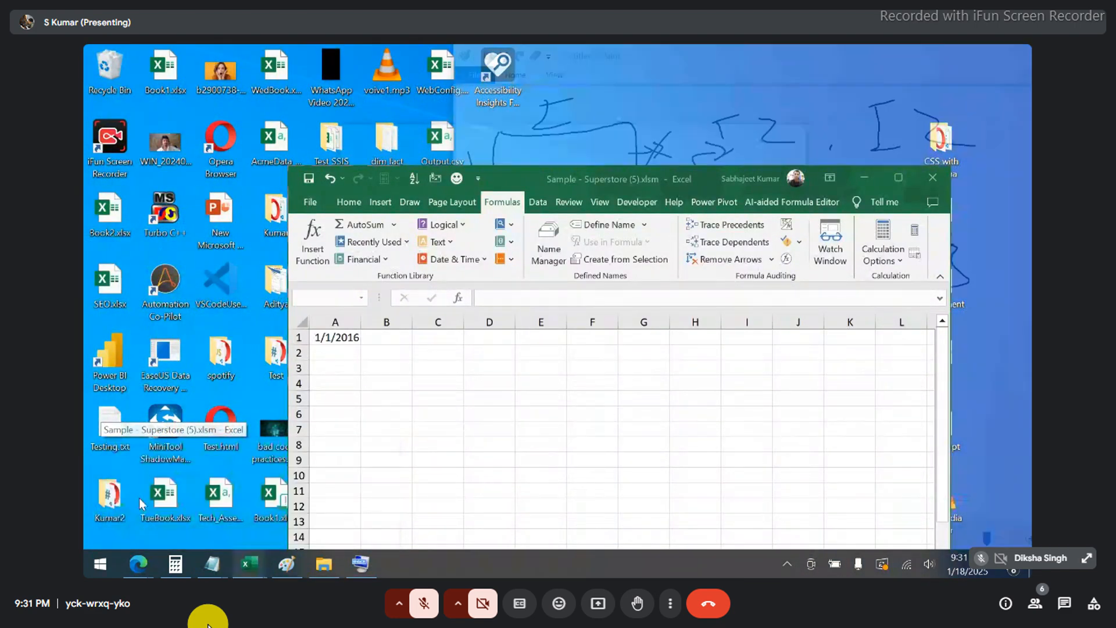
click(140, 500)
drag(657, 183, 690, 123)
click(448, 530)
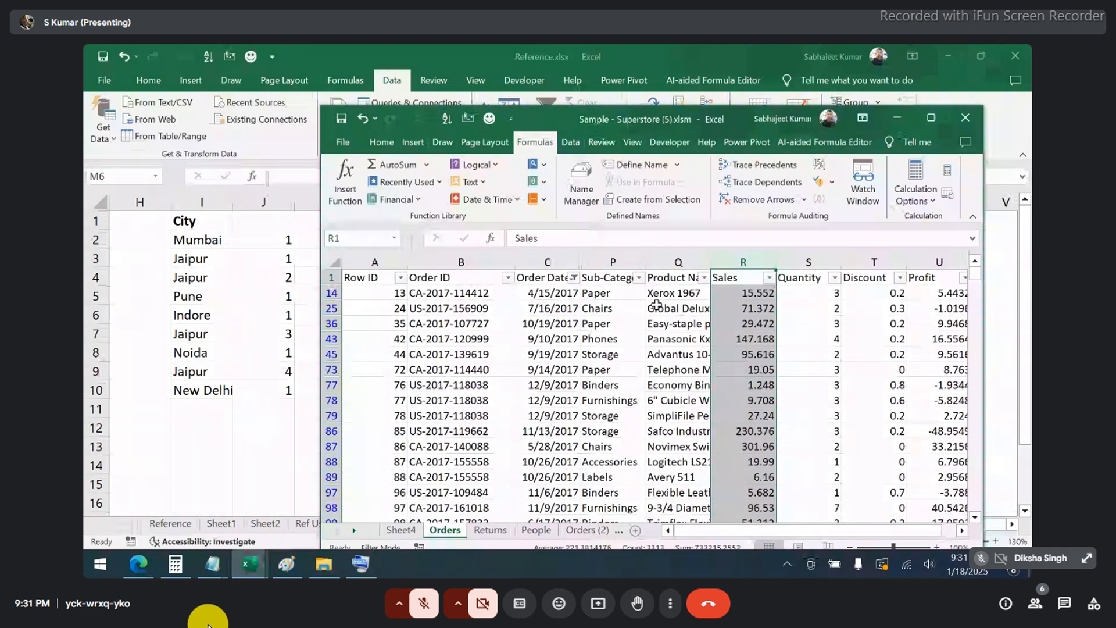
- Copy the filtered order rows from the header down to row 89, covering the Order Date through Profit columns
click(657, 305)
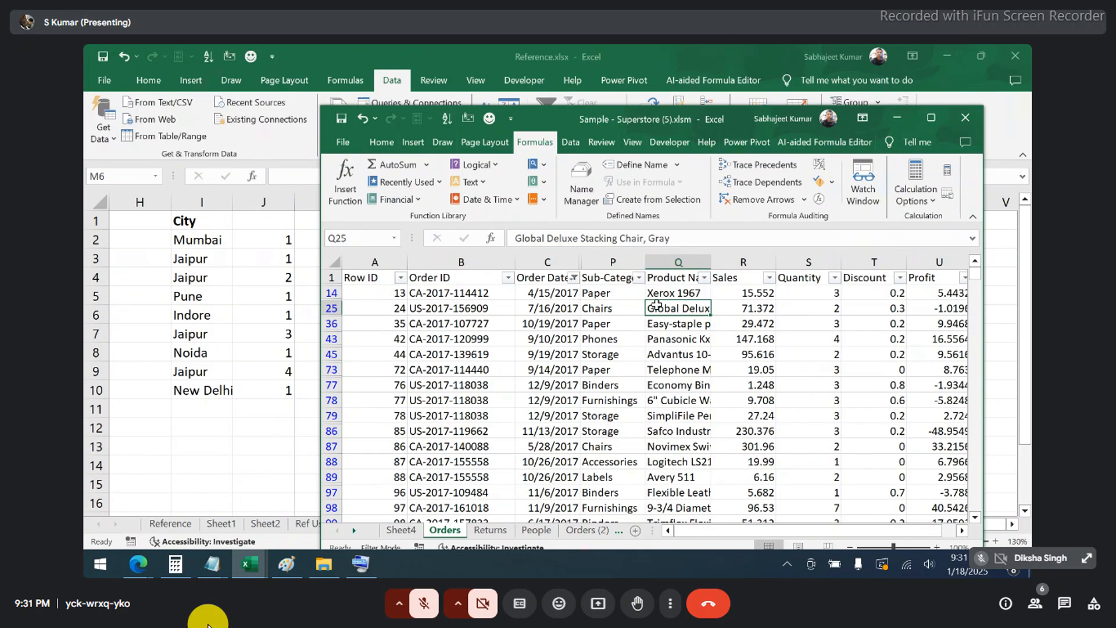
key(Up)
key(Left)
key(Left)
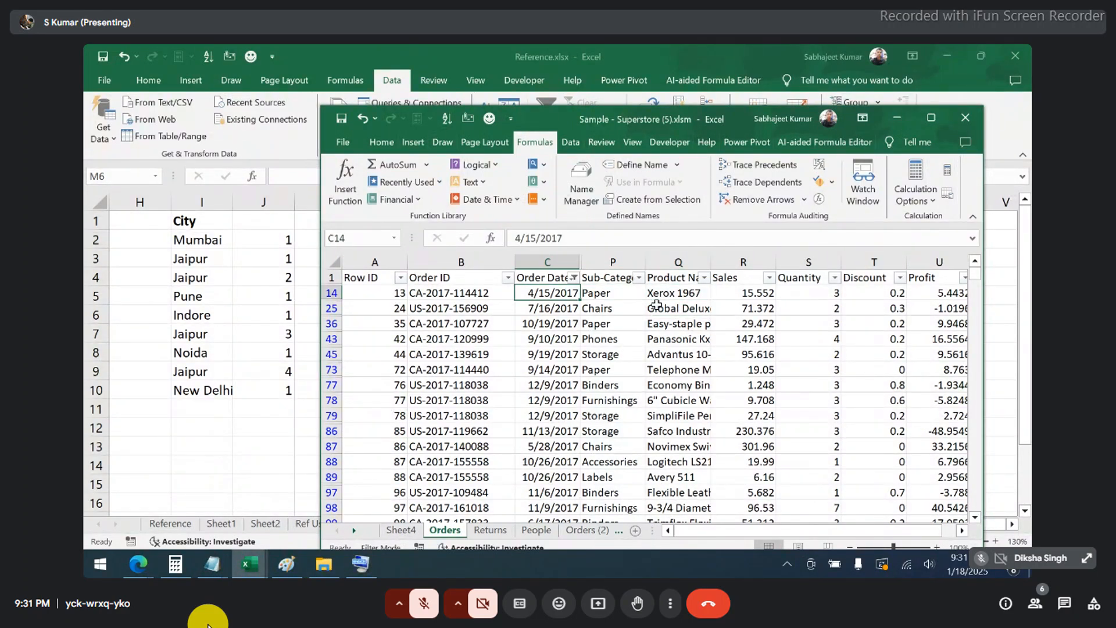
key(Up)
key(shift+Right)
key(shift+Right)
key(shift+Right)
key(shift+Right)
key(shift+Right)
key(shift+Right)
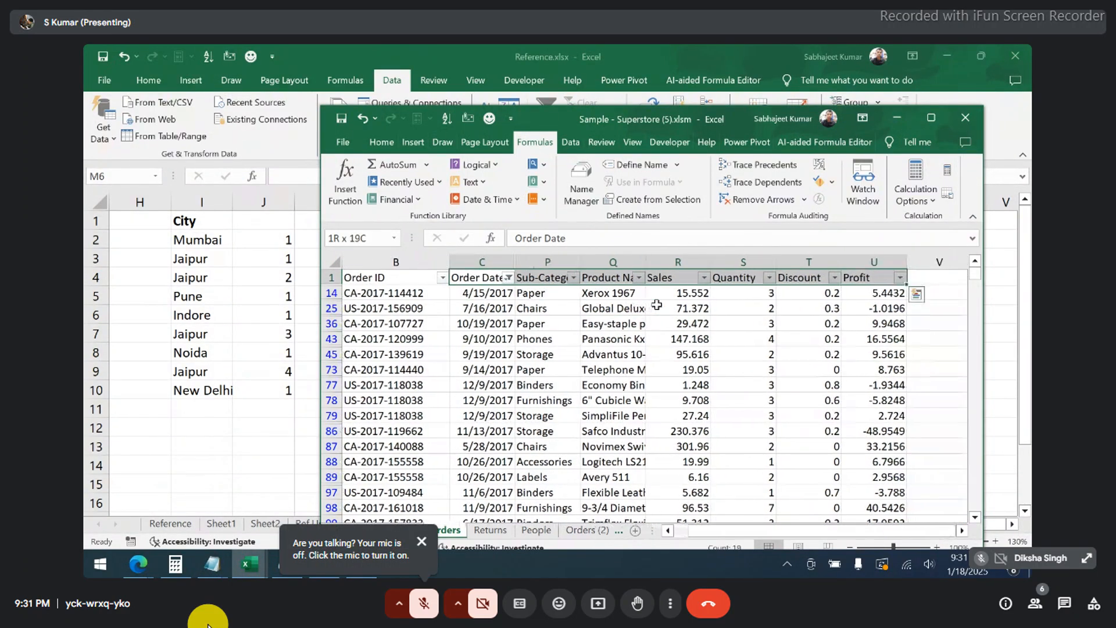
key(shift+Down)
key(shift+Down)
key(shift+Down)
key(shift+Down)
key(shift+Down)
key(shift+Down)
key(shift+Down)
key(shift+Down)
key(shift+Down)
key(shift+Down)
key(shift+Down)
key(shift+Down)
key(shift+Down)
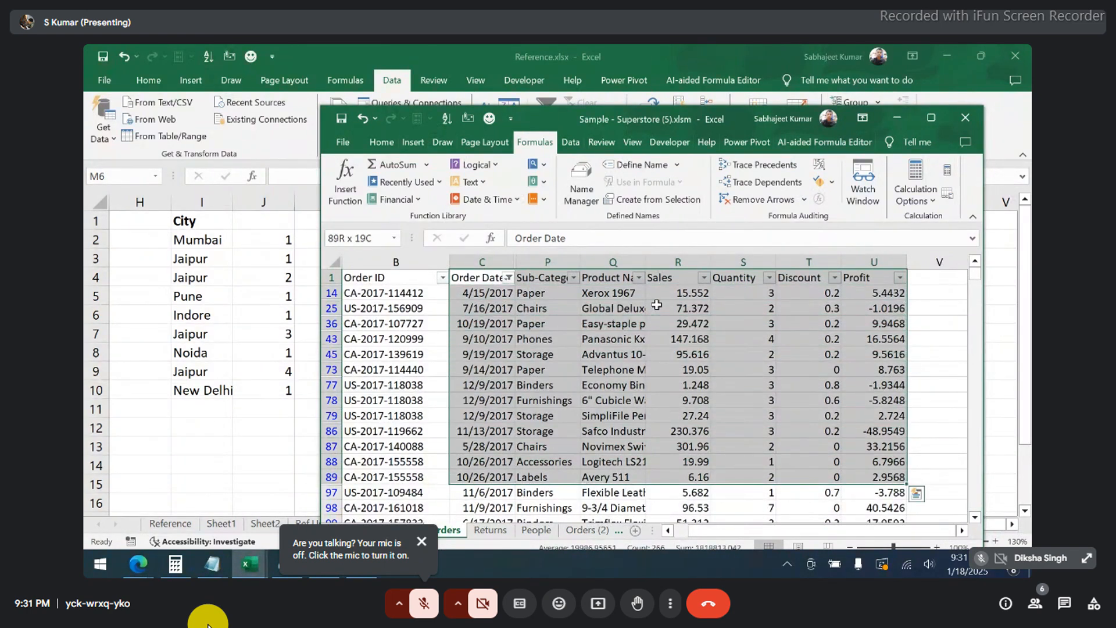
key(ctrl+c)
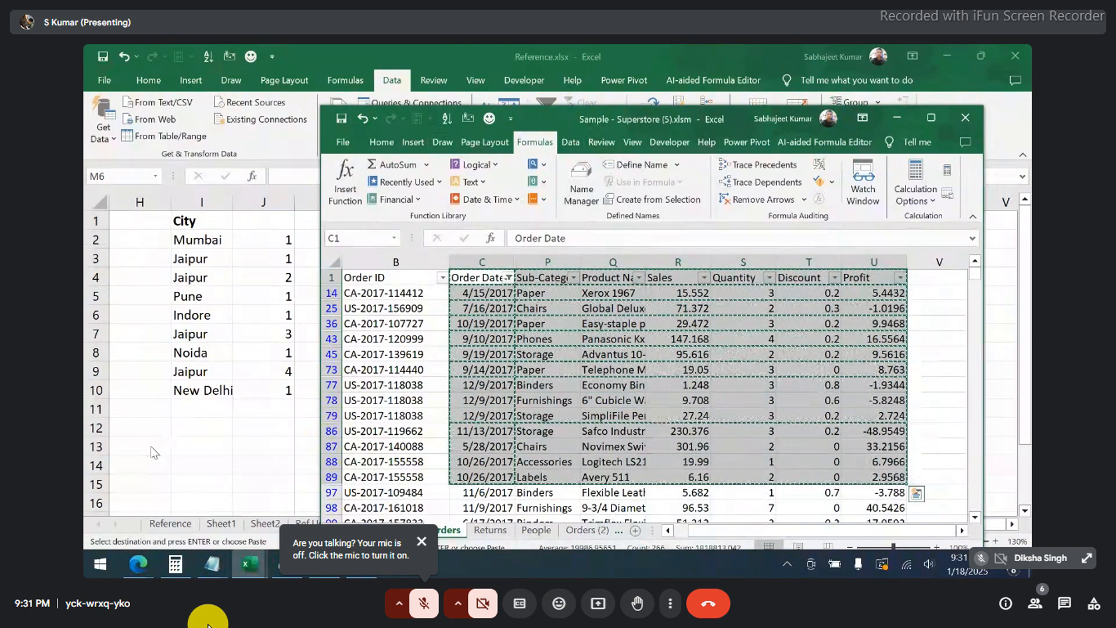
- Switch back to Reference.xlsx, add a new sheet and paste the copied order data at A1
key(alt+Tab)
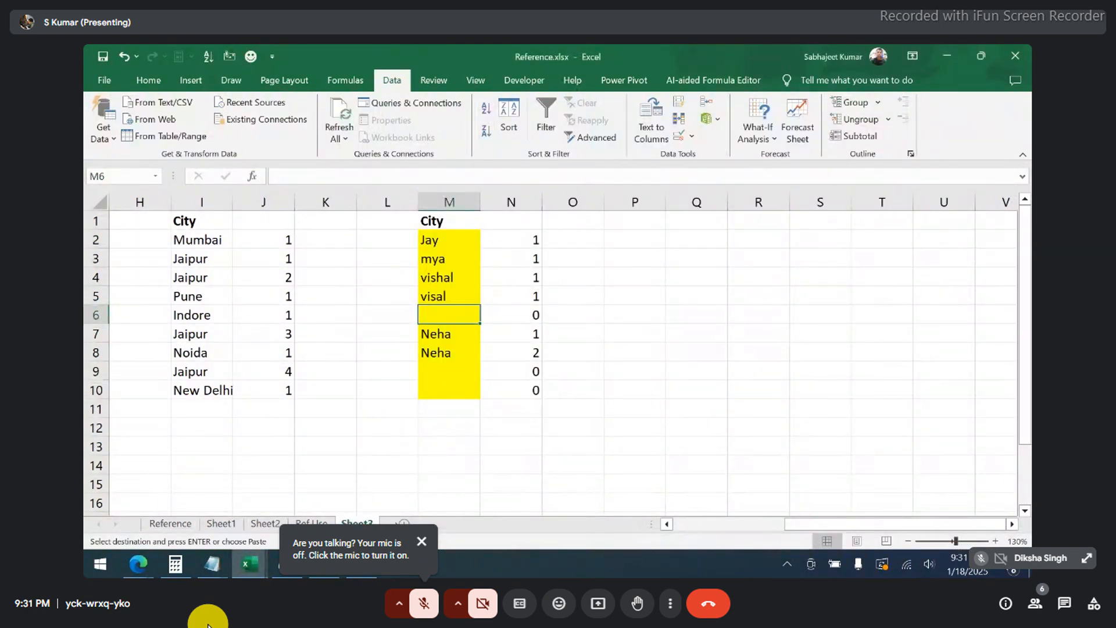
click(403, 524)
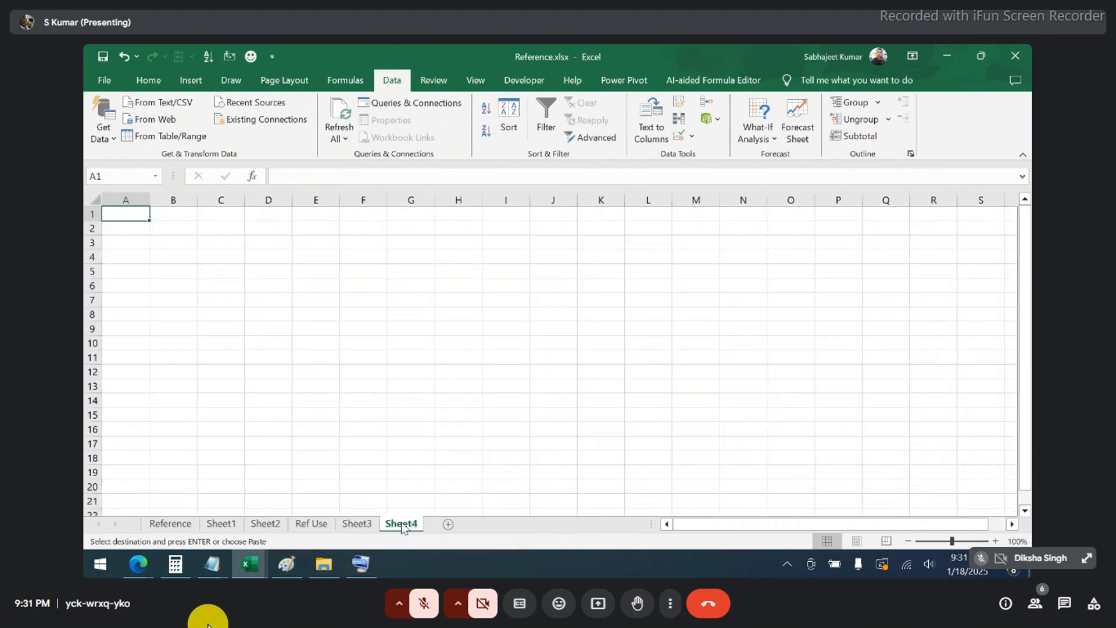
key(ctrl+v)
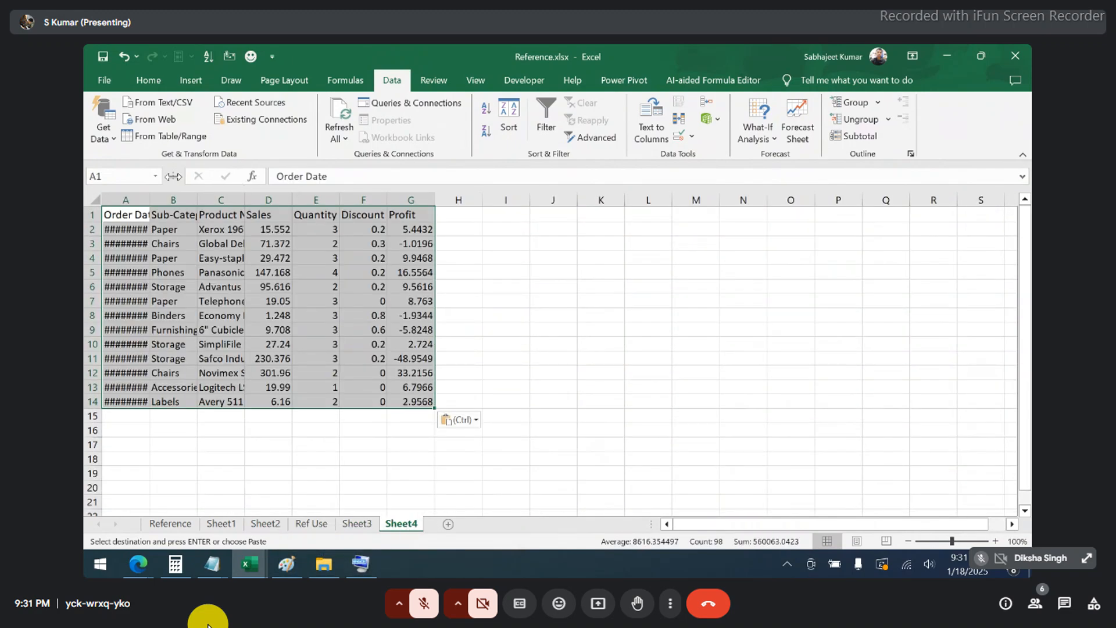
- Autofit the Order Date and Sub-Category columns, and delete the Product Name column
double_click(147, 199)
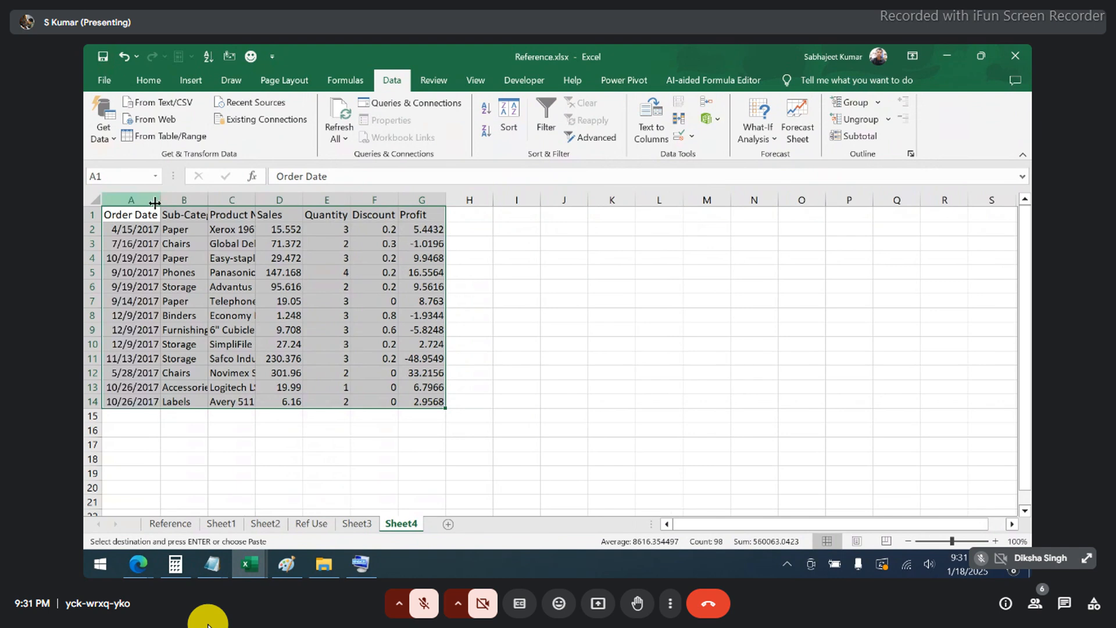
double_click(203, 199)
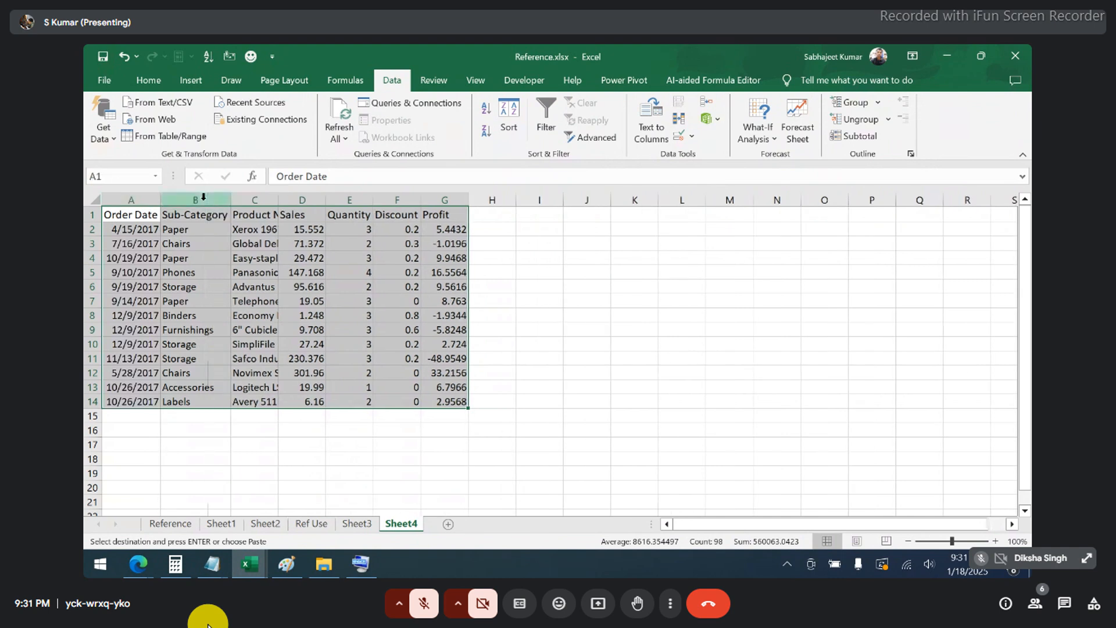
click(254, 200)
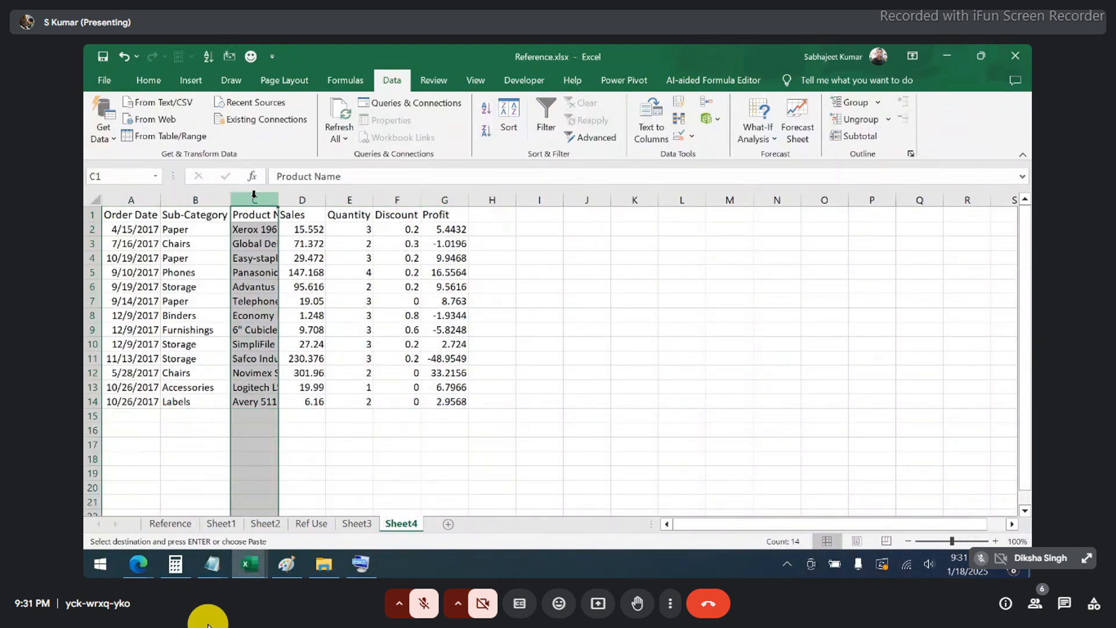
key(ctrl+minus)
- Make the header row A1:F1 bold and autofit the Discount column
click(115, 213)
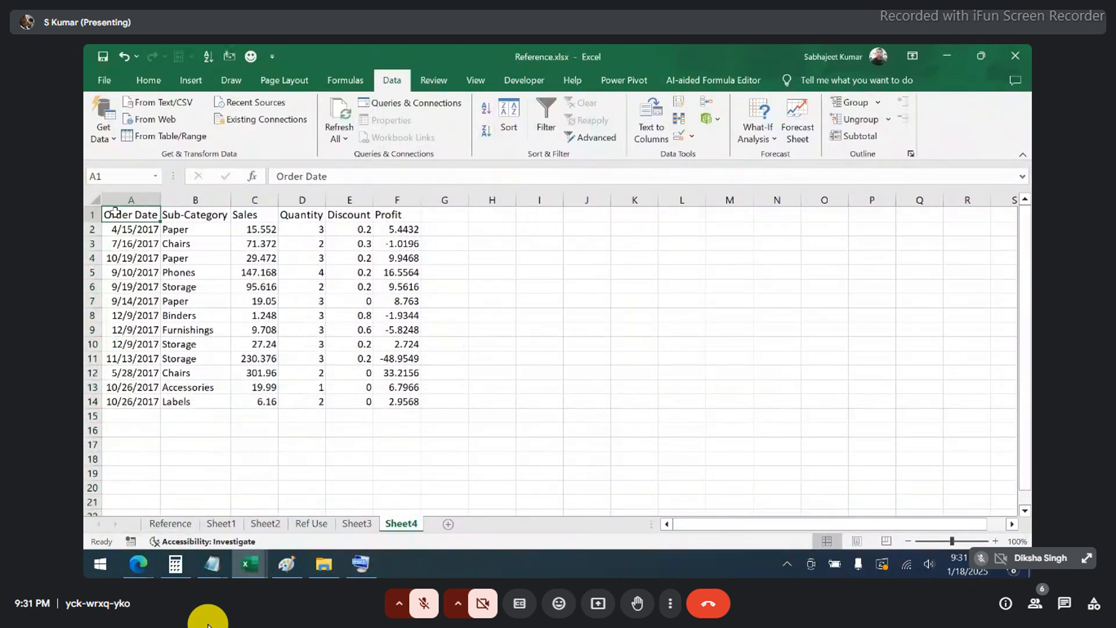
key(ctrl+shift+Right)
key(ctrl+b)
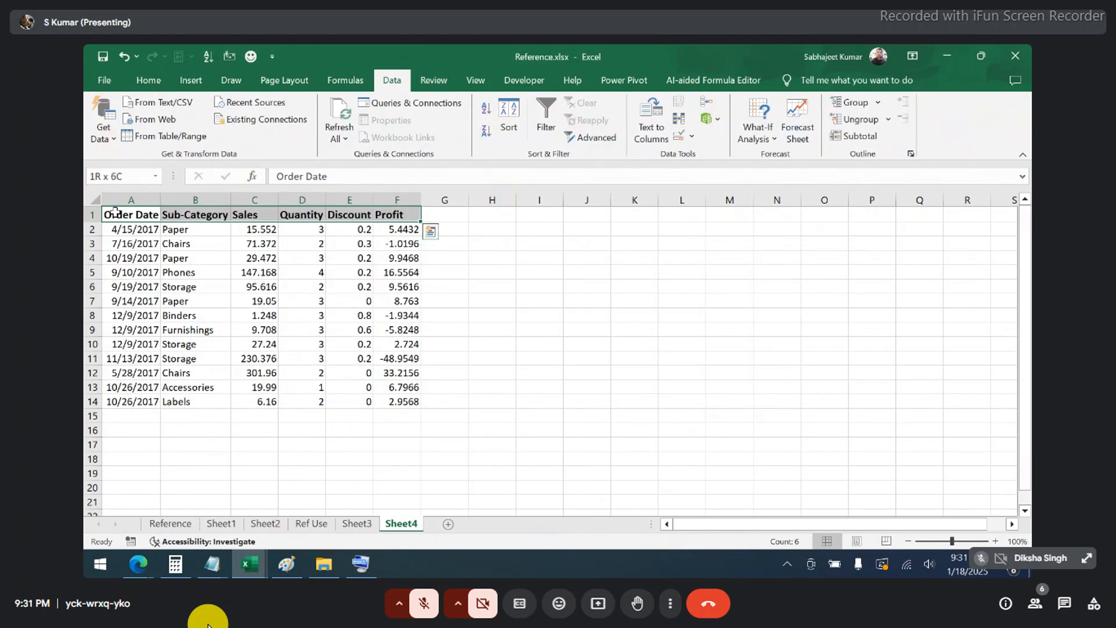
double_click(379, 199)
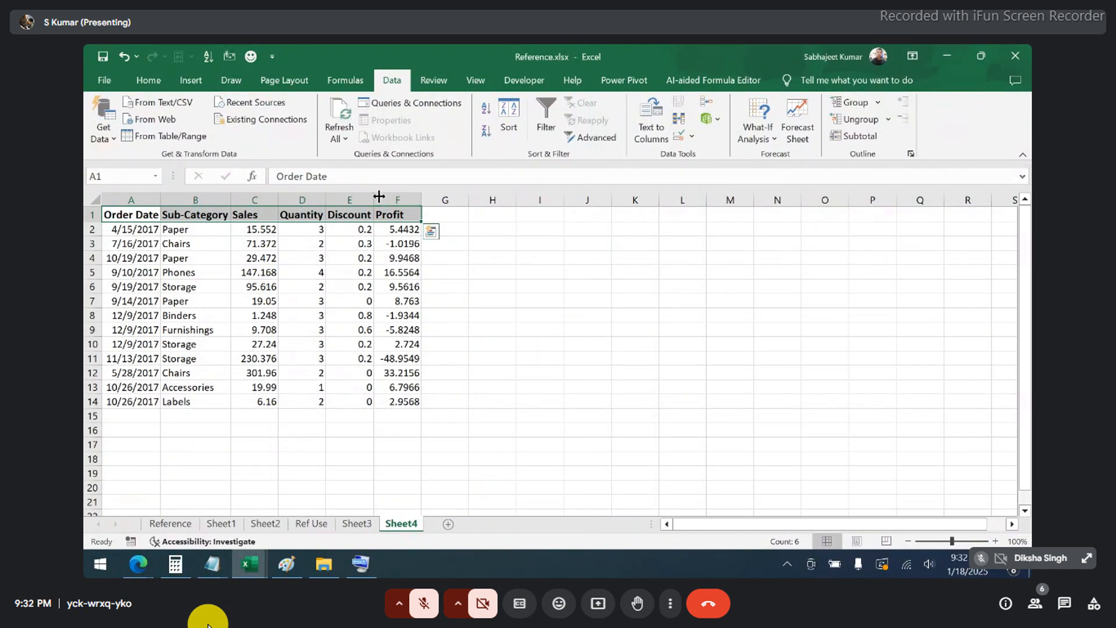
- Widen the Discount and Profit columns and sort the order table by Order Date from oldest to newest
drag(379, 196, 444, 199)
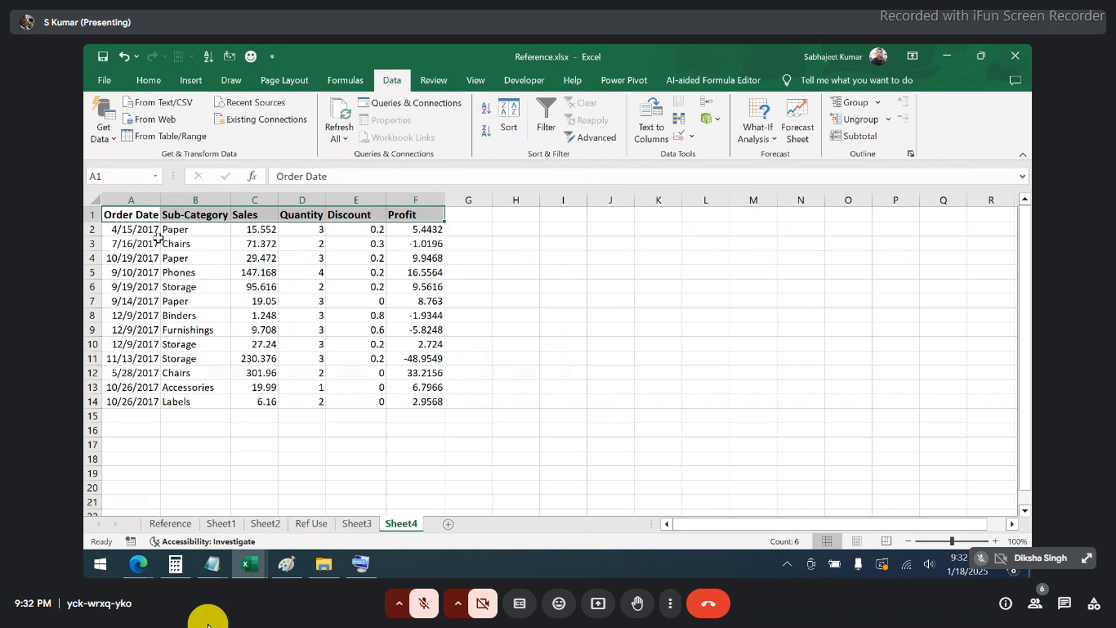
drag(120, 231, 126, 280)
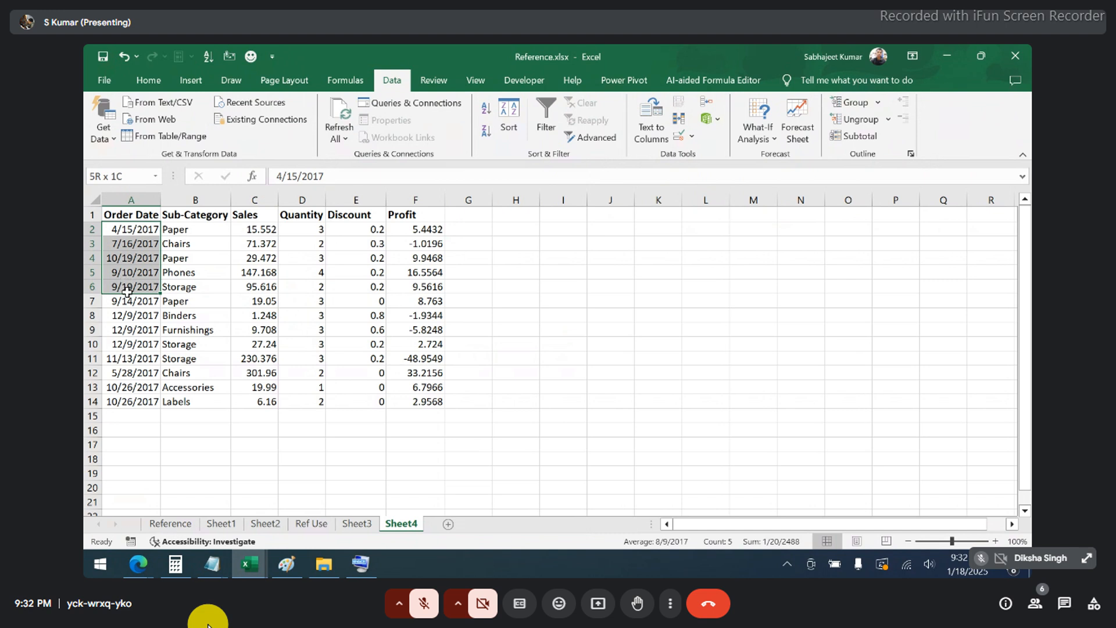
drag(126, 290, 131, 298)
click(131, 214)
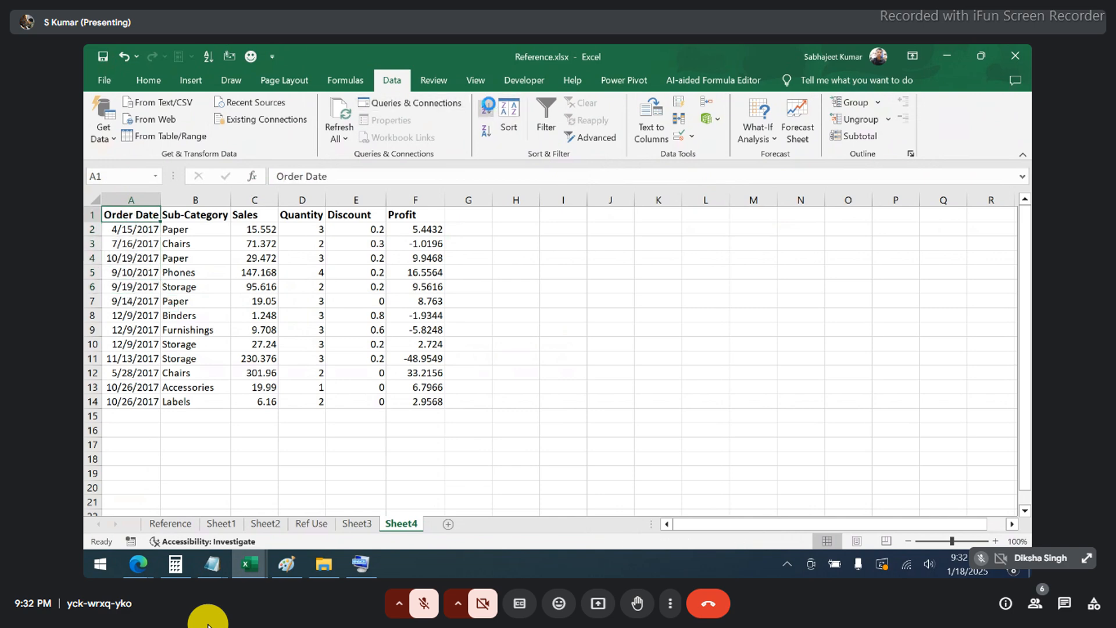
click(488, 108)
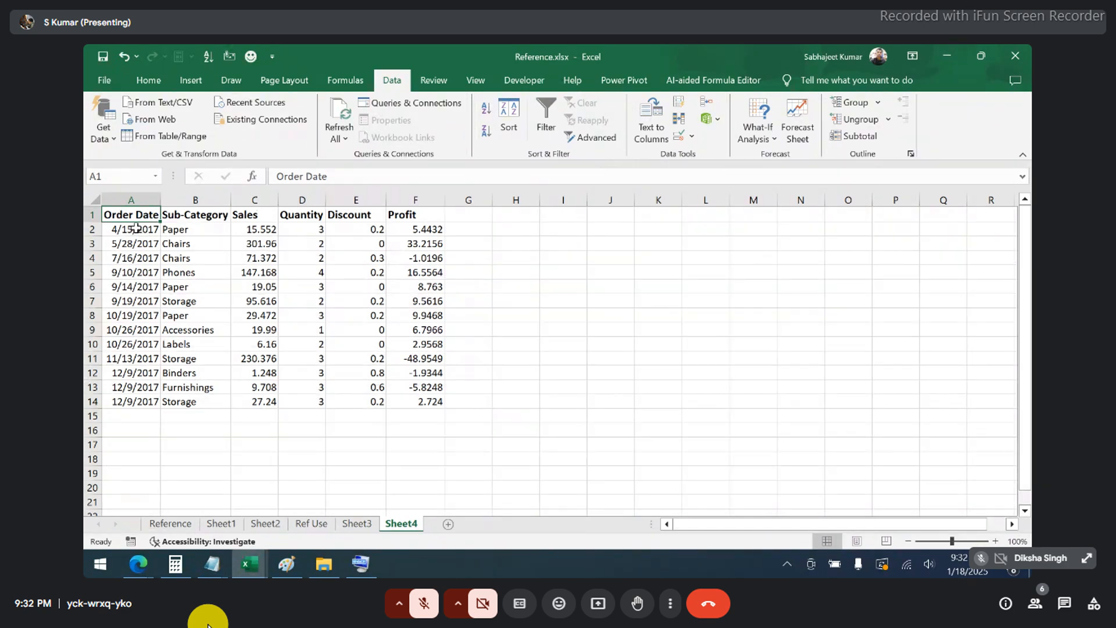
- Group the September order rows 5 to 7 by rows, and collapse and re-expand the group
drag(119, 272, 119, 297)
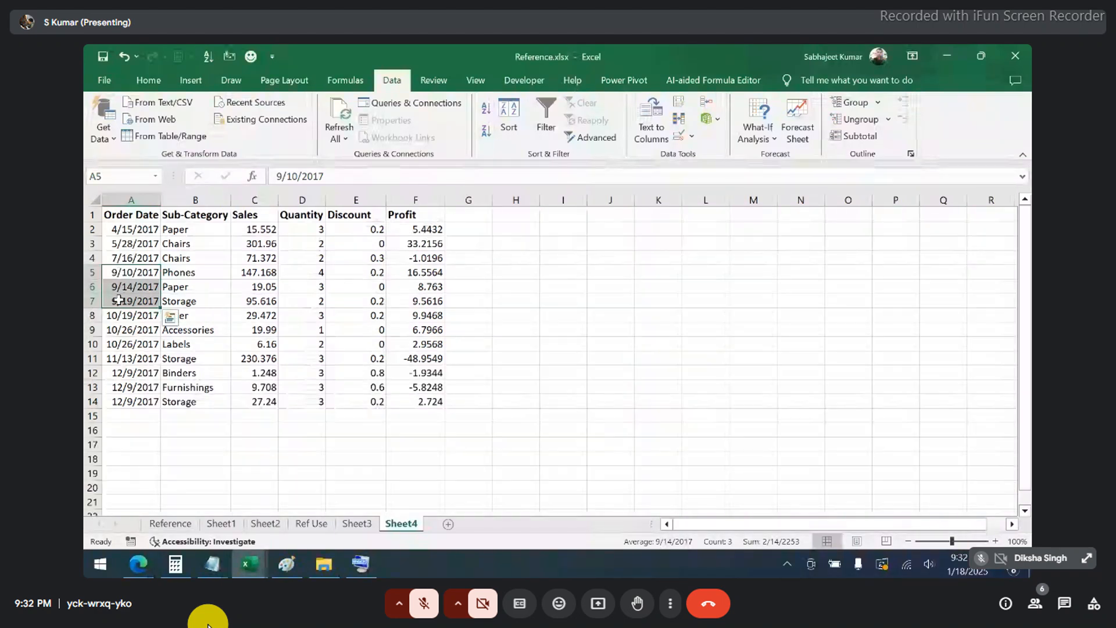
key(shift+alt+Right)
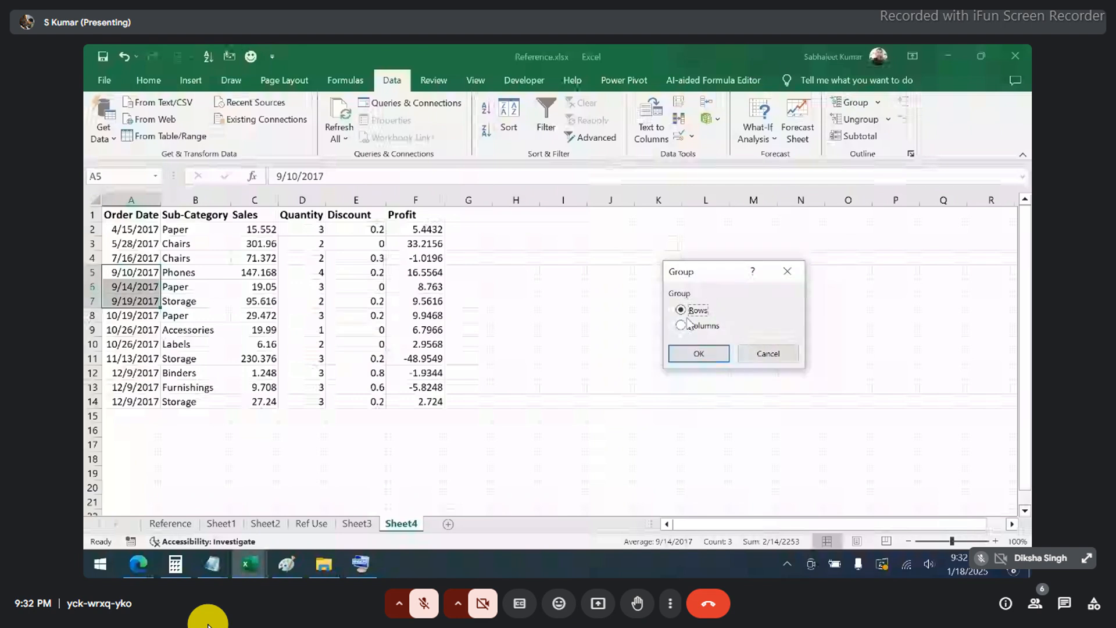
click(694, 352)
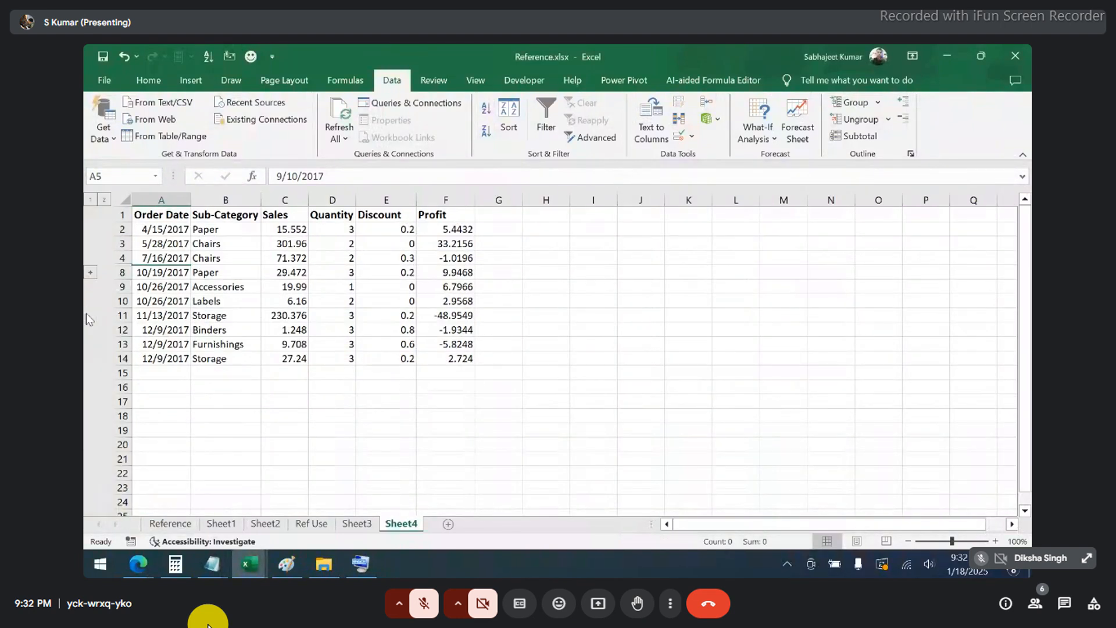
click(88, 314)
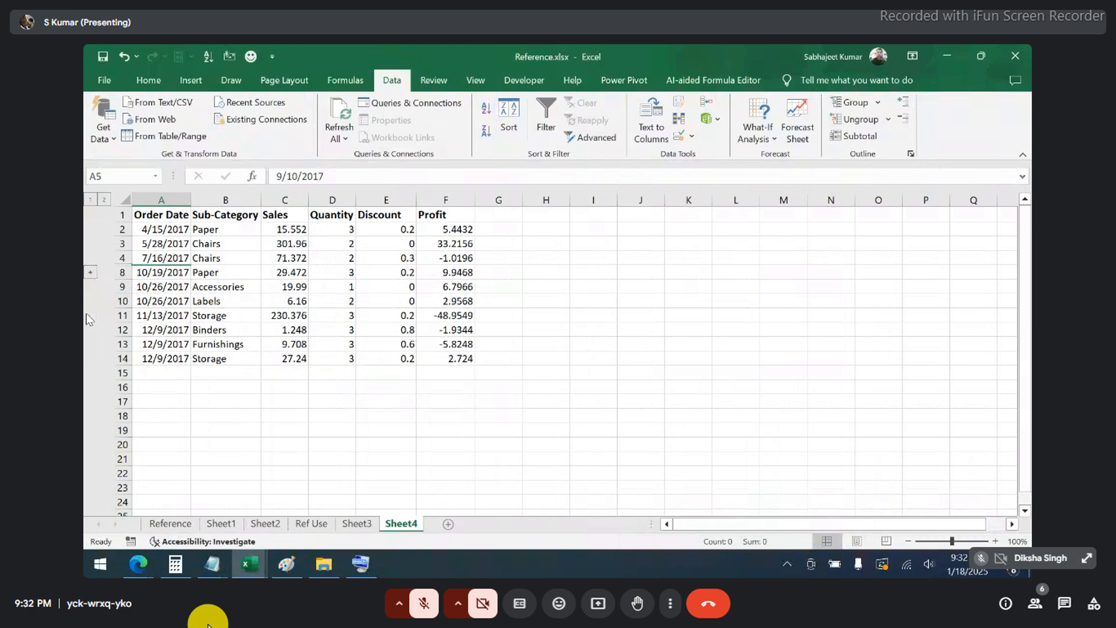
click(91, 271)
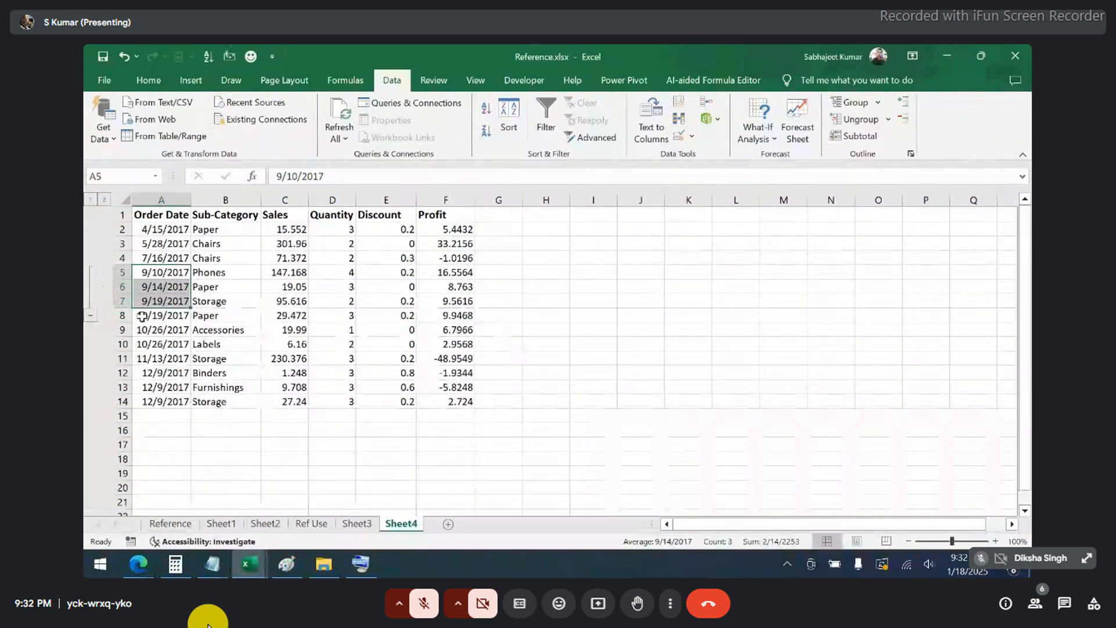
- Total the Sales column in C16 with =SUM(C2:C14)
drag(145, 315, 142, 343)
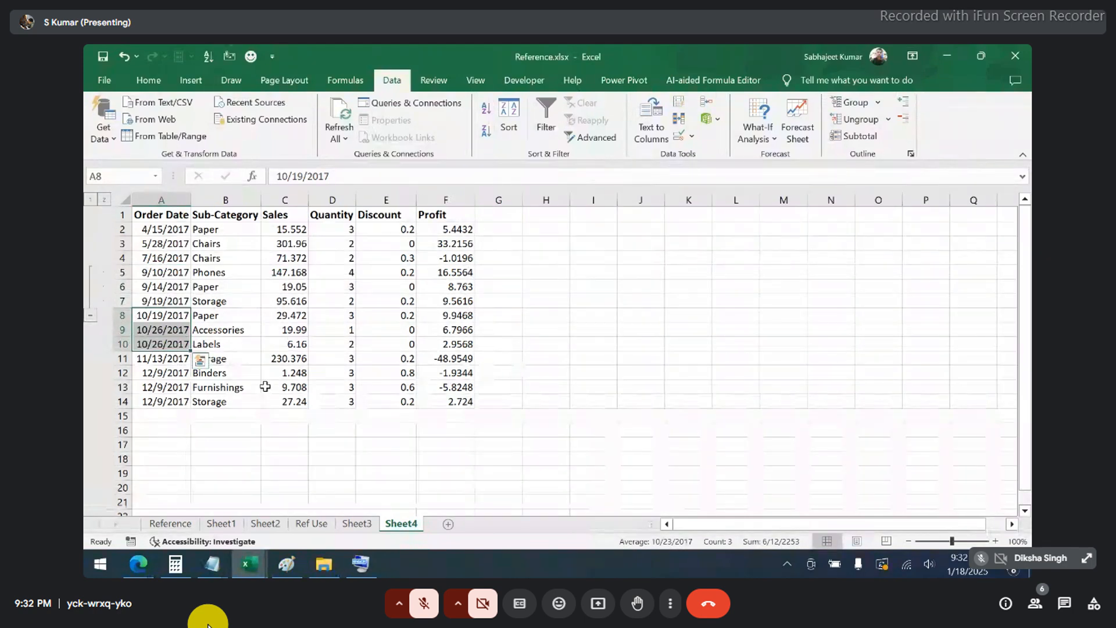
click(275, 427)
text(=)
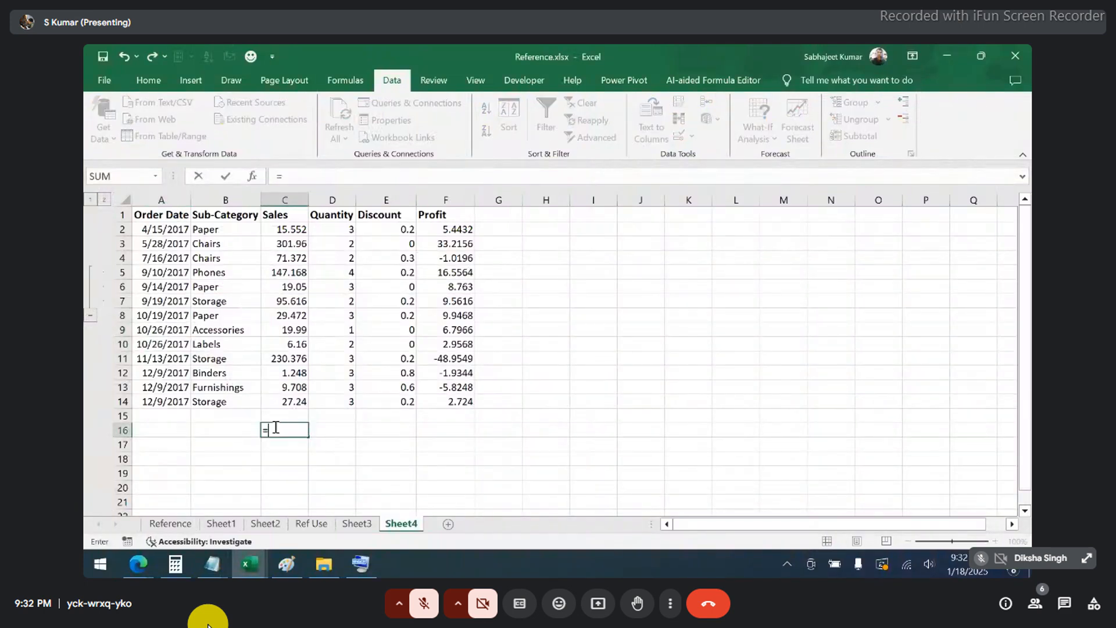
text(sum)
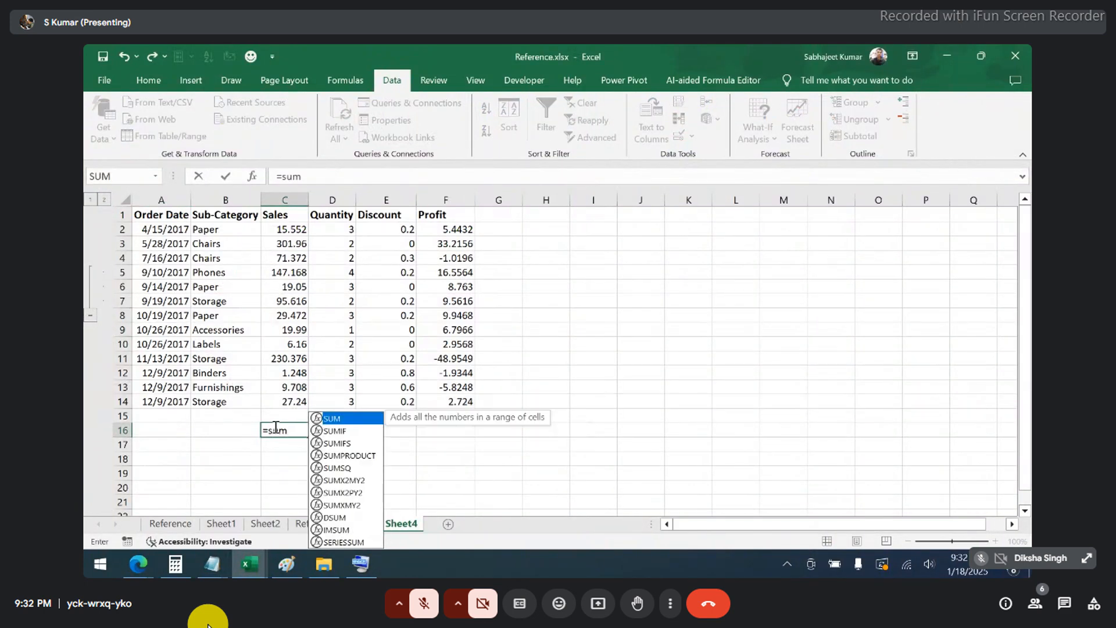
key(Tab)
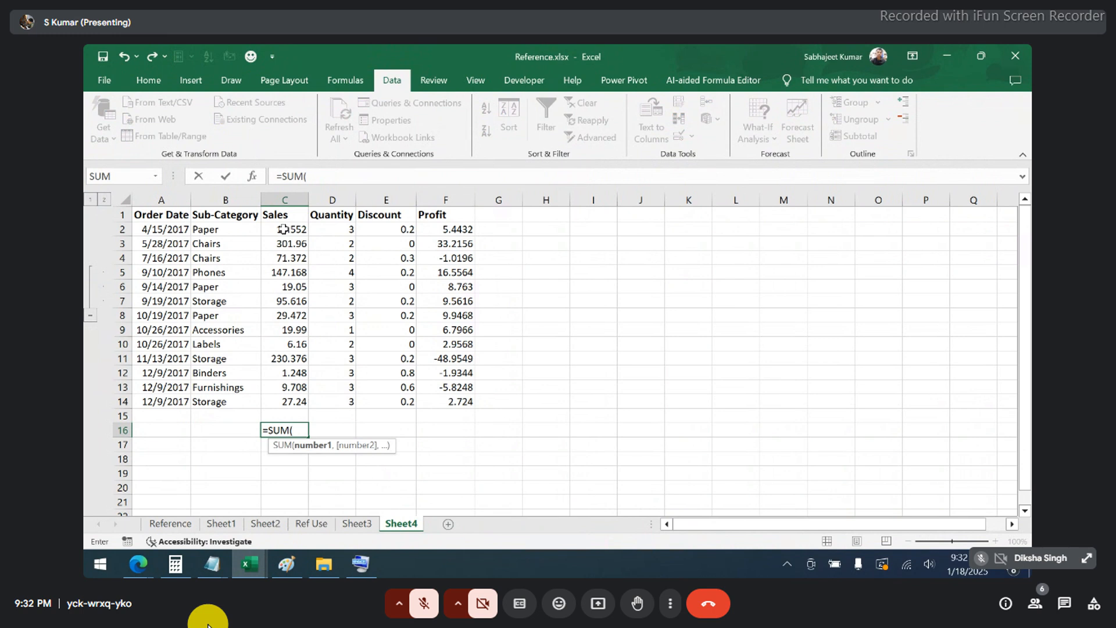
drag(283, 229, 297, 384)
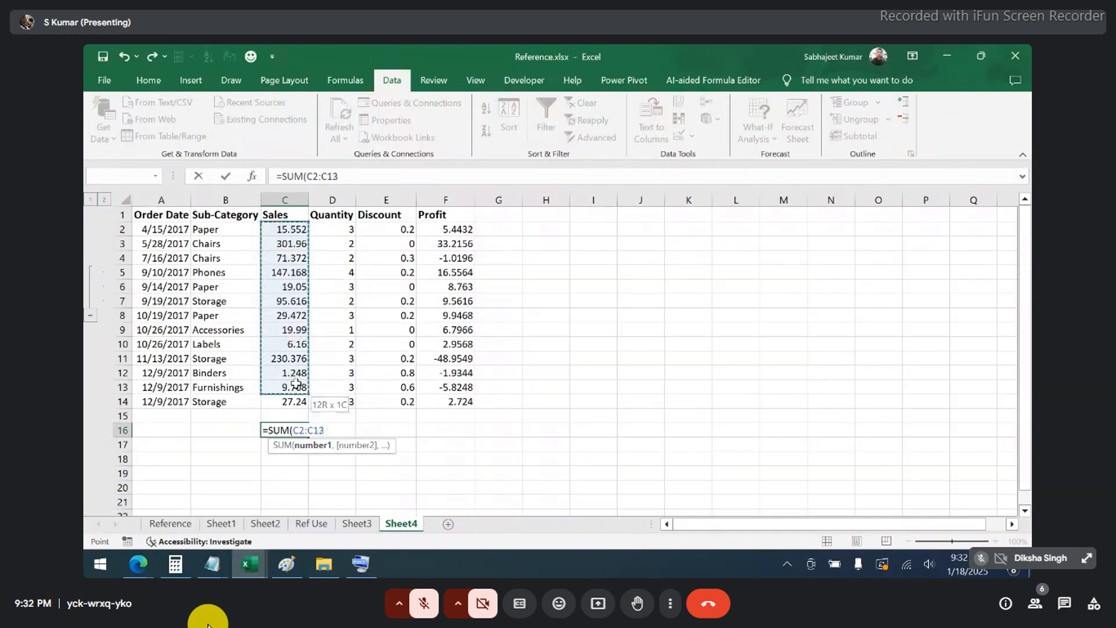
key(shift+Down)
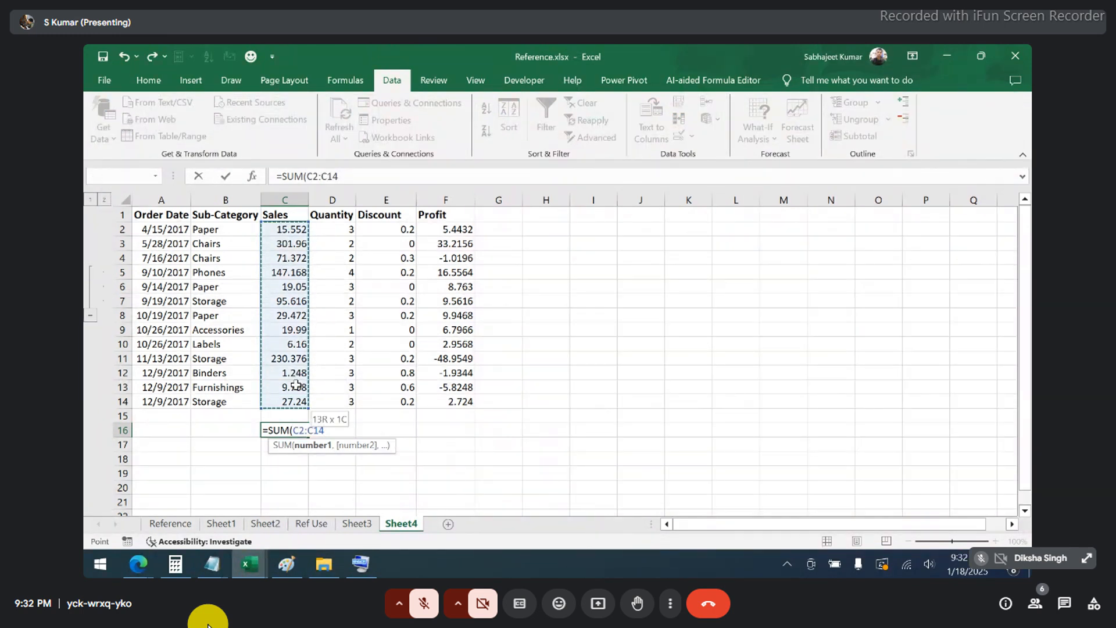
key(Return)
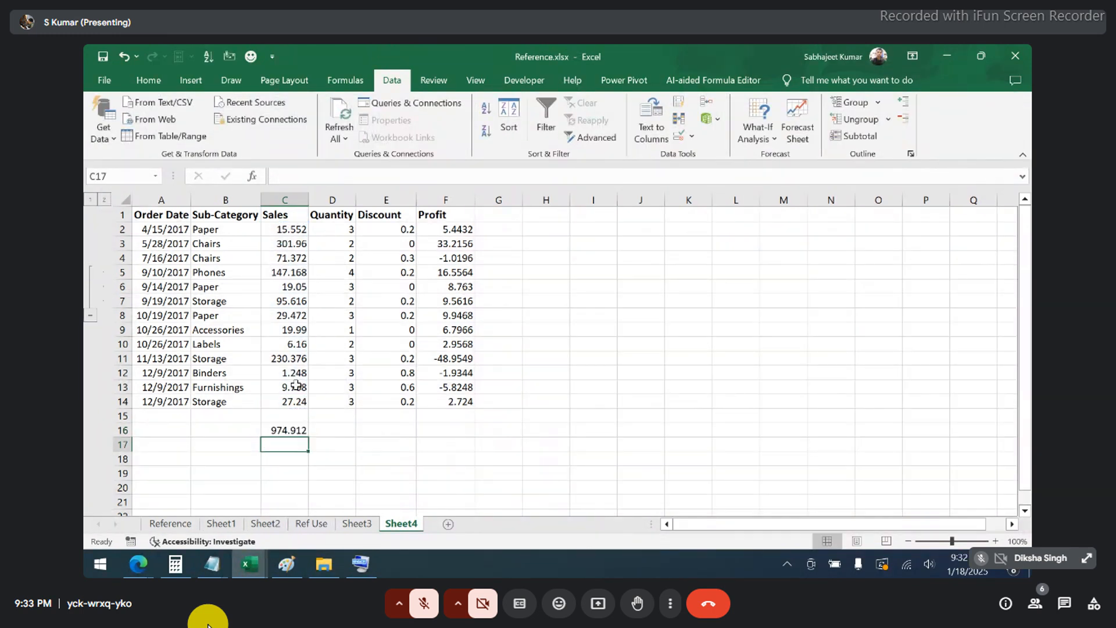
- Copy the Sales total formula from C16 into D16 for Quantity and check the ranges both formulas use
click(275, 430)
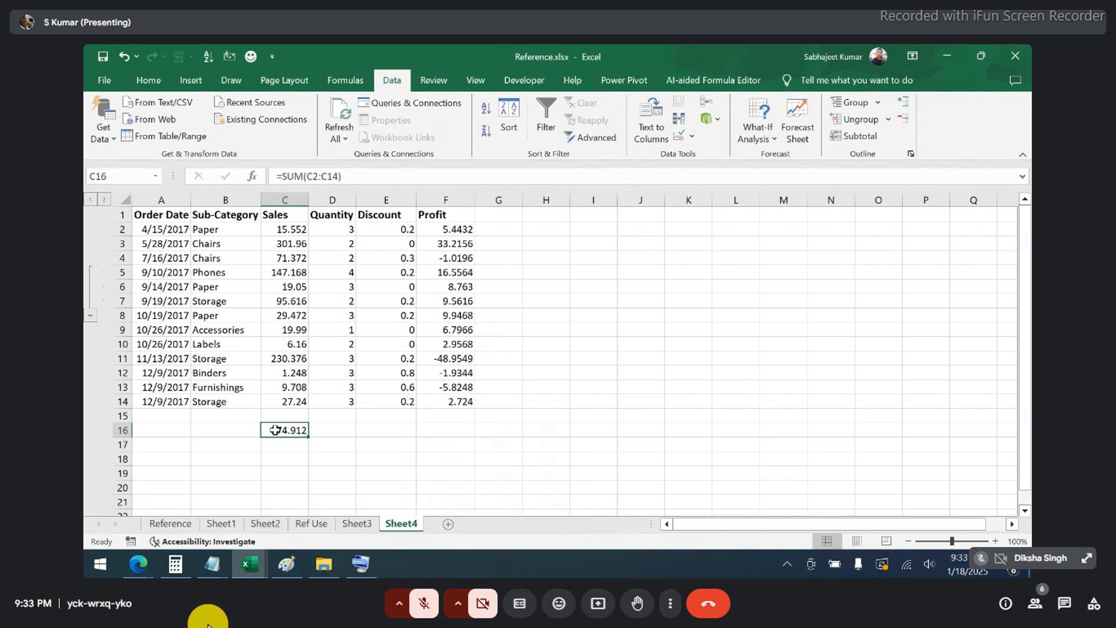
key(ctrl+c)
key(Right)
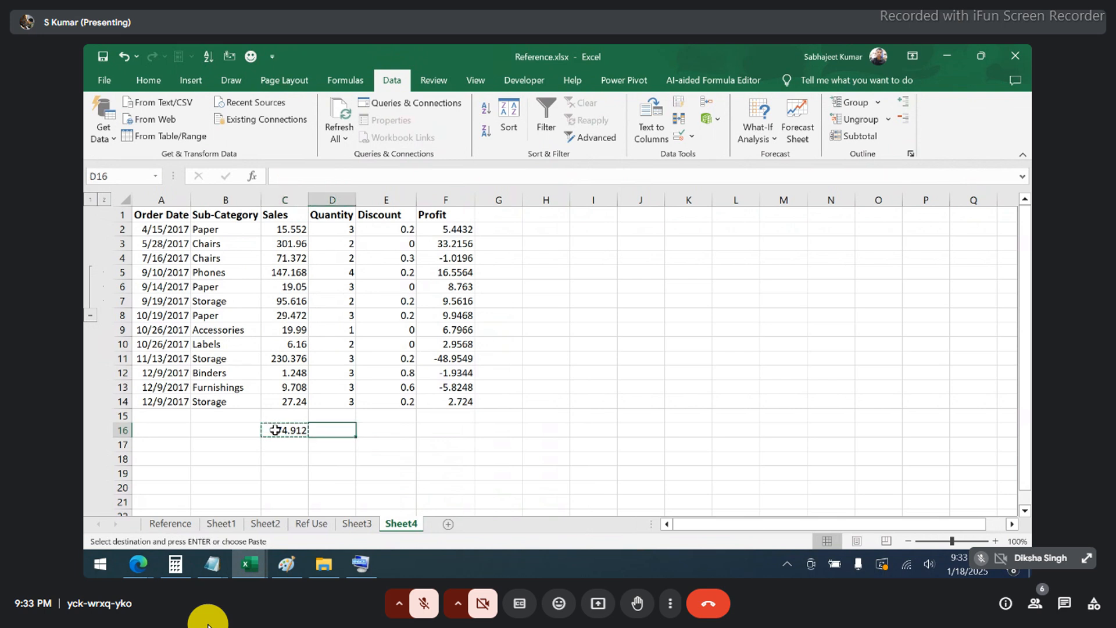
key(ctrl+v)
key(Left)
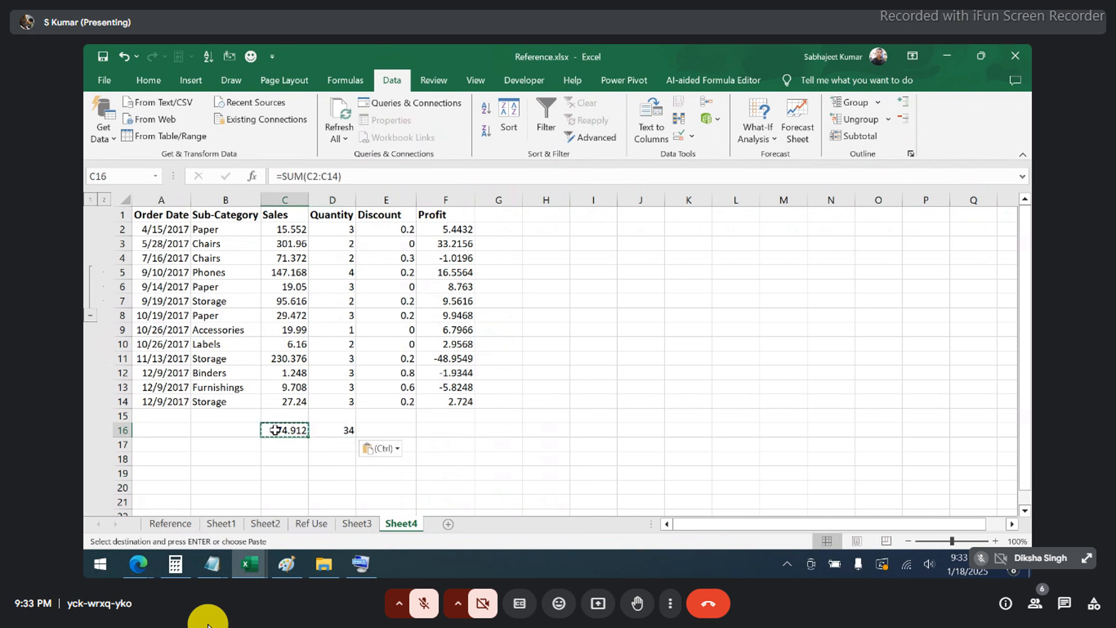
click(331, 433)
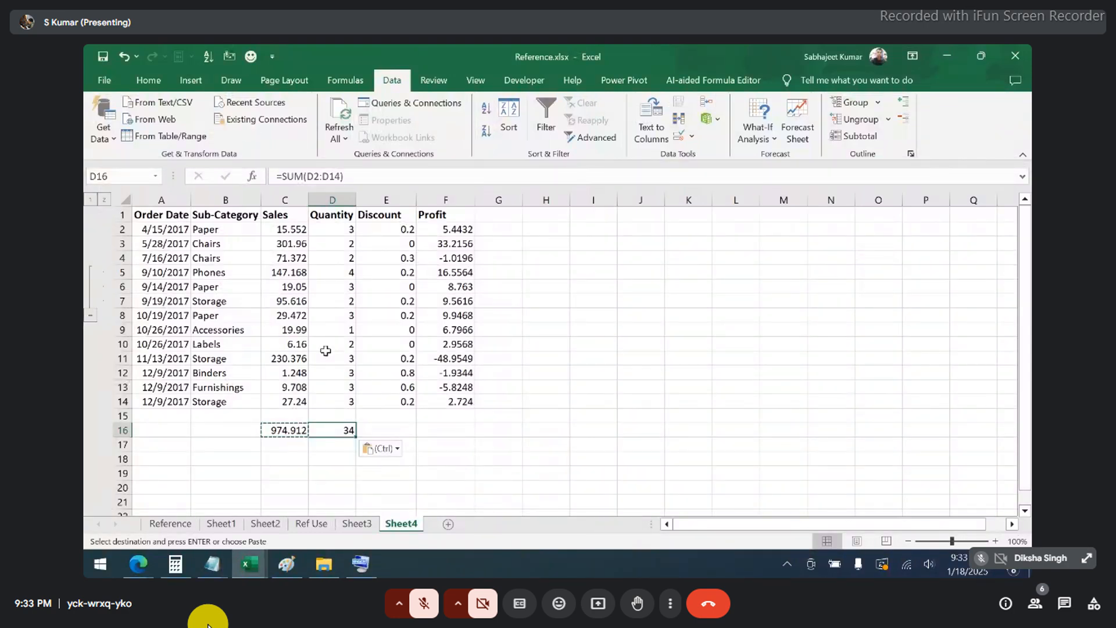
click(299, 430)
double_click(301, 430)
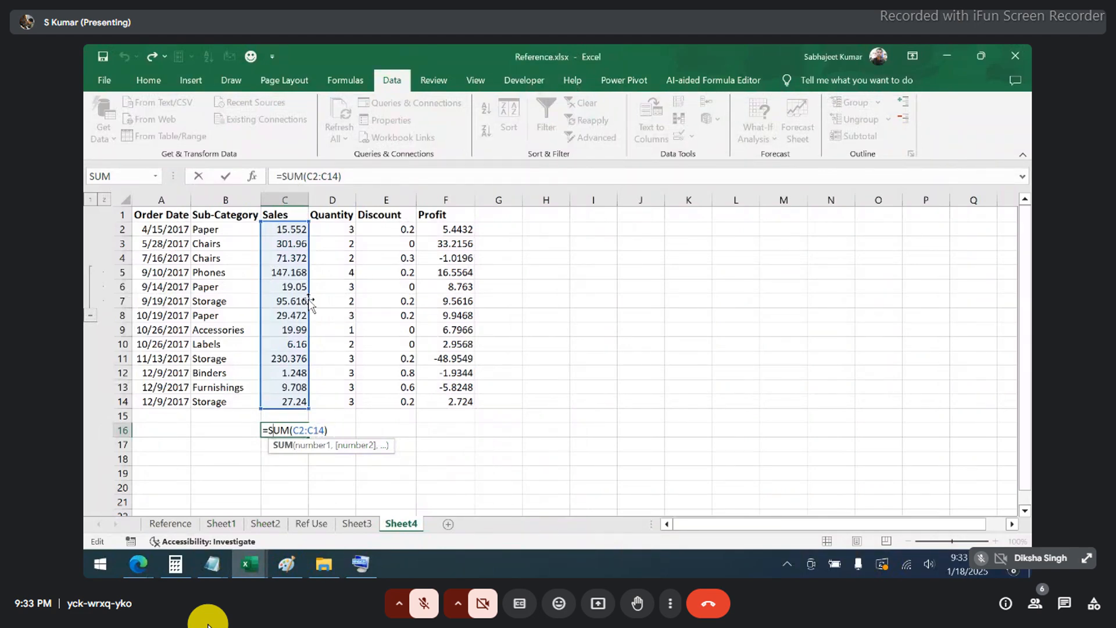
click(1040, 611)
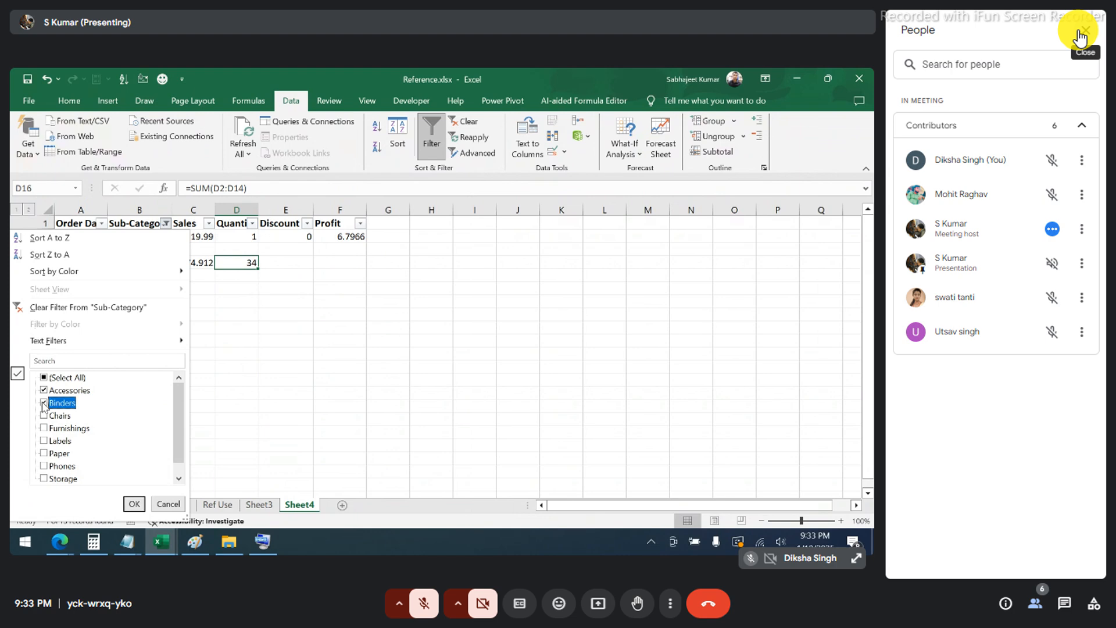
click(1080, 39)
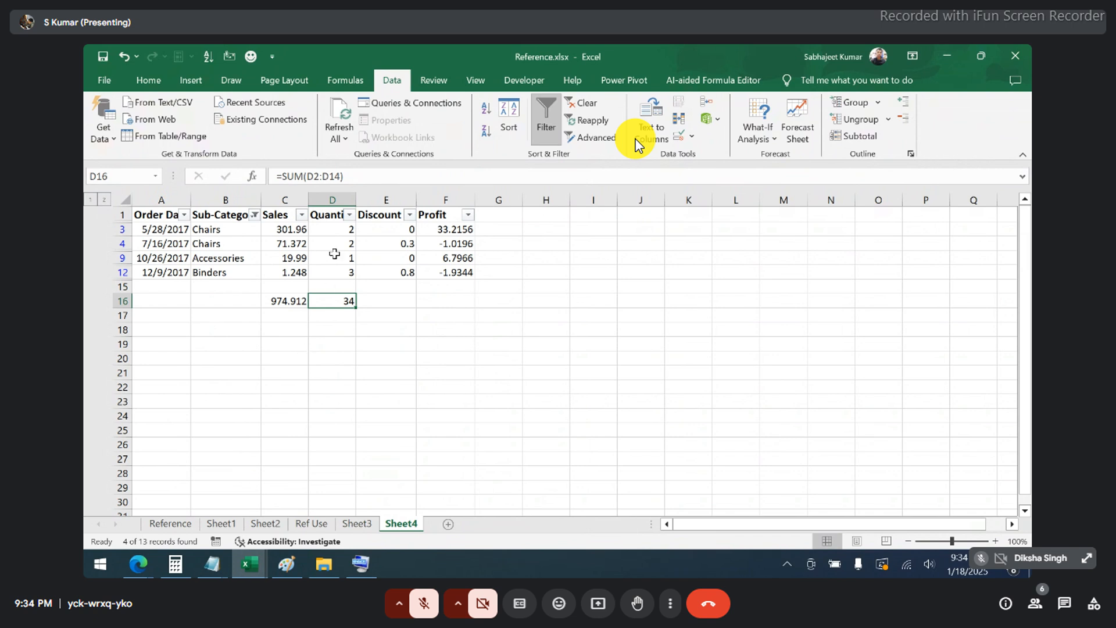
- Remove the filter from the order table and start a SUBTOTAL formula in D17 under the Quantity total
click(330, 249)
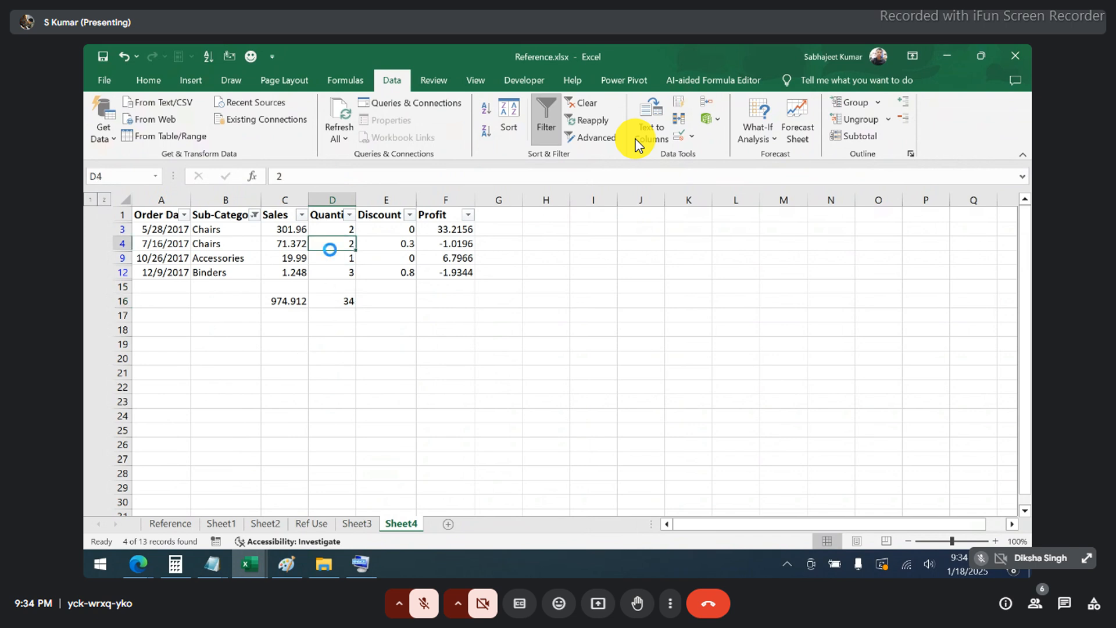
key(ctrl+shift+l)
click(293, 443)
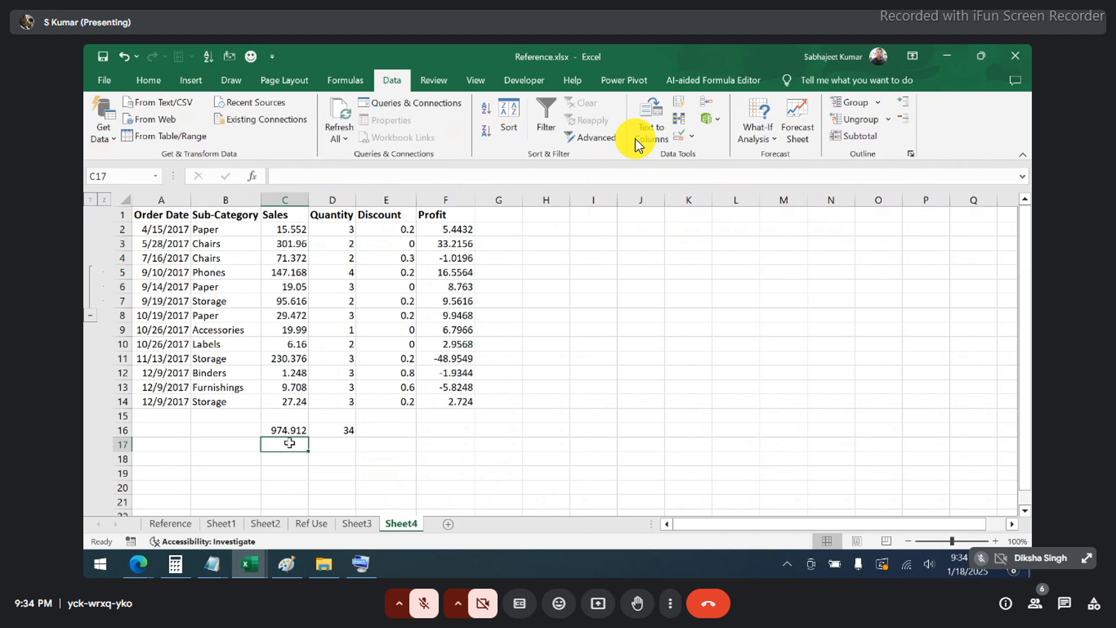
click(343, 444)
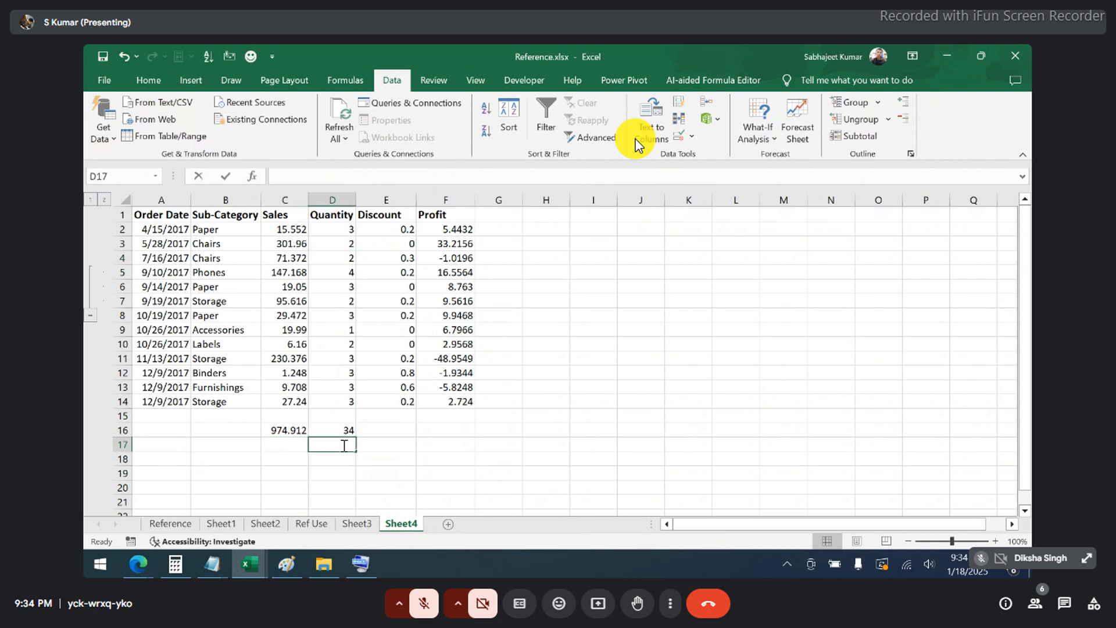
text(=subt)
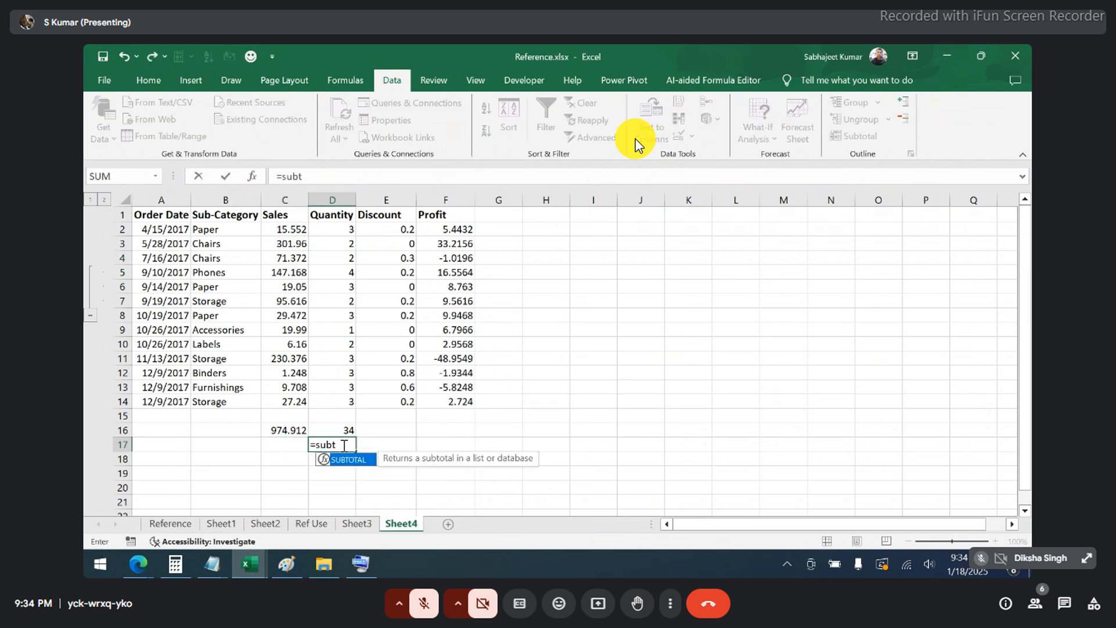
key(Tab)
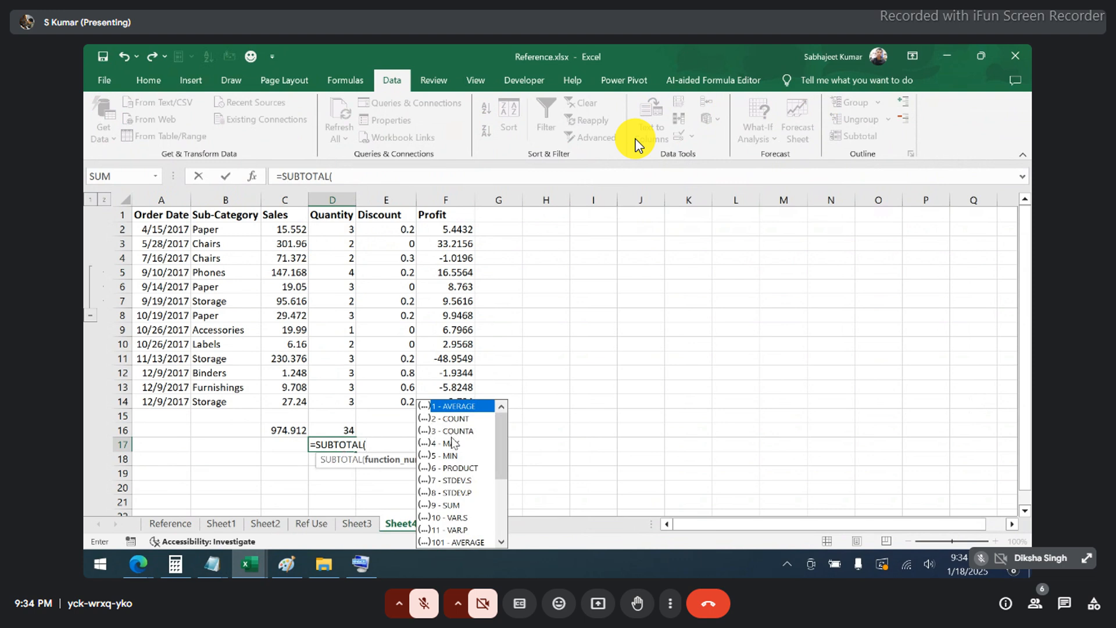
key(XF86AudioLowerVolume)
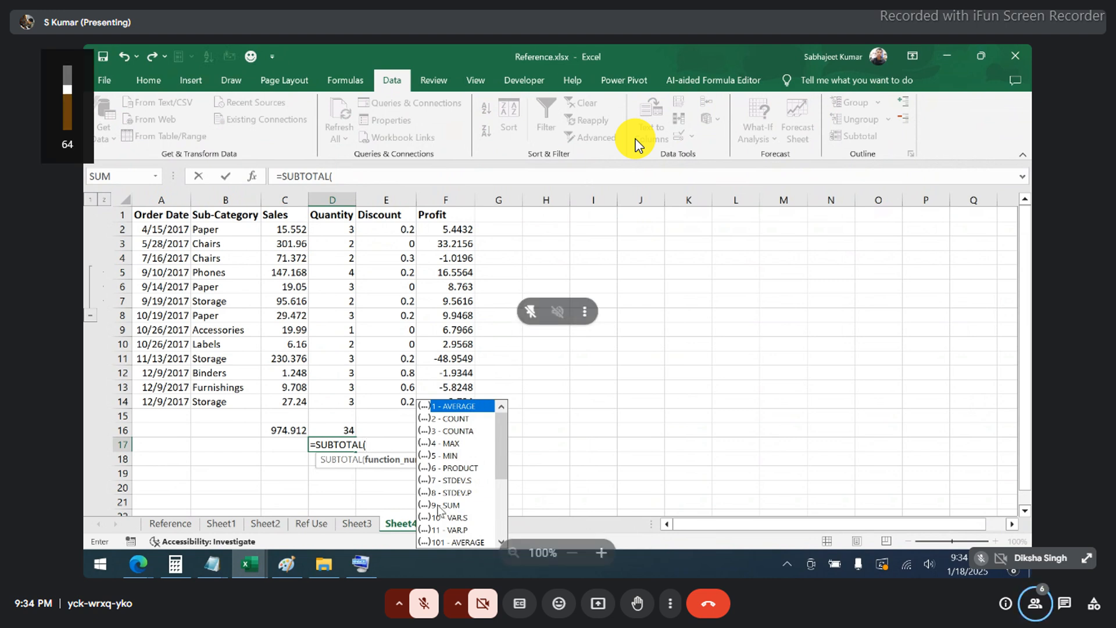
key(XF86AudioLowerVolume)
key(XF86AudioLowerVolume)
key(XF86AudioLowerVolume)
key(XF86AudioLowerVolume)
key(XF86AudioLowerVolume)
key(XF86AudioLowerVolume)
key(XF86AudioLowerVolume)
key(XF86AudioLowerVolume)
key(XF86AudioLowerVolume)
key(XF86AudioLowerVolume)
key(XF86AudioLowerVolume)
key(XF86AudioLowerVolume)
key(XF86AudioLowerVolume)
key(XF86AudioLowerVolume)
key(XF86AudioLowerVolume)
key(XF86AudioLowerVolume)
key(XF86AudioLowerVolume)
key(XF86AudioLowerVolume)
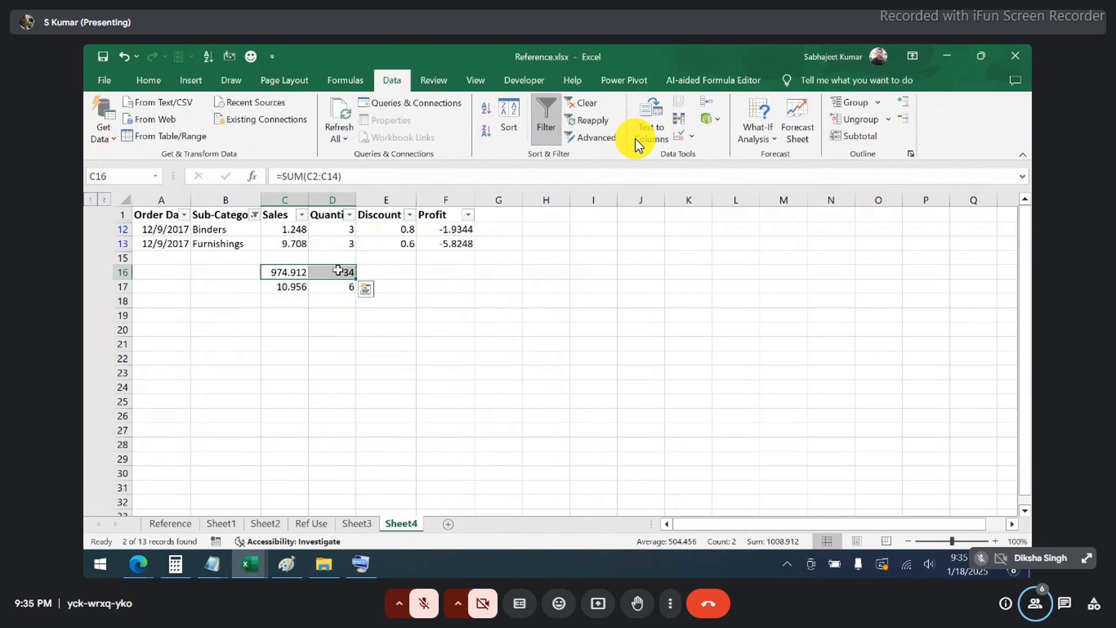
- Check the Quantity formulas in D16 and D17, and change D17's SUBTOTAL function number to 3 (COUNTA)
click(342, 272)
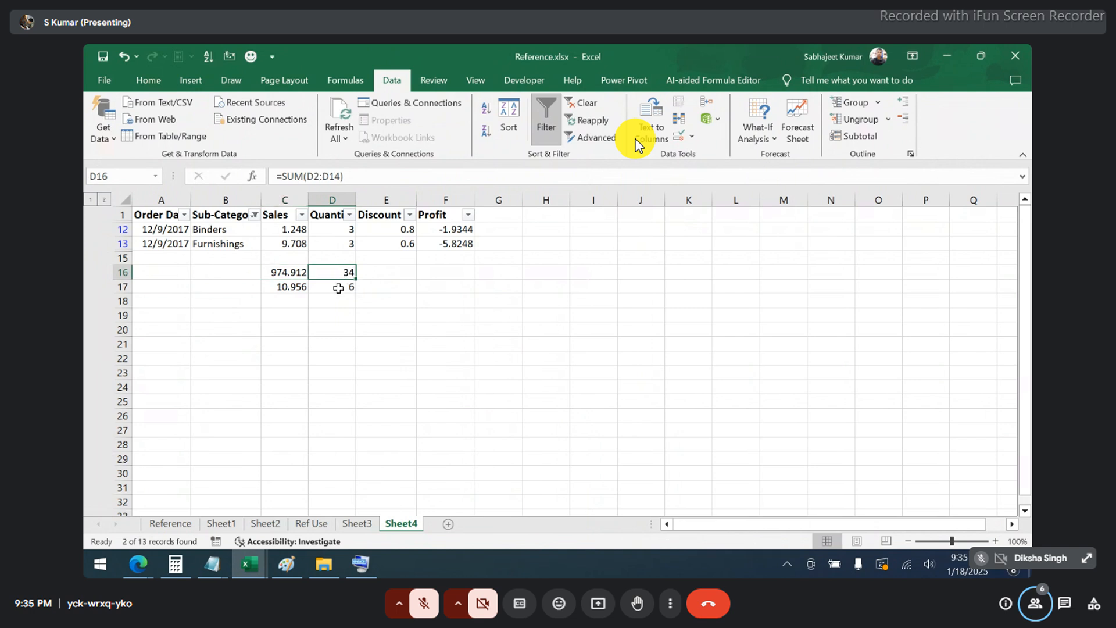
click(341, 297)
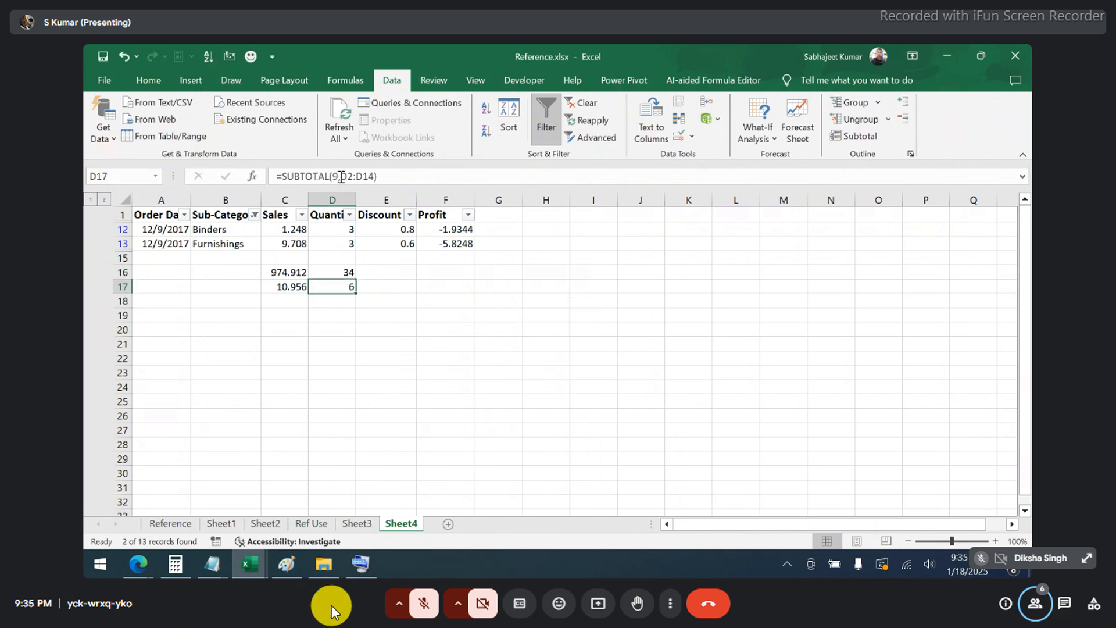
click(342, 176)
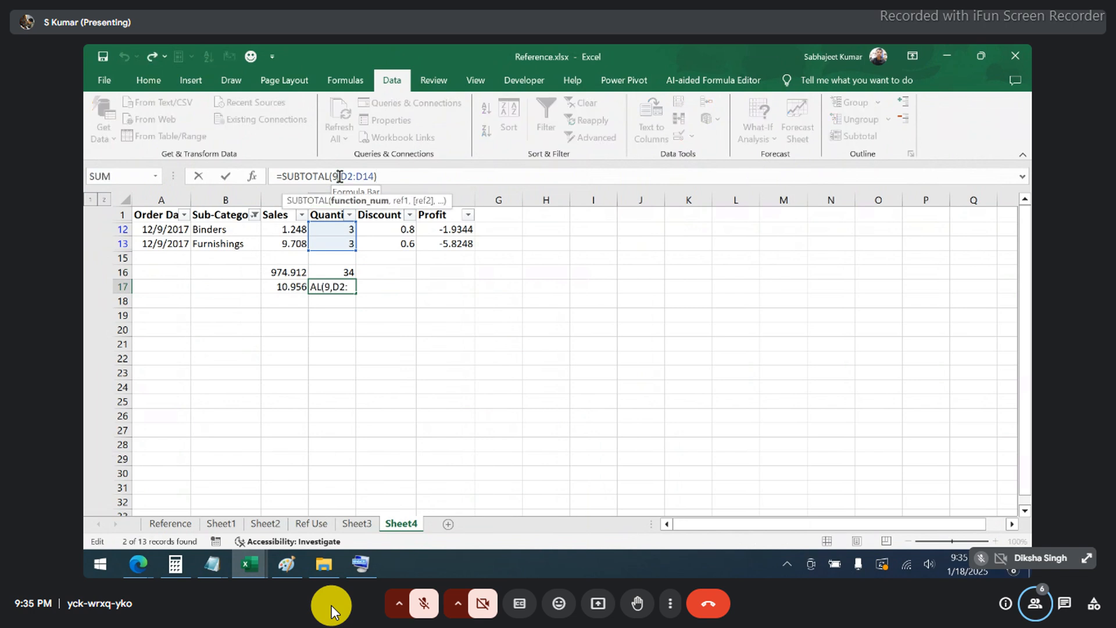
key(BackSpace)
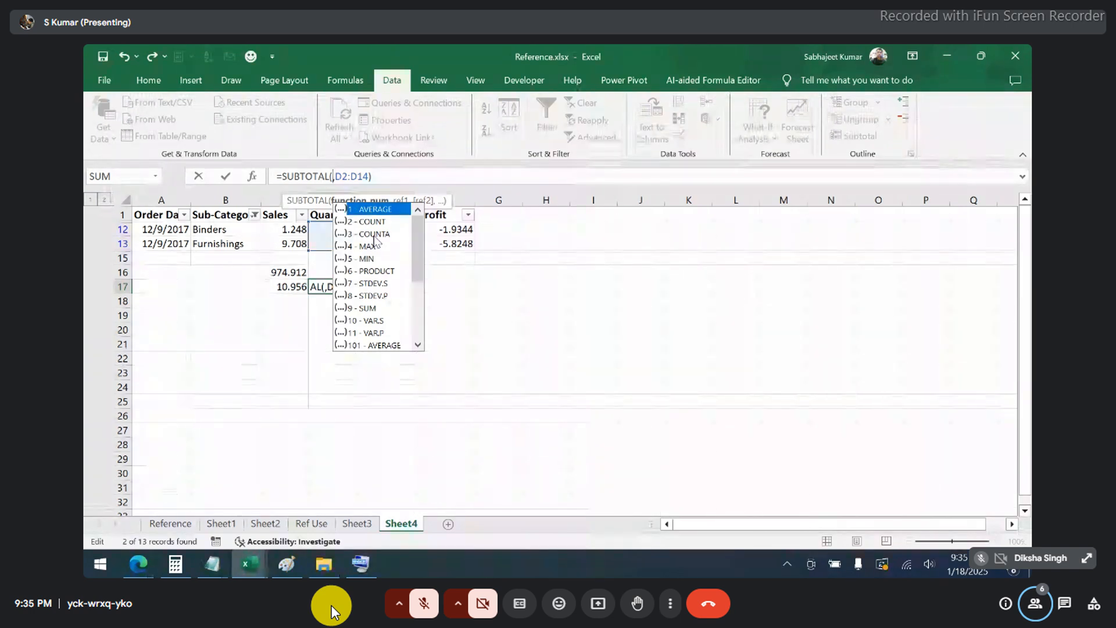
click(374, 234)
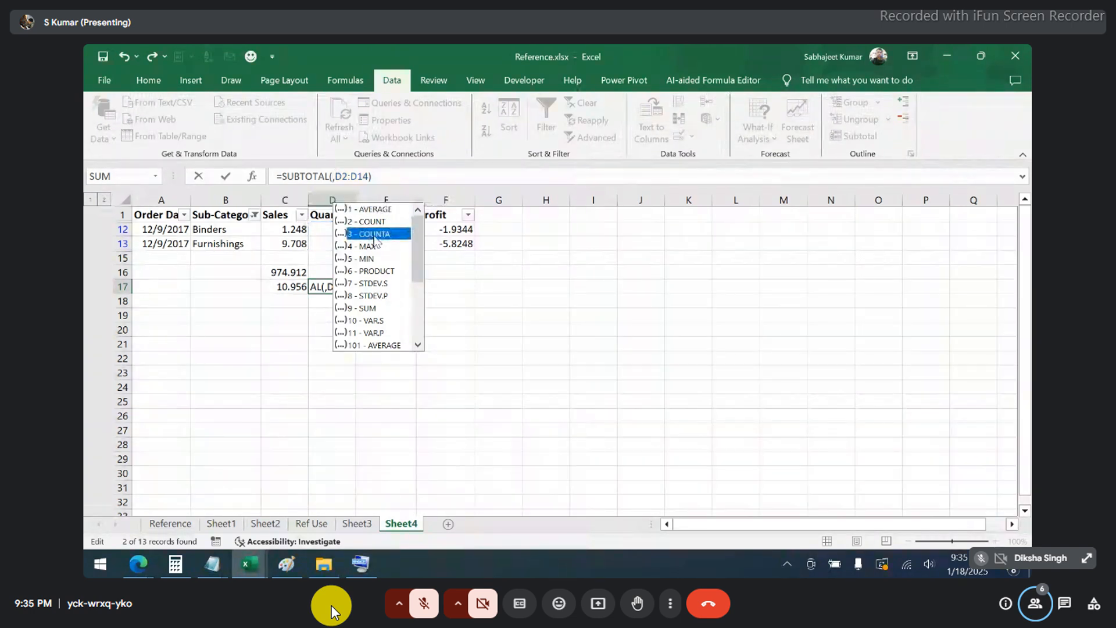
double_click(374, 234)
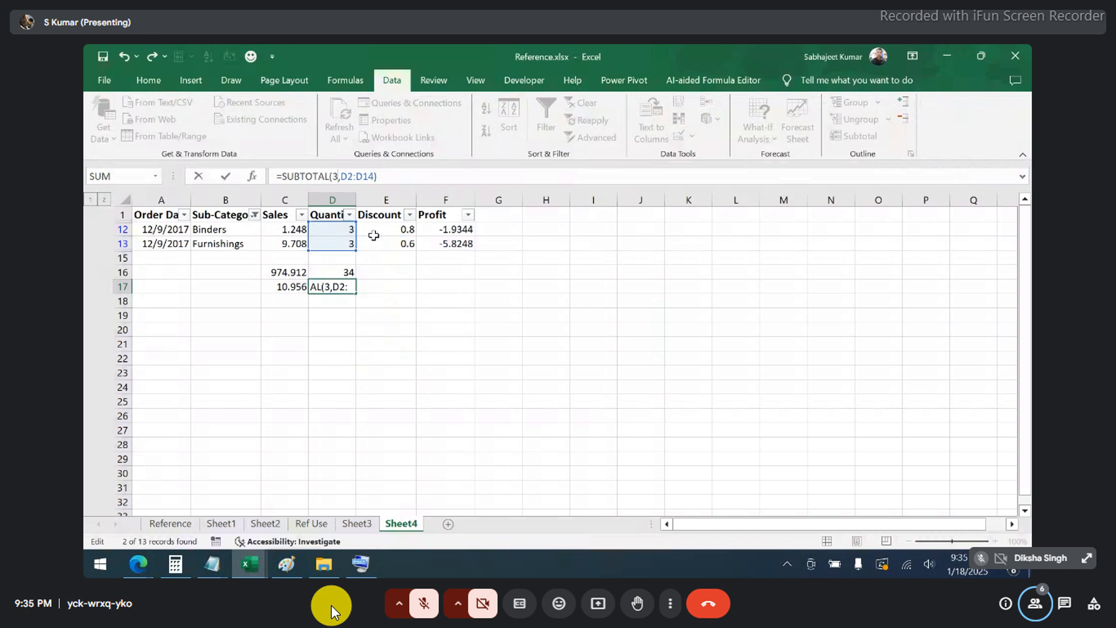
key(ctrl+Return)
- Set the function number of the Quantity SUBTOTAL formula in D17 back to 9
click(341, 176)
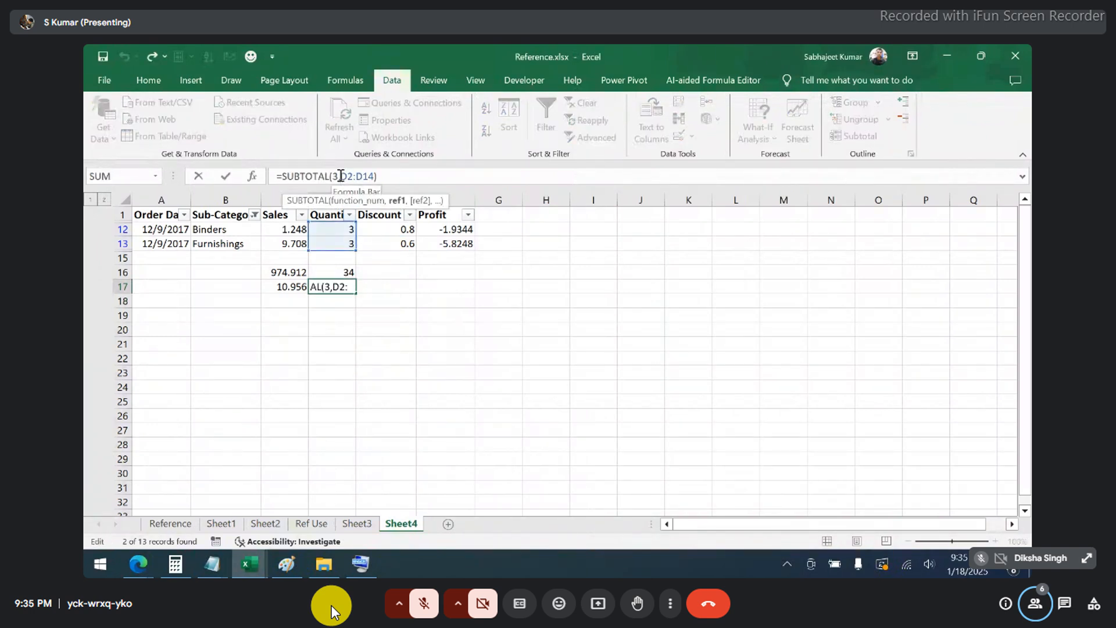
key(BackSpace)
text(9)
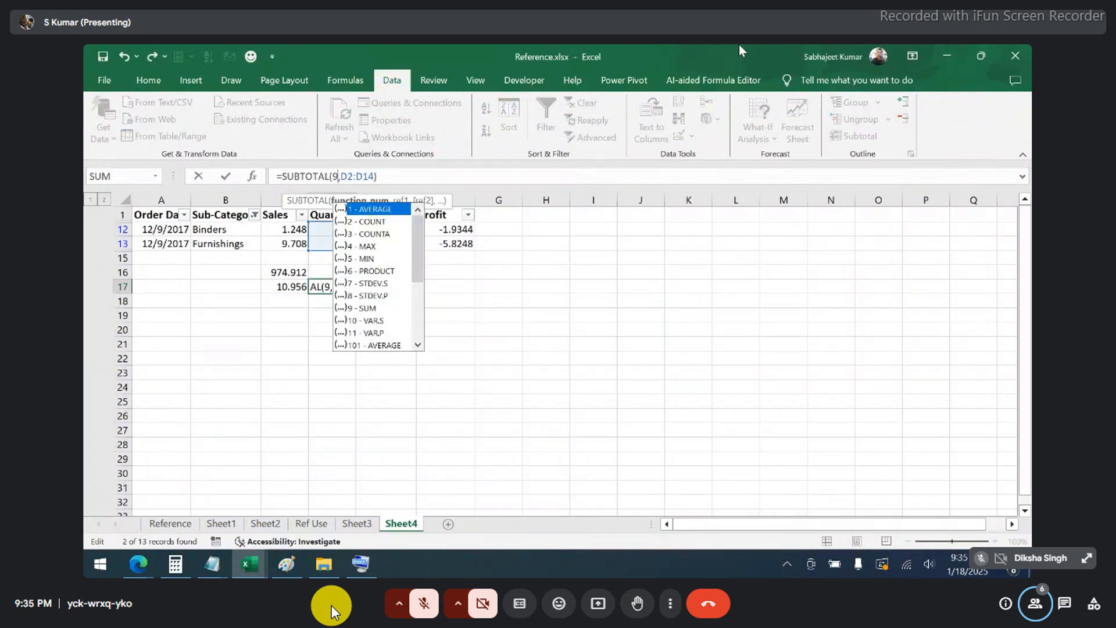
key(Return)
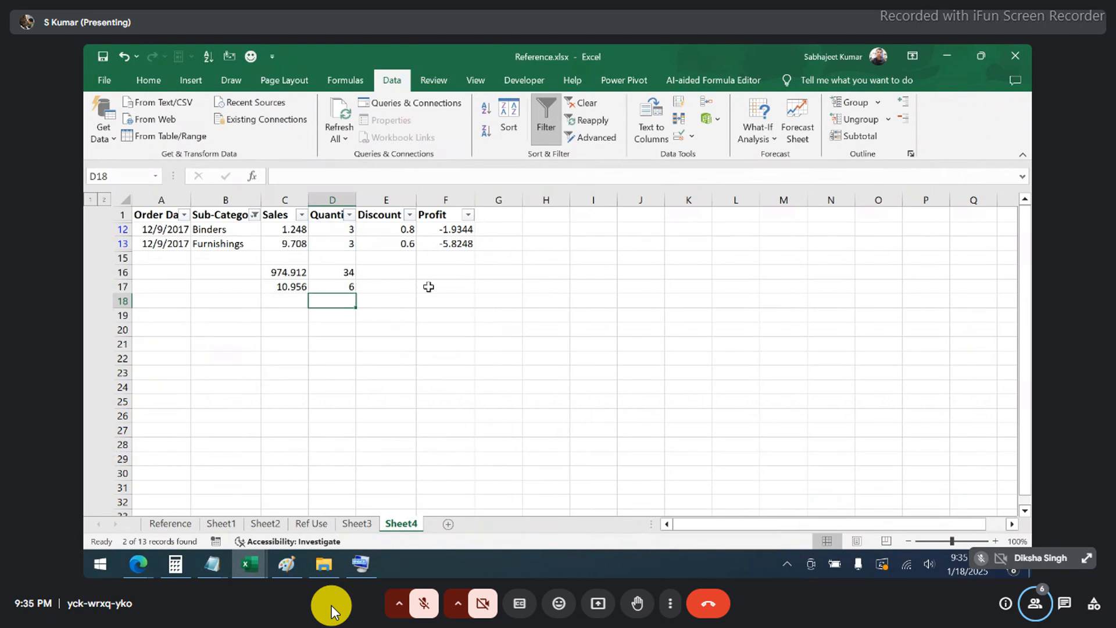
- Remove the filter from the order table so all order rows are shown
click(429, 287)
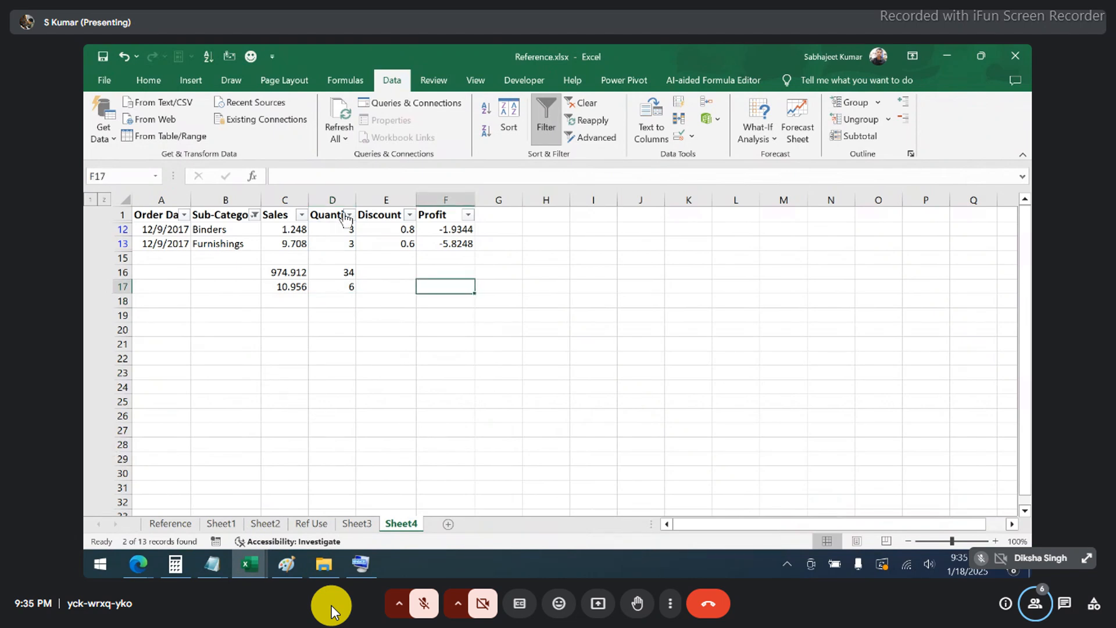
click(336, 227)
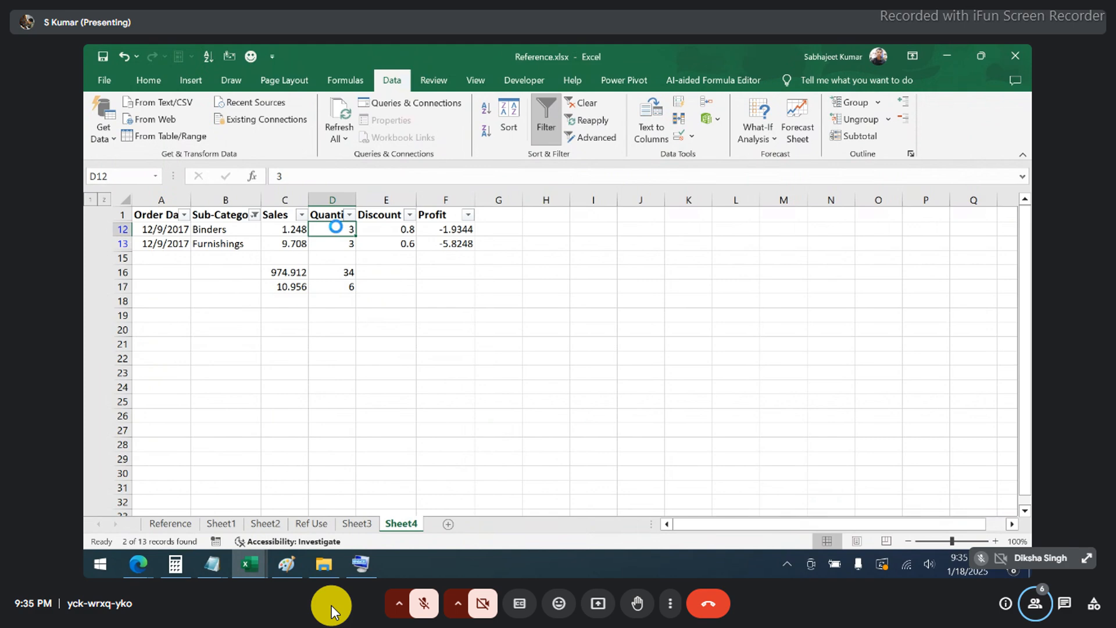
key(ctrl+shift+l)
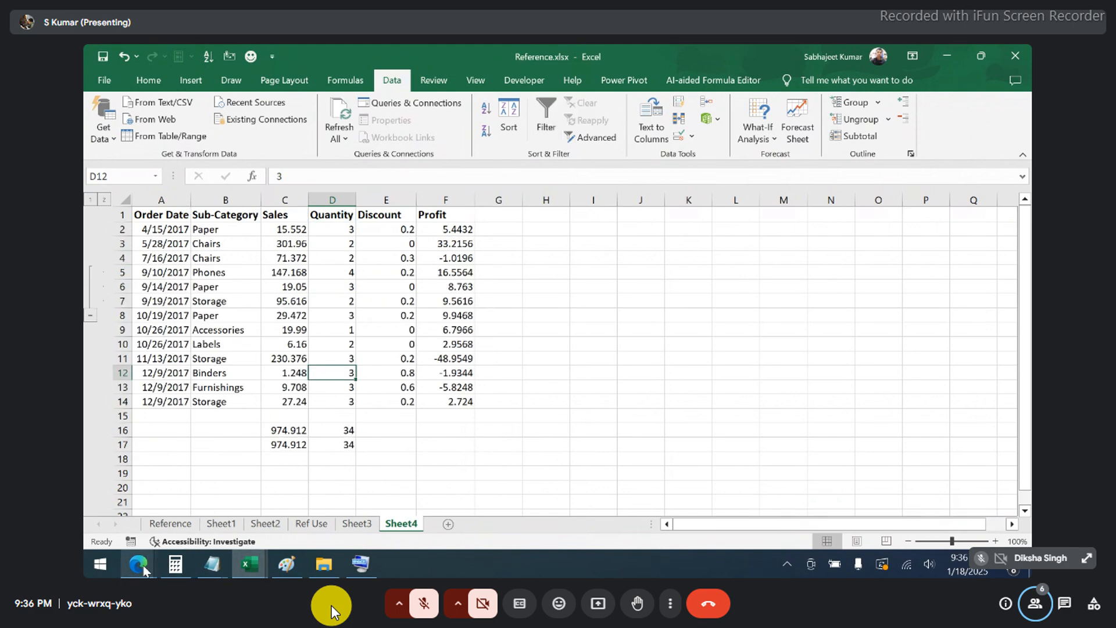
- Highlight the Running Count topic under Module 3 on the Excel course page in the browser and return to the workbook
mouse_move(143, 565)
click(144, 513)
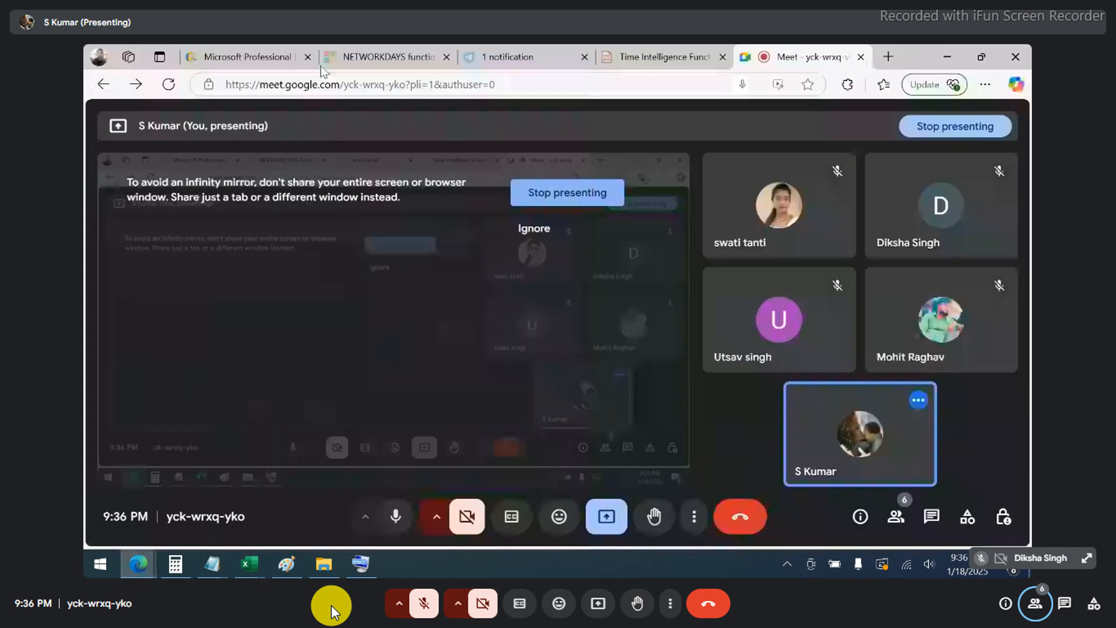
click(242, 58)
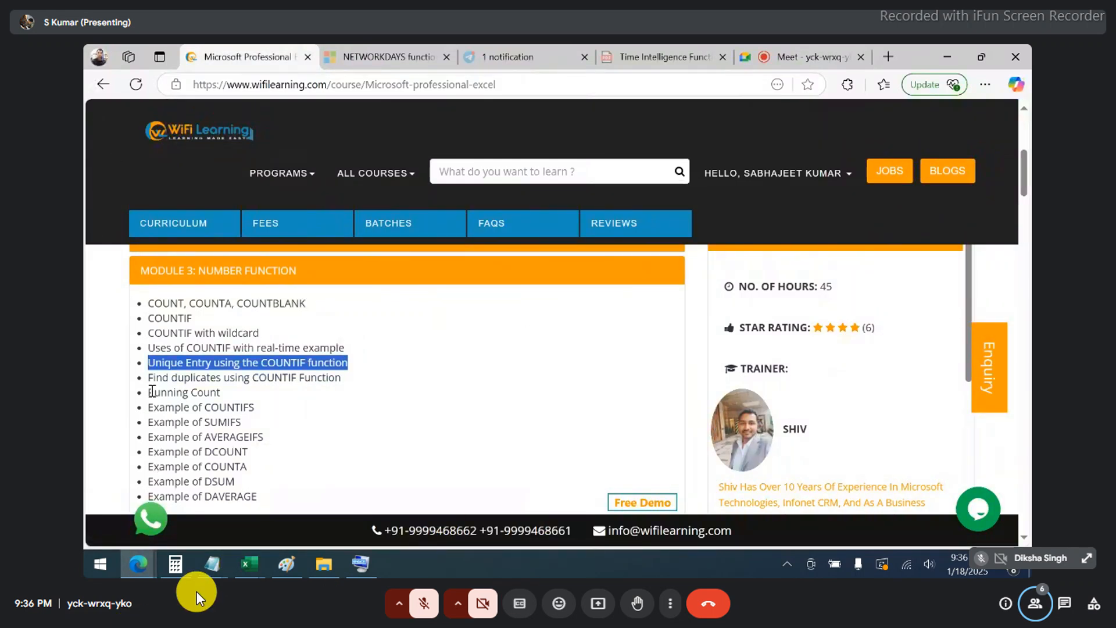
drag(149, 393, 226, 400)
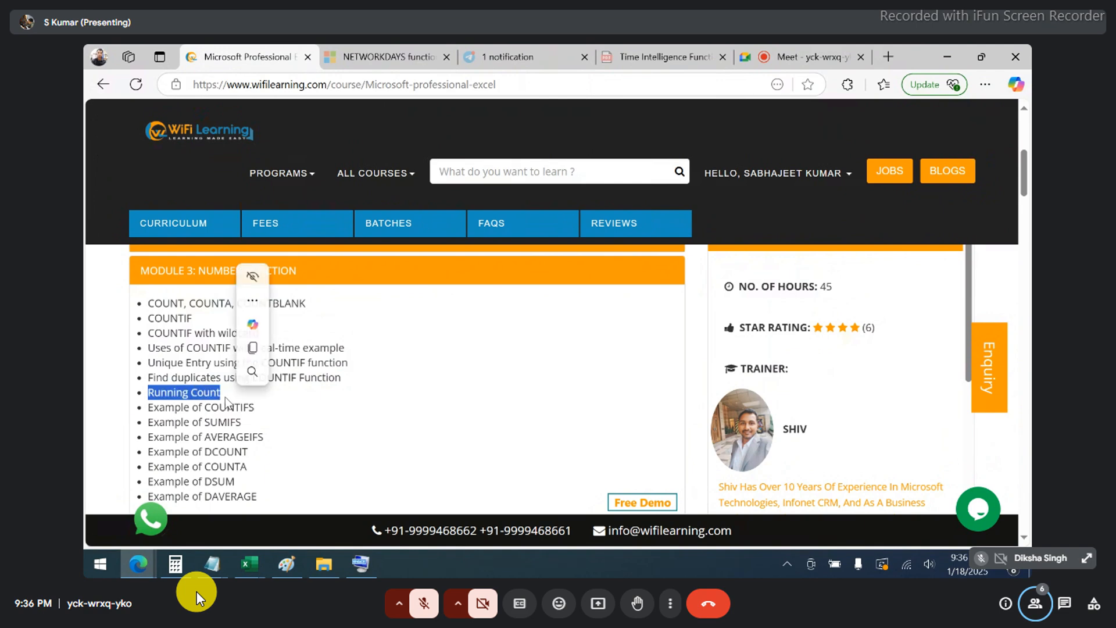
key(alt+Tab)
key(alt+Tab)
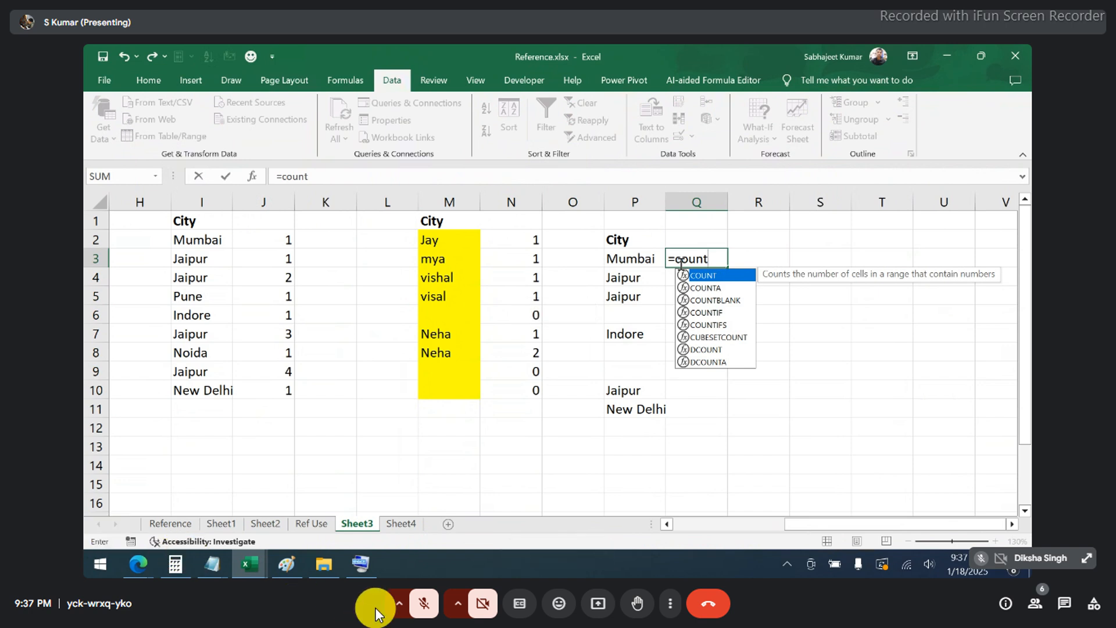
click(426, 607)
click(426, 608)
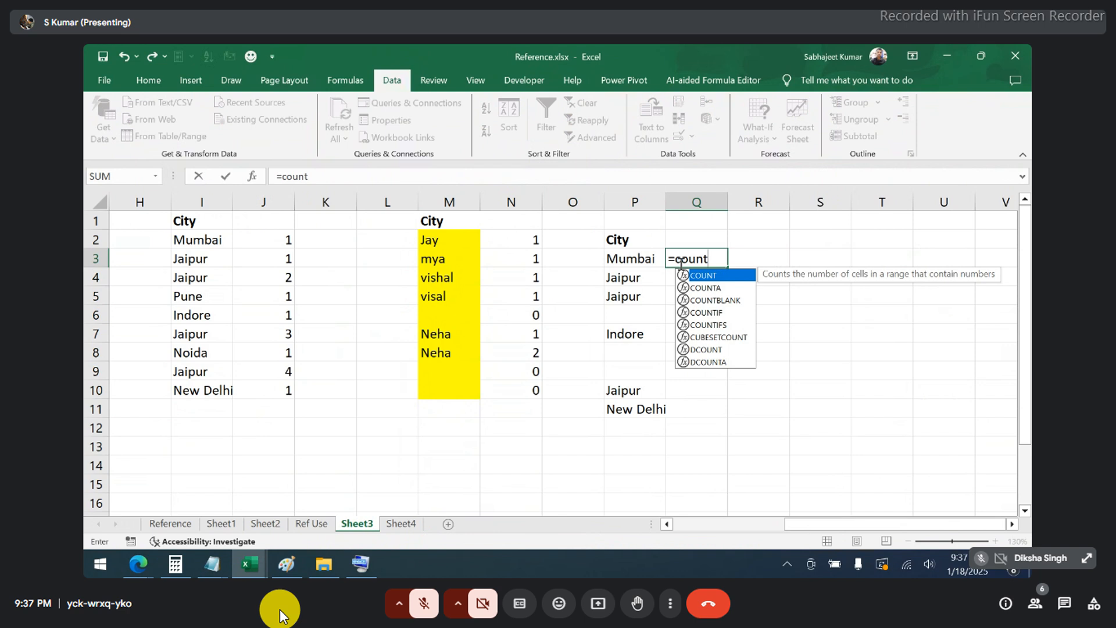
- Complete the running count formula =COUNTA($P$3:P3) in Q3 beside the City list and fill it down to Q11
key(Down)
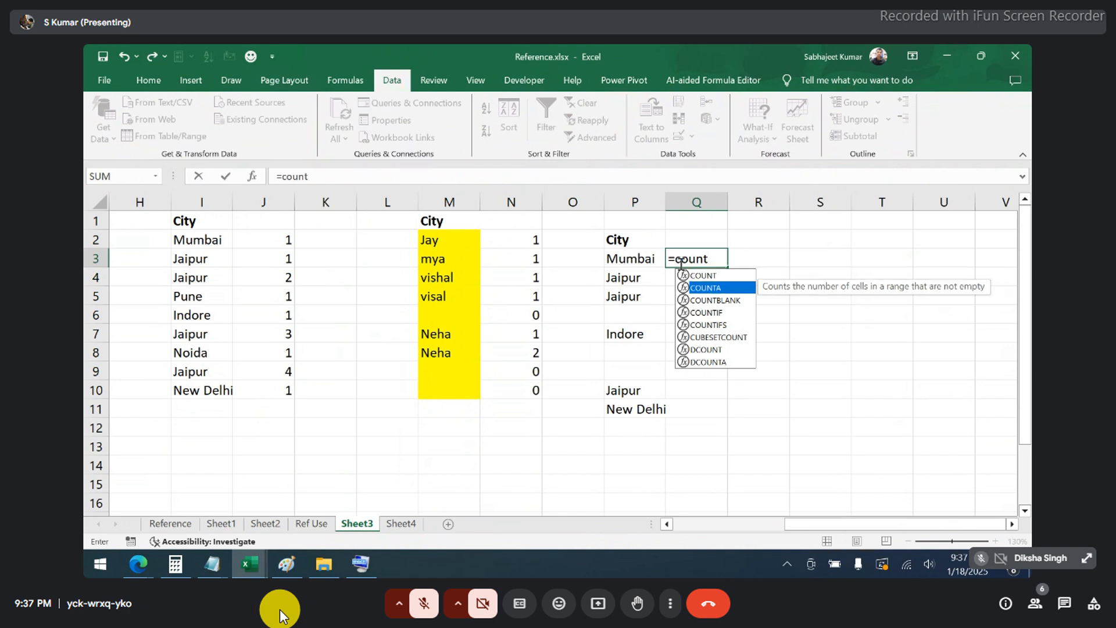
key(Tab)
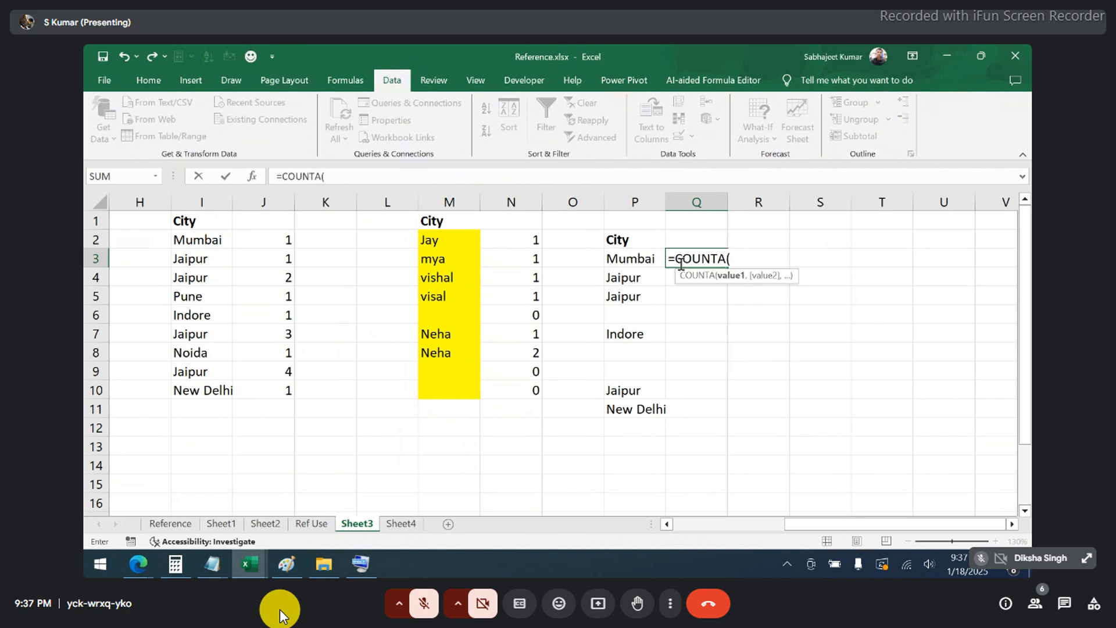
click(647, 260)
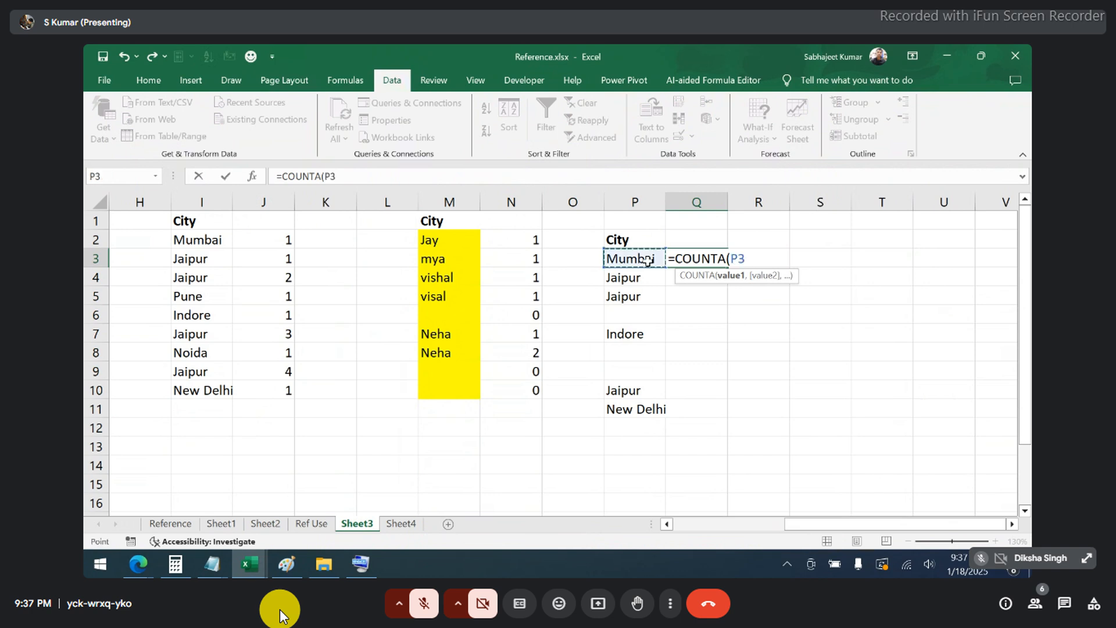
key(F8)
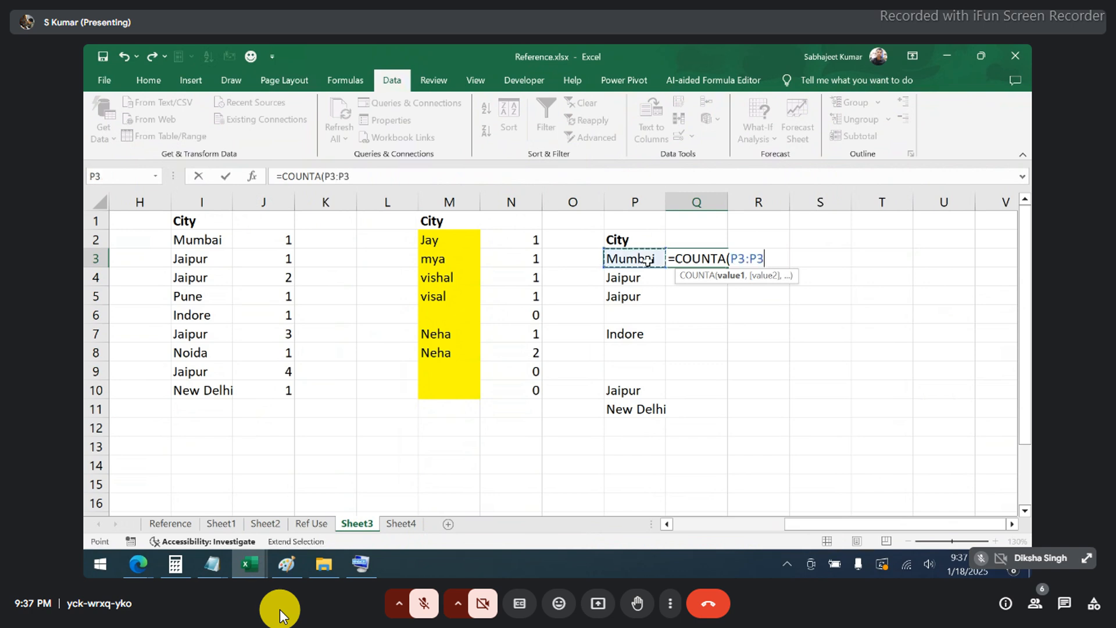
click(331, 174)
key(shift+End)
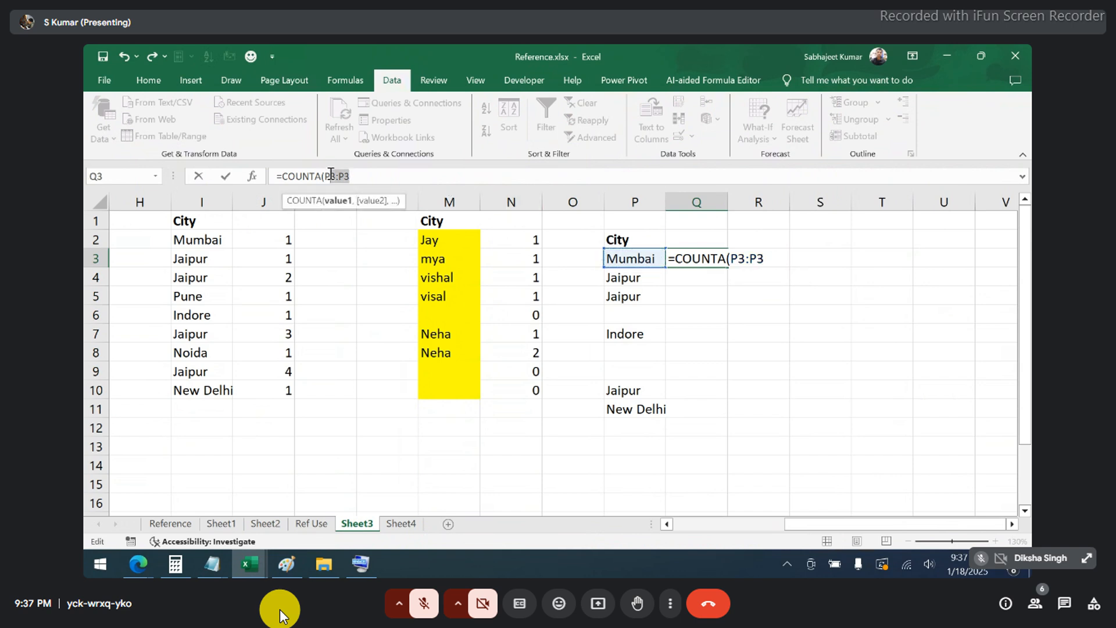
click(330, 174)
key(F4)
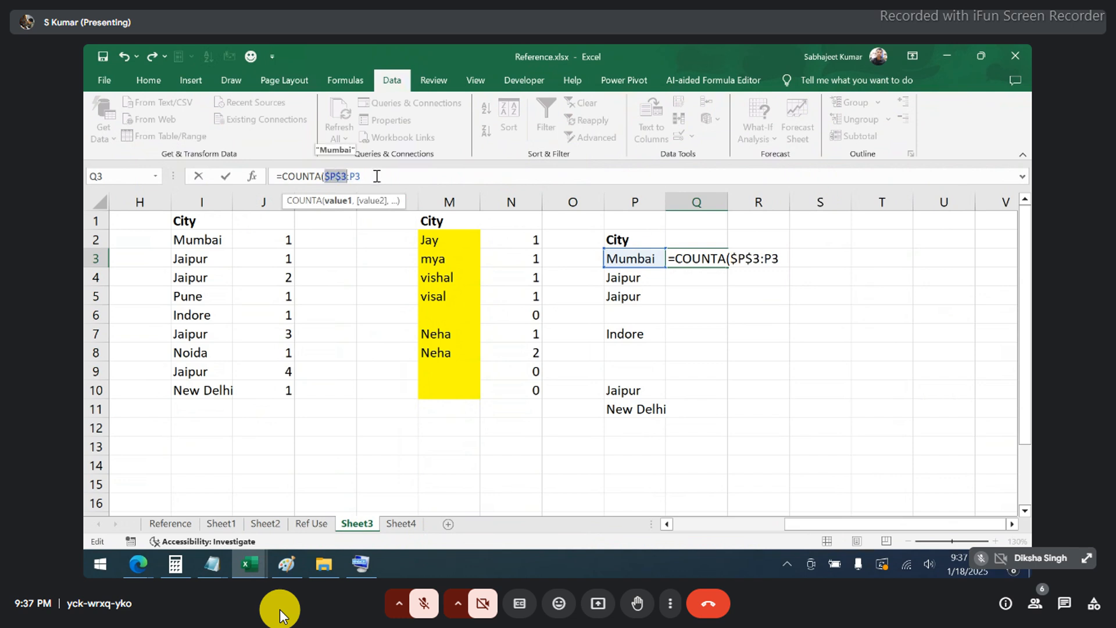
key(ctrl+Return)
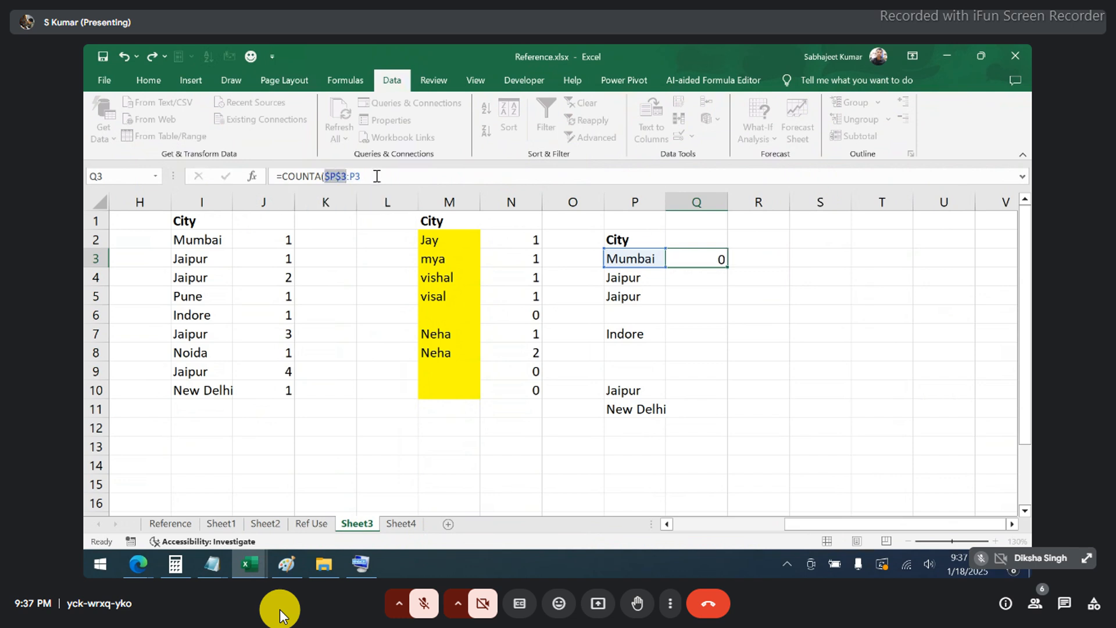
key(Return)
key(Up)
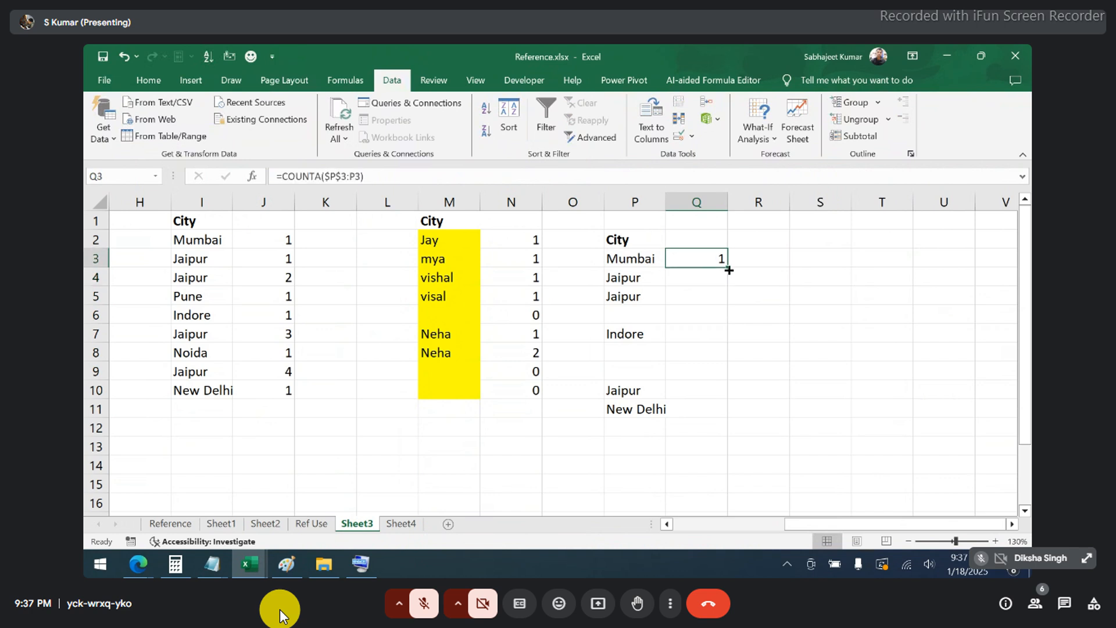
drag(729, 270, 722, 425)
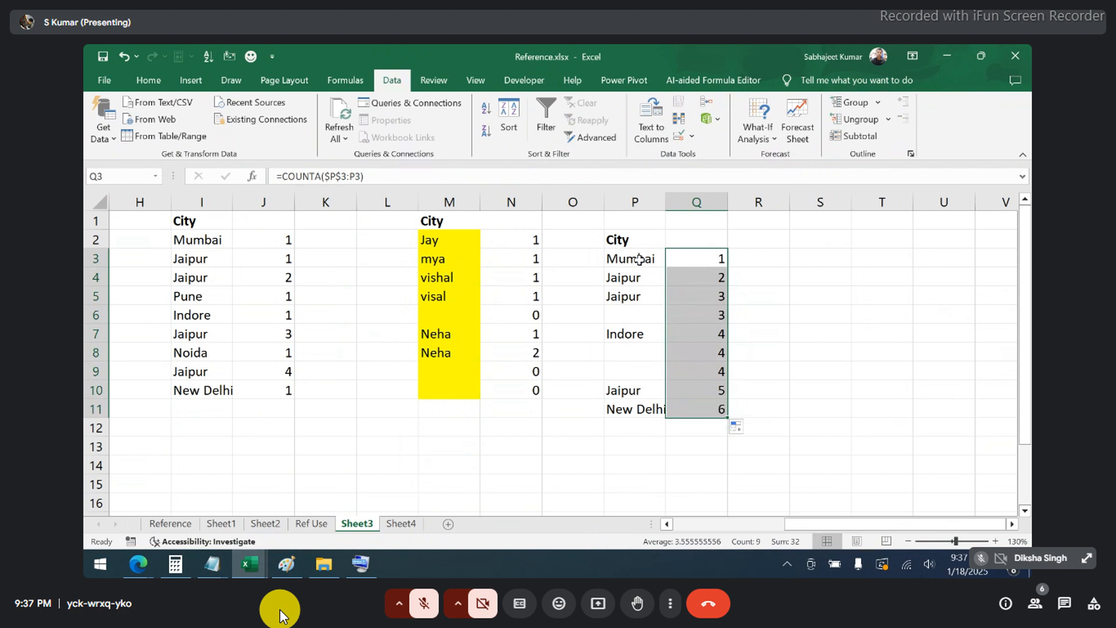
- Examine the running counts beside the cities and the expanding COUNTA ranges in Q8, Q9 and Q10
drag(638, 256, 687, 291)
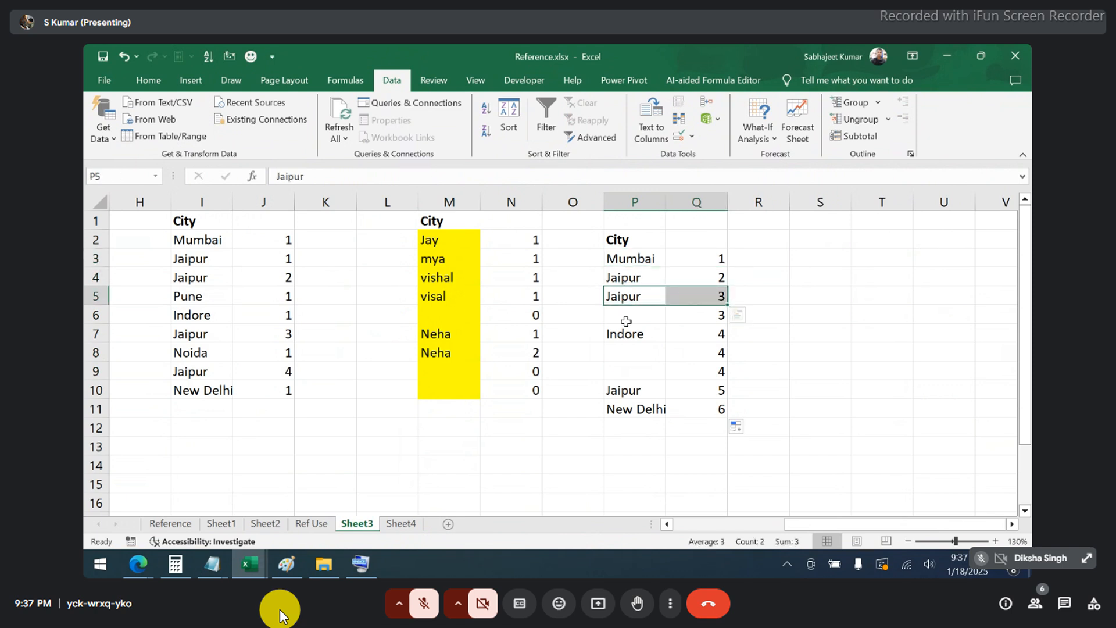
drag(630, 319, 692, 334)
drag(633, 355, 696, 372)
double_click(702, 353)
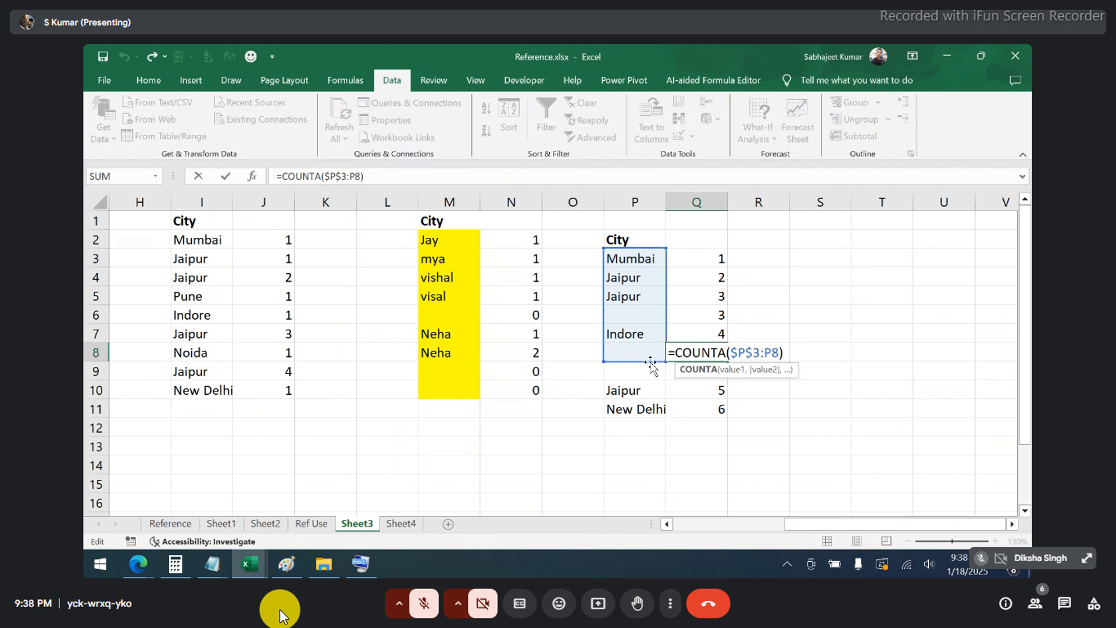
click(675, 407)
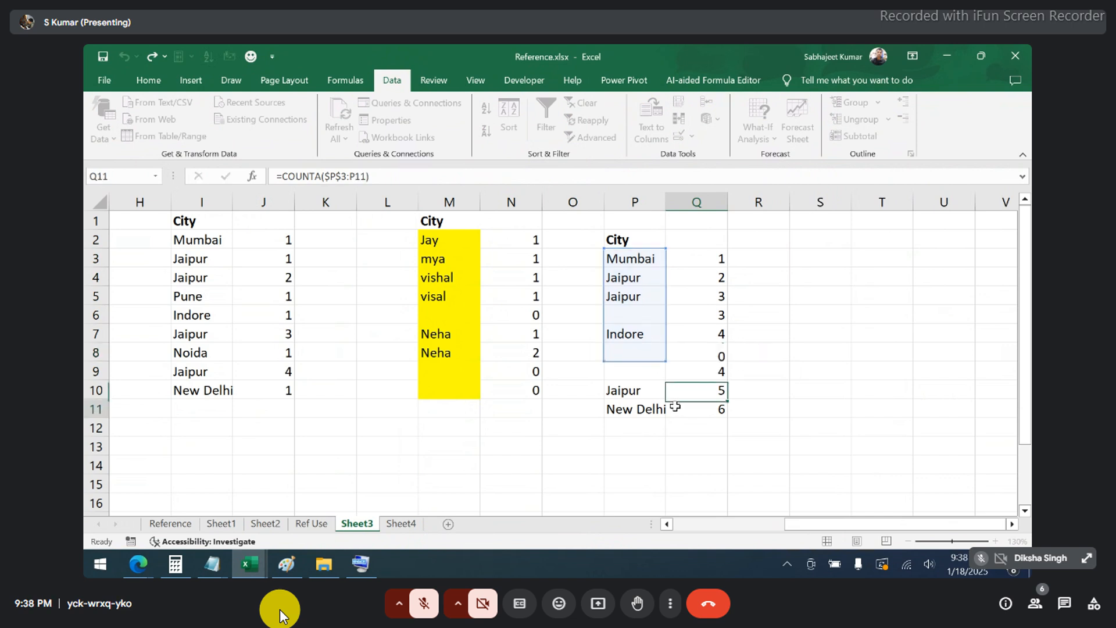
double_click(693, 369)
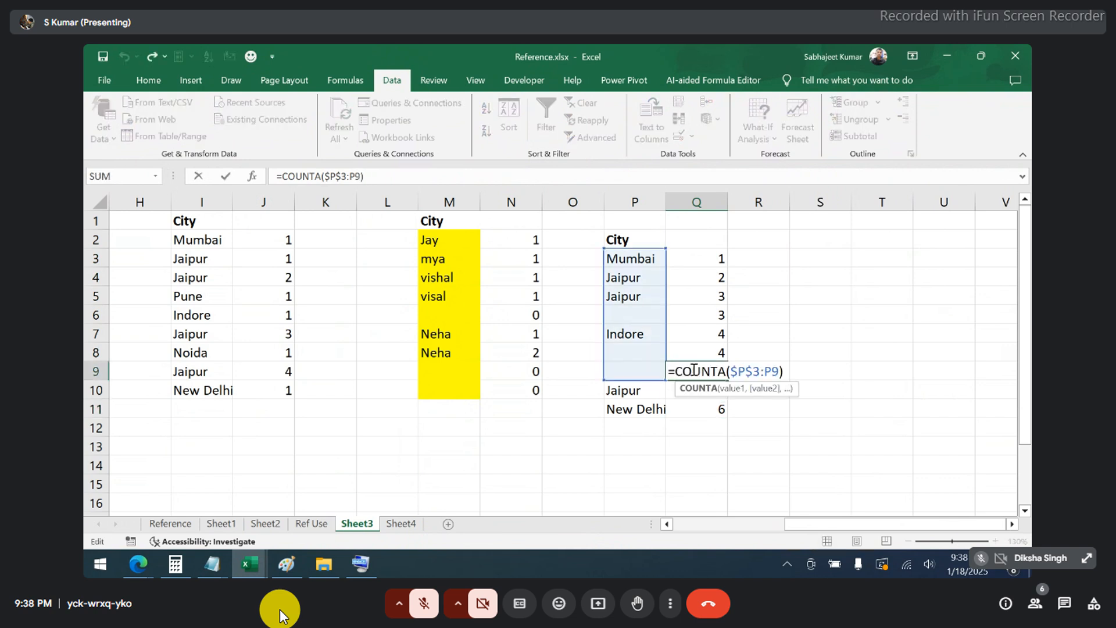
click(657, 390)
double_click(684, 390)
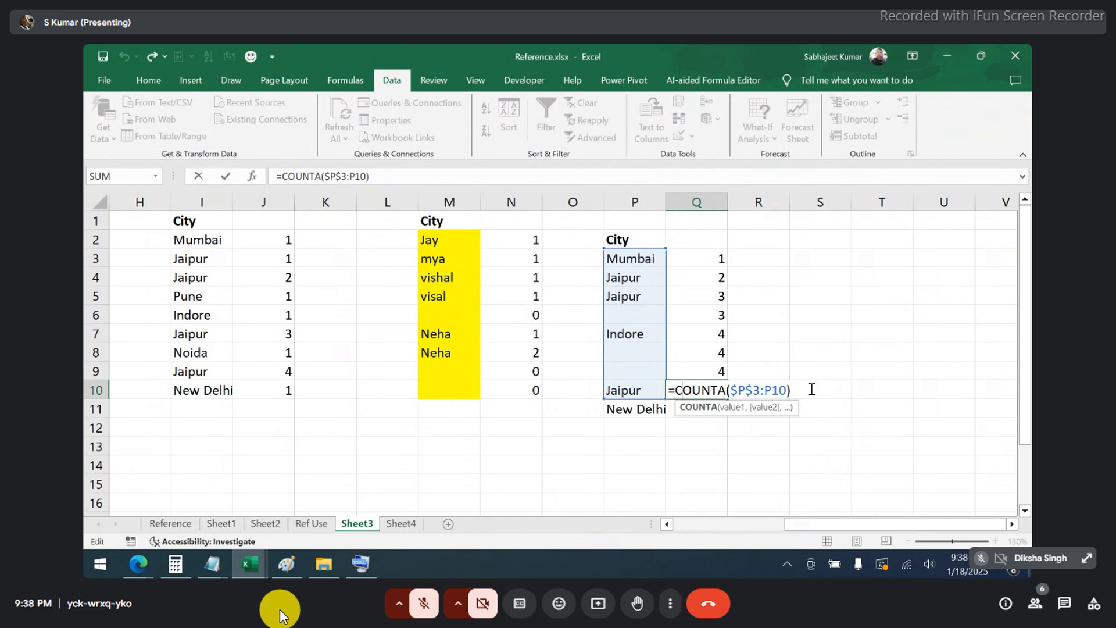
- Switch to the browser and view the Module 3 topics on the Excel course page
click(137, 563)
click(150, 500)
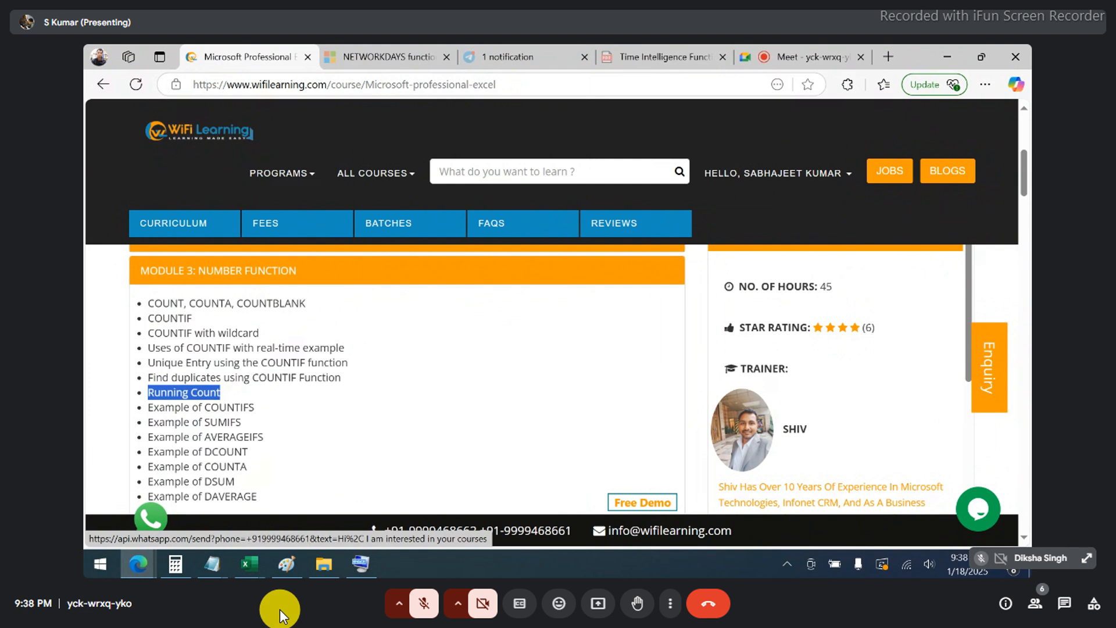
click(430, 608)
click(430, 607)
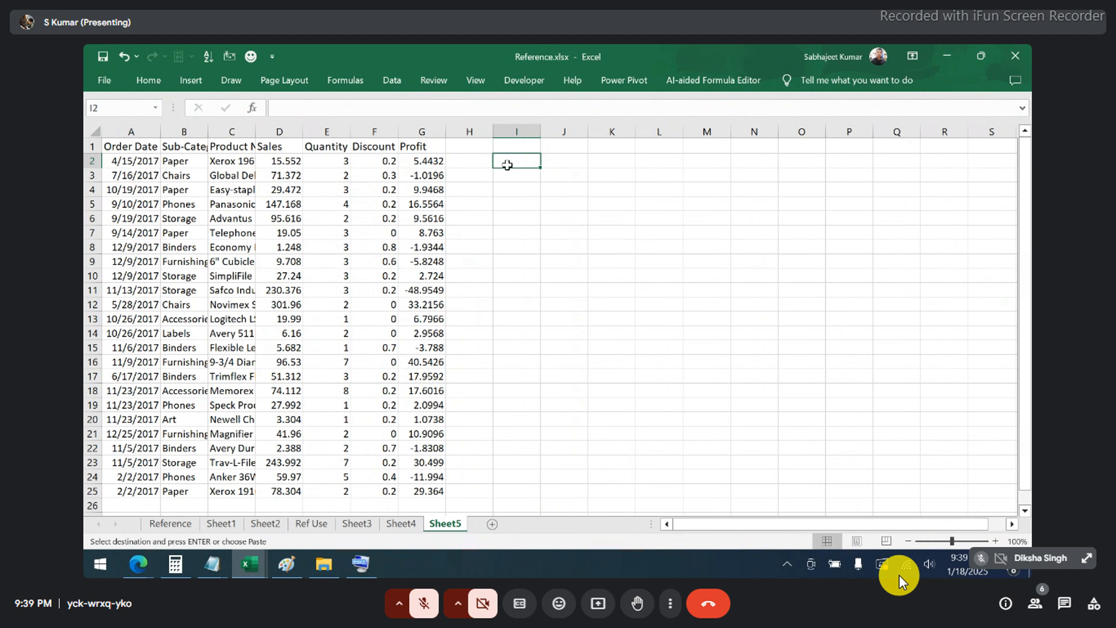
- Widen the Product Name column and enter the question "find the total profit >5" in I2
drag(256, 133, 304, 135)
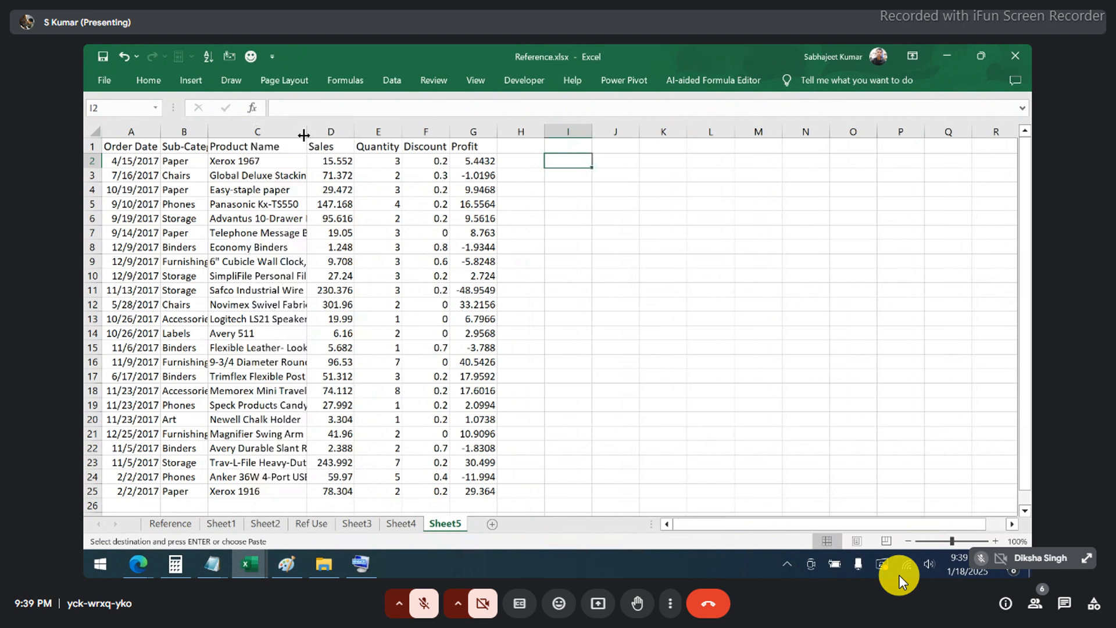
text(find)
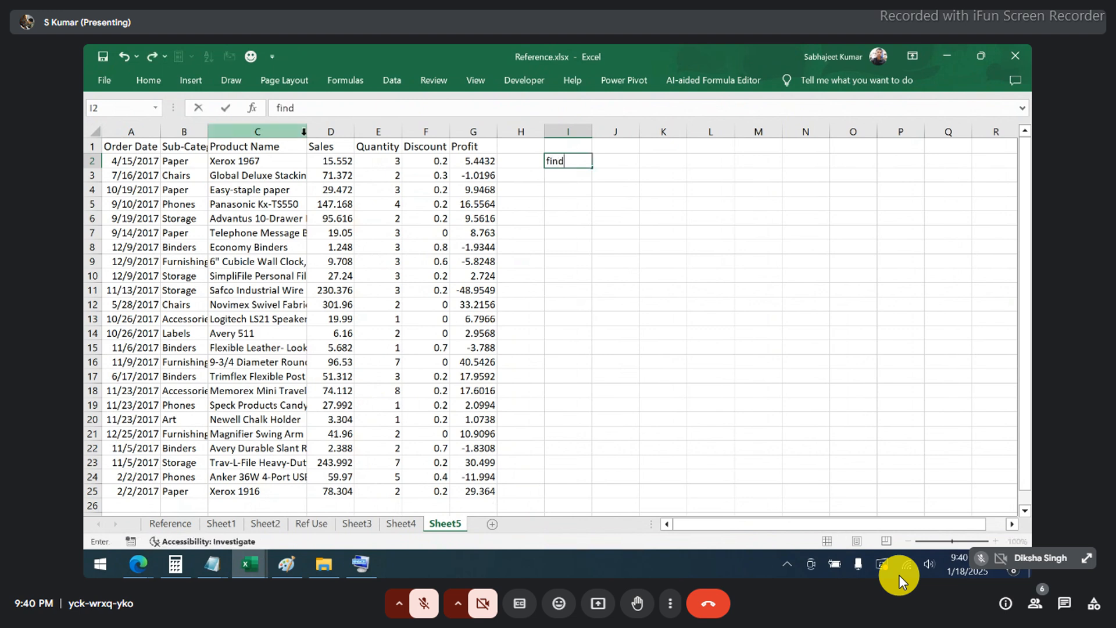
text( the t)
text(t)
key(BackSpace)
key(BackSpace)
text(tal profit)
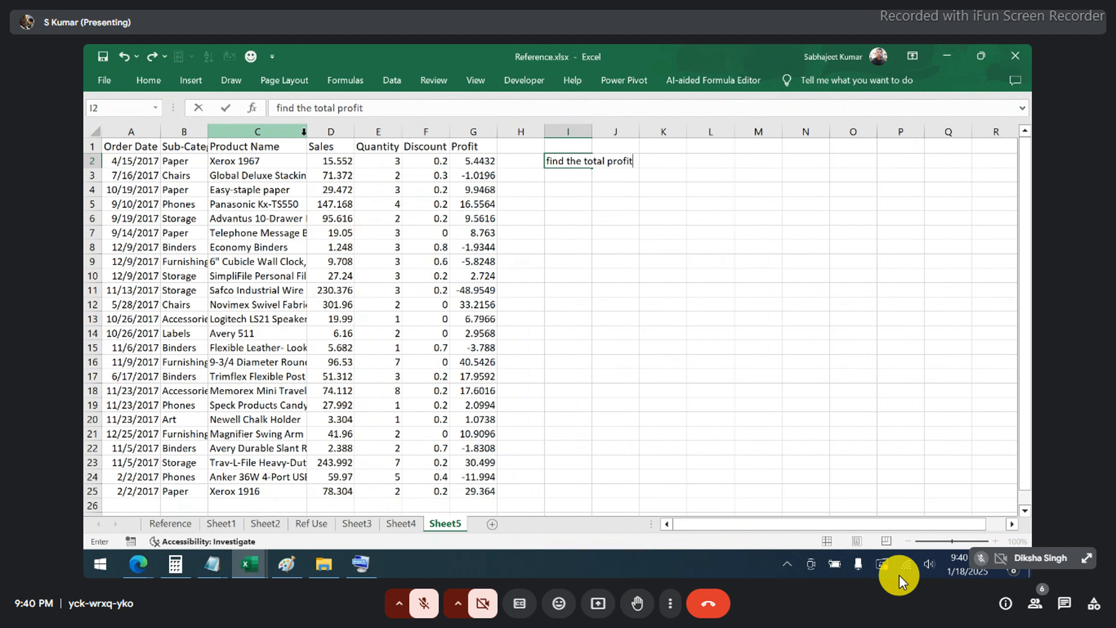
text( >5)
key(Return)
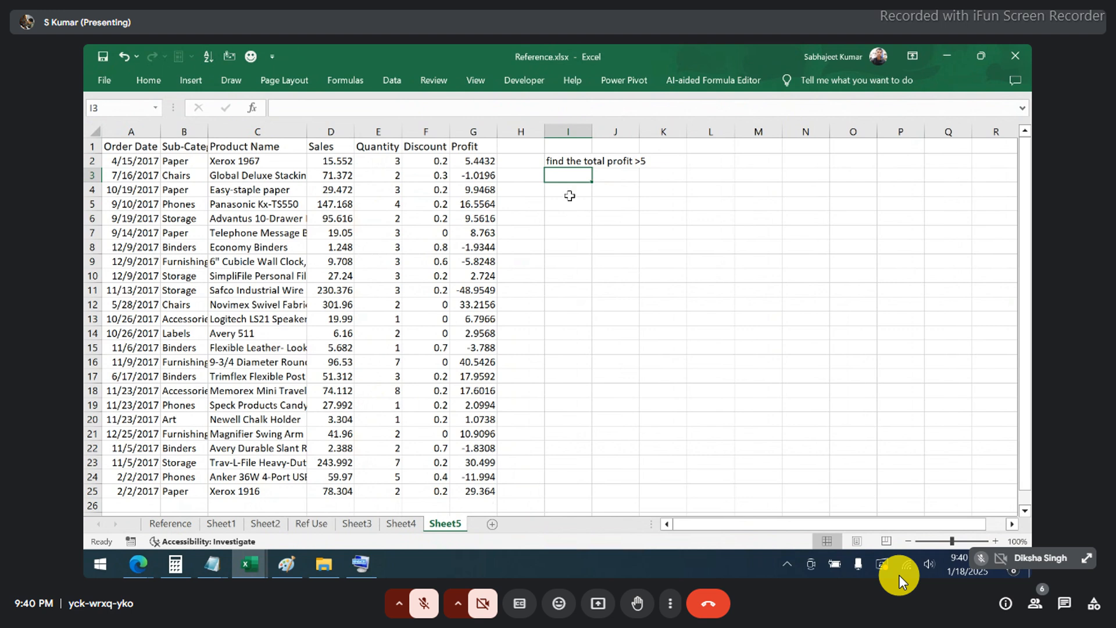
- Enter the function names Sumif in I4 and Sumifs in I5 below the question
click(568, 191)
text(S)
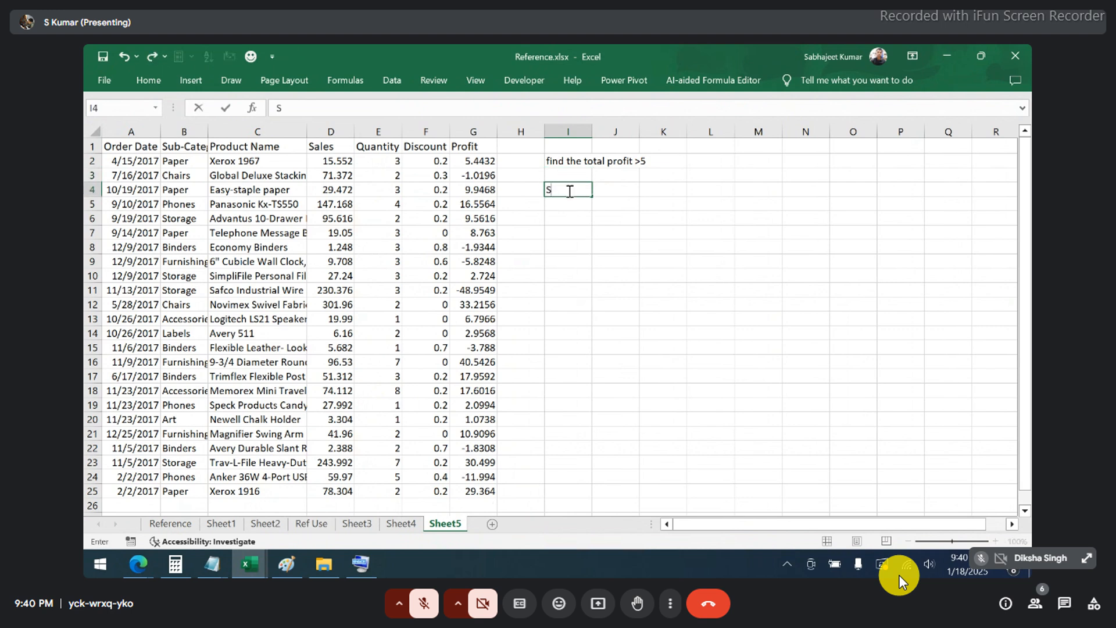
text(umif)
key(Return)
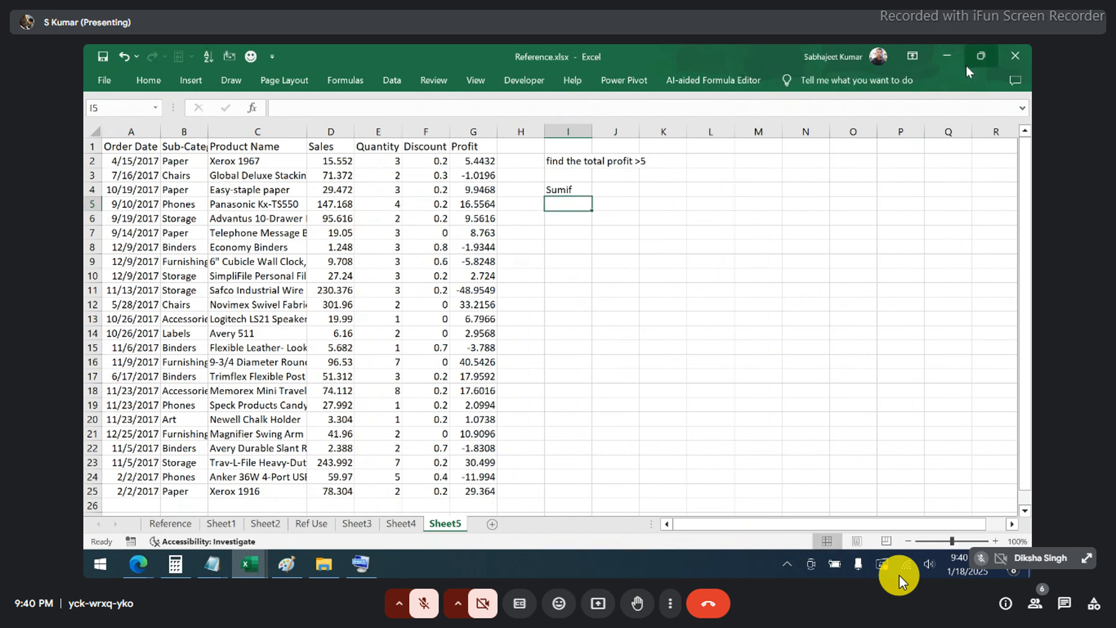
text(Sumif)
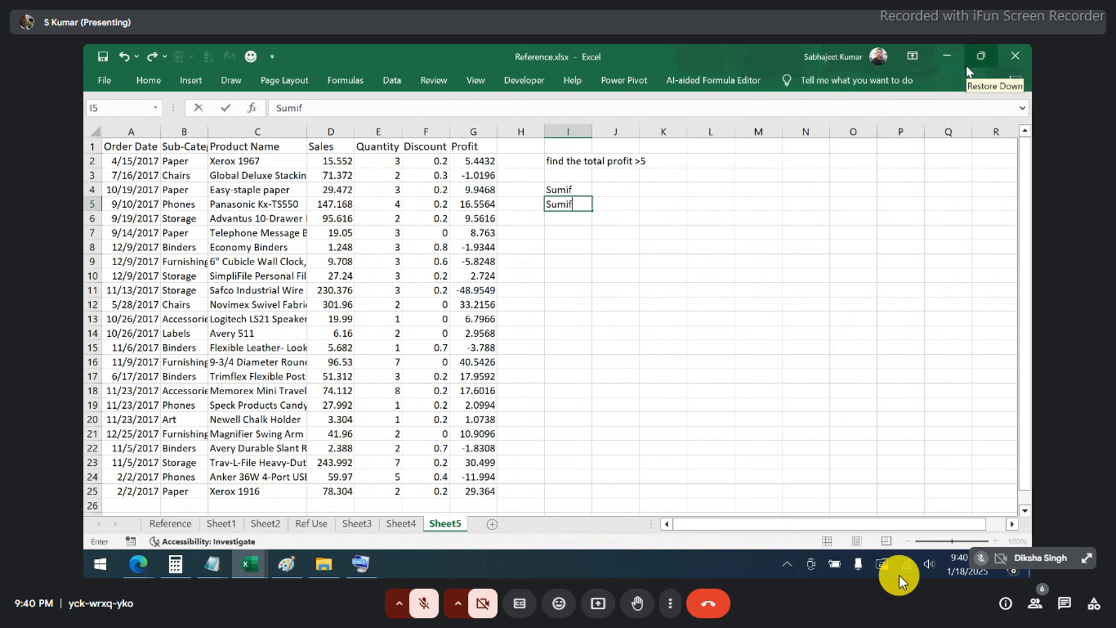
text(s)
key(Return)
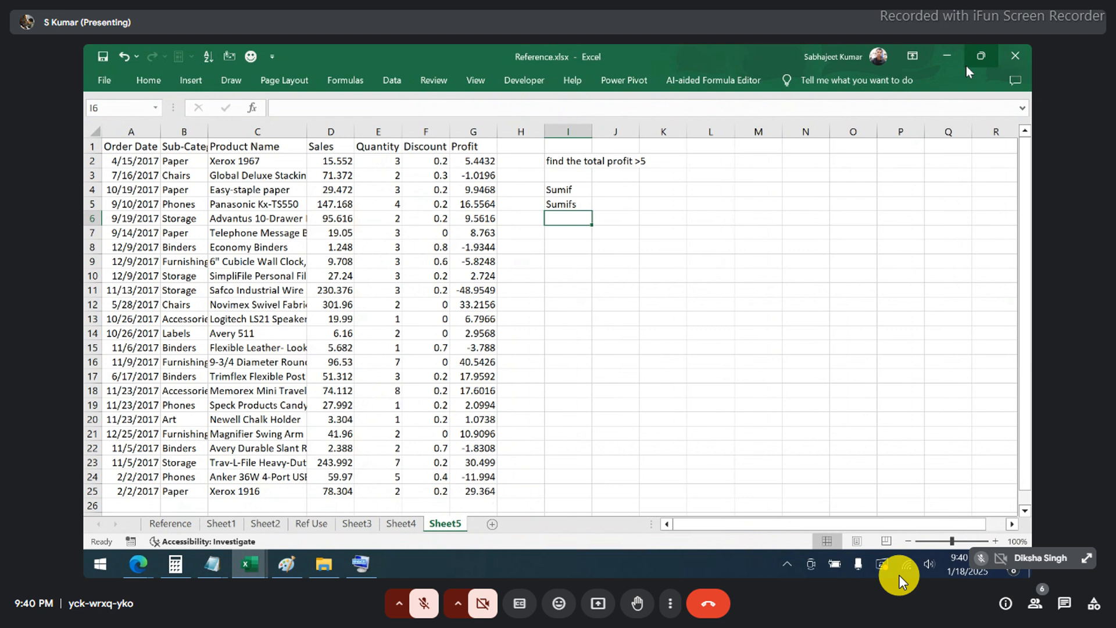
- Enter the formula =SUMIF(G2:G25,">5") in I7 to total the profits above 5
key(Down)
text(=sumif)
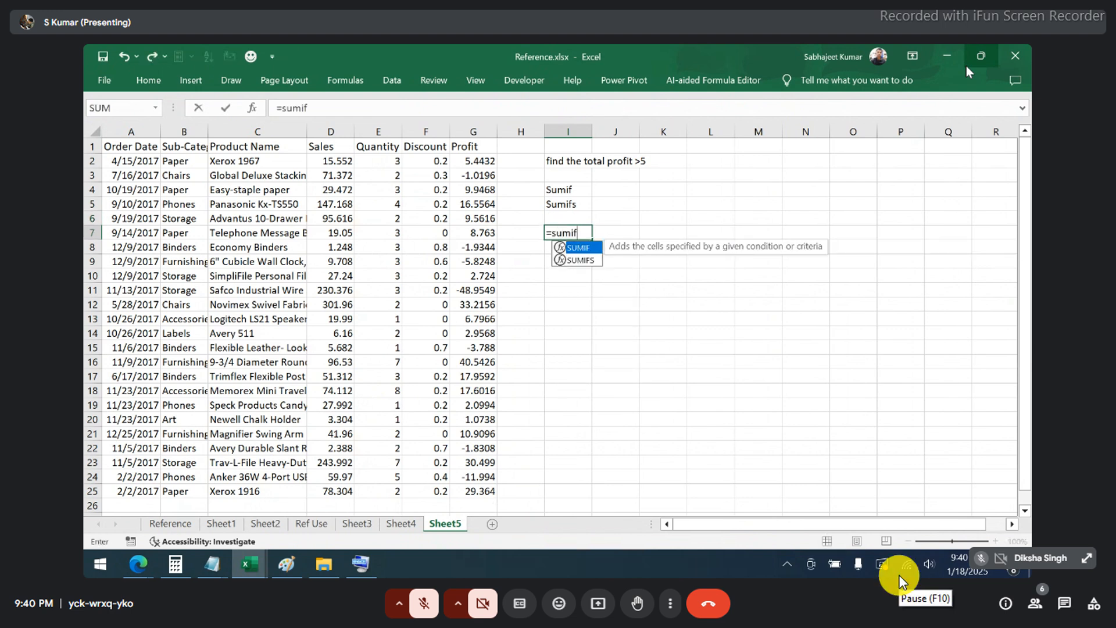
key(Tab)
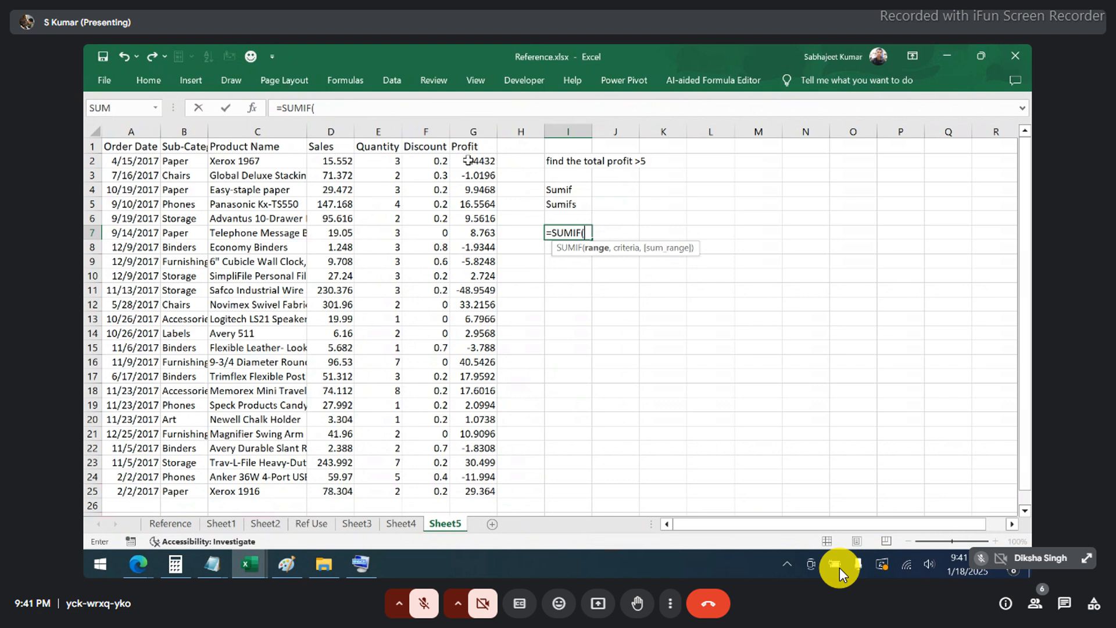
drag(470, 161, 477, 484)
text(,)
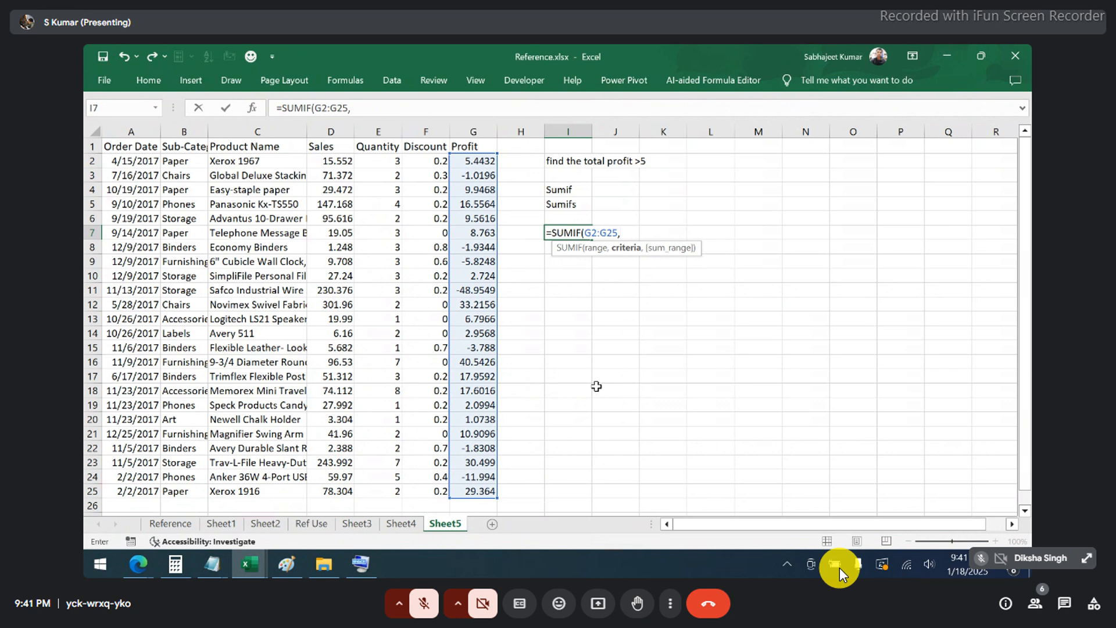
text(">5"))
key(Return)
key(Up)
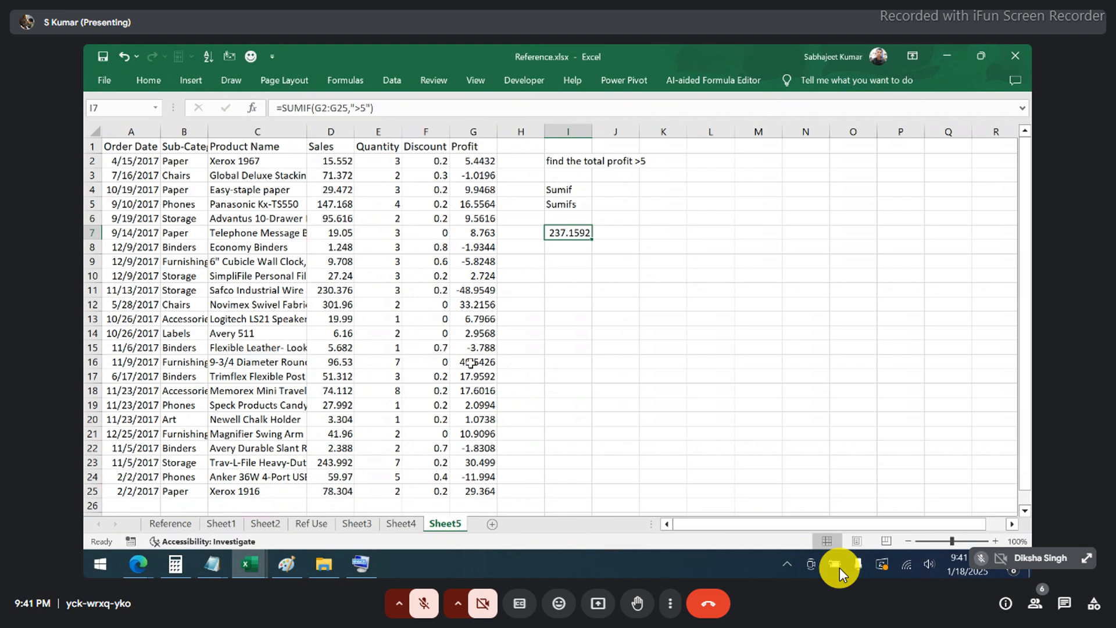
- Highlight Profit values in column G to examine them against the total profit questions
drag(471, 363, 471, 385)
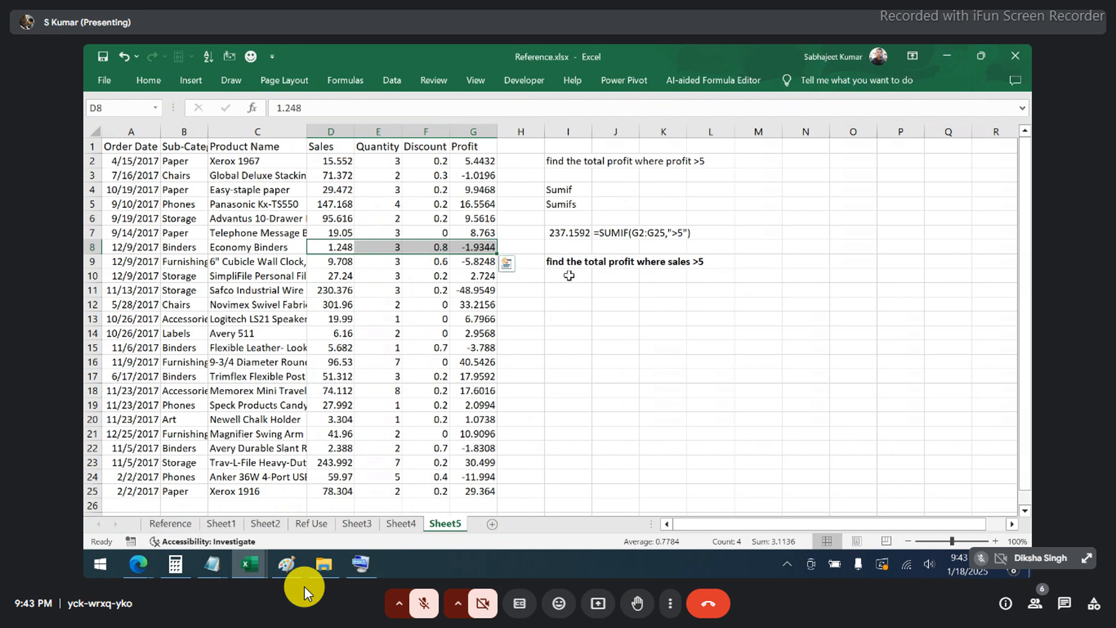
click(569, 276)
click(478, 162)
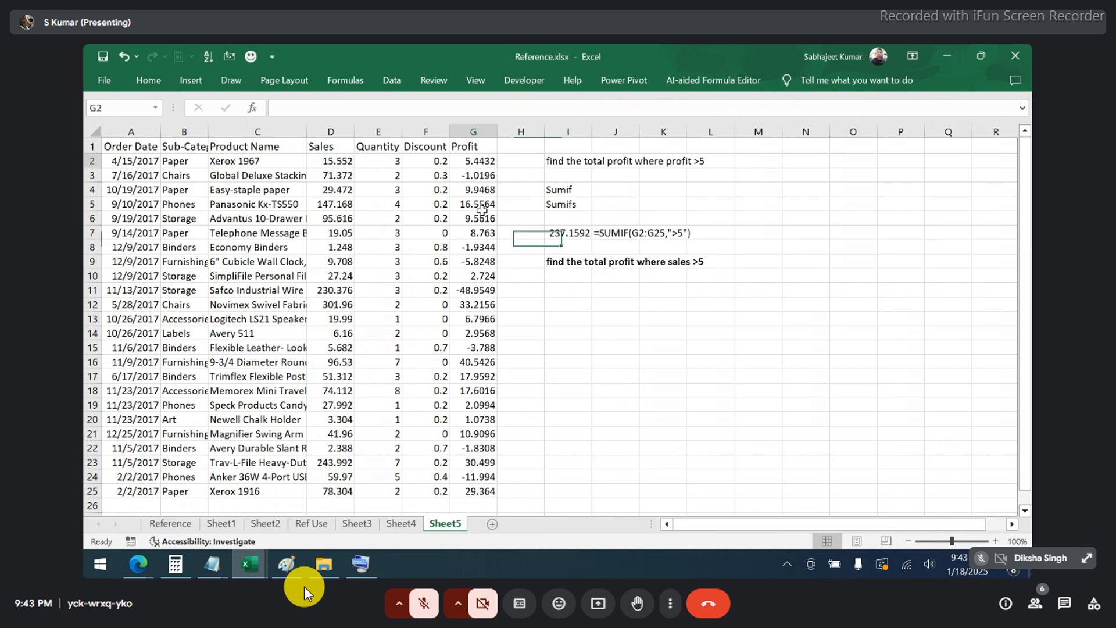
drag(482, 210, 478, 347)
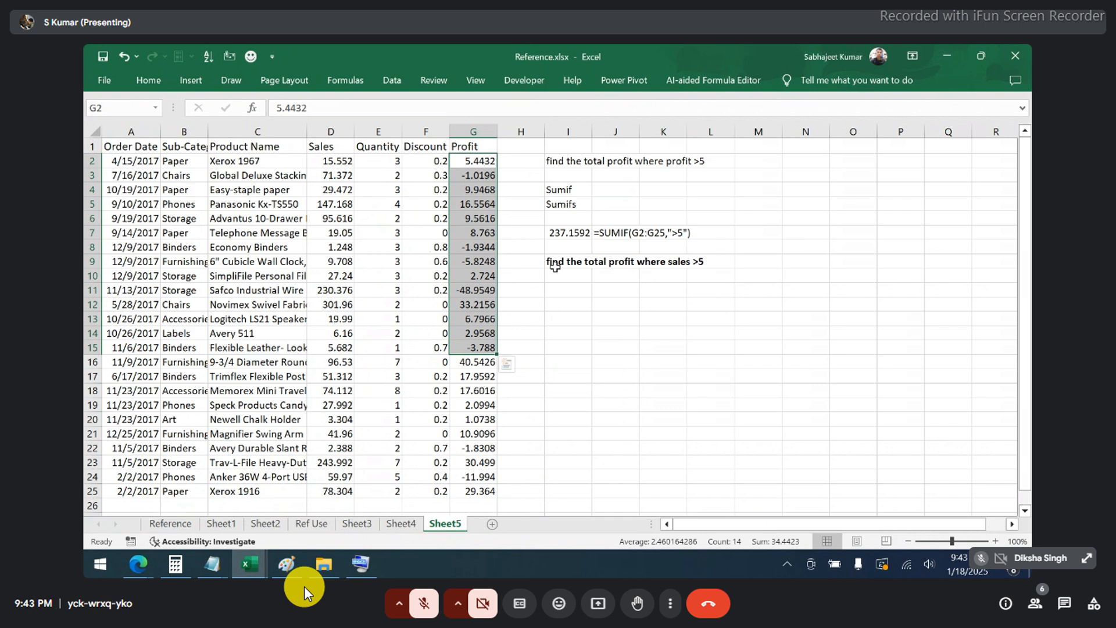
- Start a SUMIF formula in I11 under the question "find the total profit where sales >5"
click(555, 277)
click(558, 294)
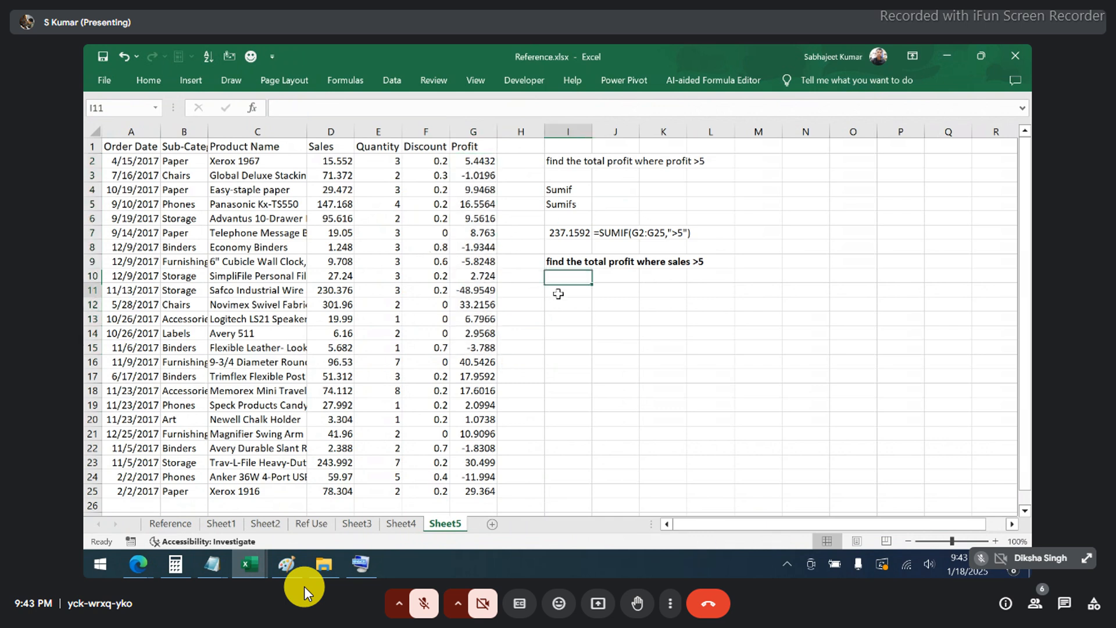
text(=)
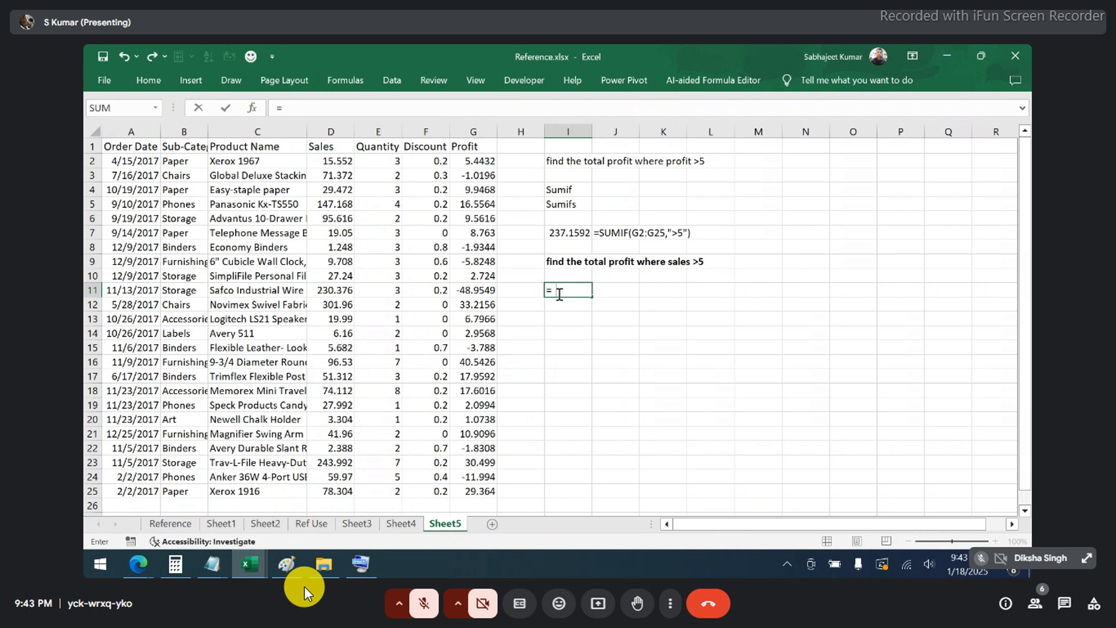
text(sumif)
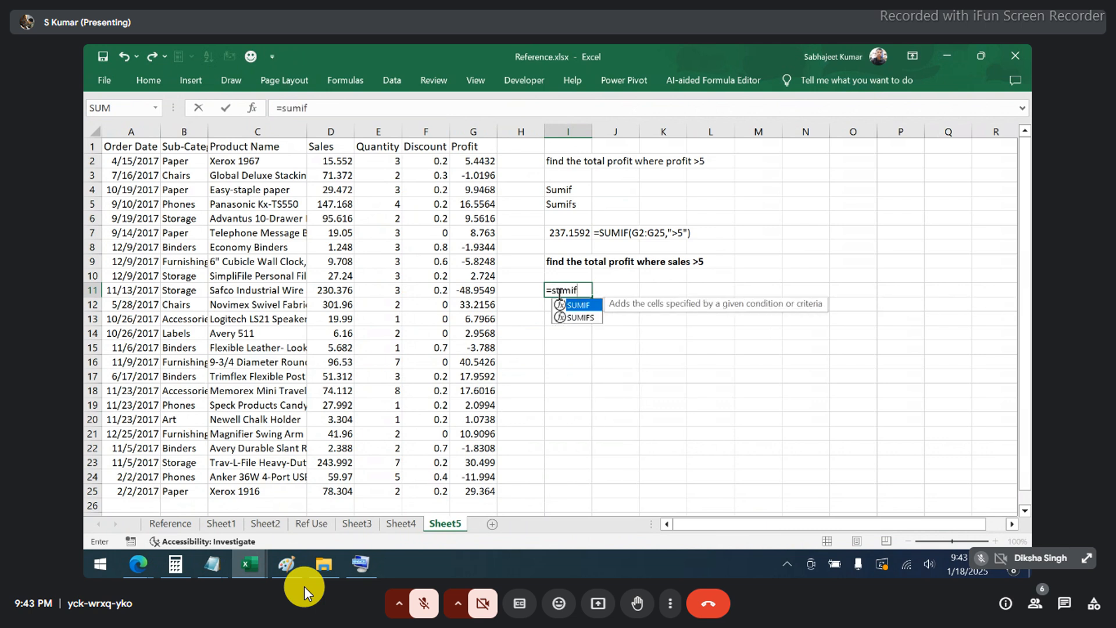
key(Tab)
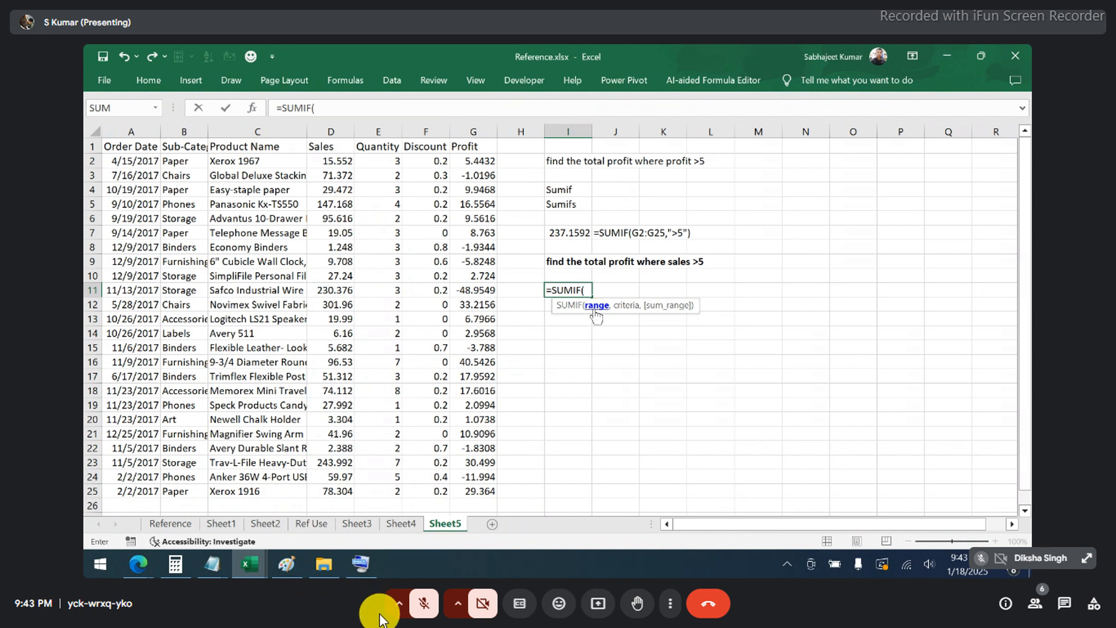
click(423, 605)
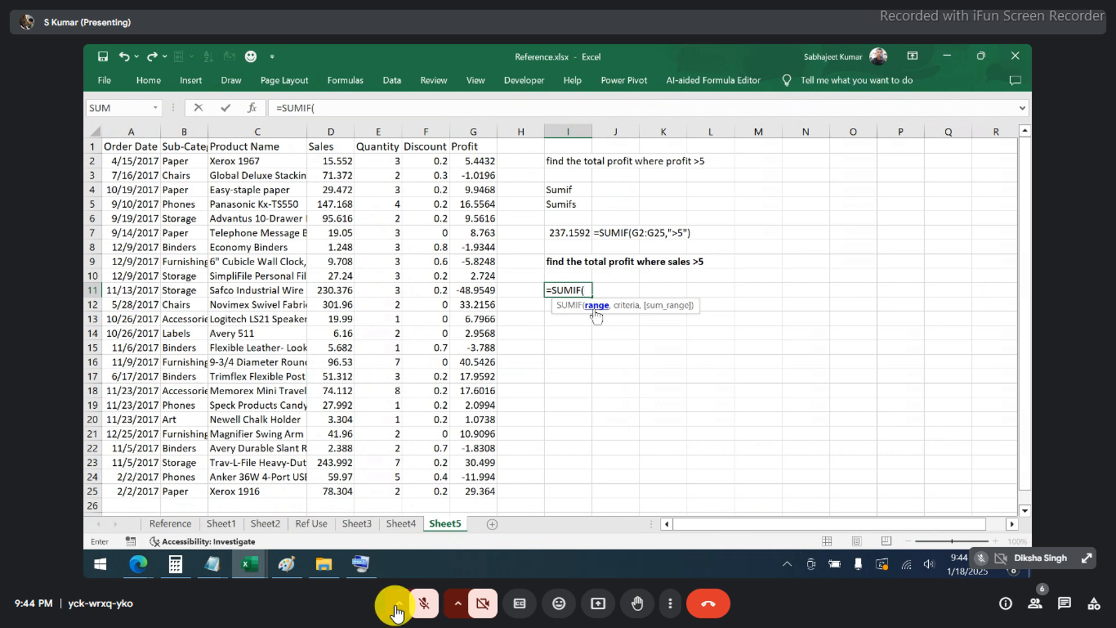
click(423, 612)
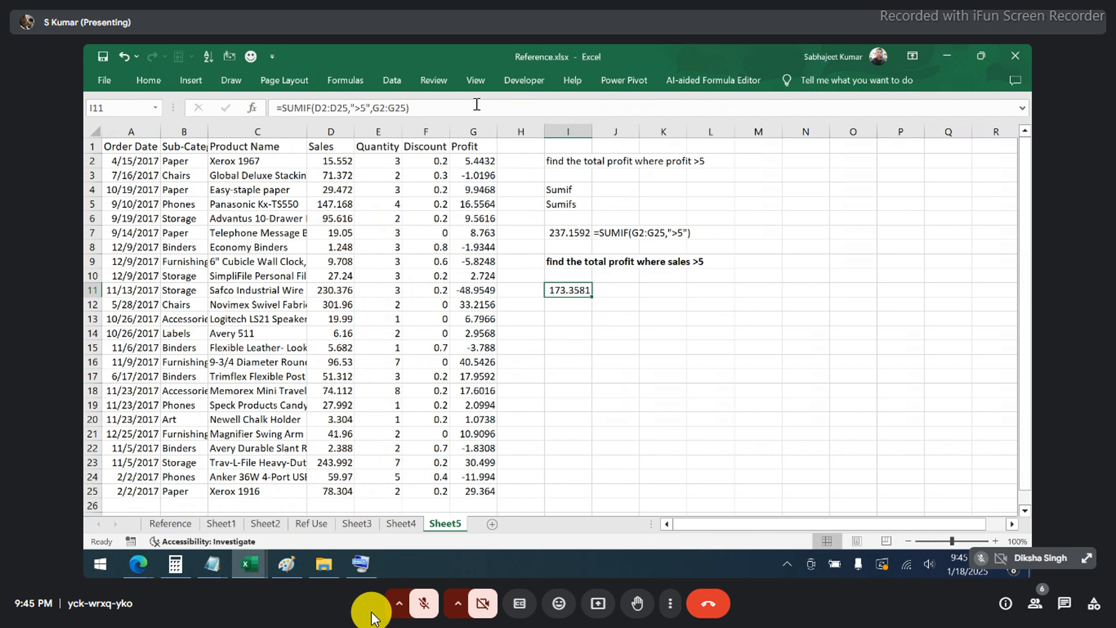
- Examine the range and criteria arguments D2:D25,">5" of the SUMIF formula in I11
click(328, 108)
drag(332, 110, 372, 110)
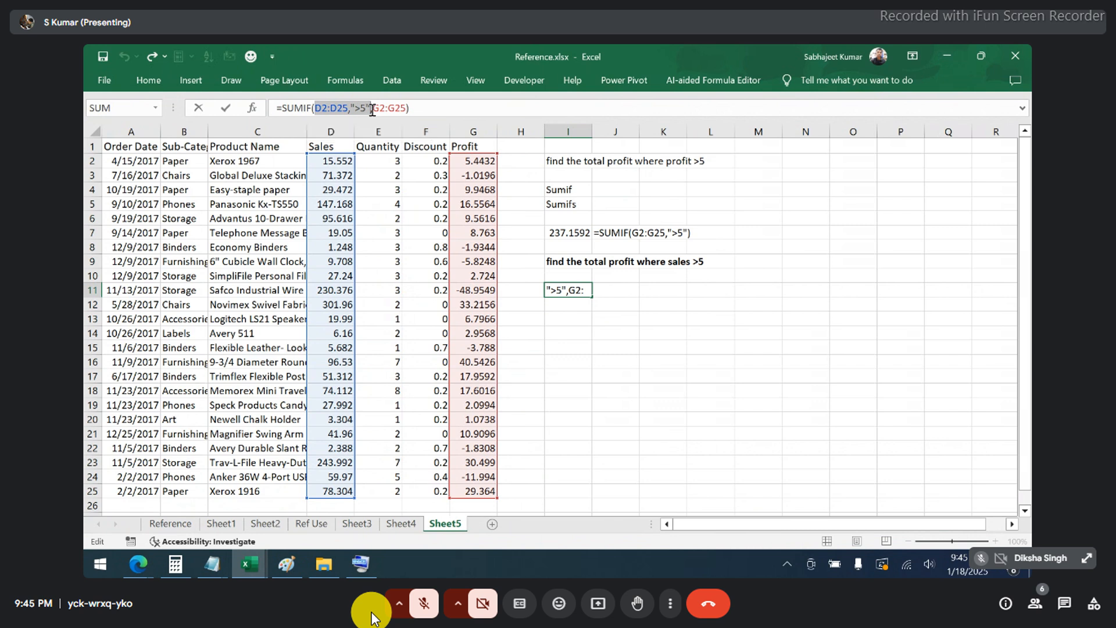
key(Return)
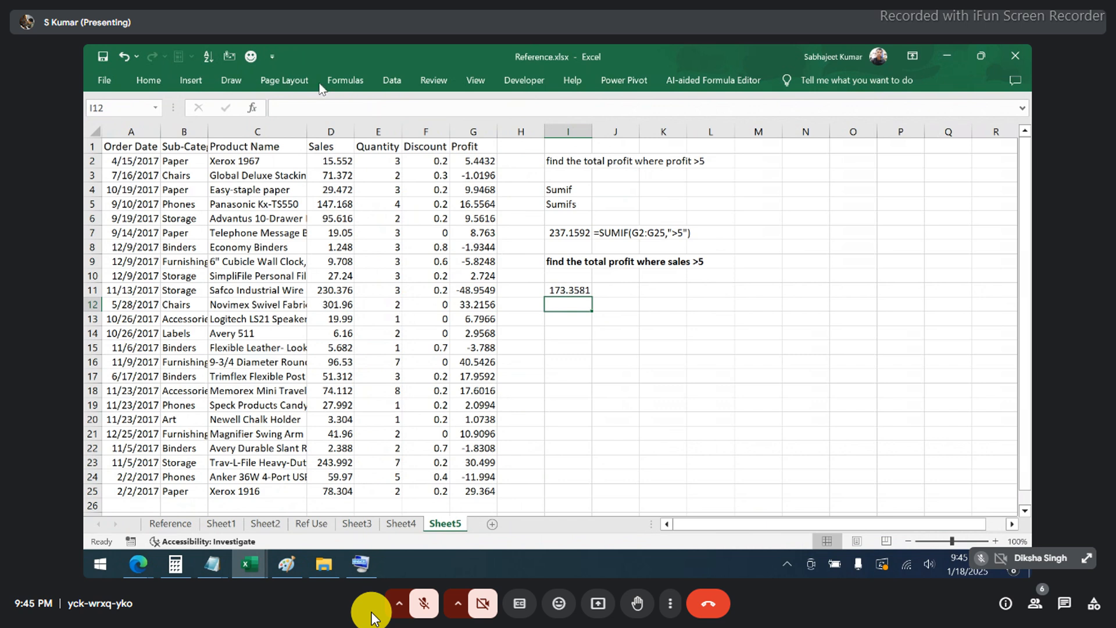
click(182, 145)
key(ctrl+shift+Down)
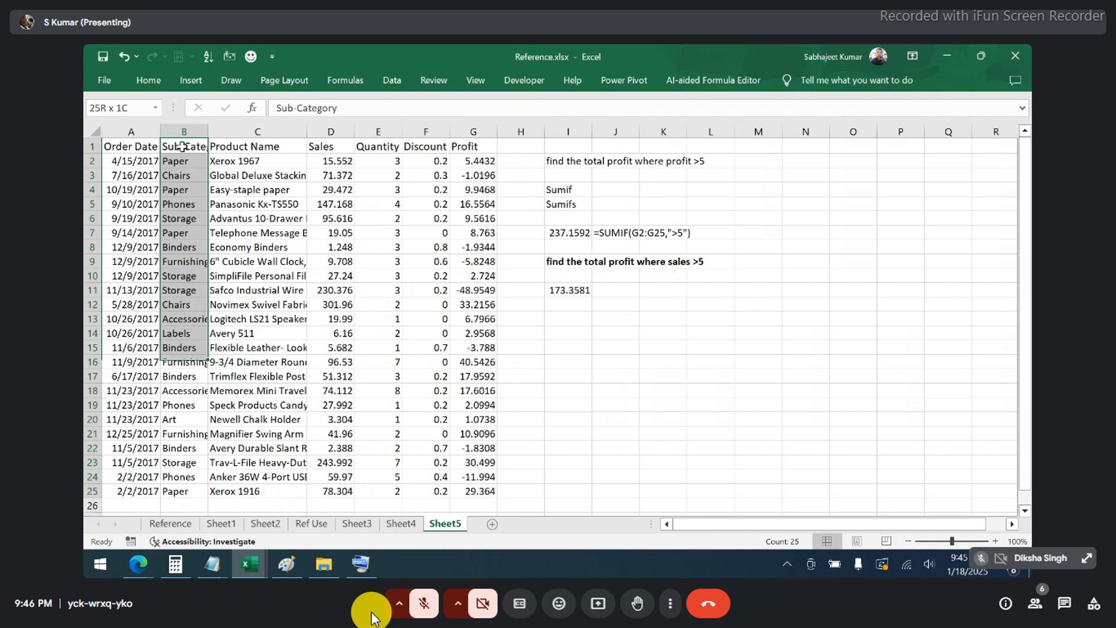
key(ctrl+c)
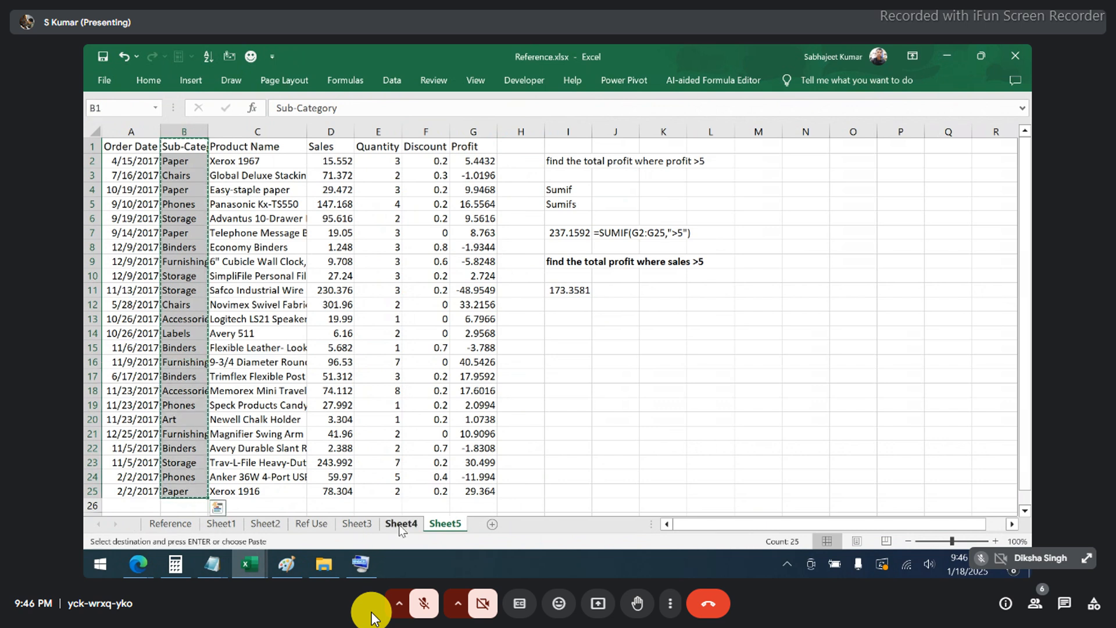
click(247, 572)
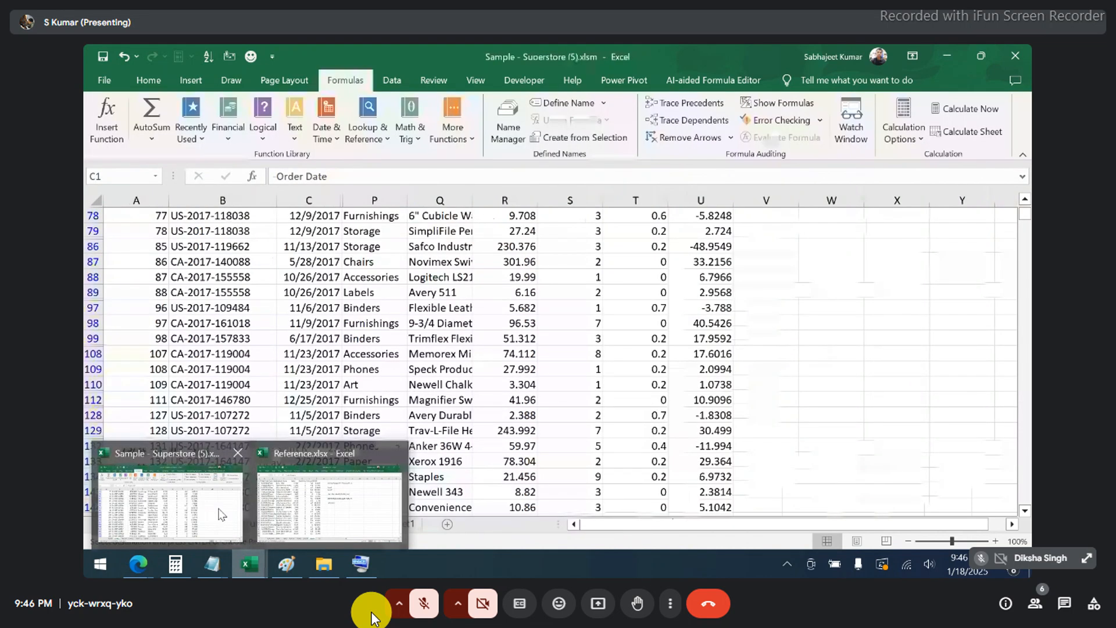
click(326, 505)
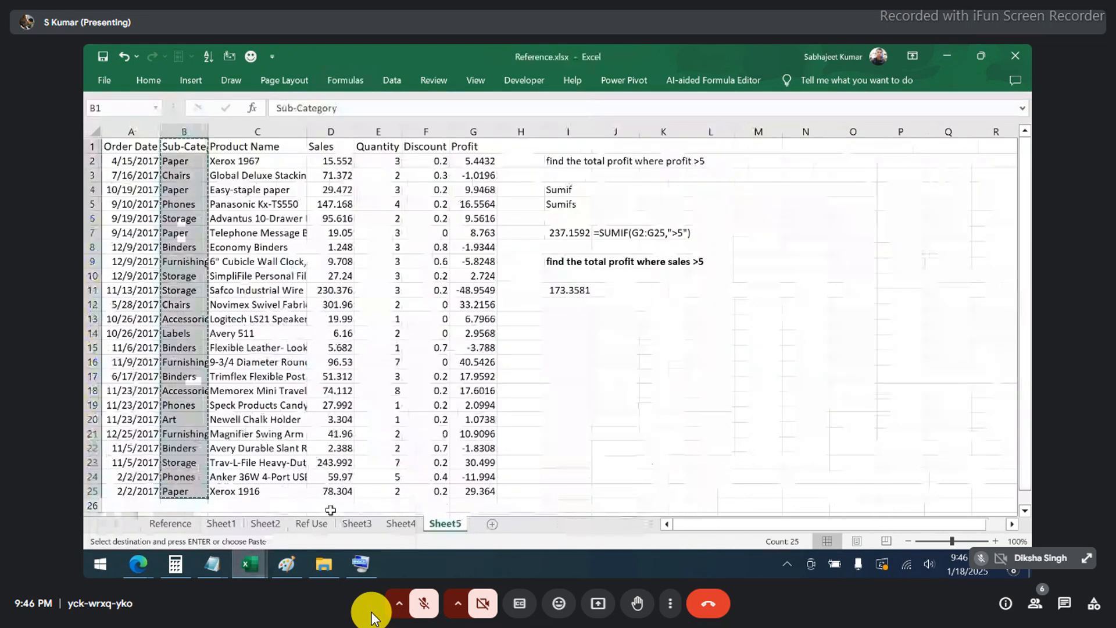
- Create a copy of the Ref Use sheet at the end of the Reference.xlsx workbook
click(298, 524)
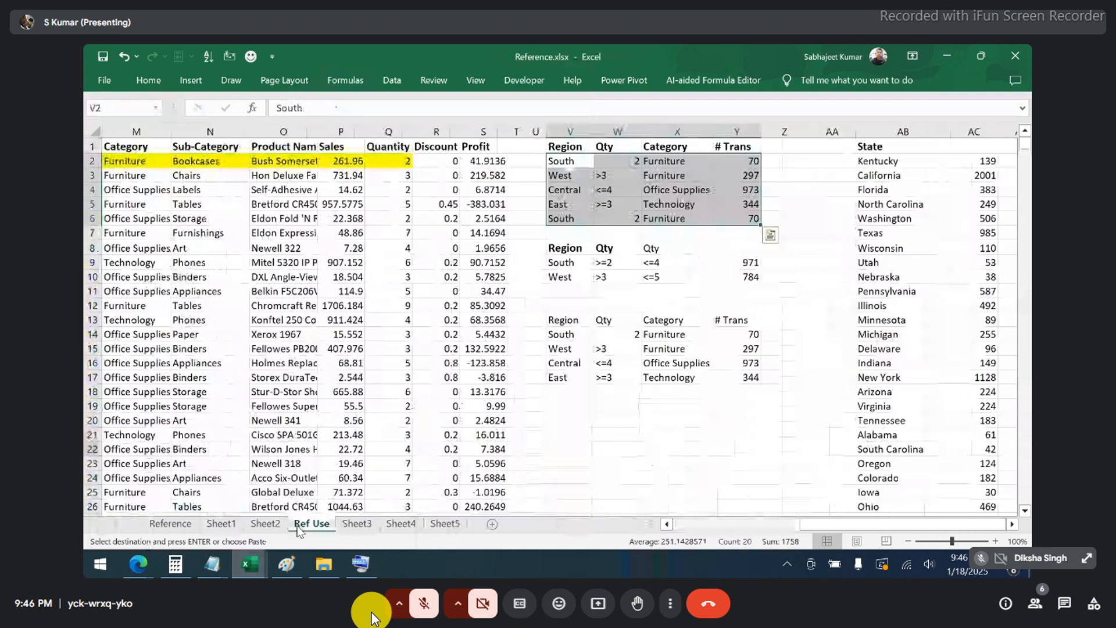
right_click(298, 526)
click(335, 405)
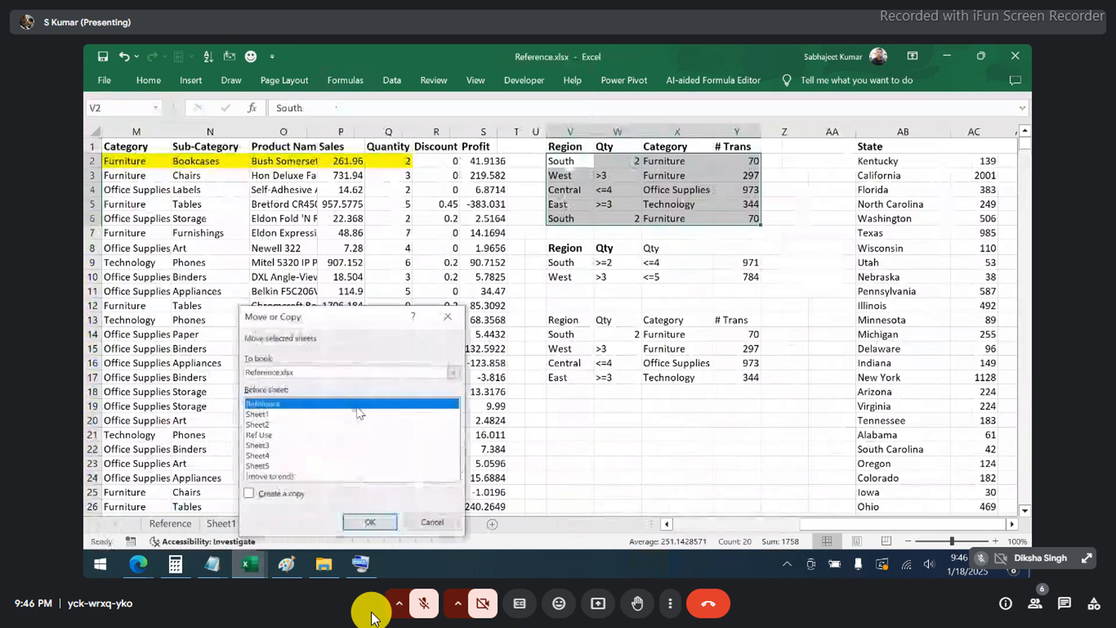
click(257, 494)
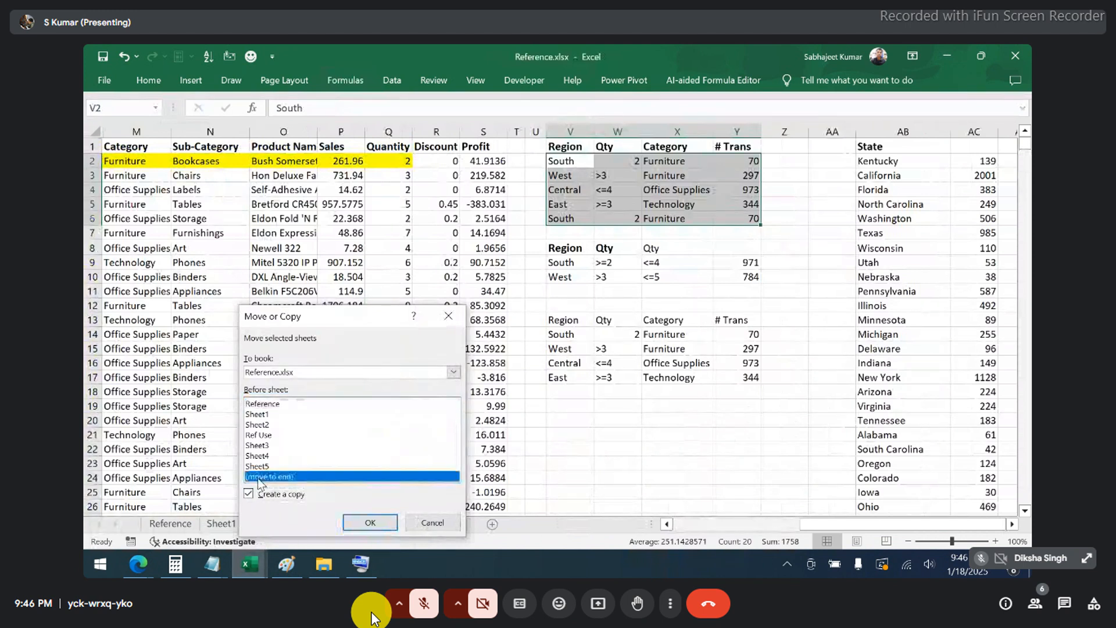
click(263, 477)
click(361, 523)
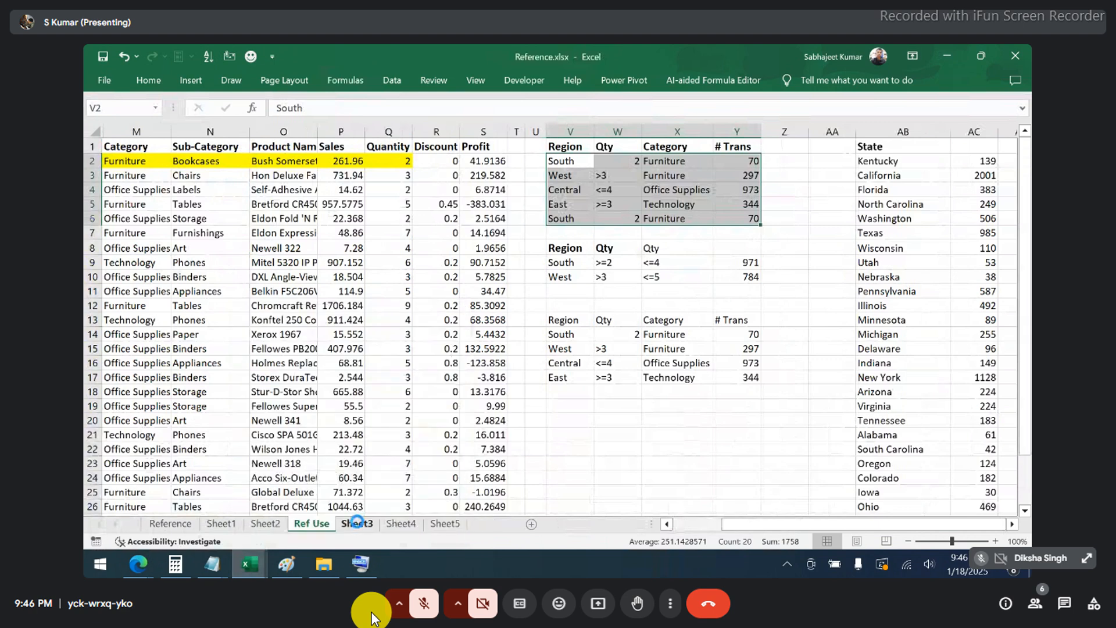
- Rename the copied sheet as "Ref Use Sumifs"
double_click(494, 524)
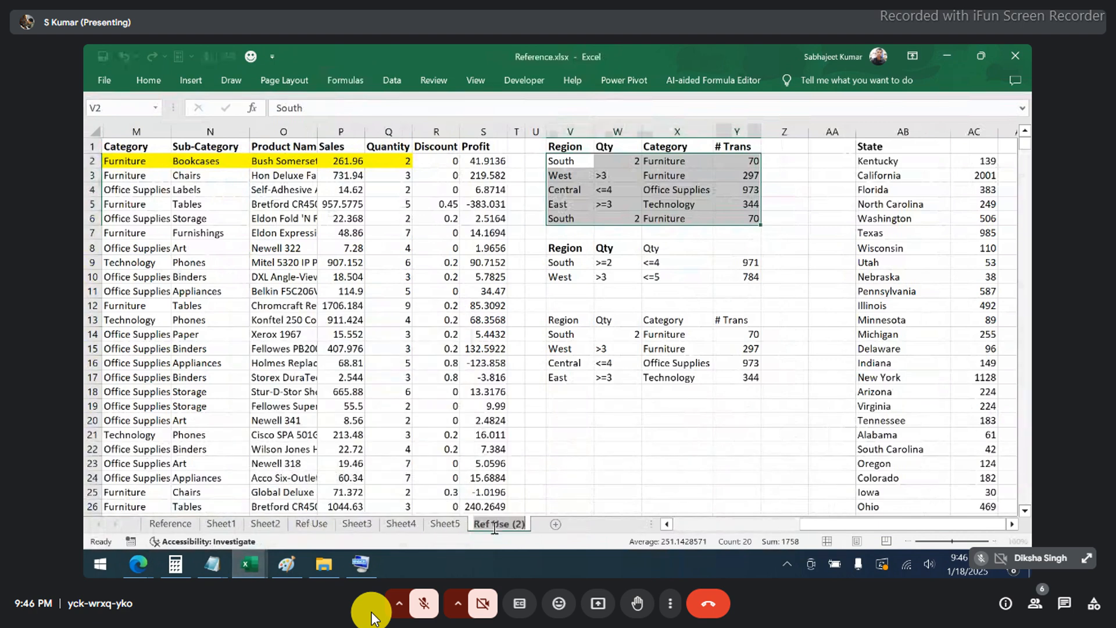
key(End)
key(BackSpace)
key(BackSpace)
key(BackSpace)
key(BackSpace)
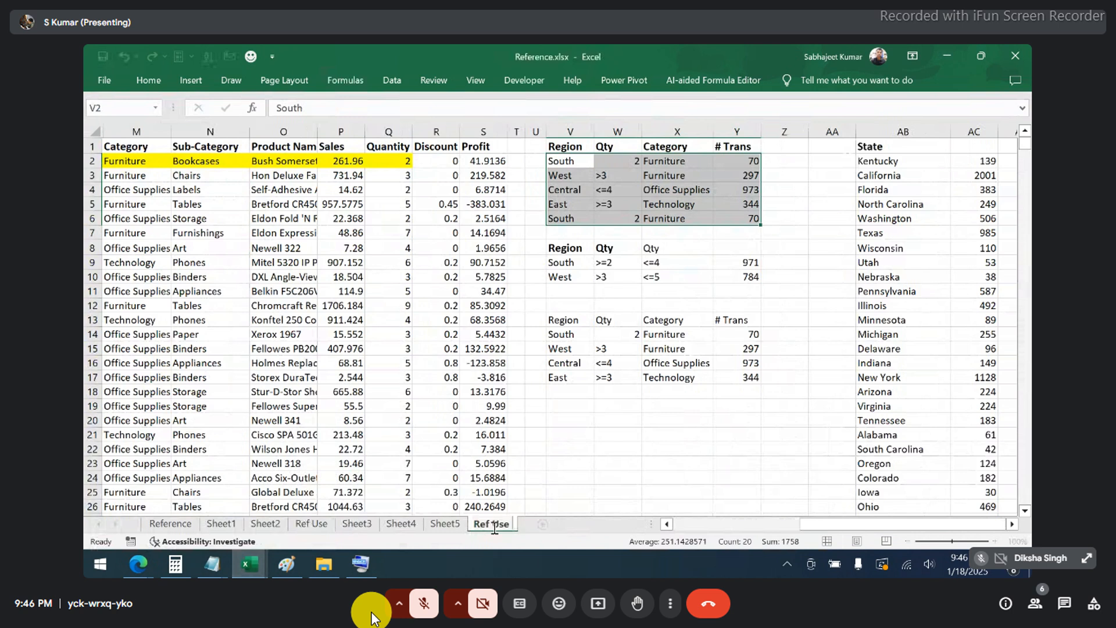
text(Sumifs)
key(Return)
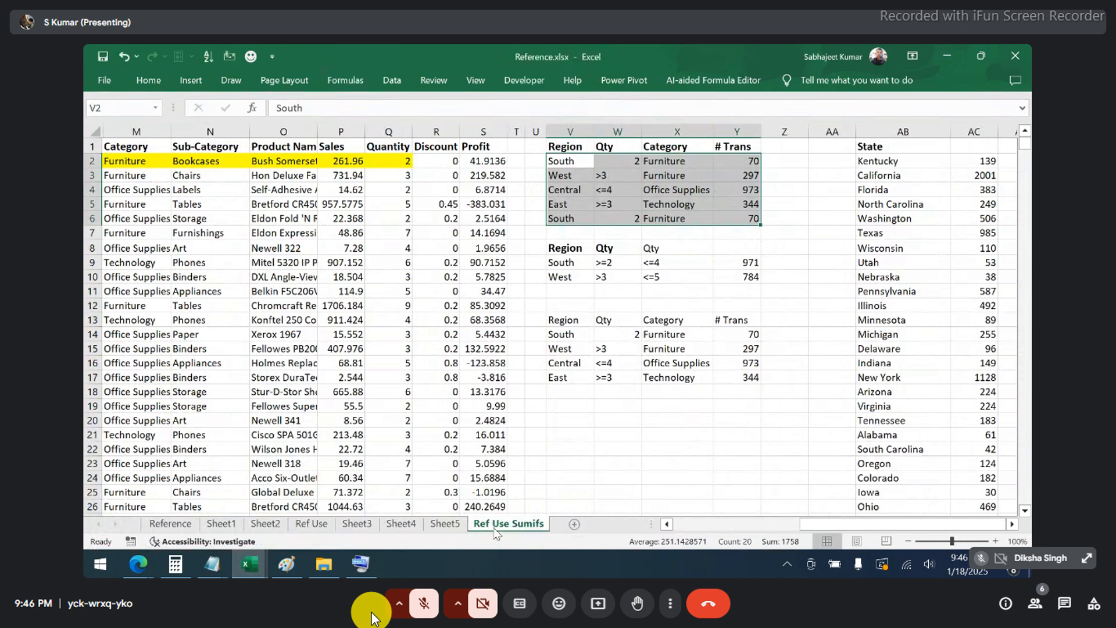
- Change the "# Trans" header in Y1 to "Total Sales"
click(617, 163)
drag(722, 160, 731, 216)
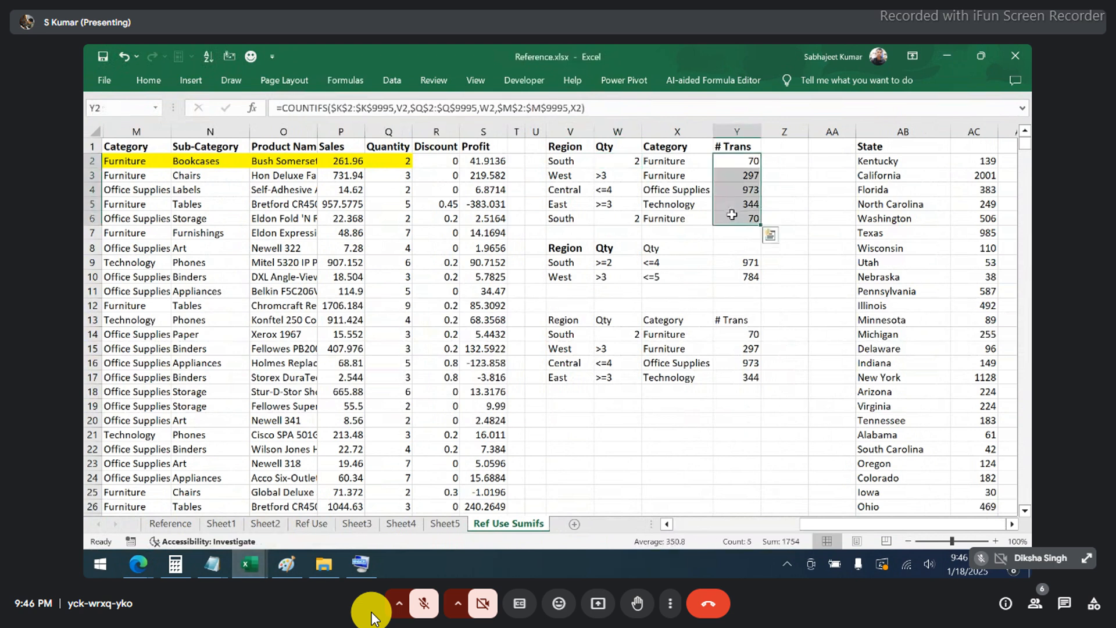
click(728, 149)
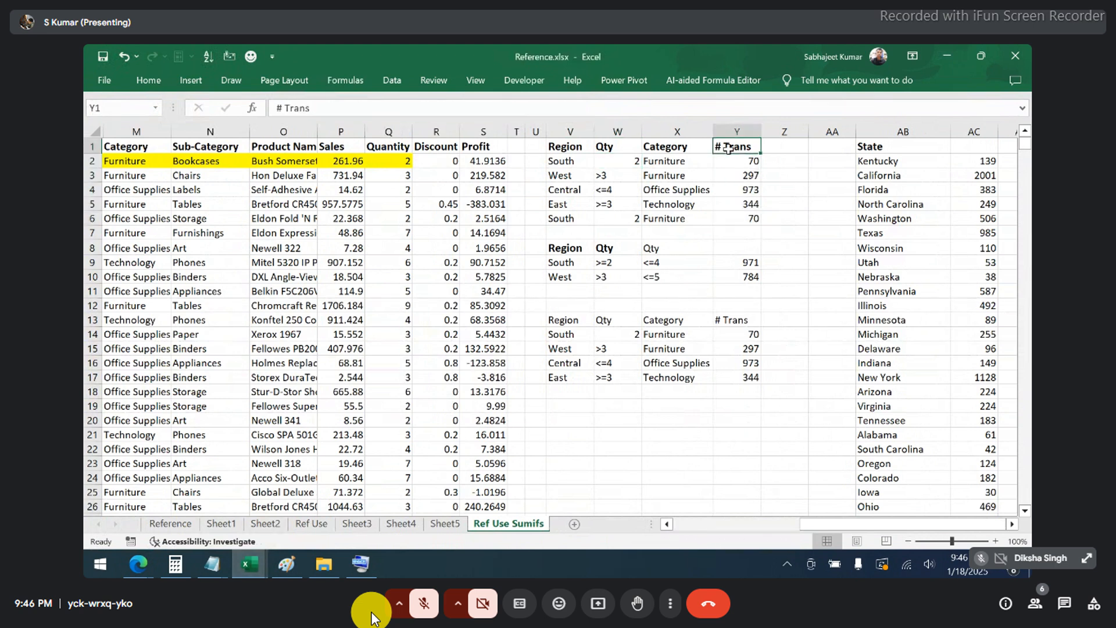
double_click(313, 106)
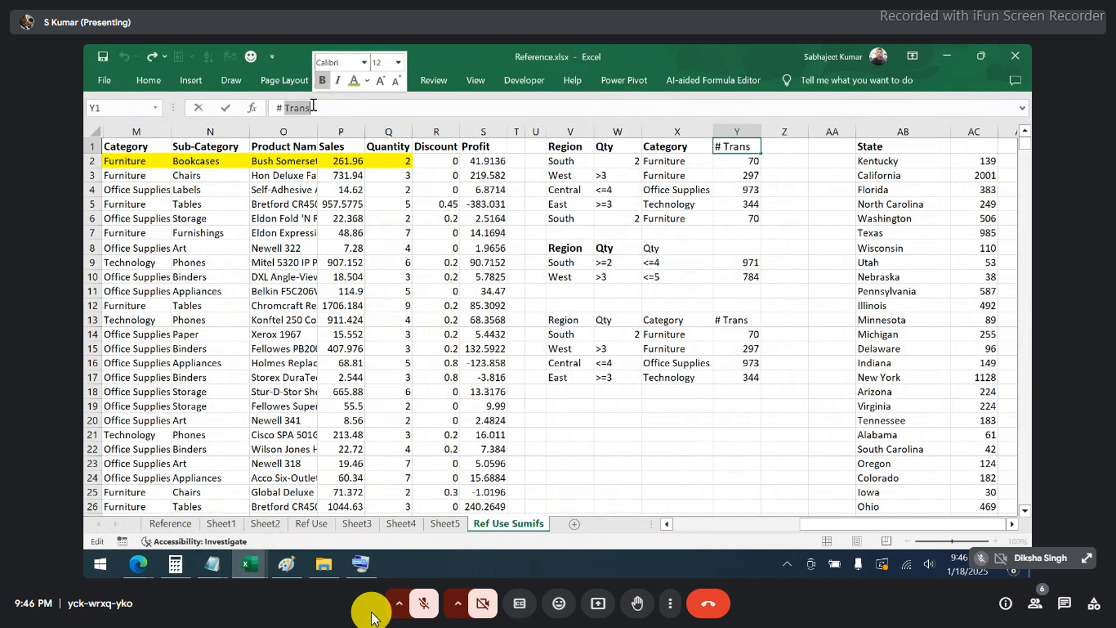
key(BackSpace)
key(BackSpace)
key(BackSpace)
text(Total)
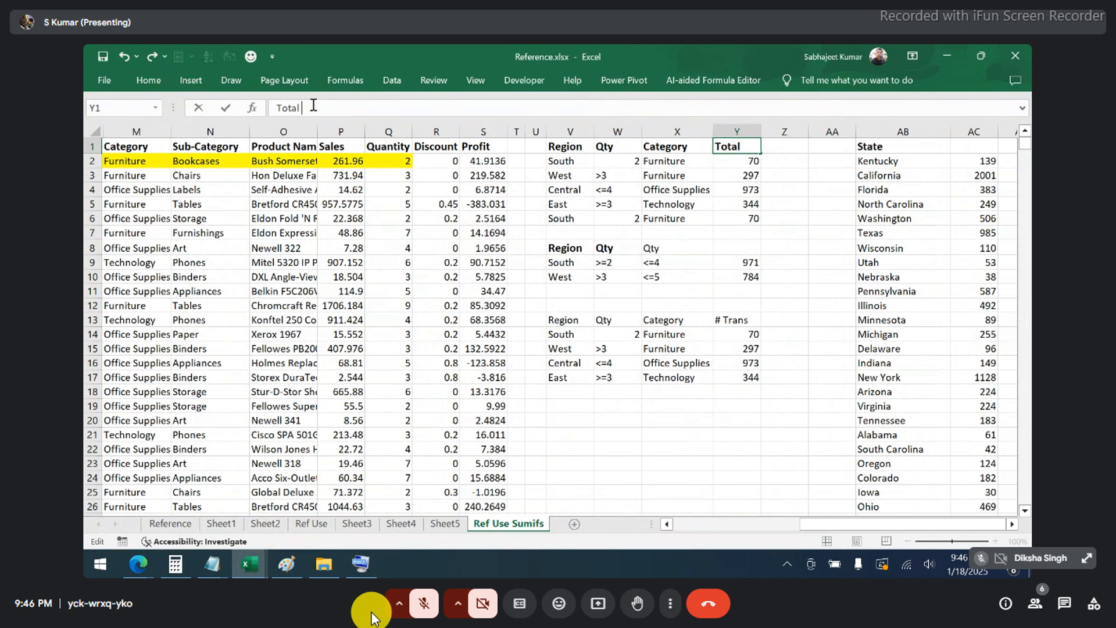
text(Sales)
key(Return)
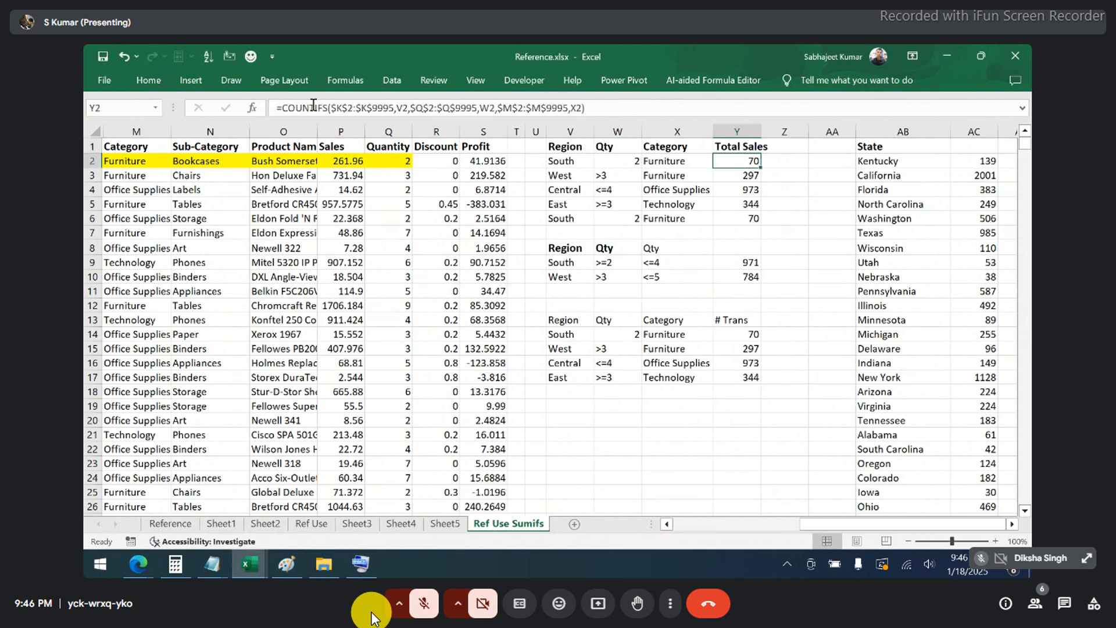
- Change the "# Trans" header in Y13 to "Total Profit" and make it bold
key(Down)
key(Down)
key(Down)
key(Down)
key(Down)
key(Down)
key(Down)
key(Down)
key(Down)
key(Down)
key(Down)
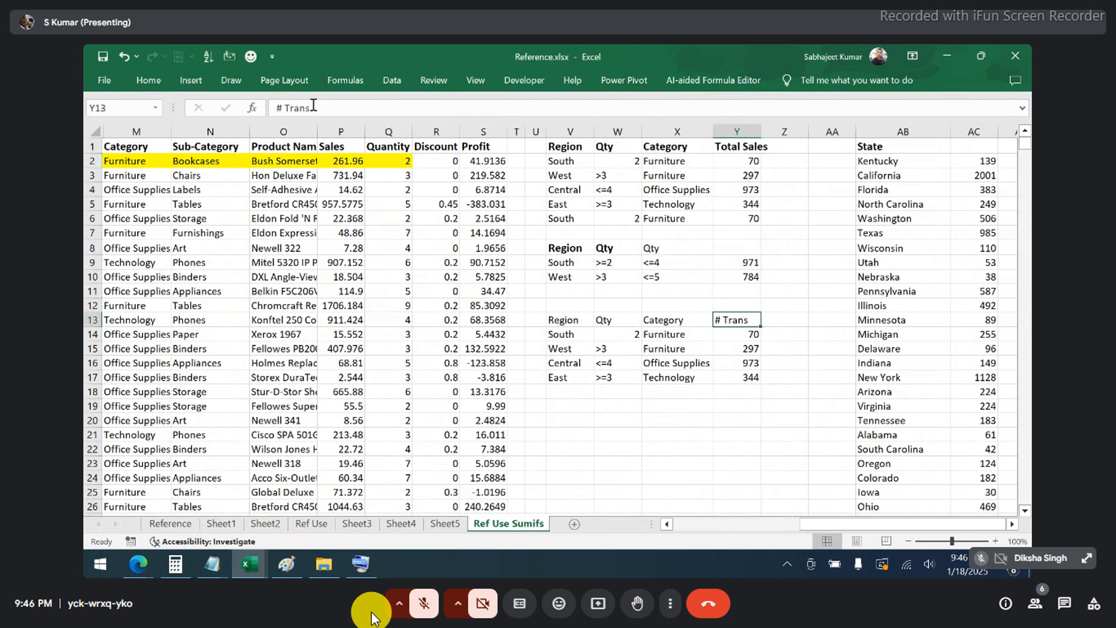
key(Down)
key(Up)
drag(331, 113, 198, 108)
text(To)
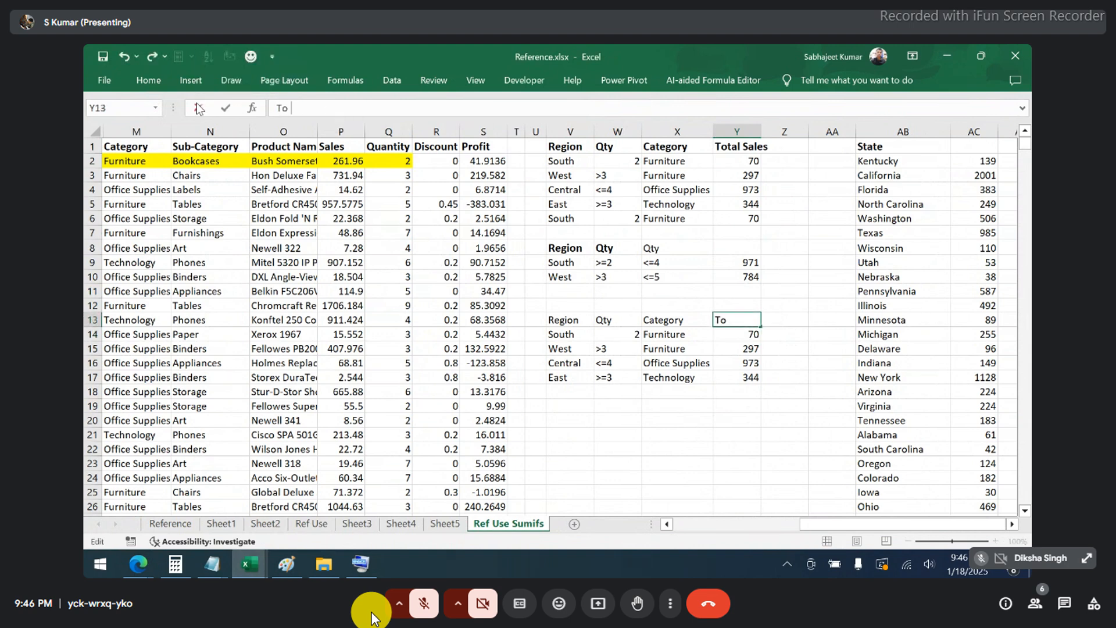
text(tal Profit)
key(Return)
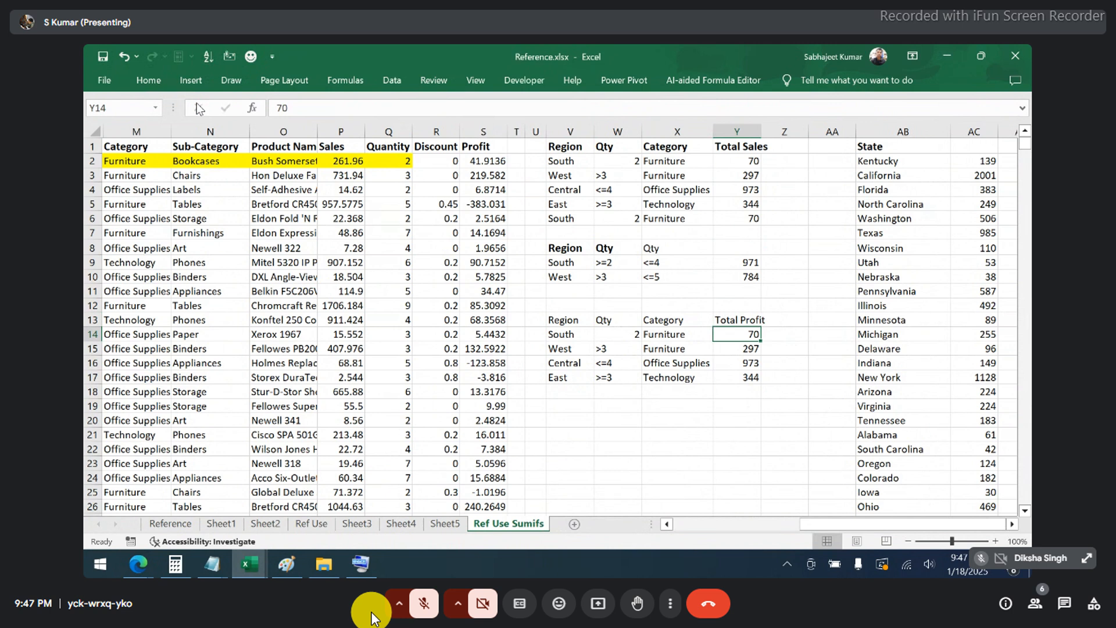
key(Up)
key(ctrl+b)
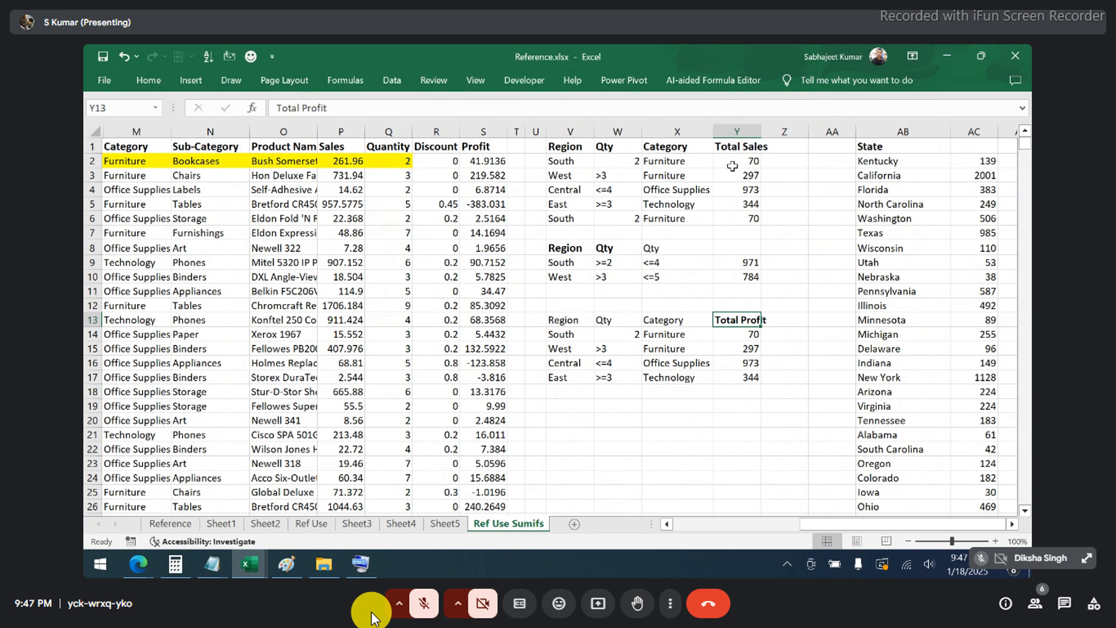
- Review the SUMIF formula in I7 on Sheet5, then return to the Ref Use Sumifs sheet
drag(732, 166, 737, 213)
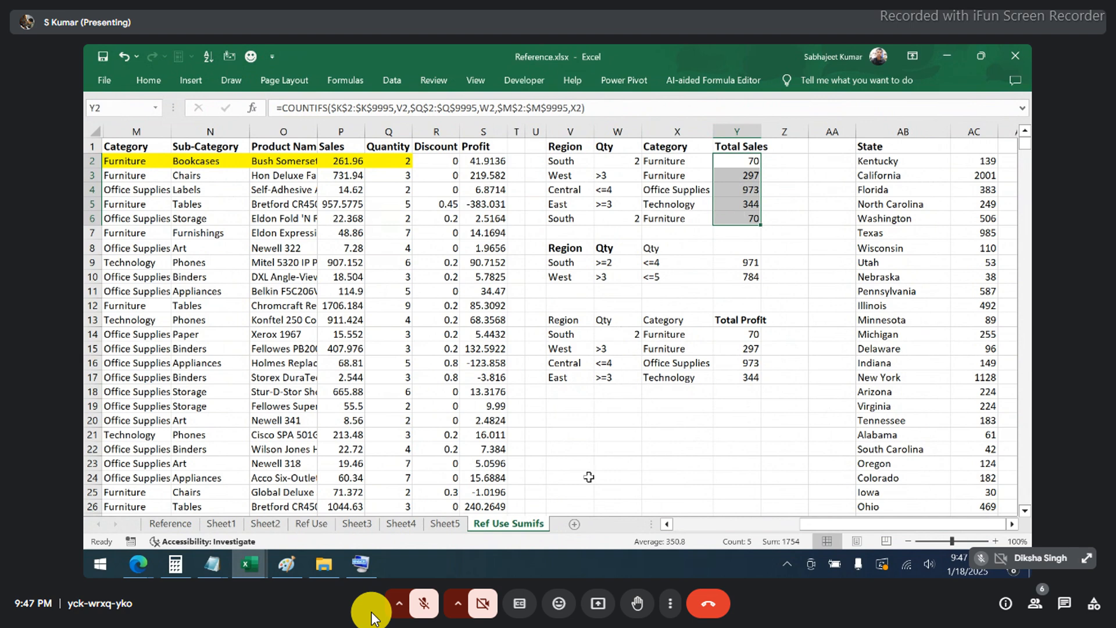
click(440, 527)
double_click(571, 234)
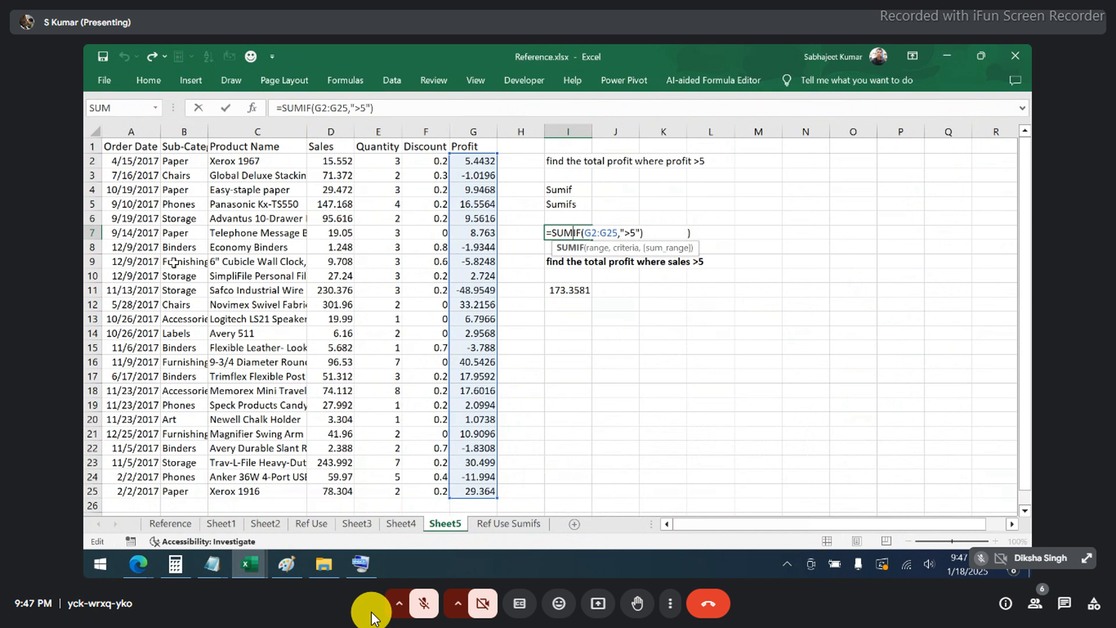
key(ctrl+Return)
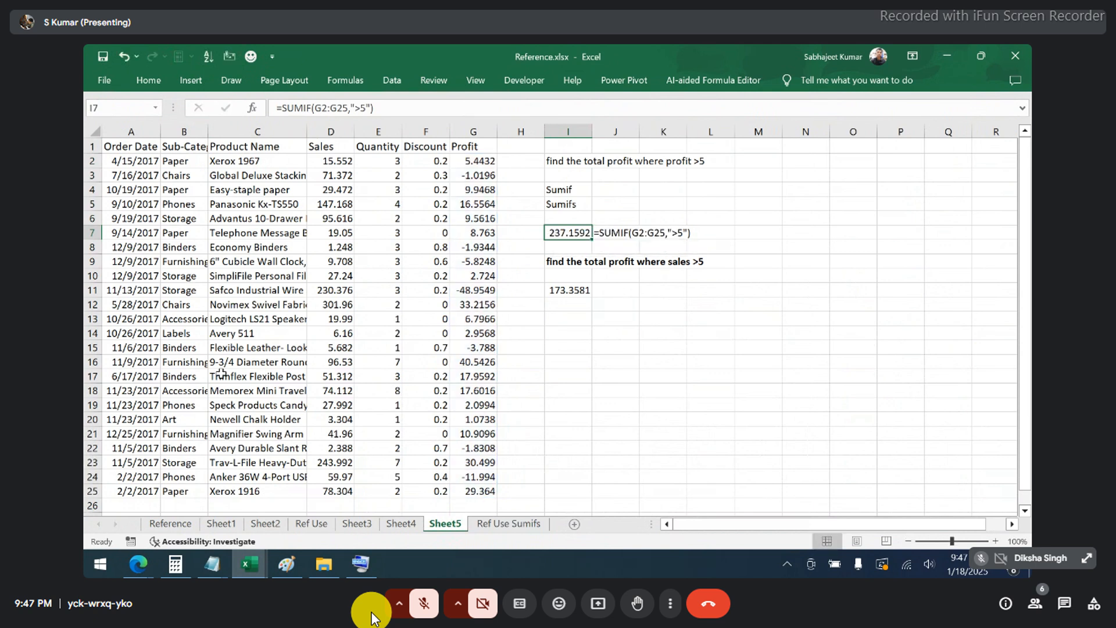
click(493, 525)
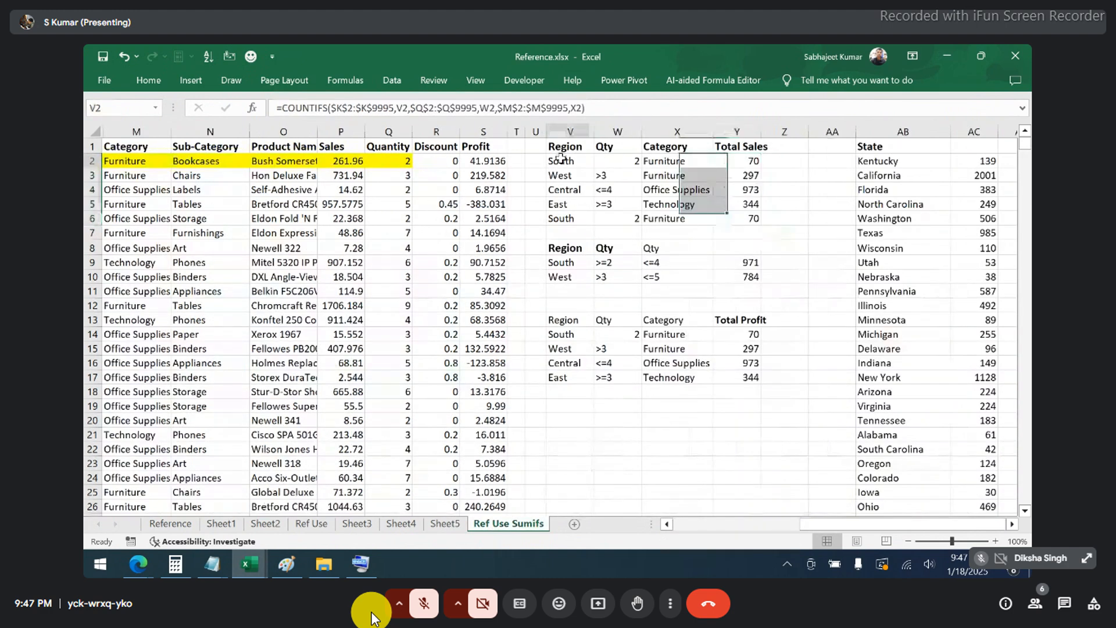
- Compare the Region, Qty and Category criteria in row 2 with the matching columns of the order data
click(560, 158)
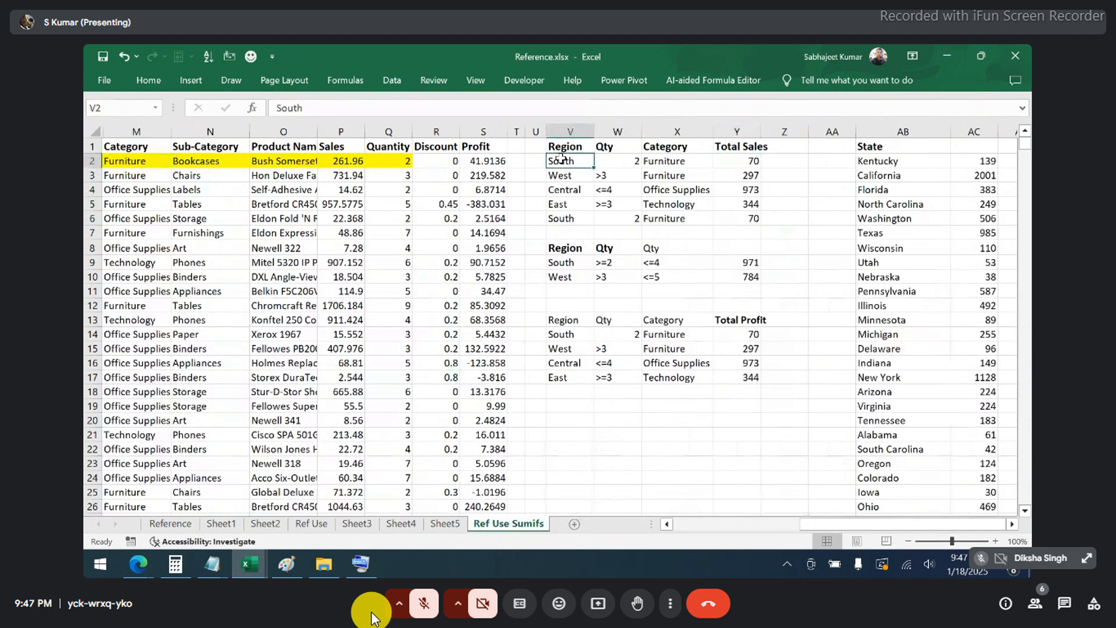
click(219, 189)
key(Left)
key(Left)
key(Left)
key(Left)
key(Left)
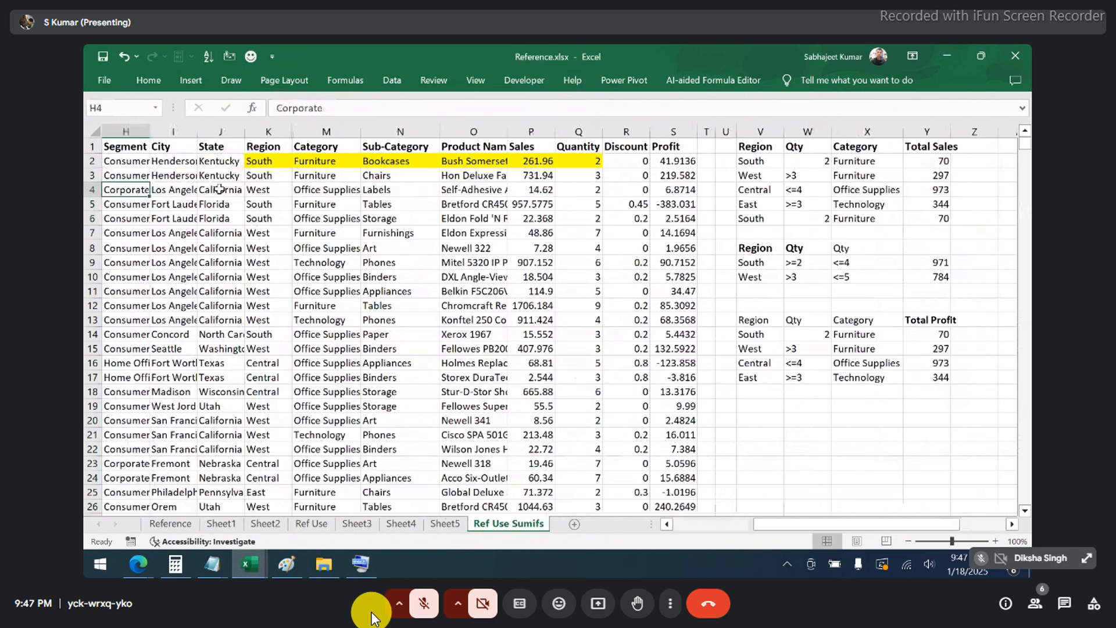
click(760, 161)
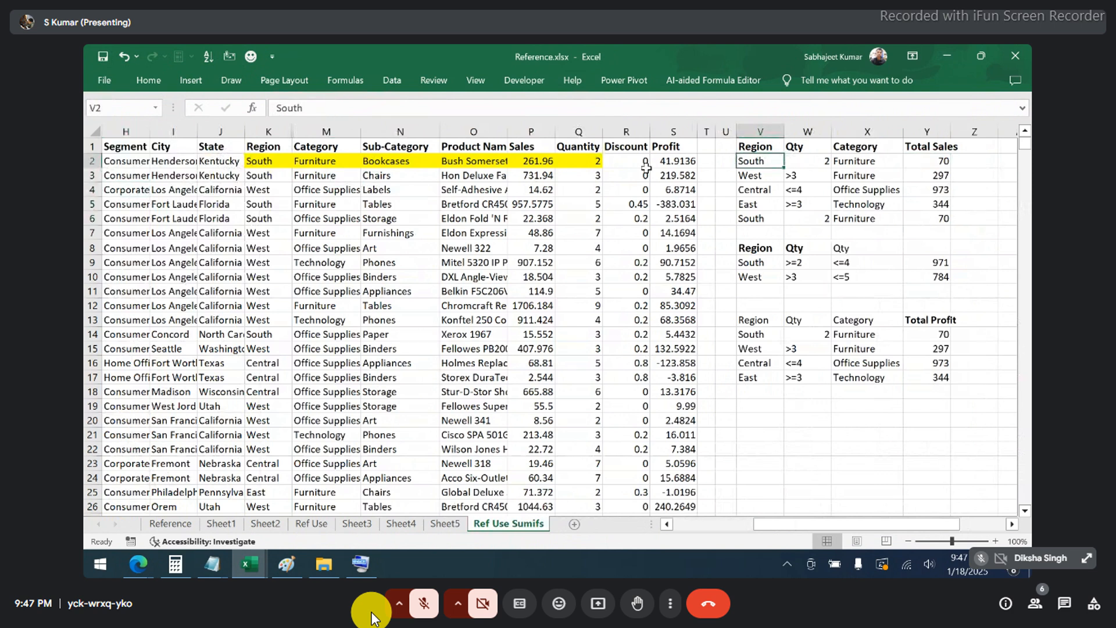
click(589, 157)
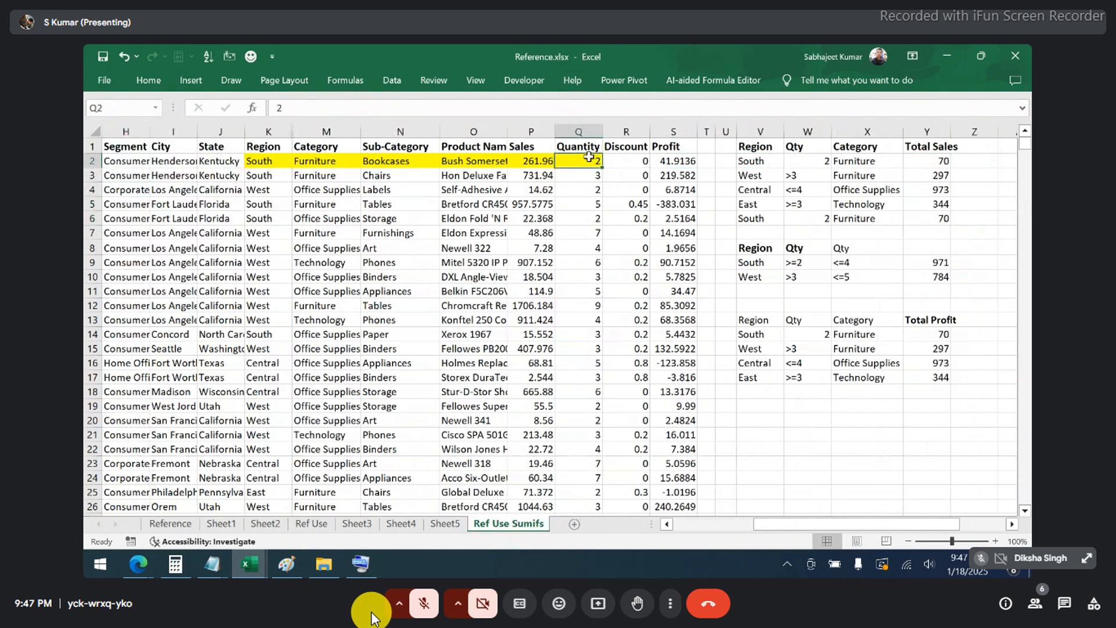
click(850, 161)
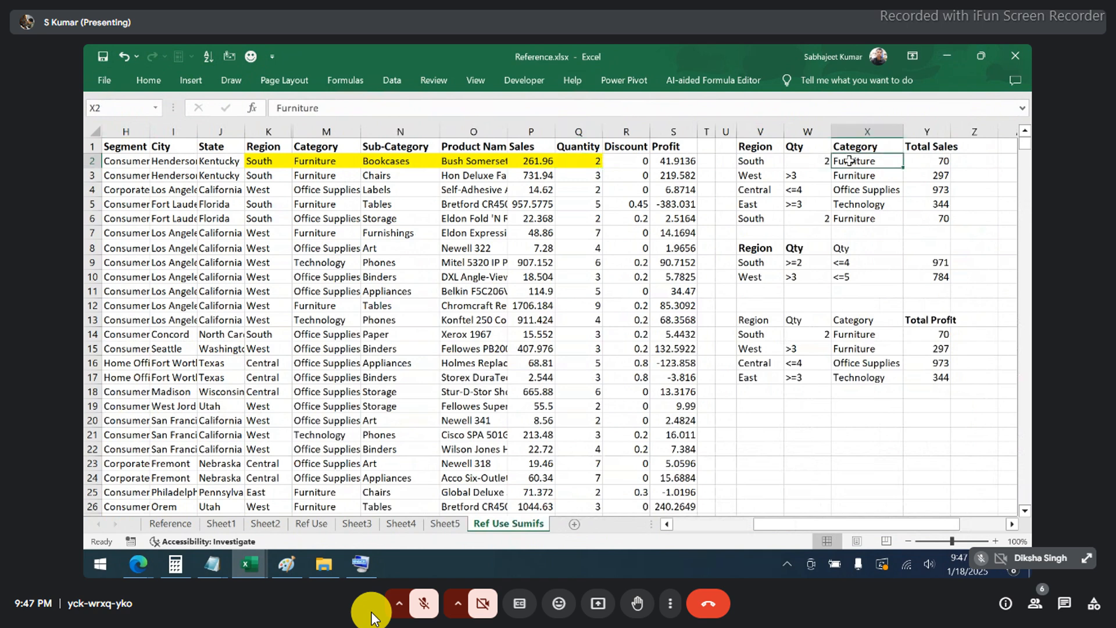
- Clear the old COUNTIFS results from Y2:Y6 under Total Sales
drag(924, 162, 926, 225)
key(Delete)
key(Up)
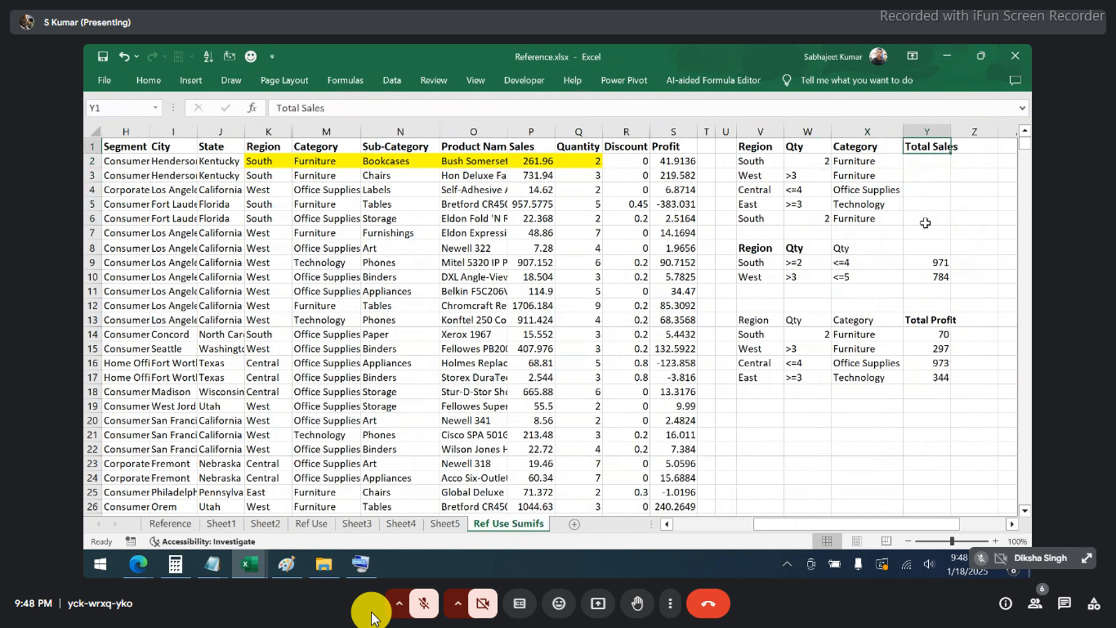
- Start a SUMIFS formula in Y2 with the Sales column P2:P9995 as the sum range
key(Down)
text(=)
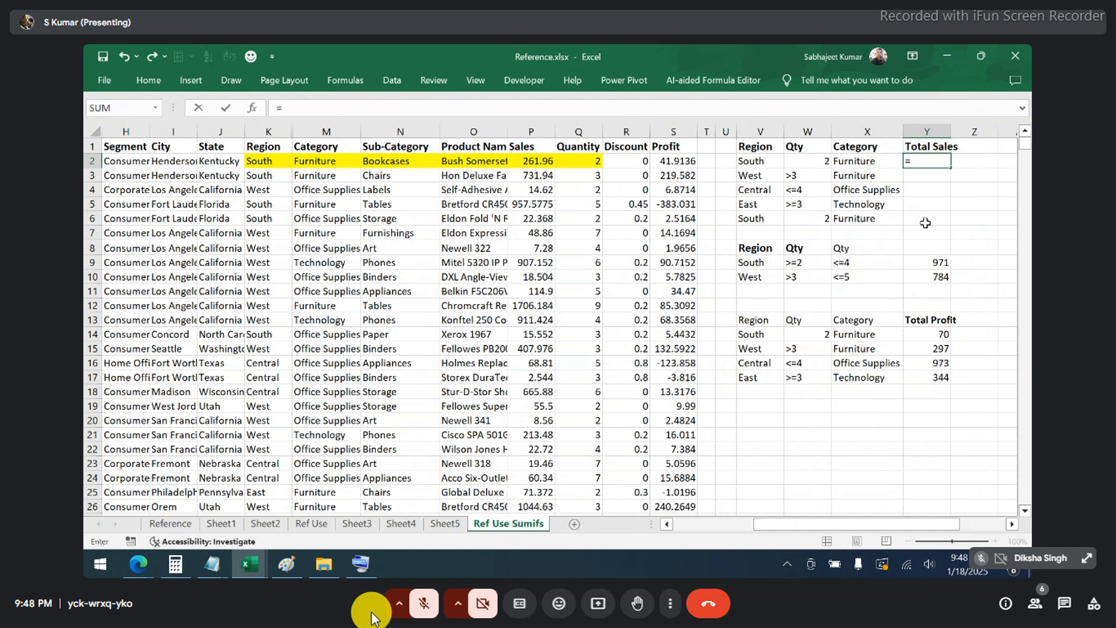
text(s)
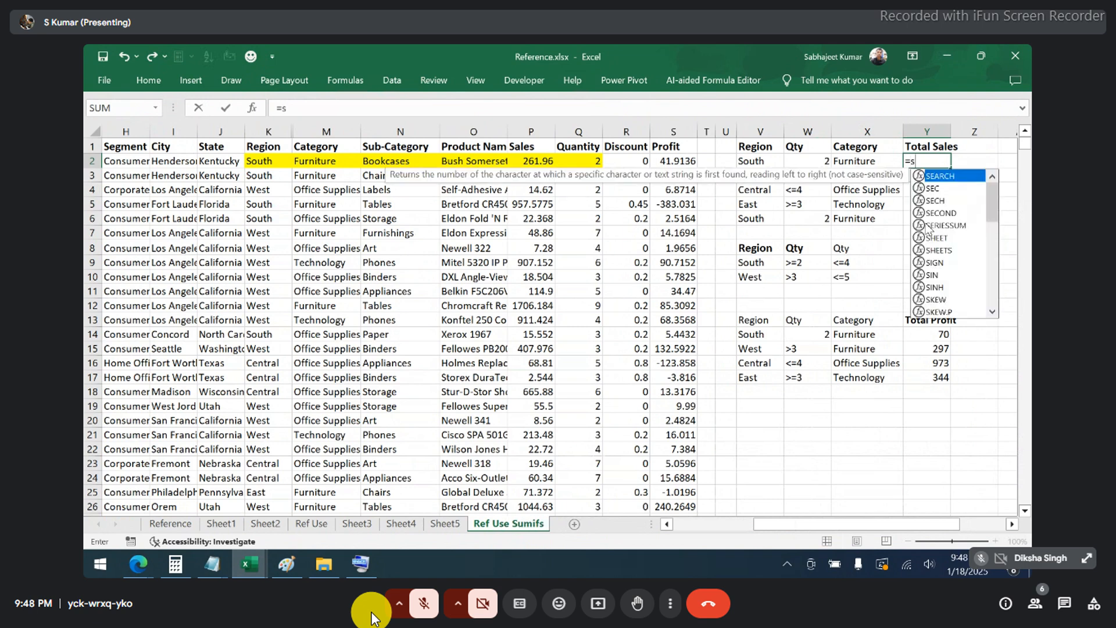
text(umifs)
key(Tab)
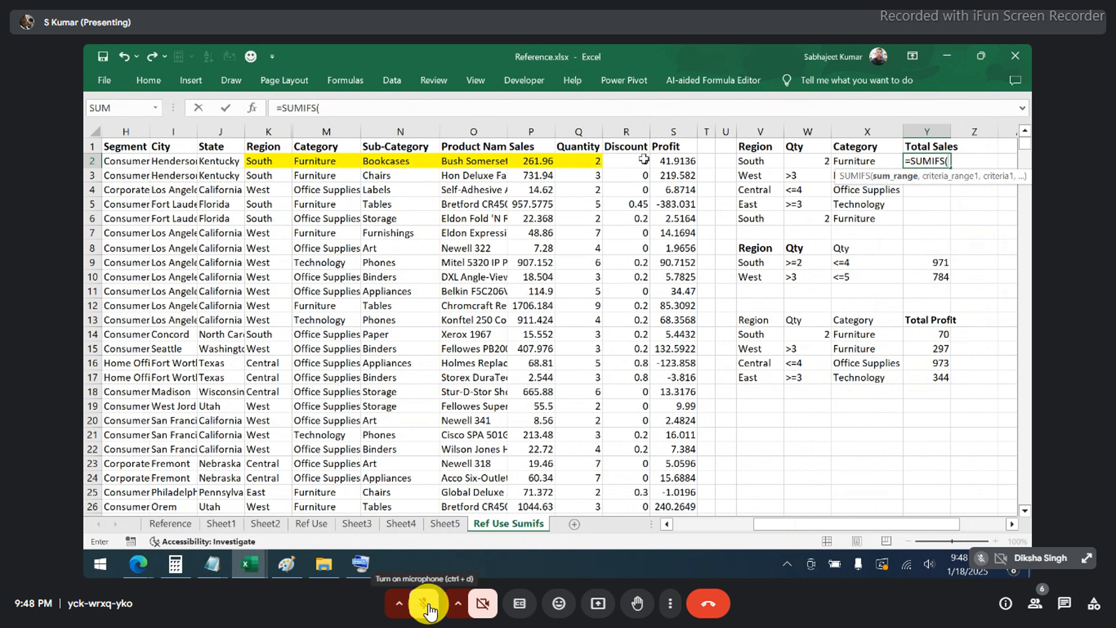
click(538, 160)
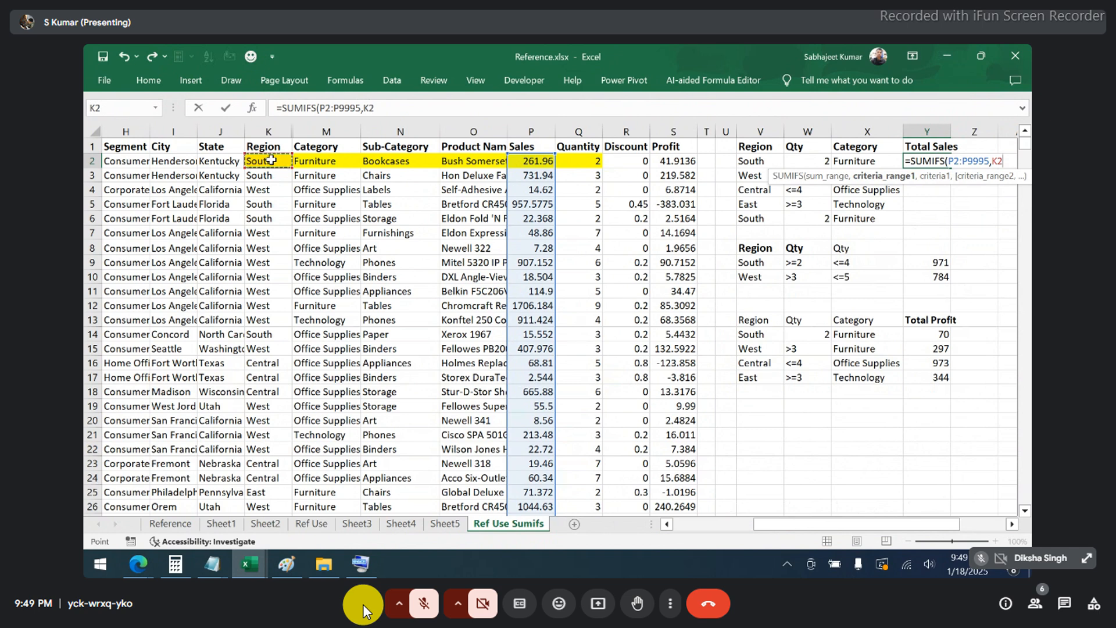
- Add the Region range K2:K9995 with V2 as the first criterion of the SUMIFS formula
key(ctrl+shift+Down)
text(,)
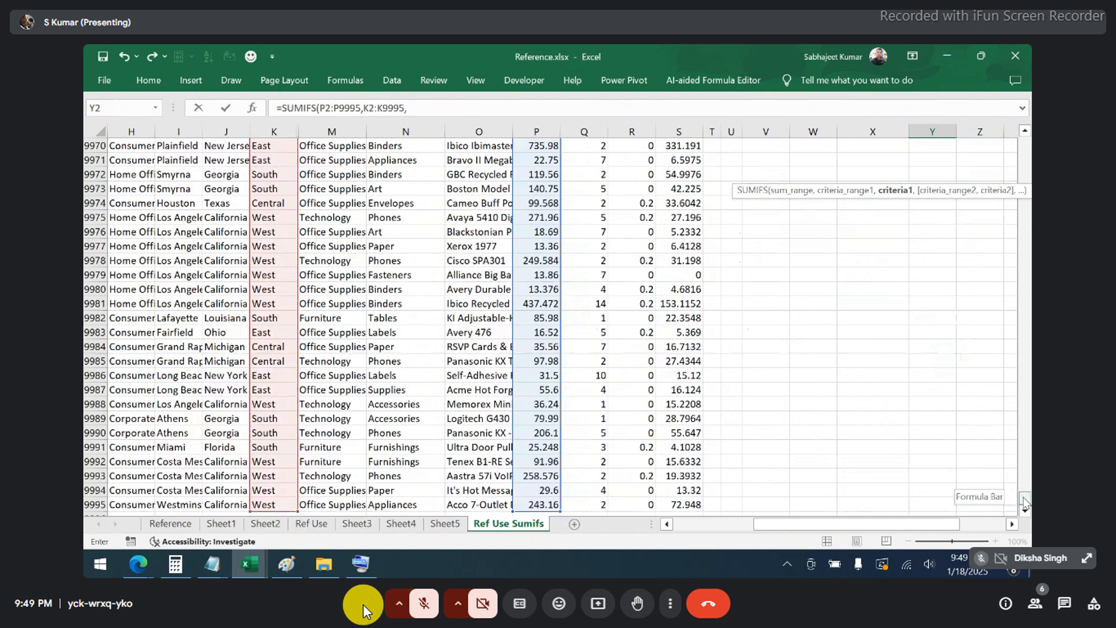
drag(1024, 501, 1025, 142)
click(754, 161)
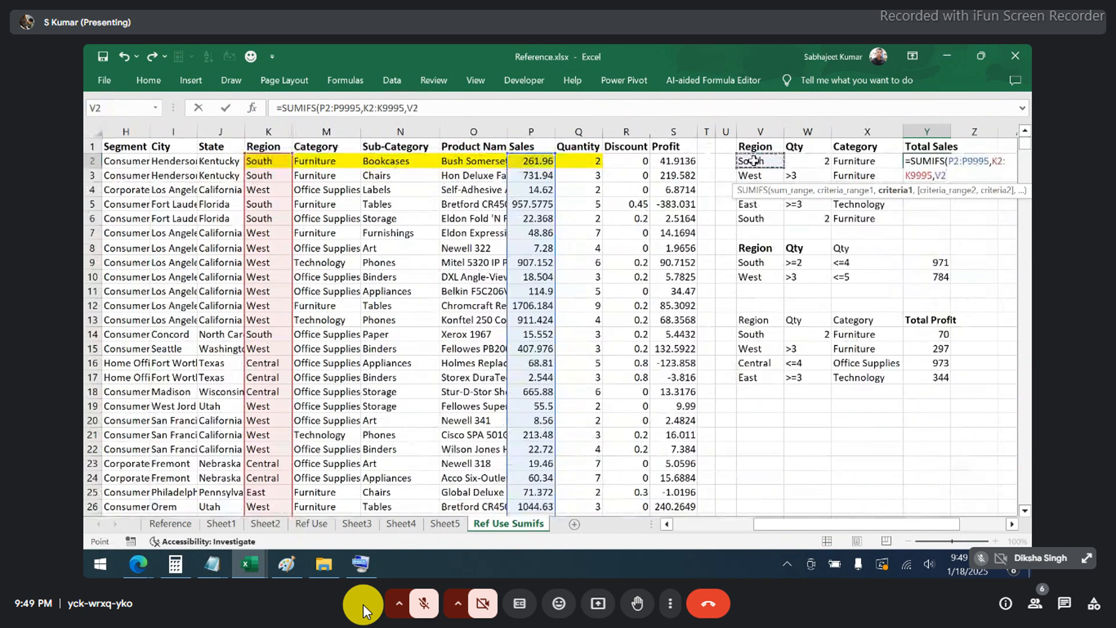
text(,)
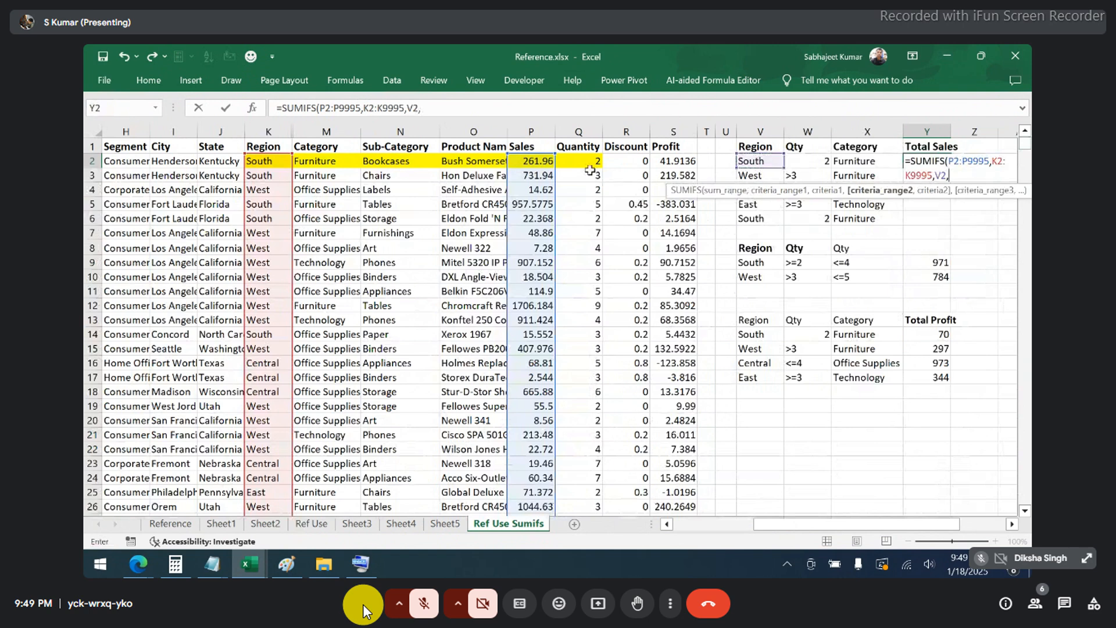
- Add the Quantity range Q2:Q9995 with W2 as the second criterion of the SUMIFS formula
click(593, 194)
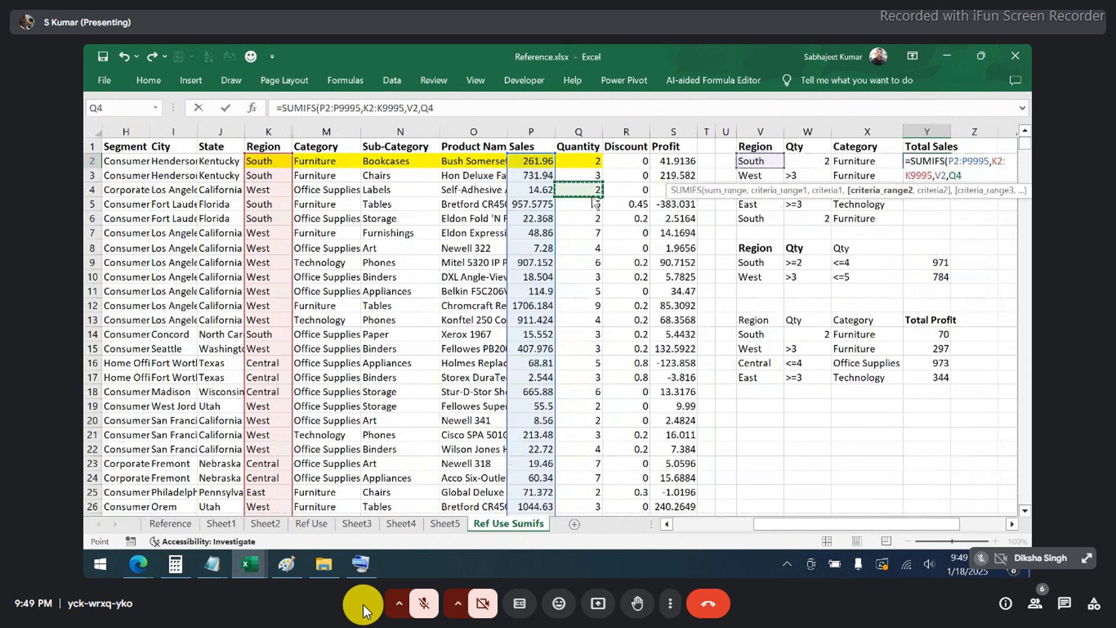
key(ctrl+shift+Down)
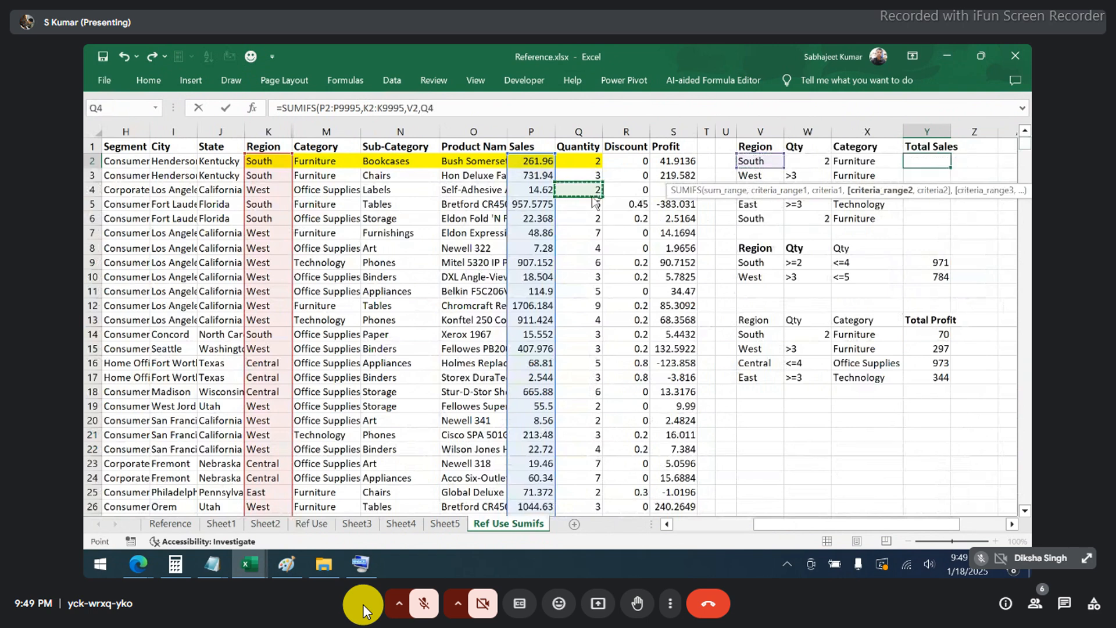
key(ctrl+Down)
key(ctrl+shift+Up)
key(shift+Down)
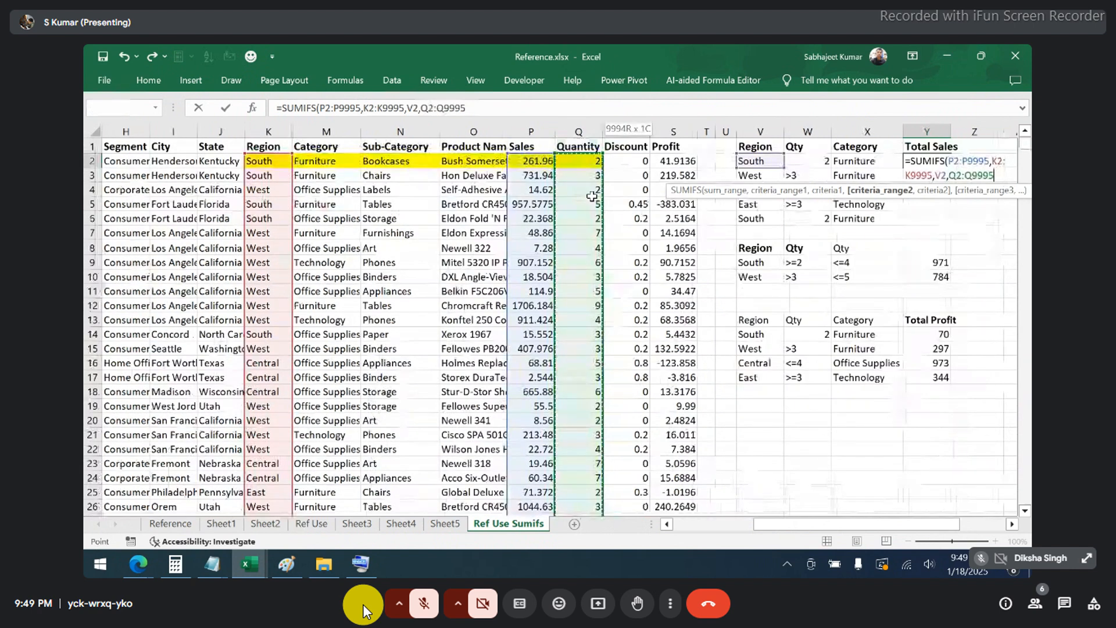
text(,)
click(814, 161)
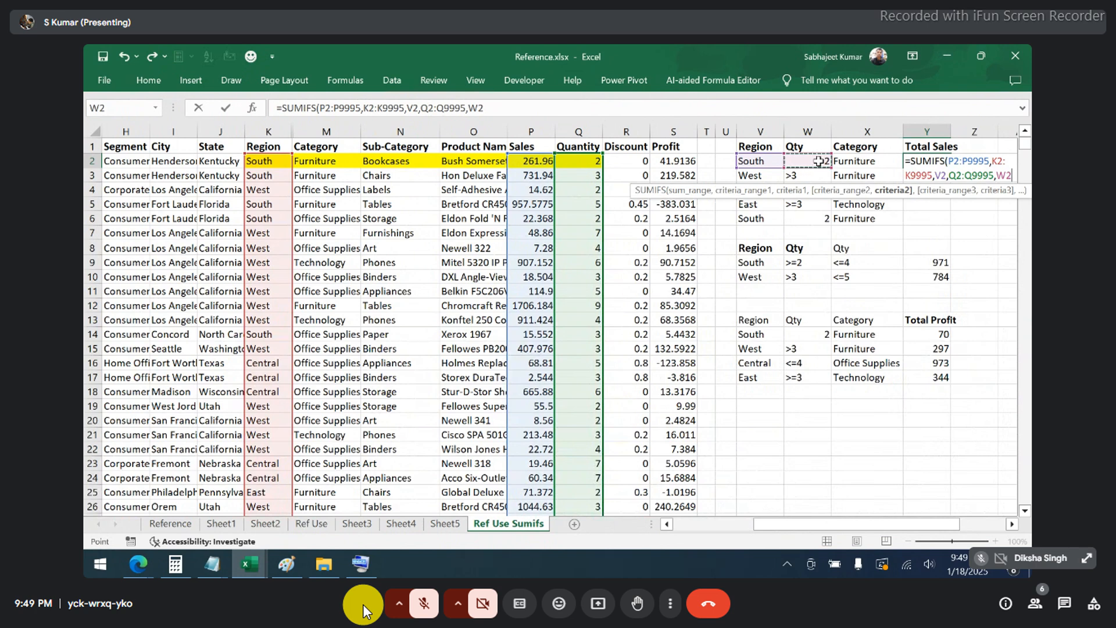
text(,)
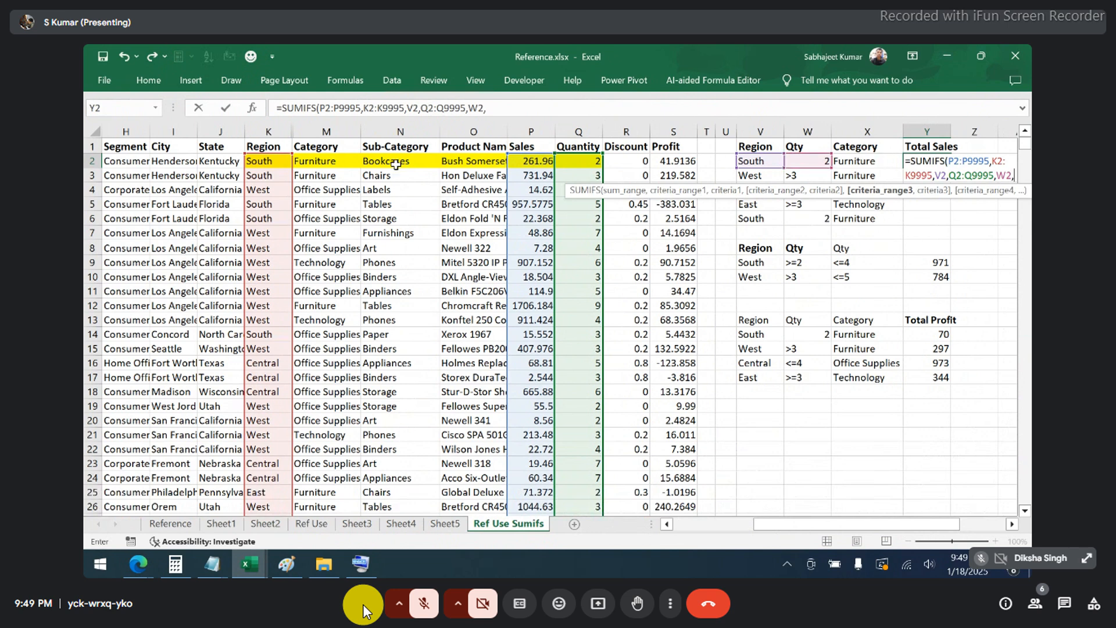
- Add the Category range M2:M9995 with X2 as the third criterion and complete the SUMIFS formula in Y2
click(319, 228)
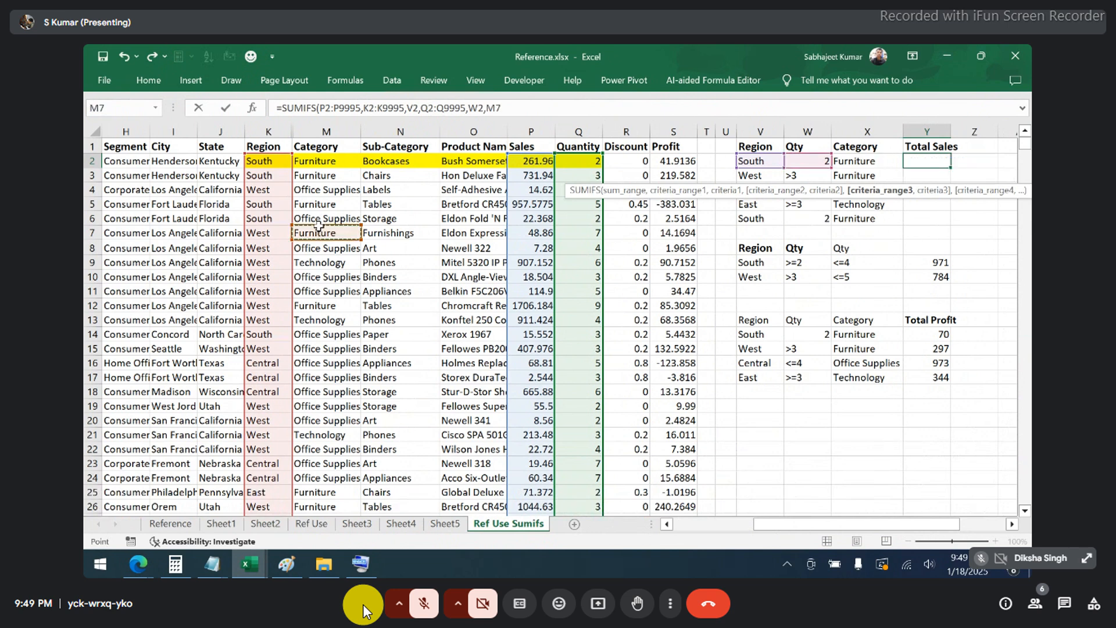
key(ctrl+Down)
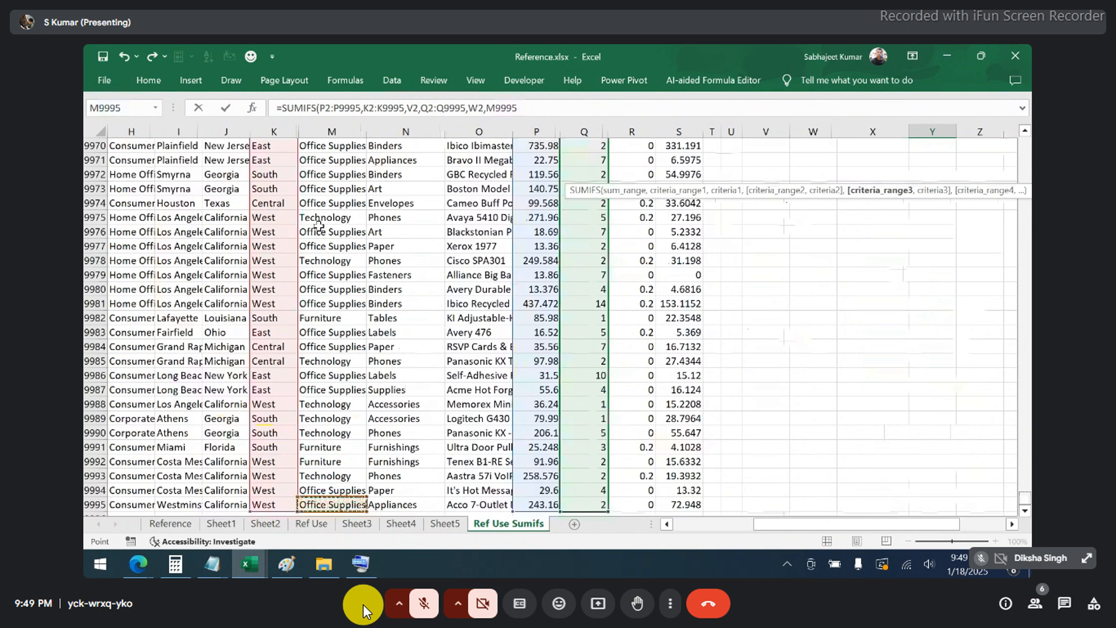
key(ctrl+shift+Up)
key(shift+Down)
text(,)
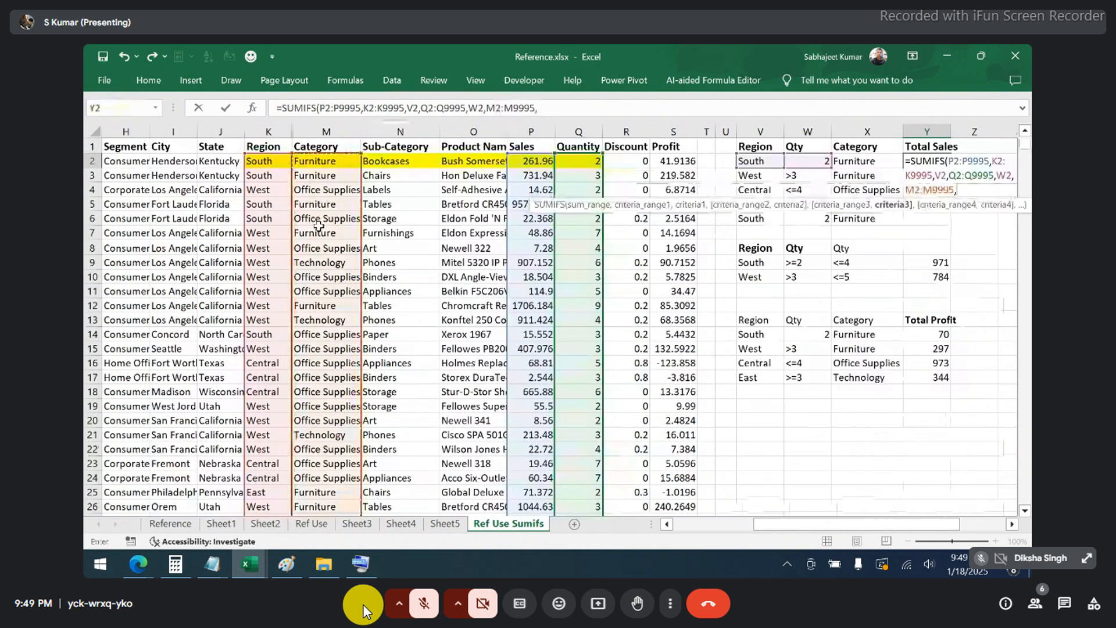
click(856, 161)
text())
key(Return)
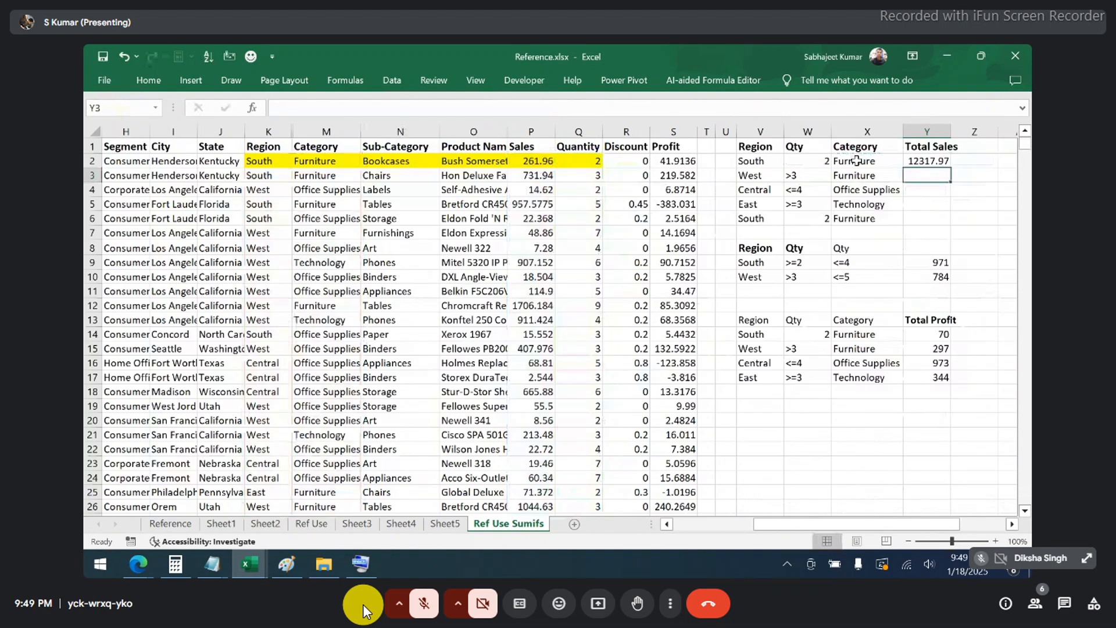
- Review the SUMIFS formula in Y2 and turn on filters for the sales data headers
key(Up)
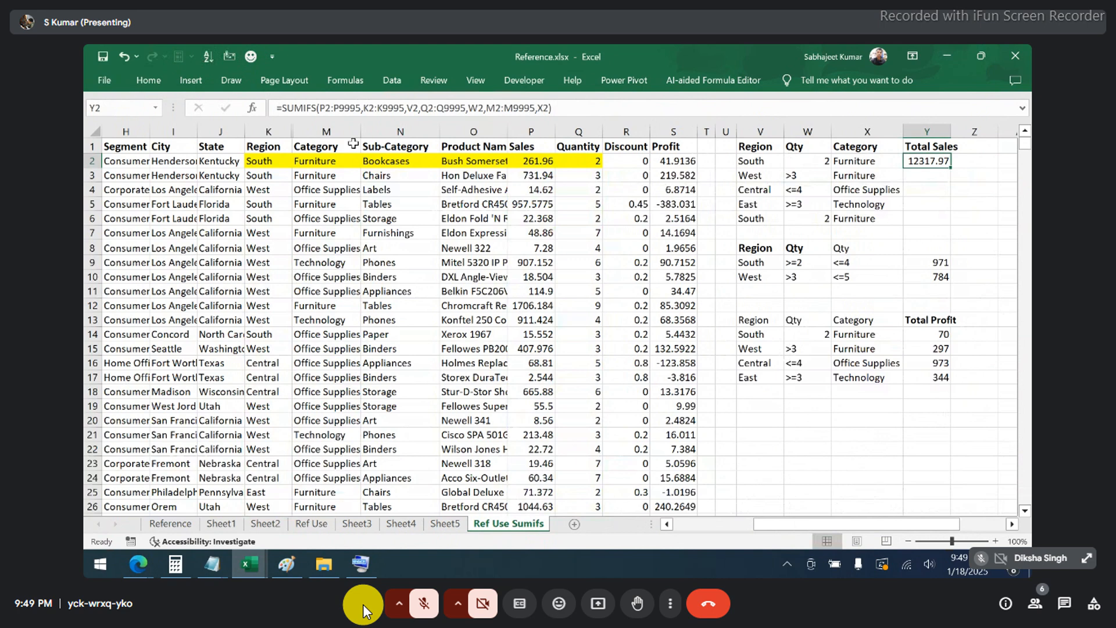
click(269, 147)
key(ctrl+shift+l)
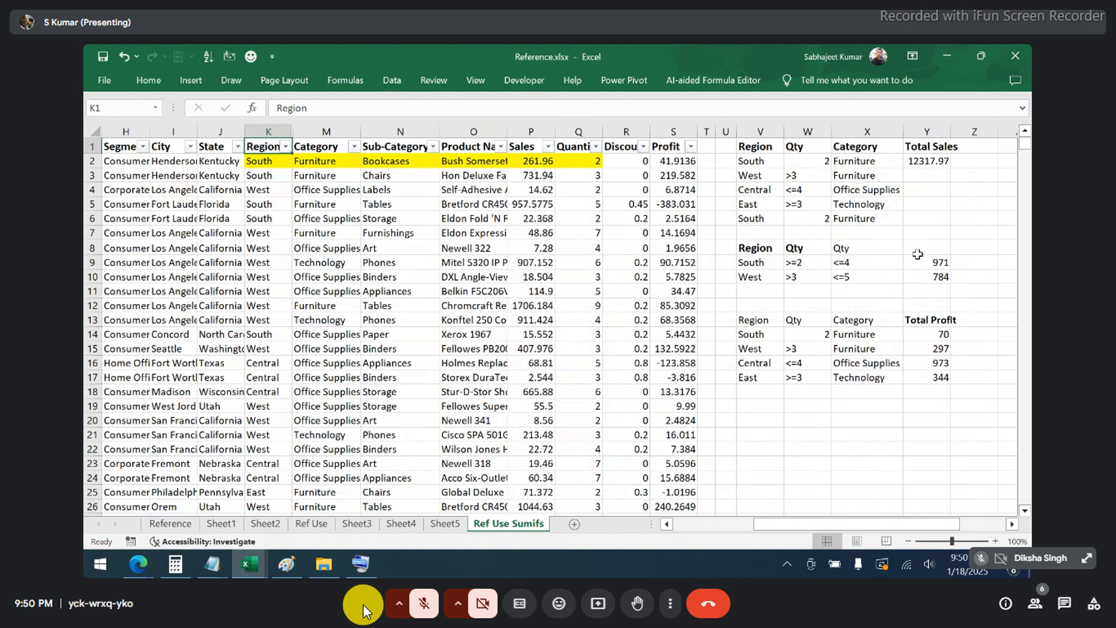
- Fill the SUMIFS formula from Y2 down to Y6 and inspect the ranges referenced in Y2
click(934, 164)
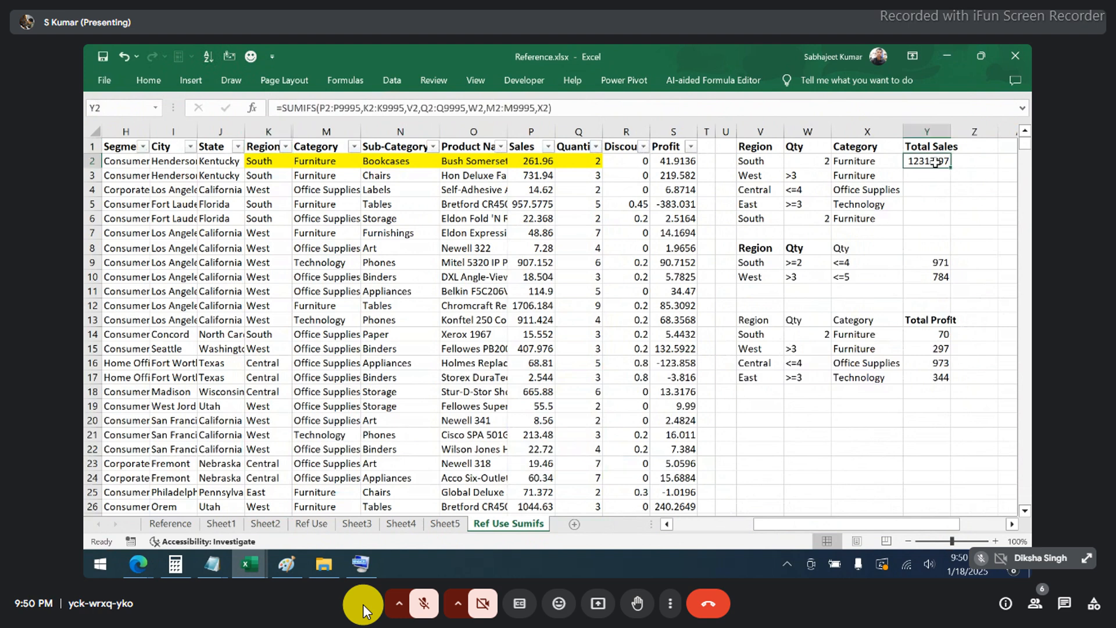
drag(950, 168, 944, 230)
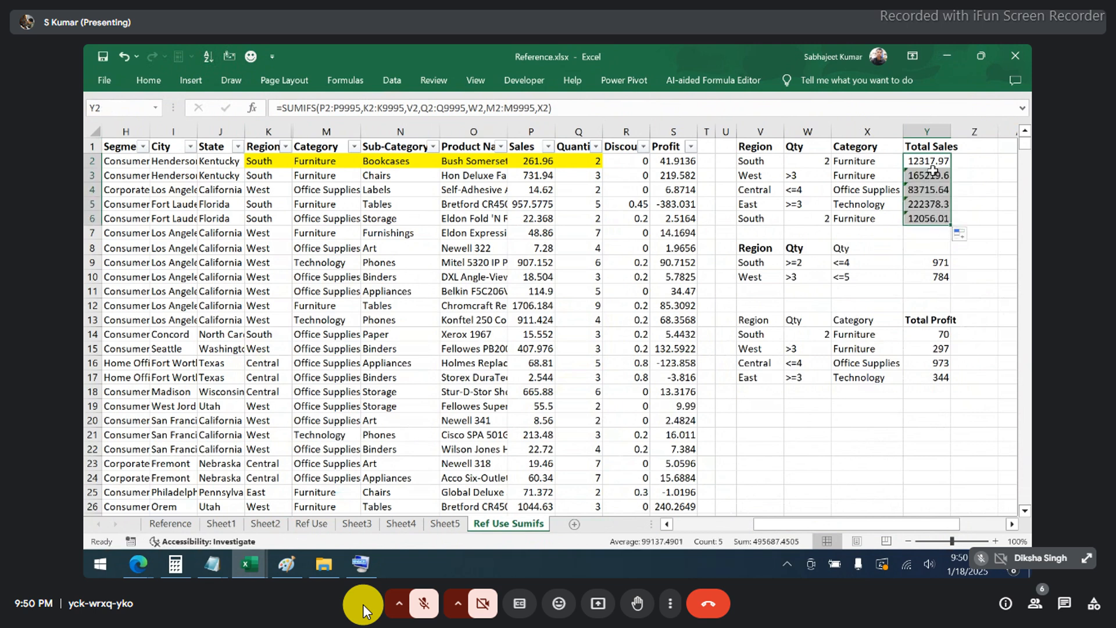
double_click(934, 162)
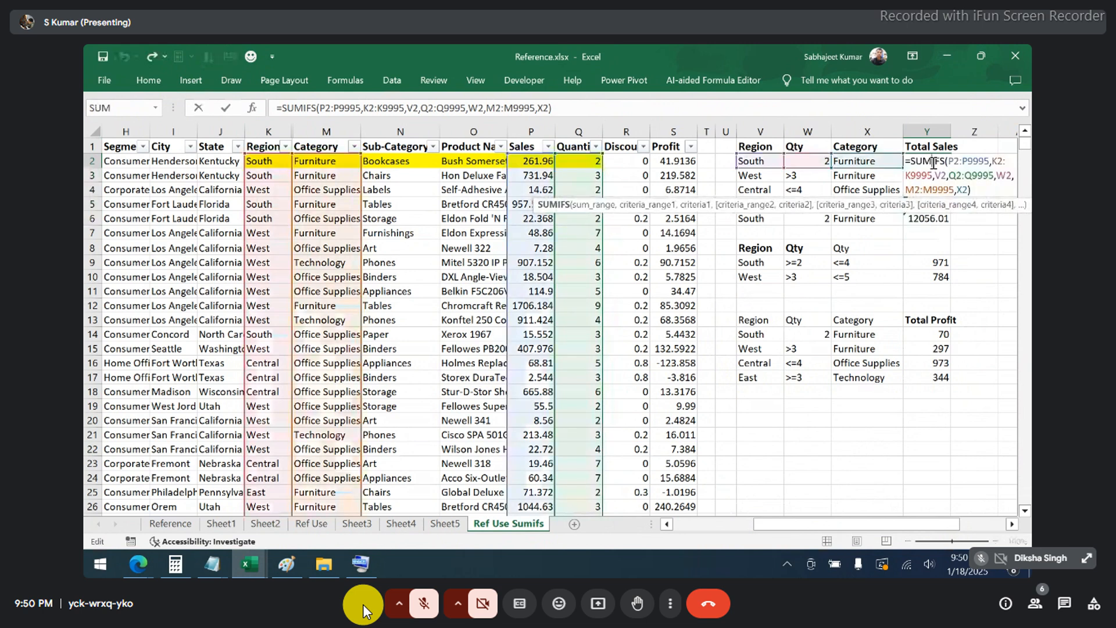
click(923, 245)
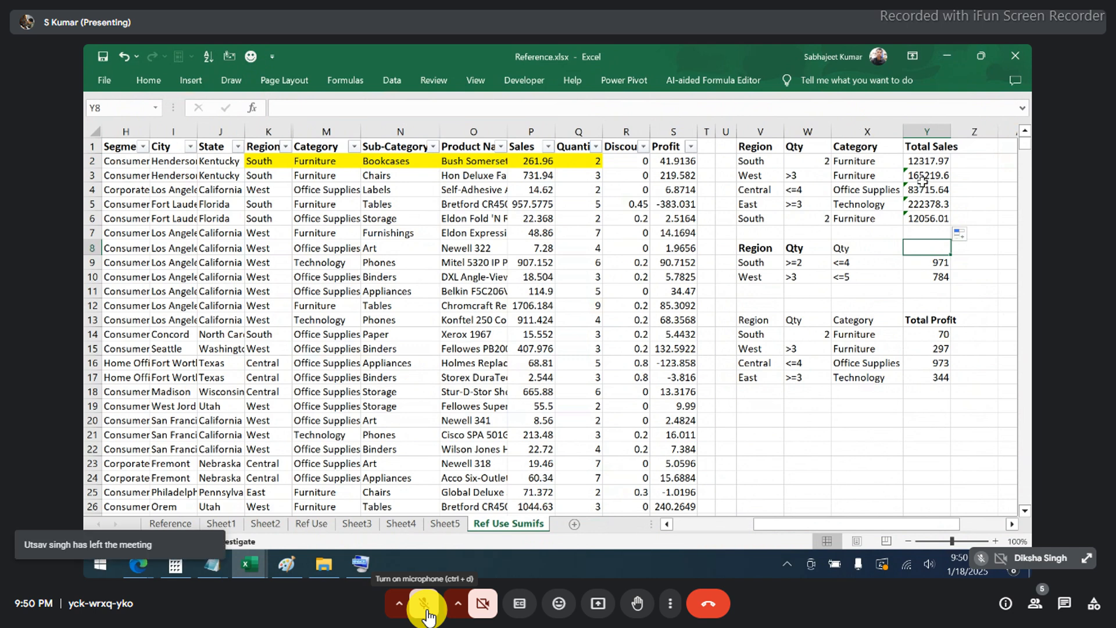
- Select the first criteria row from V2 to its total and filter the Region column to South only
drag(754, 163, 934, 163)
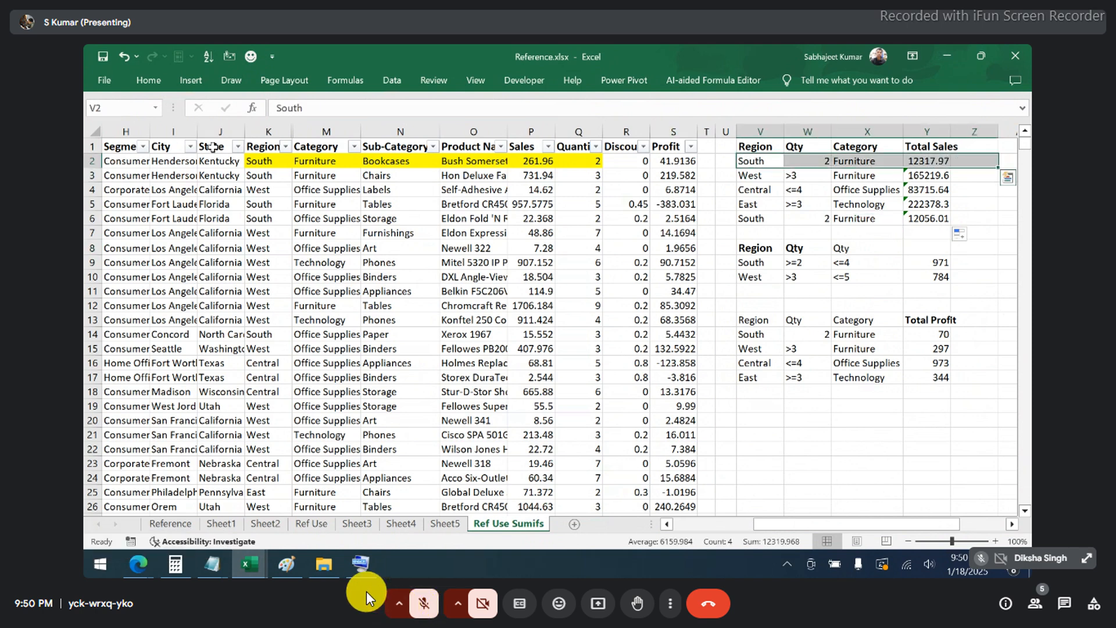
click(286, 146)
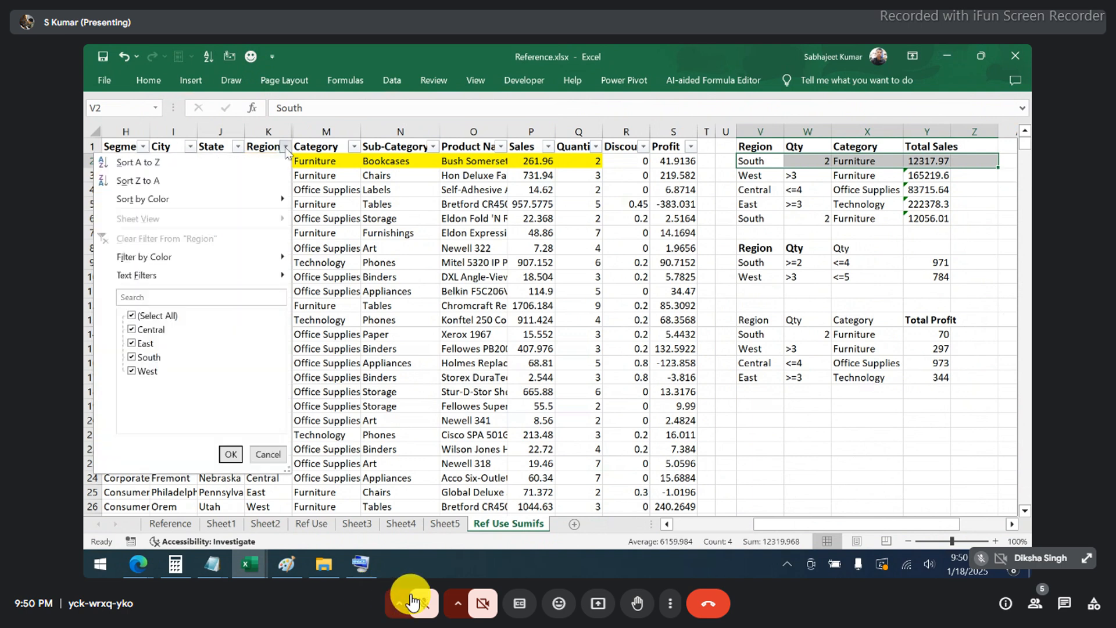
click(131, 315)
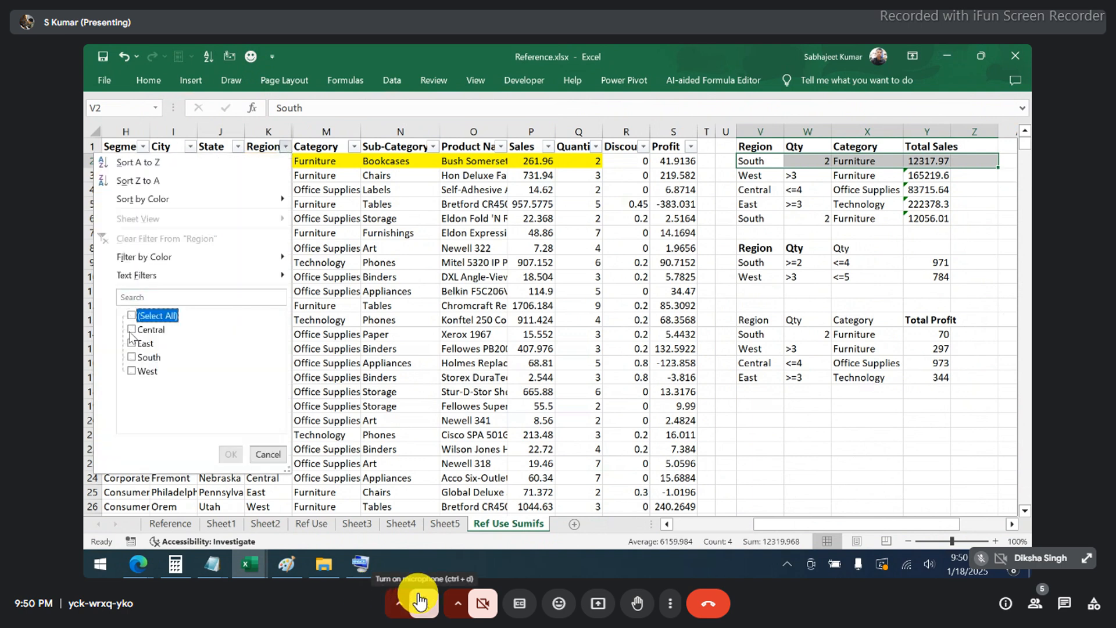
click(132, 357)
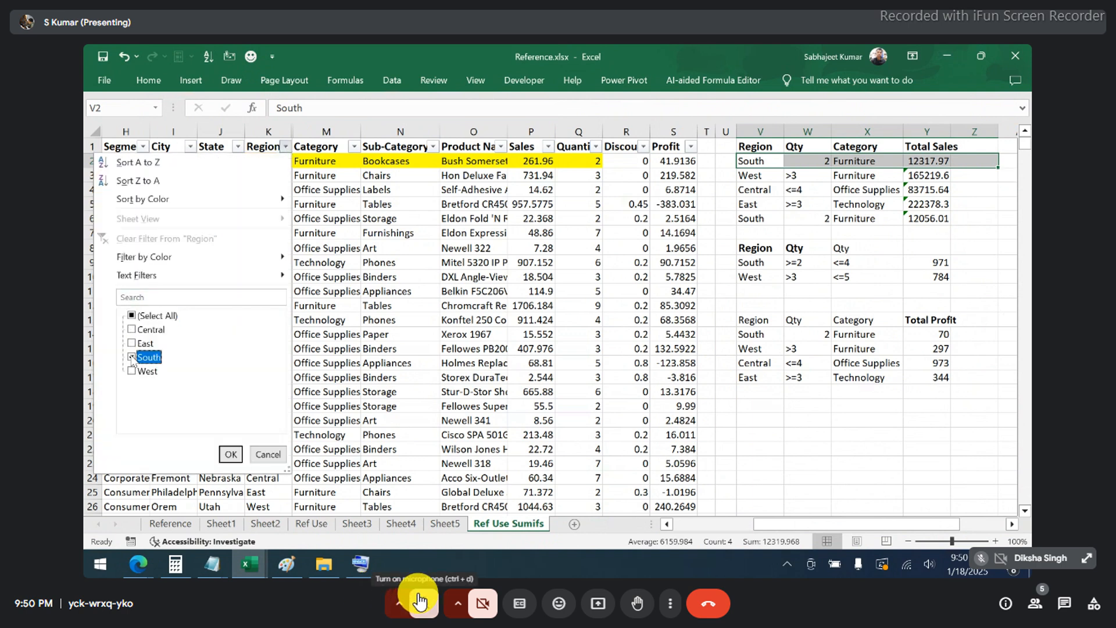
click(230, 453)
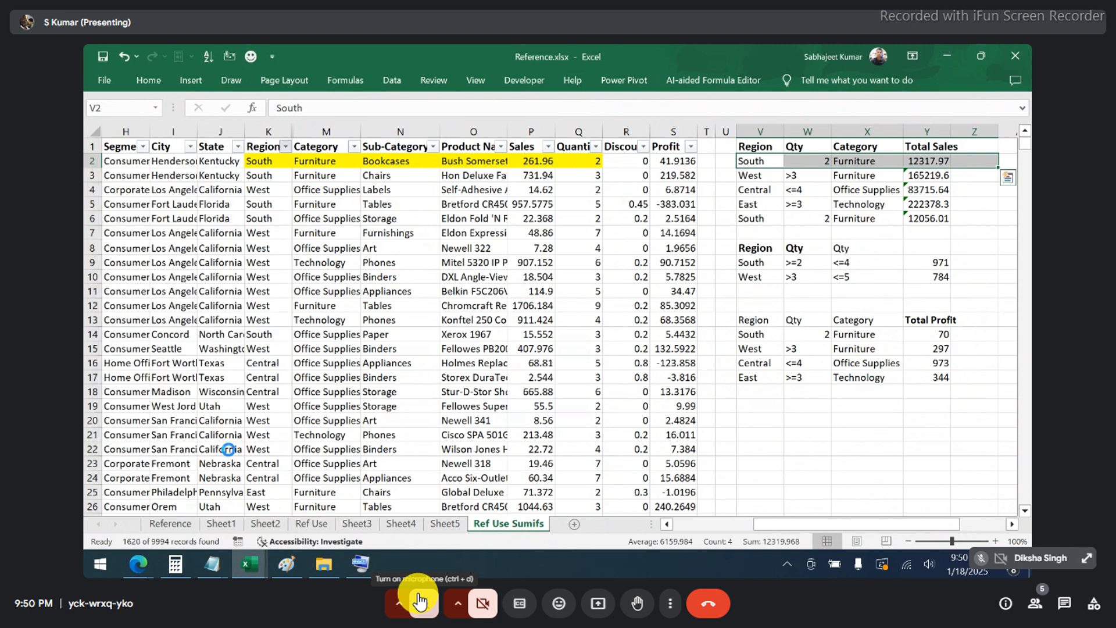
- Filter the Quantity column to show only the value 2
click(597, 147)
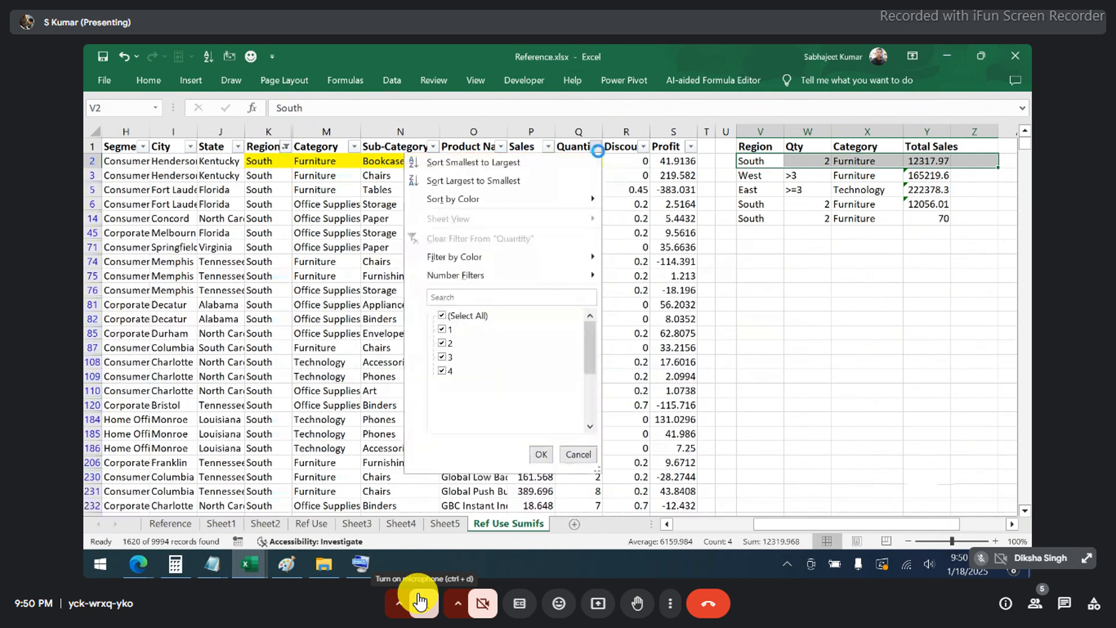
click(443, 317)
click(443, 346)
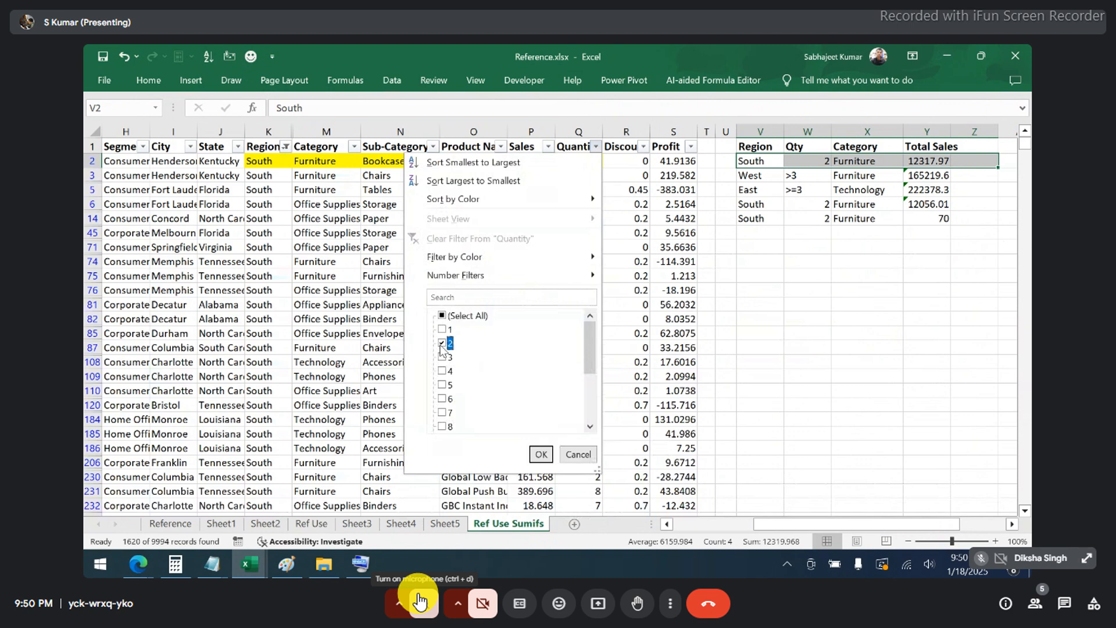
click(538, 457)
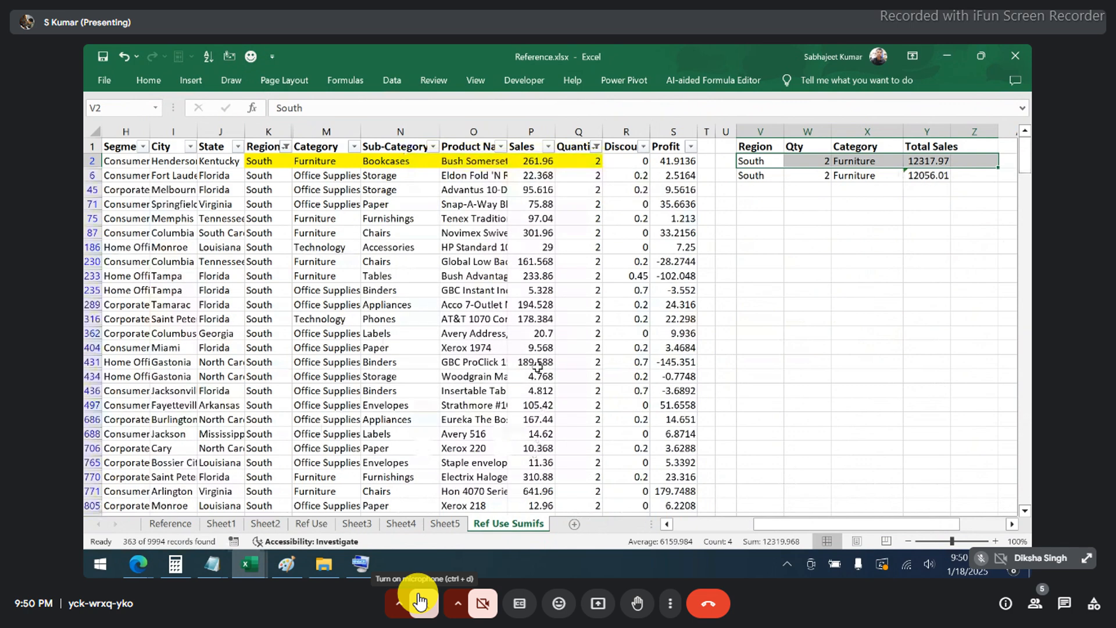
- Filter the Category column to show only Furniture
click(353, 146)
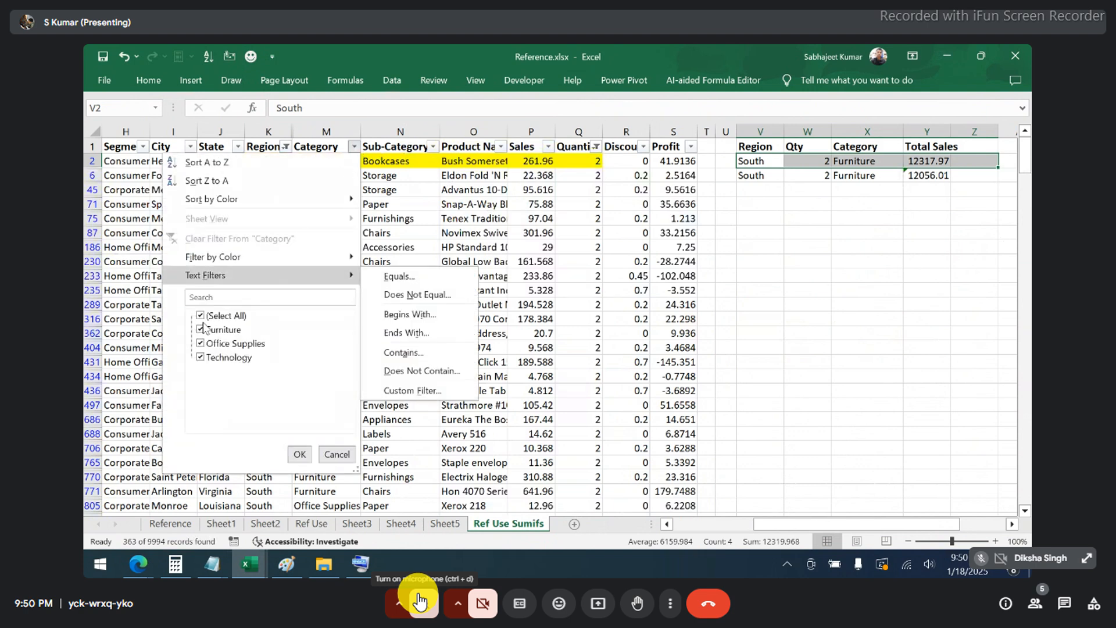
click(201, 316)
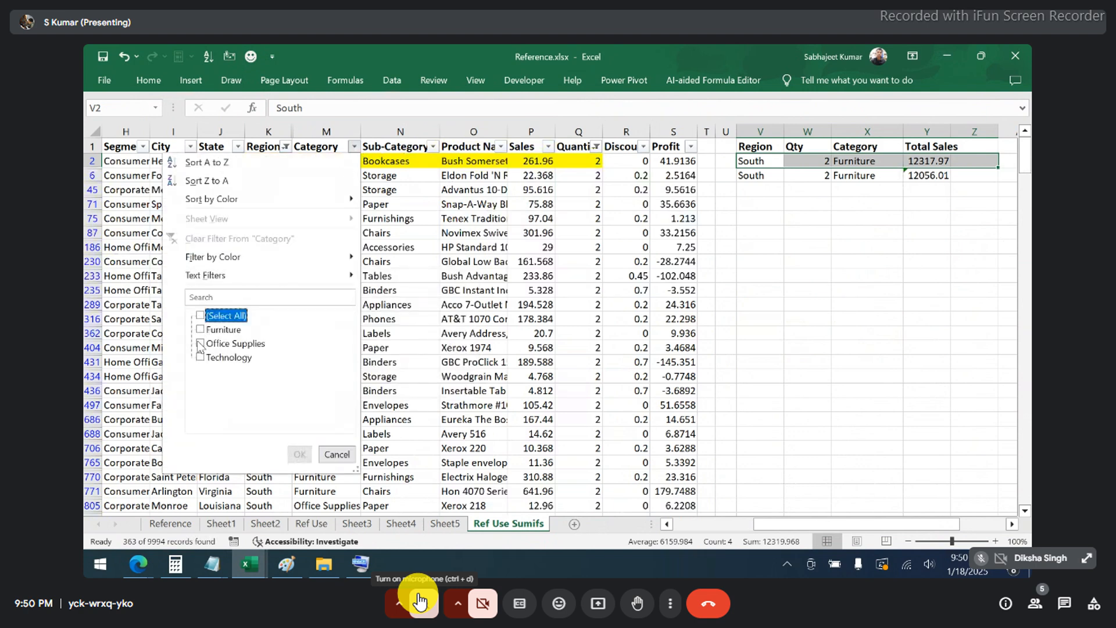
click(200, 330)
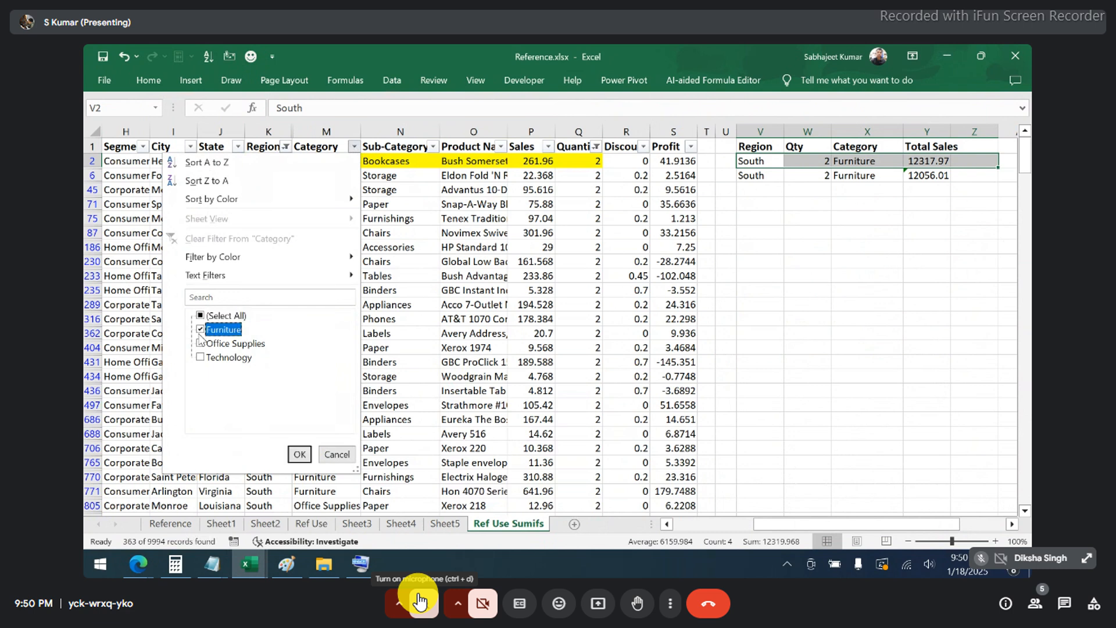
click(299, 455)
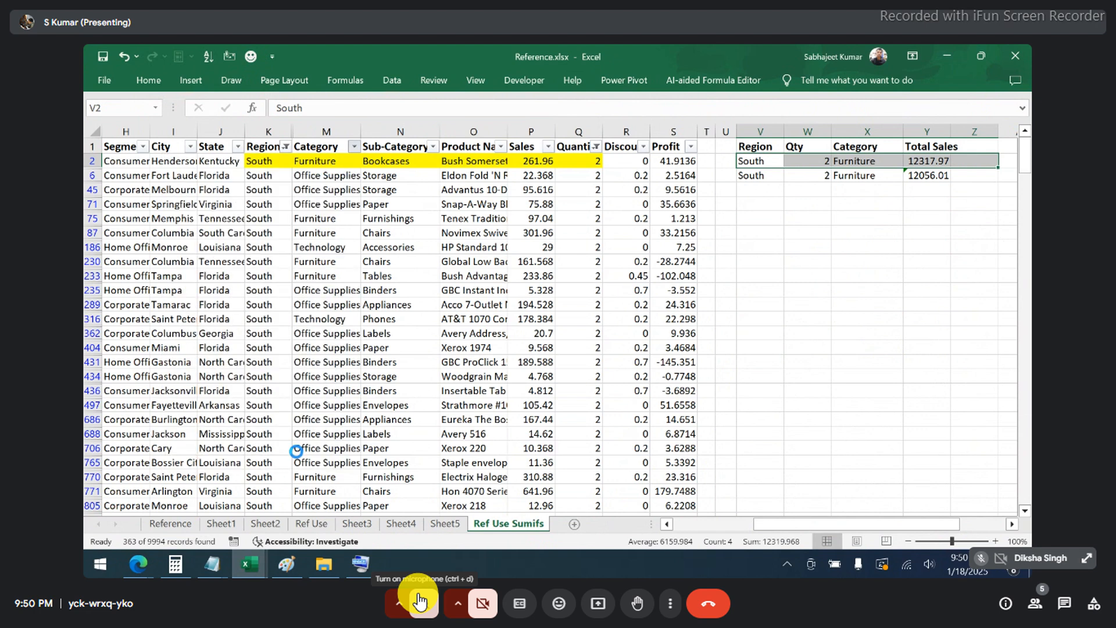
- Check the sum of the filtered Sales column against Y2 and remove all filters from the data
click(536, 131)
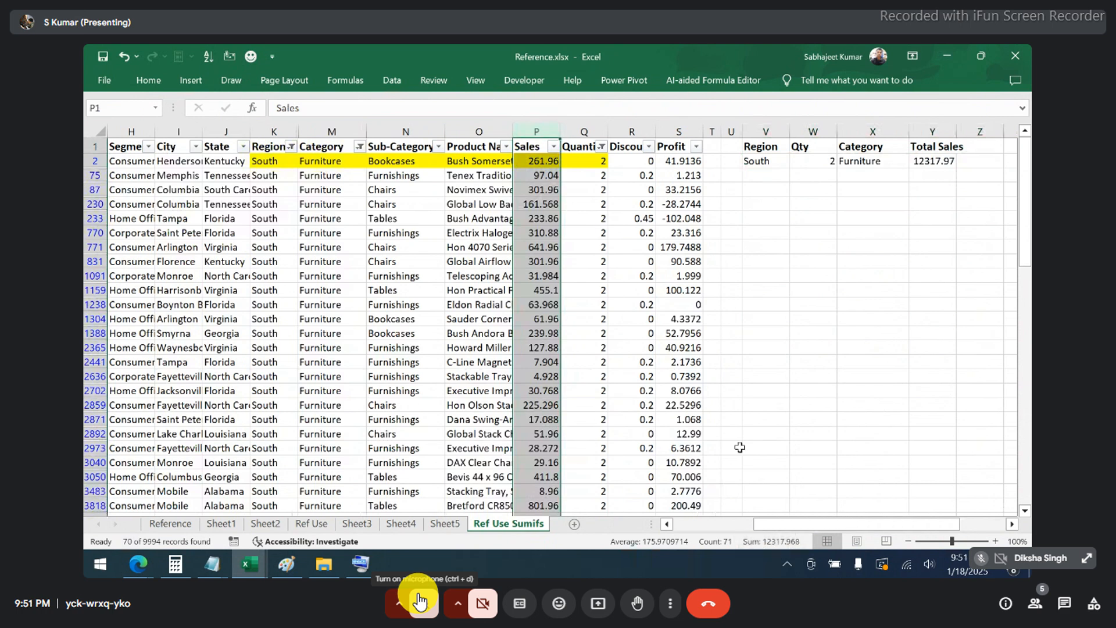
click(578, 192)
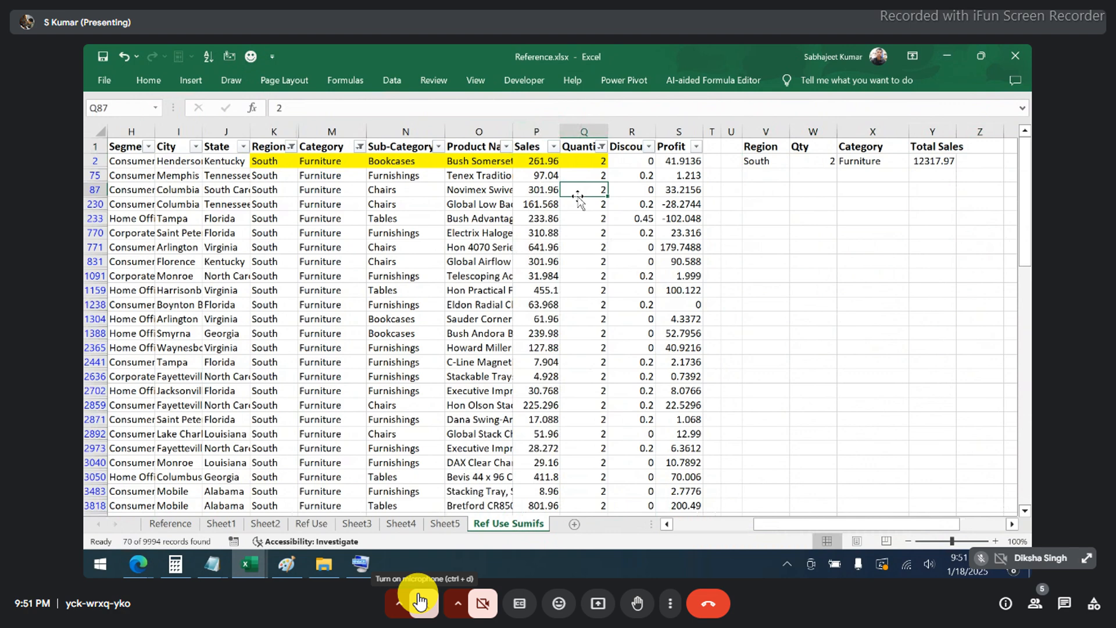
key(ctrl+shift+l)
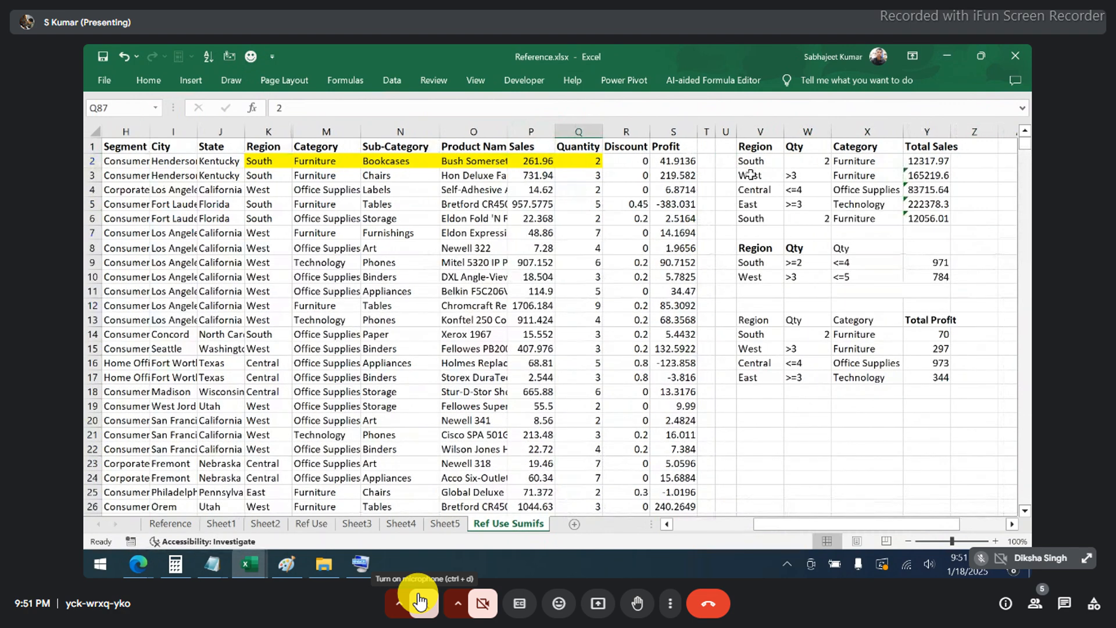
- Copy the criteria table V1:Y6 and select its two matching South, 2, Furniture rows (rows 2 and 6) to compare their totals
drag(747, 149, 926, 217)
key(ctrl+c)
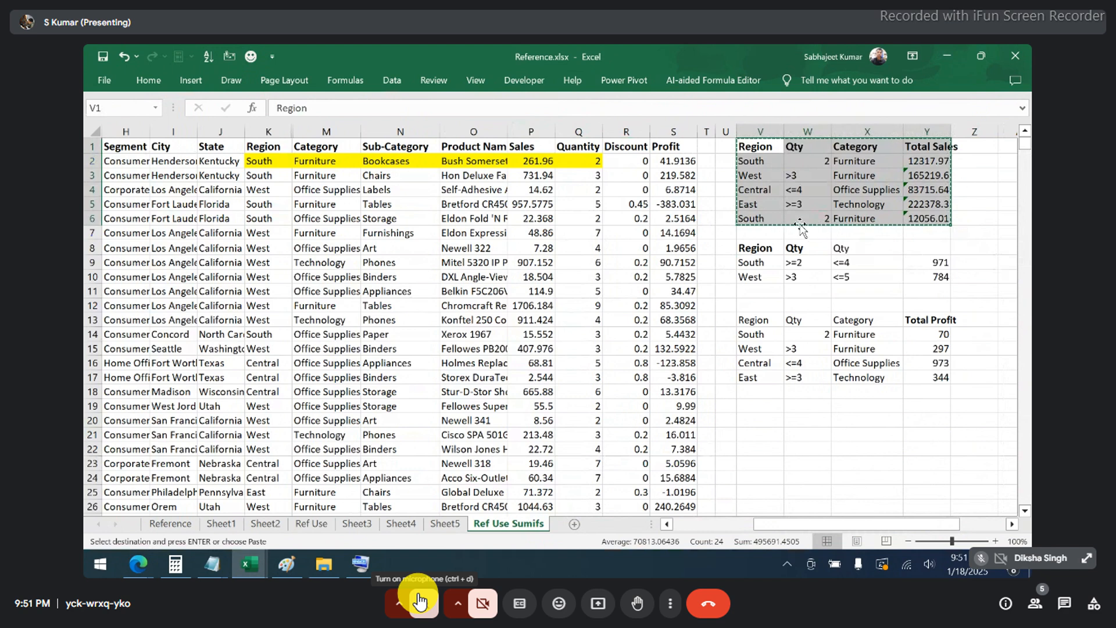
drag(769, 216, 937, 231)
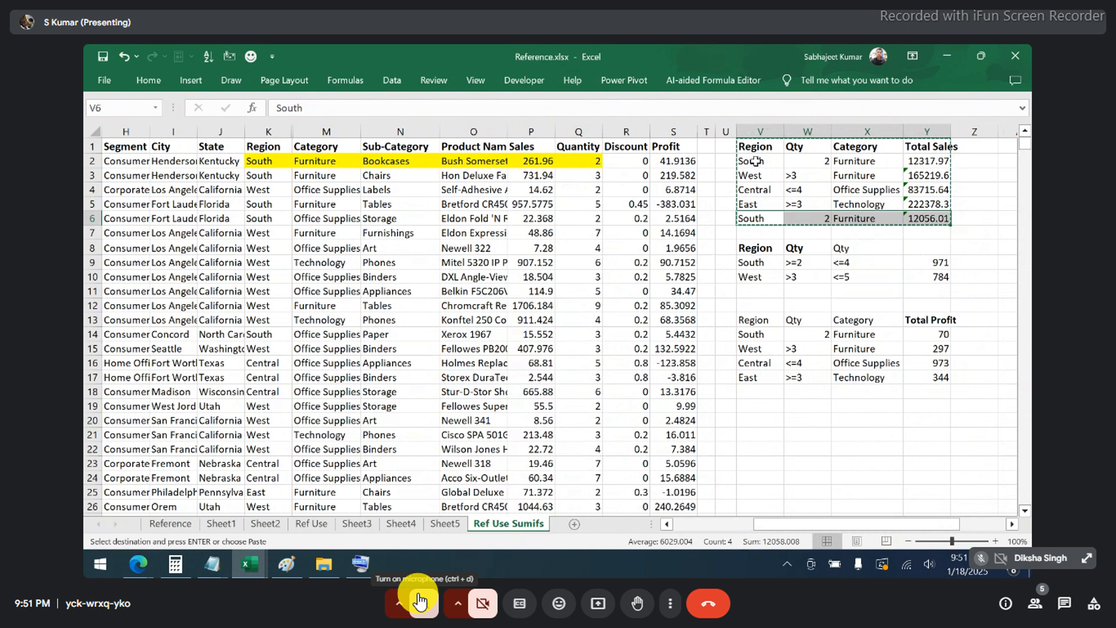
drag(755, 162, 794, 162)
drag(891, 164, 924, 163)
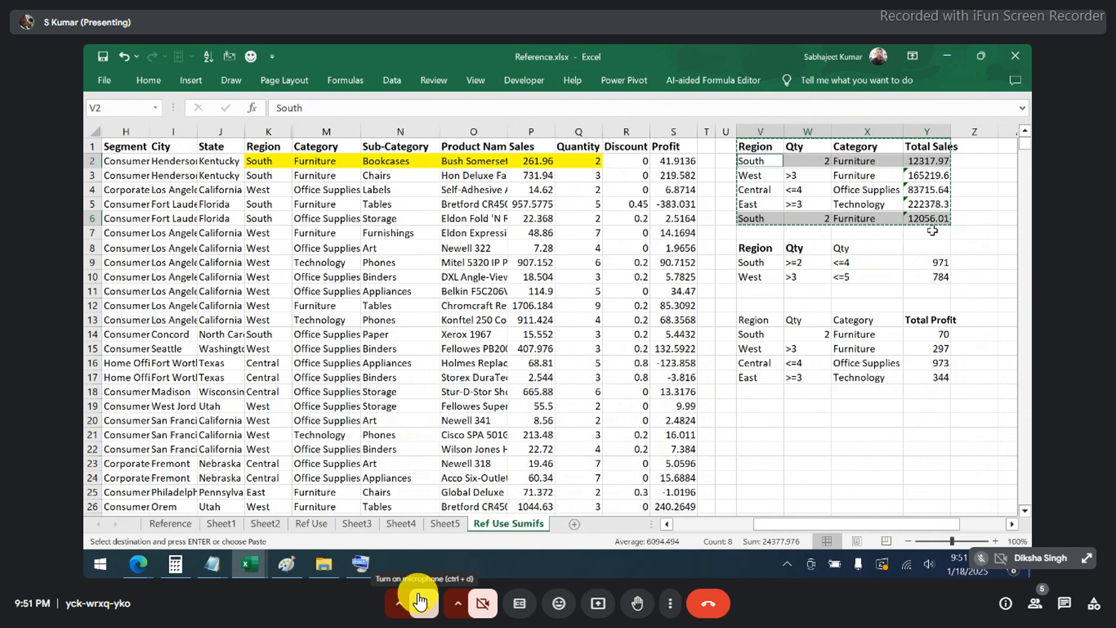
- Unmute the meeting microphone to speak and mute it again, repeating this during the formula demonstration
click(419, 601)
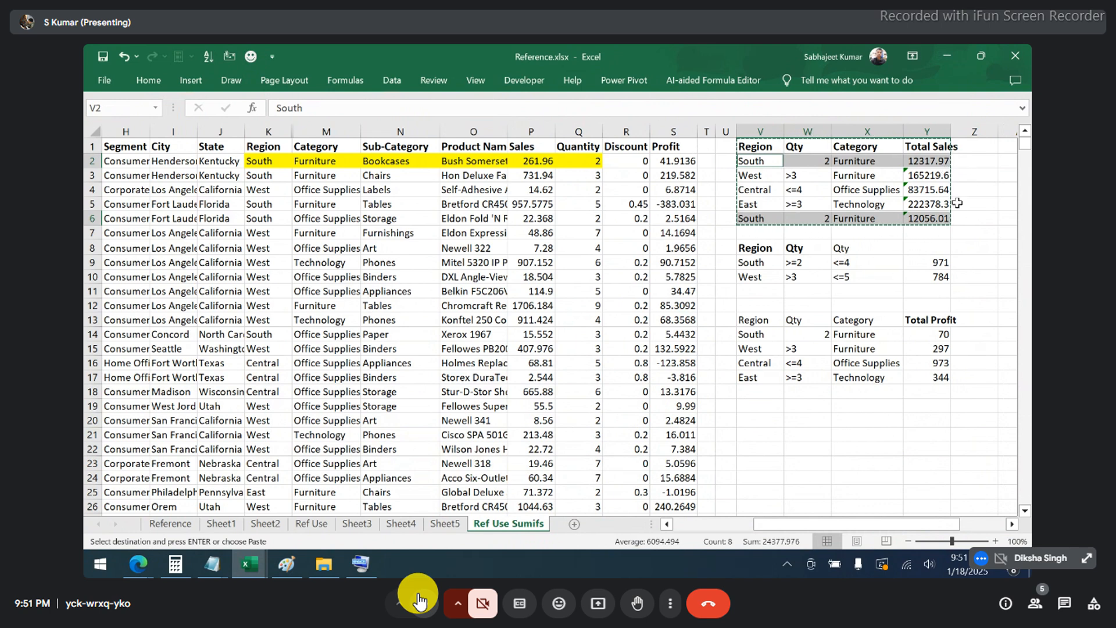
click(419, 602)
click(420, 602)
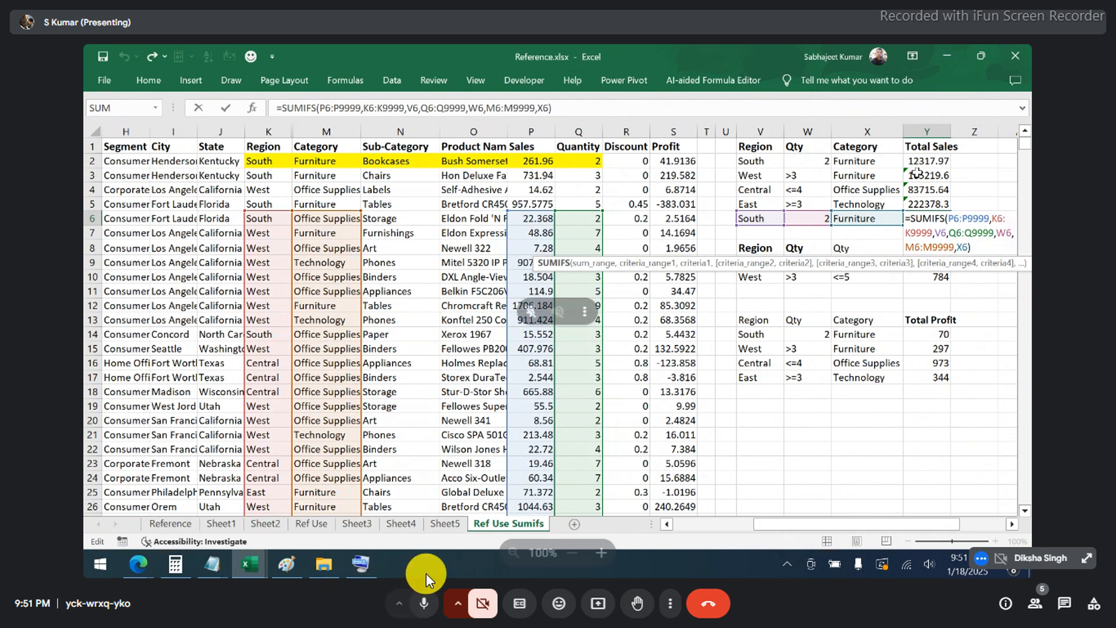
click(425, 607)
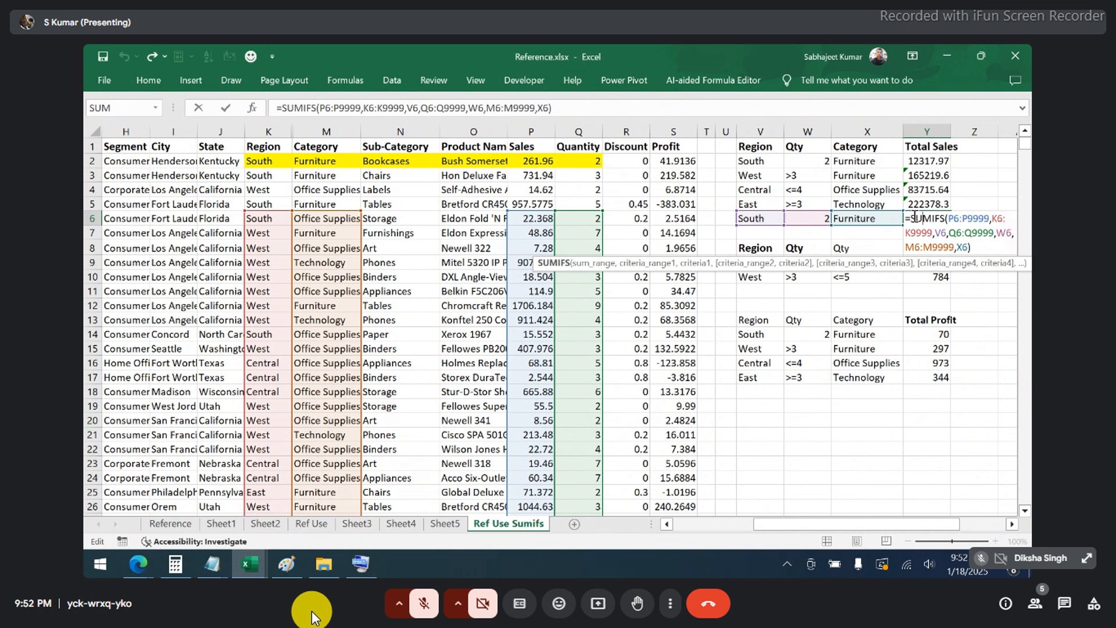
click(414, 612)
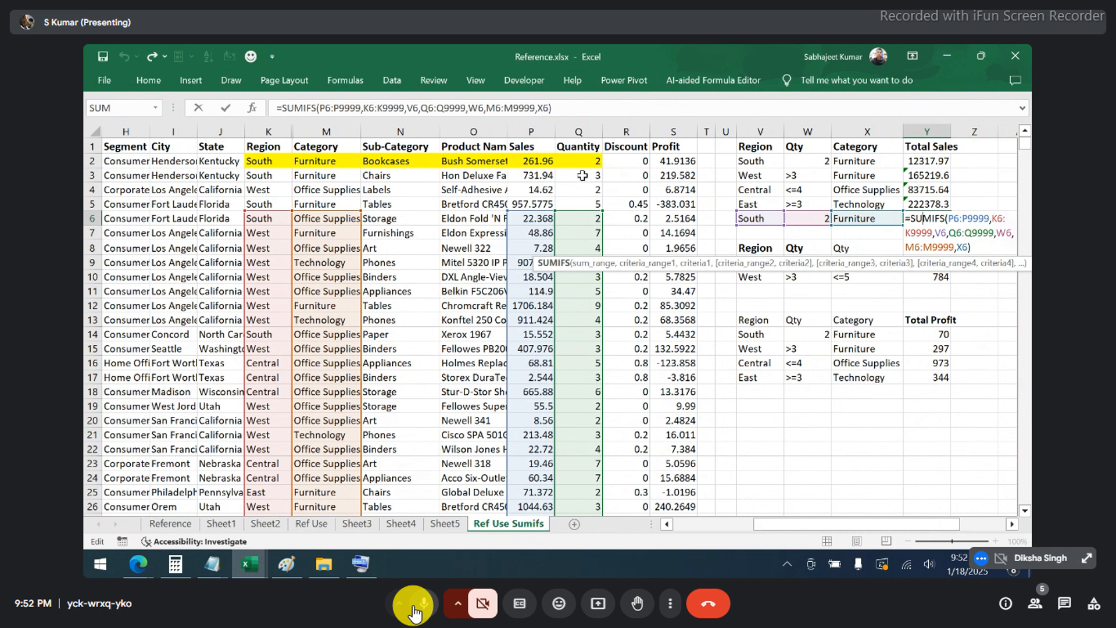
click(415, 611)
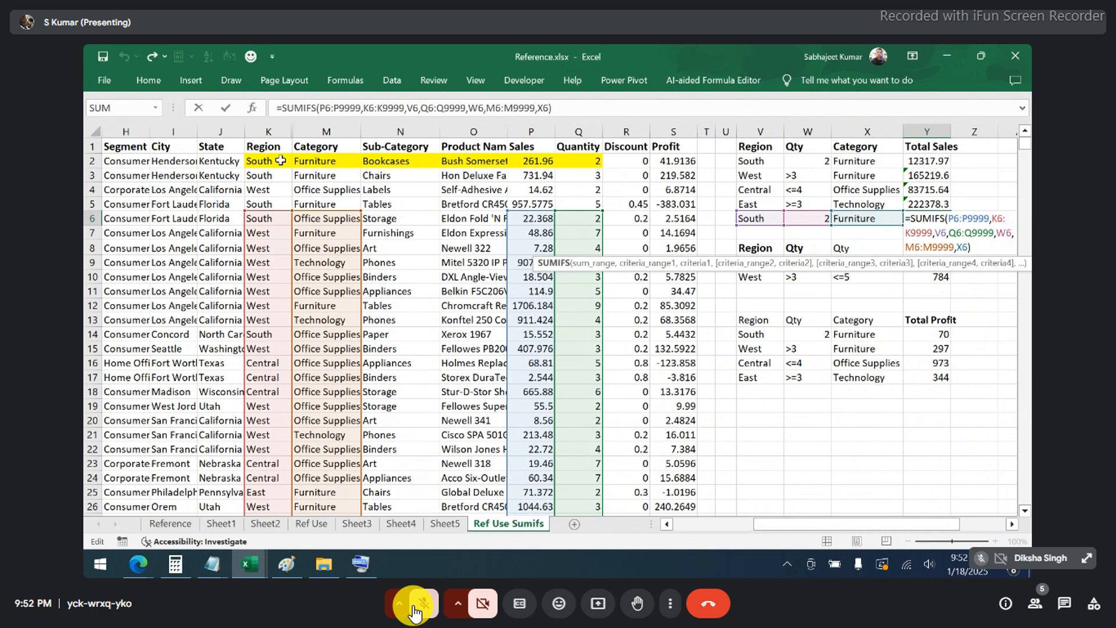
click(415, 612)
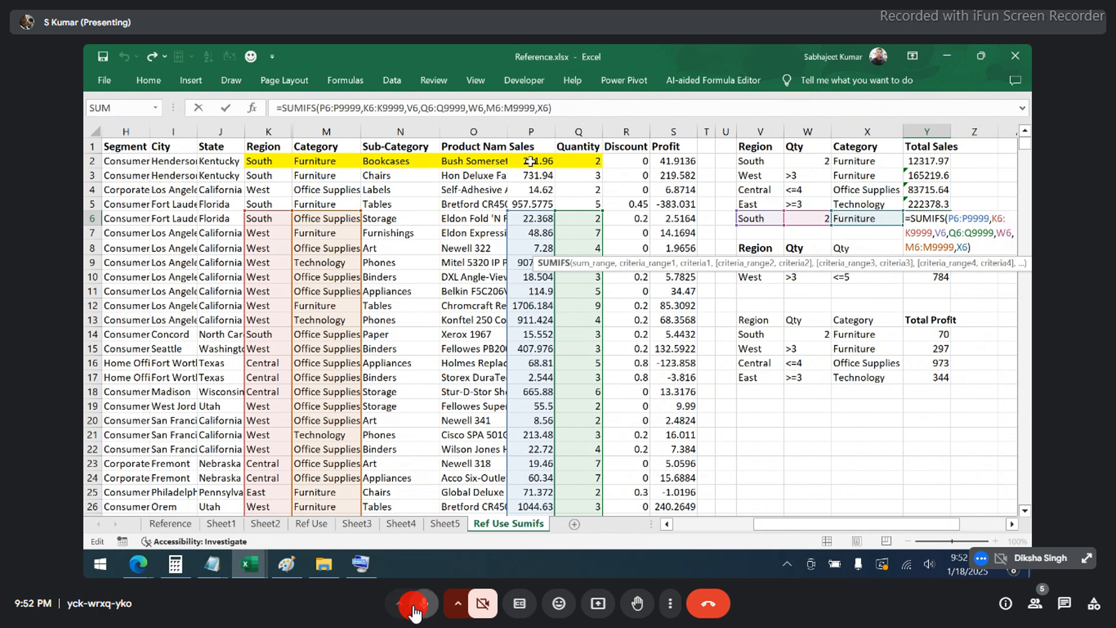
click(415, 611)
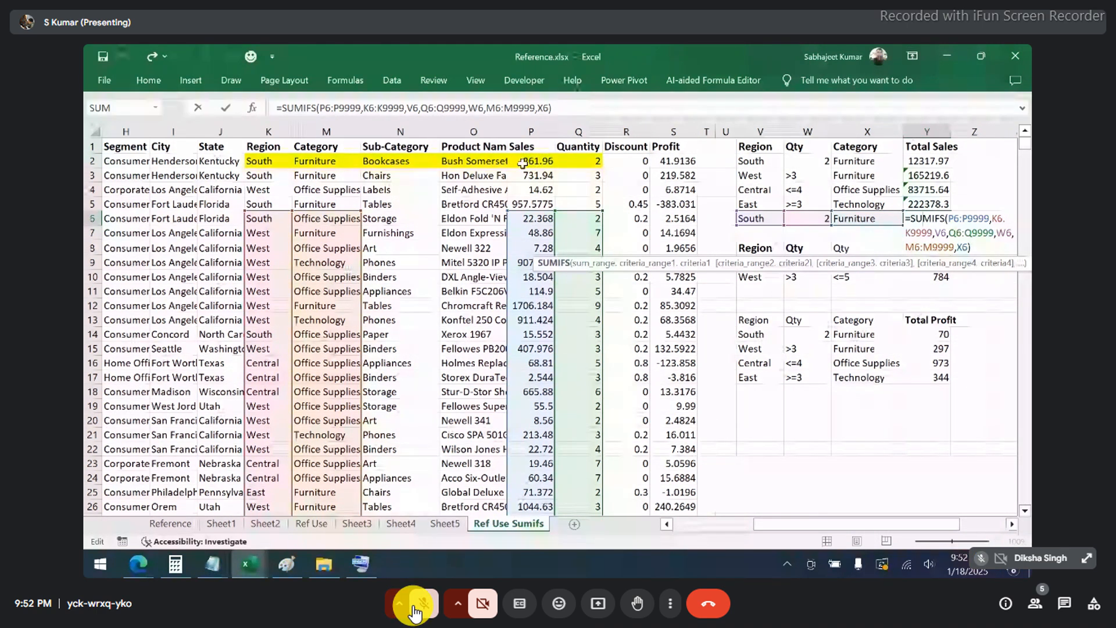
click(415, 611)
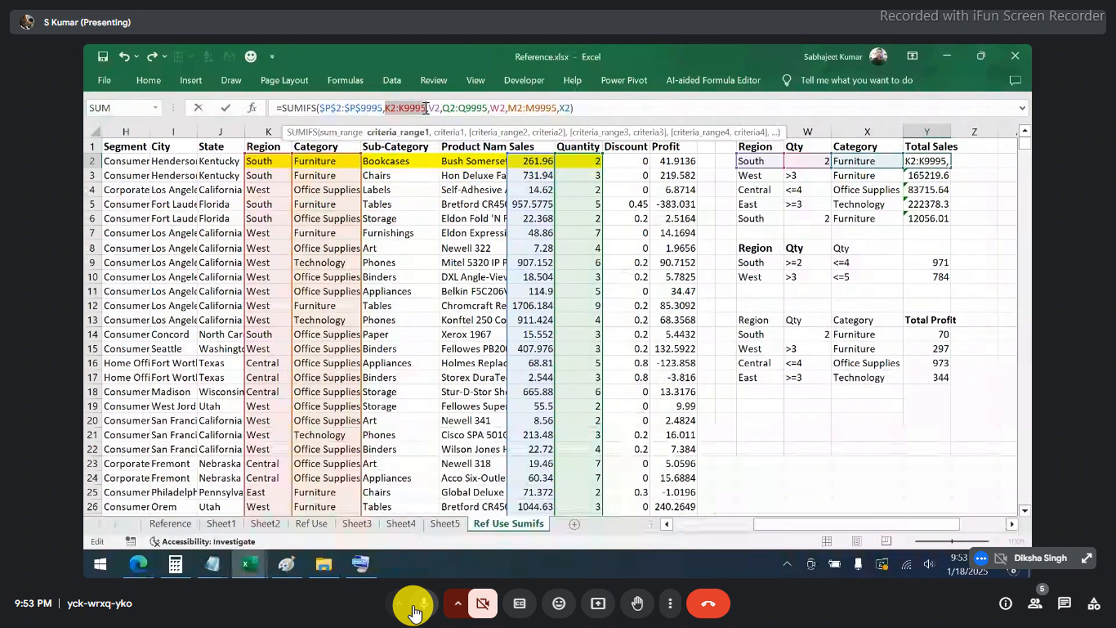
click(414, 610)
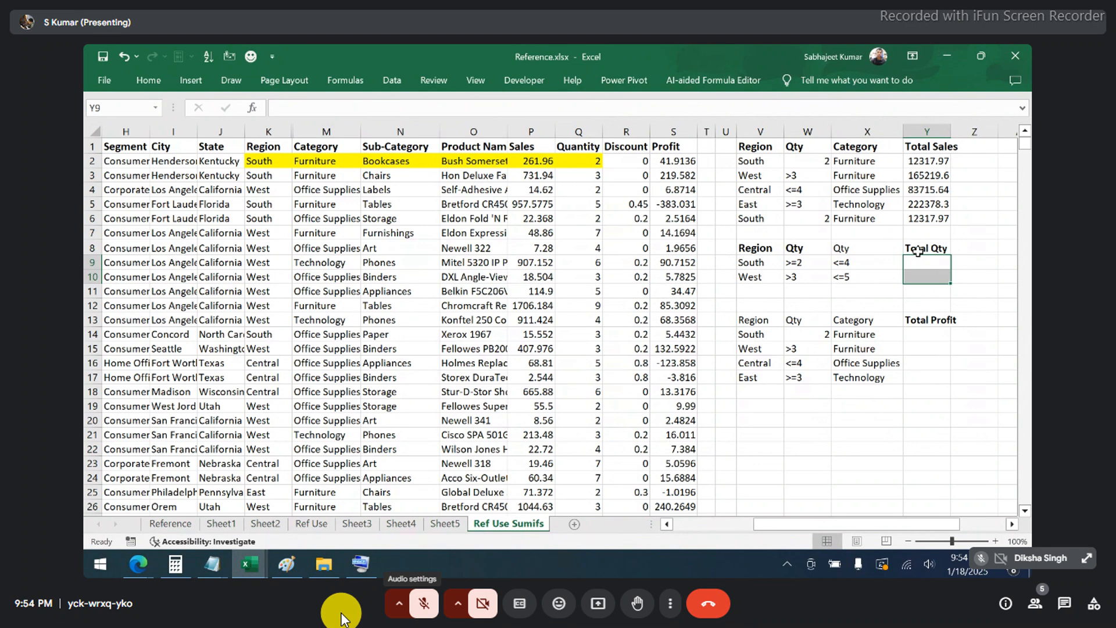
click(415, 609)
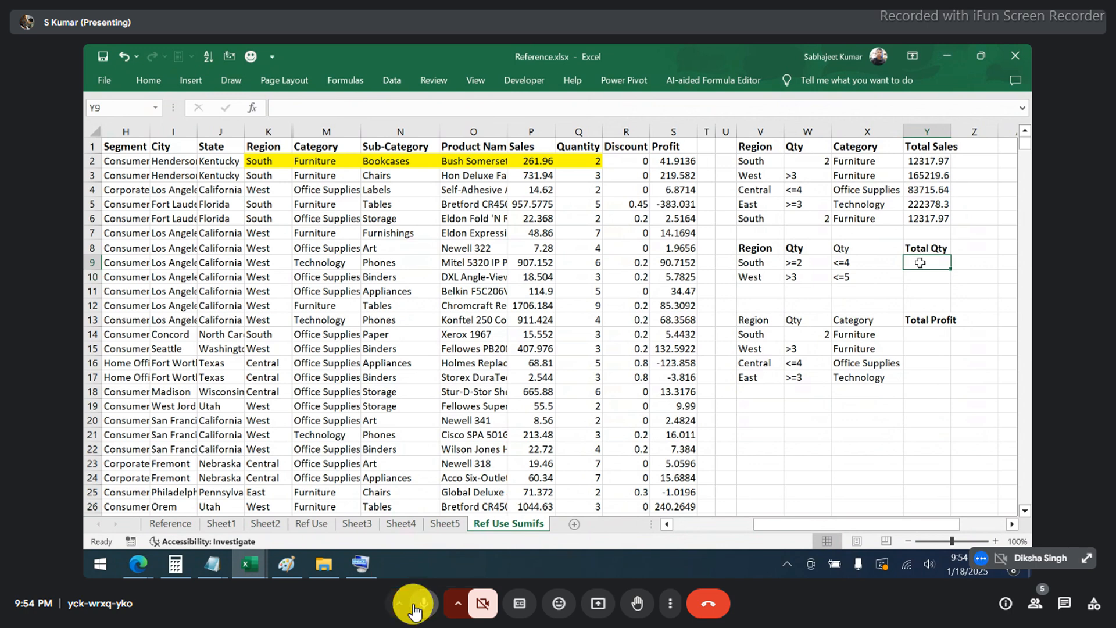
click(415, 609)
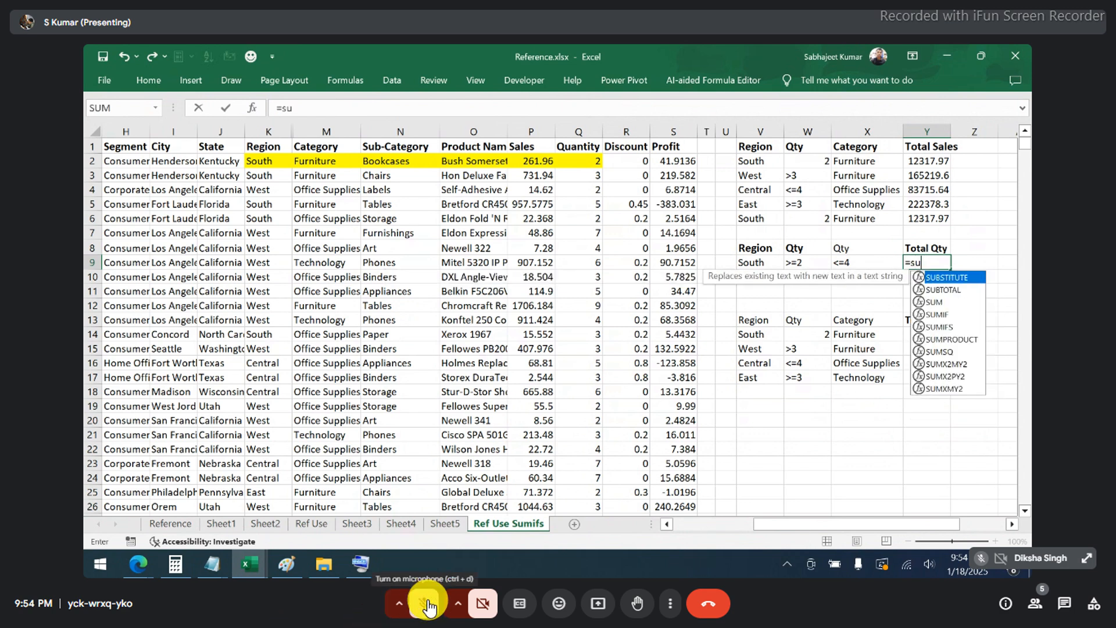
- Switch the meeting microphone on to speak and mute it again, two times in a row
click(429, 608)
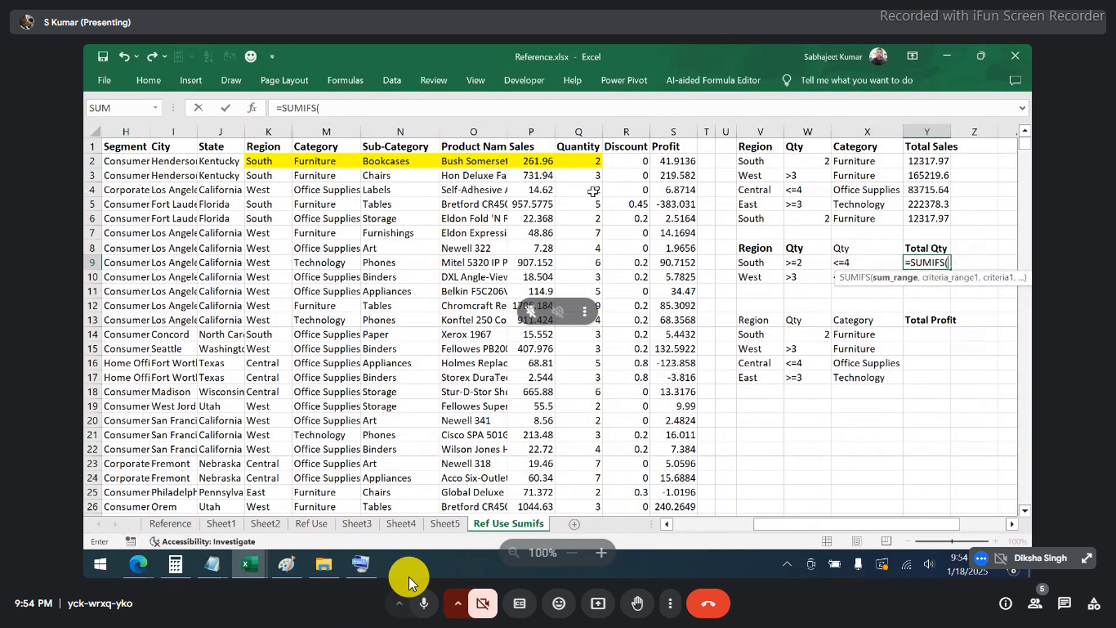
click(420, 607)
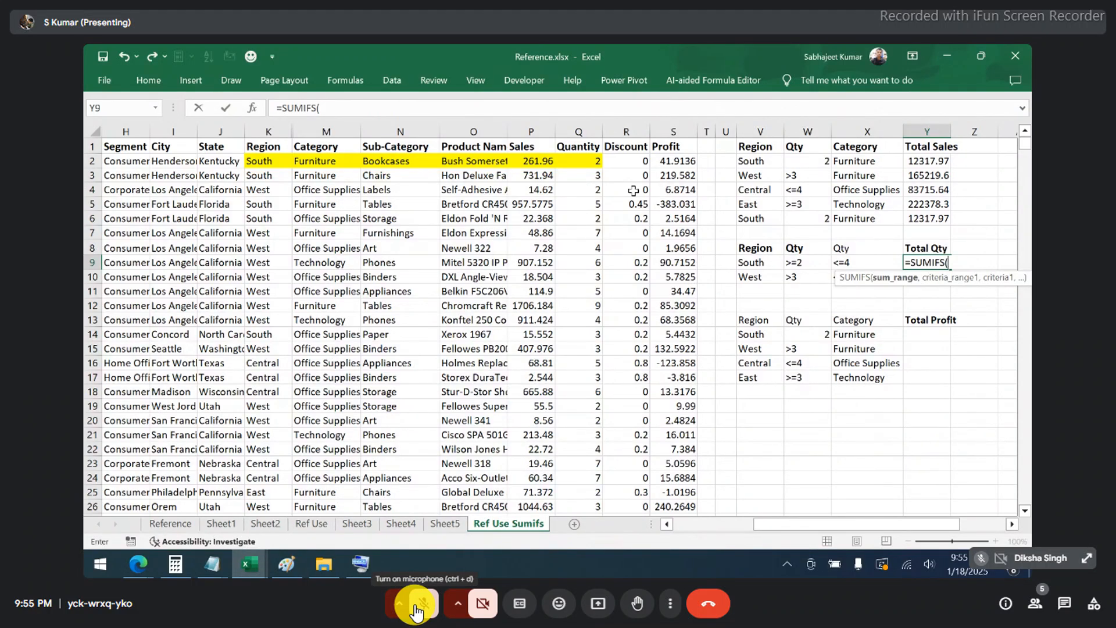
click(416, 608)
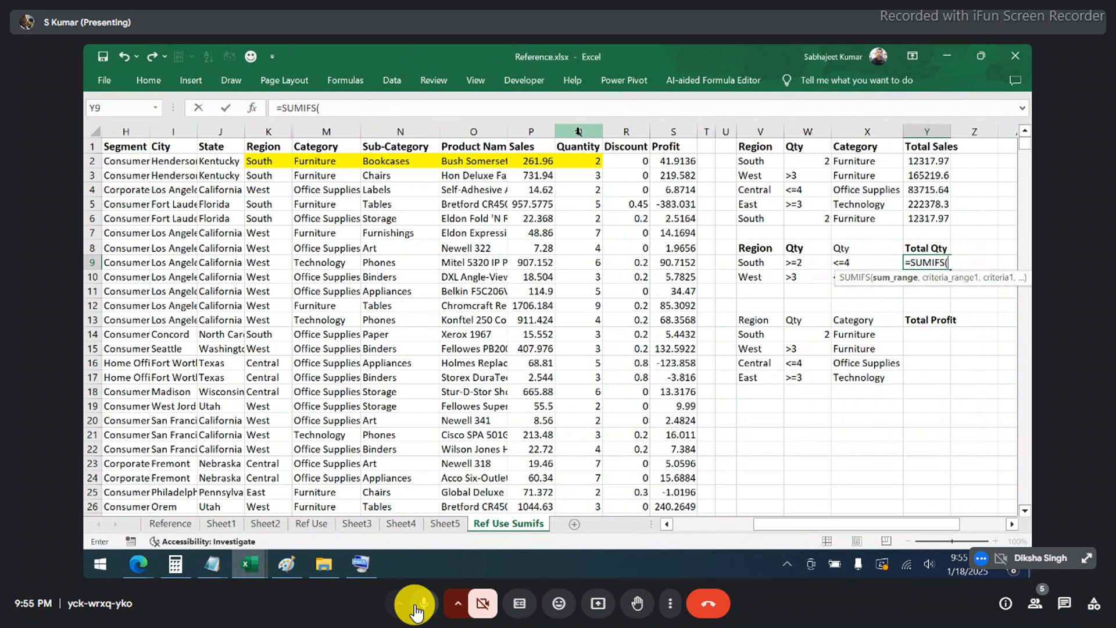
click(416, 608)
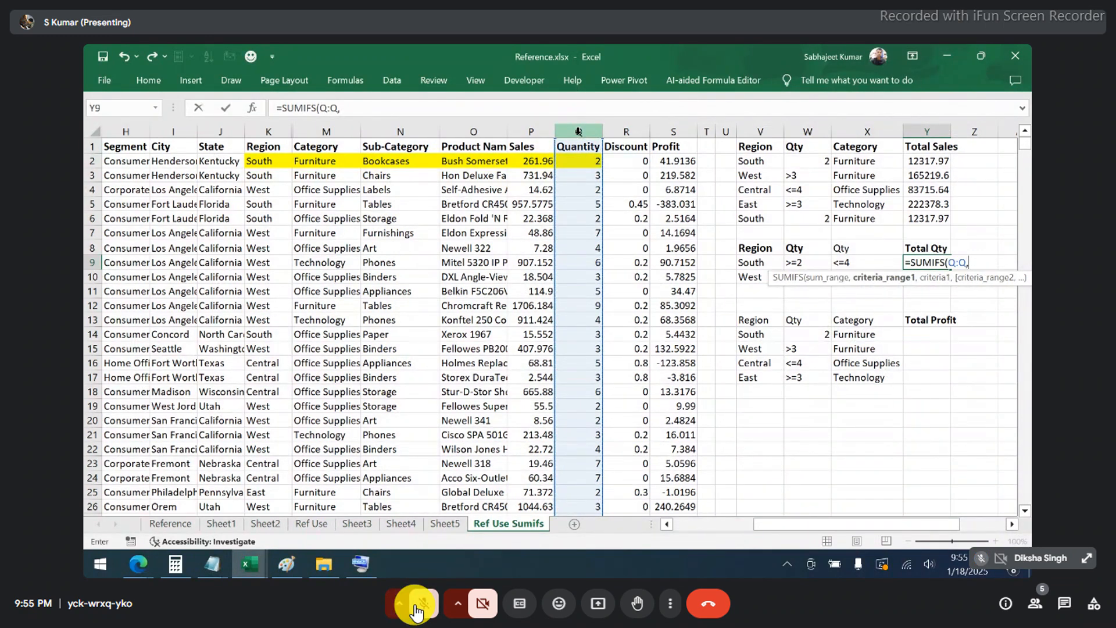
- Add the Region column K:K with criterion V9 to the SUMIFS formula for Total Qty in Y9
click(277, 124)
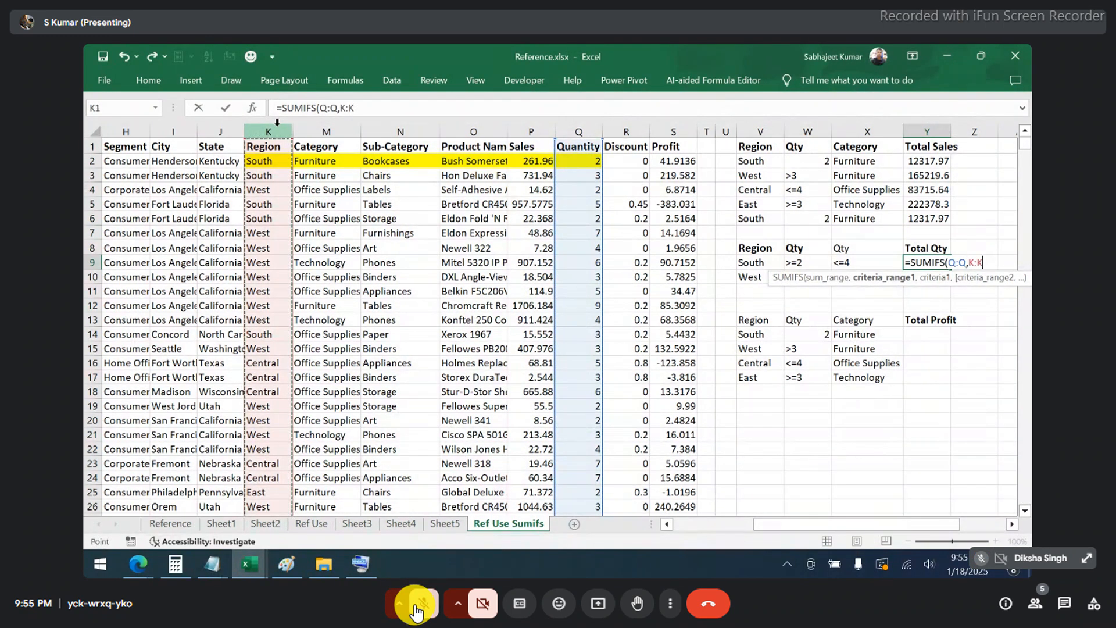
text(,)
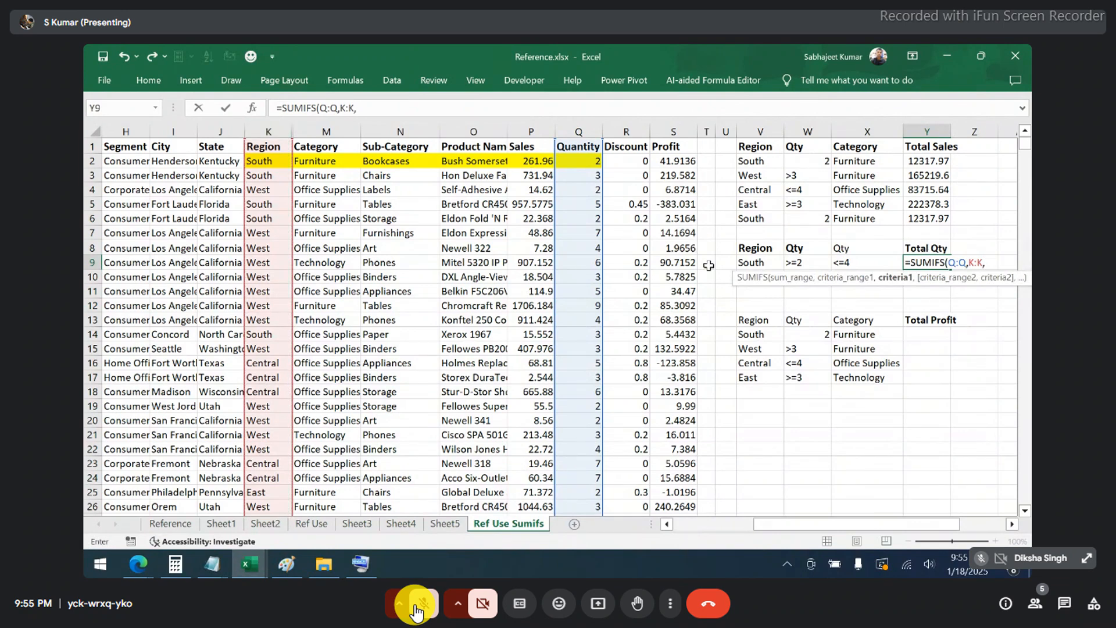
click(745, 264)
text(,)
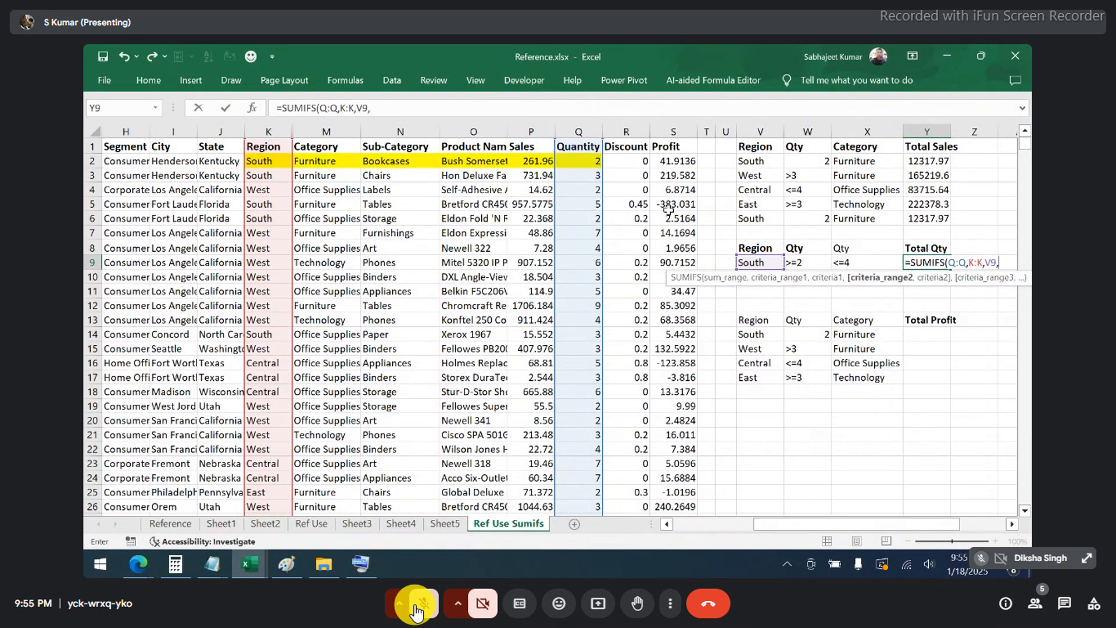
- Add the Quantity column Q:Q twice, with criteria W9 and X9, to the SUMIFS formula in Y9 and enter it
click(577, 131)
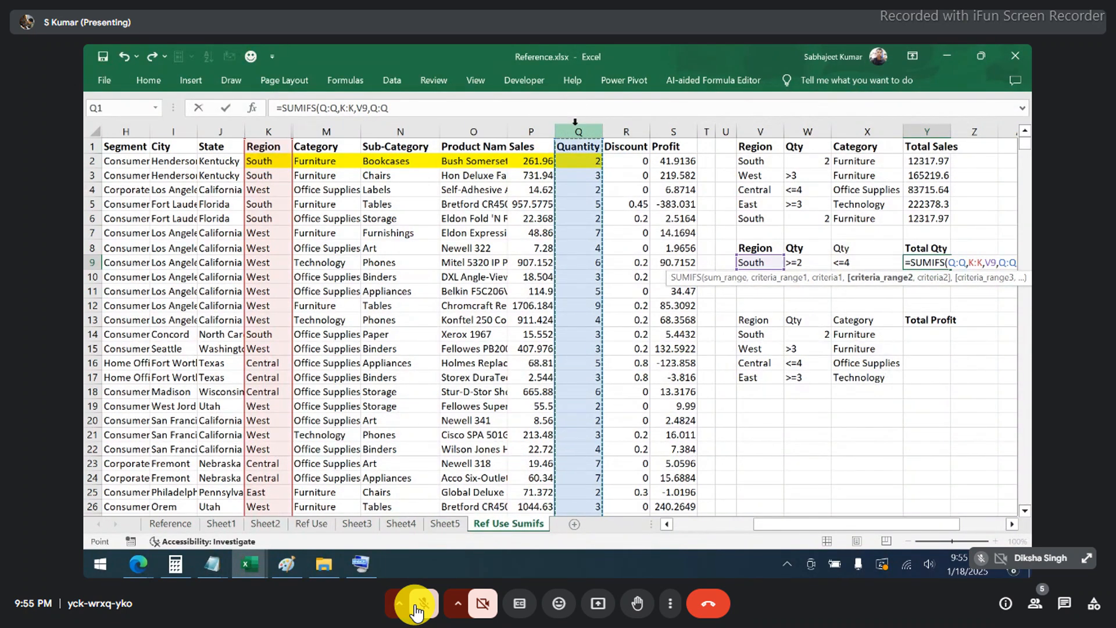
text(,)
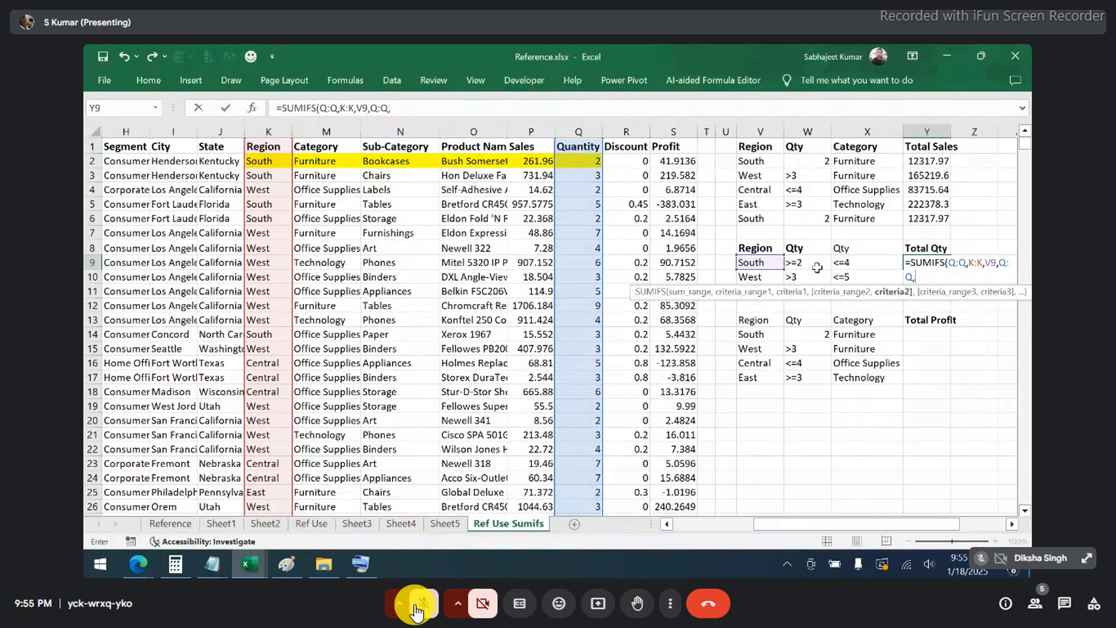
click(810, 260)
text(,)
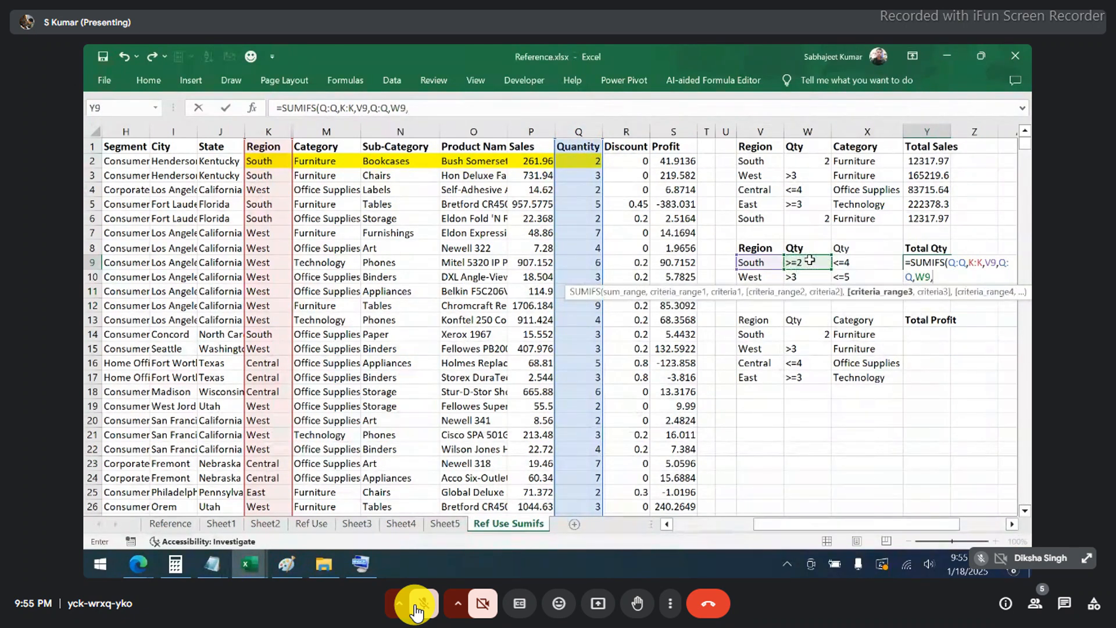
click(581, 129)
text(,)
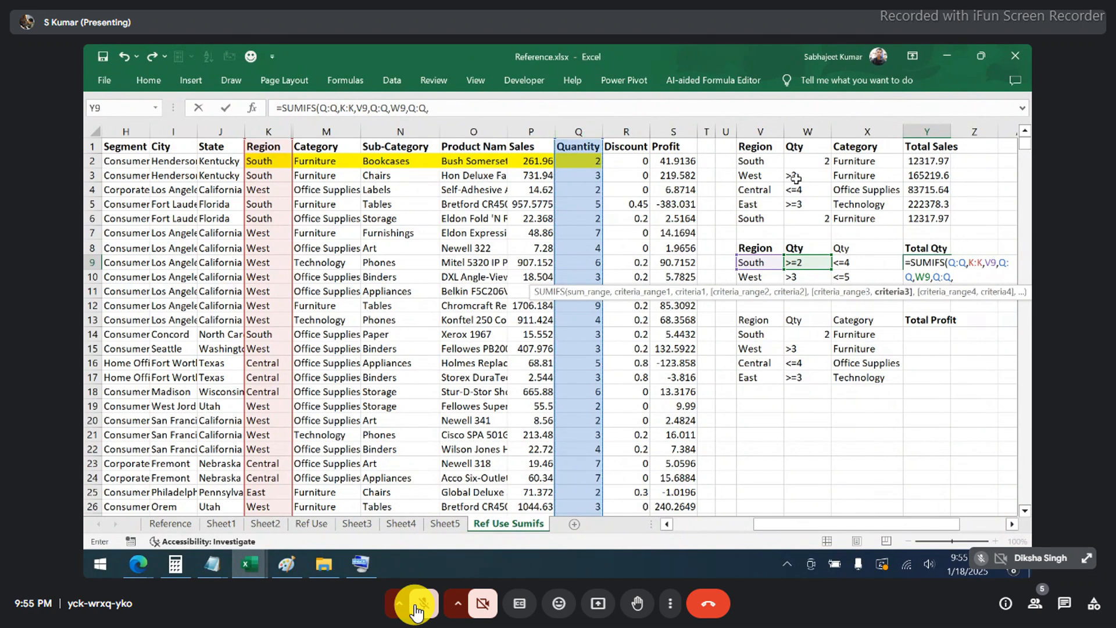
click(844, 262)
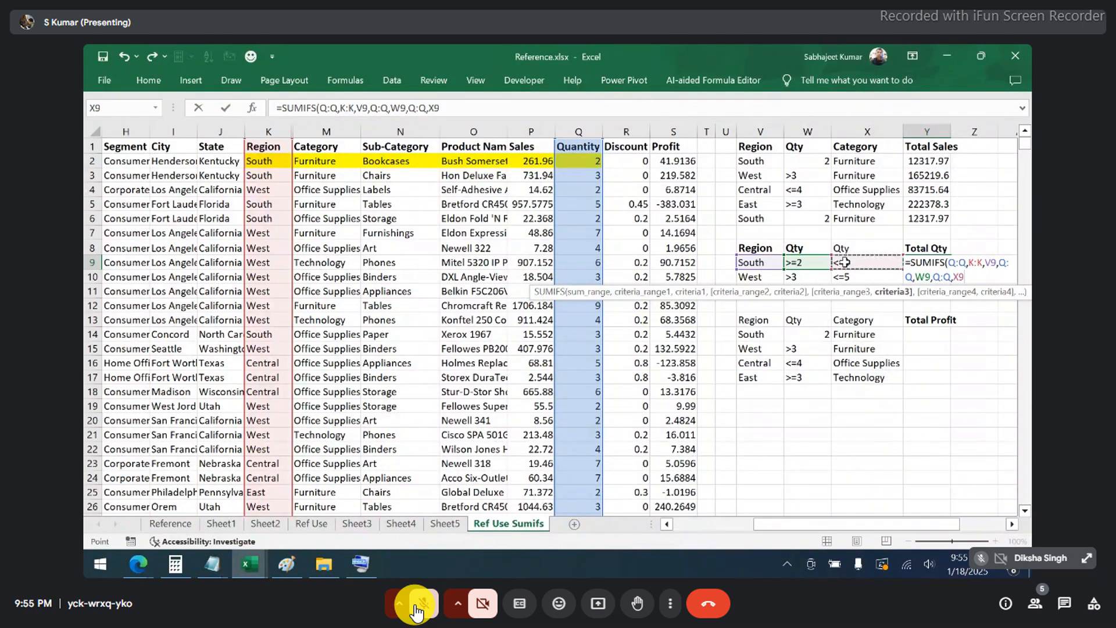
key(Return)
- Fill the Total Qty formula from Y9 down to Y10 and select the West row V10:Y10 for checking
click(952, 264)
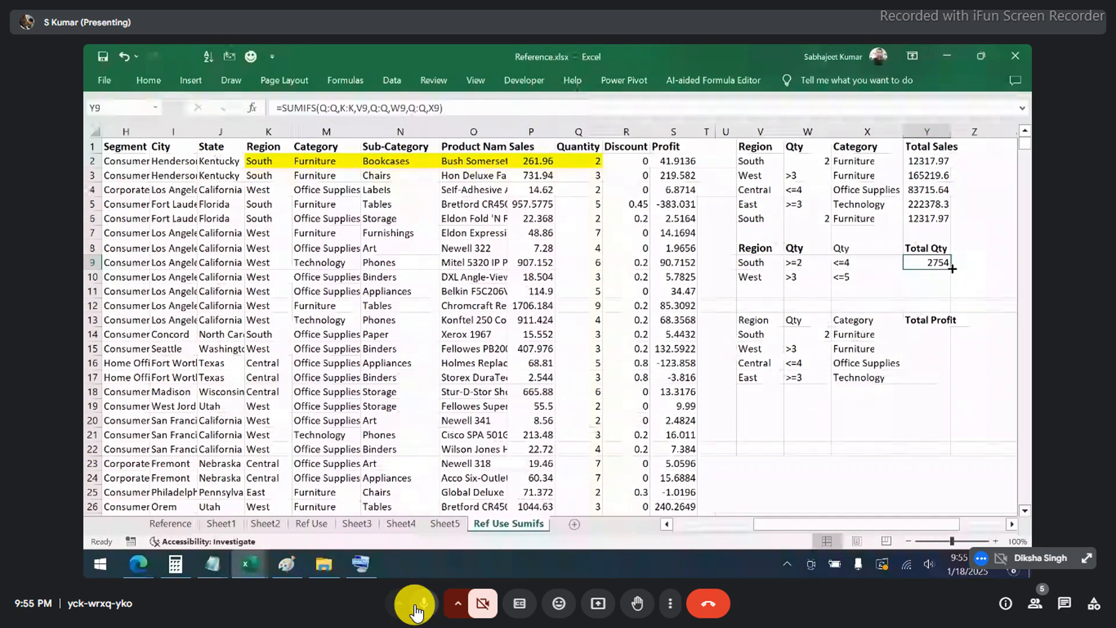
drag(952, 267, 951, 281)
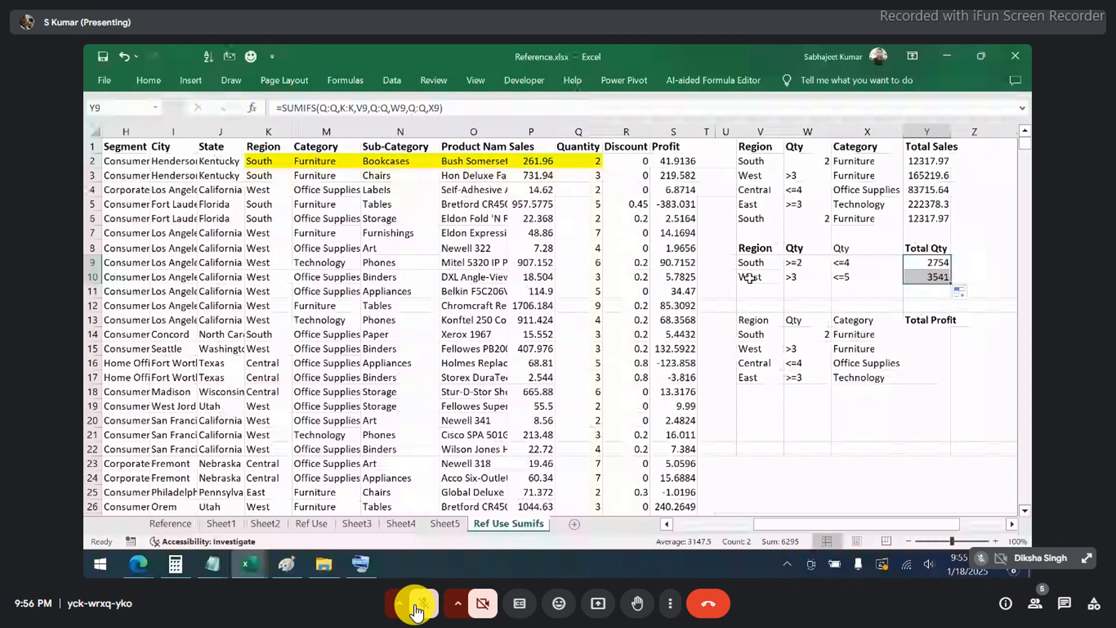
drag(749, 278, 943, 275)
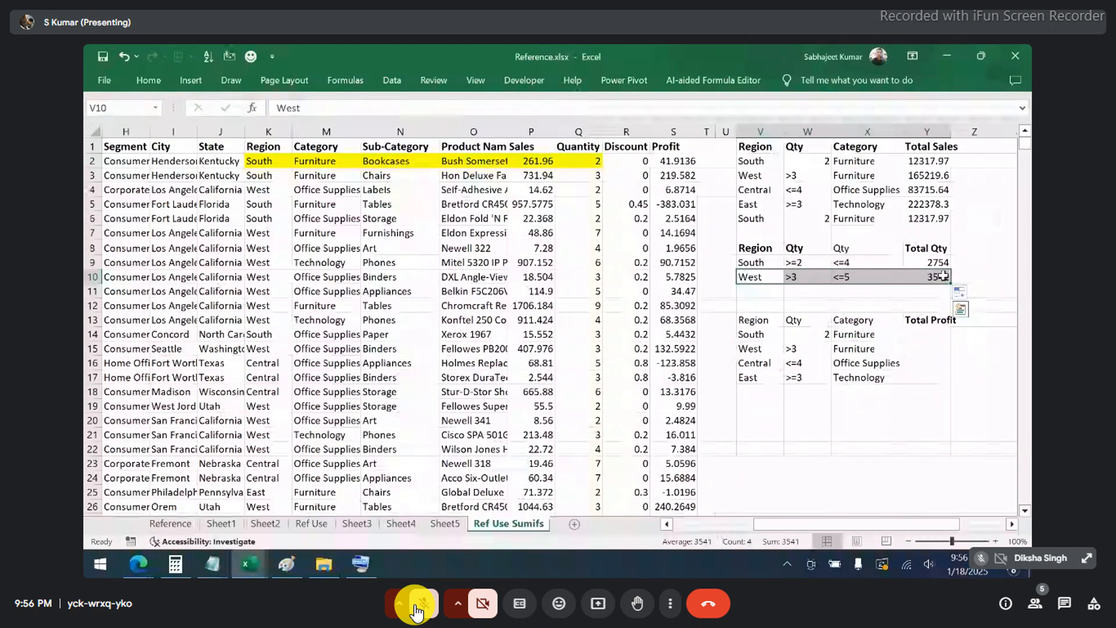
- Turn on filtering for the data table and filter the Region column to show only West
click(269, 149)
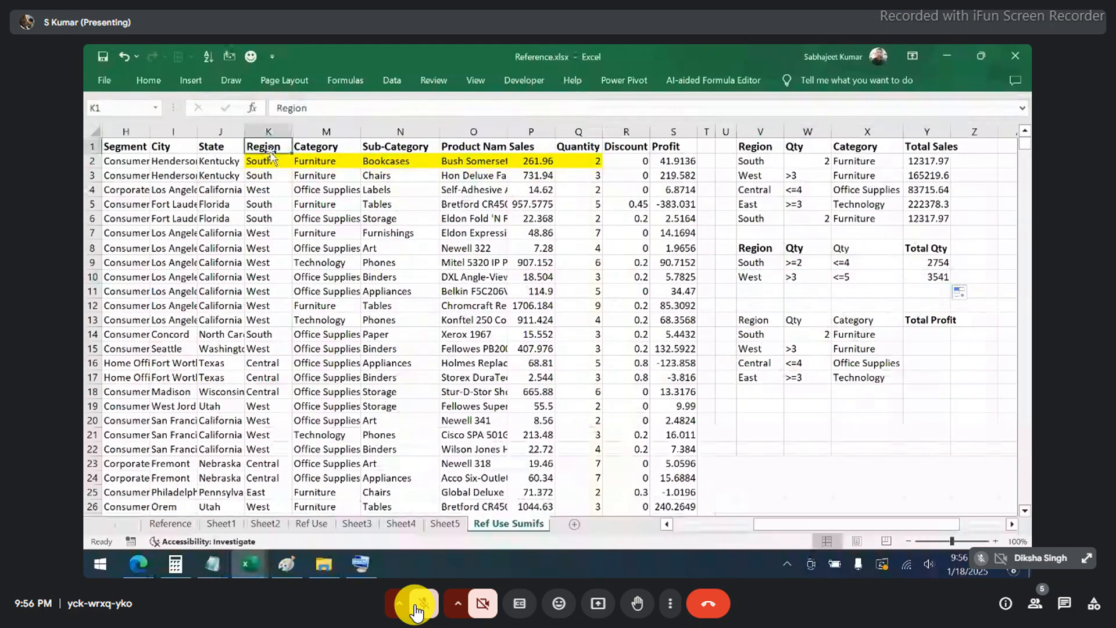
key(ctrl+shift+l)
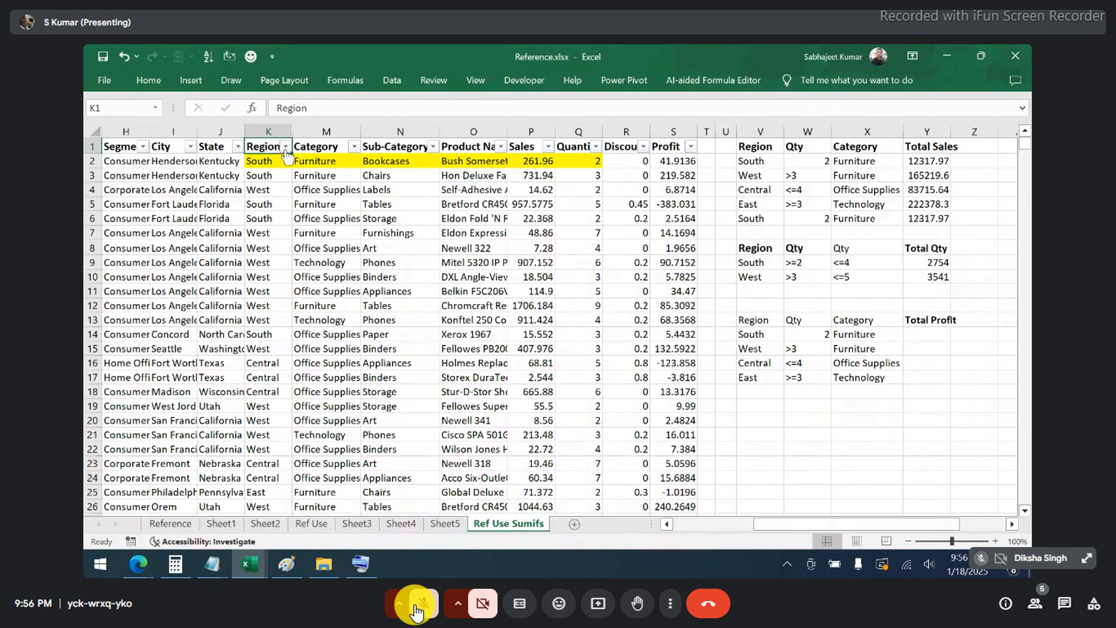
click(286, 146)
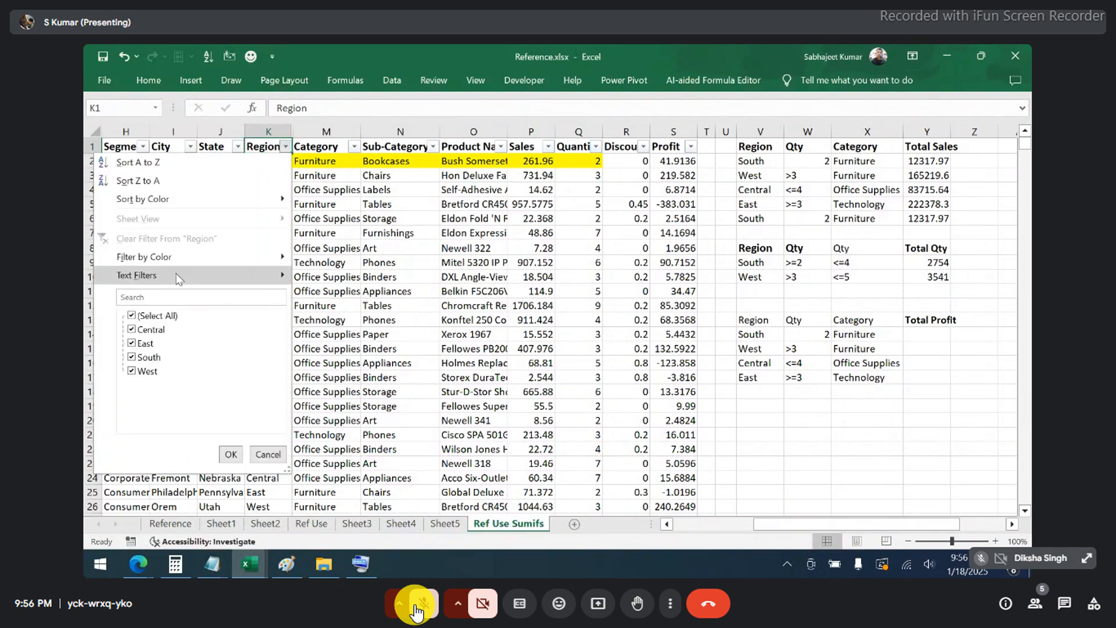
click(139, 319)
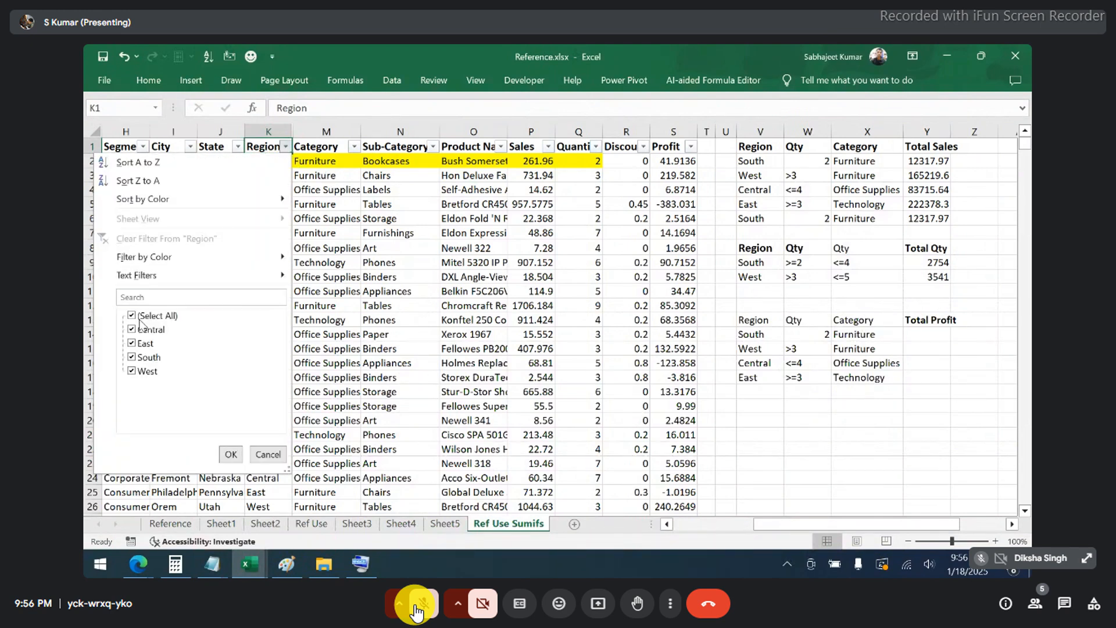
click(143, 371)
click(231, 454)
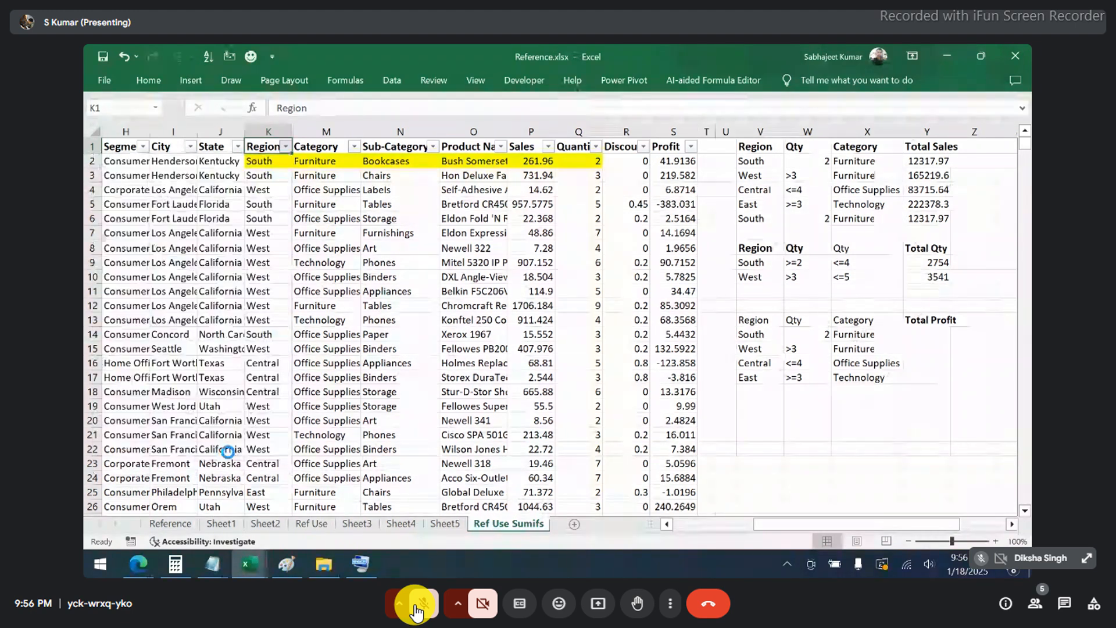
- Filter the Quantity column to the values 3, 4 and 5 and select the column to check its sum
click(596, 146)
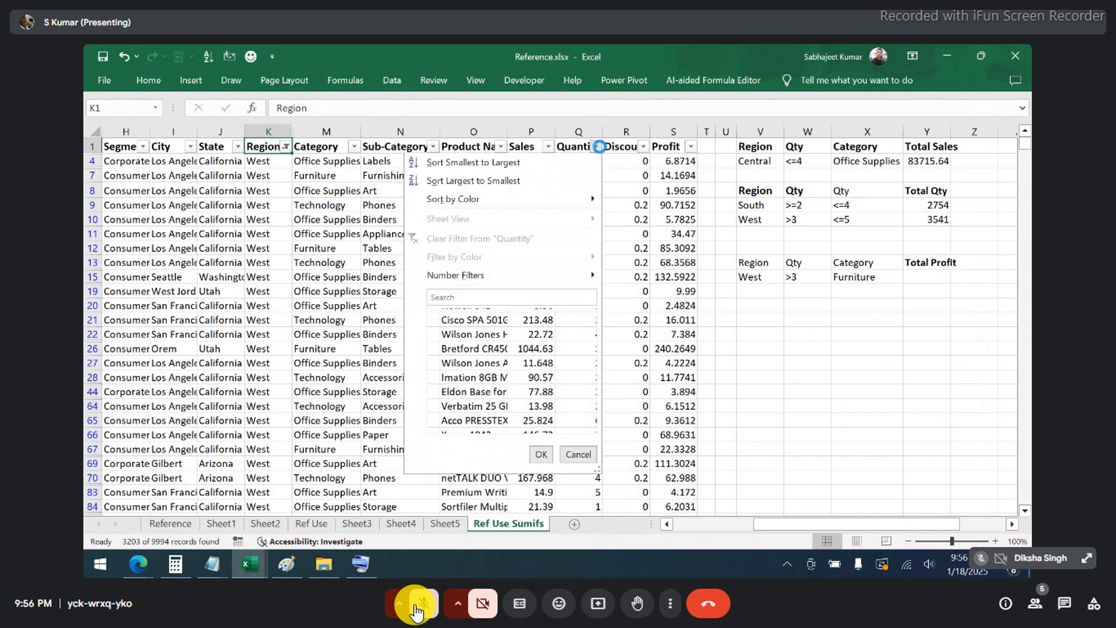
click(442, 315)
click(442, 357)
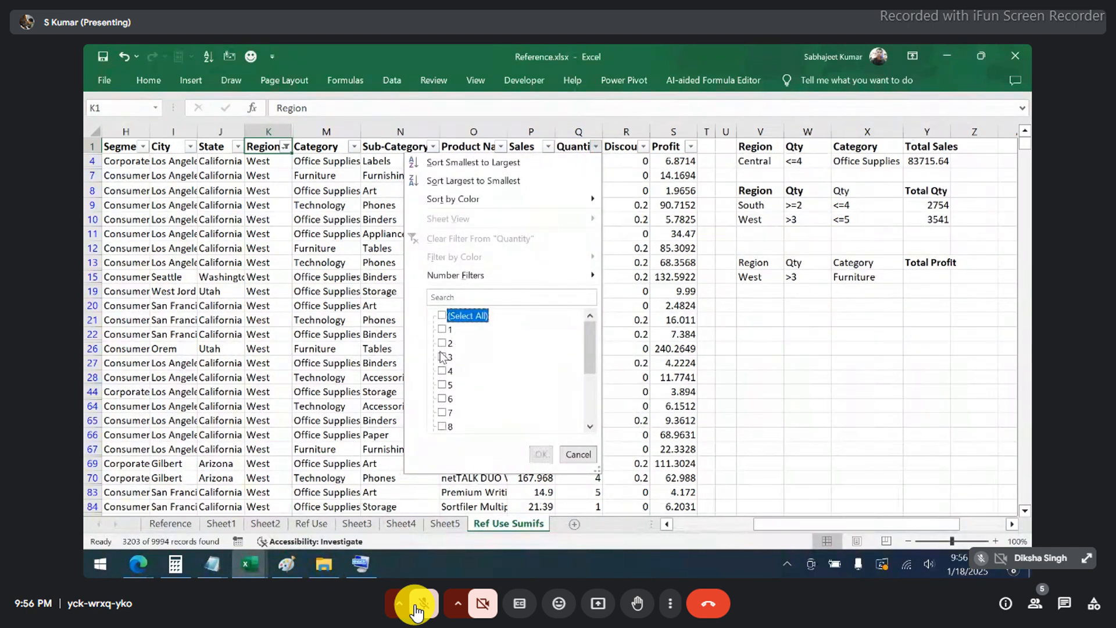
click(442, 371)
click(442, 385)
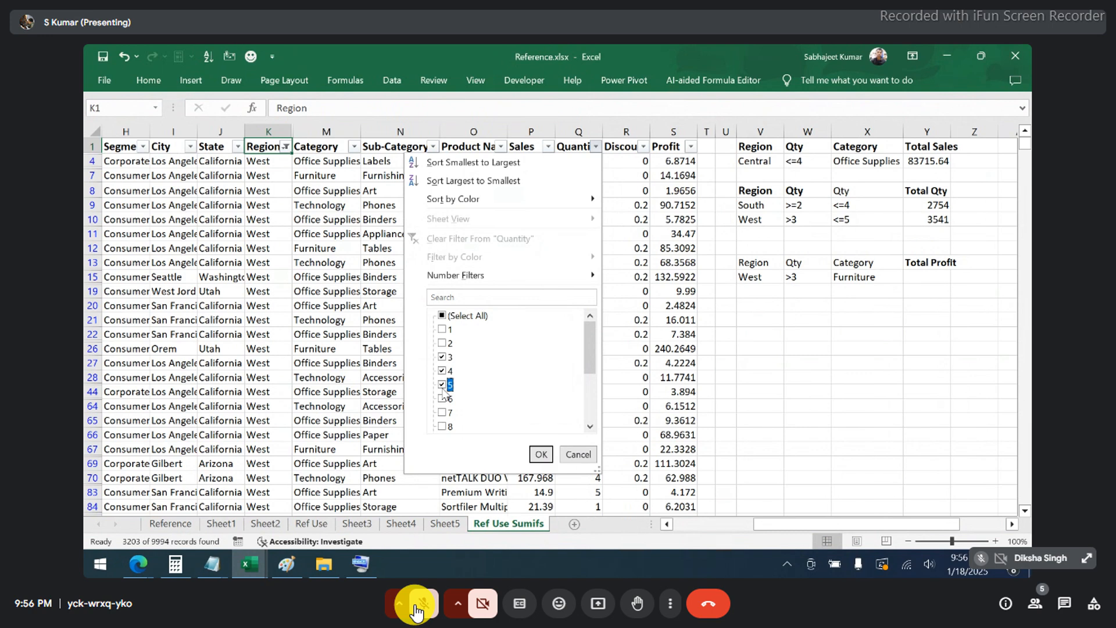
click(541, 454)
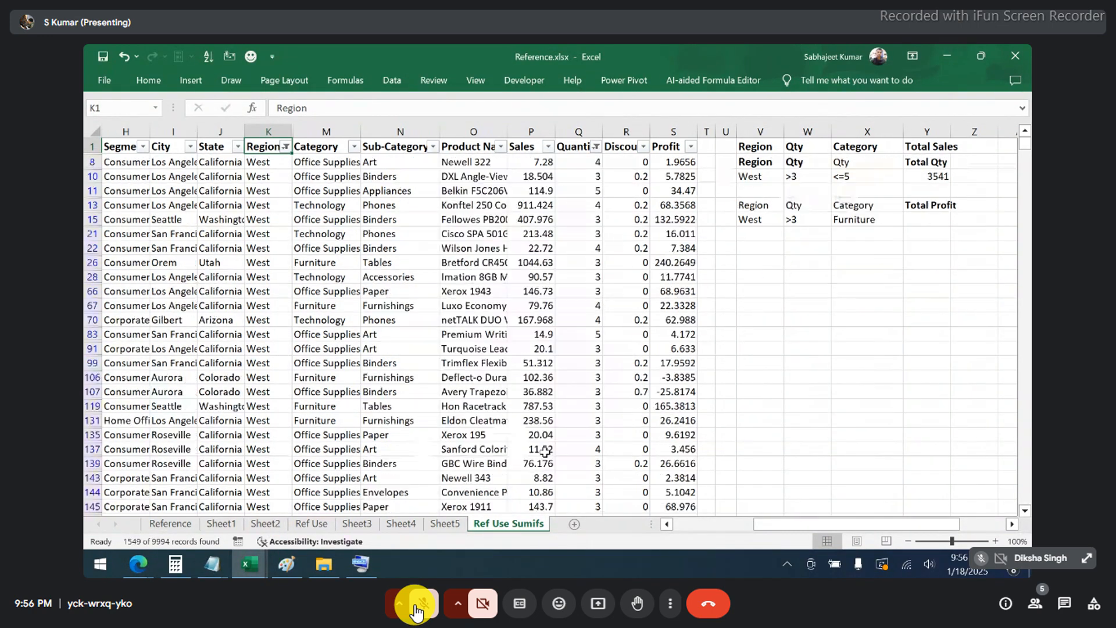
click(585, 131)
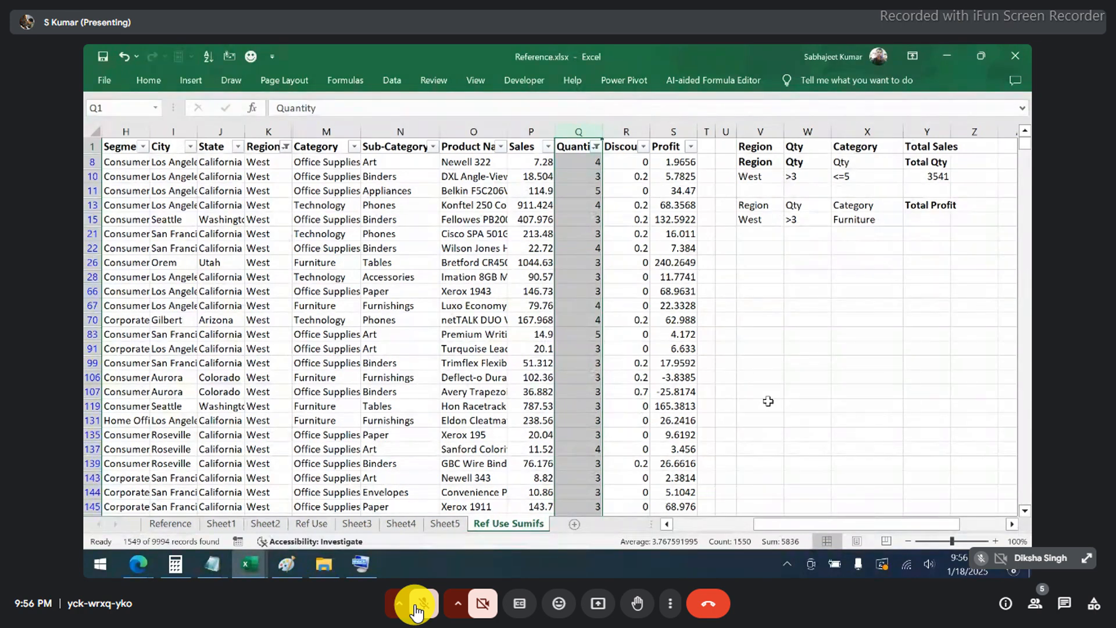
- Briefly unmute the meeting microphone, and exclude 3 from the Quantity filter, keeping only 4 and 5
click(416, 611)
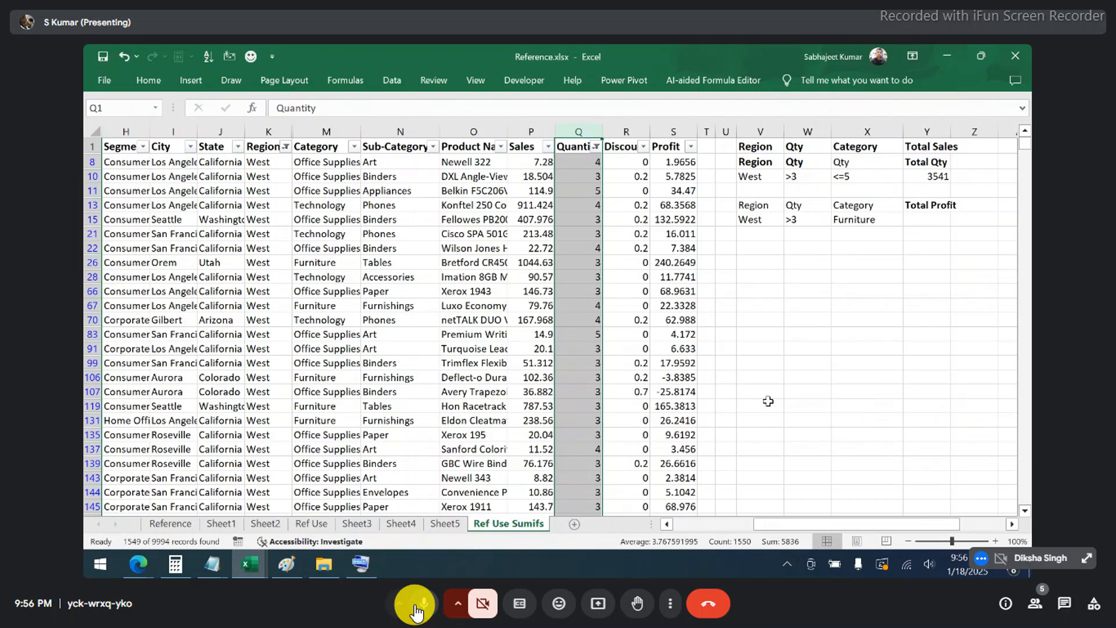
click(420, 613)
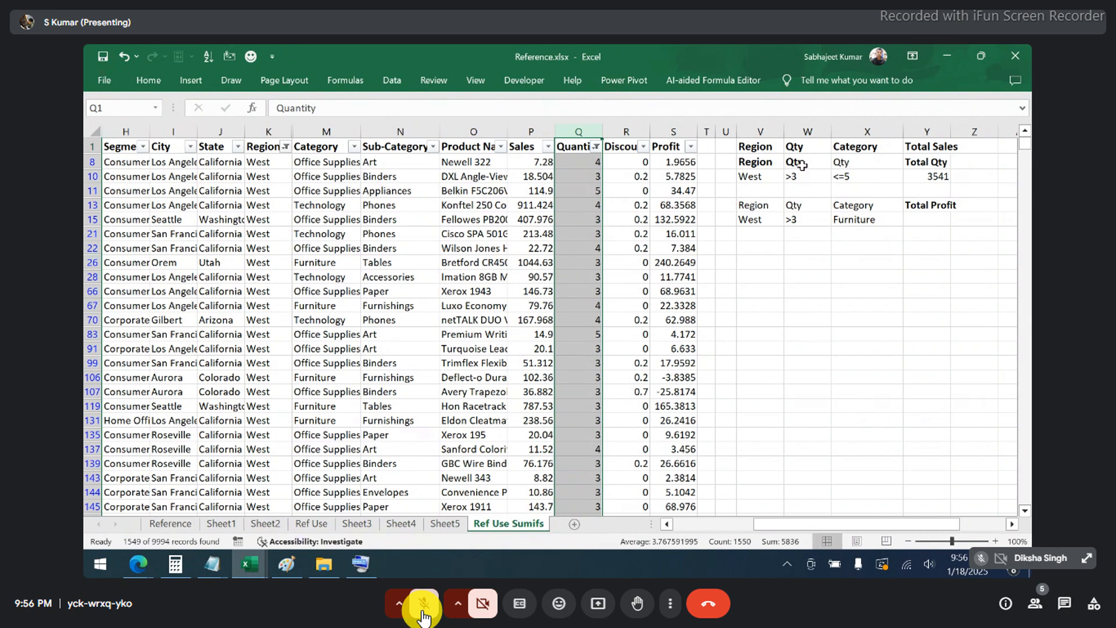
click(597, 148)
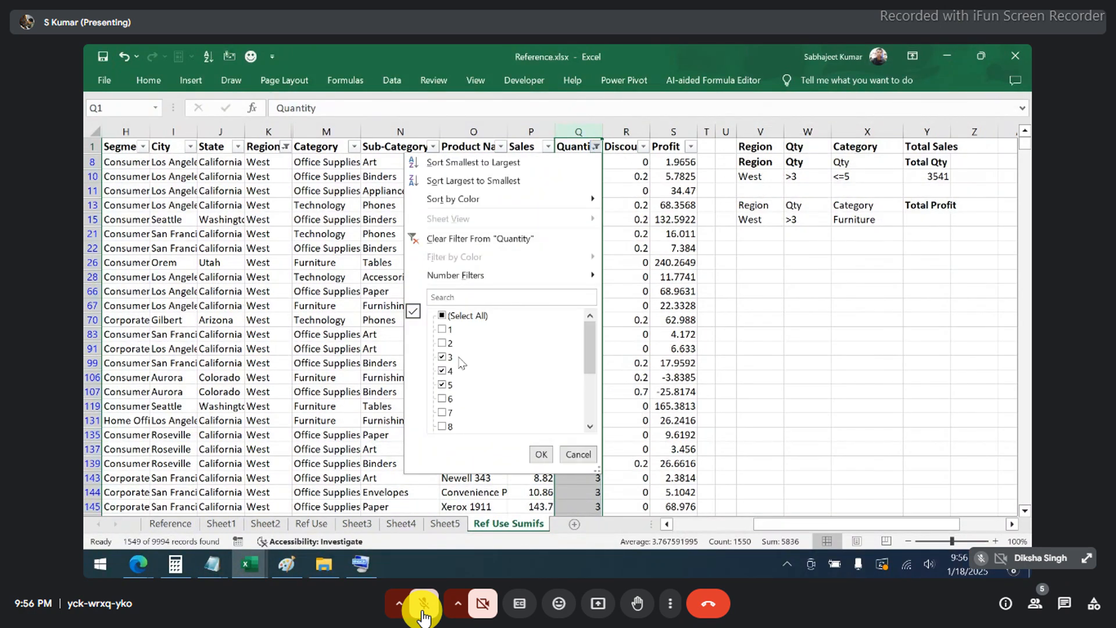
click(445, 357)
click(542, 456)
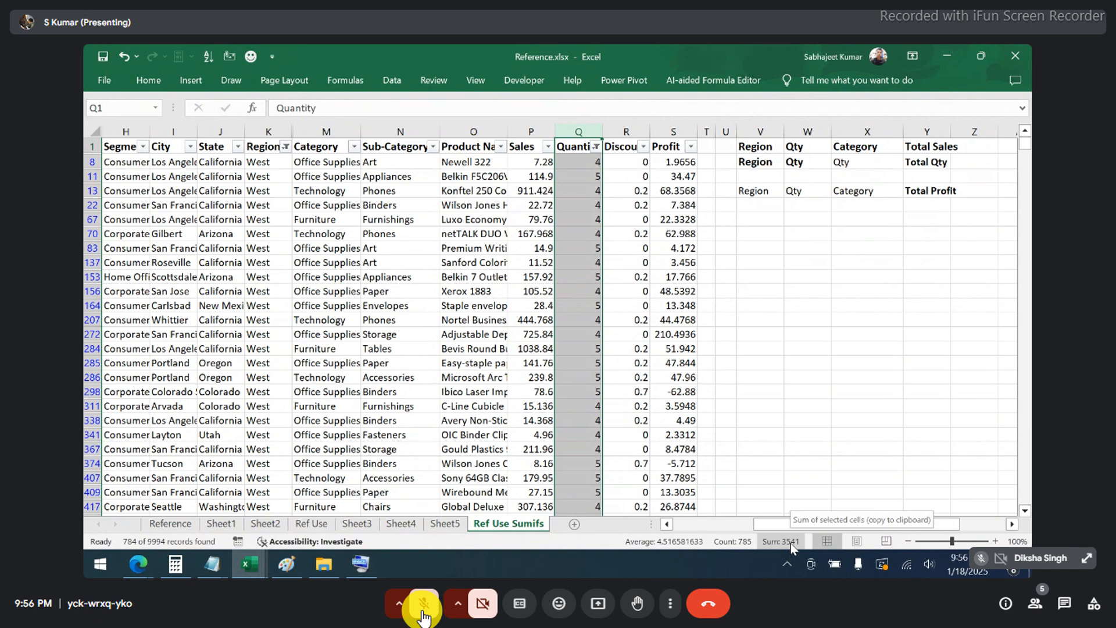
- Alternate the meeting microphone between on and muted during the discussion, and cancel the Product Name filter search for Xerox
click(422, 610)
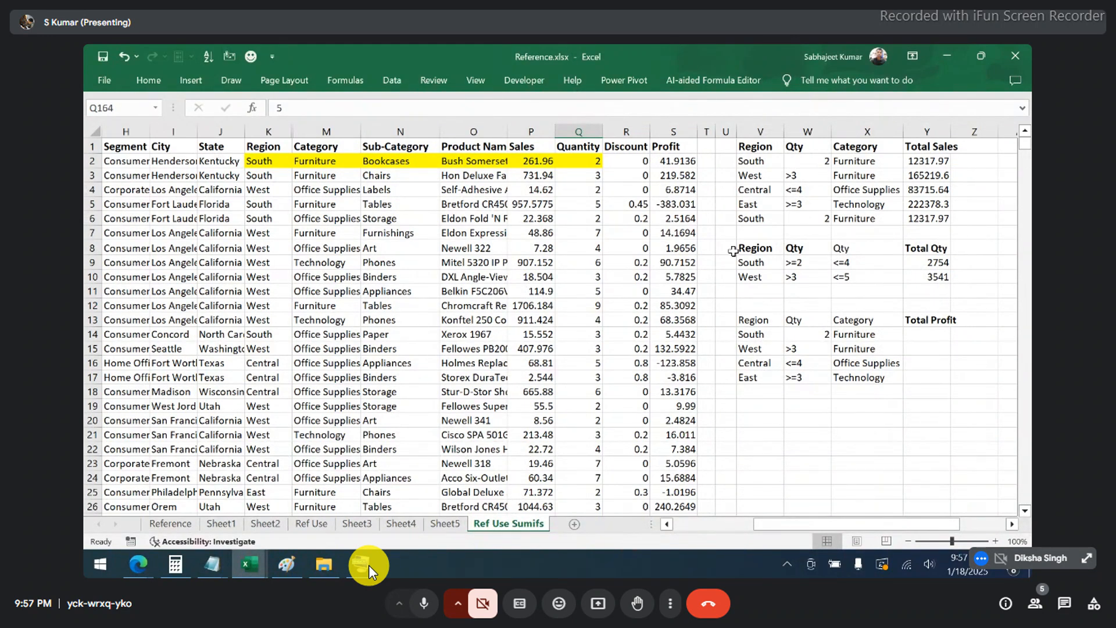
click(418, 605)
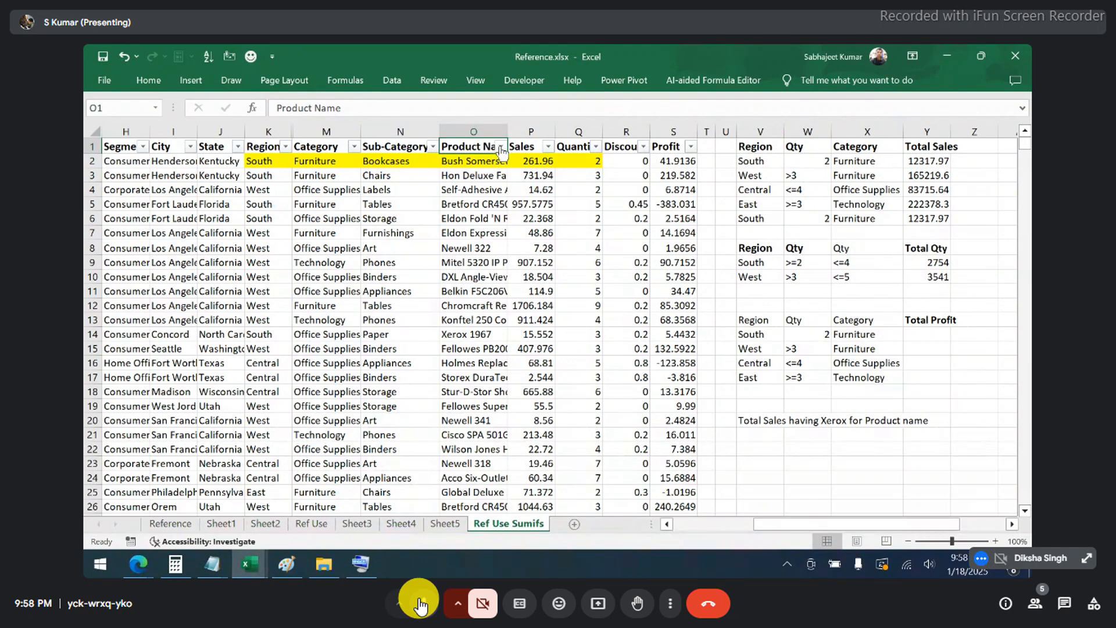
click(419, 606)
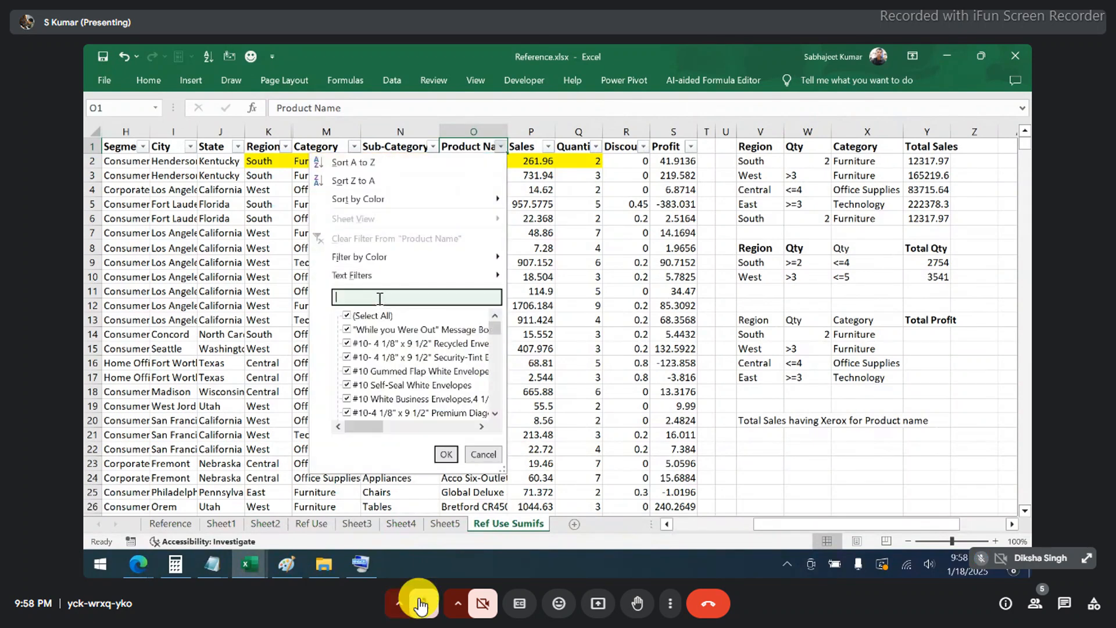
click(420, 606)
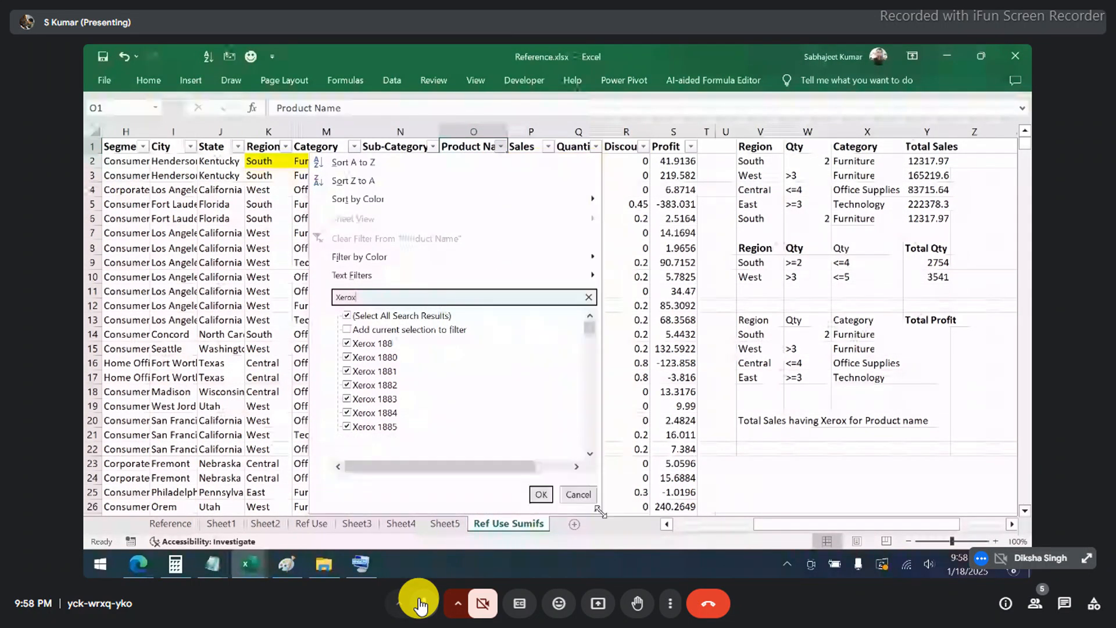
click(418, 605)
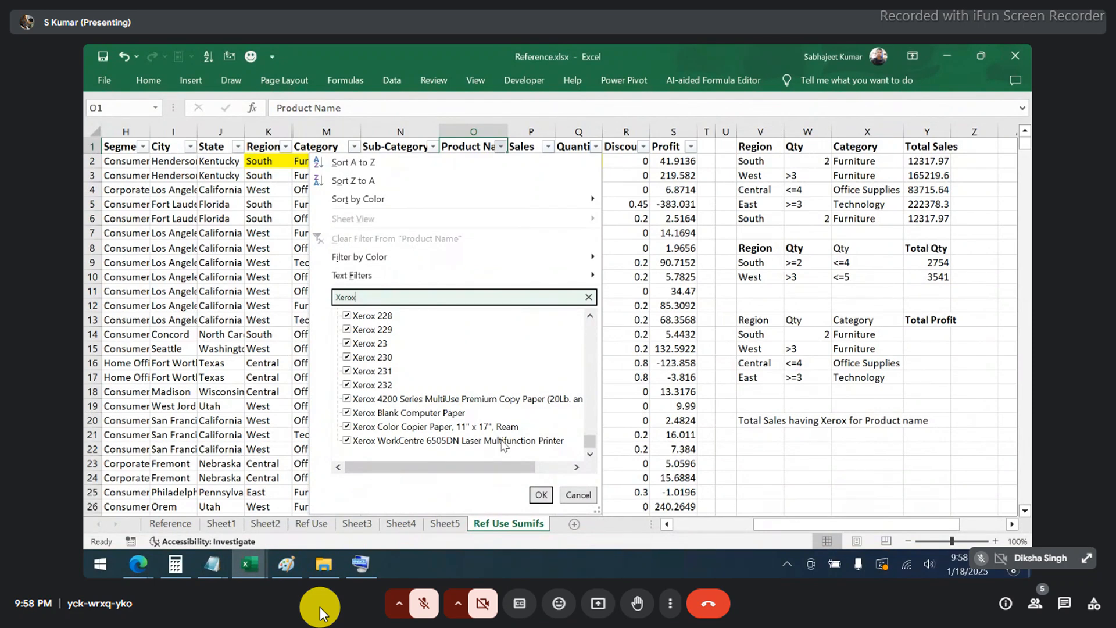
click(575, 495)
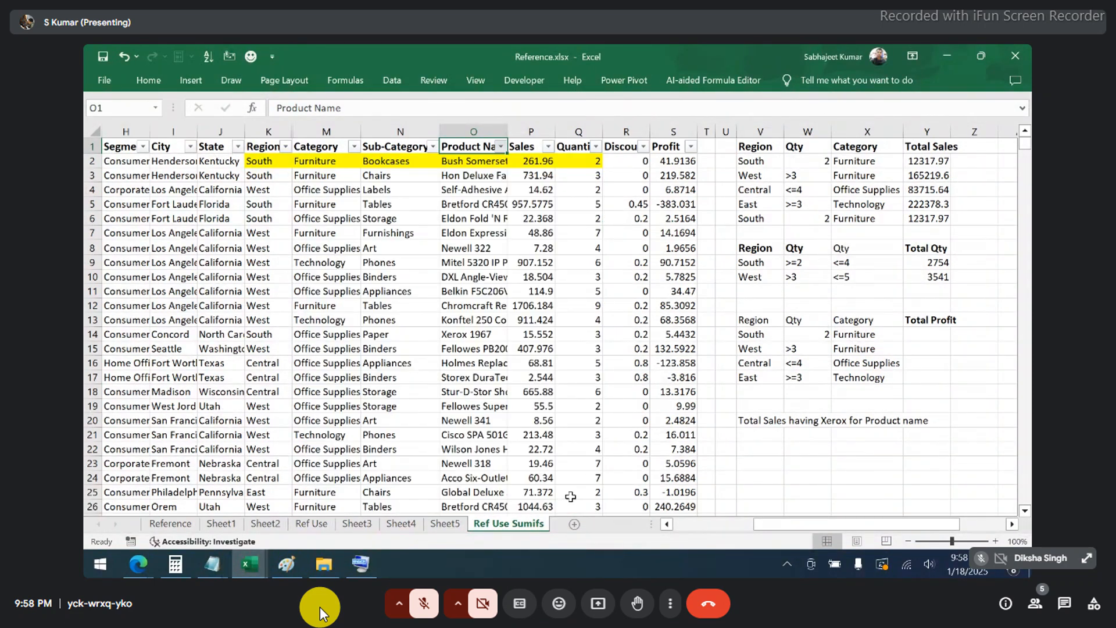
- In V22, sum Sales for product names containing Xerox with =SUMIFS(P:P,O:O,"*Xerox*") and make the cell bold
click(752, 449)
text(=sumifs)
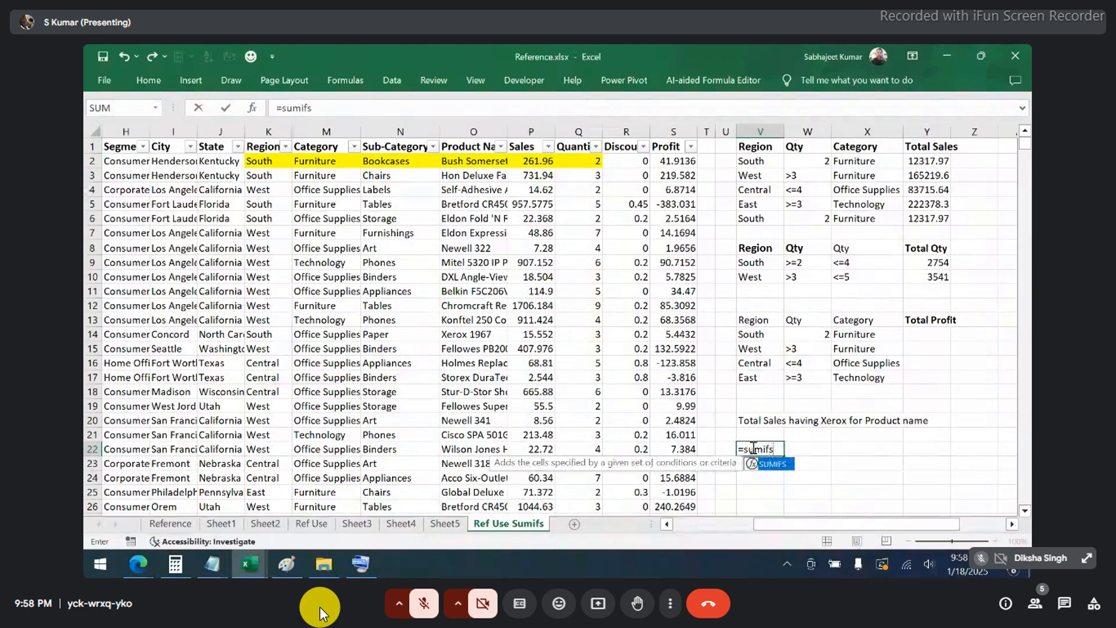
key(Tab)
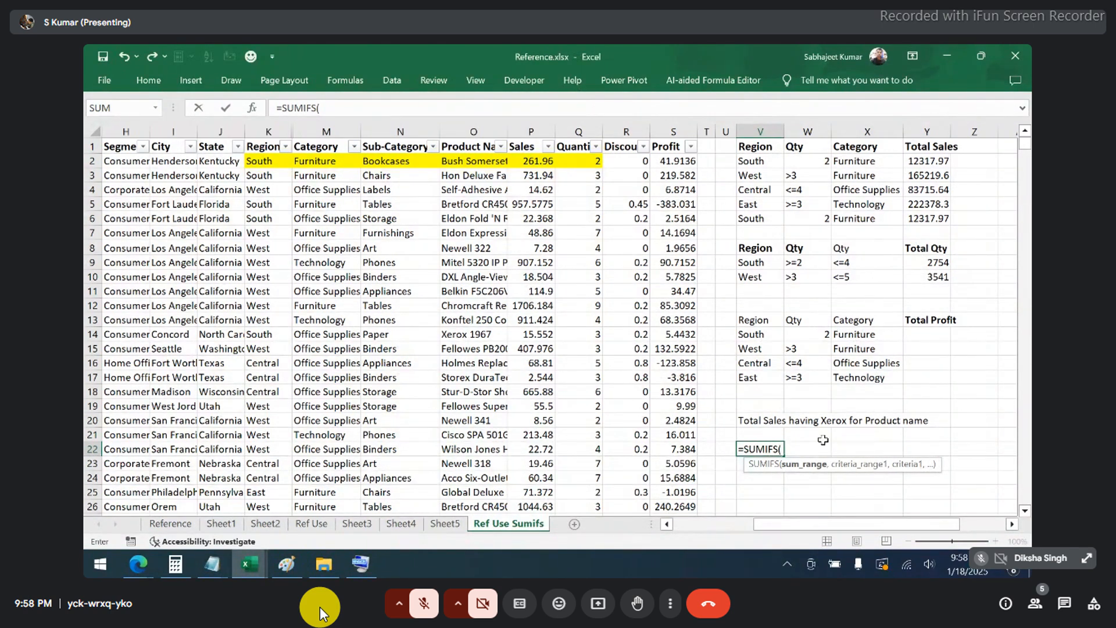
click(524, 129)
text(,)
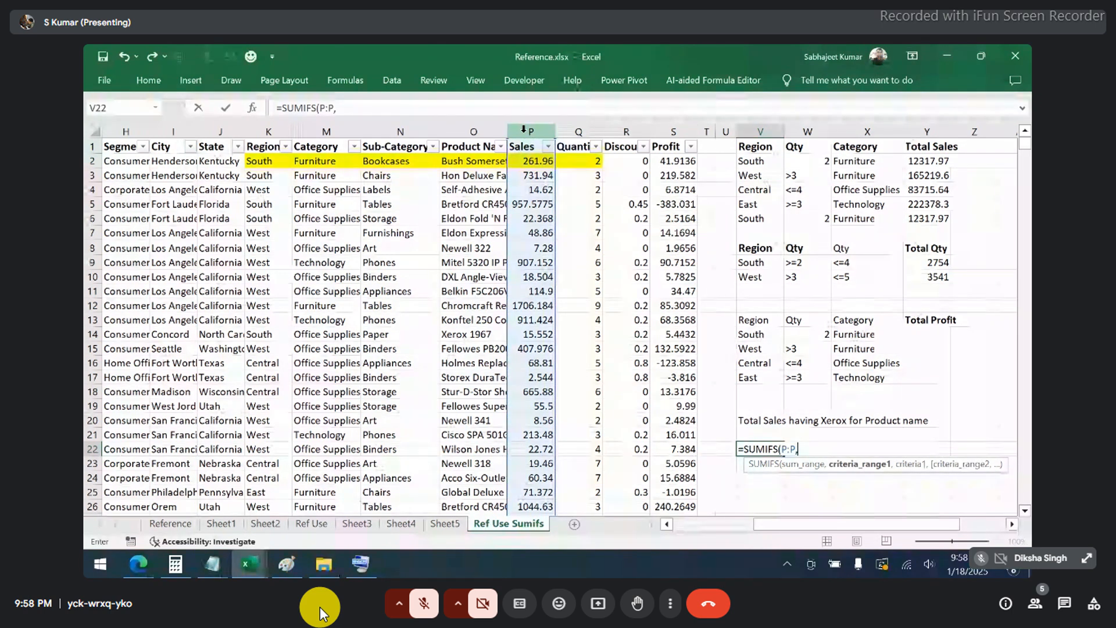
click(453, 131)
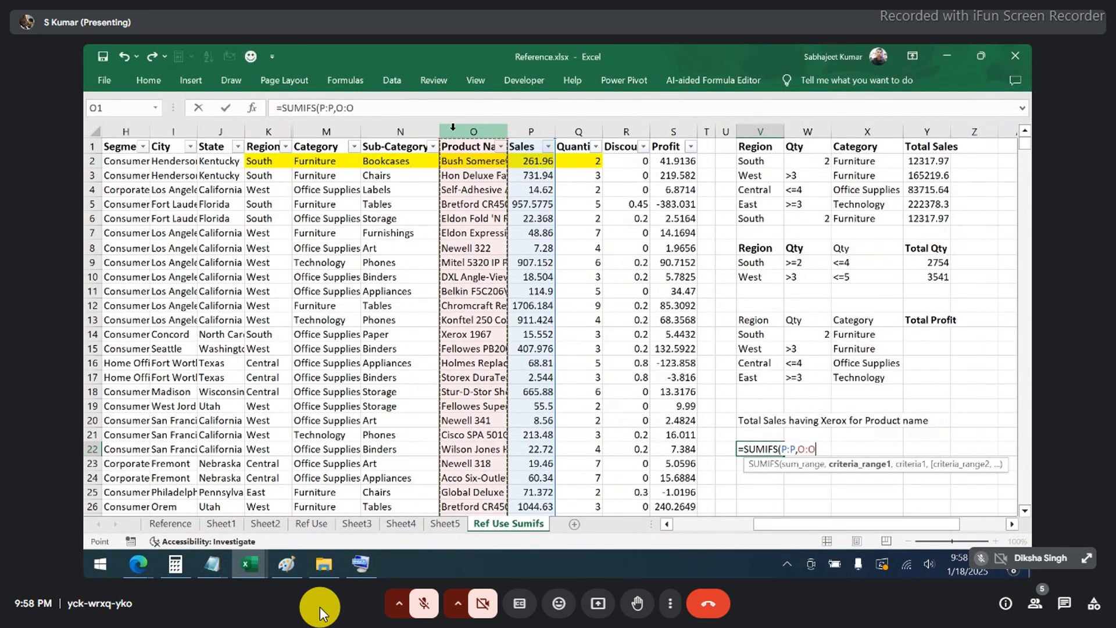
text(,")
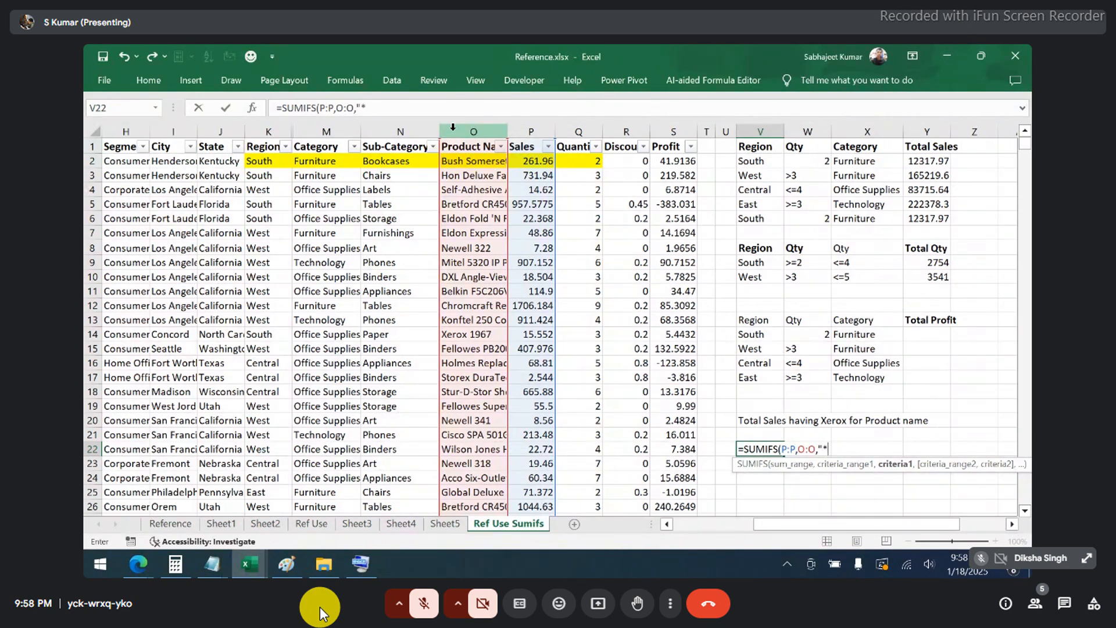
text(*Xerox*")
key(Return)
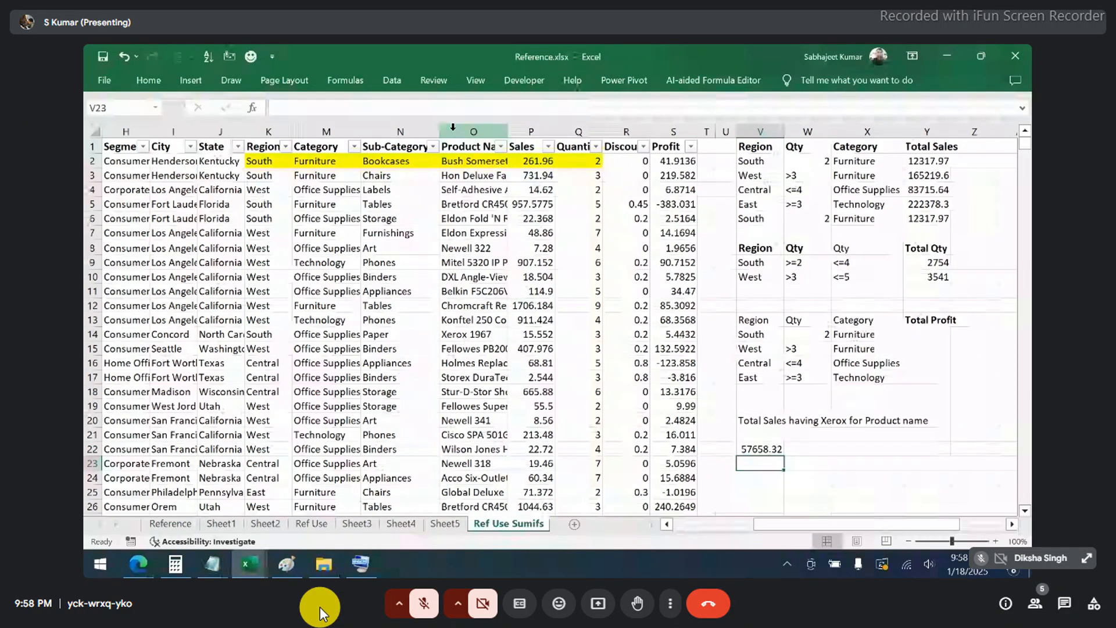
key(Up)
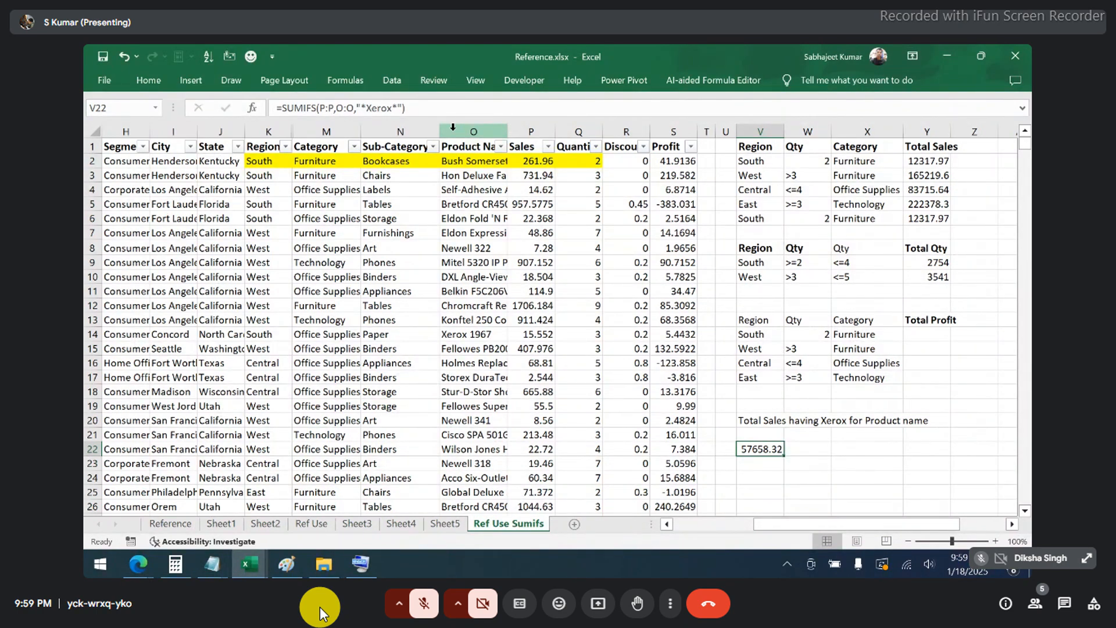
key(ctrl+b)
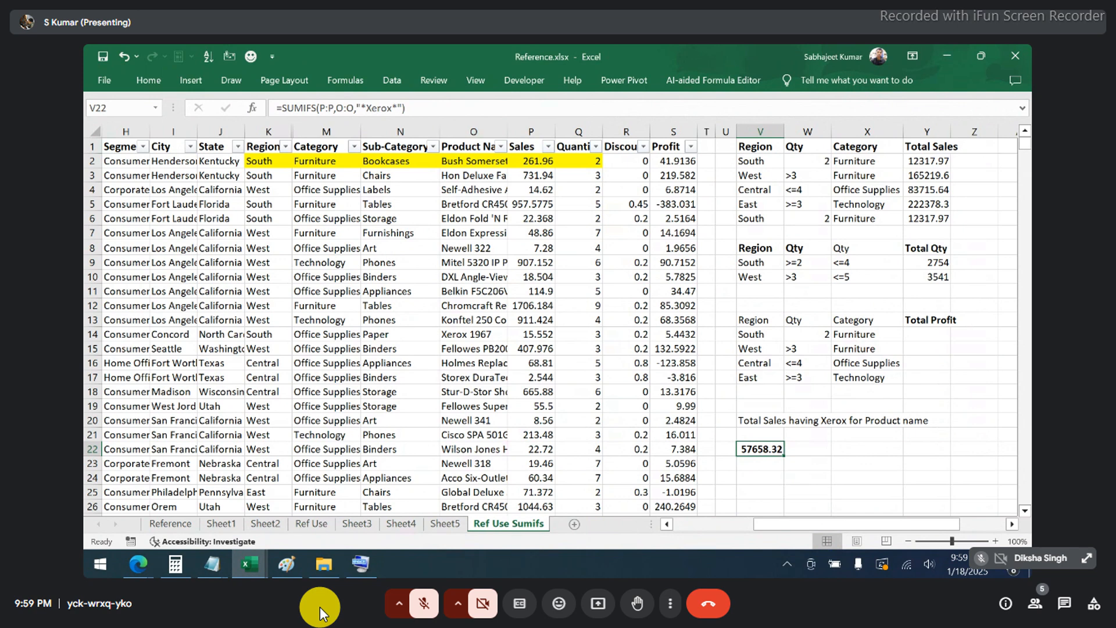
- Switch to the course page in Edge and review the remaining topics of Module 3: Number Function
mouse_move(132, 565)
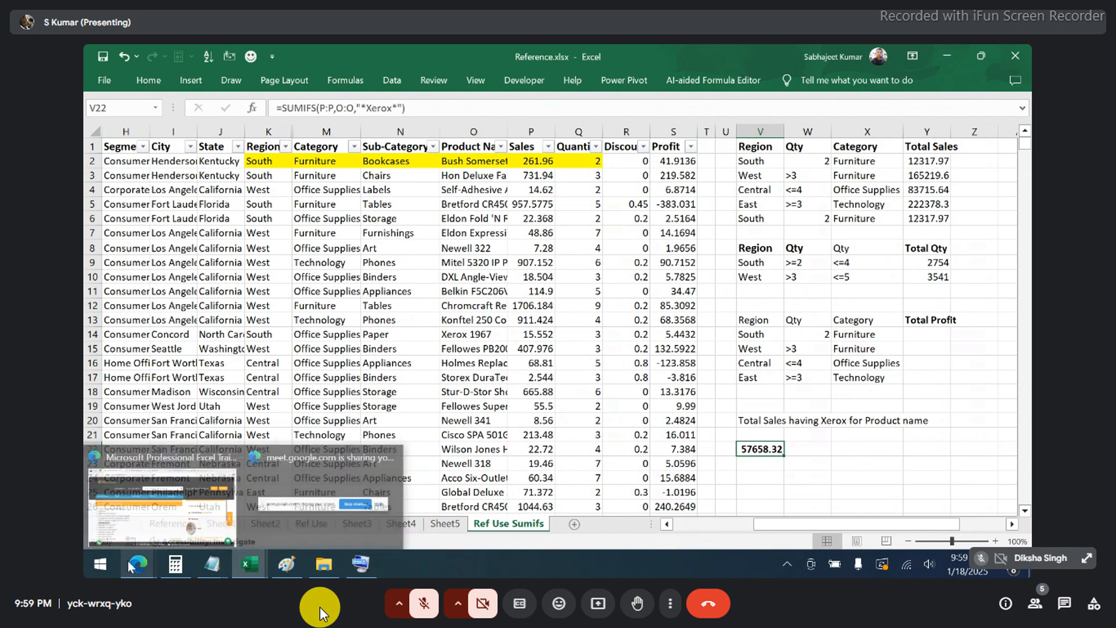
click(145, 526)
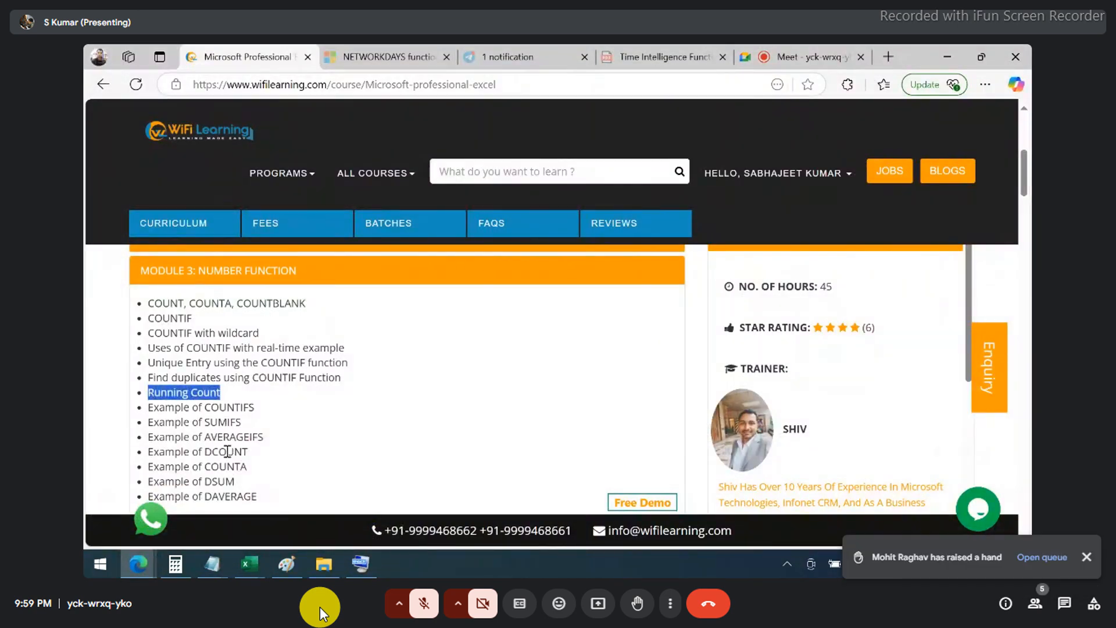
click(227, 452)
scroll(227, 452, down, 1)
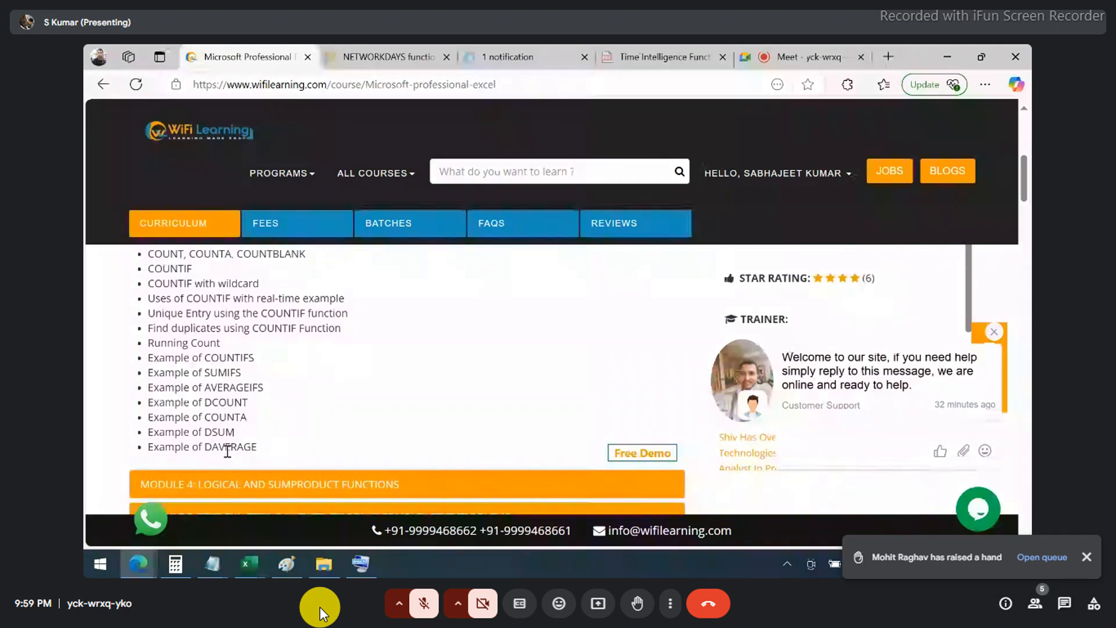
- Switch to the Google Meet page, check the meeting's participant list and close it again
click(140, 566)
click(819, 56)
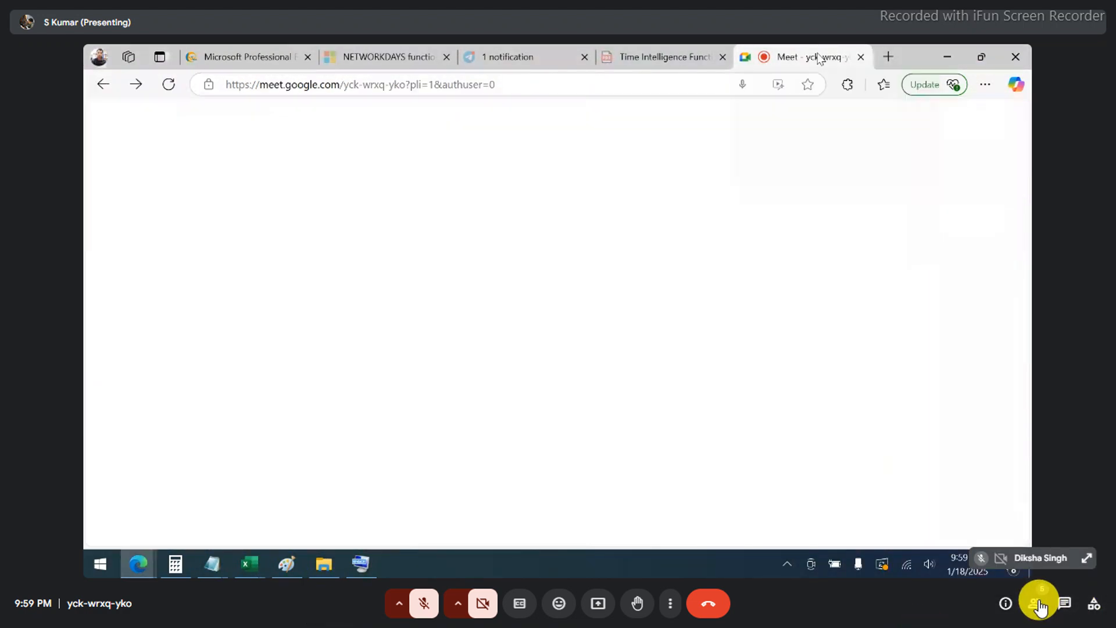
click(1036, 604)
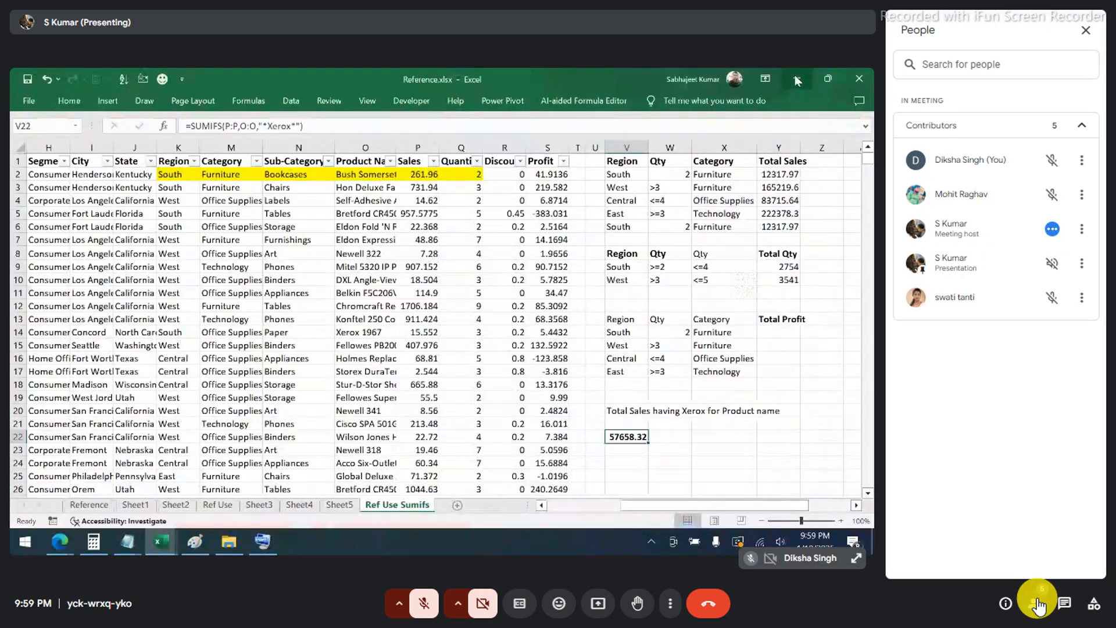
click(1037, 605)
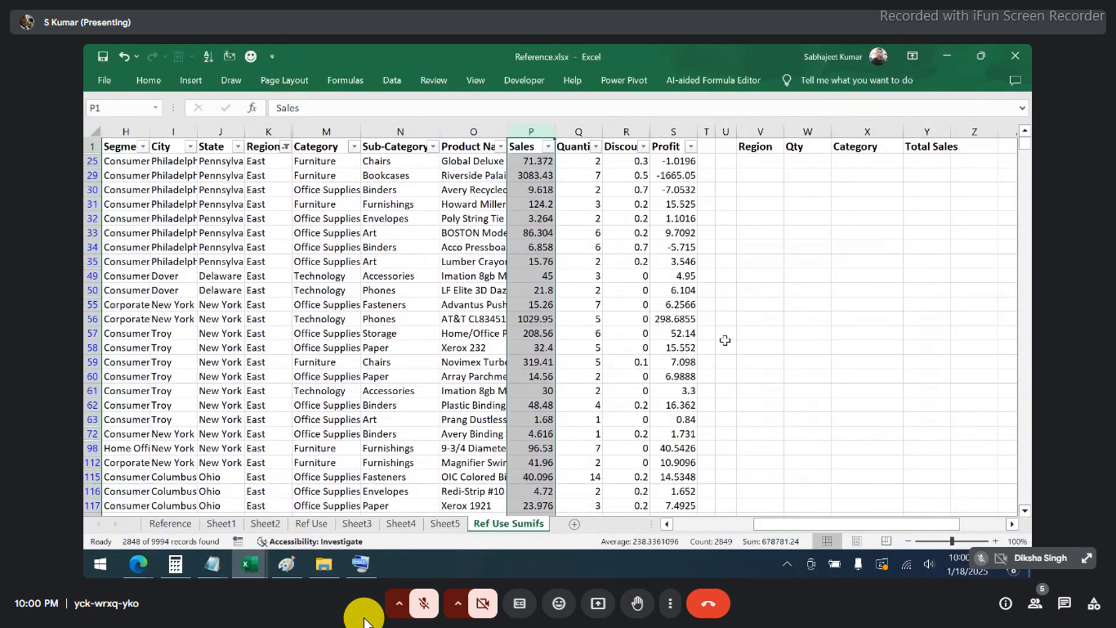
- Turn off filtering on the Ref Use Sumifs data table to show all rows
key(ctrl+shift+l)
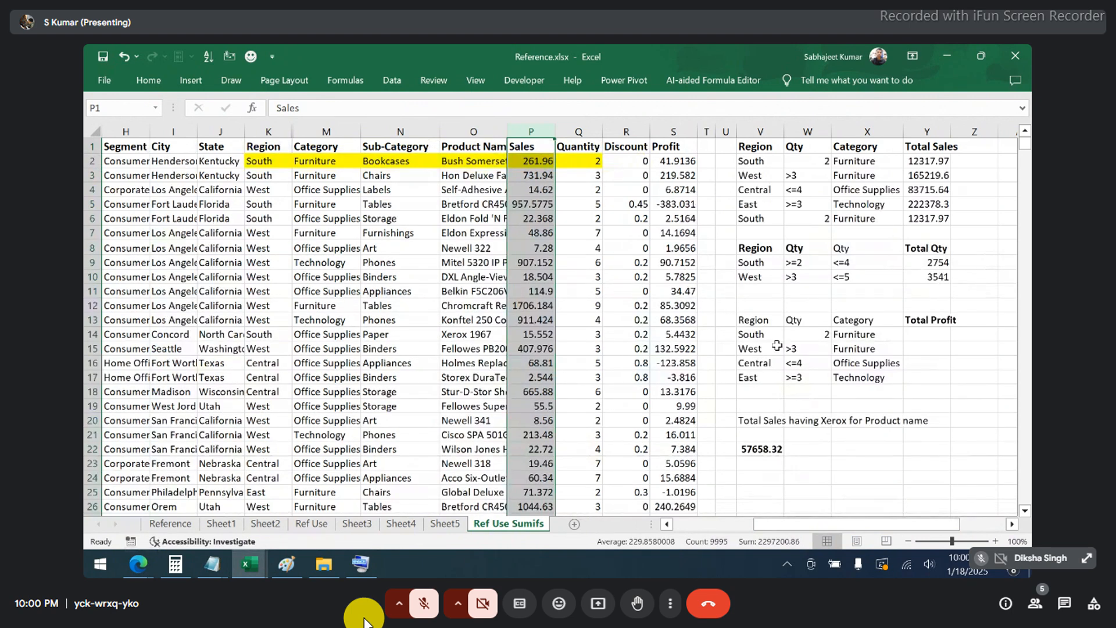
- Start an AVERAGEIFS formula in V24 to examine its arguments, and discard it without entering anything
click(767, 475)
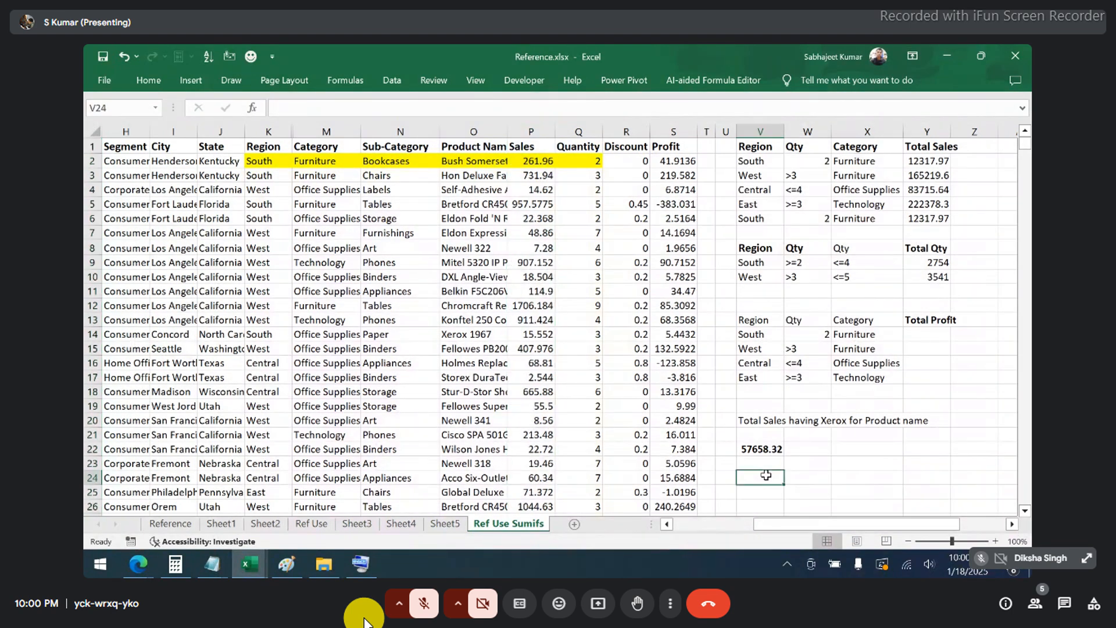
text(=av)
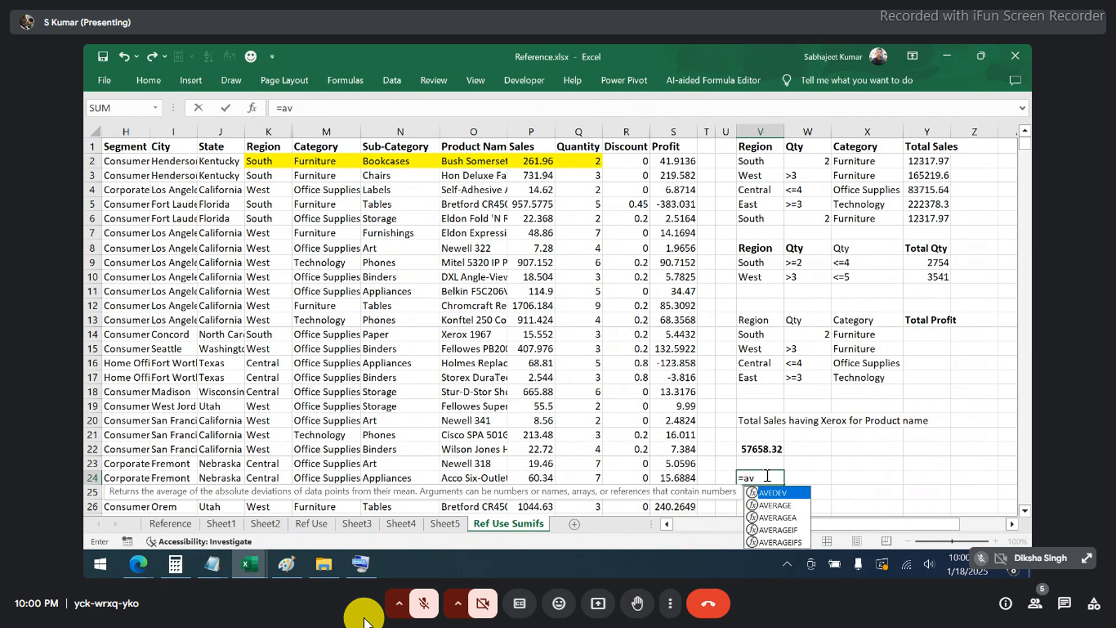
text(er)
key(Down)
key(Down)
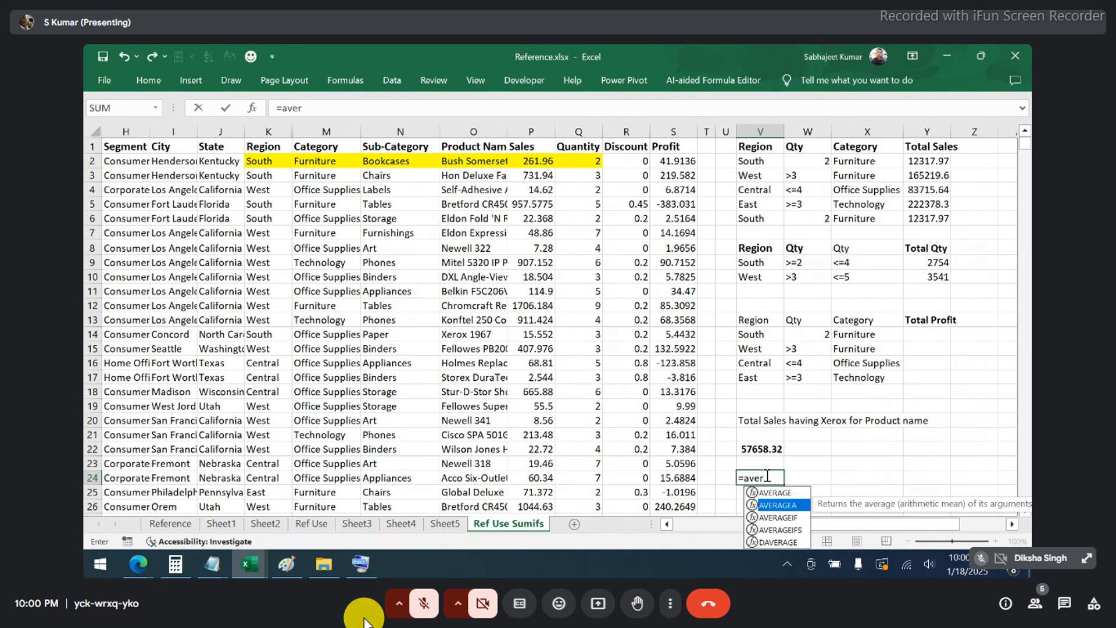
key(Down)
key(Tab)
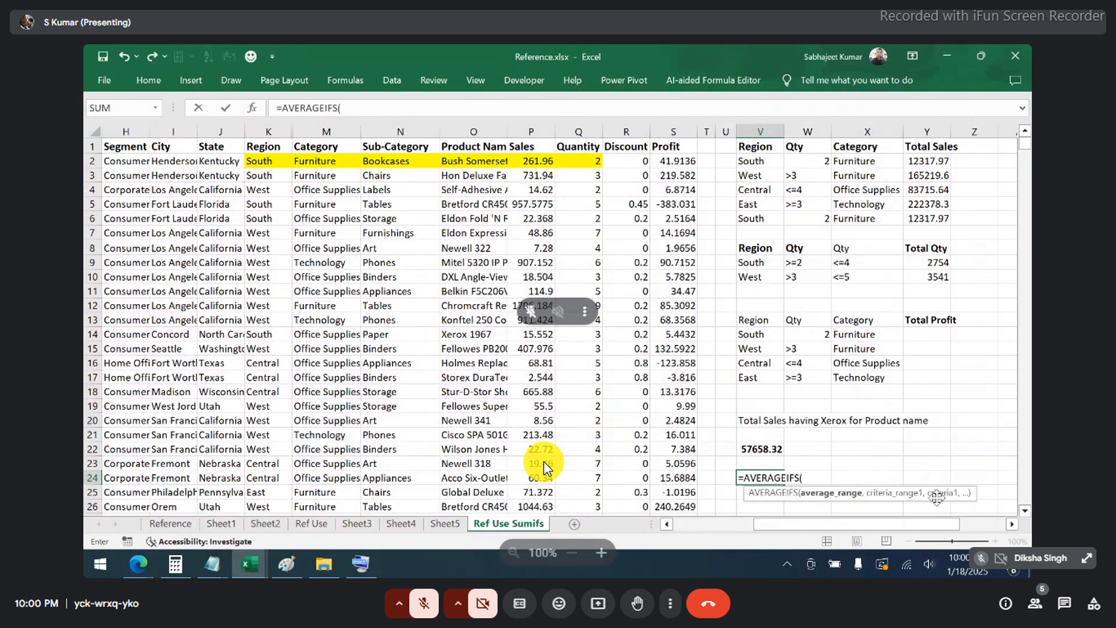
key(Escape)
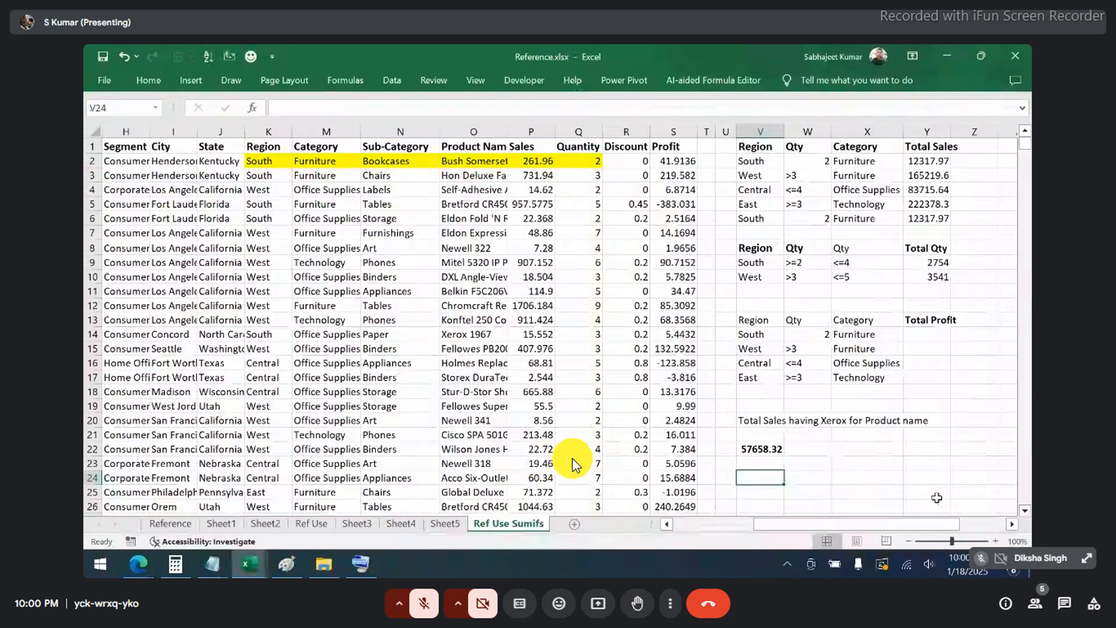